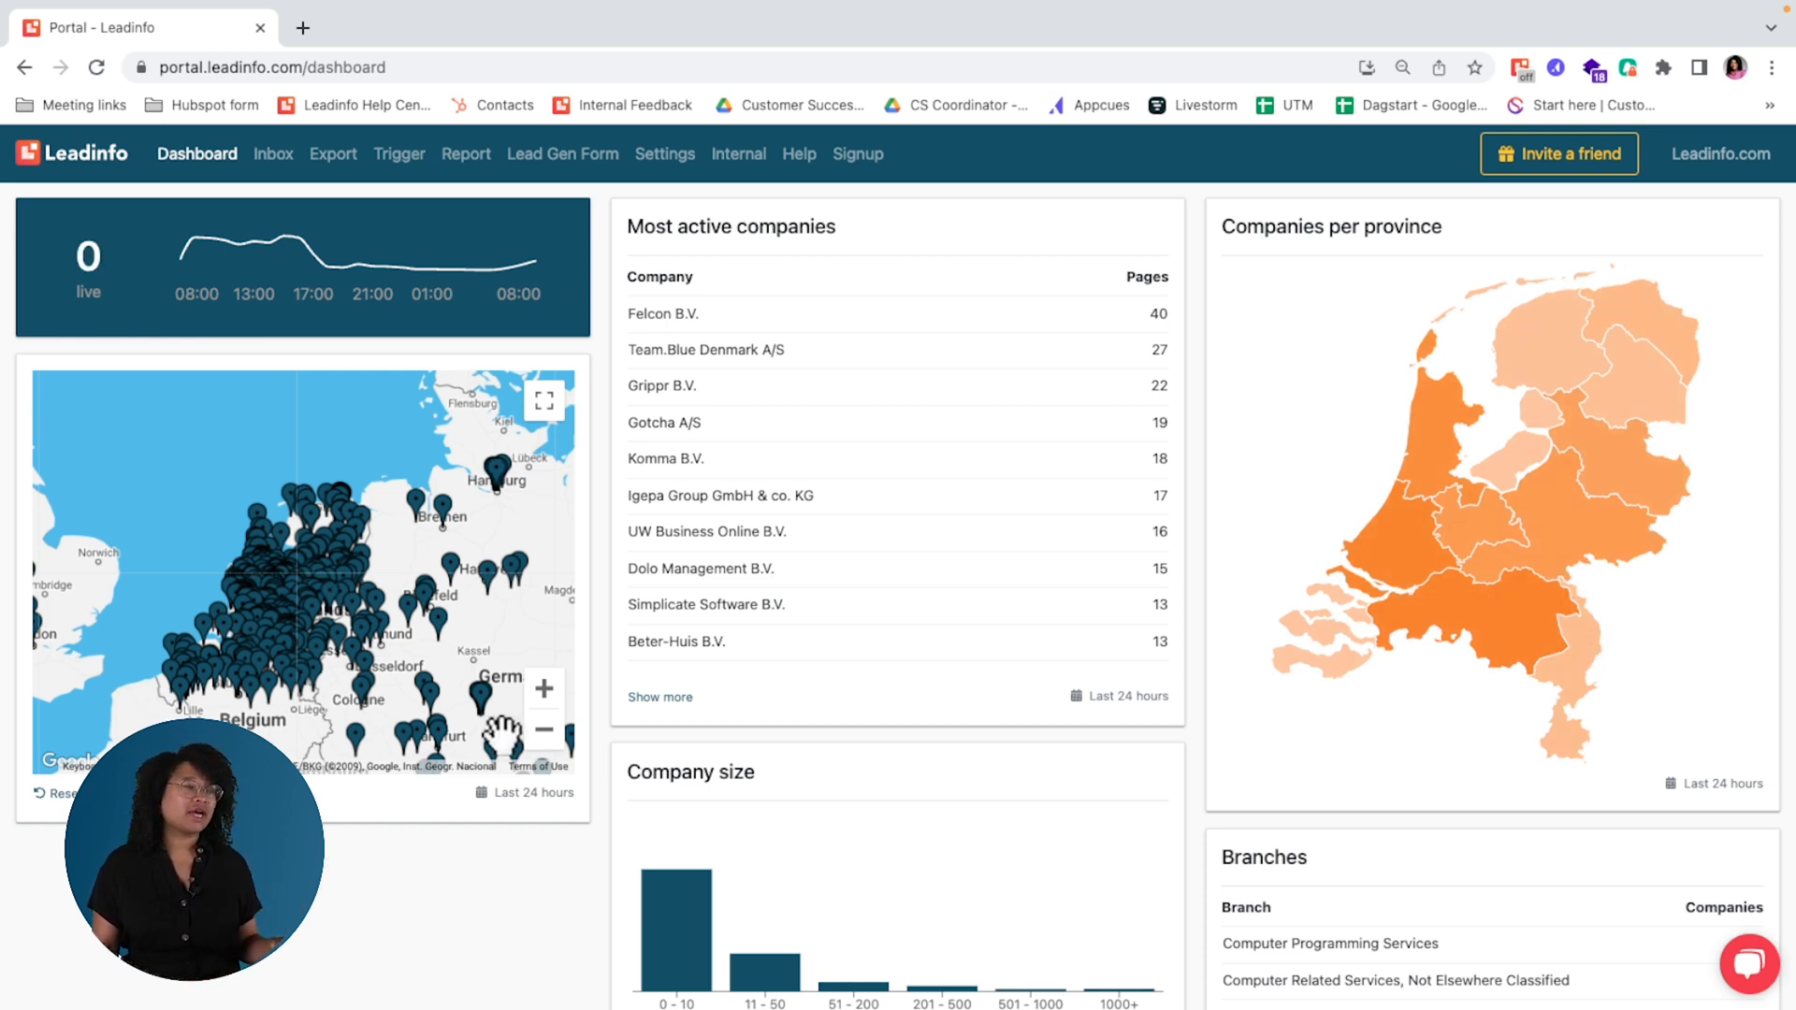
Step: Zoom the dashboard's company map out three levels to view visitor locations beyond Europe and look over the surrounding widgets
left_click(548, 735)
left_click(549, 737)
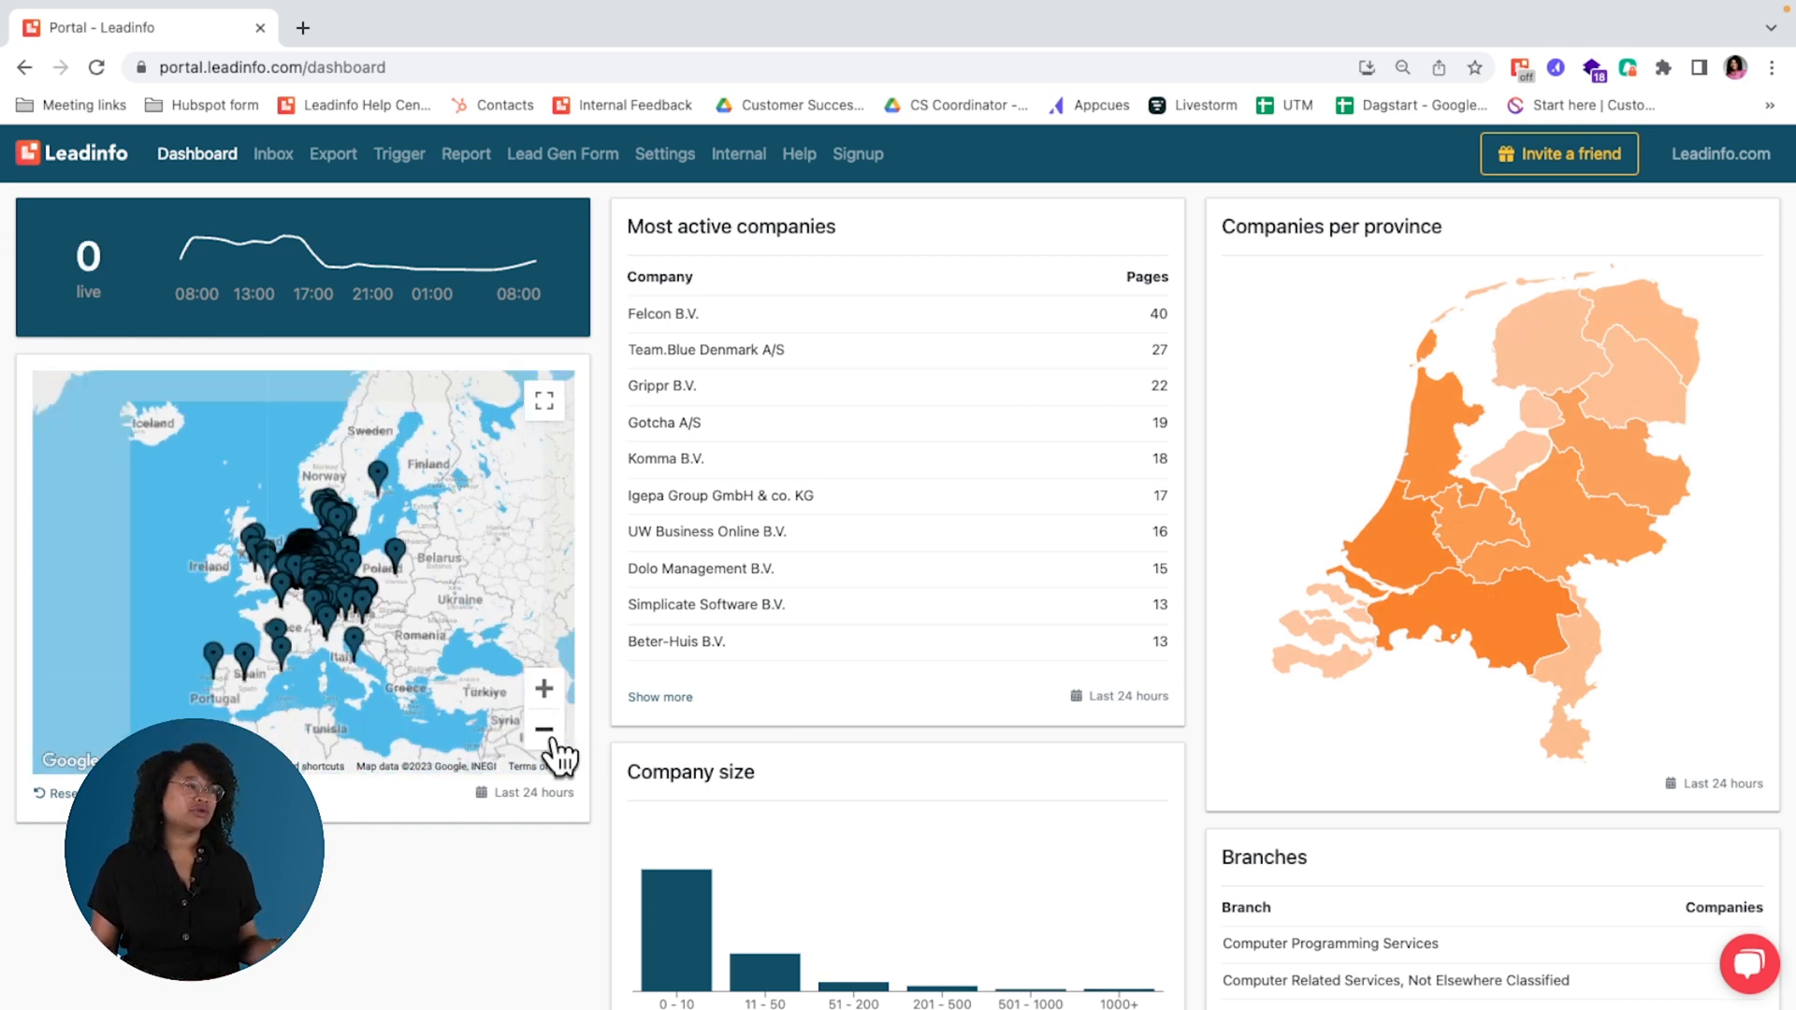
left_click(549, 737)
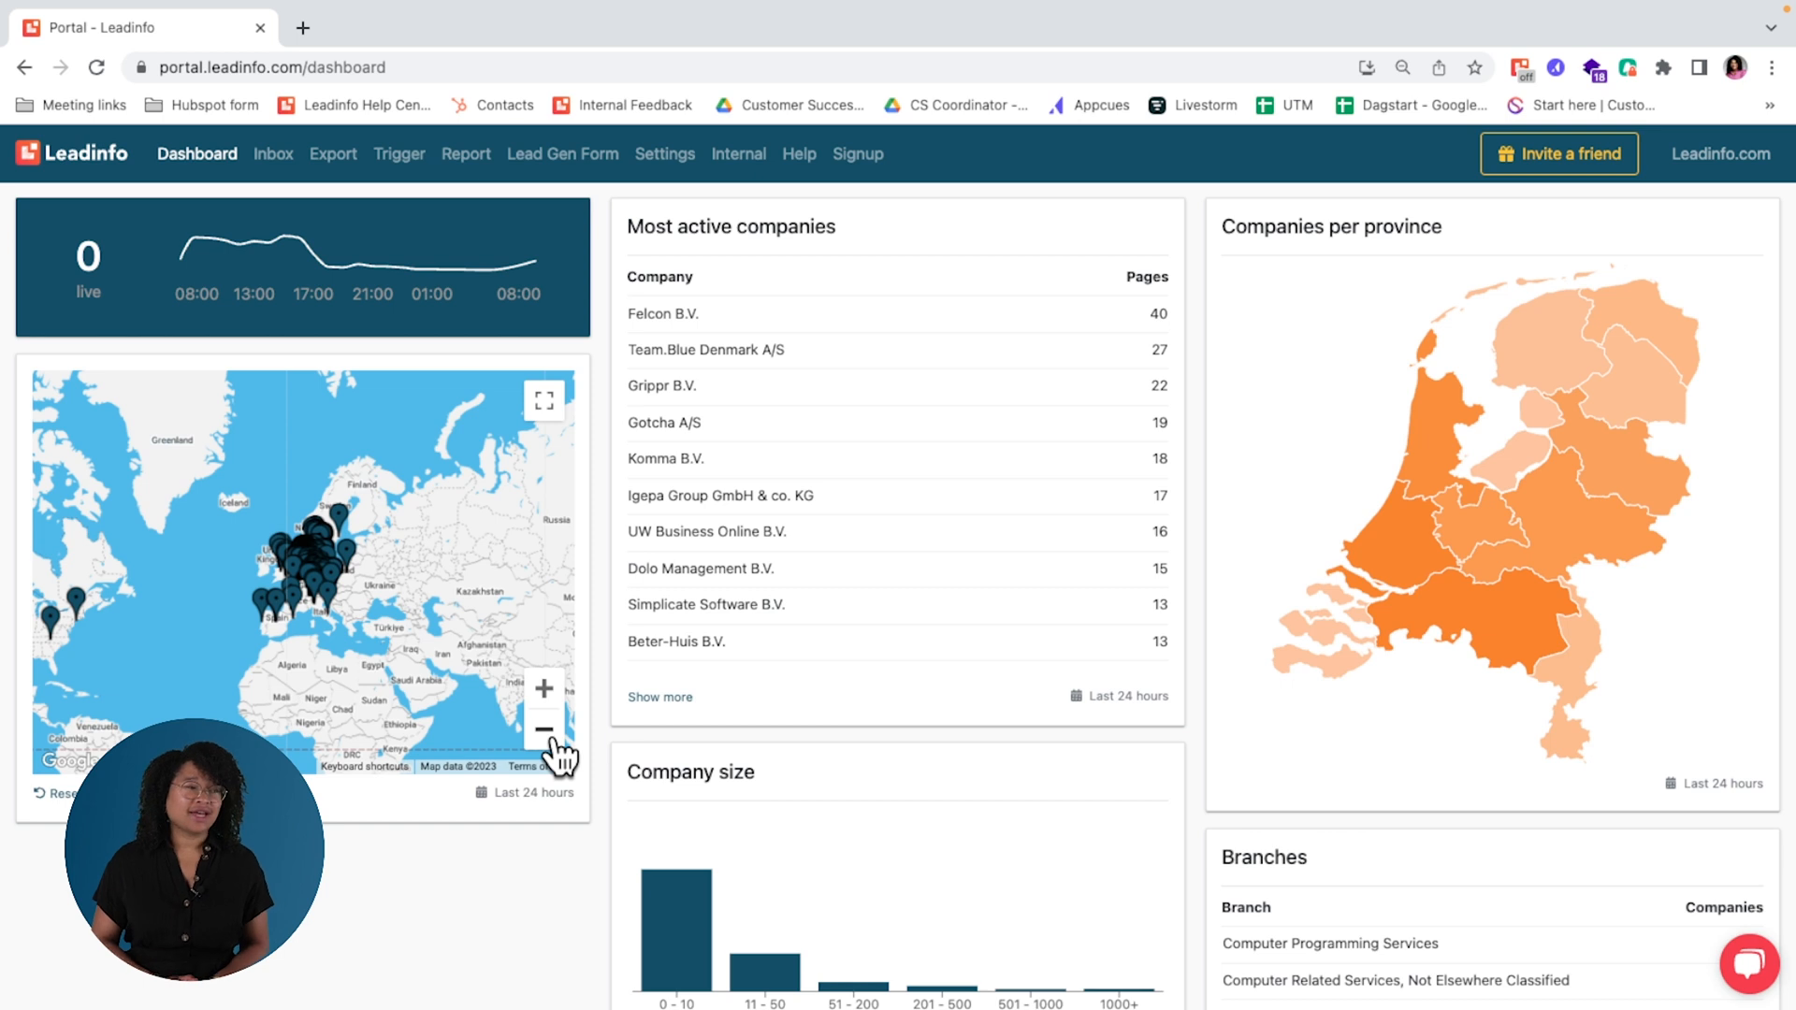
scroll(557, 833, "down", 1)
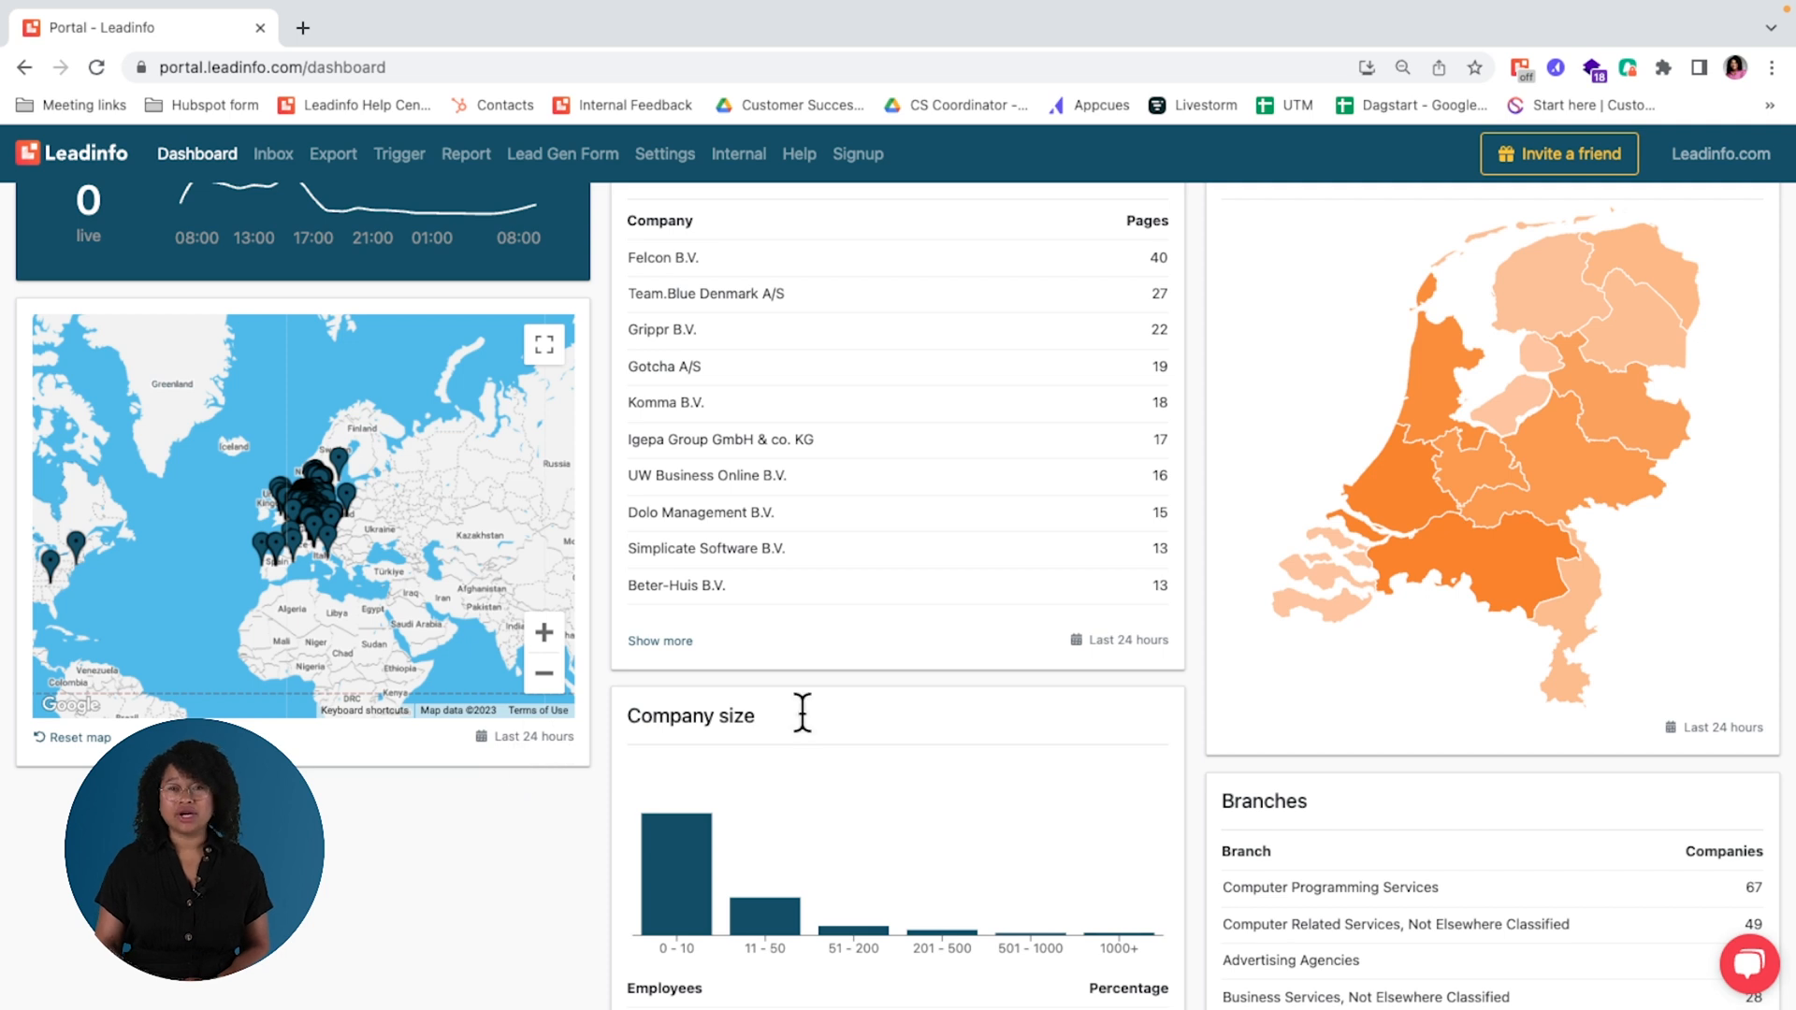
scroll(967, 746, "up", 1)
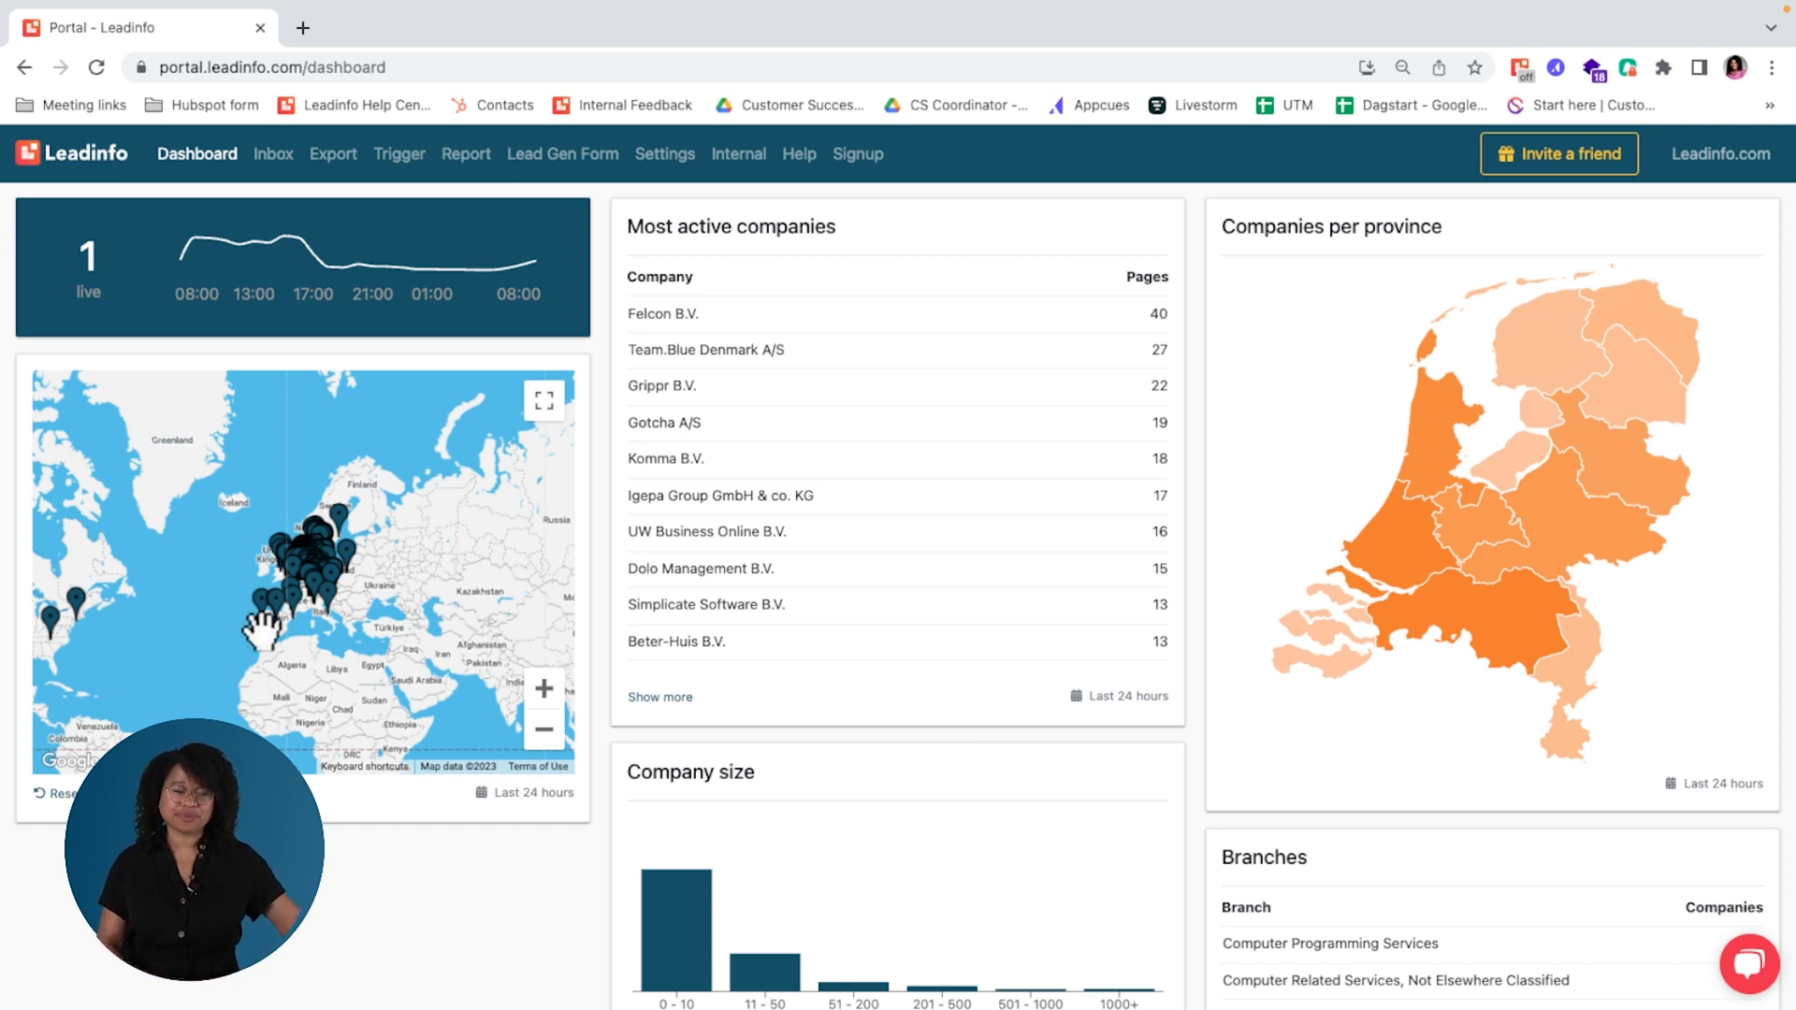
Step: Open the inbox and look through the list of companies that visited the website today
left_click(268, 157)
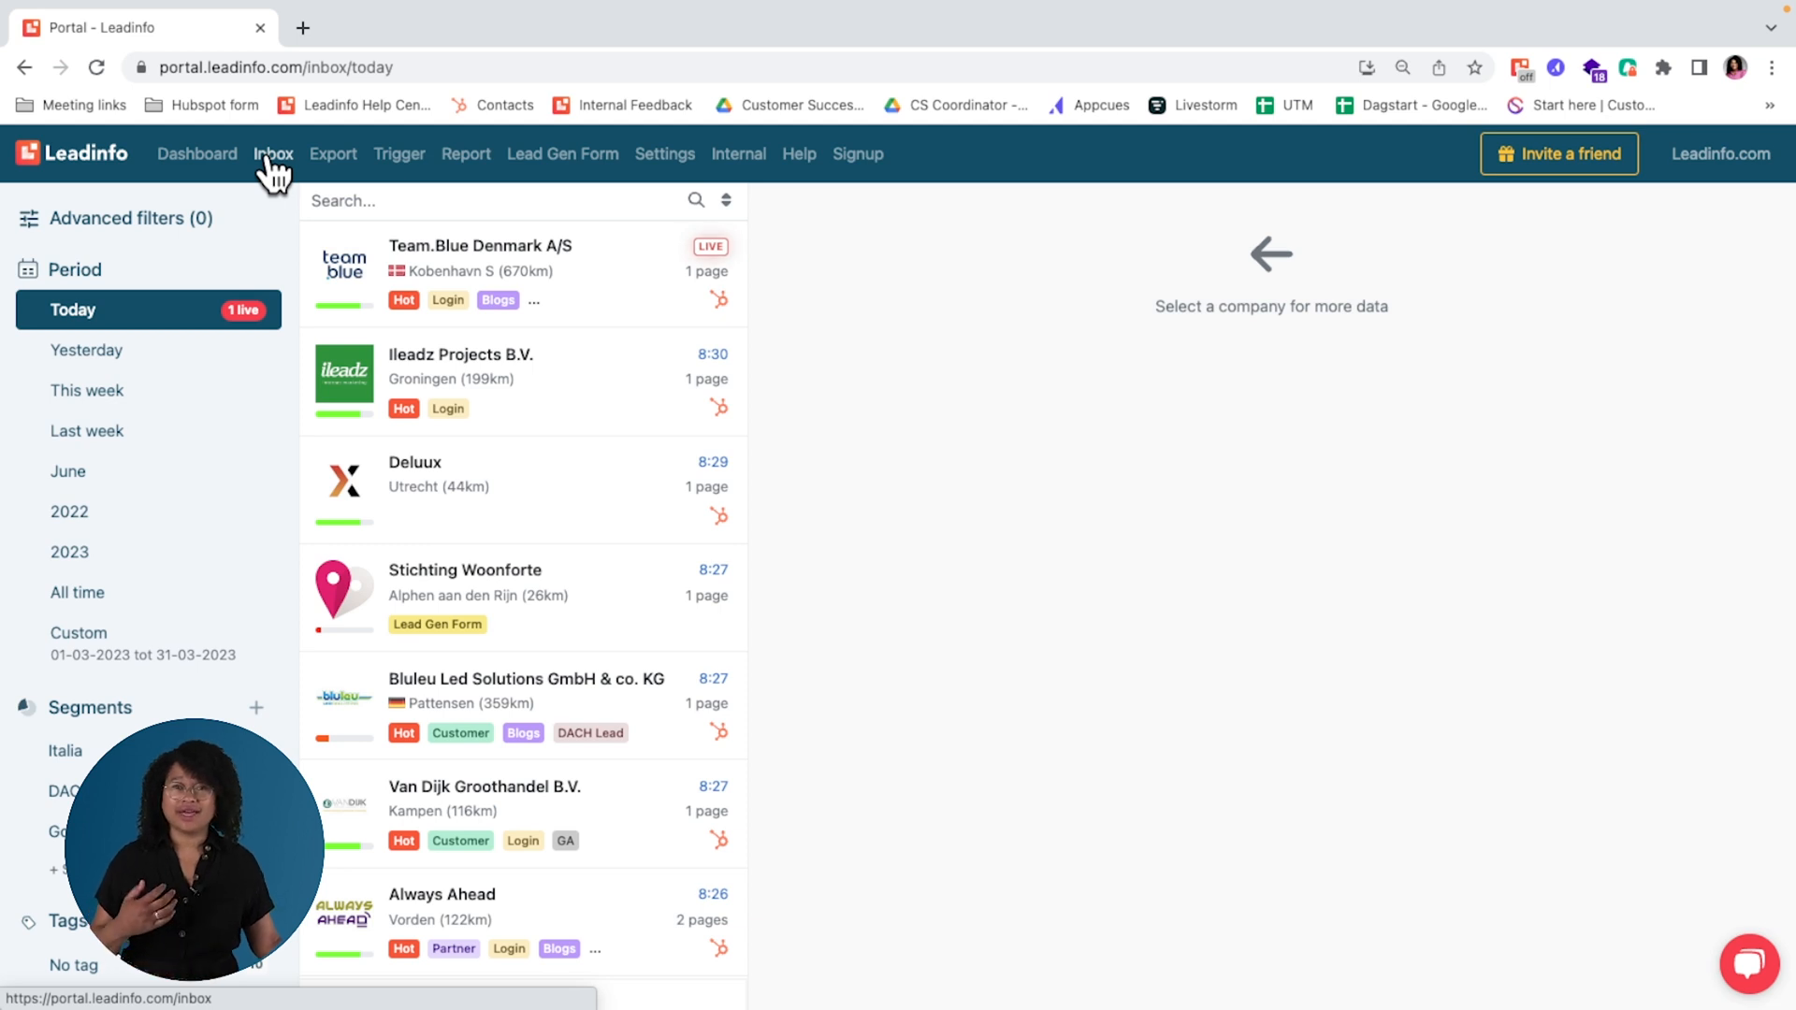
left_click(269, 157)
scroll(545, 812, "down", 3)
scroll(550, 803, "down", 15)
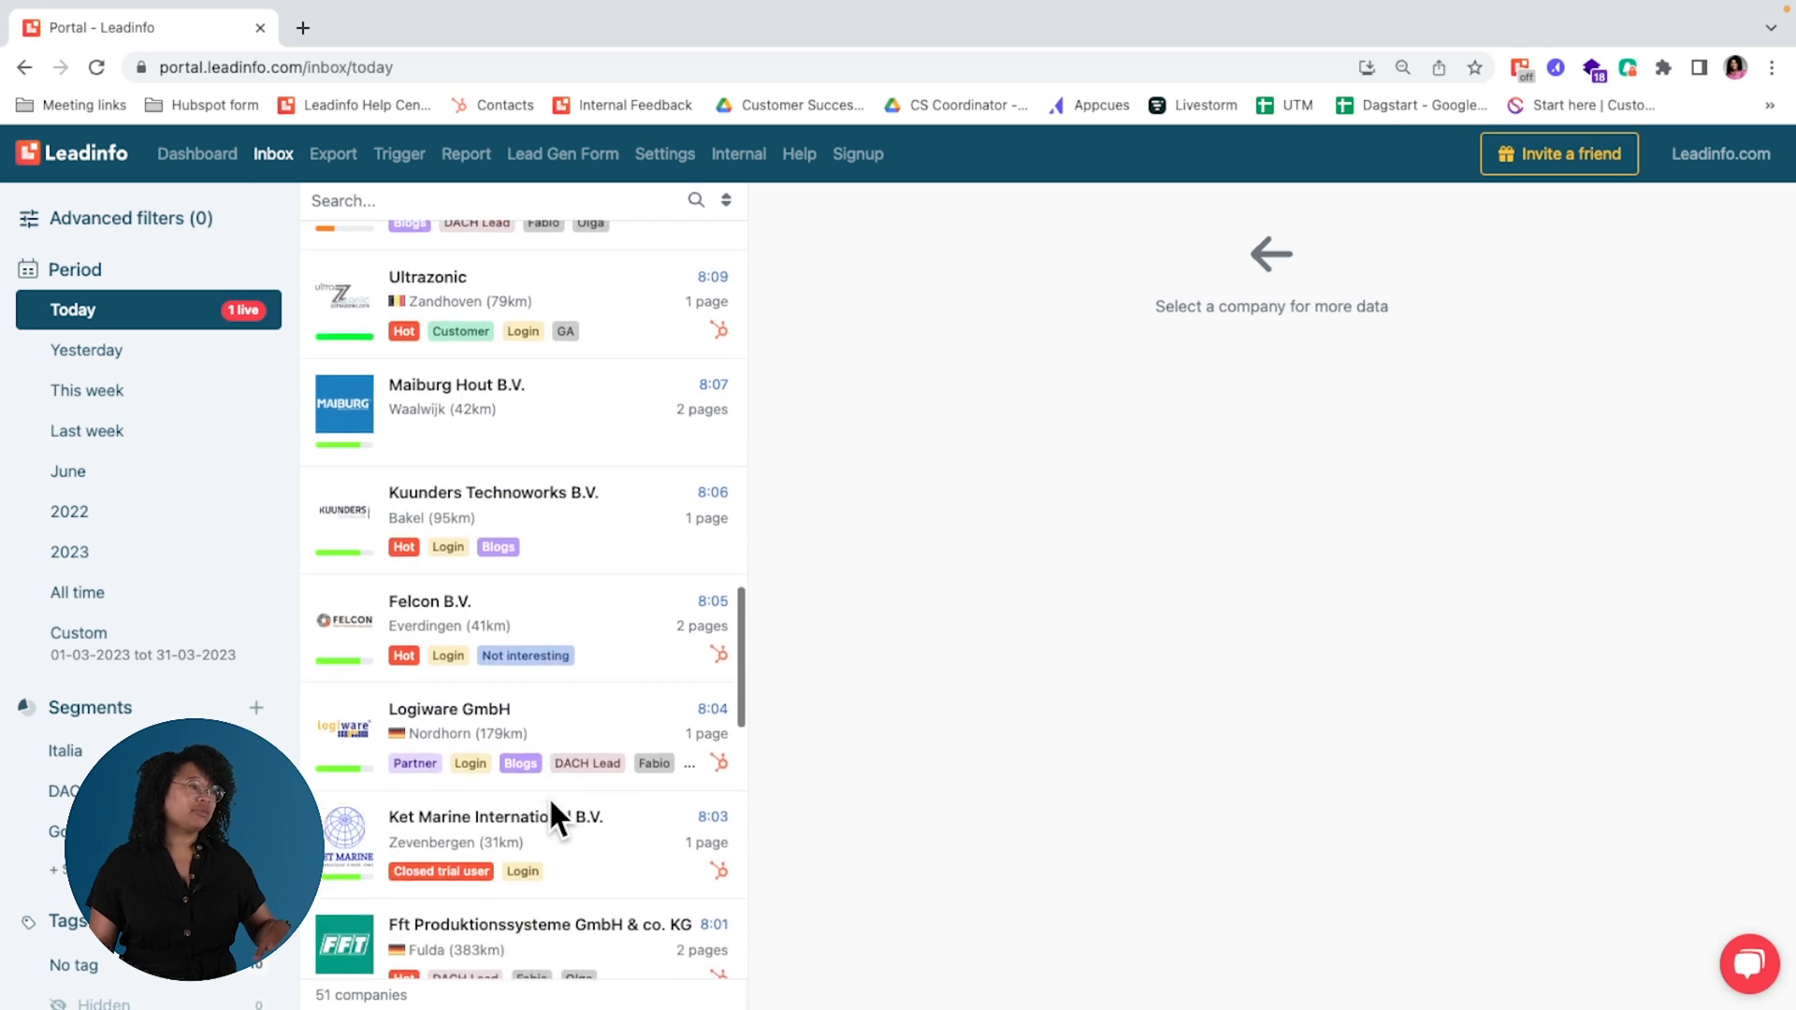
scroll(550, 803, "down", 5)
scroll(550, 803, "up", 15)
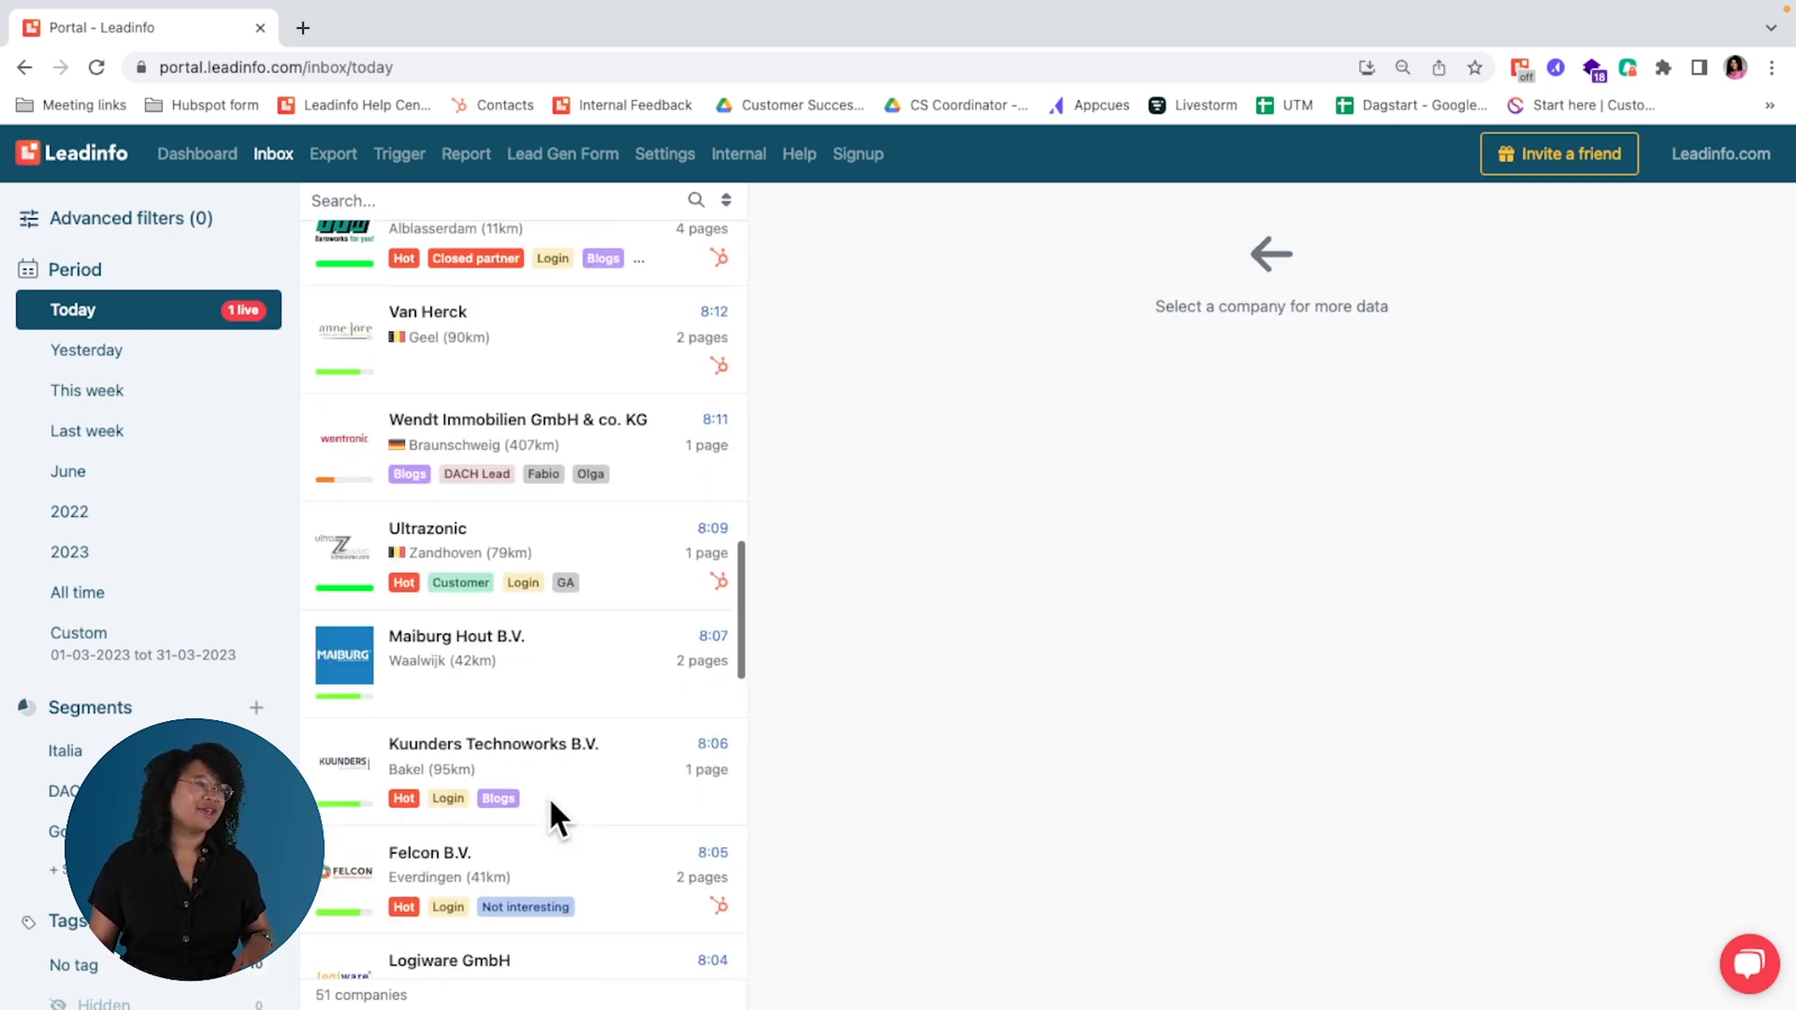
scroll(549, 795, "up", 3)
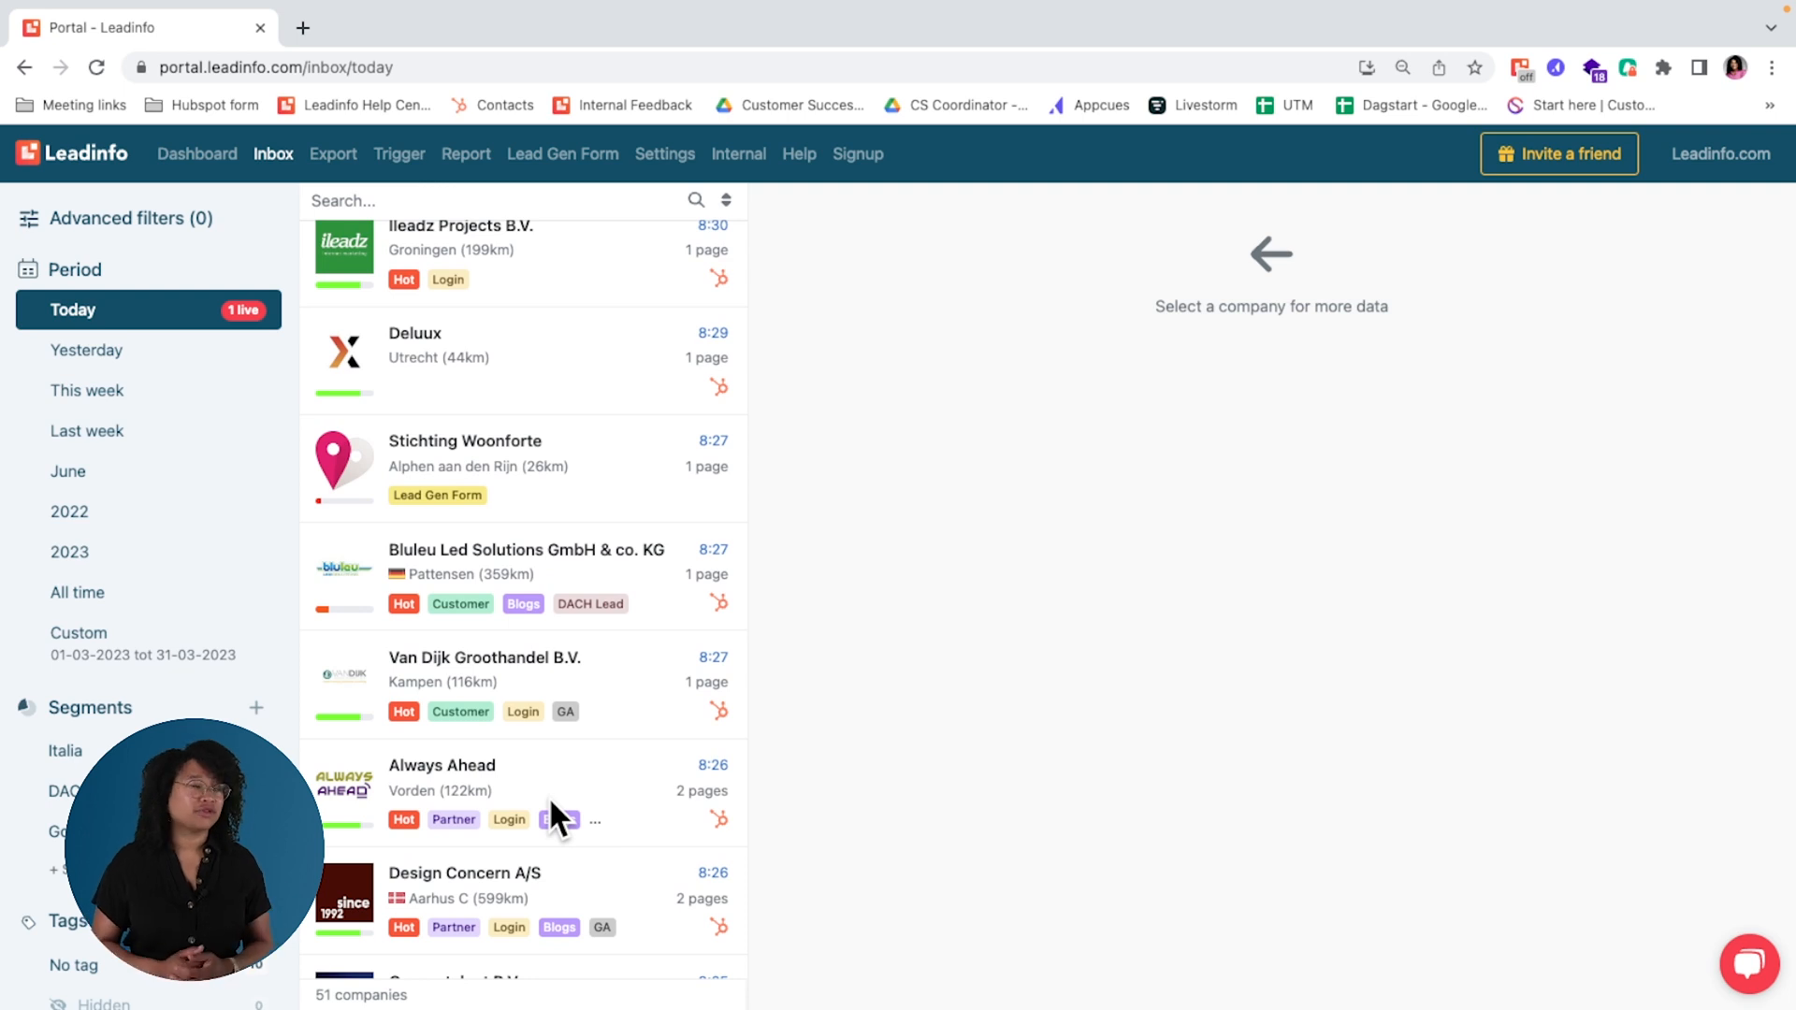
scroll(550, 802, "up", 2)
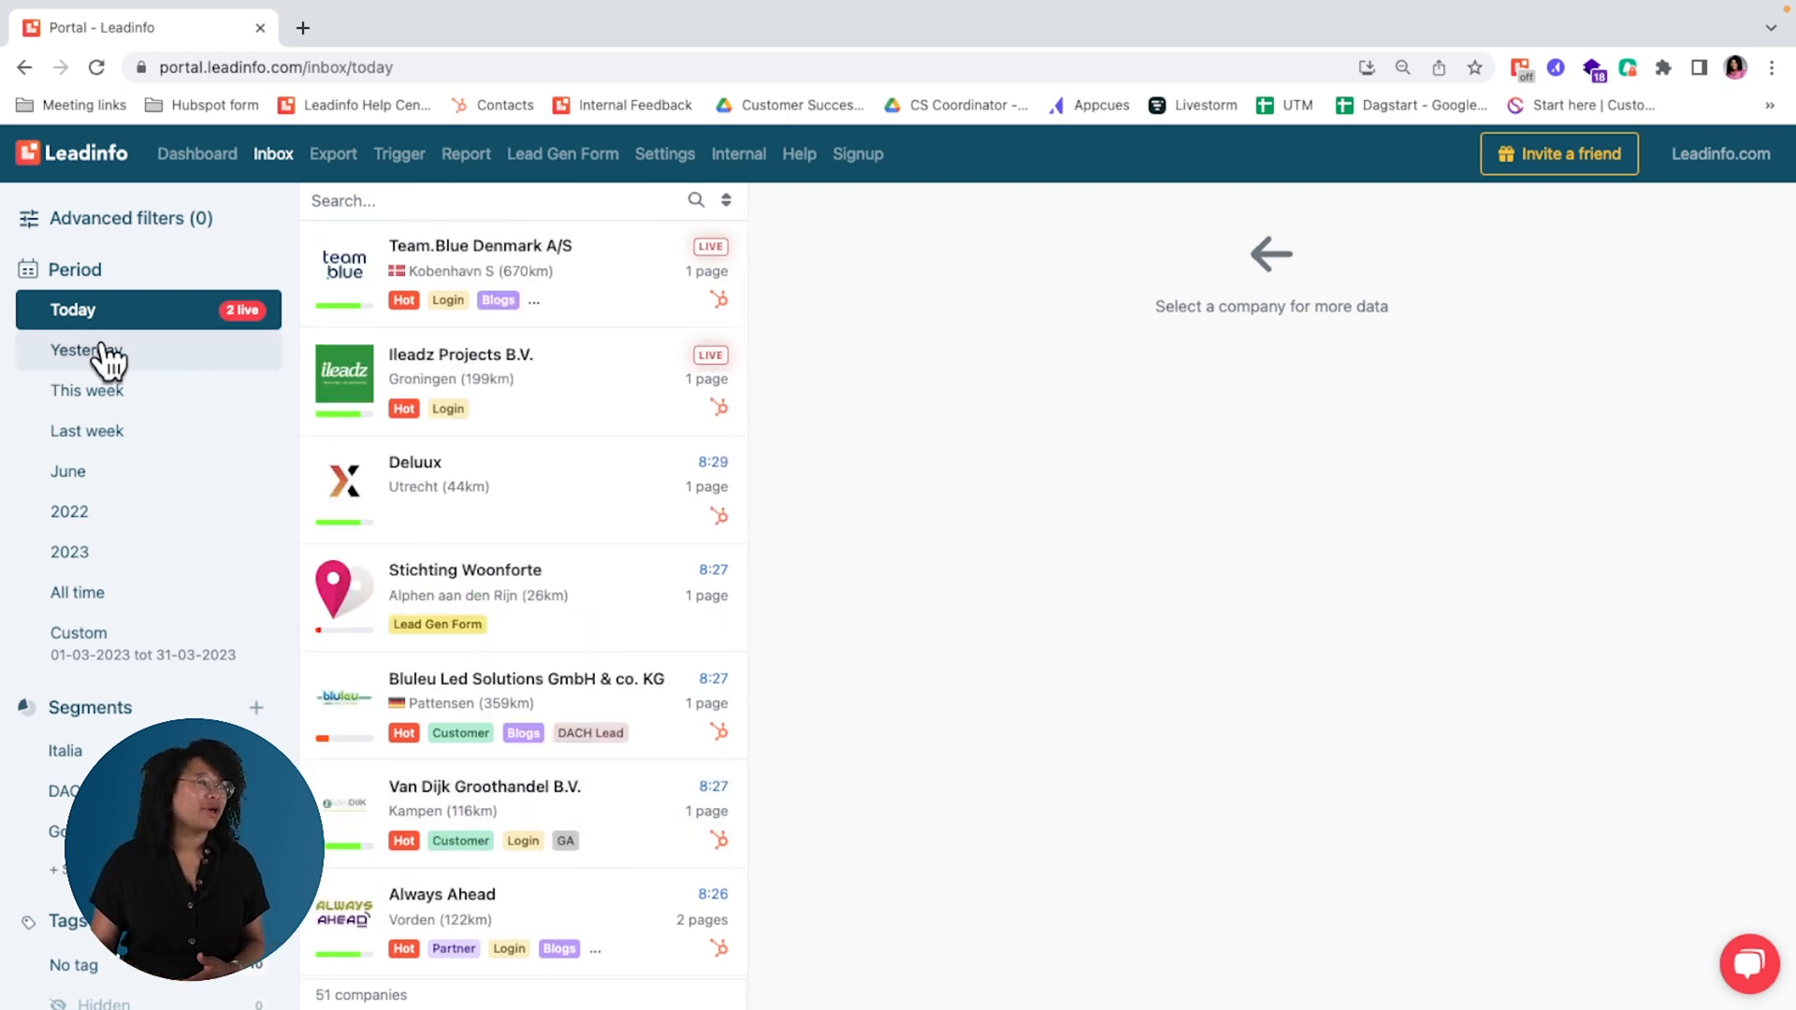
scroll(147, 372, "down", 2)
scroll(159, 346, "up", 2)
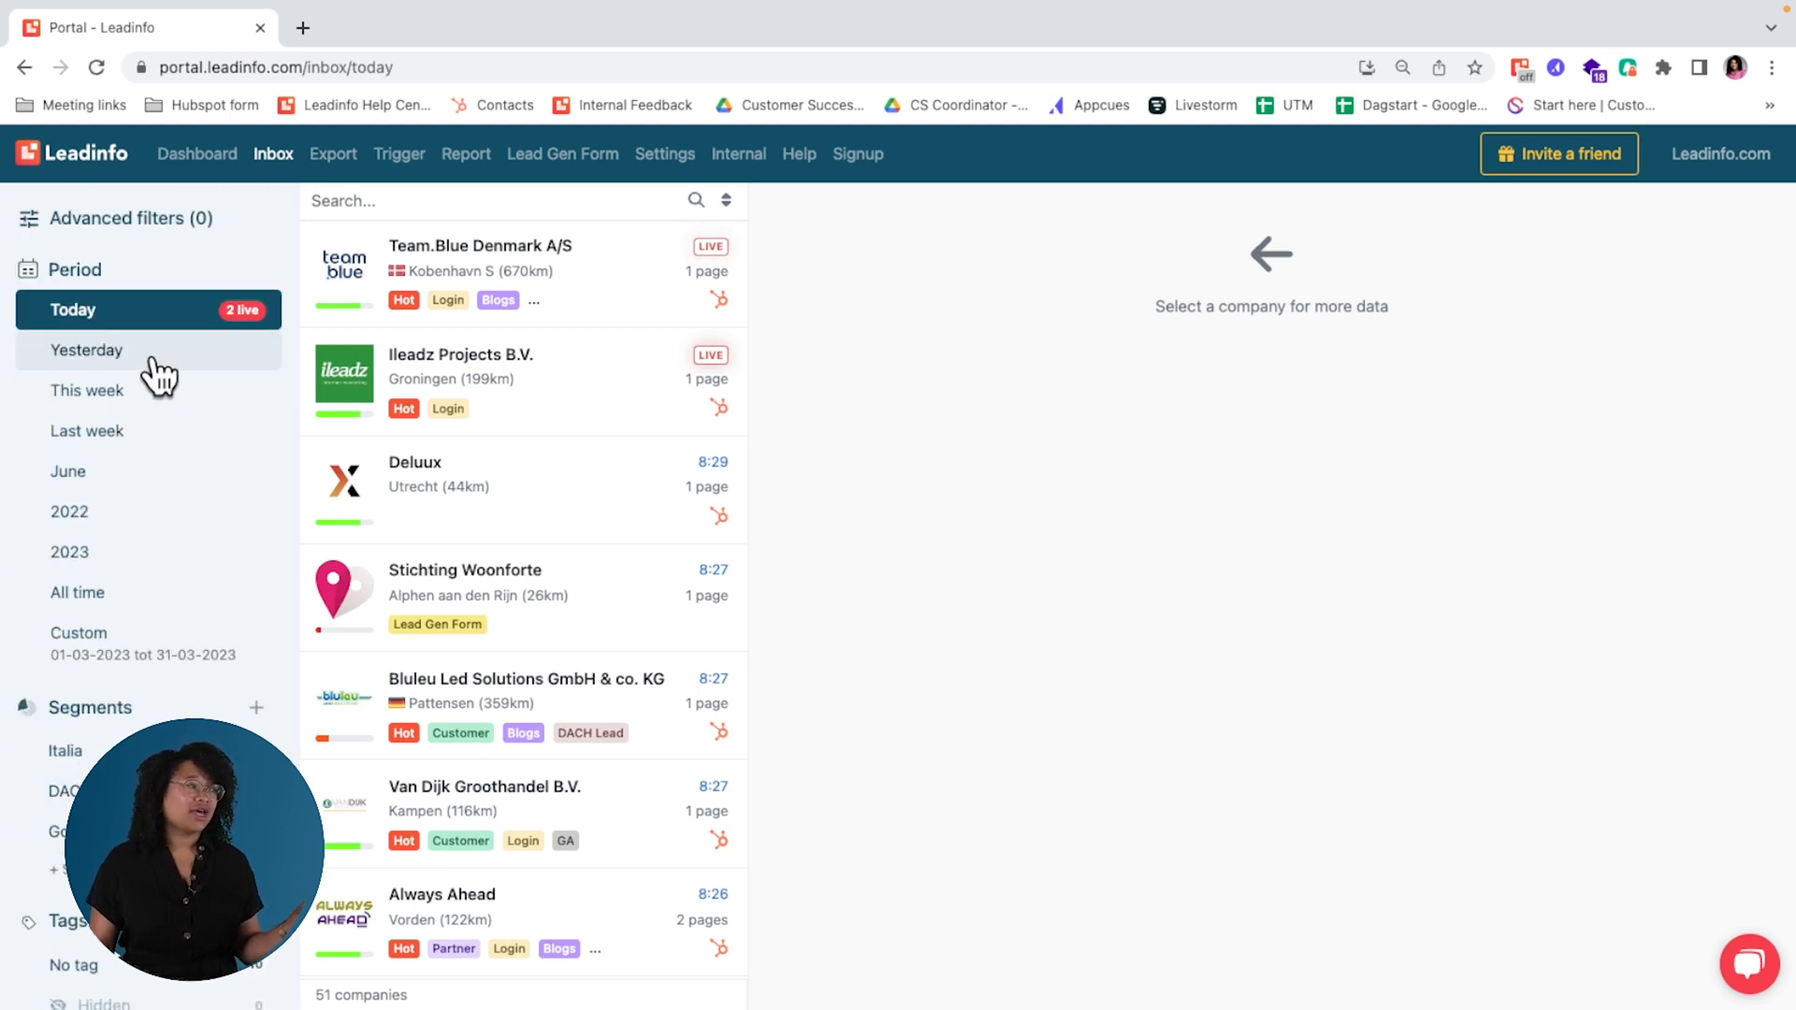
Step: Filter the inbox to yesterday's visitors, search for "lead" and open the Leadinfo B.V. profile
left_click(156, 360)
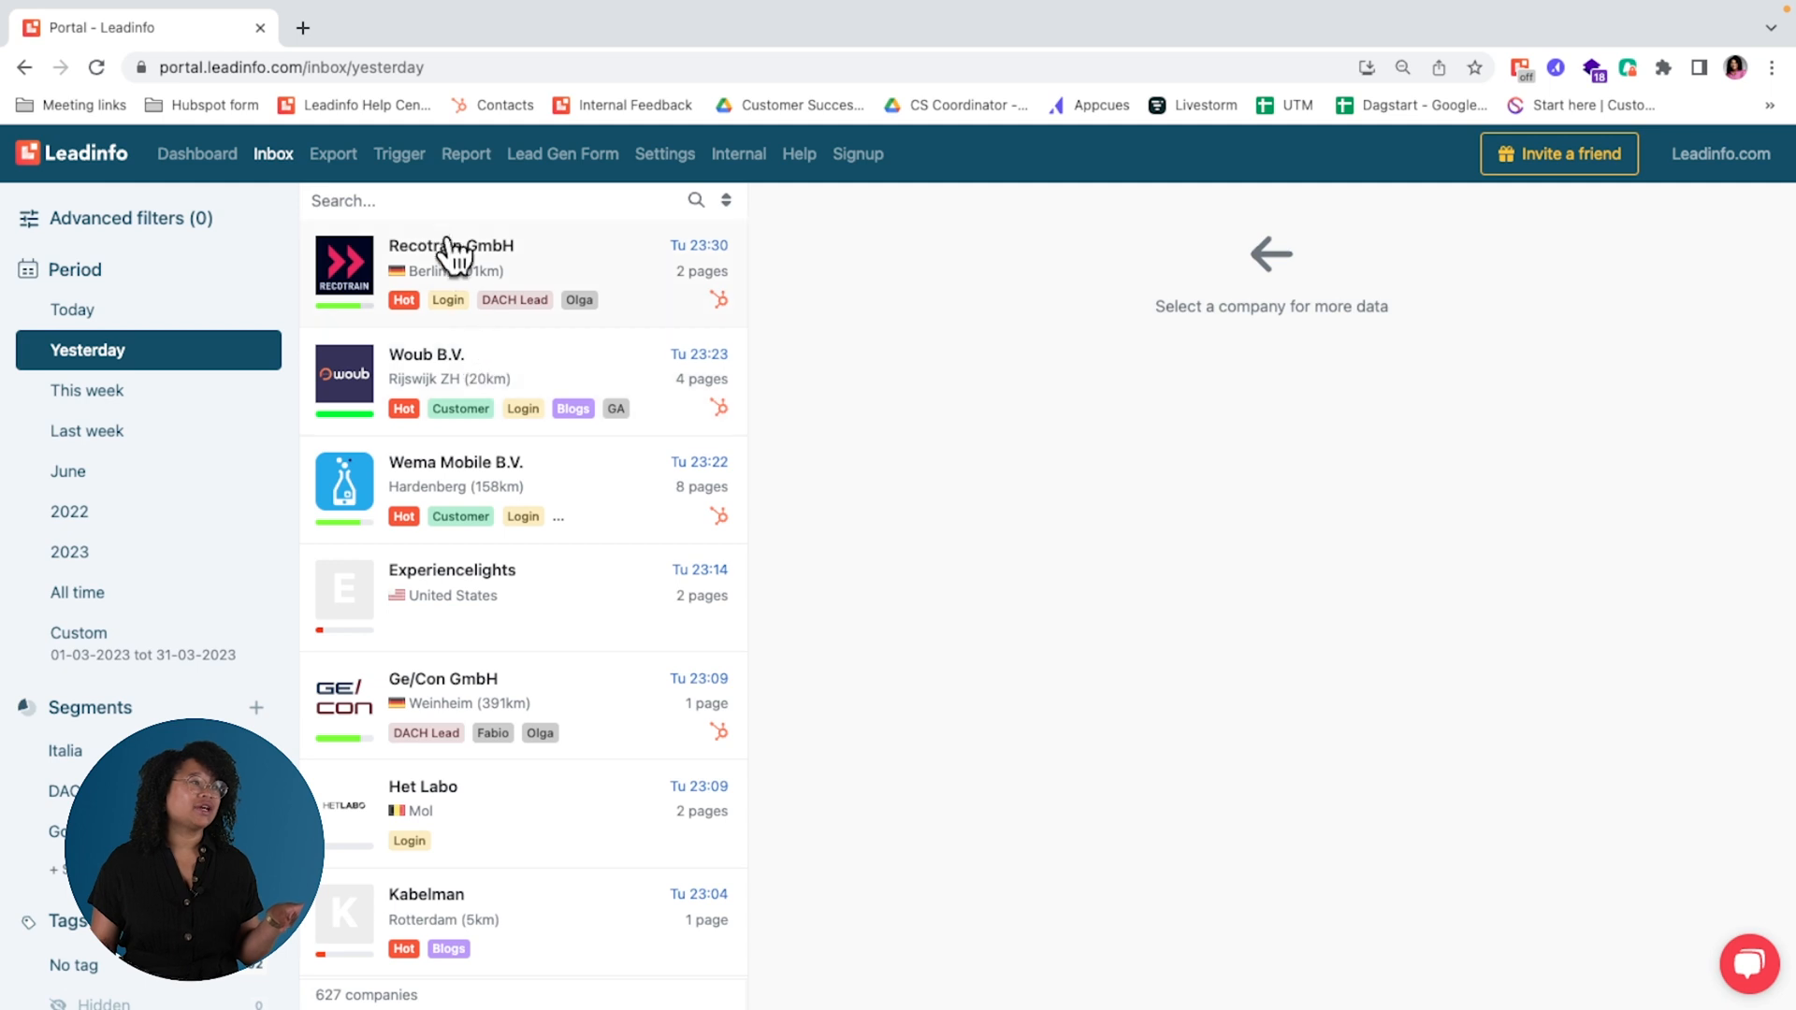
left_click(440, 208)
type("lead")
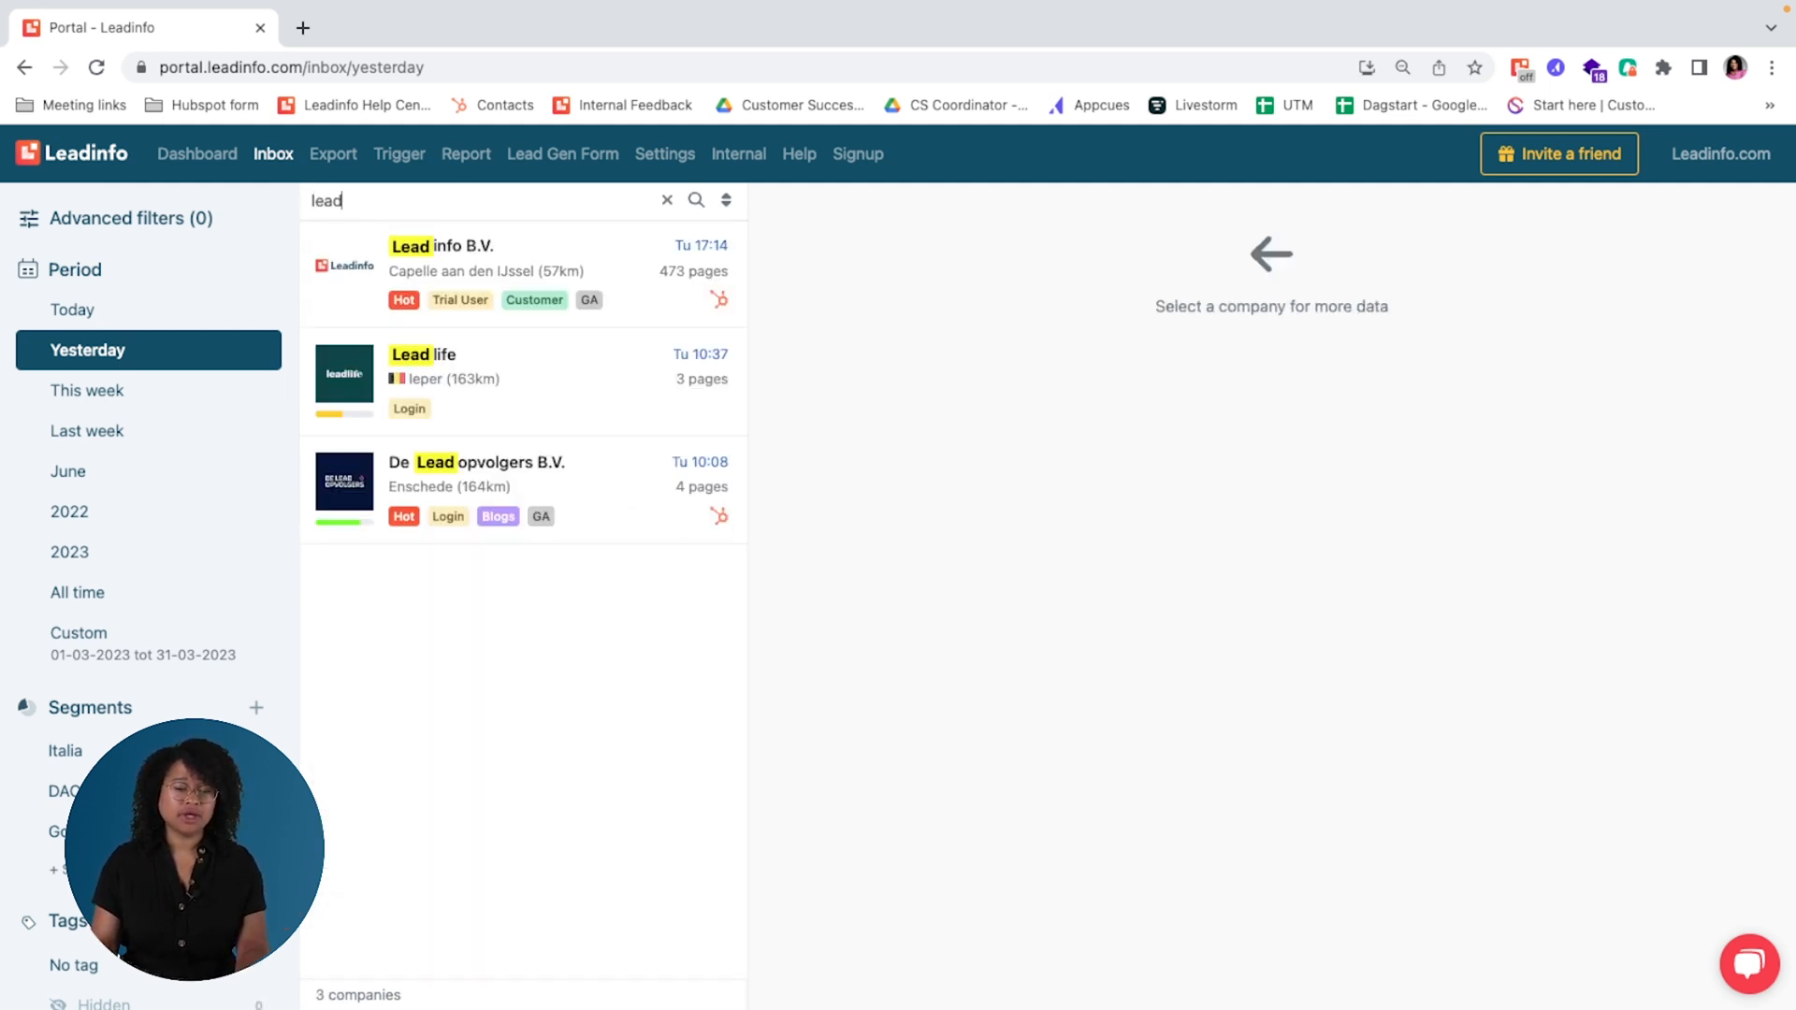
left_click(494, 296)
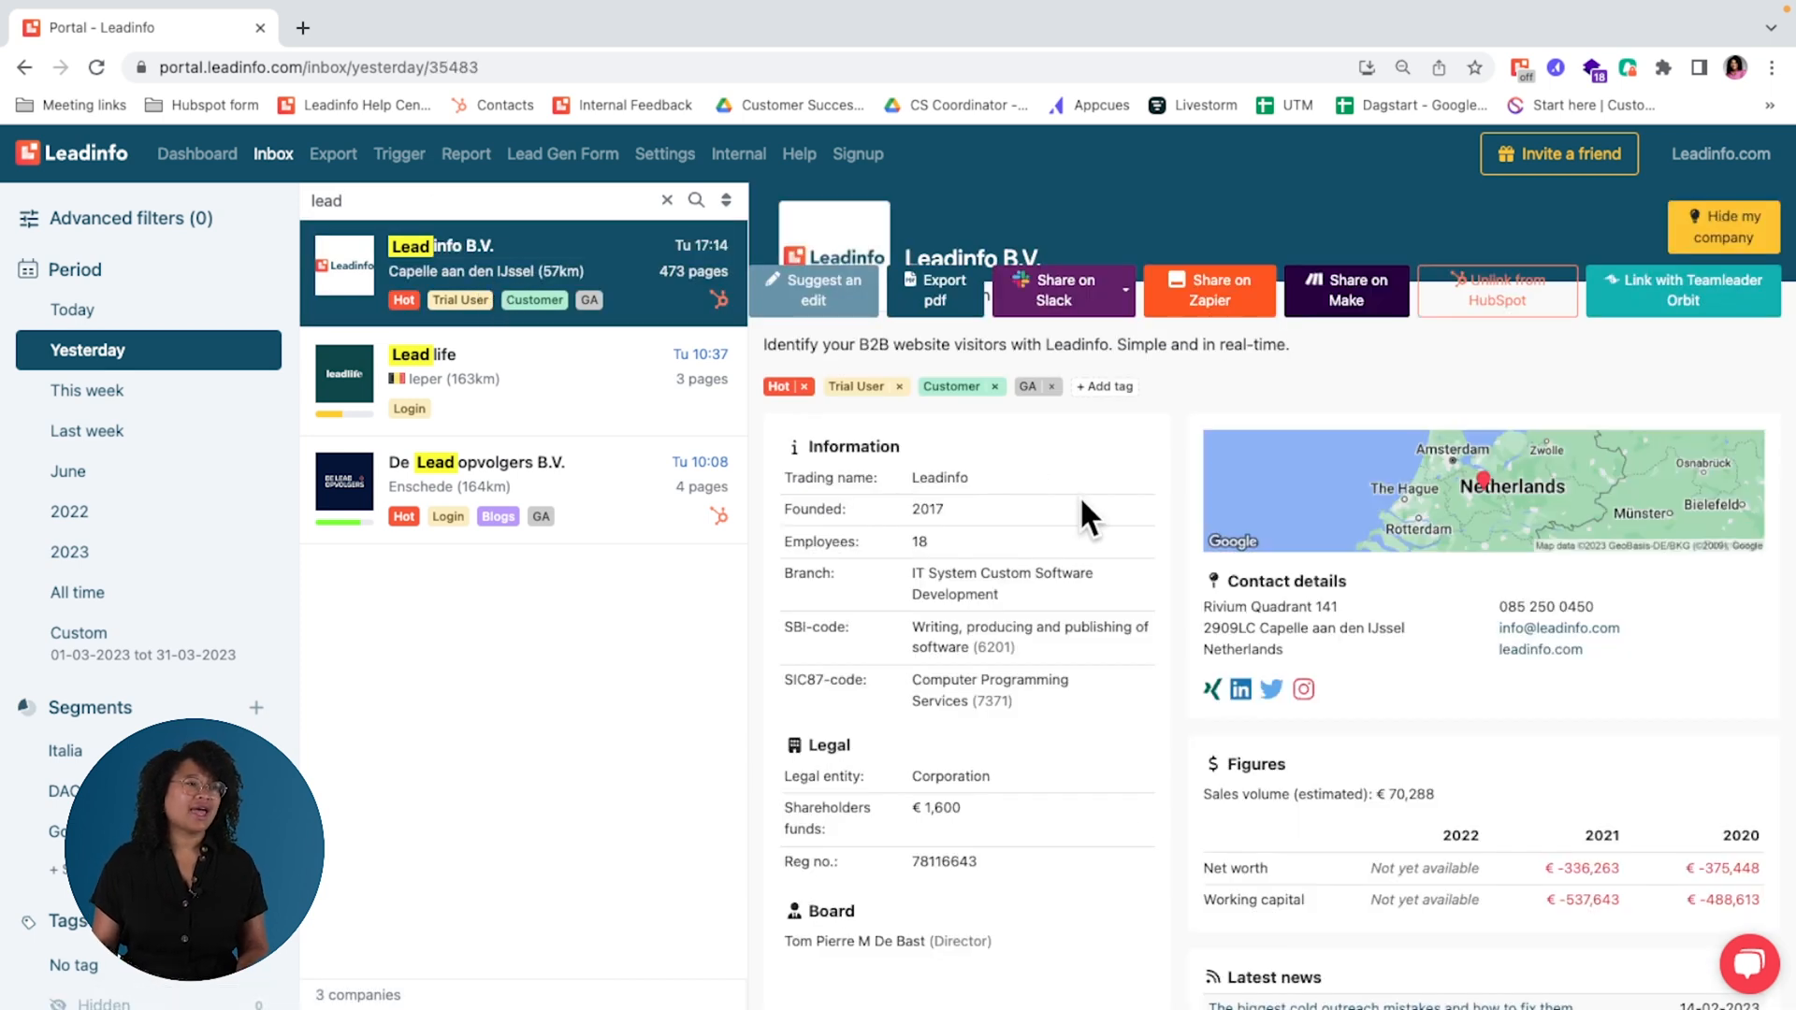
Step: Examine the Leadinfo B.V. profile's general information, contact details, figures and latest news at 80% page zoom
scroll(1124, 814, "down", 1)
key("ctrl+minus")
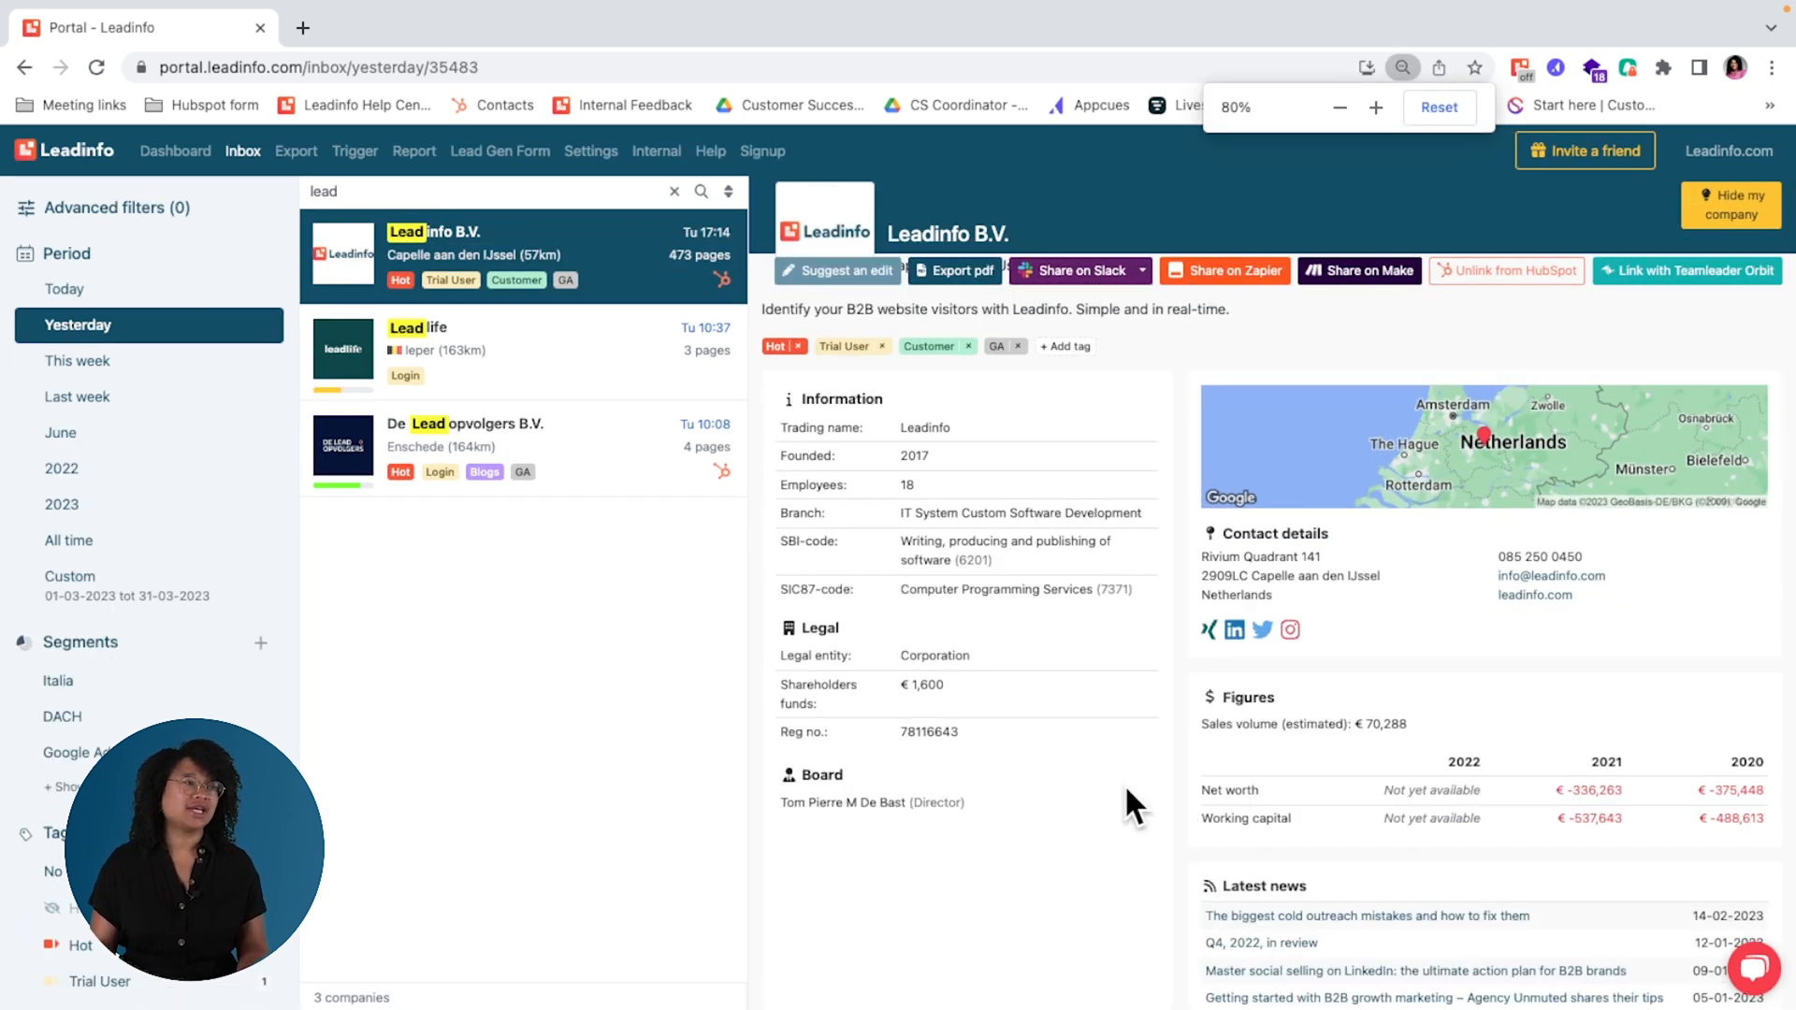
scroll(1305, 589, "down", 3)
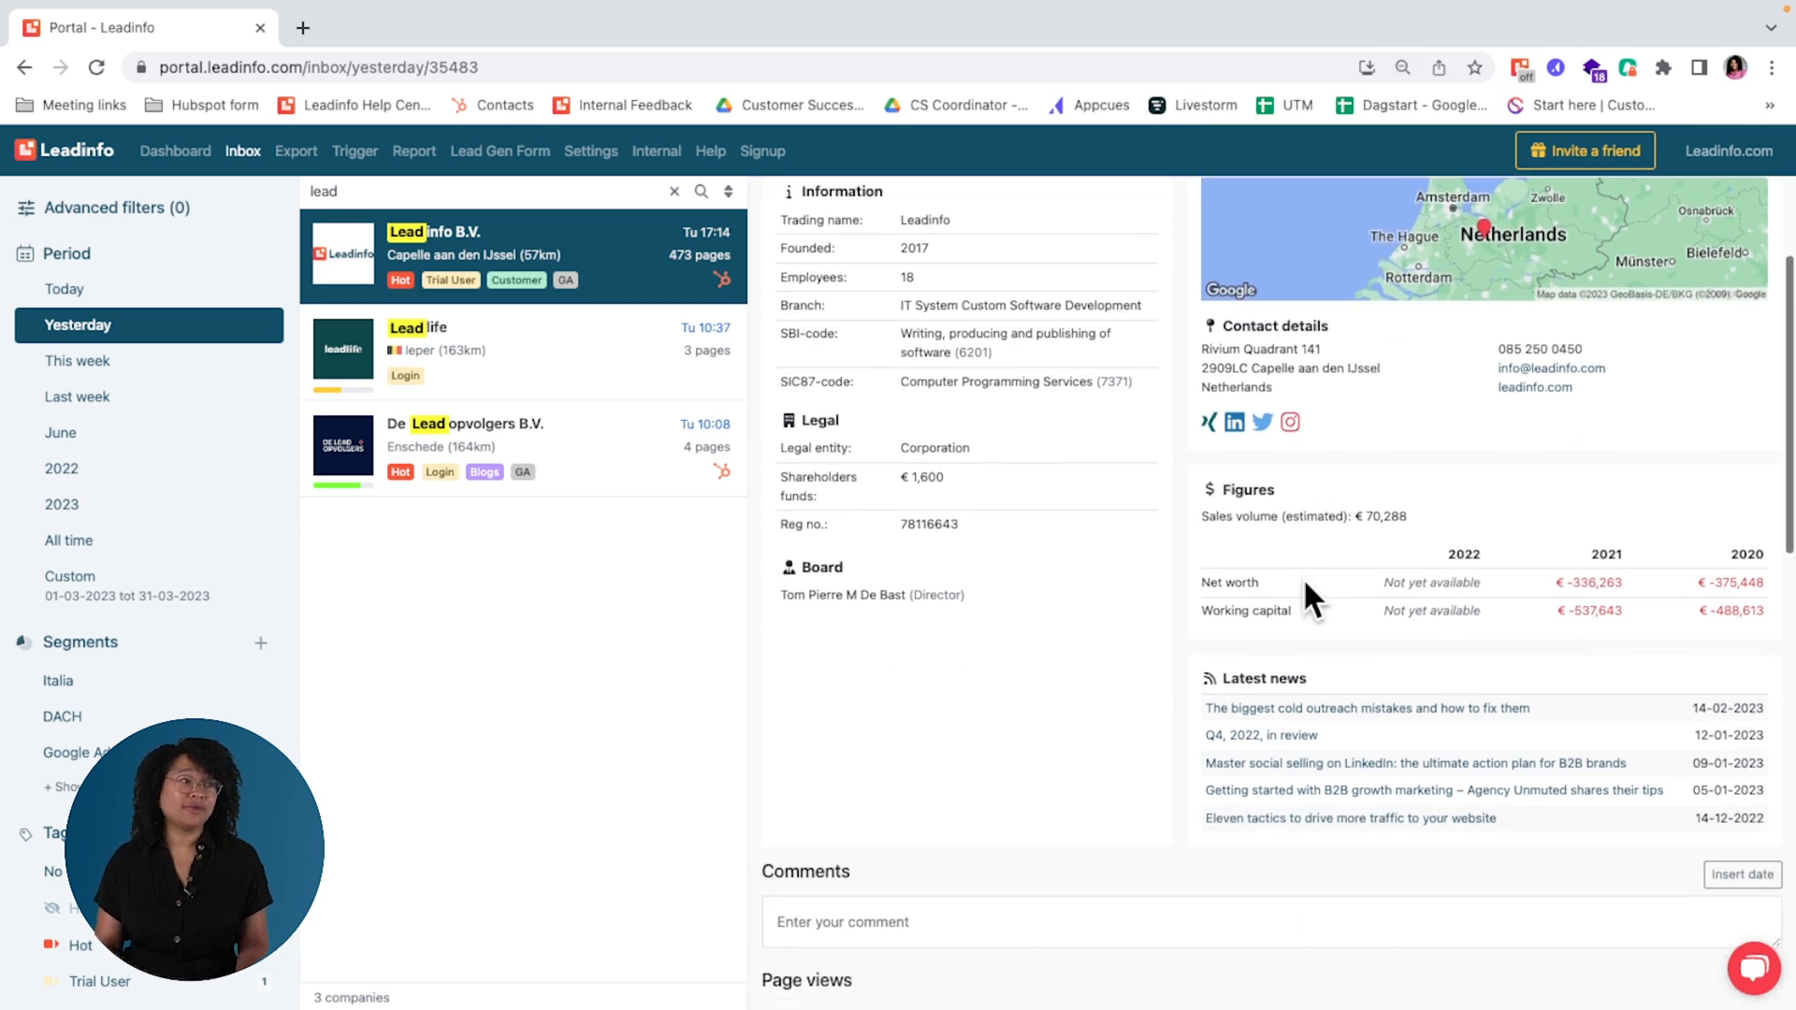
scroll(1305, 589, "up", 2)
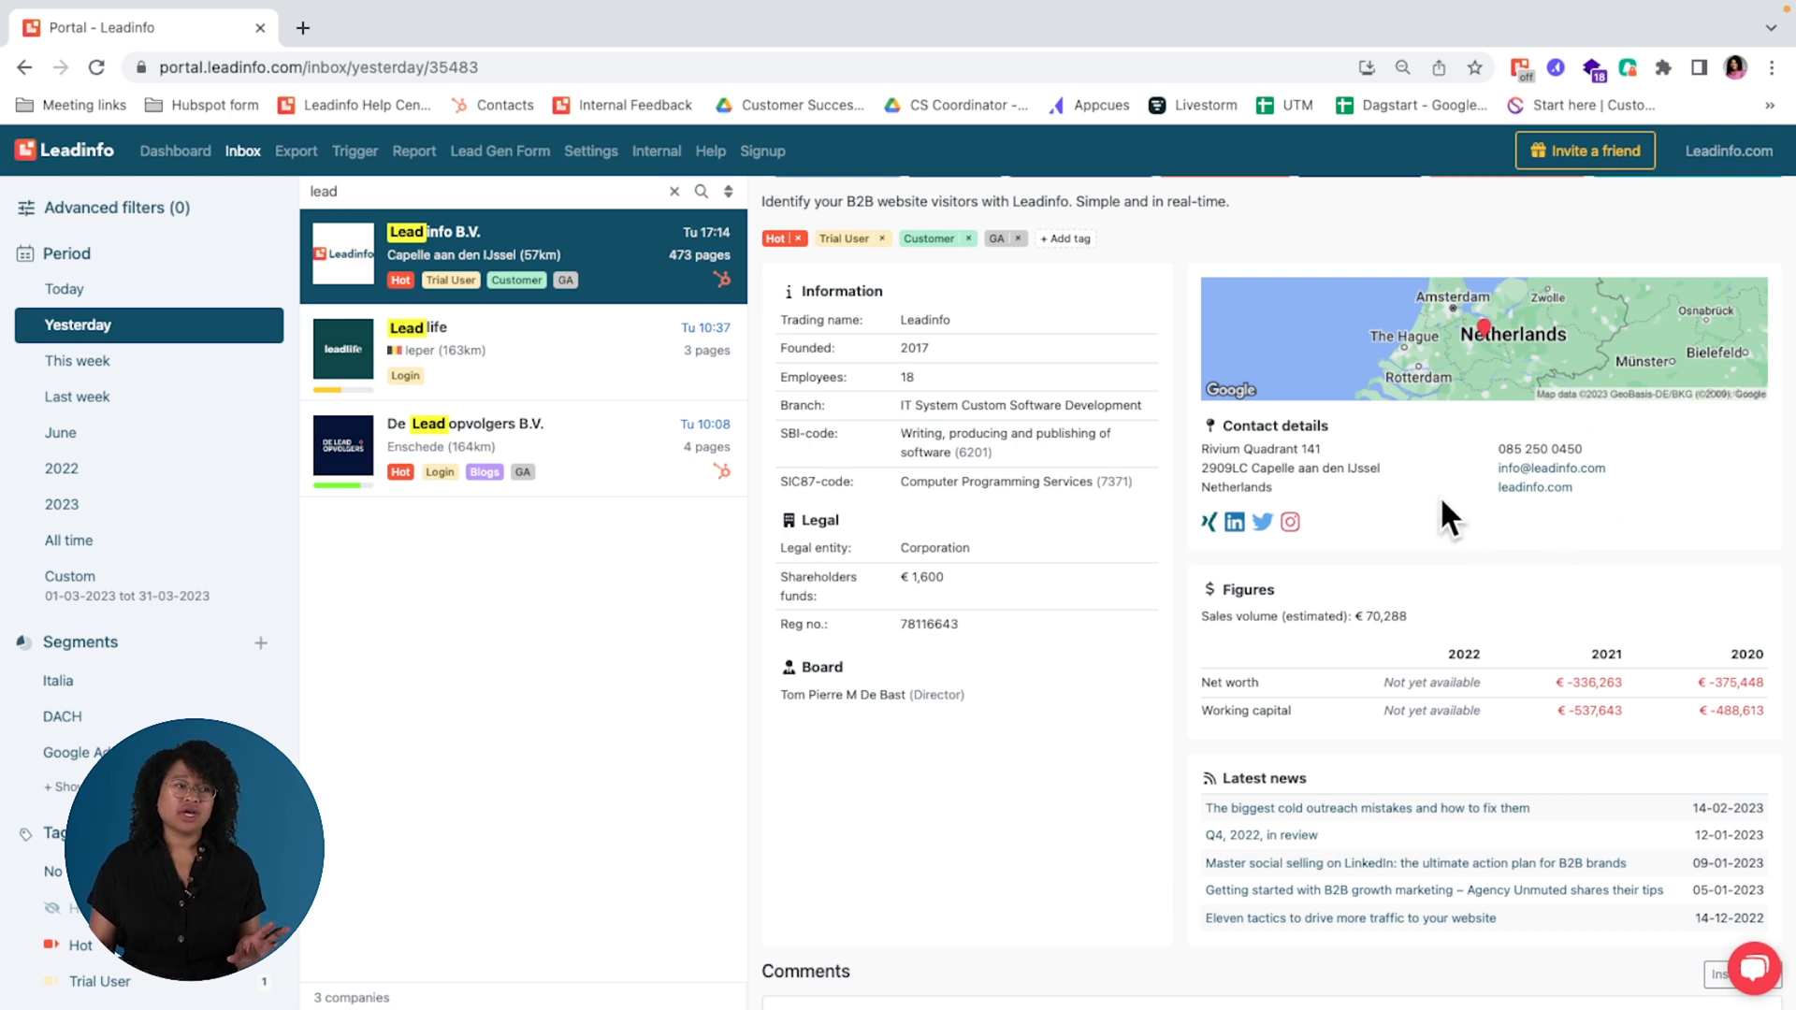
scroll(1304, 644, "down", 1)
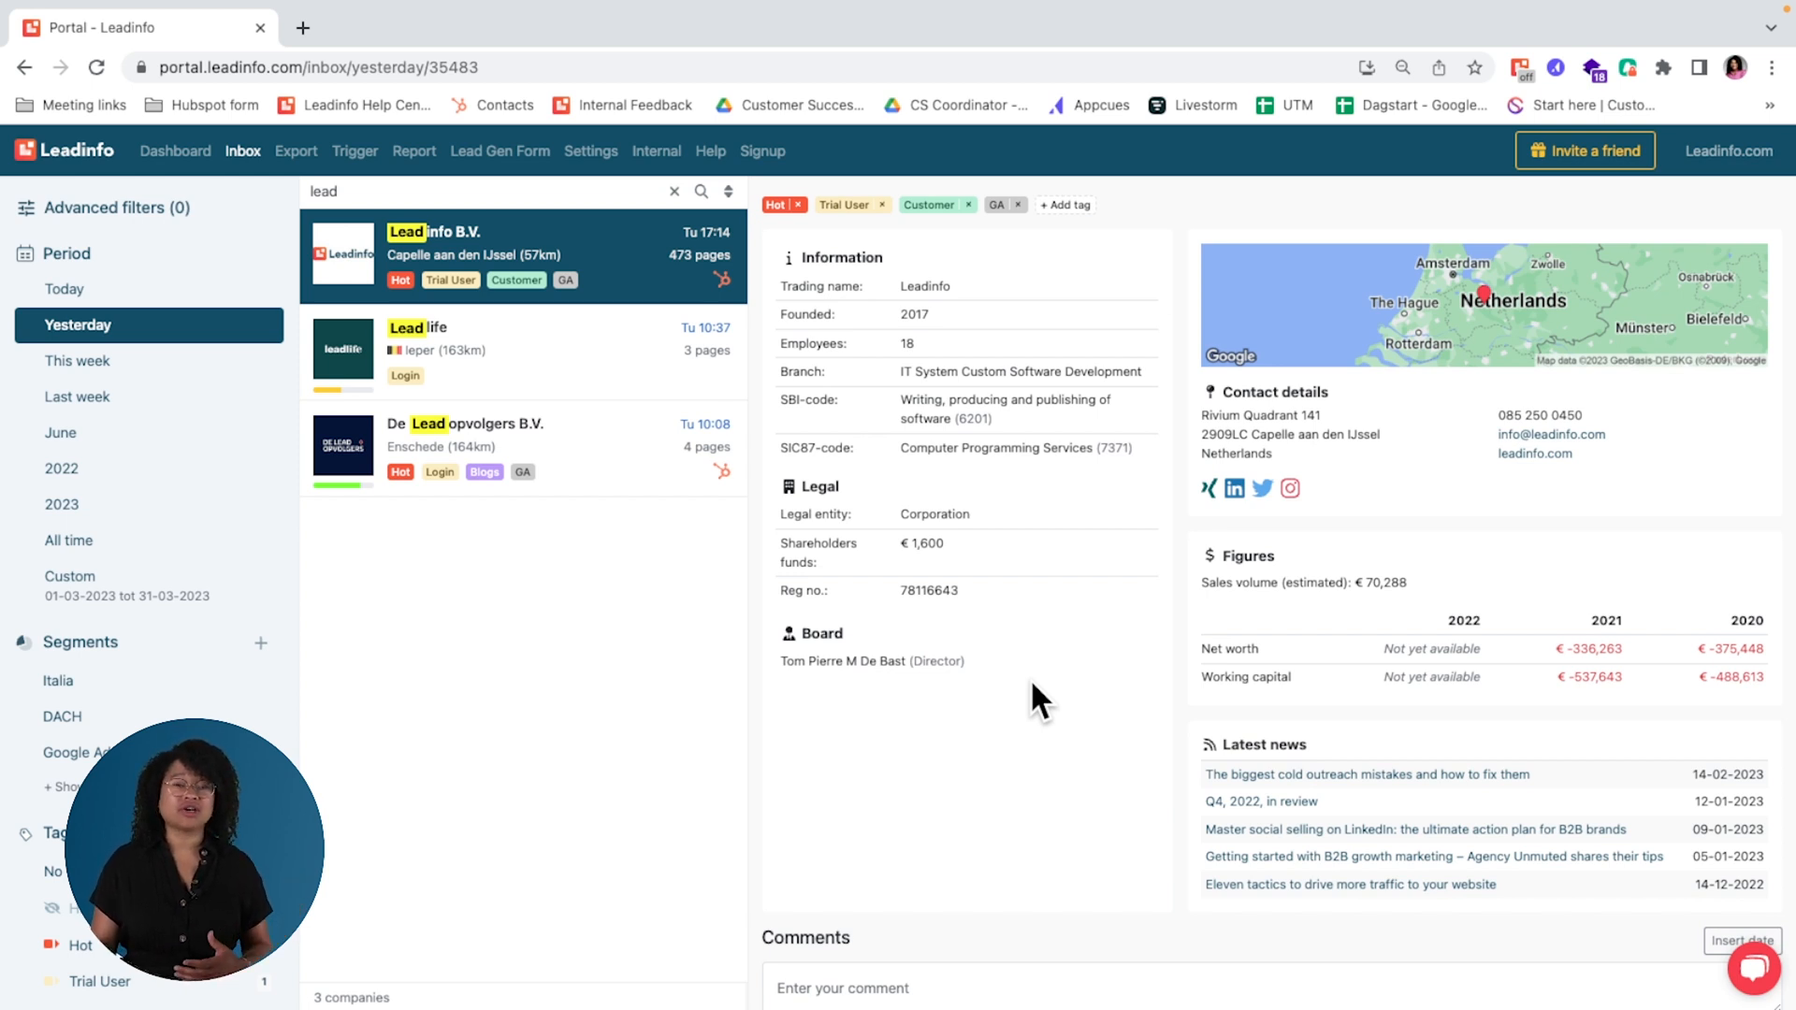
scroll(1031, 684, "down", 1)
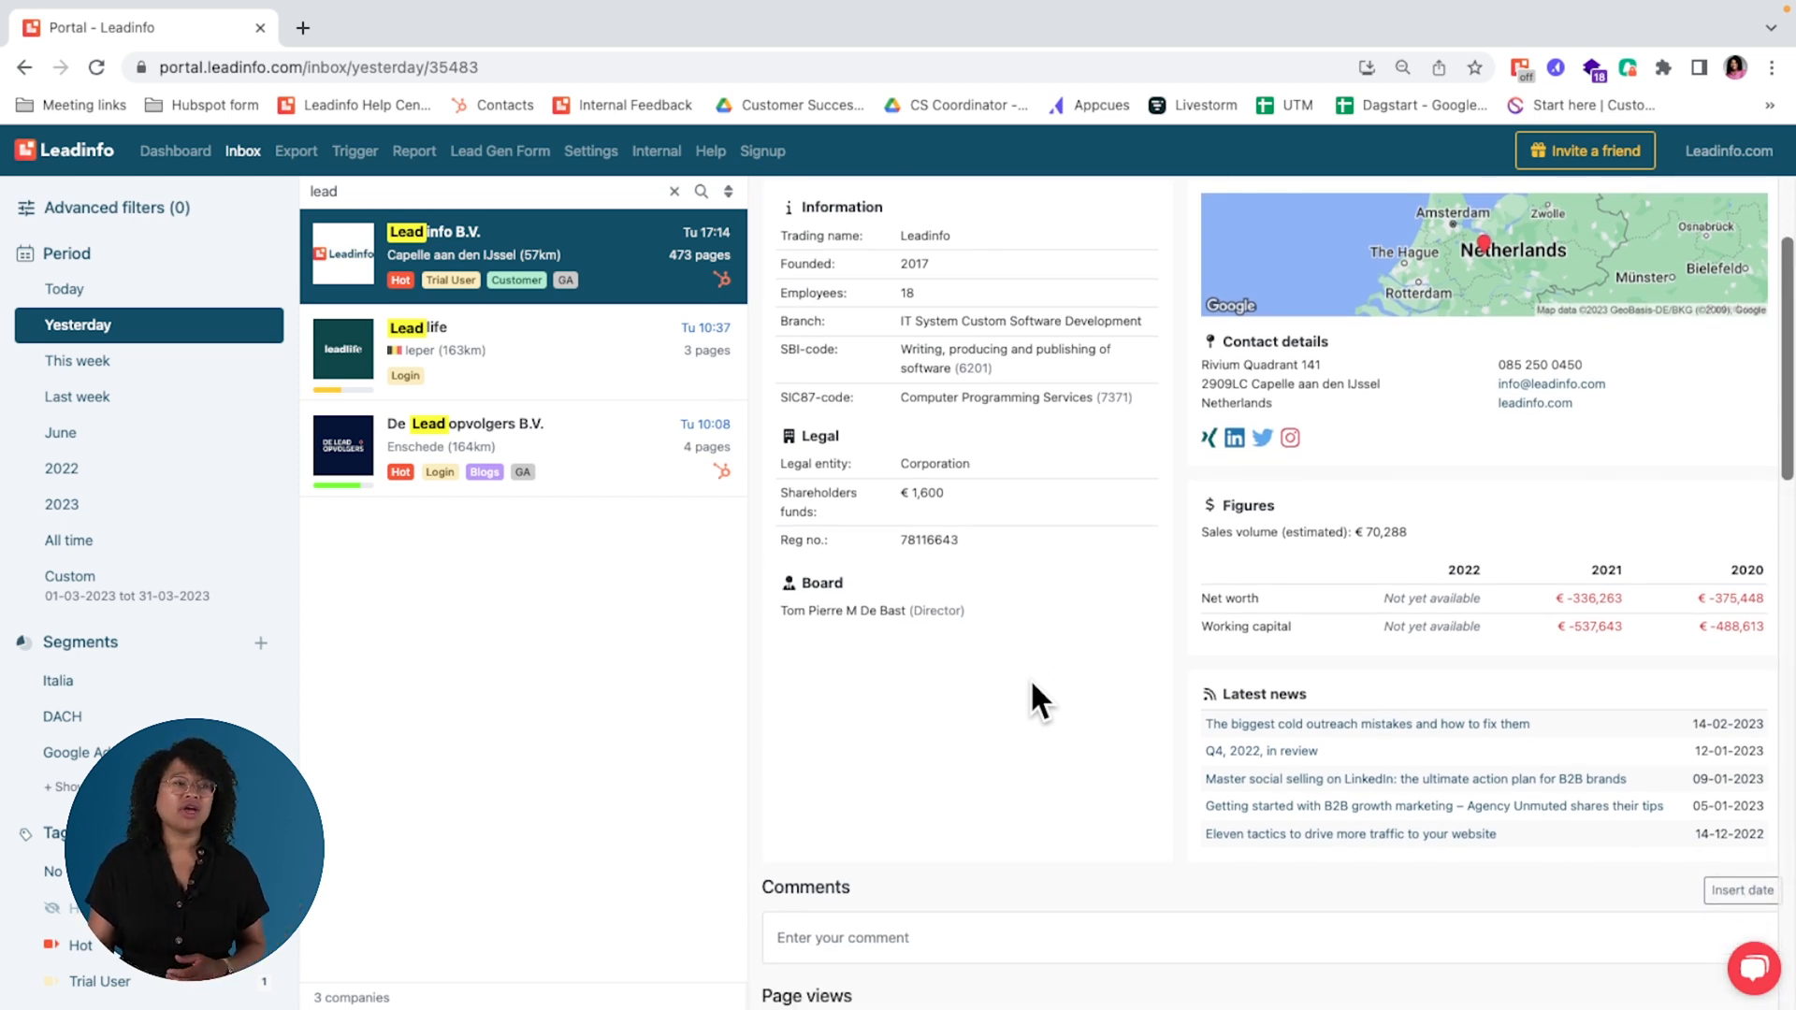
scroll(1032, 684, "down", 3)
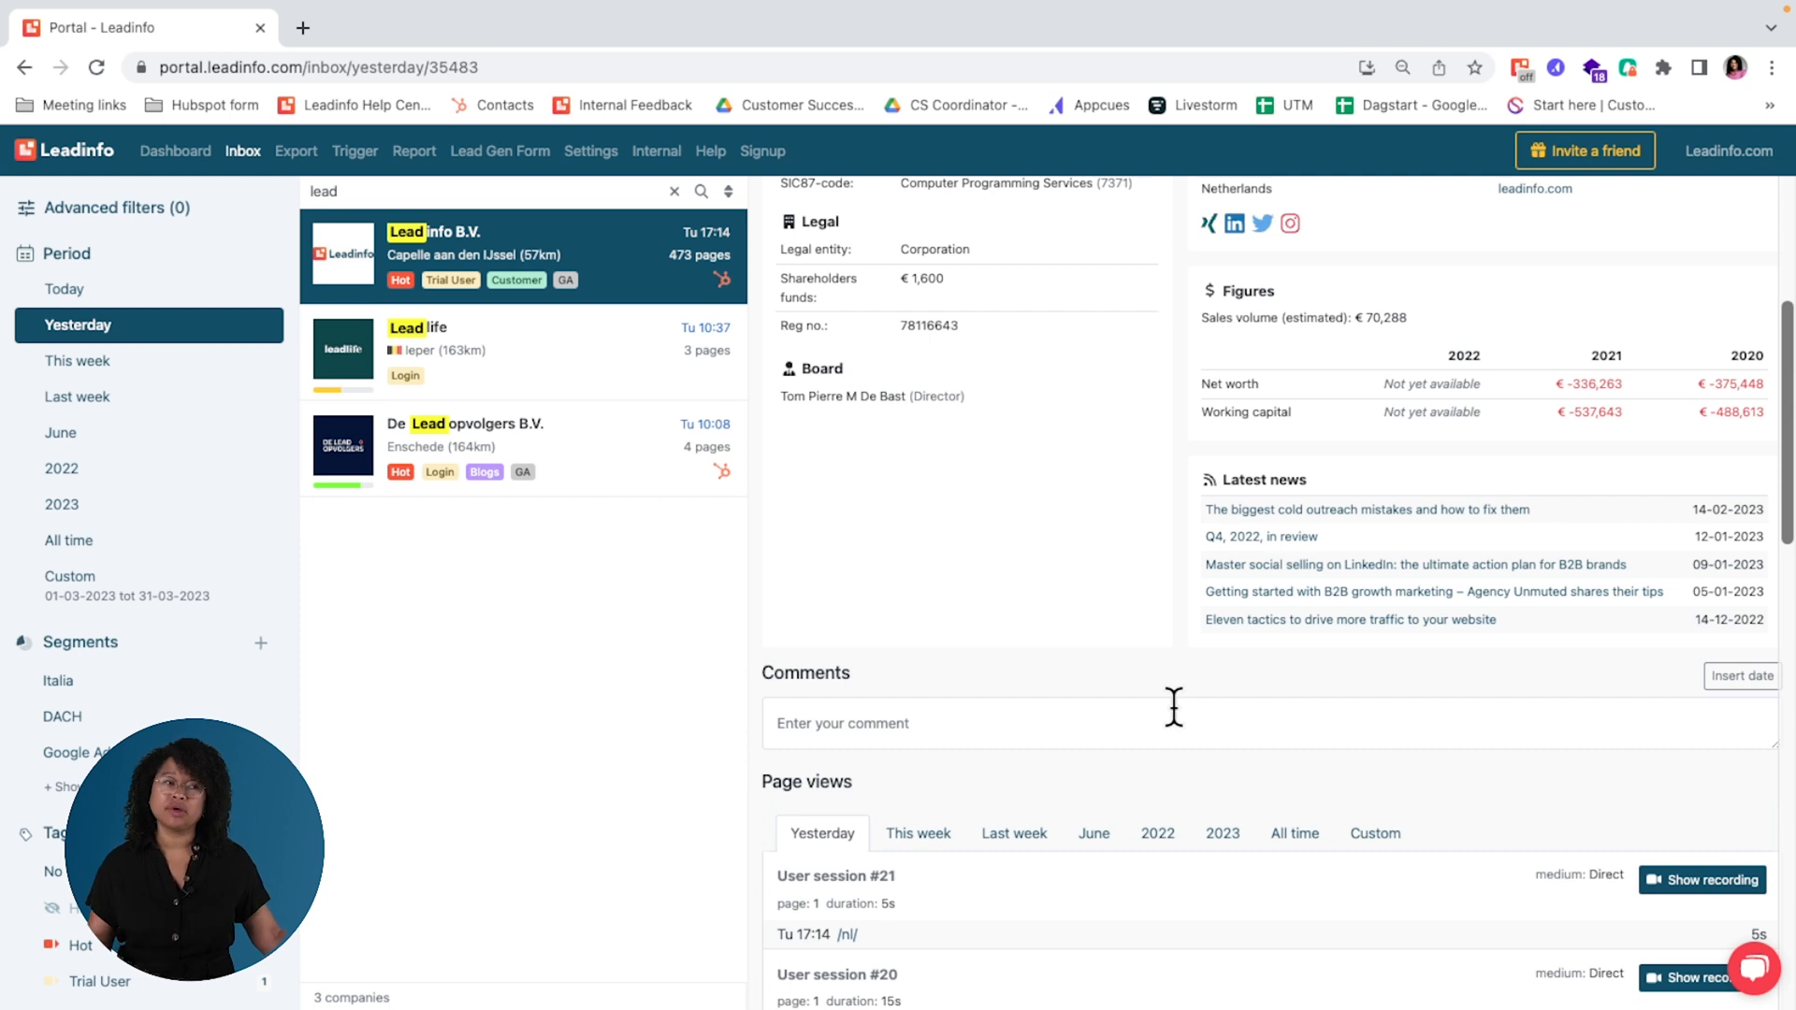
scroll(1173, 708, "down", 2)
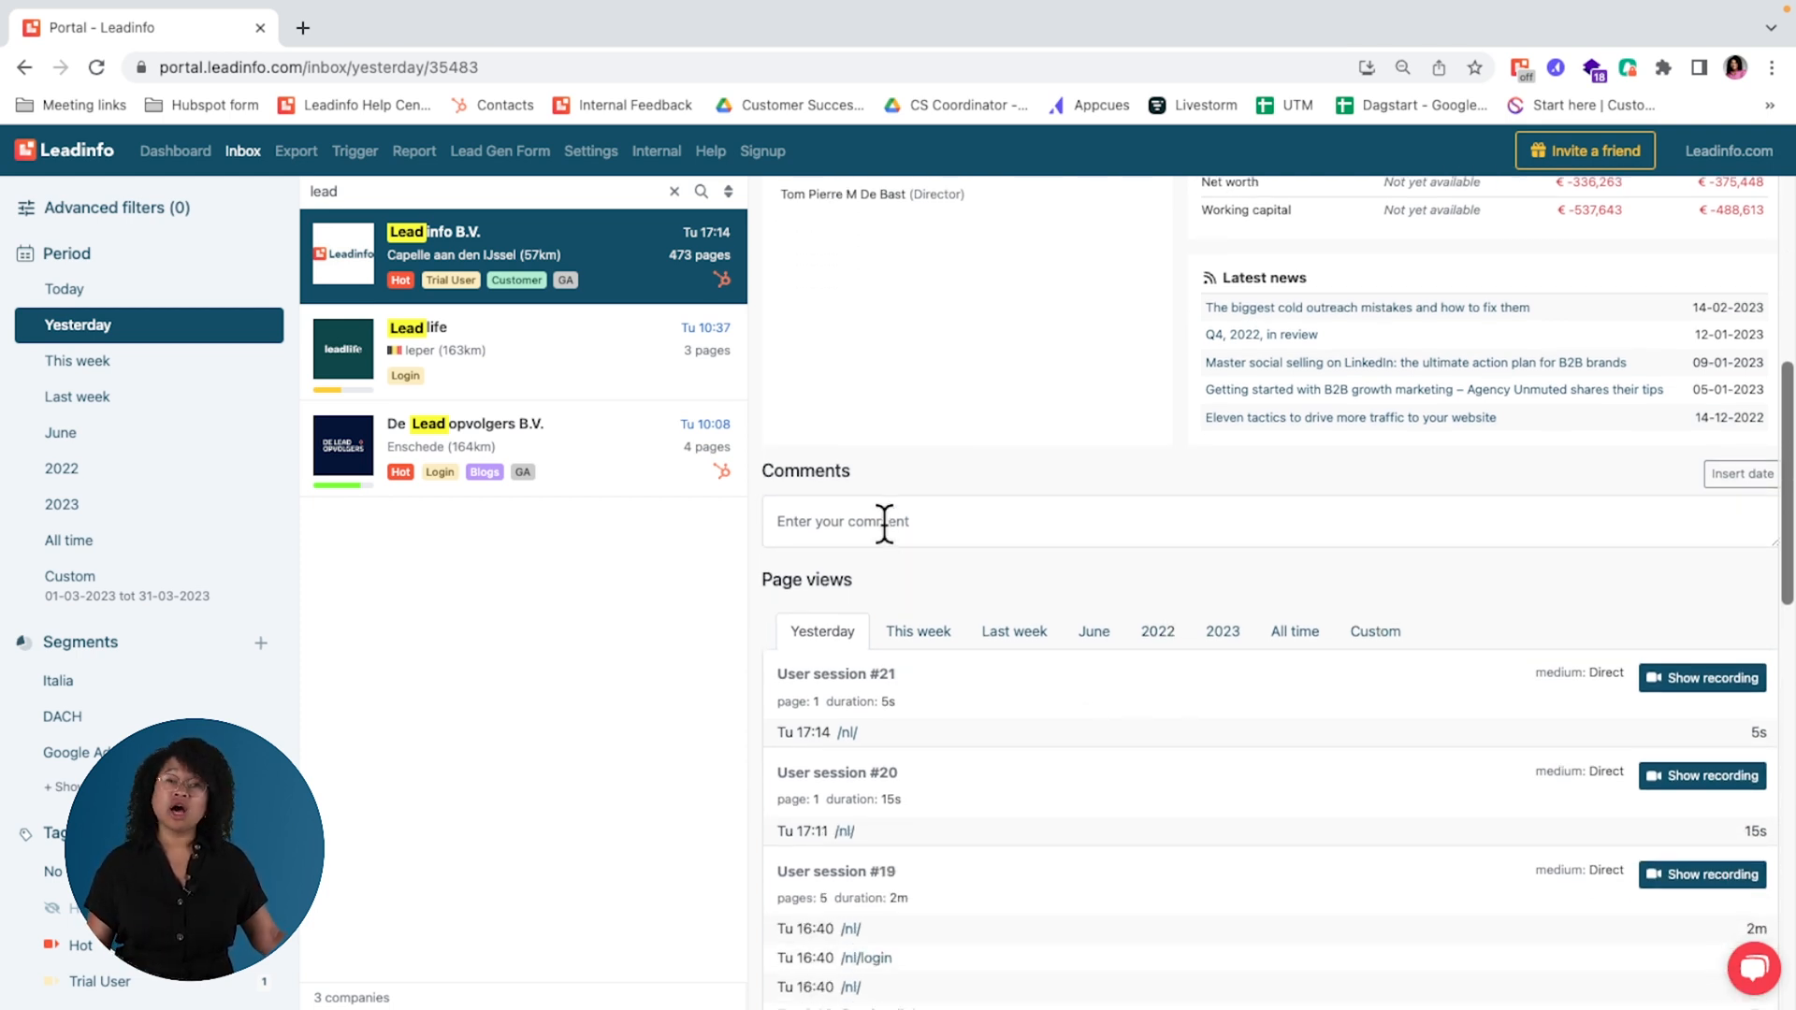
Step: Try out the company's comment field by inserting a date stamp, clearing it and entering "I called them today"
left_click(1717, 478)
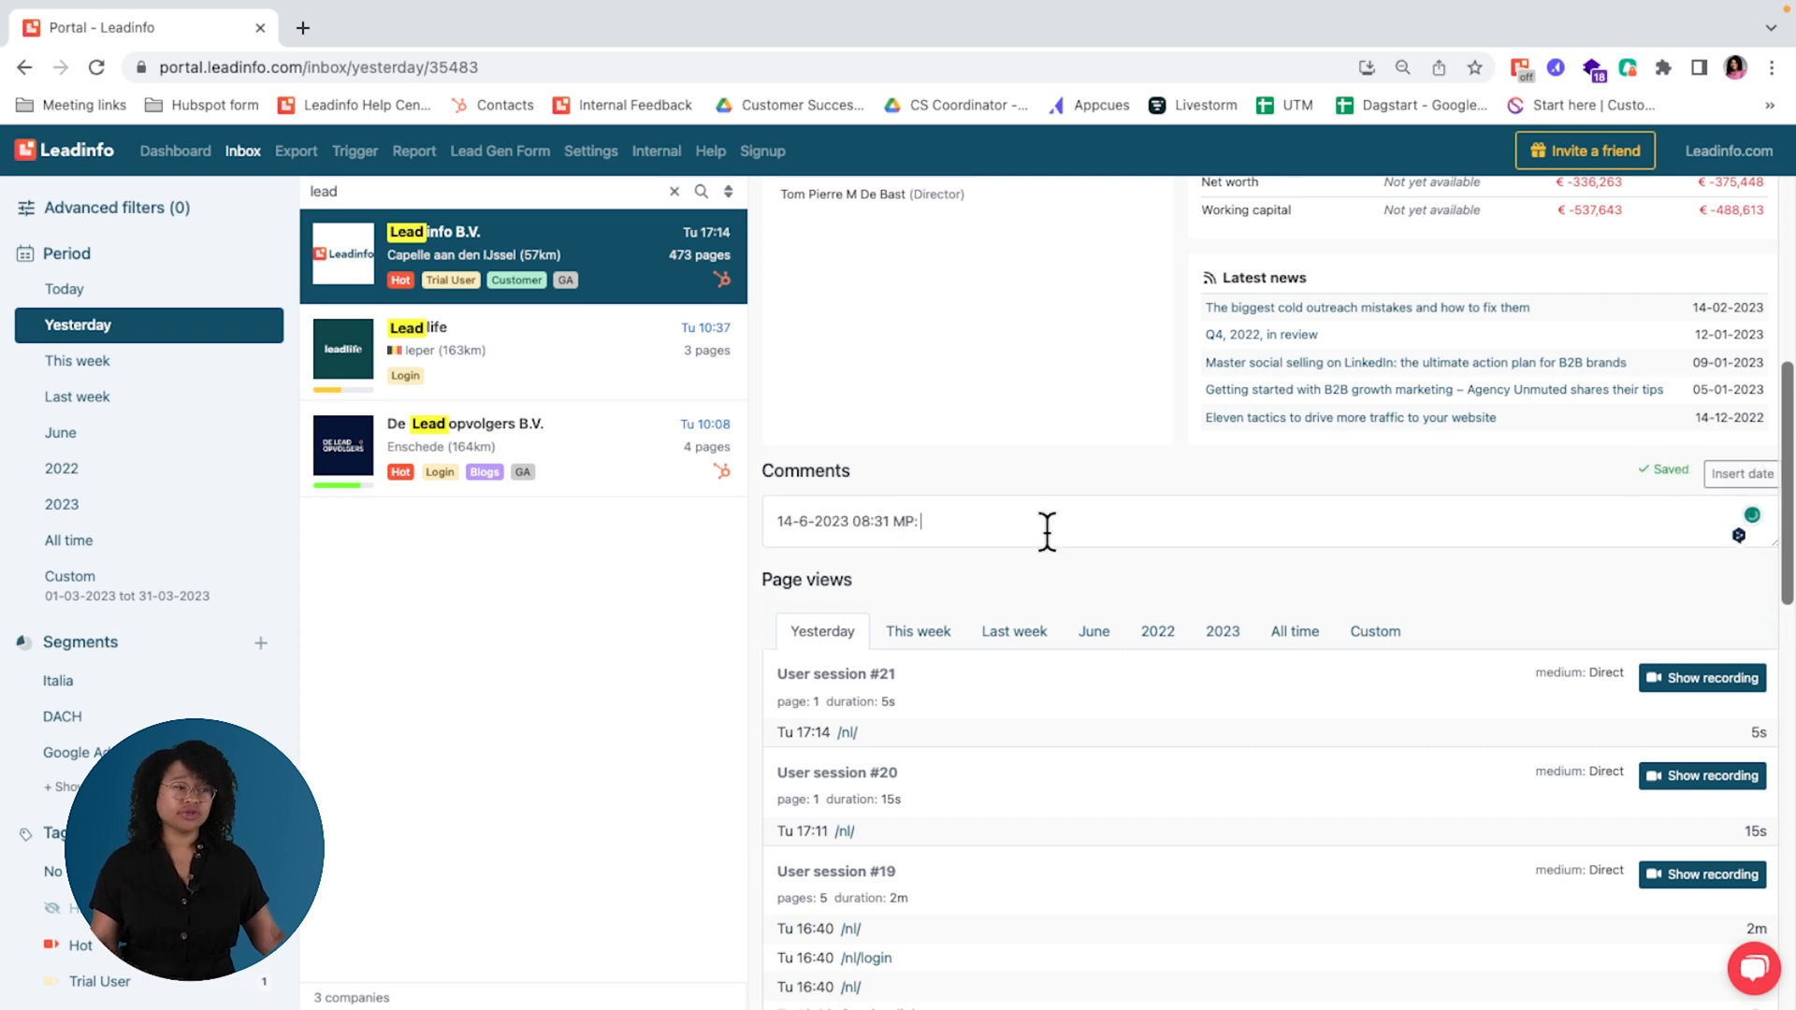
key("super+a")
key("BackSpace")
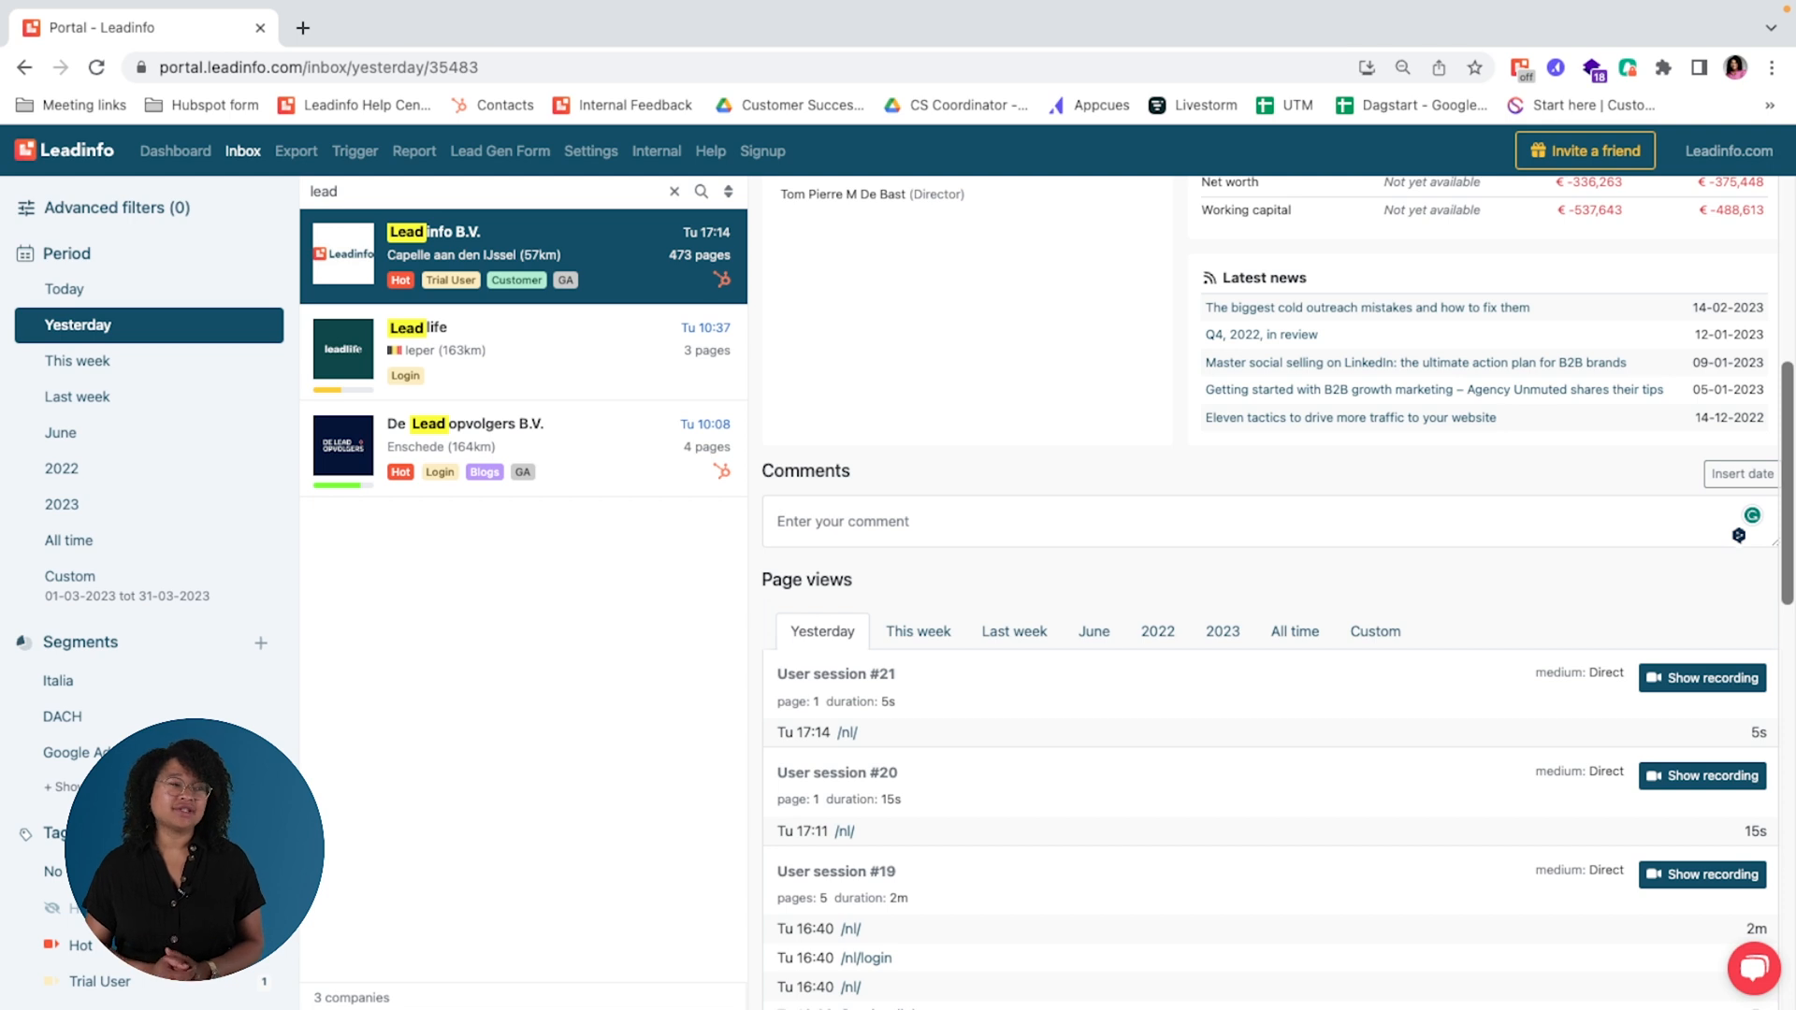
type("I called them")
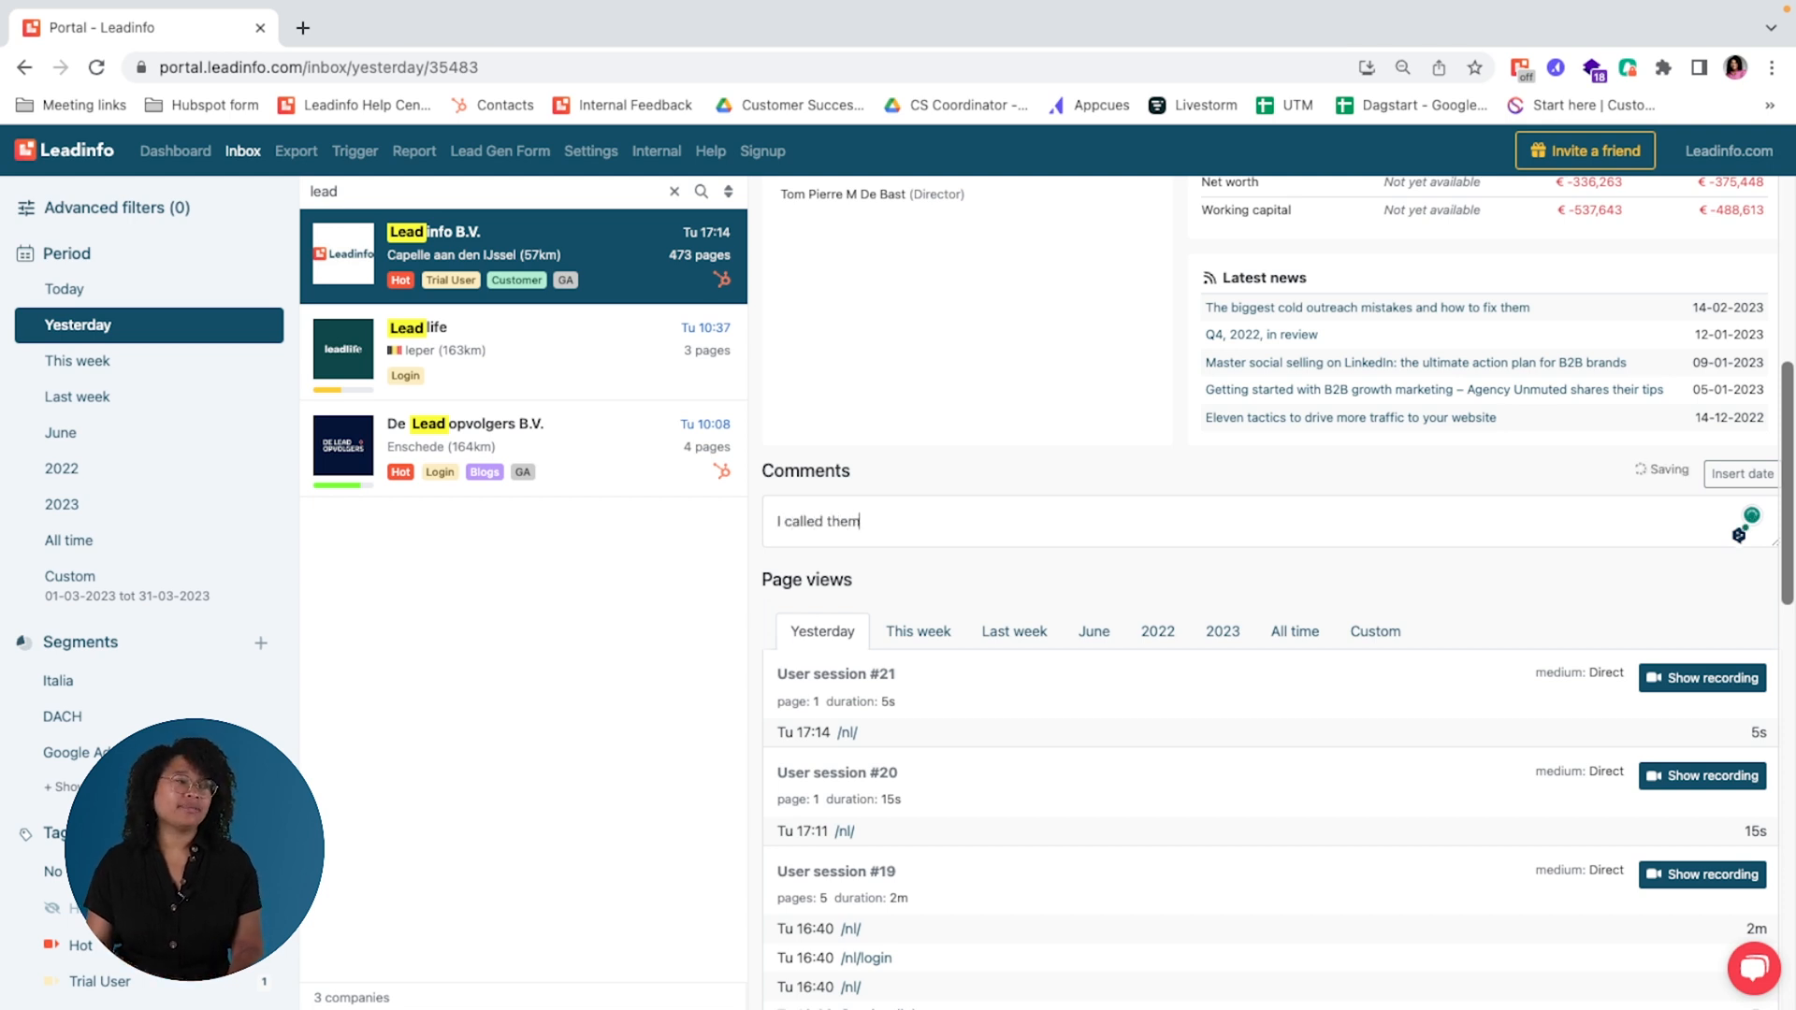
type(" today")
key("Return")
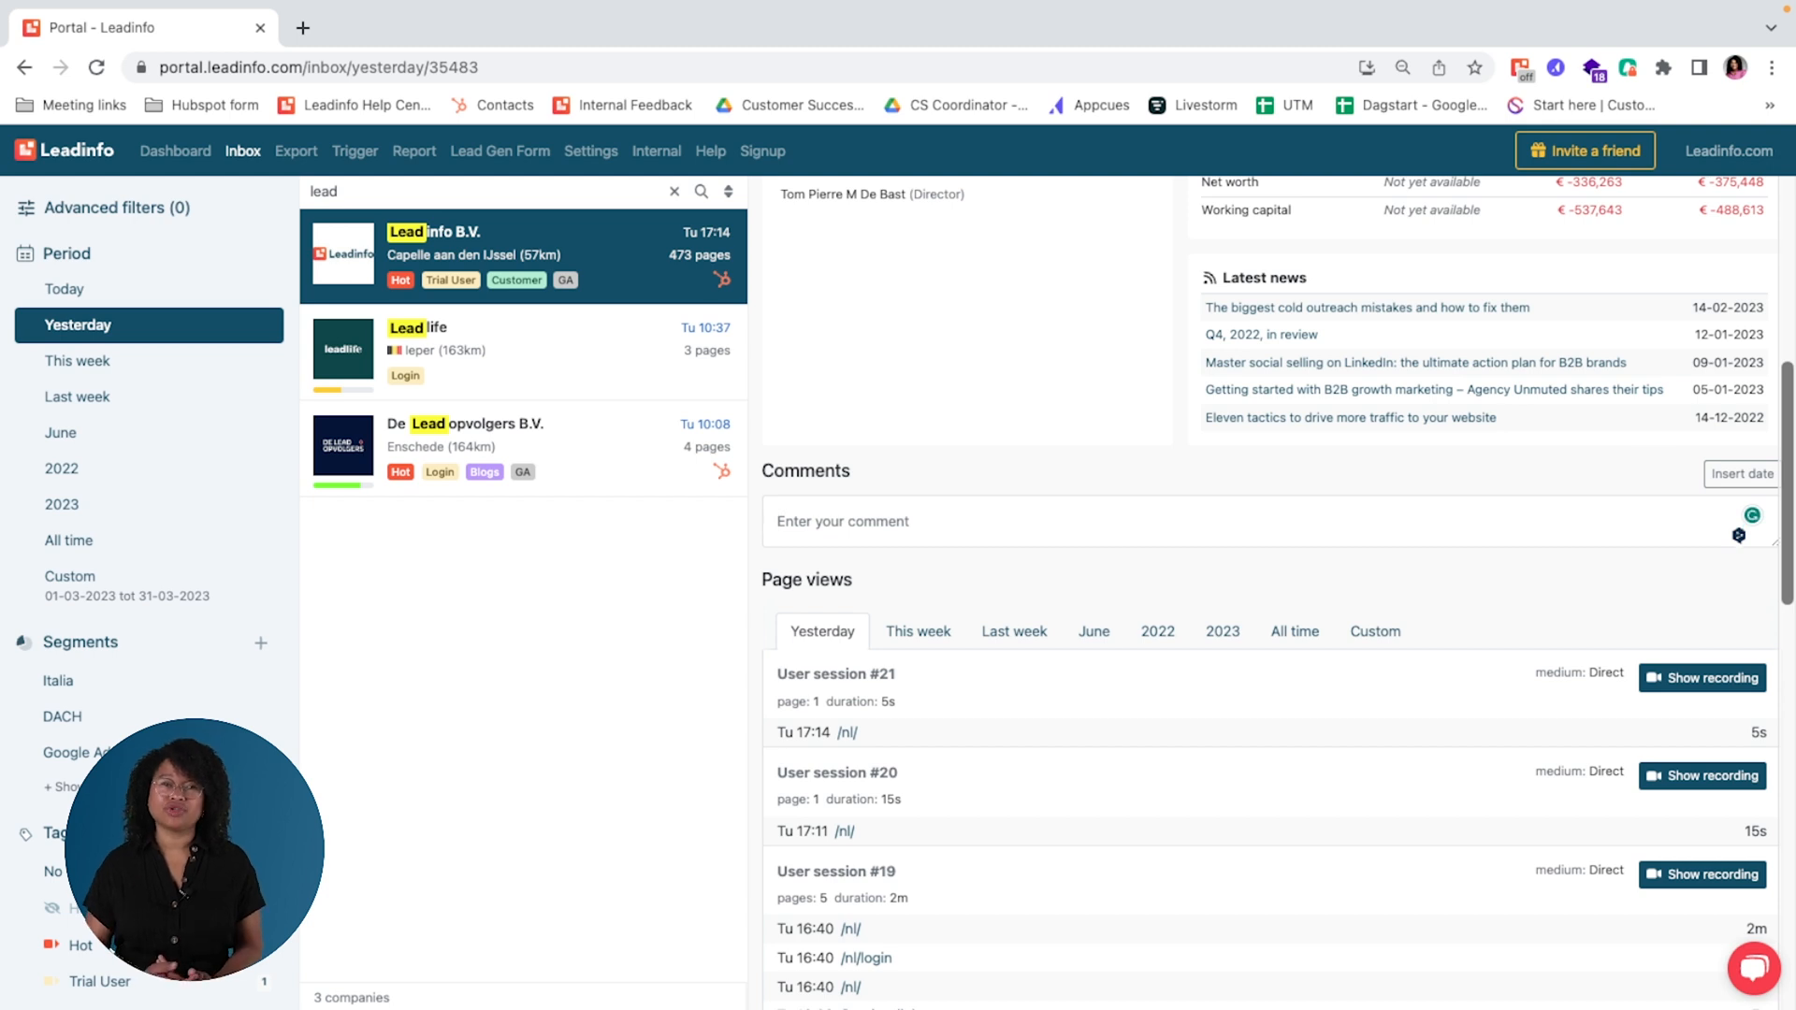
Step: Expand the company's page views twice to load more of yesterday's user sessions
scroll(1188, 677, "down", 3)
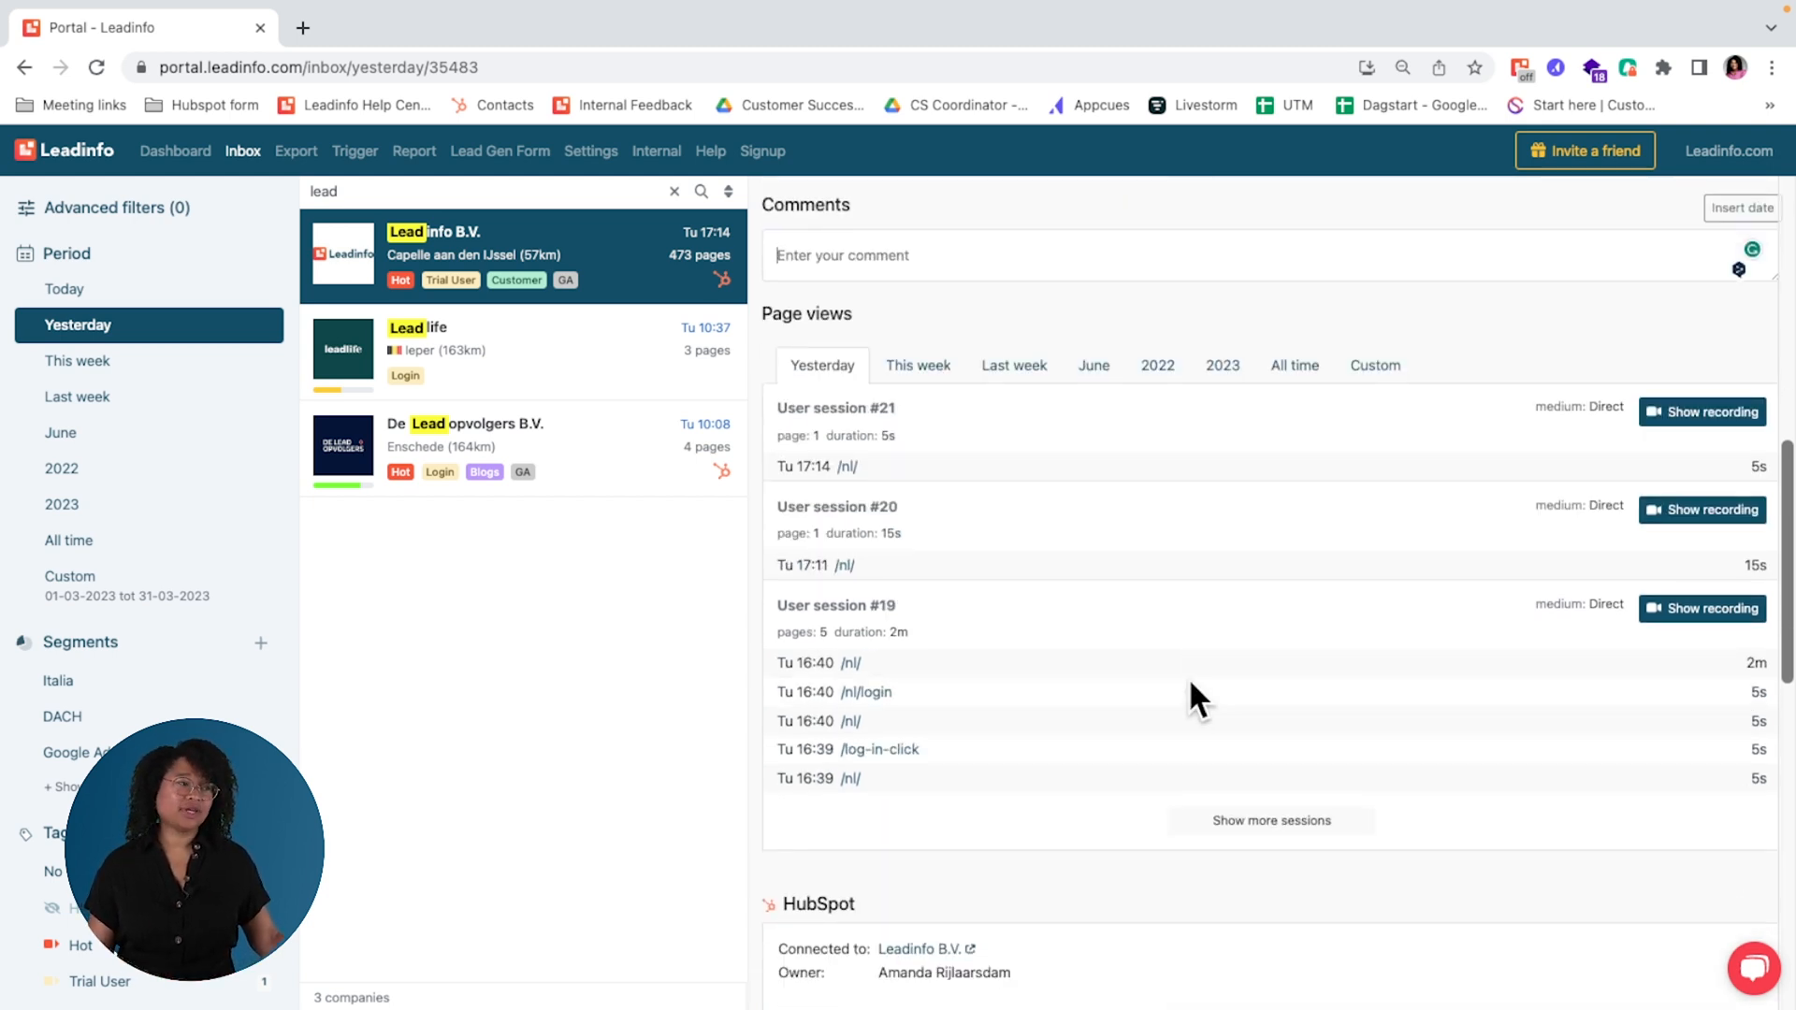
left_click(1274, 823)
scroll(1168, 904, "down", 3)
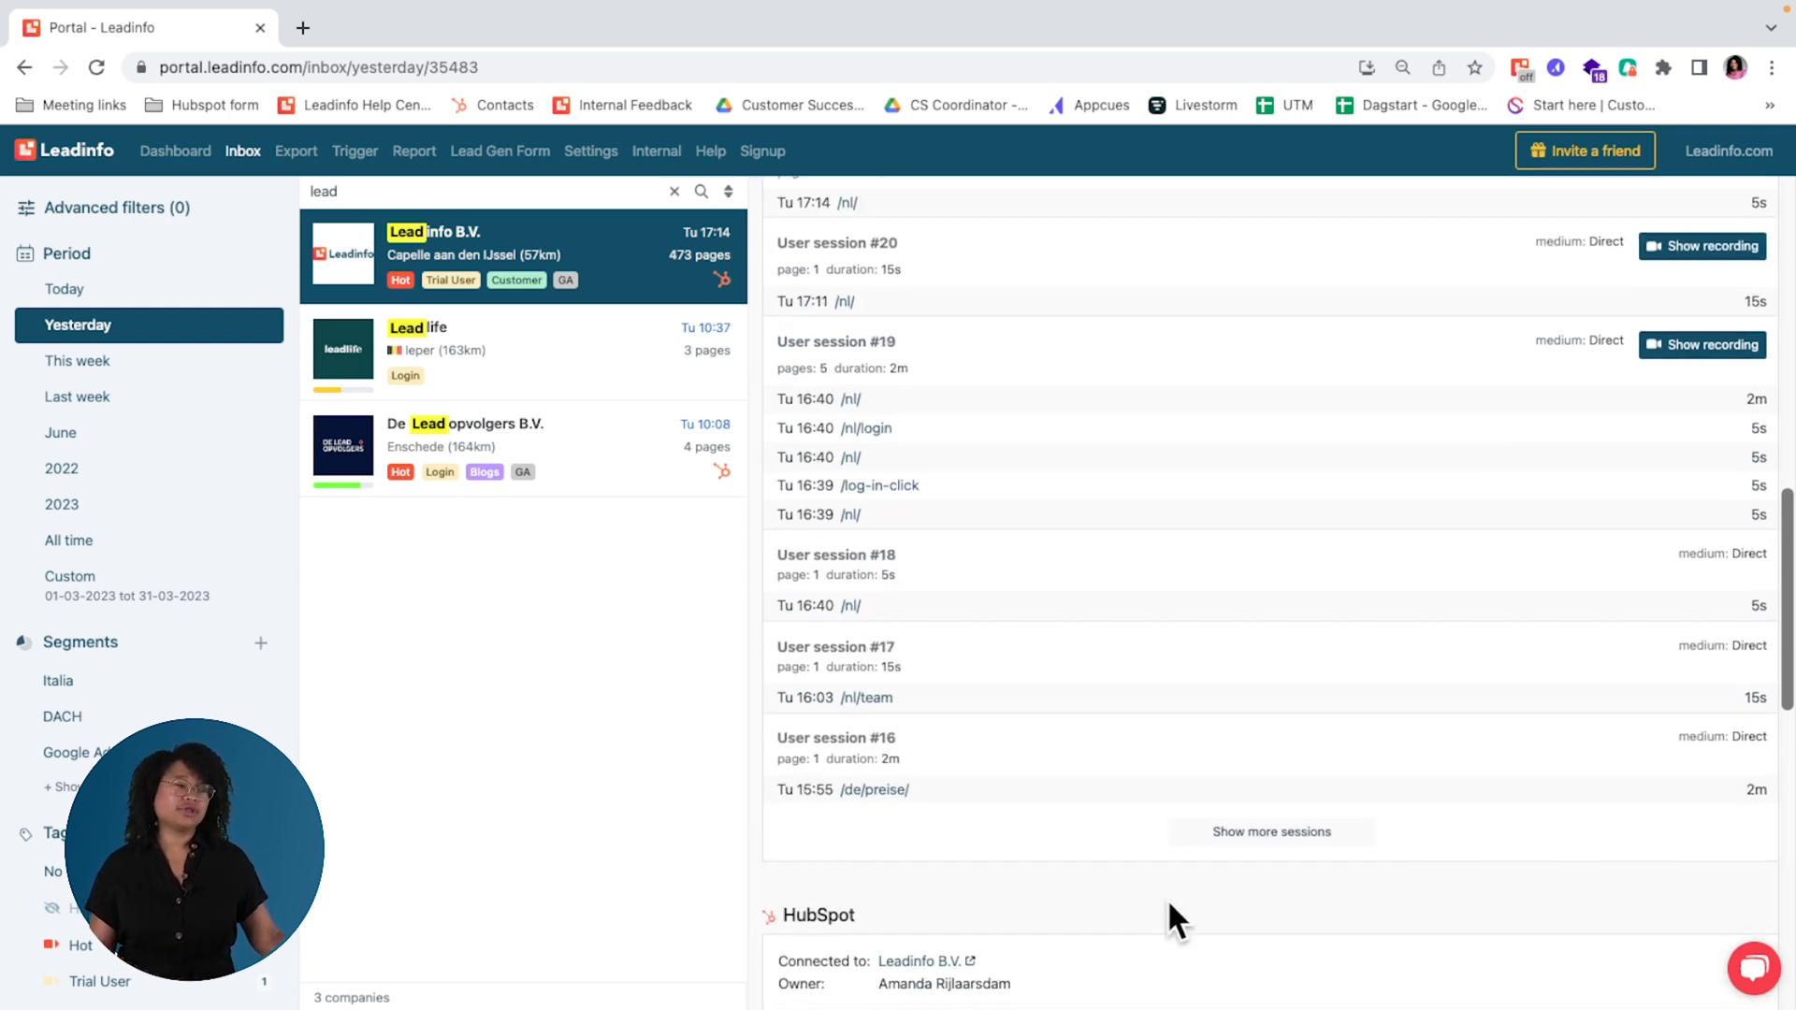
left_click(1247, 812)
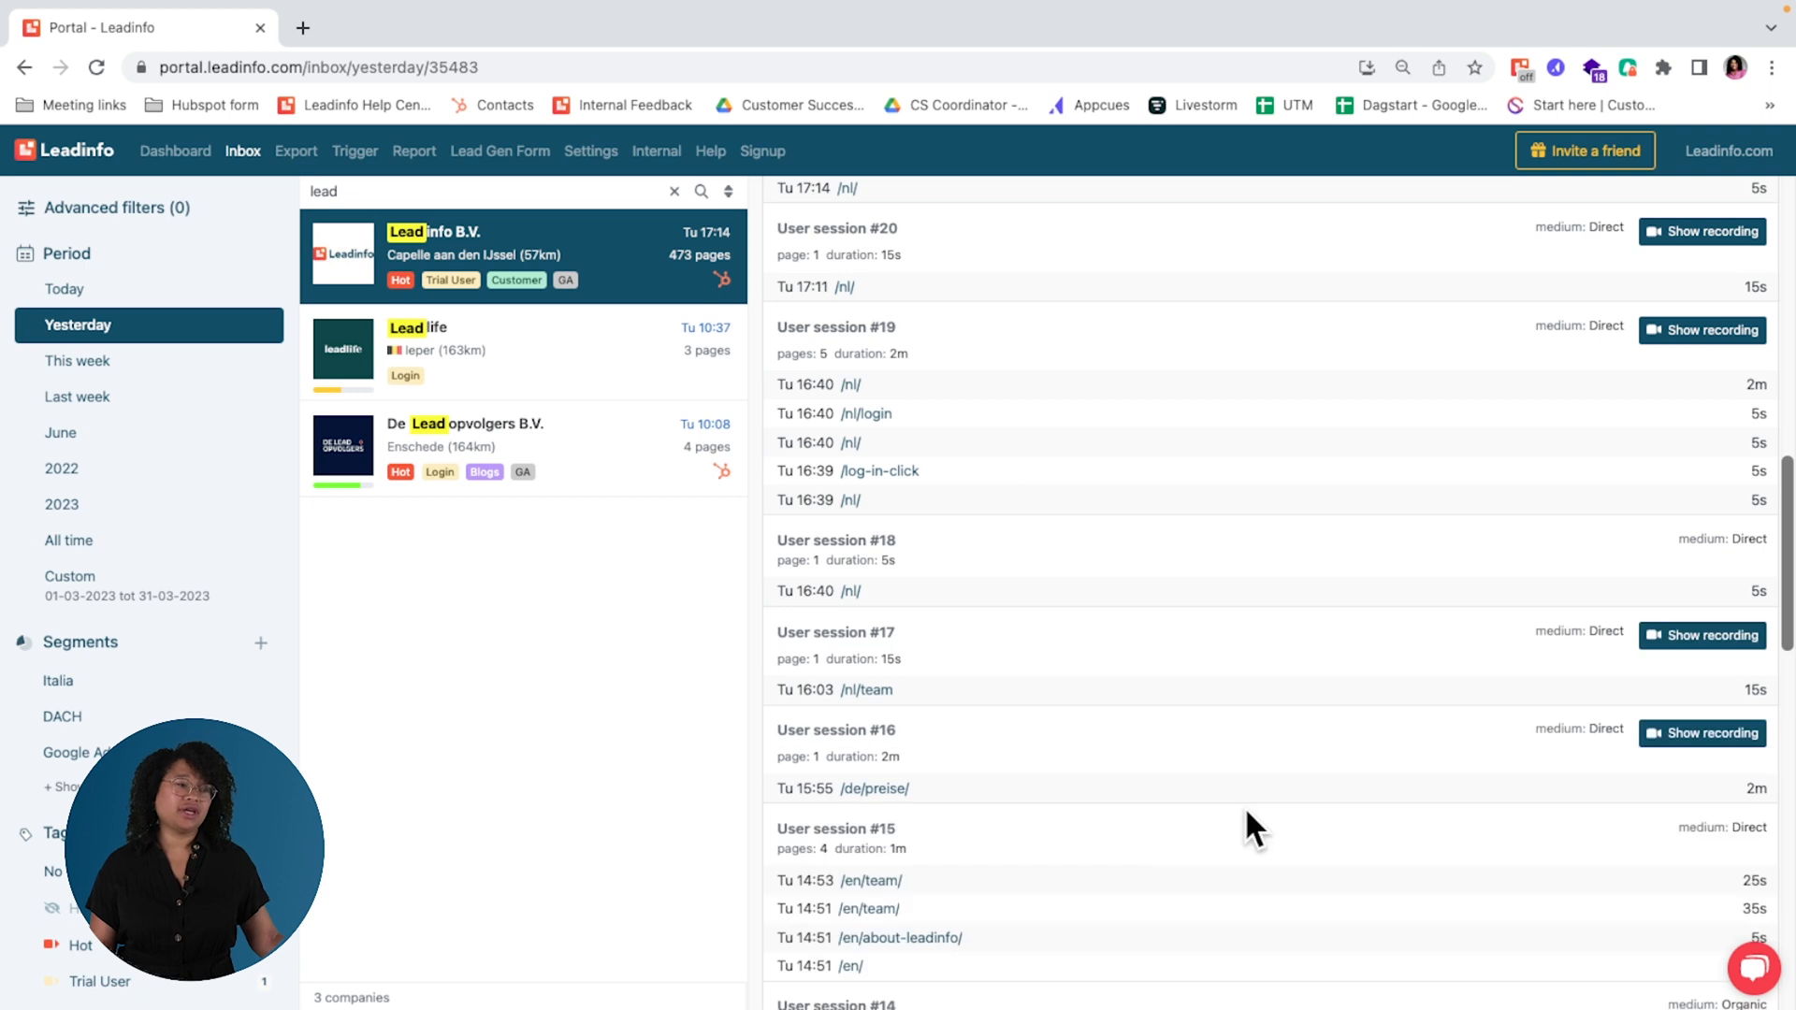
scroll(1244, 806, "down", 3)
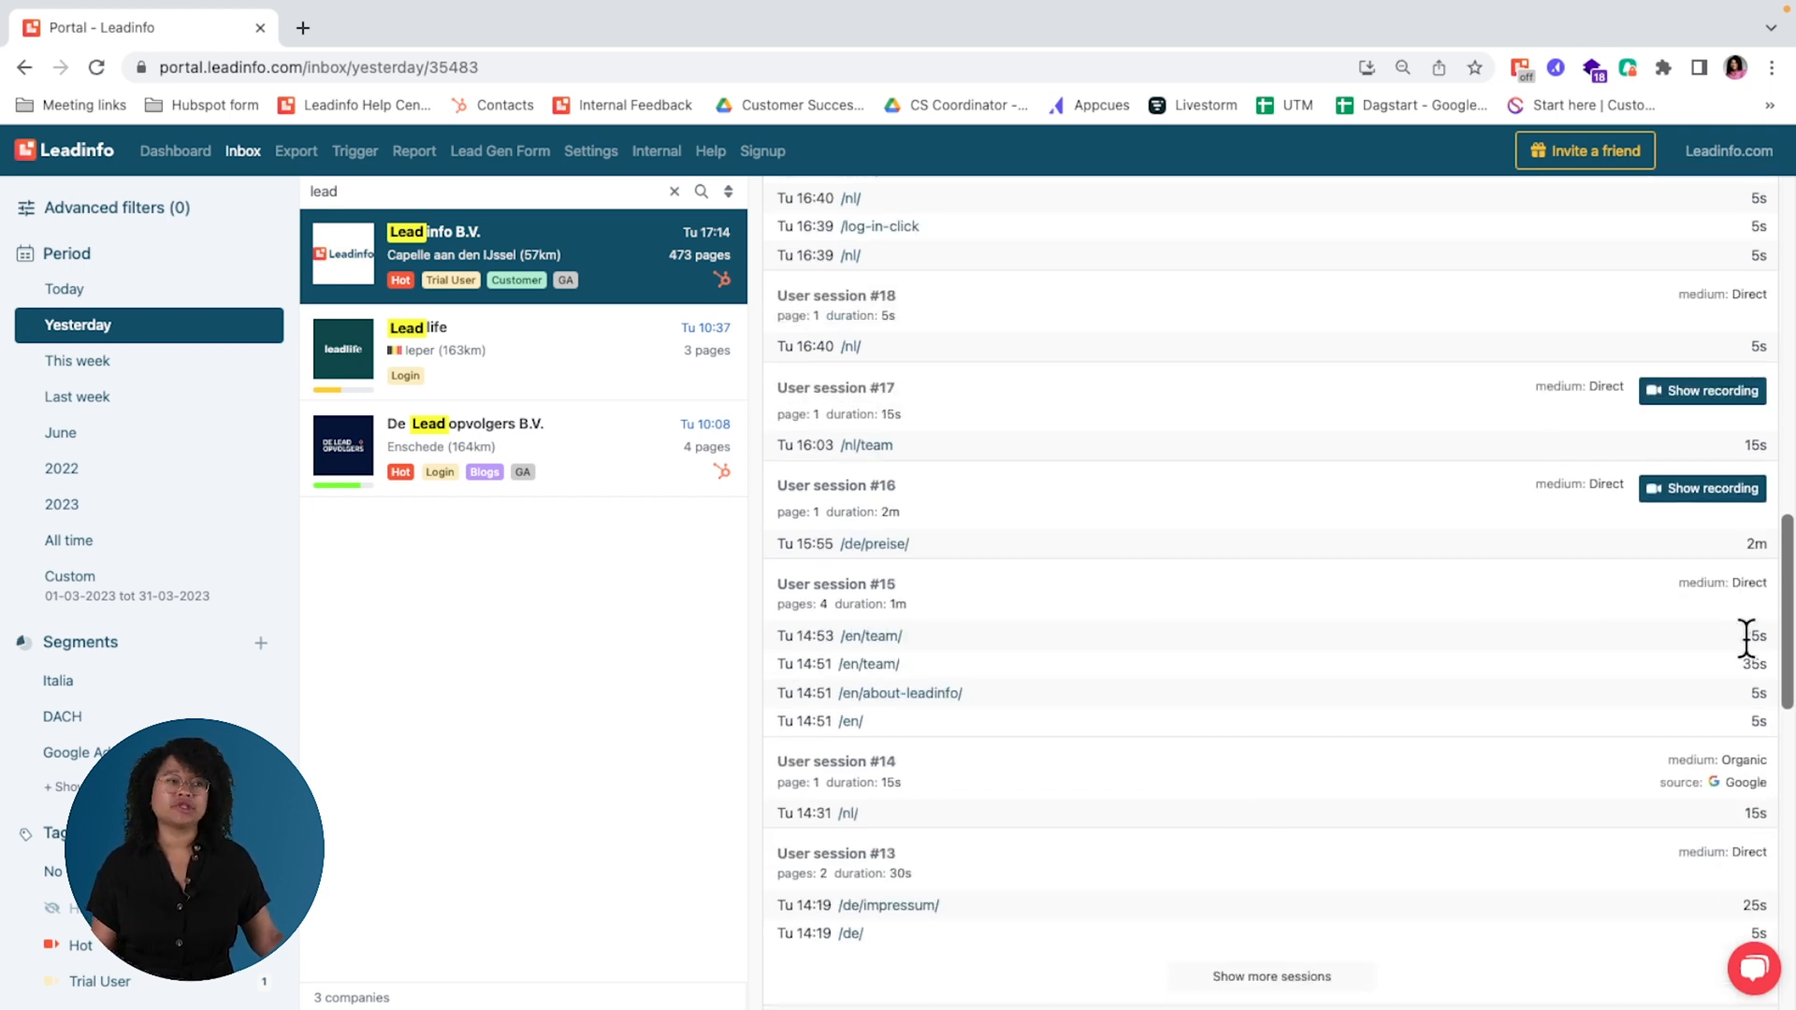
Step: Examine the traffic medium and source listed for user sessions #15 and #14
triple_click(1722, 584)
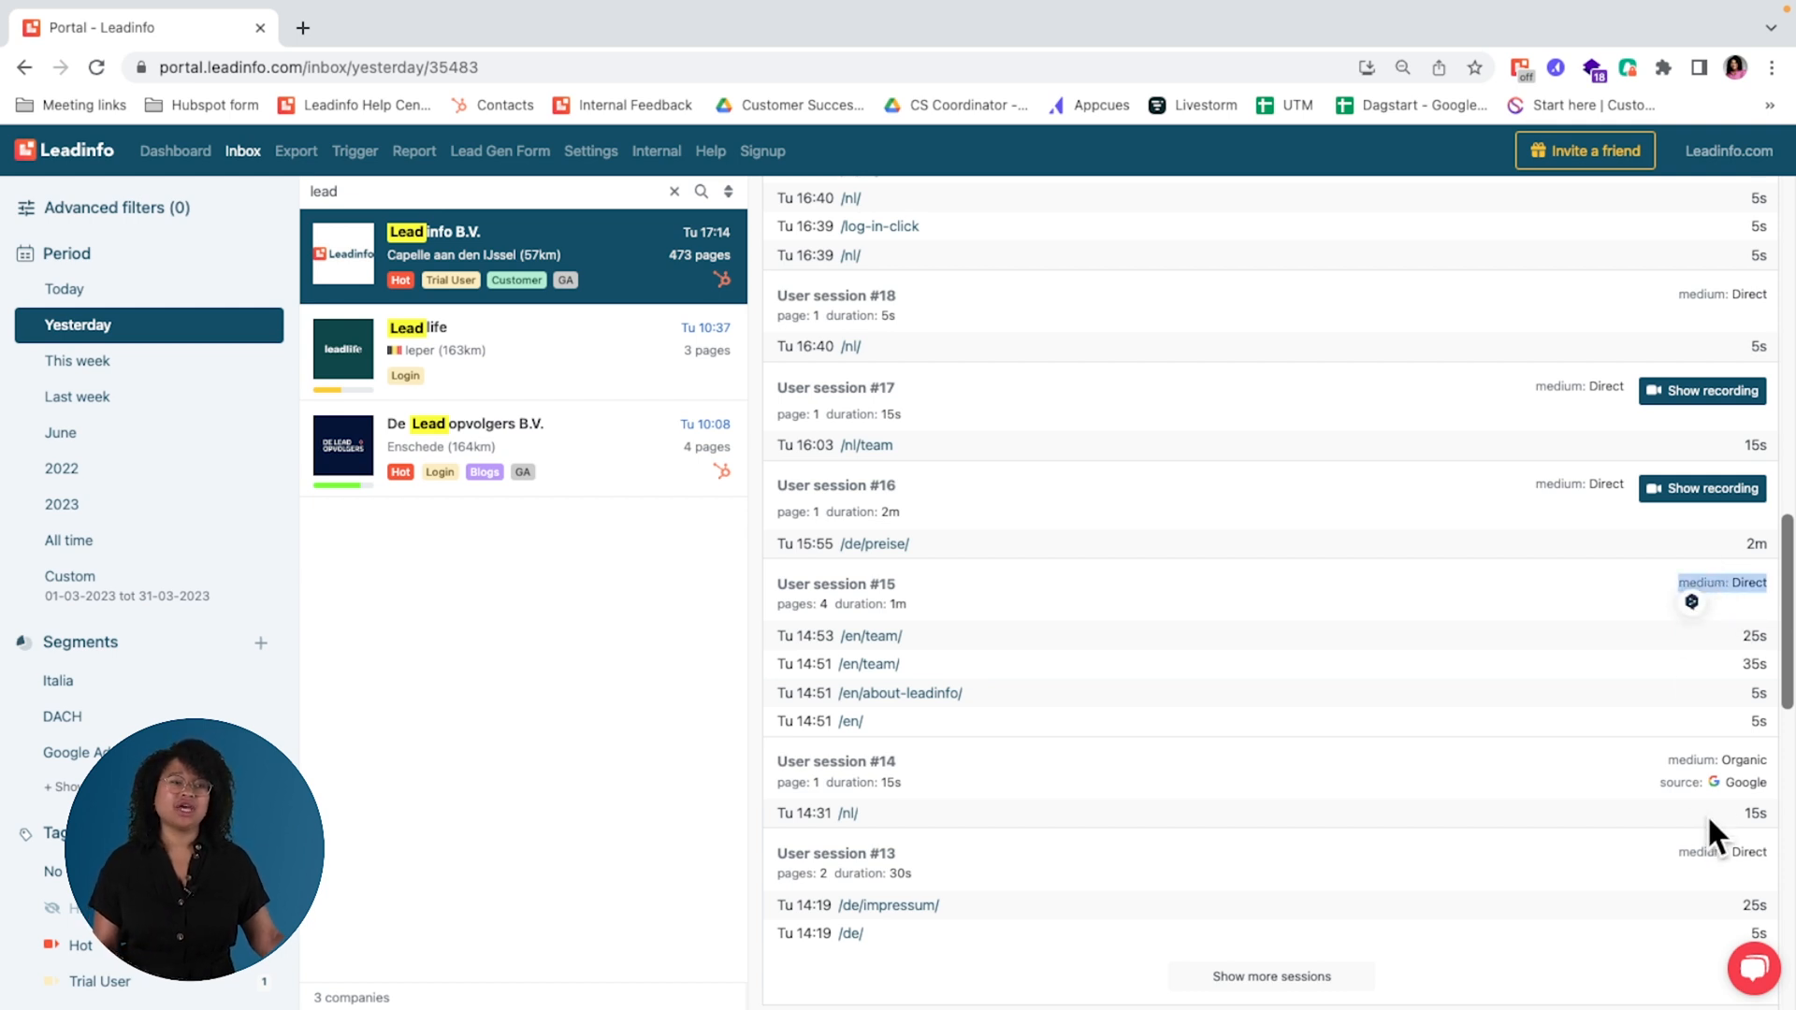
double_click(1745, 751)
left_click(1607, 785)
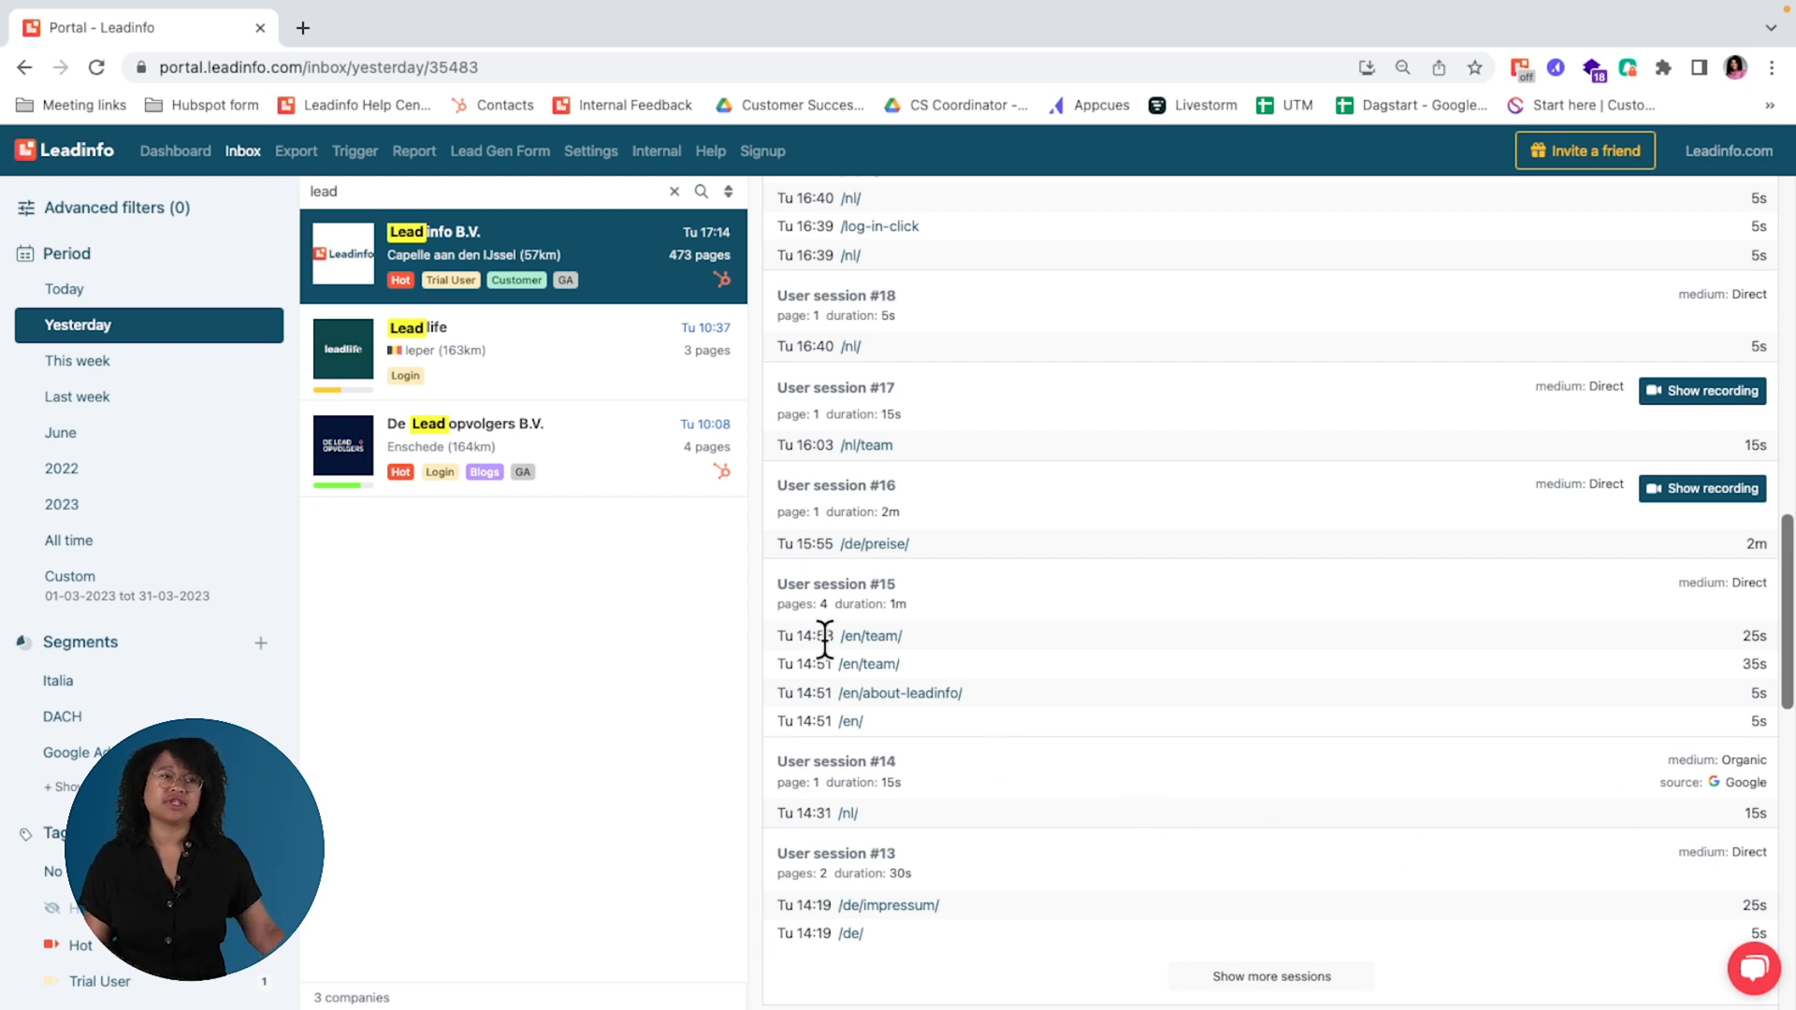
Step: View the recording of user session #21 in the player and close the player again
scroll(1348, 535, "up", 3)
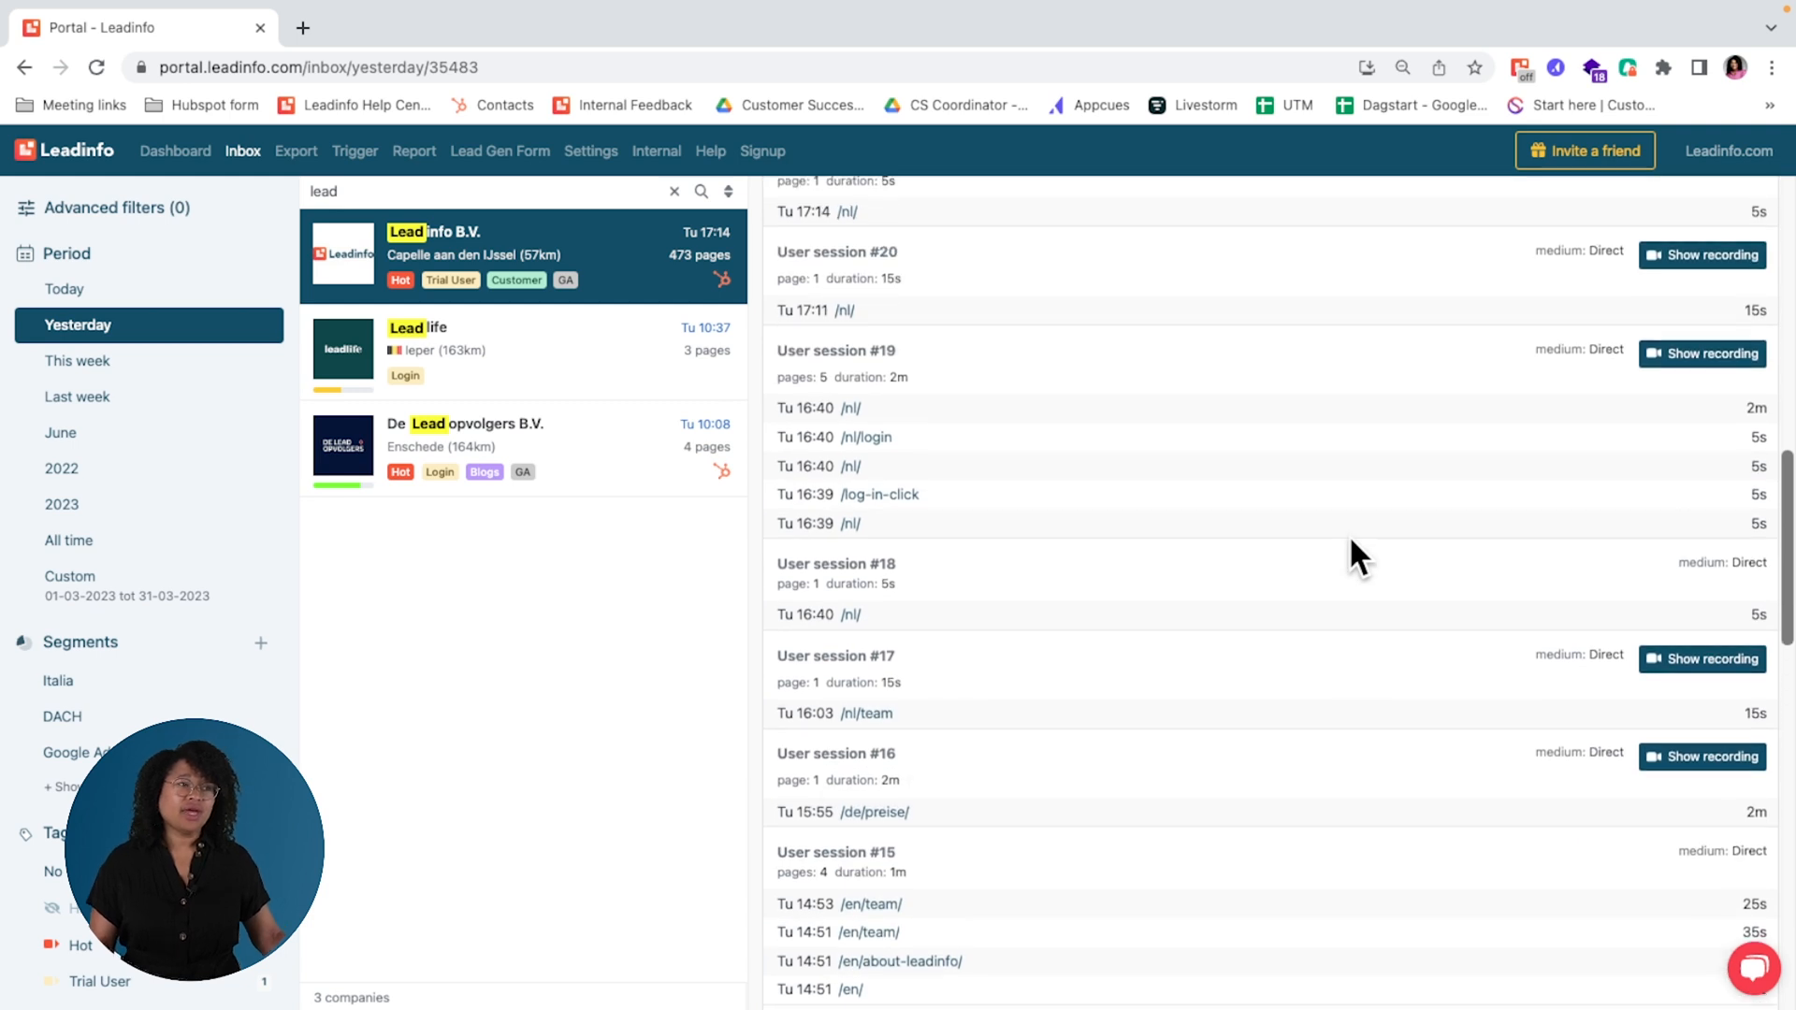
scroll(1350, 542, "up", 2)
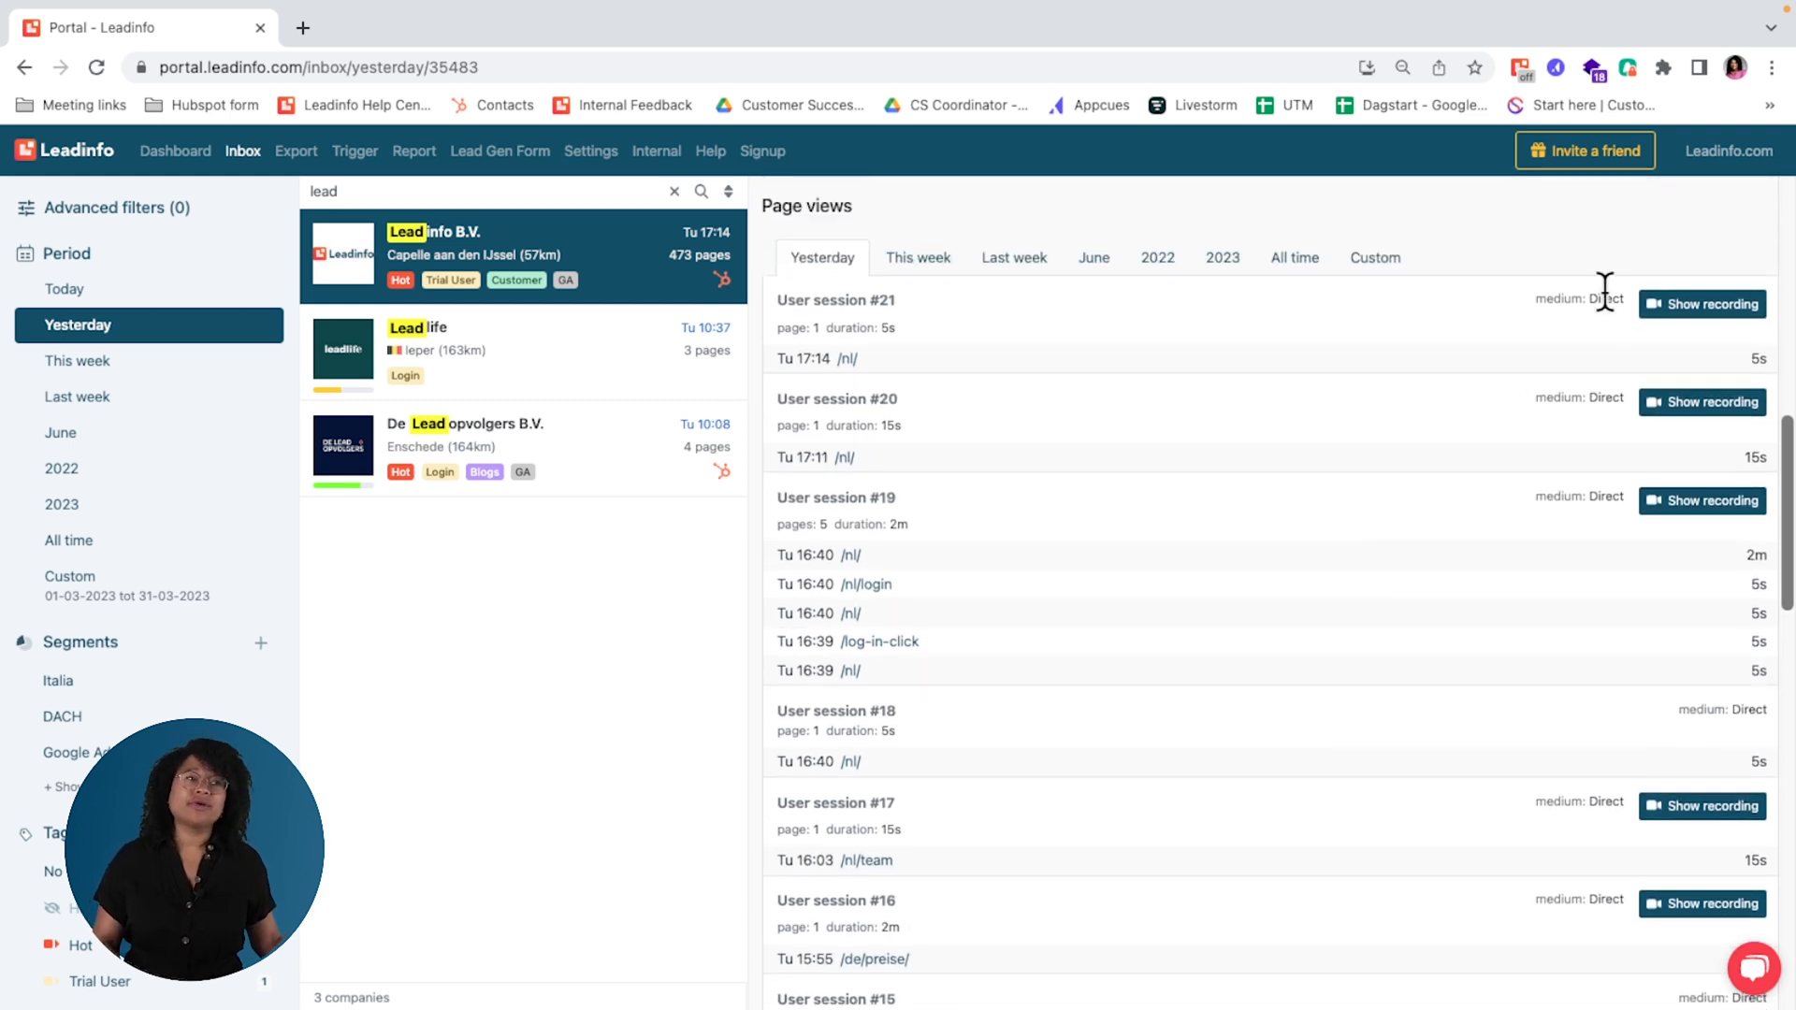
left_click(1672, 309)
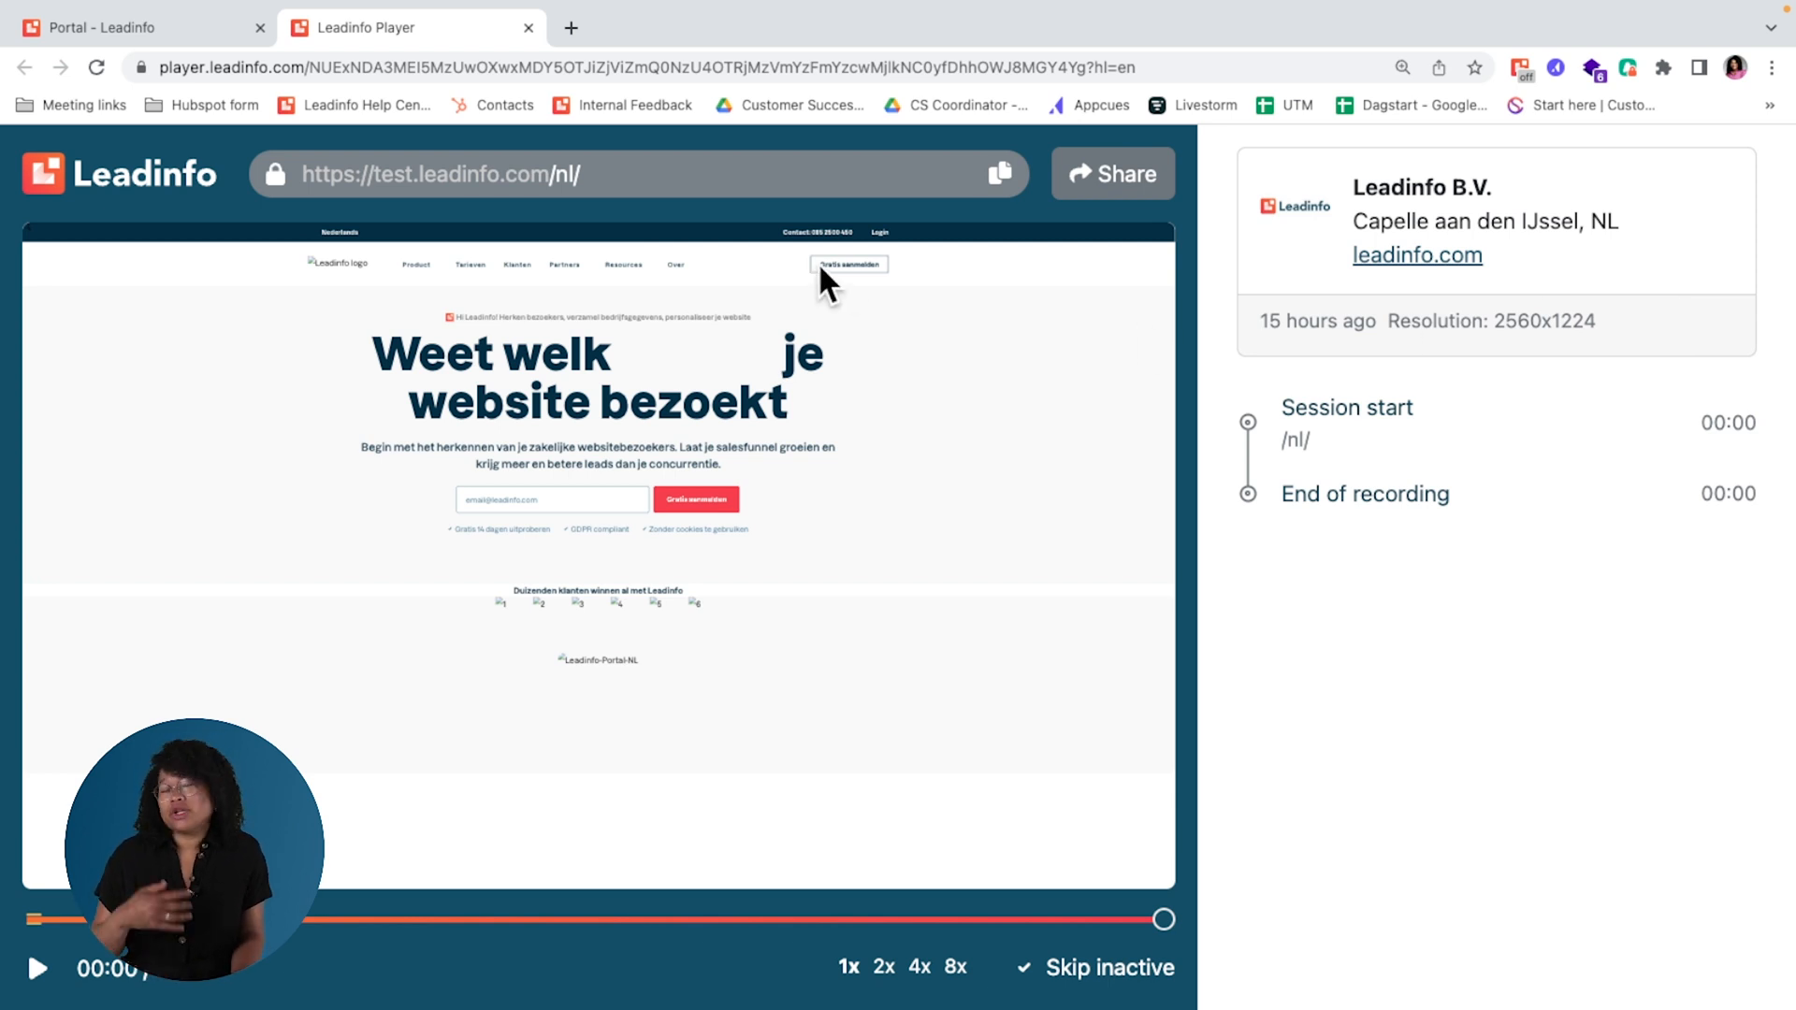
left_click(529, 27)
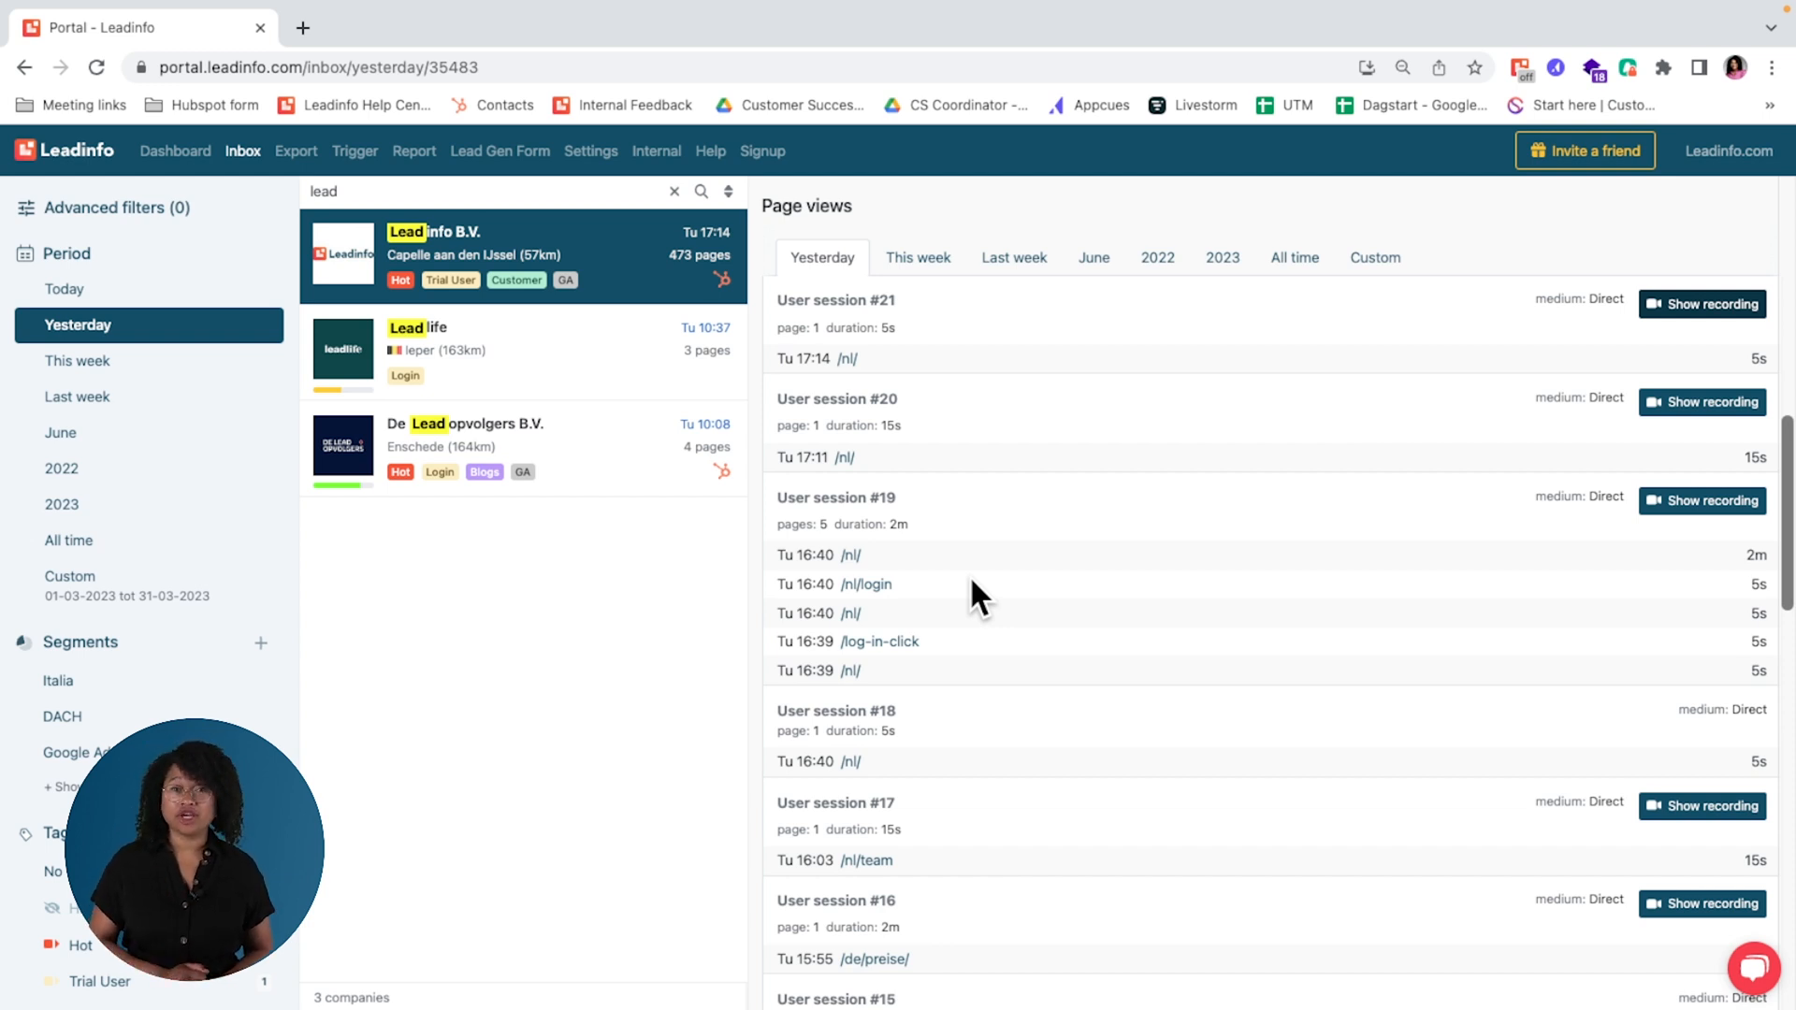
Step: Filter the company's contacts to the Marketing department and view the e-mail address of the listed marketing manager
scroll(970, 582, "down", 15)
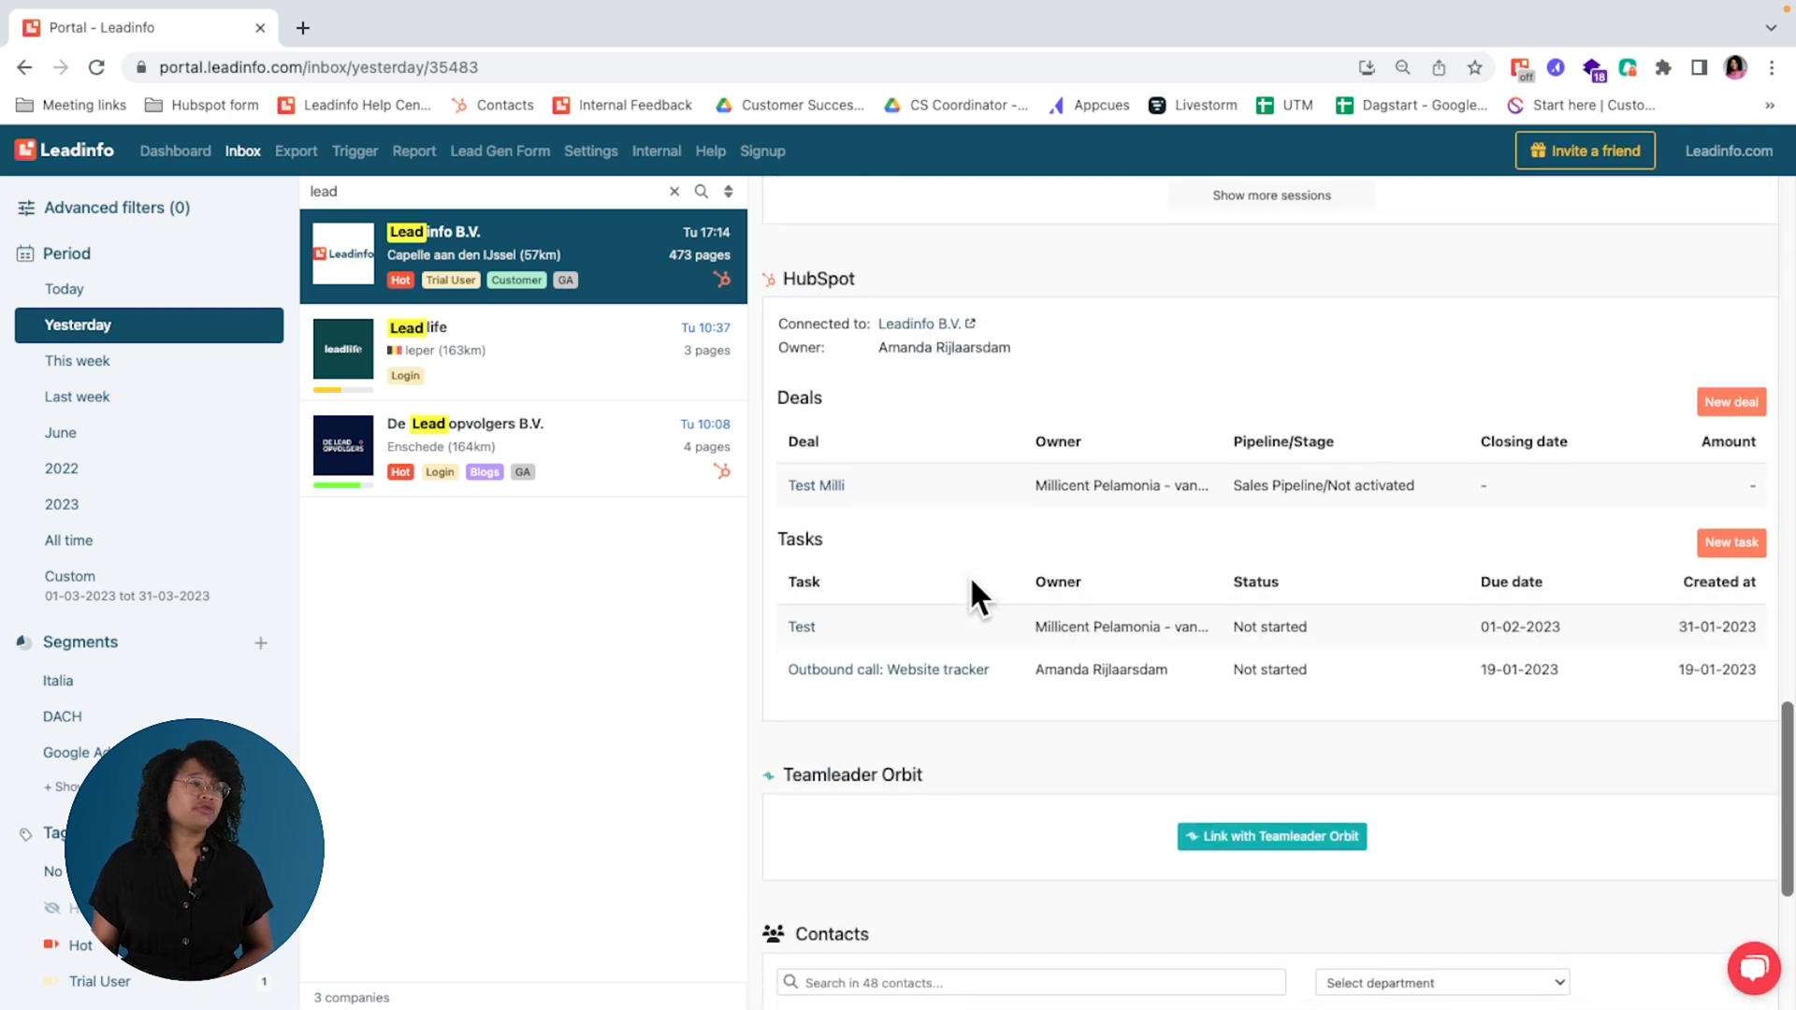
scroll(971, 582, "down", 3)
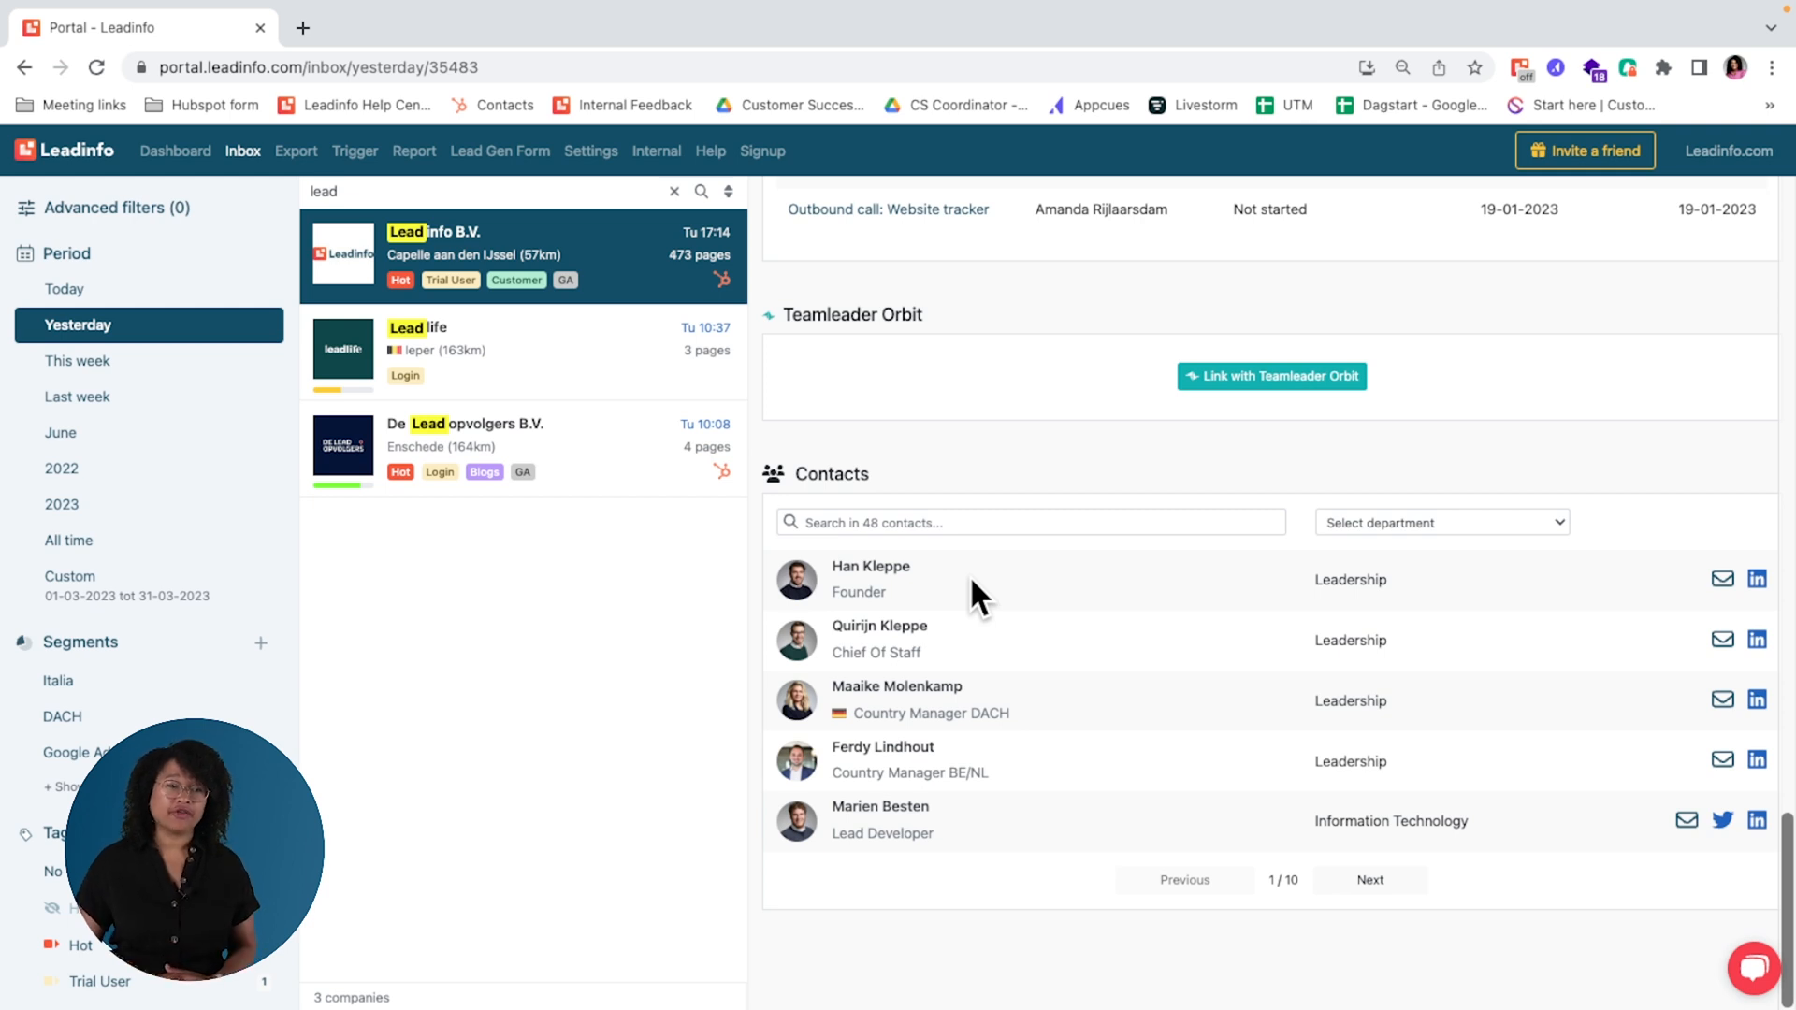
left_click(1394, 520)
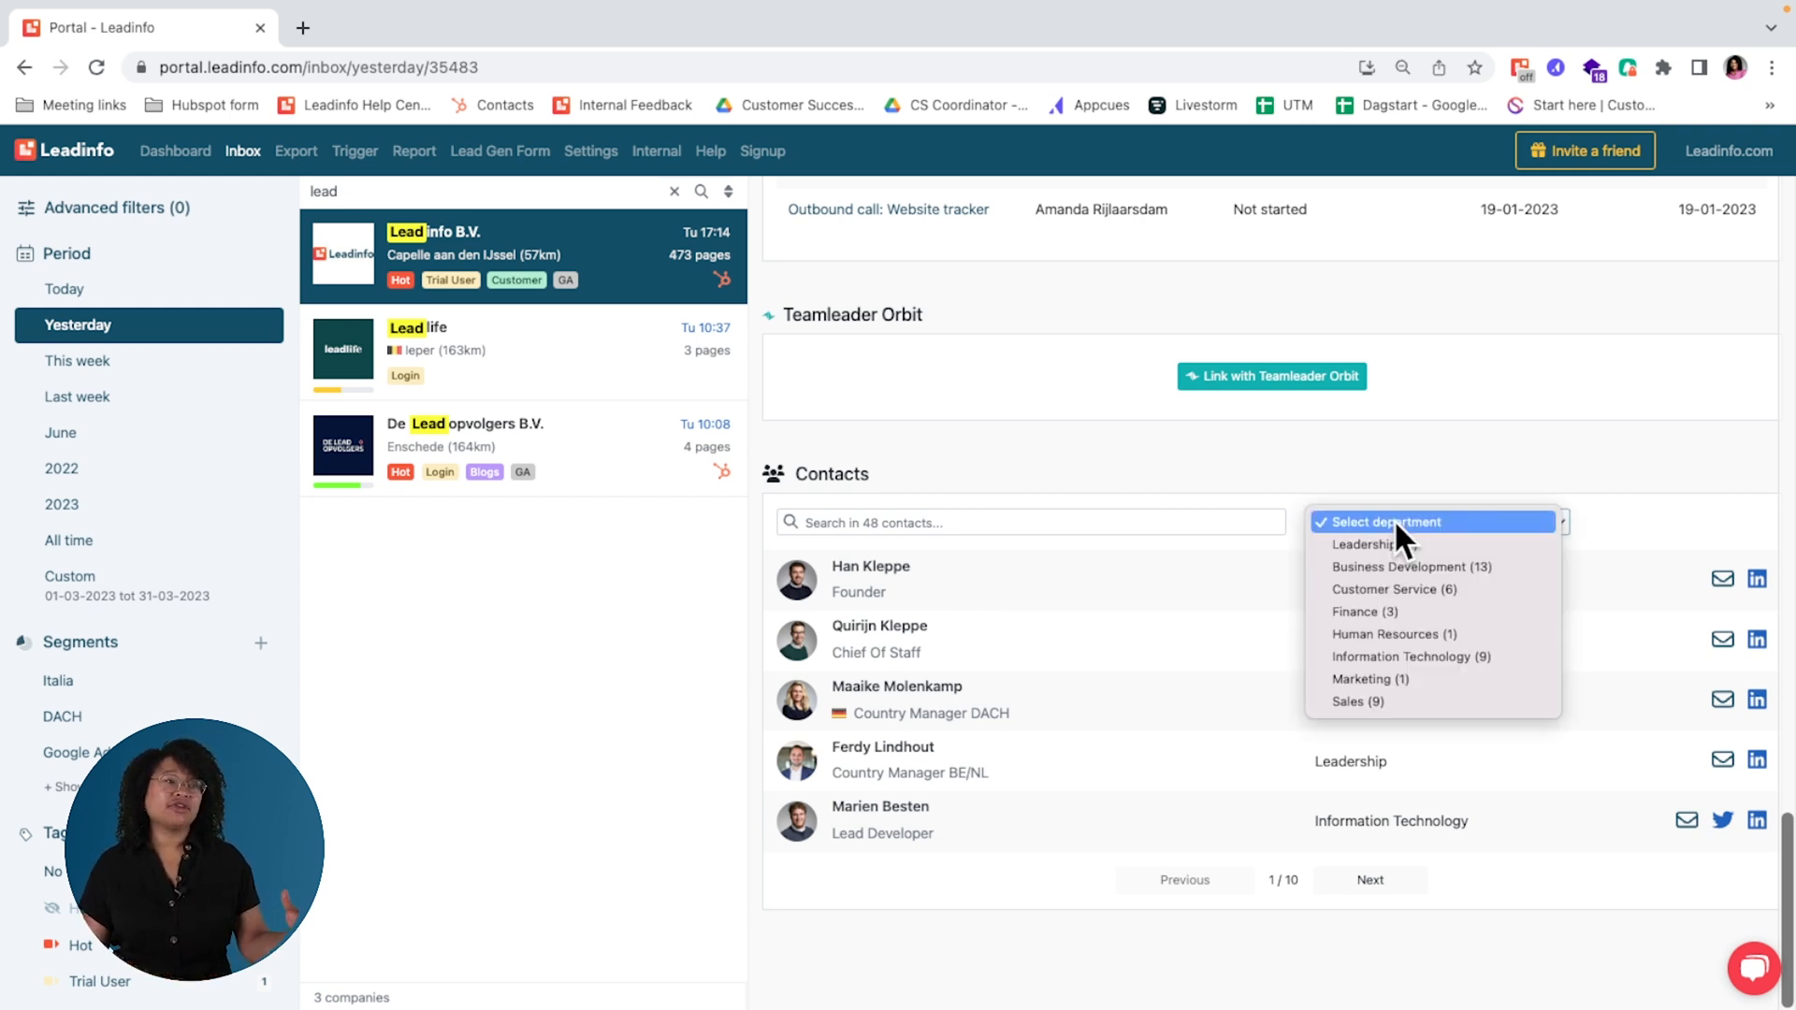
left_click(1449, 680)
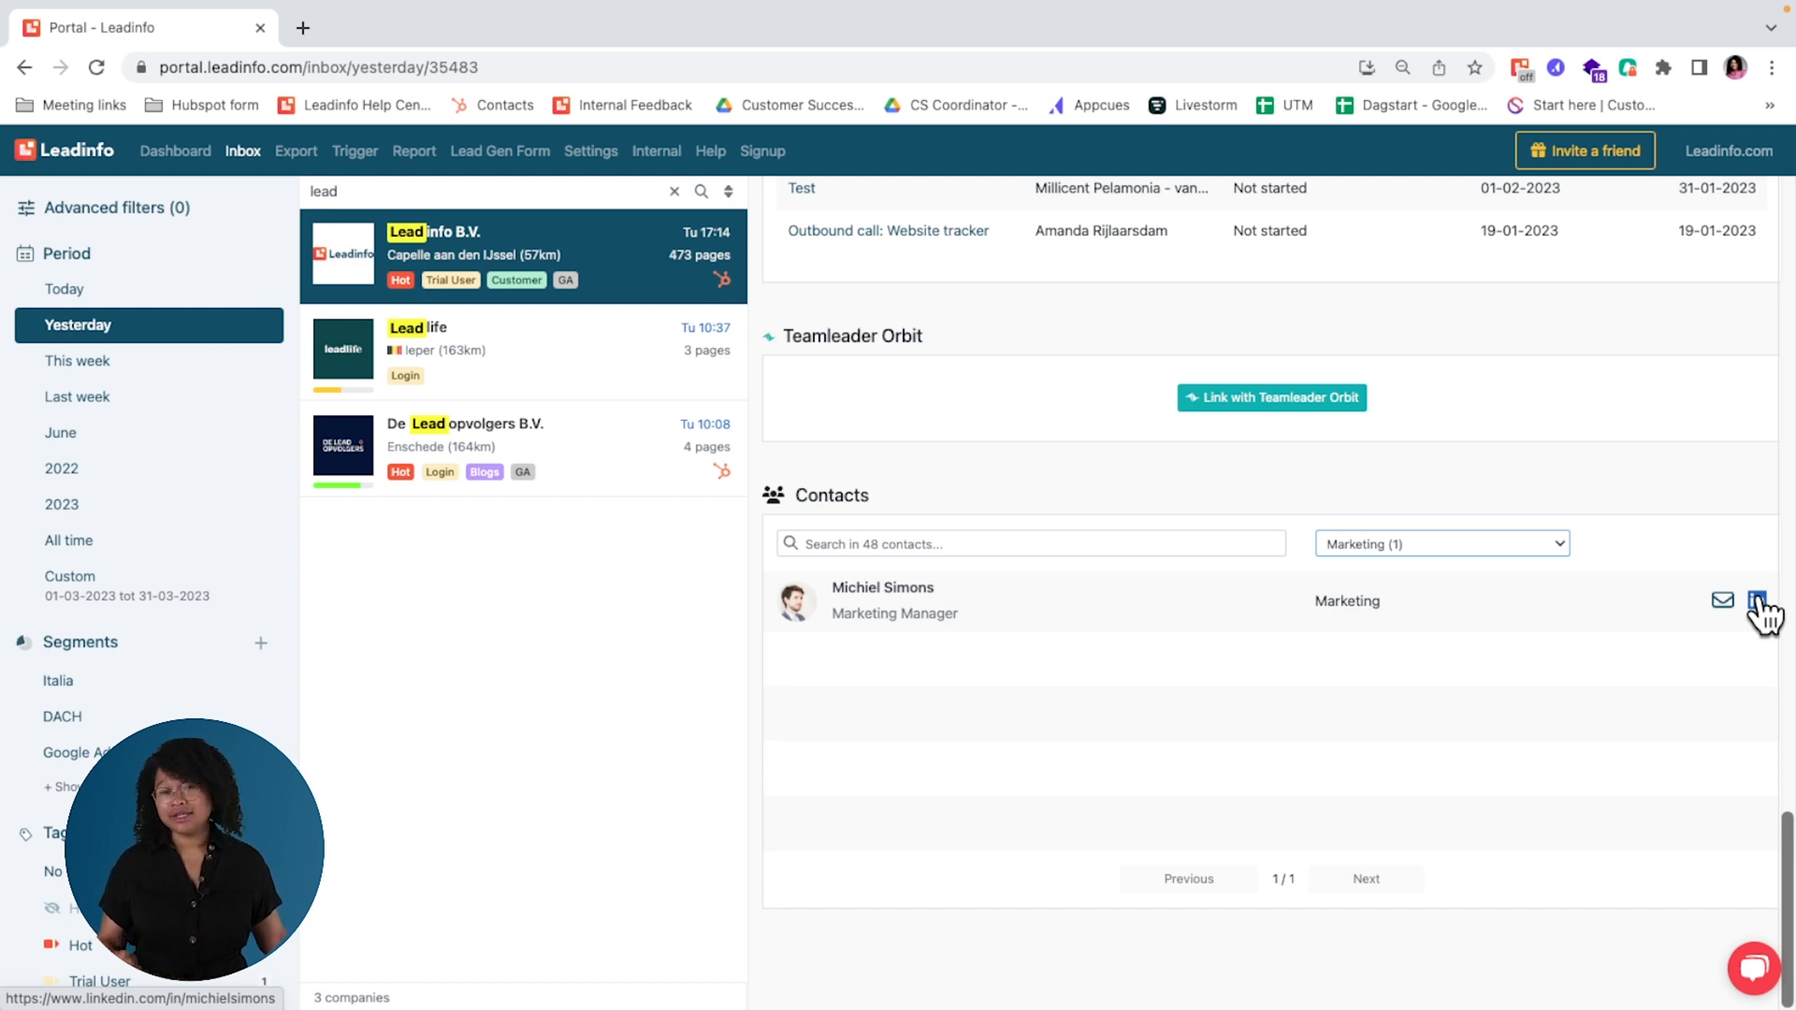
mouse_move(1723, 605)
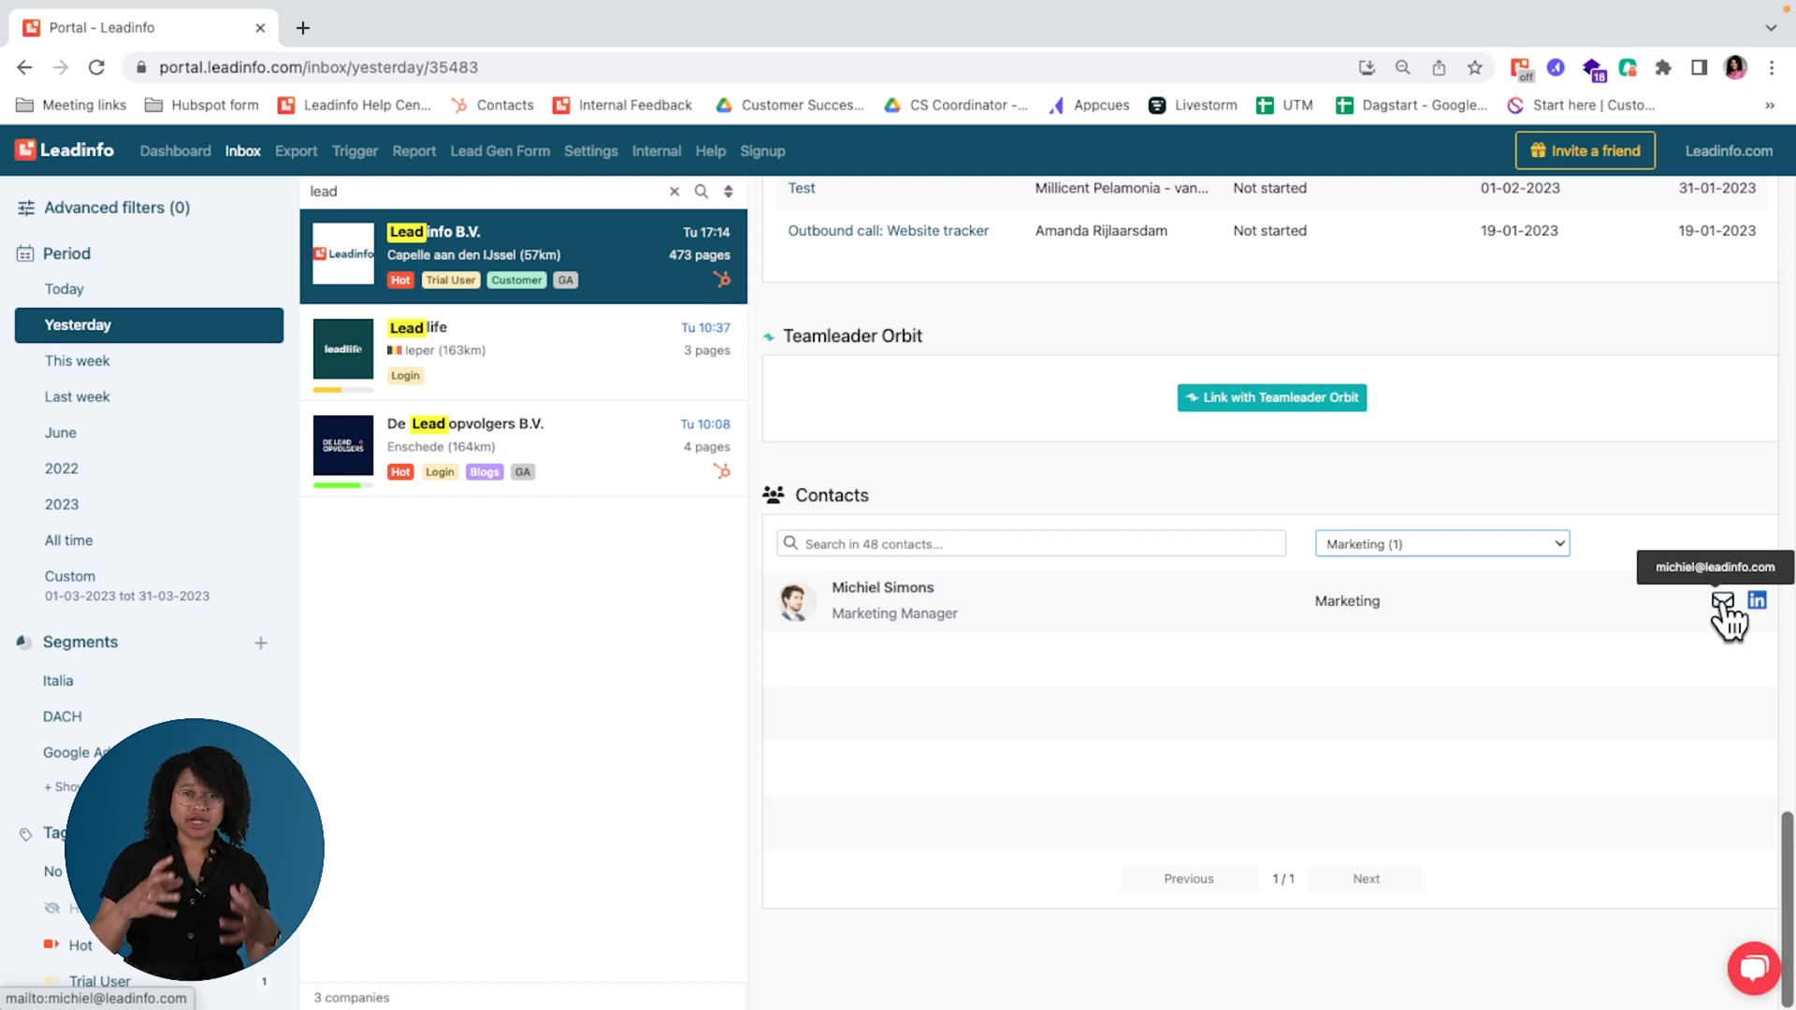
Step: Clear the company search and view the full inbox list for today, then for yesterday
scroll(1723, 608, "up", 15)
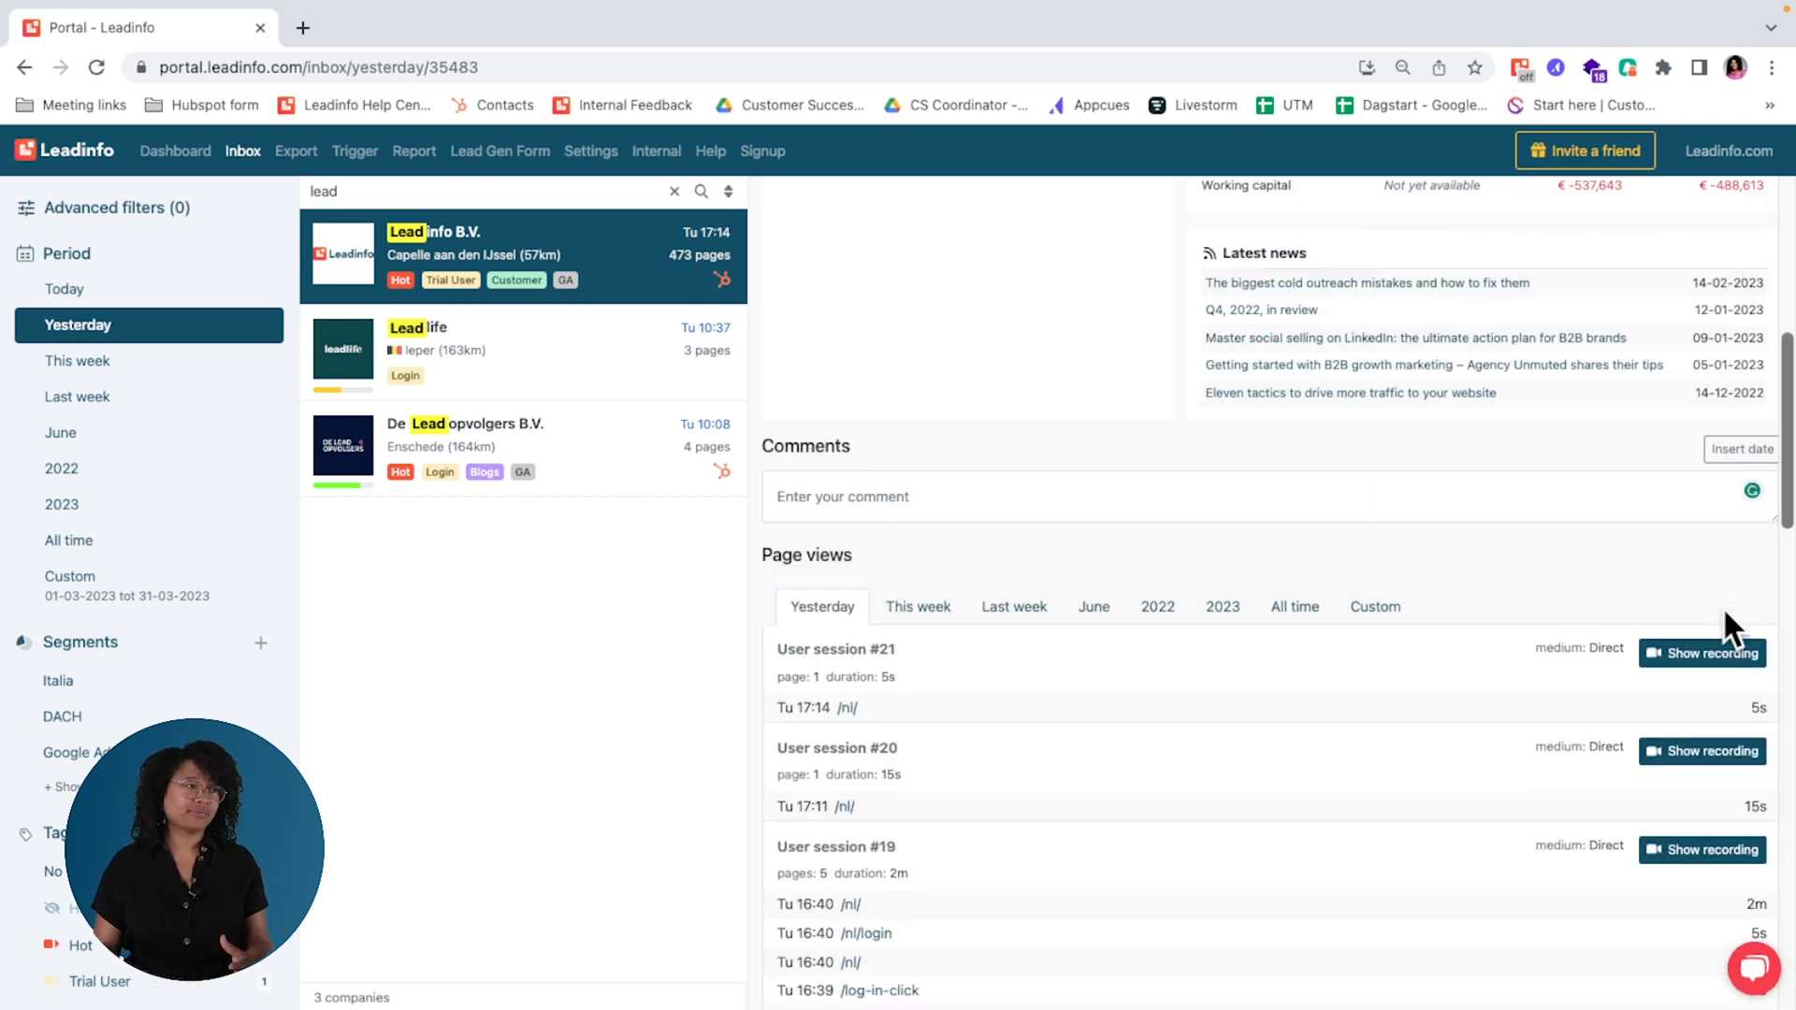
left_click(673, 191)
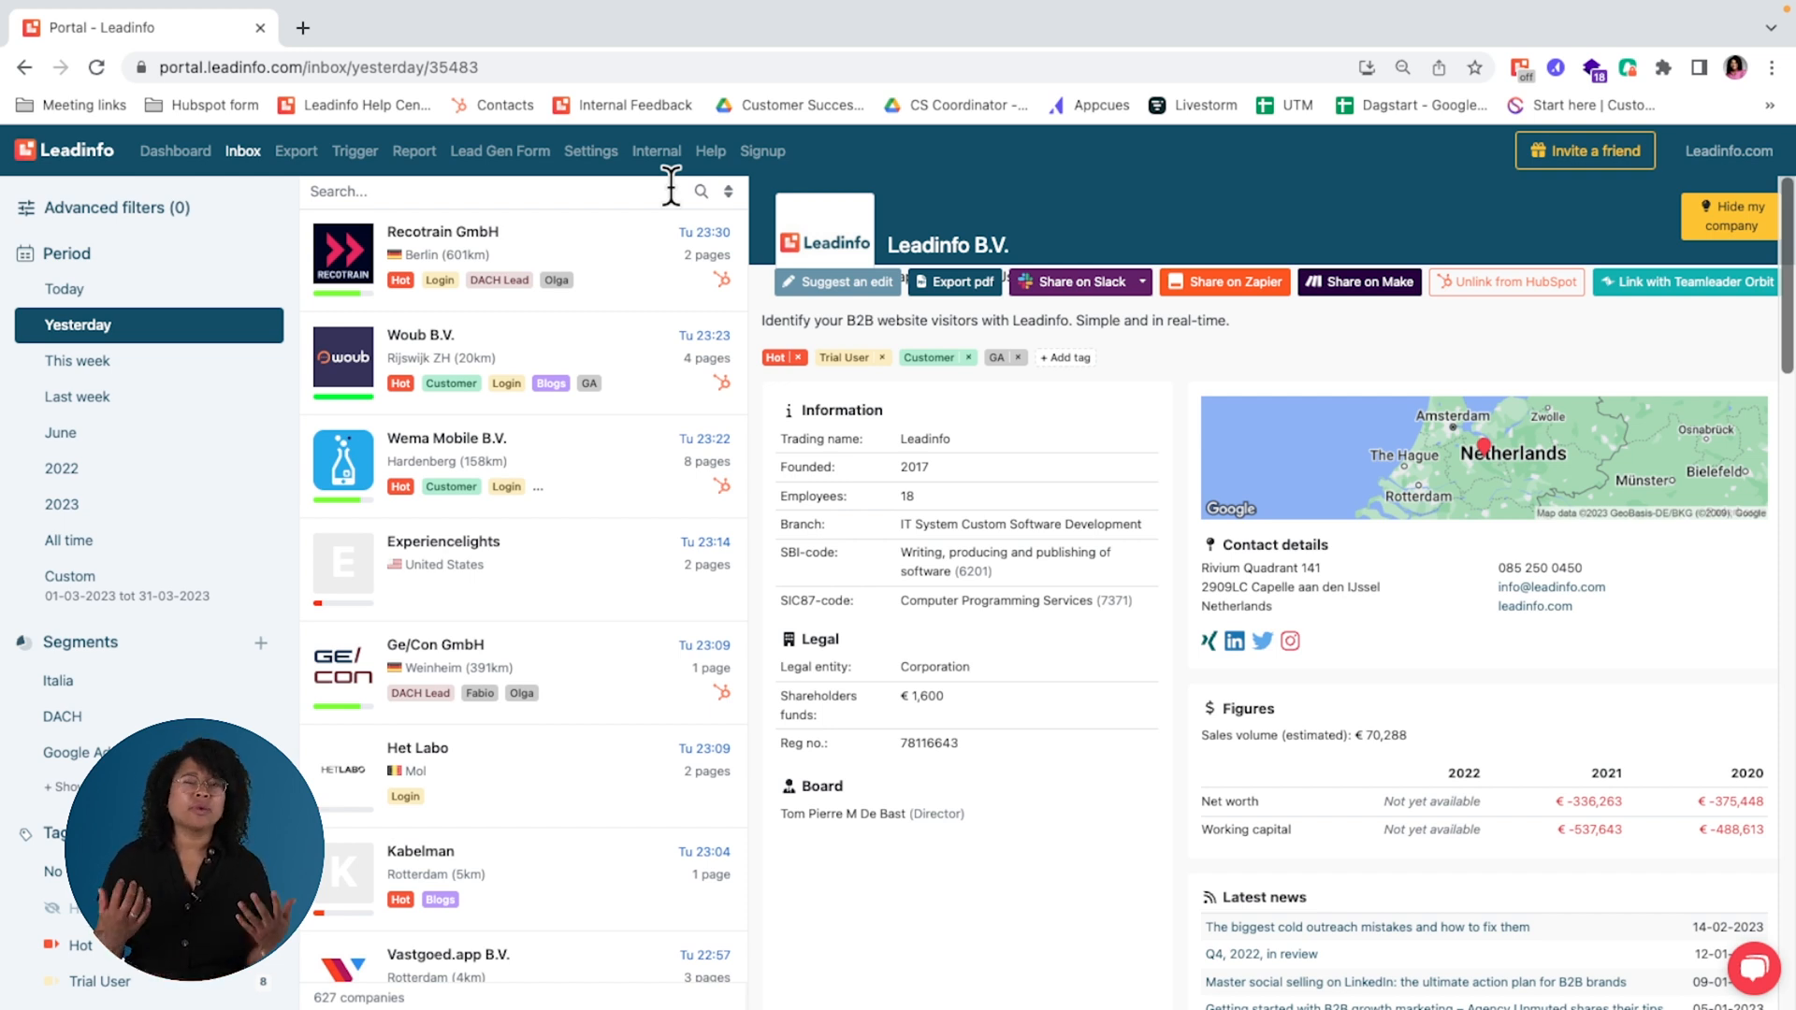
left_click(110, 296)
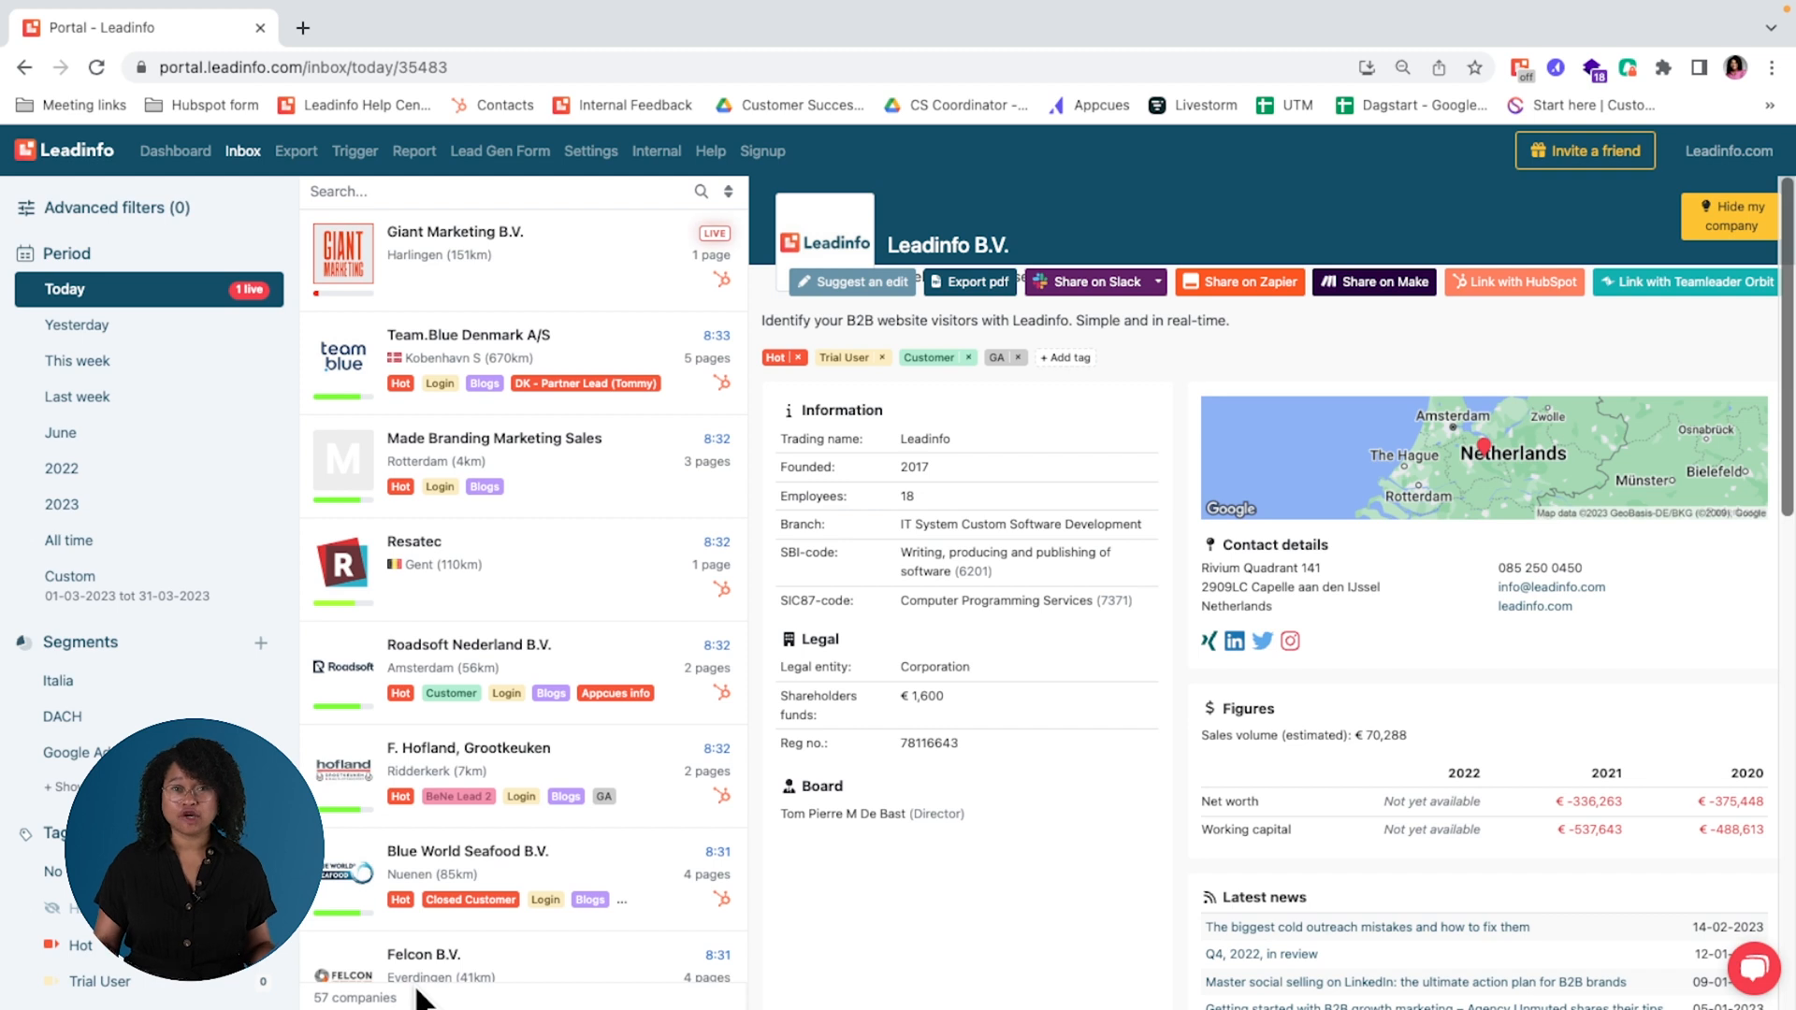
left_click(192, 332)
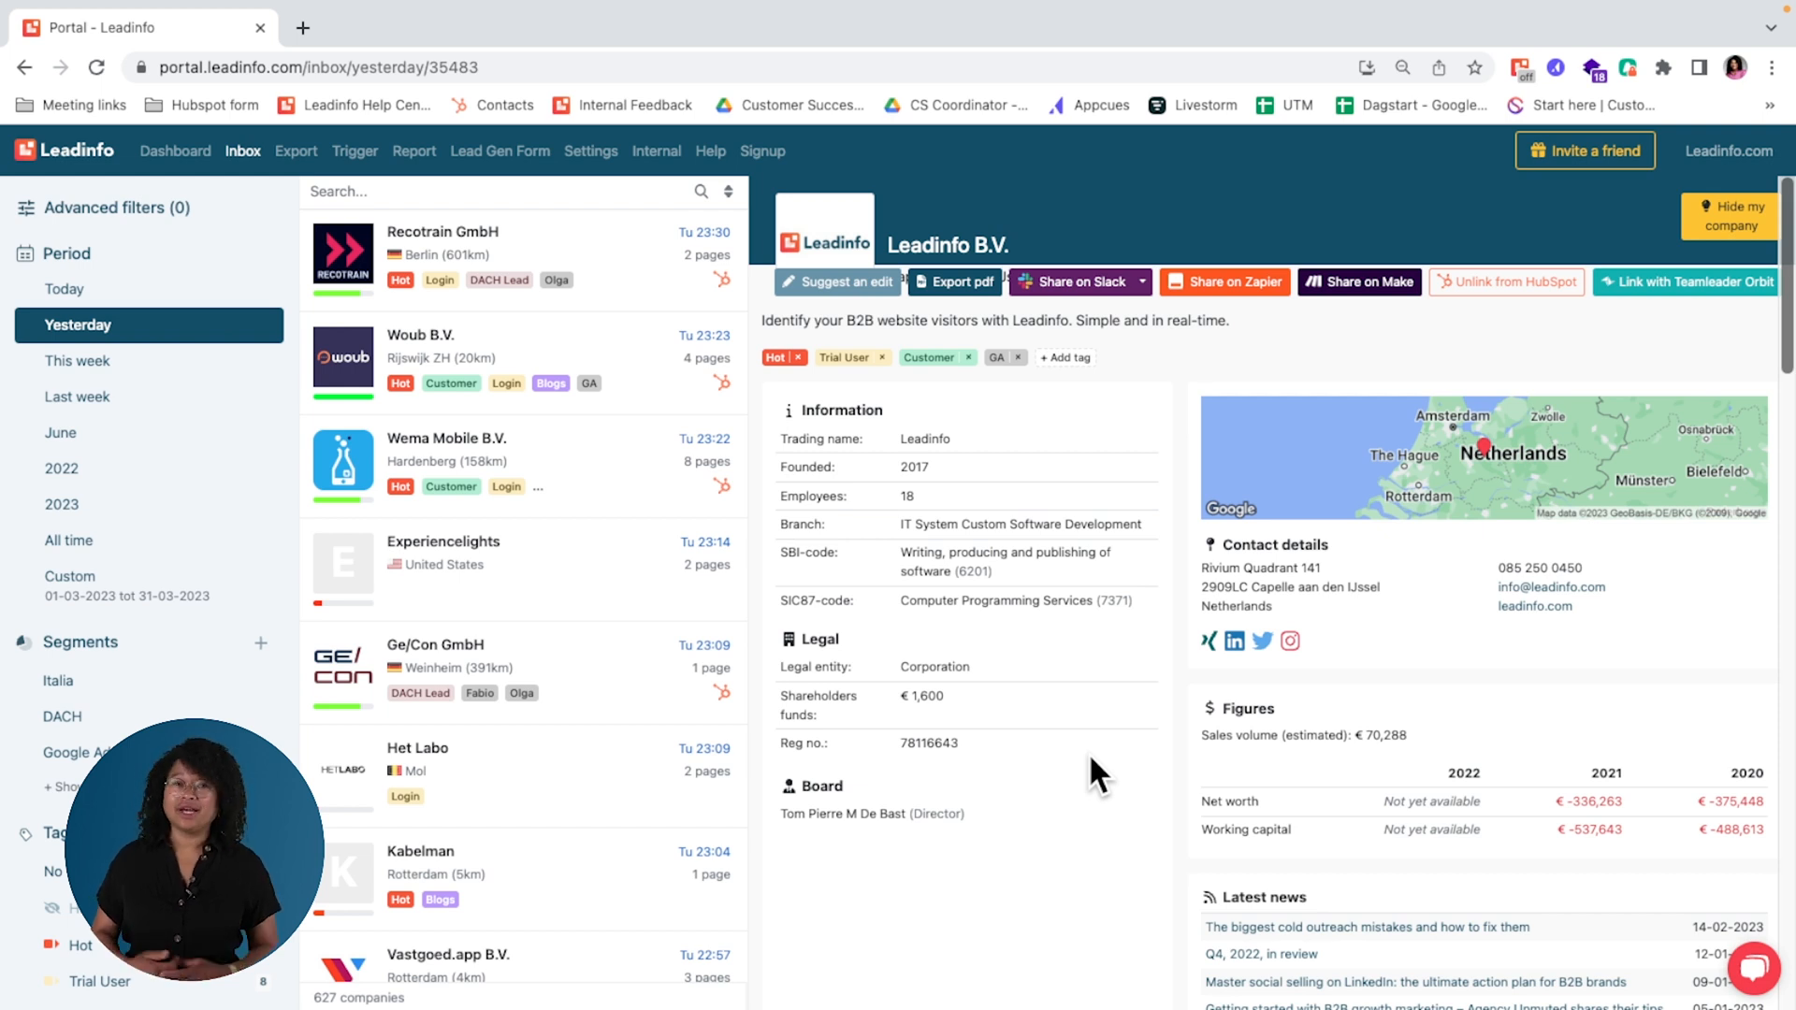
Step: Open the profiles of Vastgoed.app B.V. and Sky Runner Inc from yesterday's list and review their page views
scroll(520, 761, "down", 4)
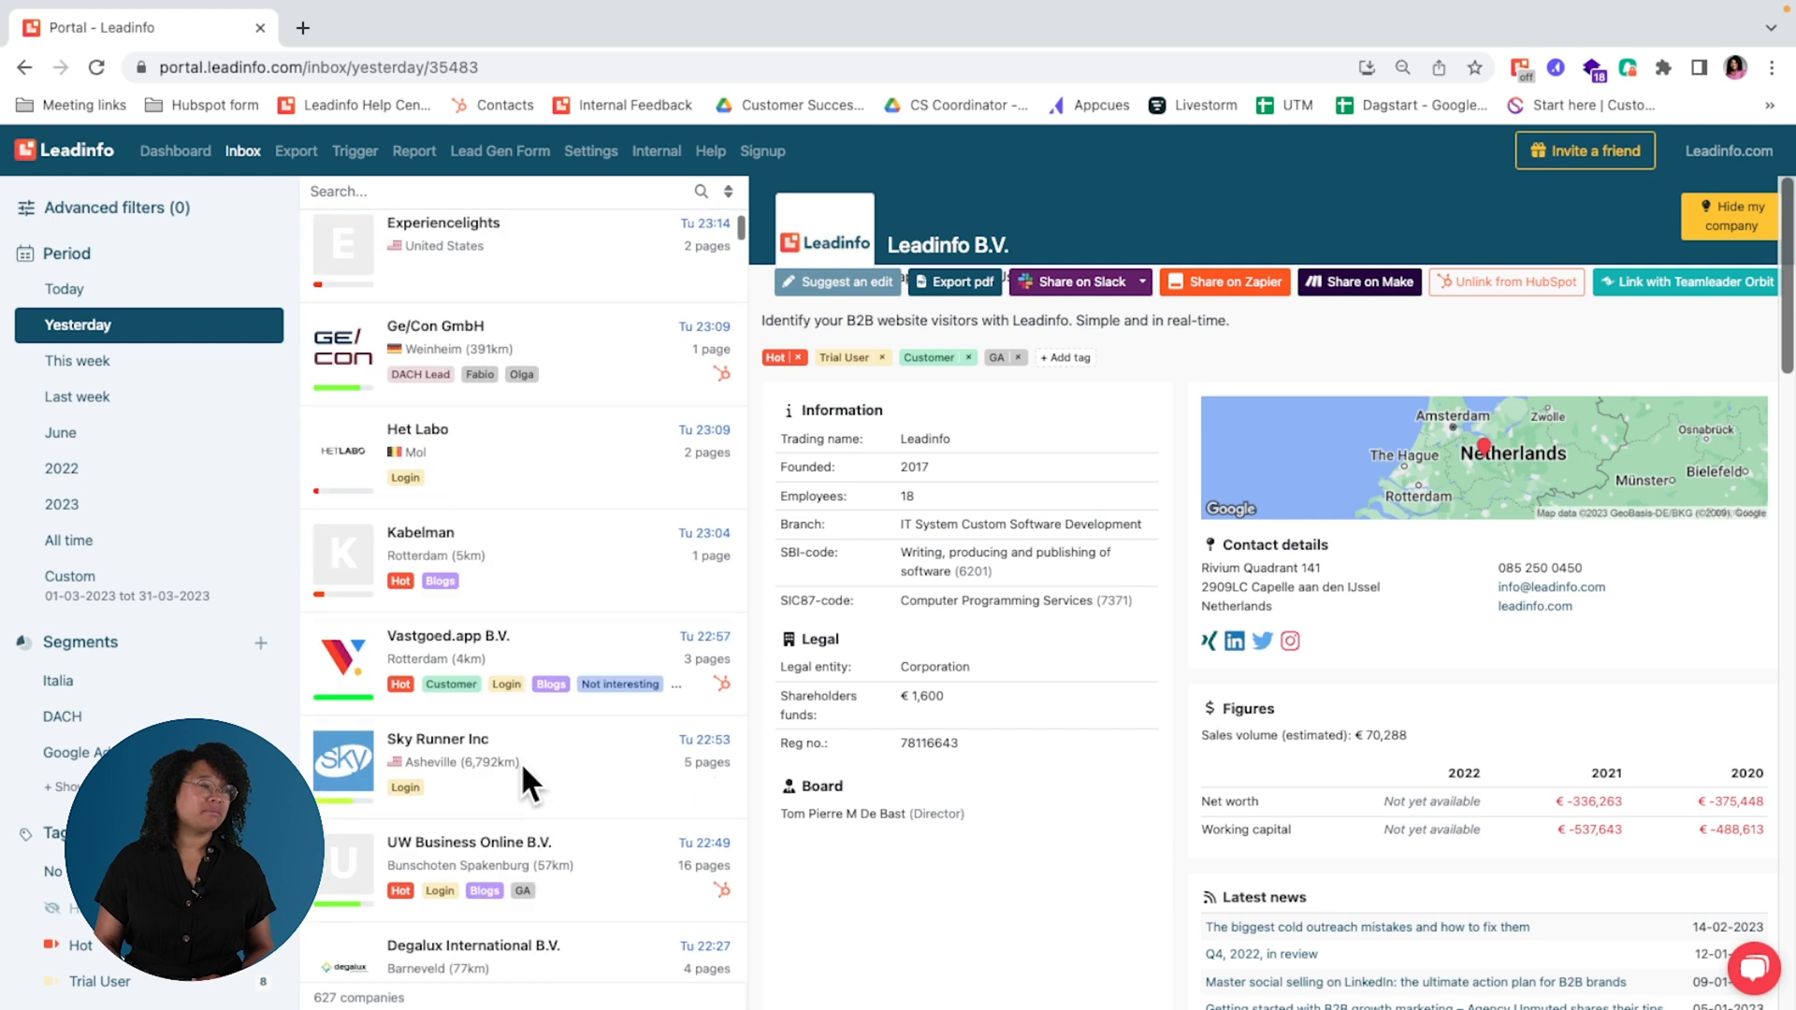
left_click(510, 632)
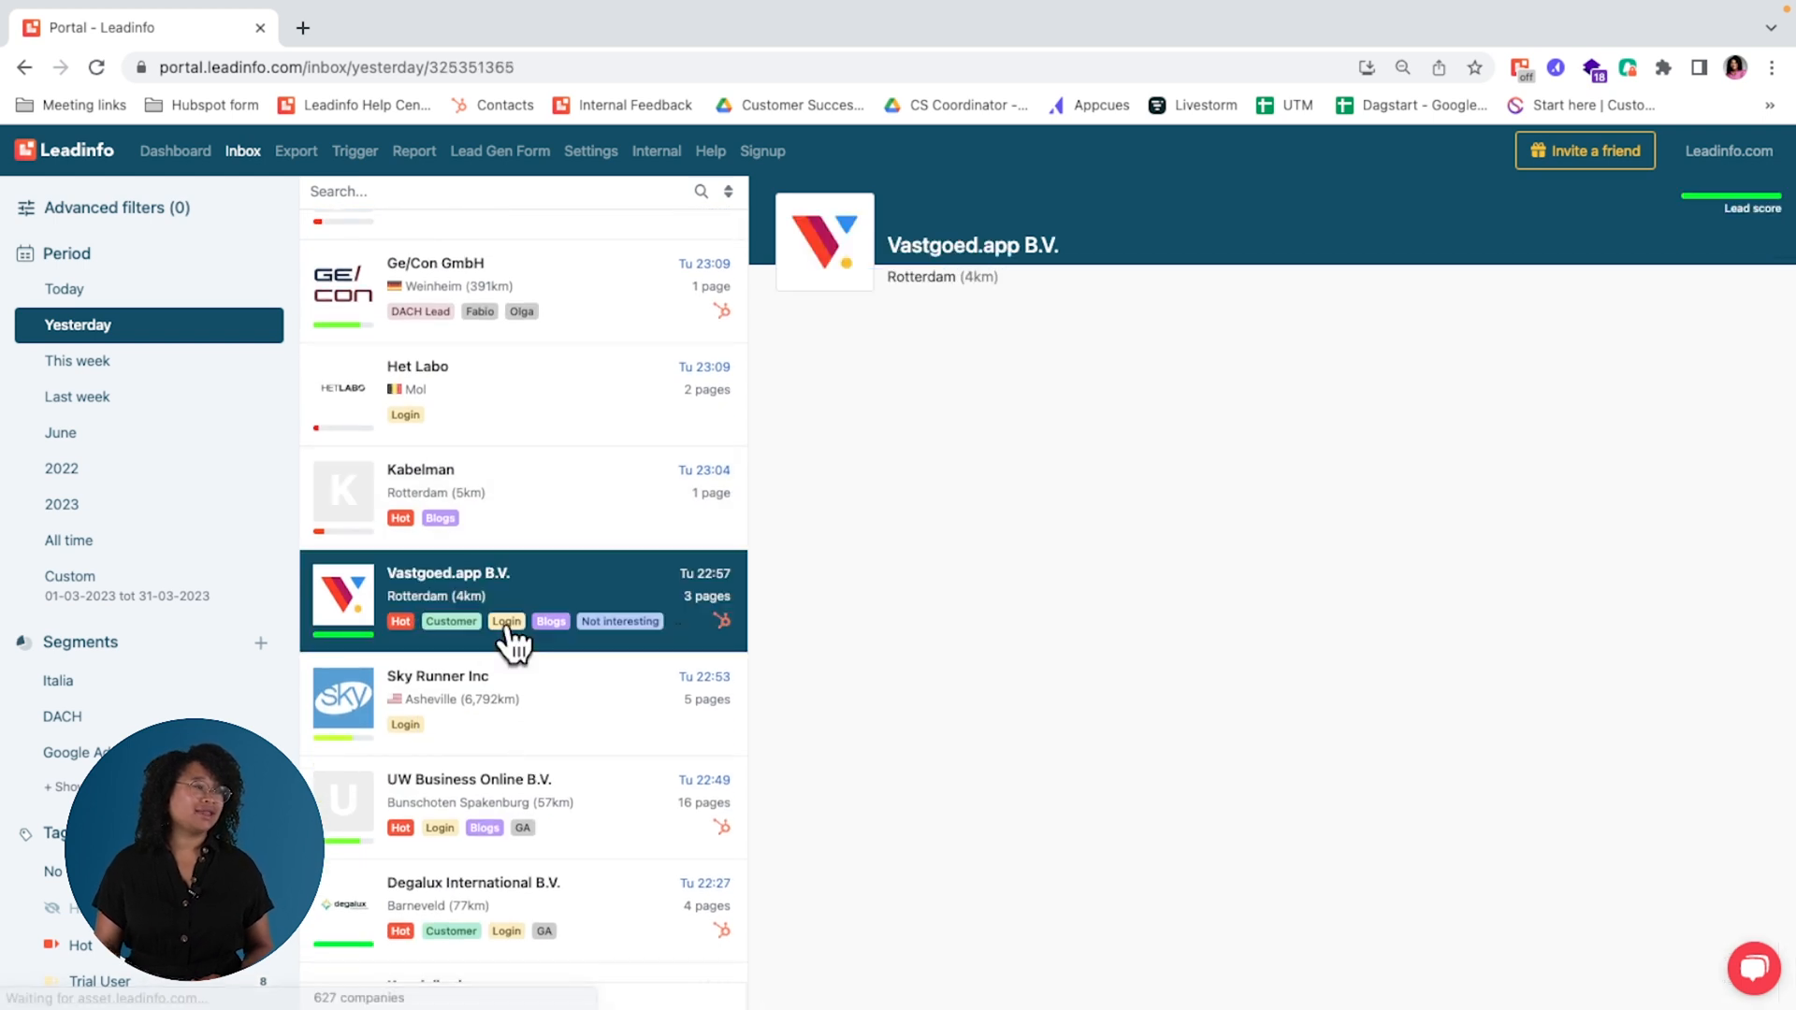
scroll(969, 789, "down", 3)
scroll(969, 790, "down", 3)
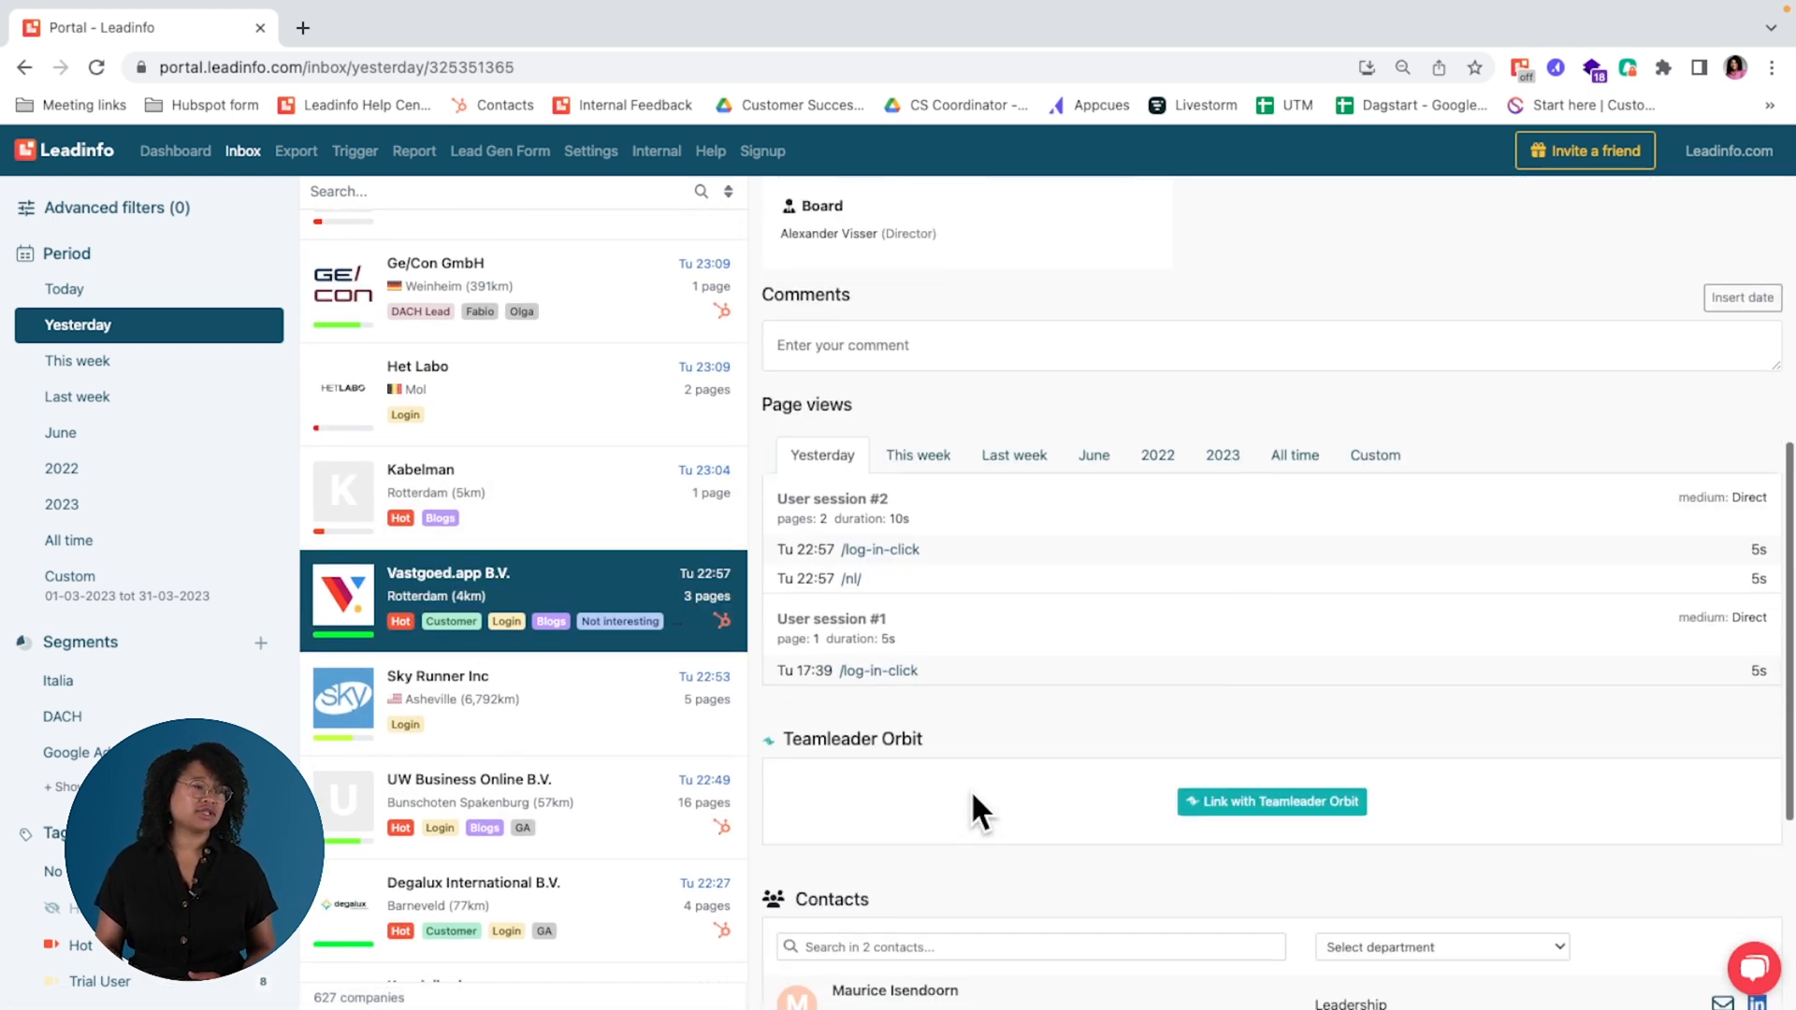
scroll(676, 842, "down", 2)
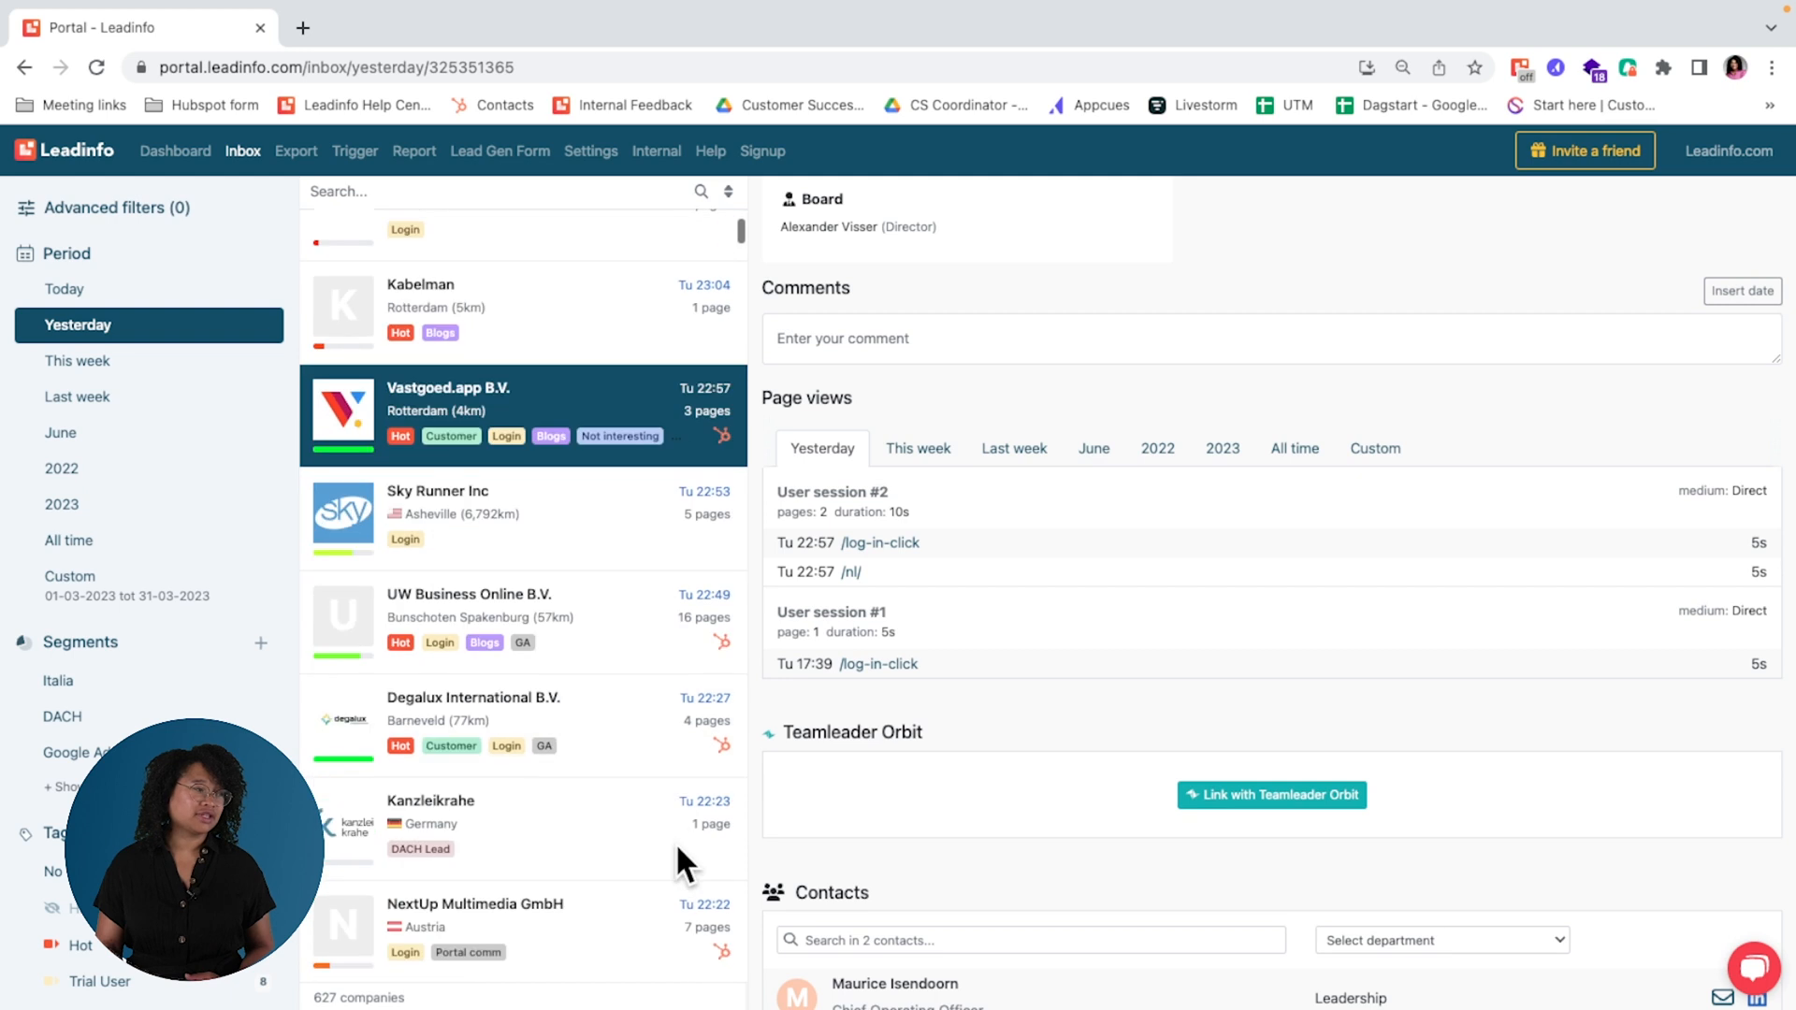
left_click(608, 530)
scroll(1163, 729, "down", 6)
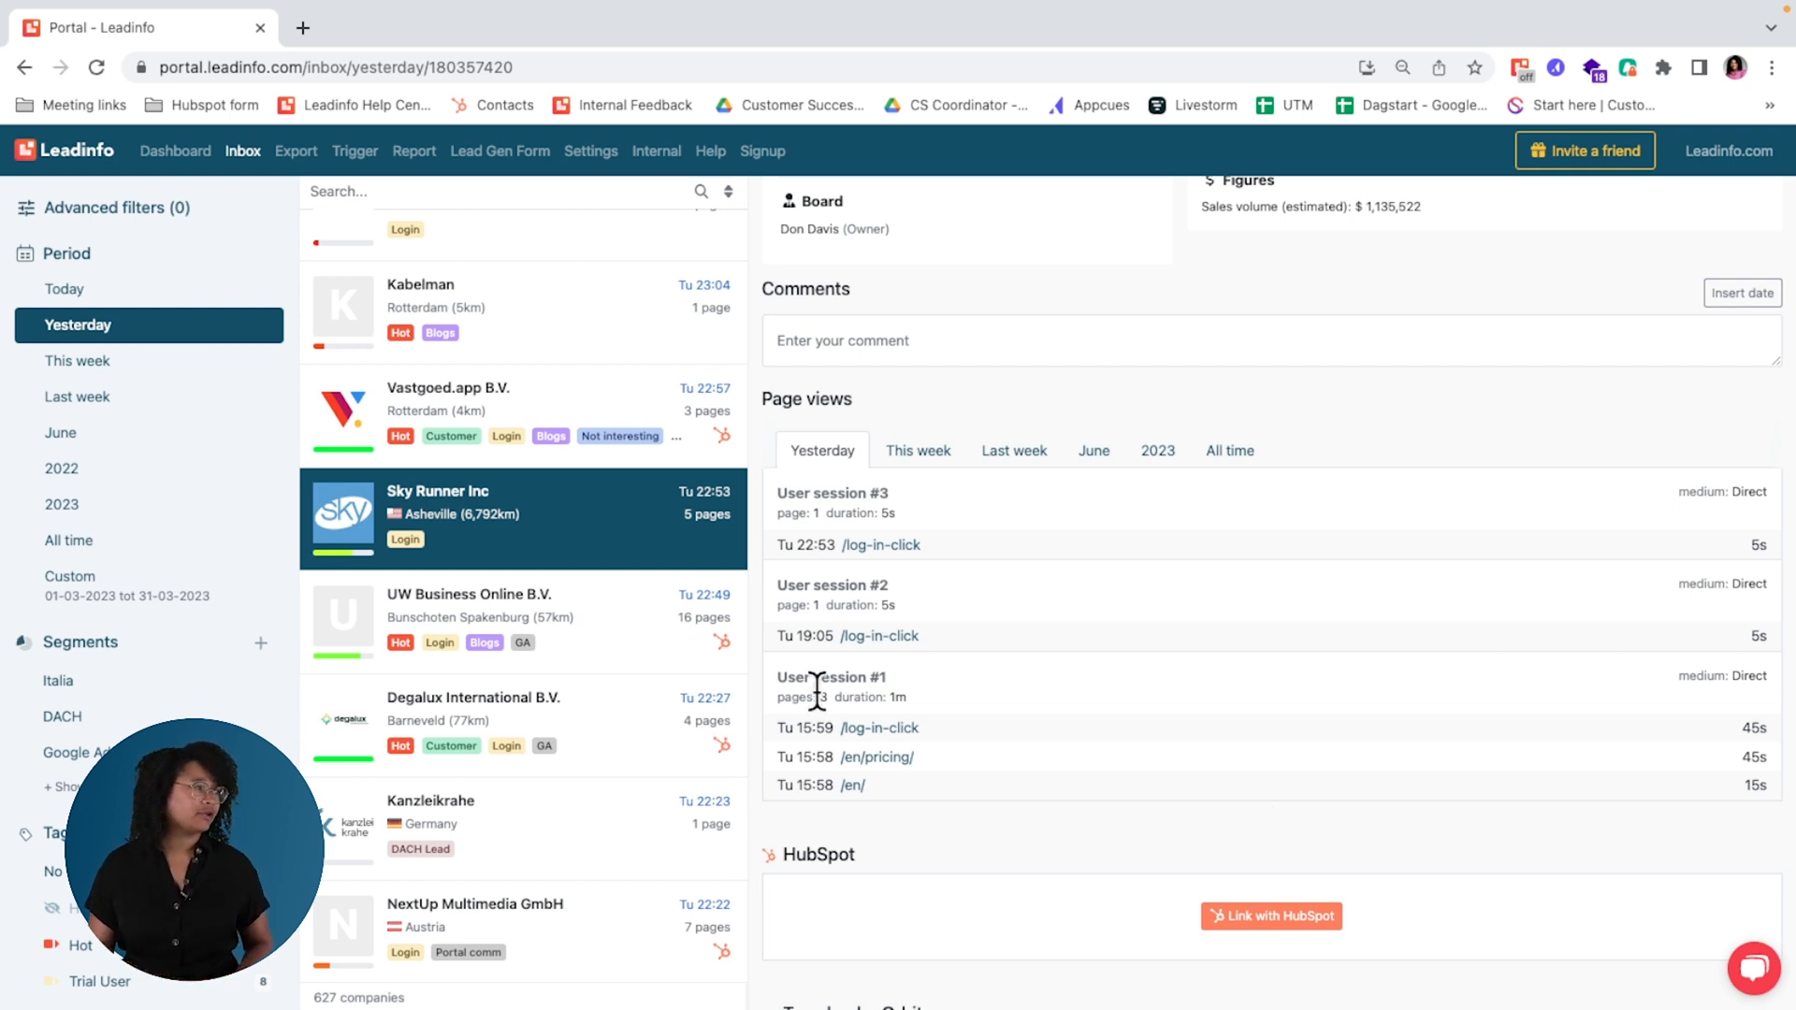
Step: Start adding an advanced filter and examine the available company information, channel, website activity and integration criteria
left_click(154, 217)
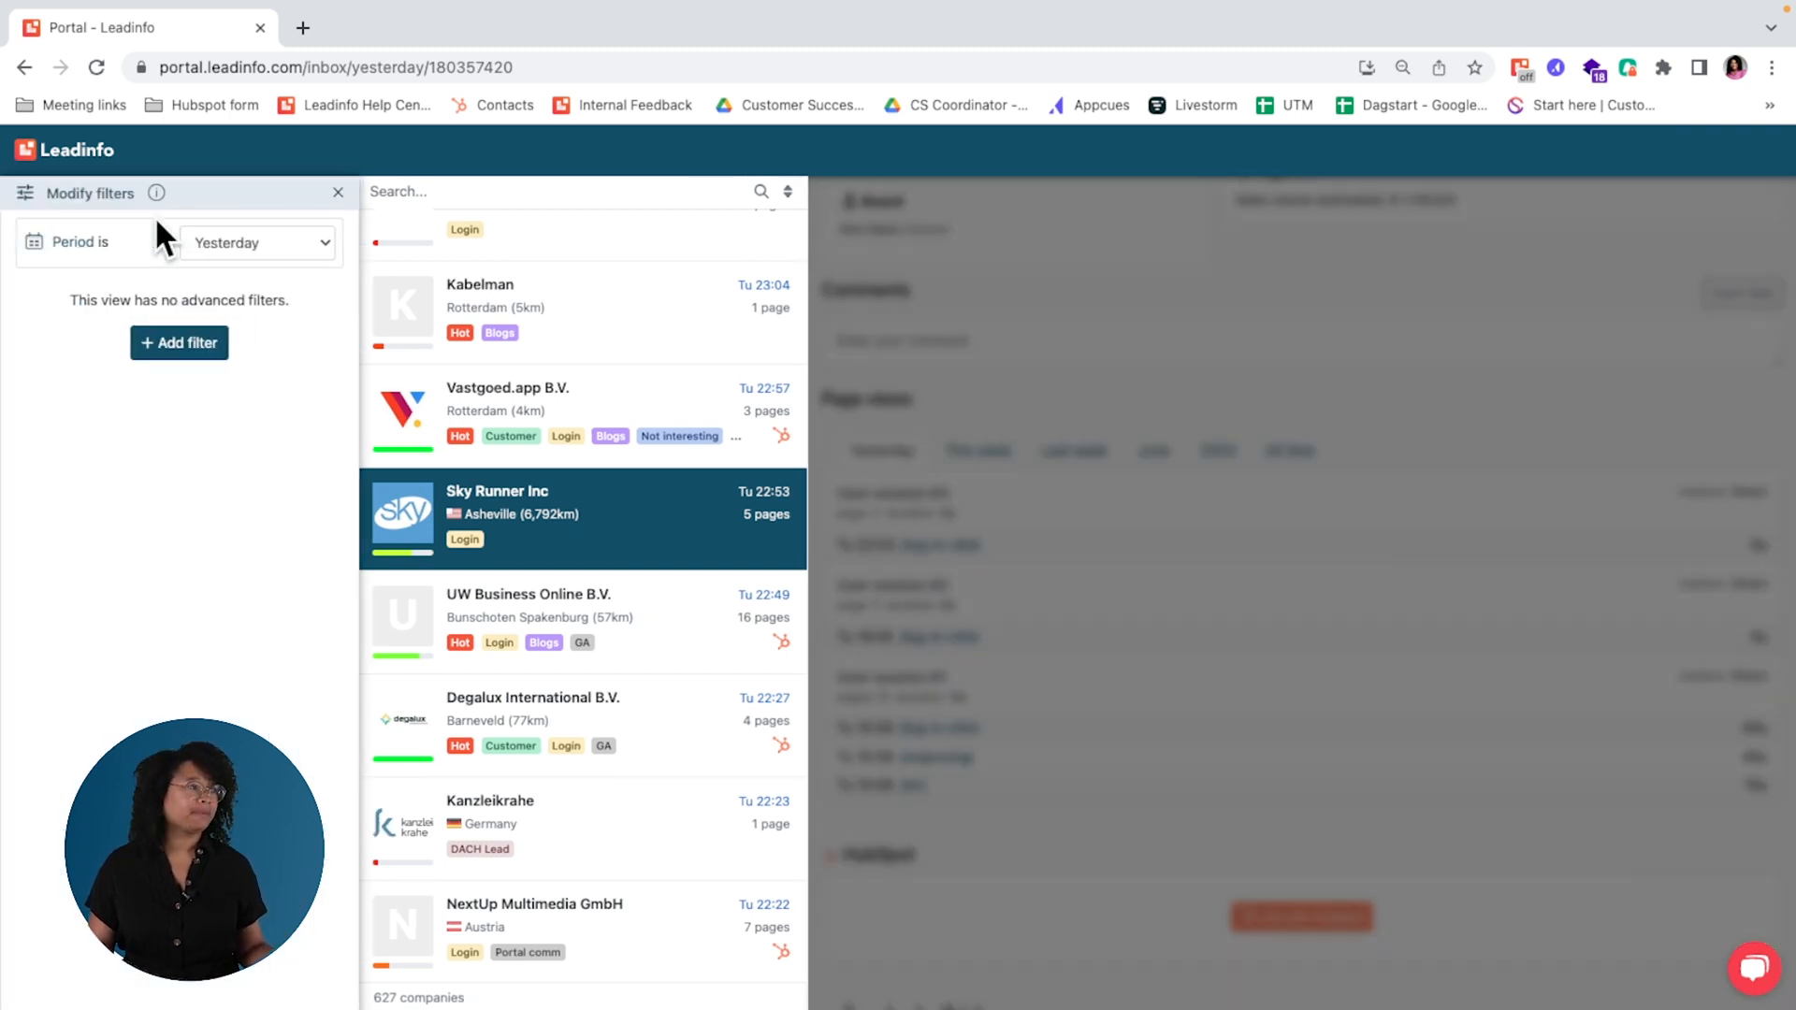
left_click(164, 348)
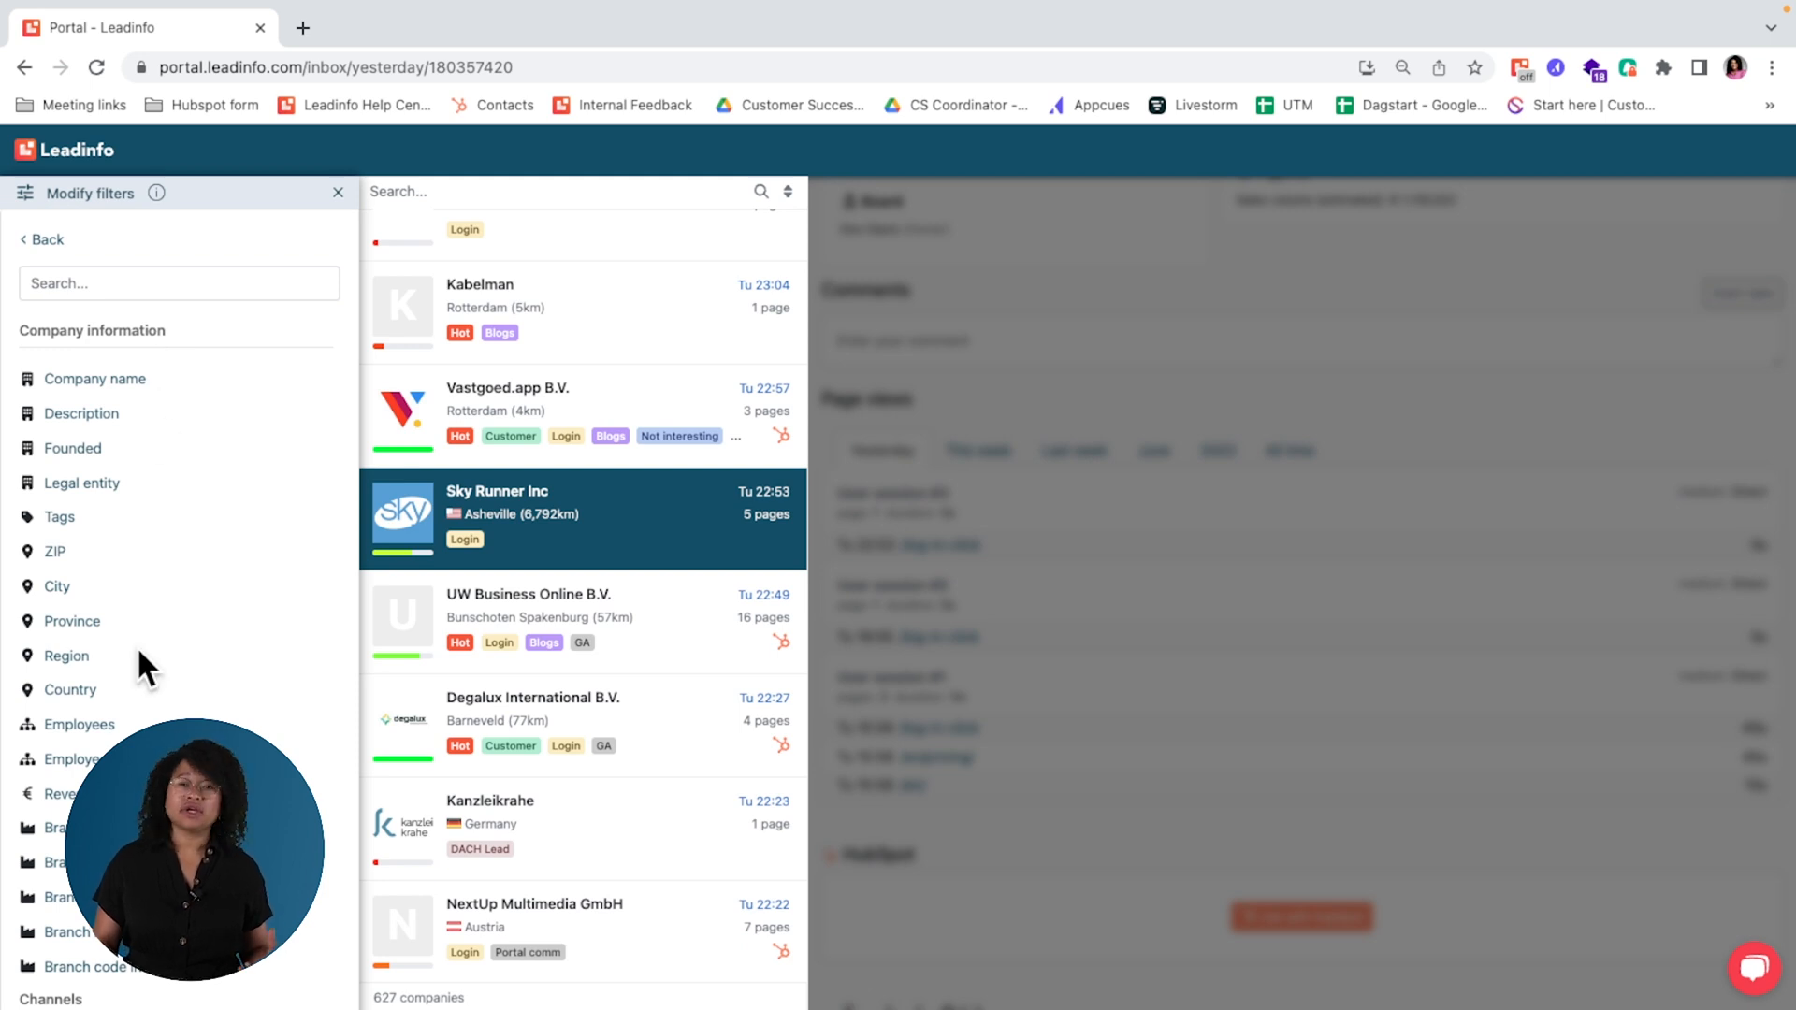
scroll(137, 655, "down", 2)
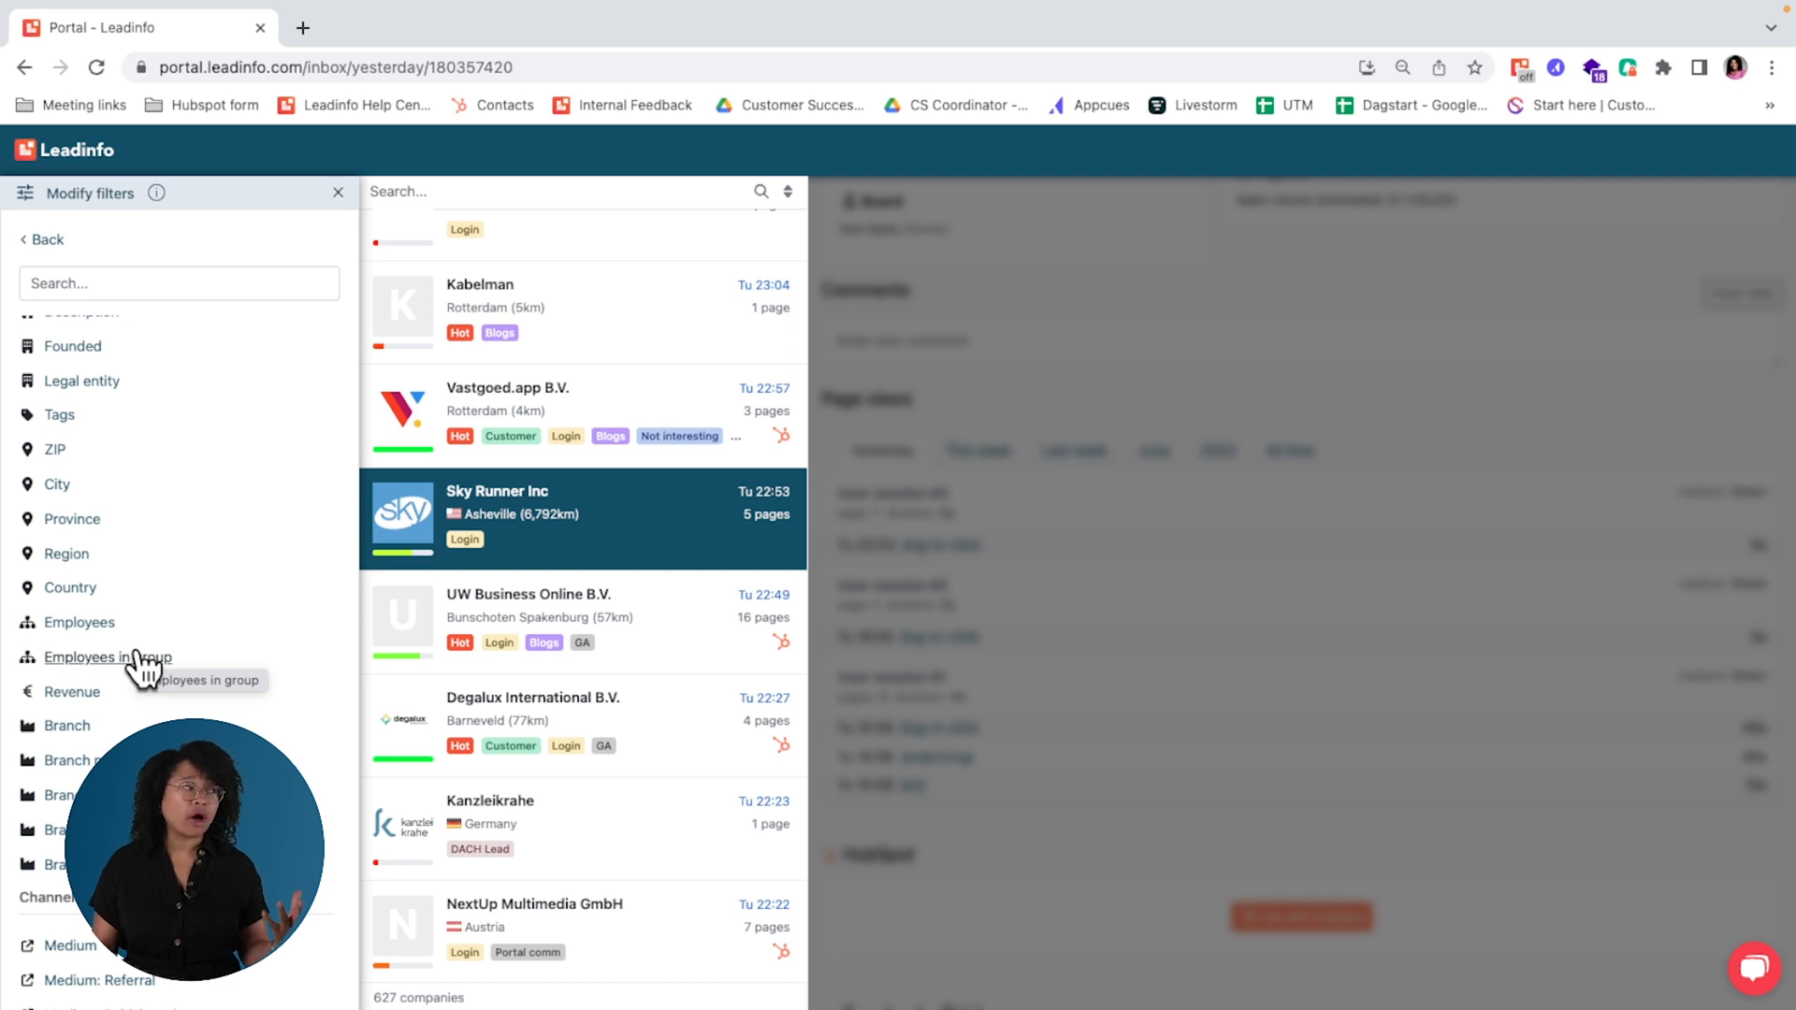
scroll(136, 655, "down", 2)
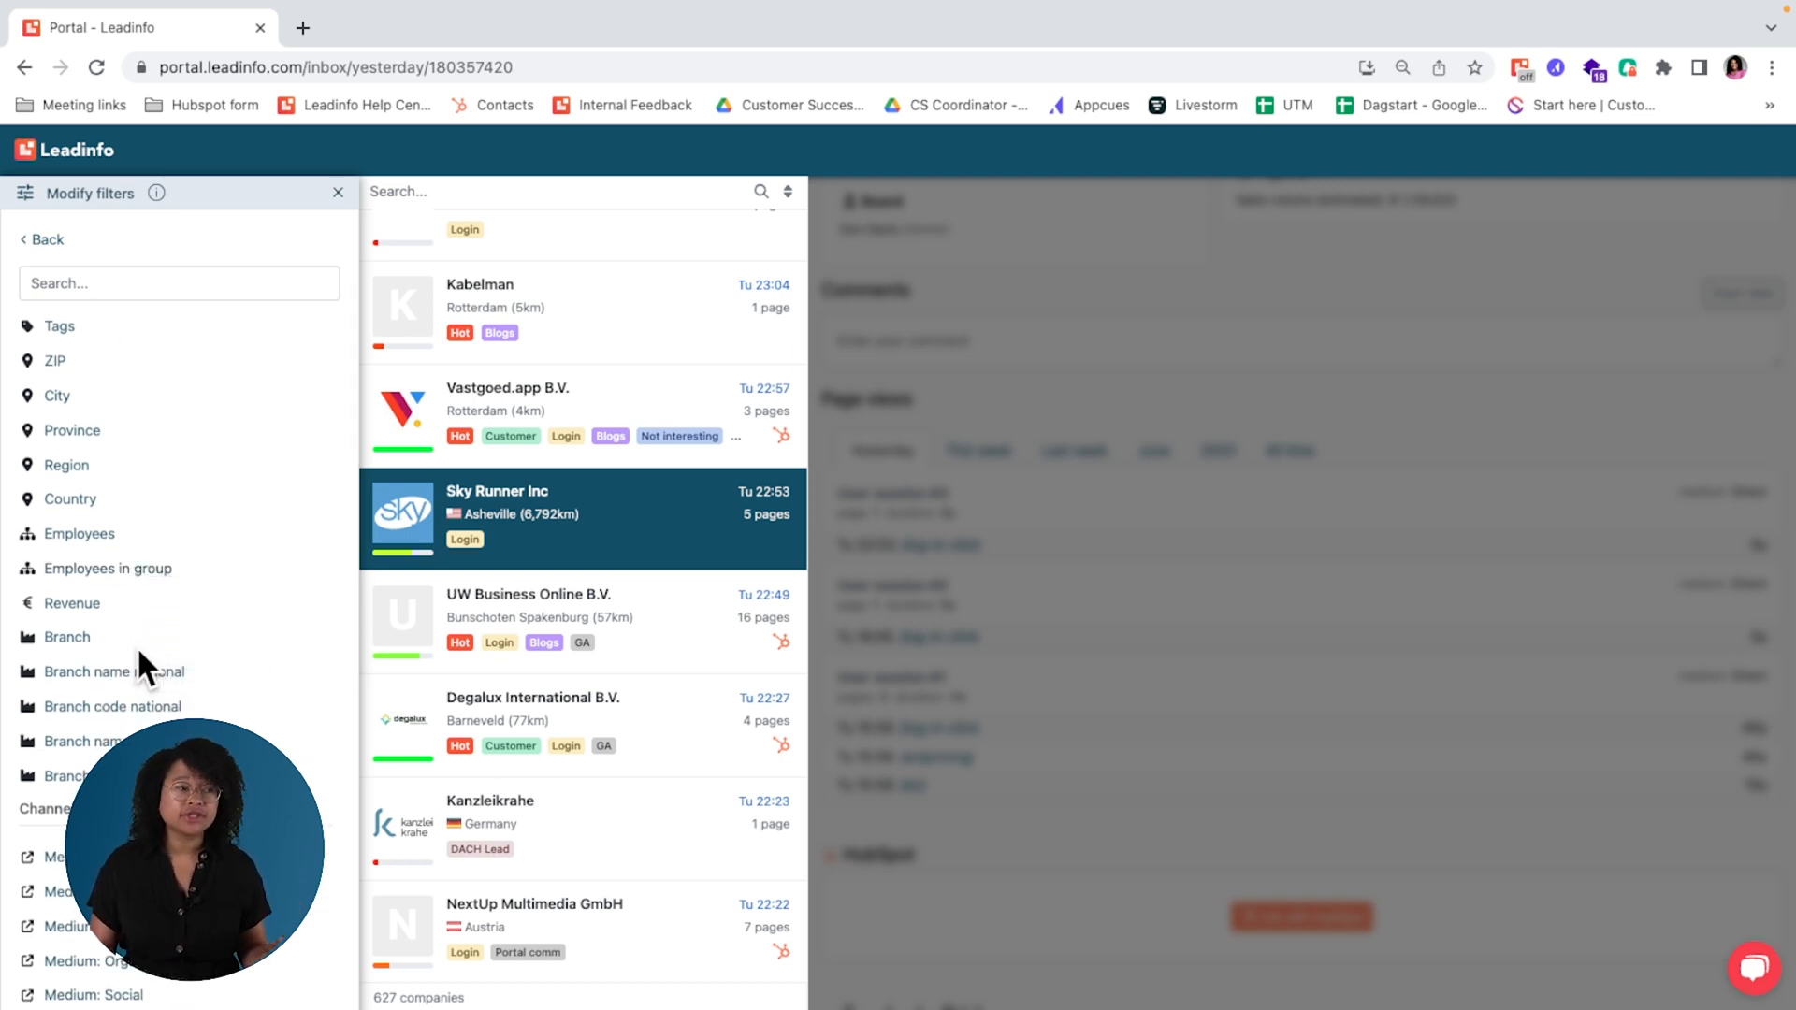
scroll(136, 650, "down", 10)
scroll(141, 655, "up", 2)
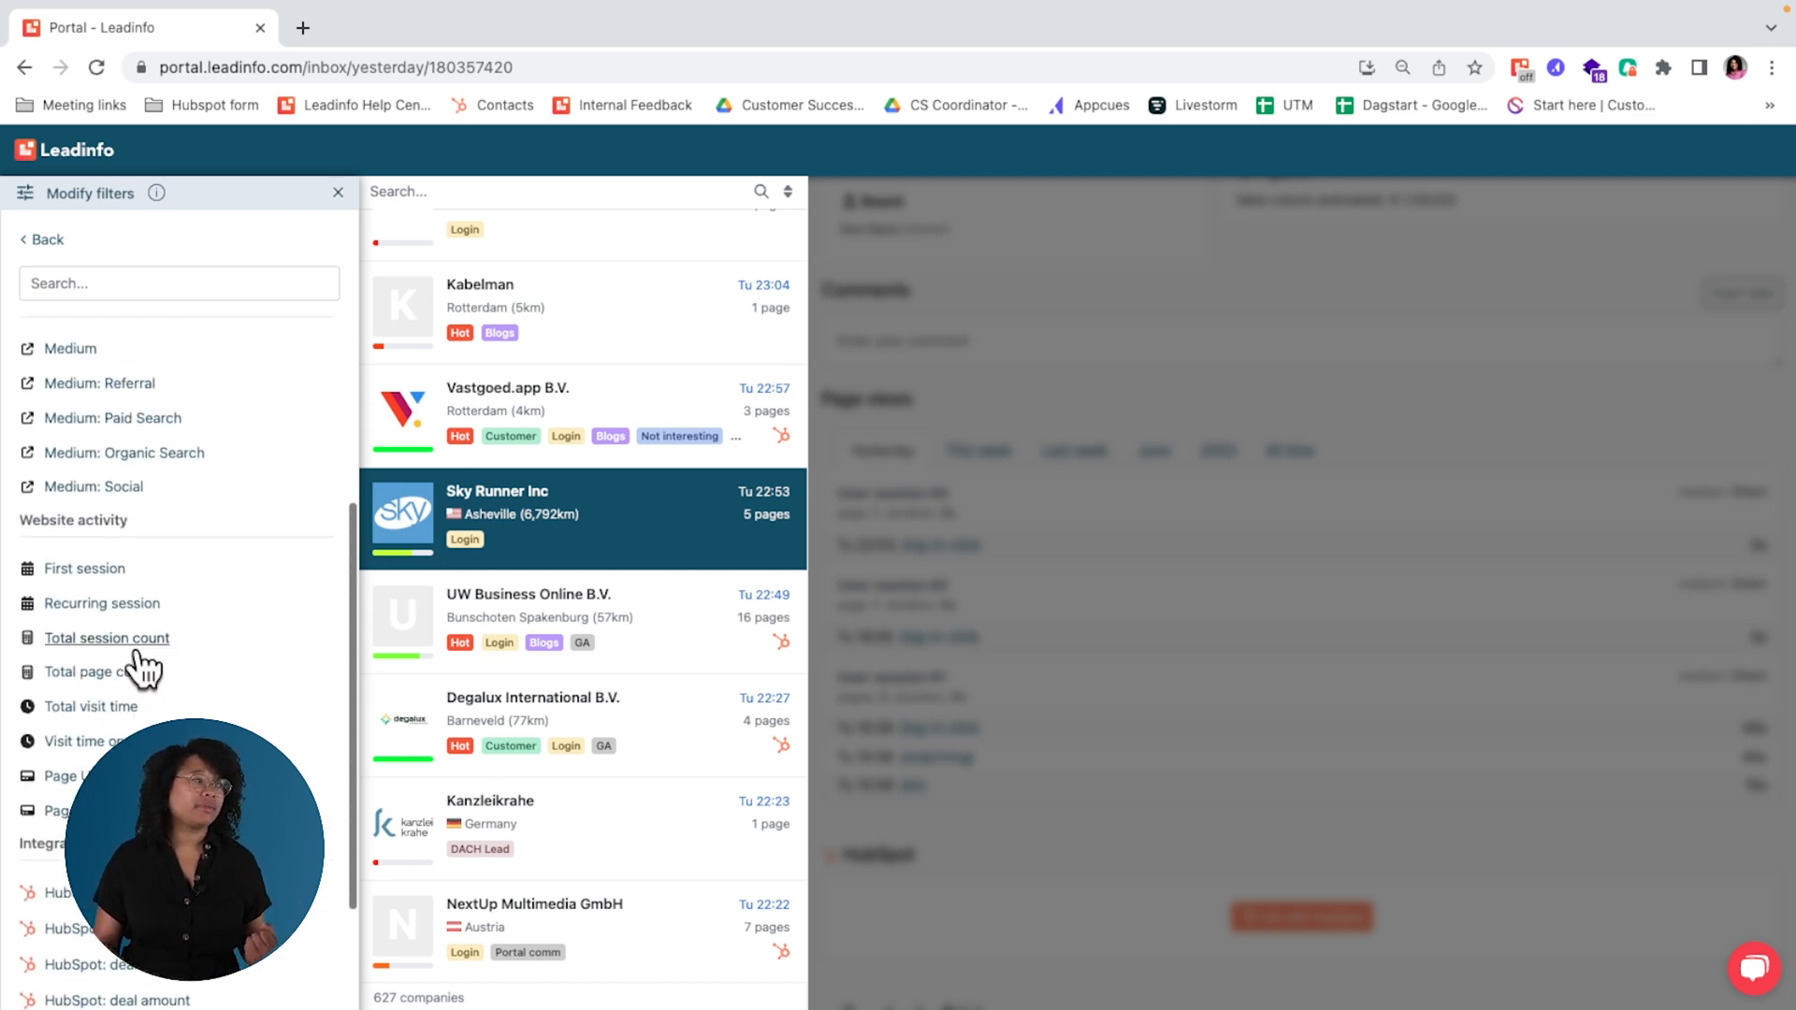
scroll(137, 657, "up", 1)
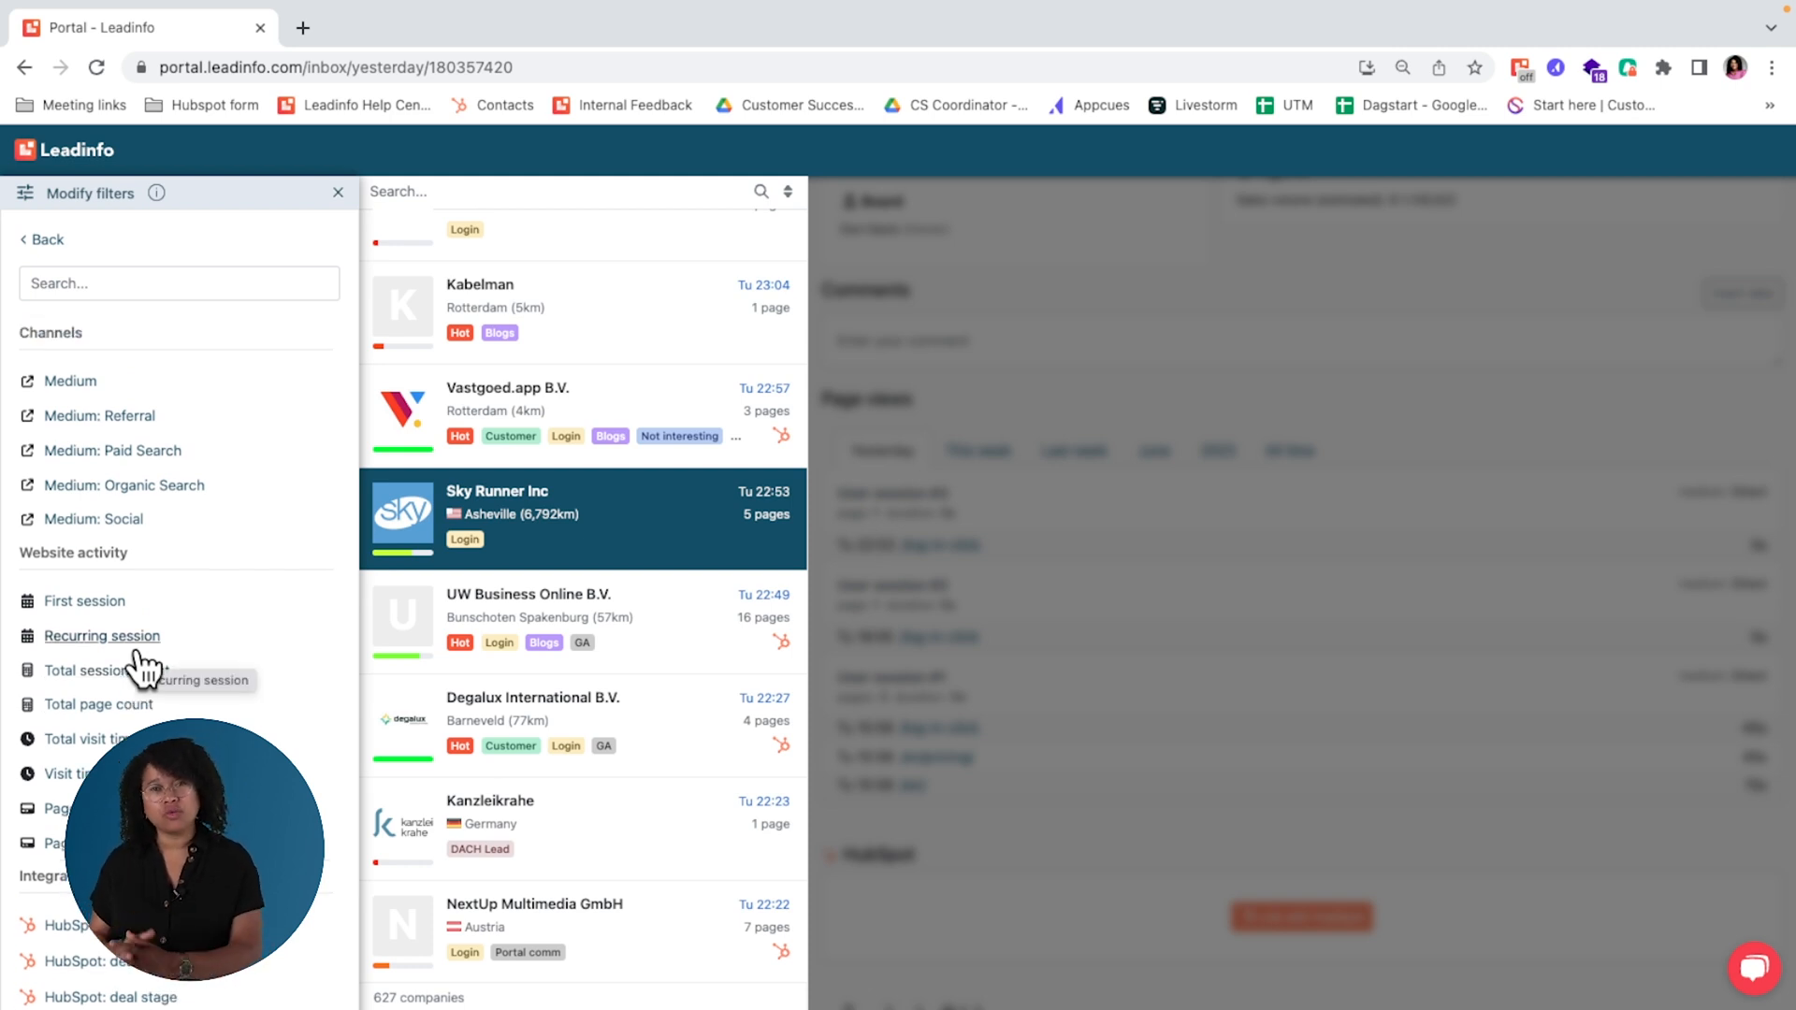
scroll(137, 657, "up", 1)
scroll(136, 650, "up", 5)
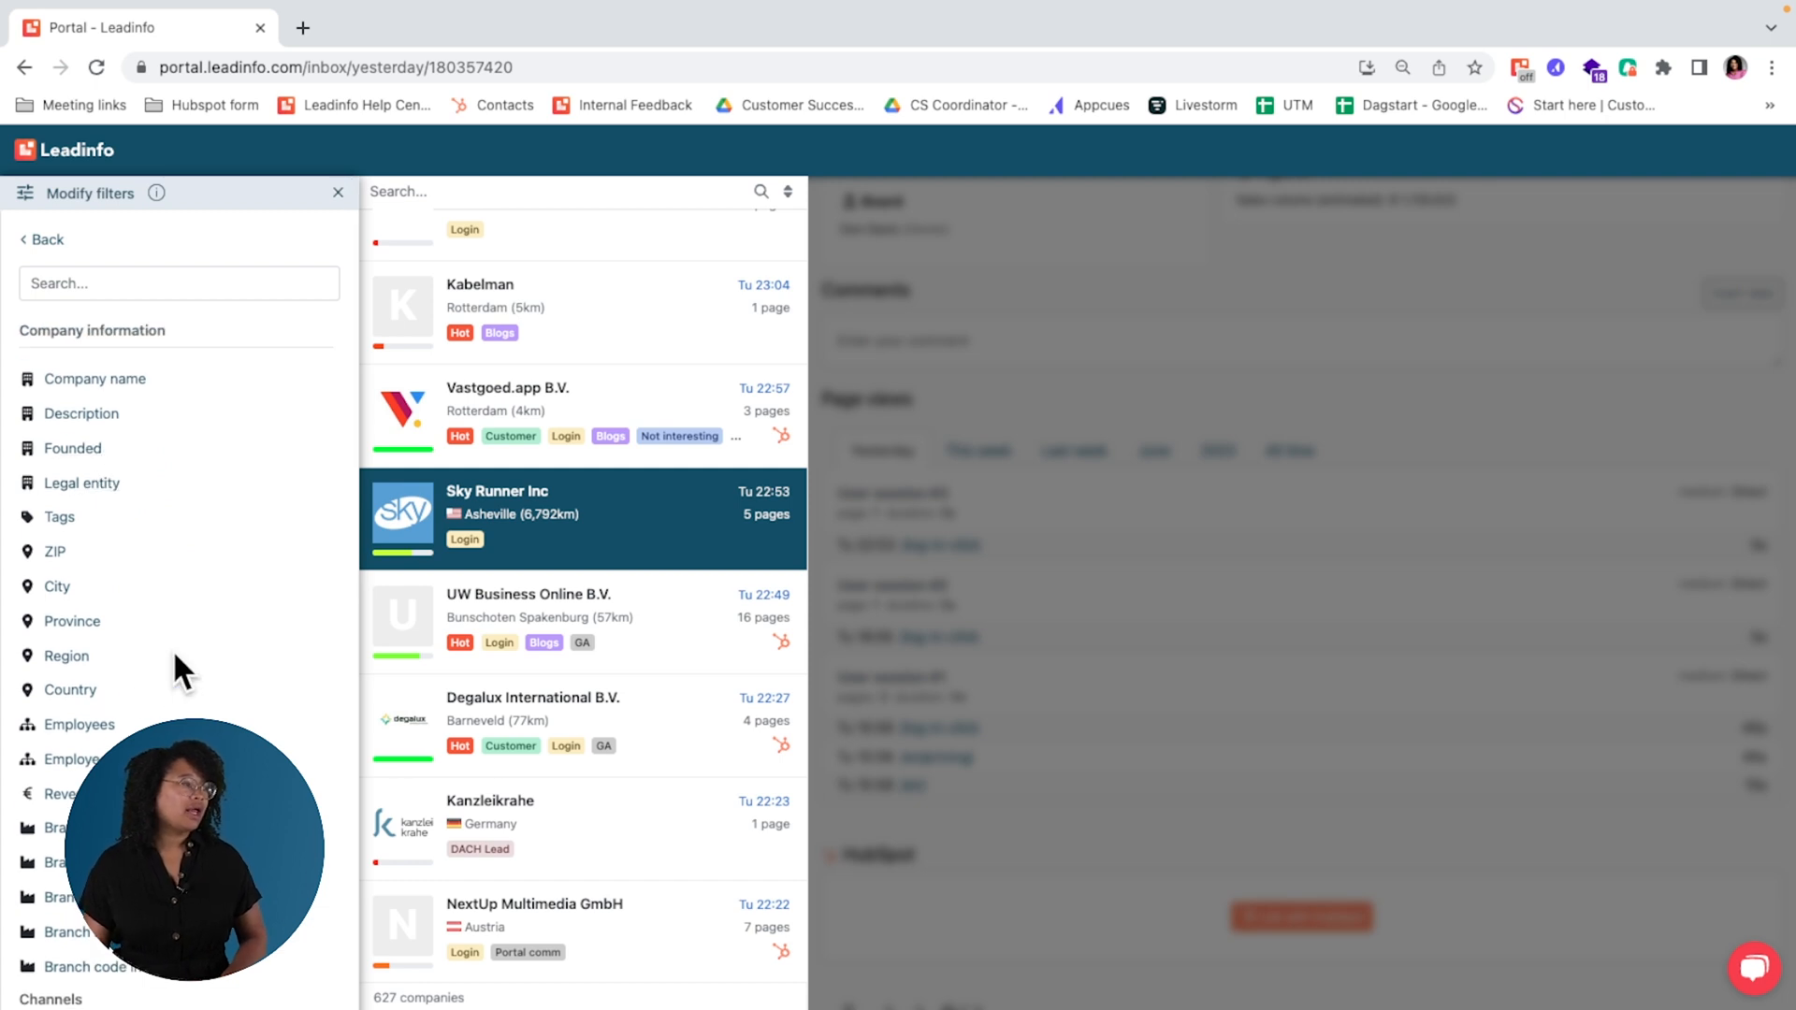
Step: Apply a Country filter set to any of Belgium and look through the matching companies
left_click(84, 692)
left_click(155, 329)
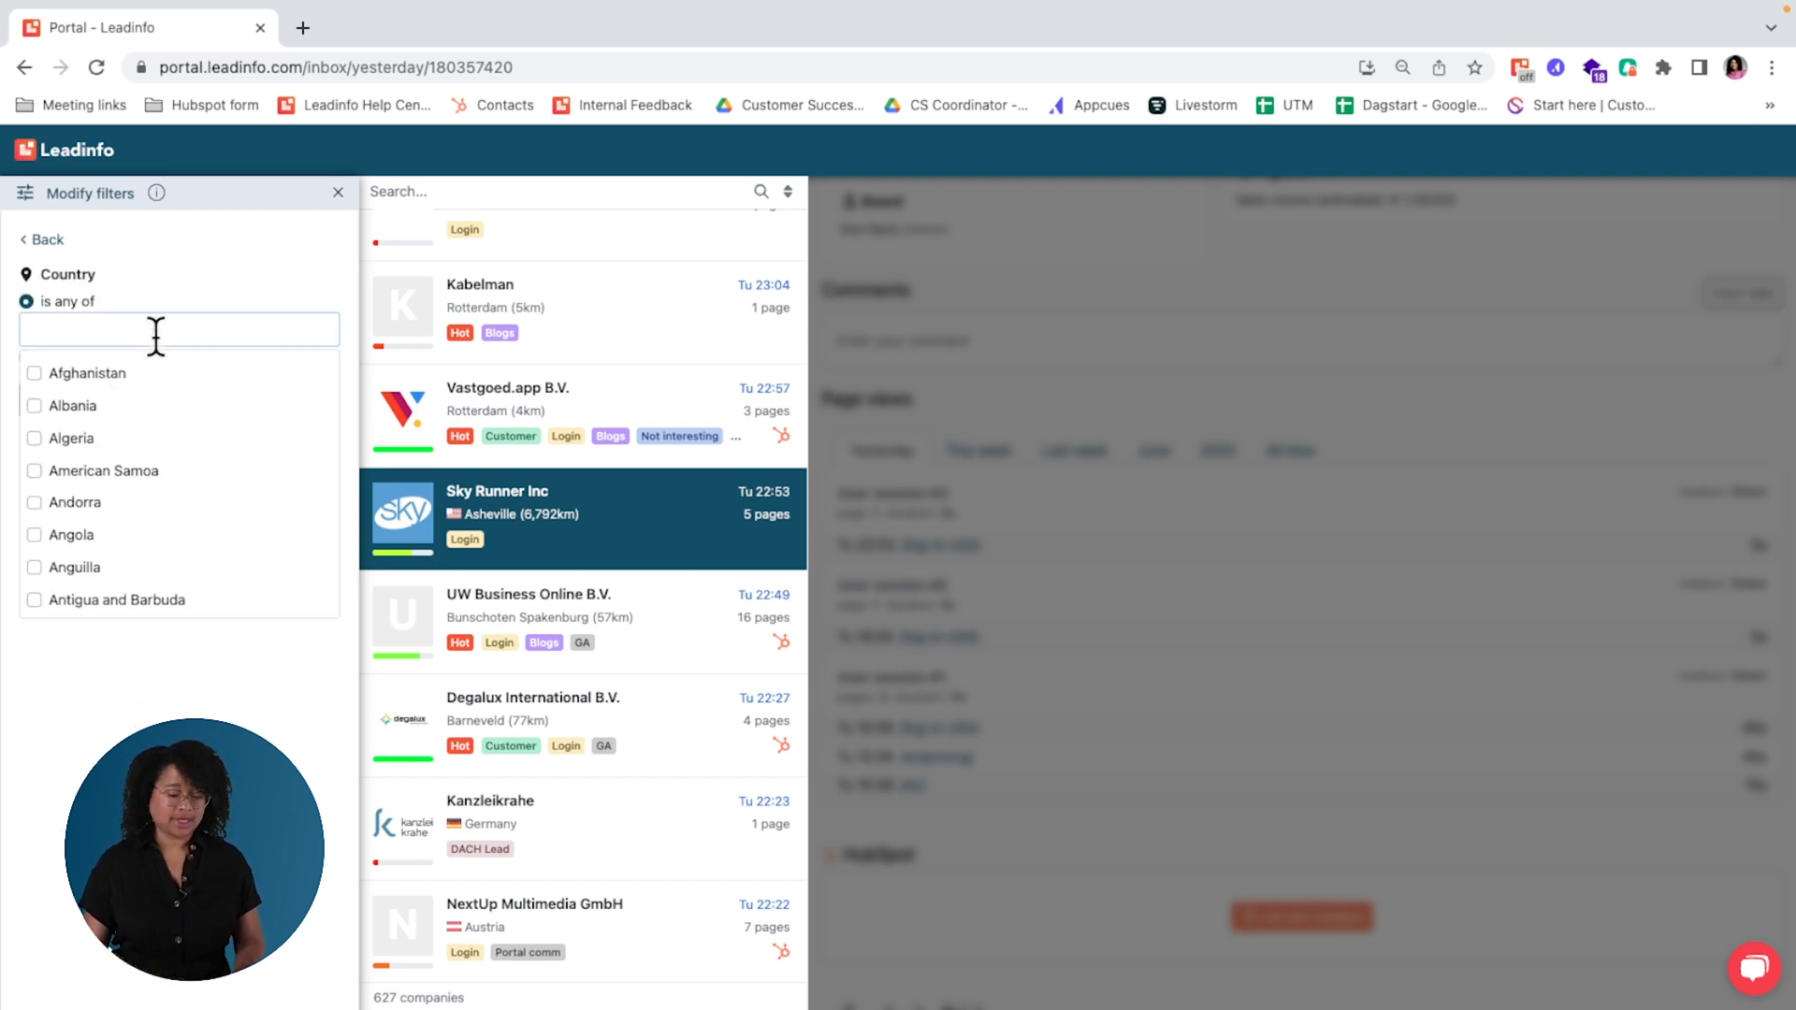
type("bel")
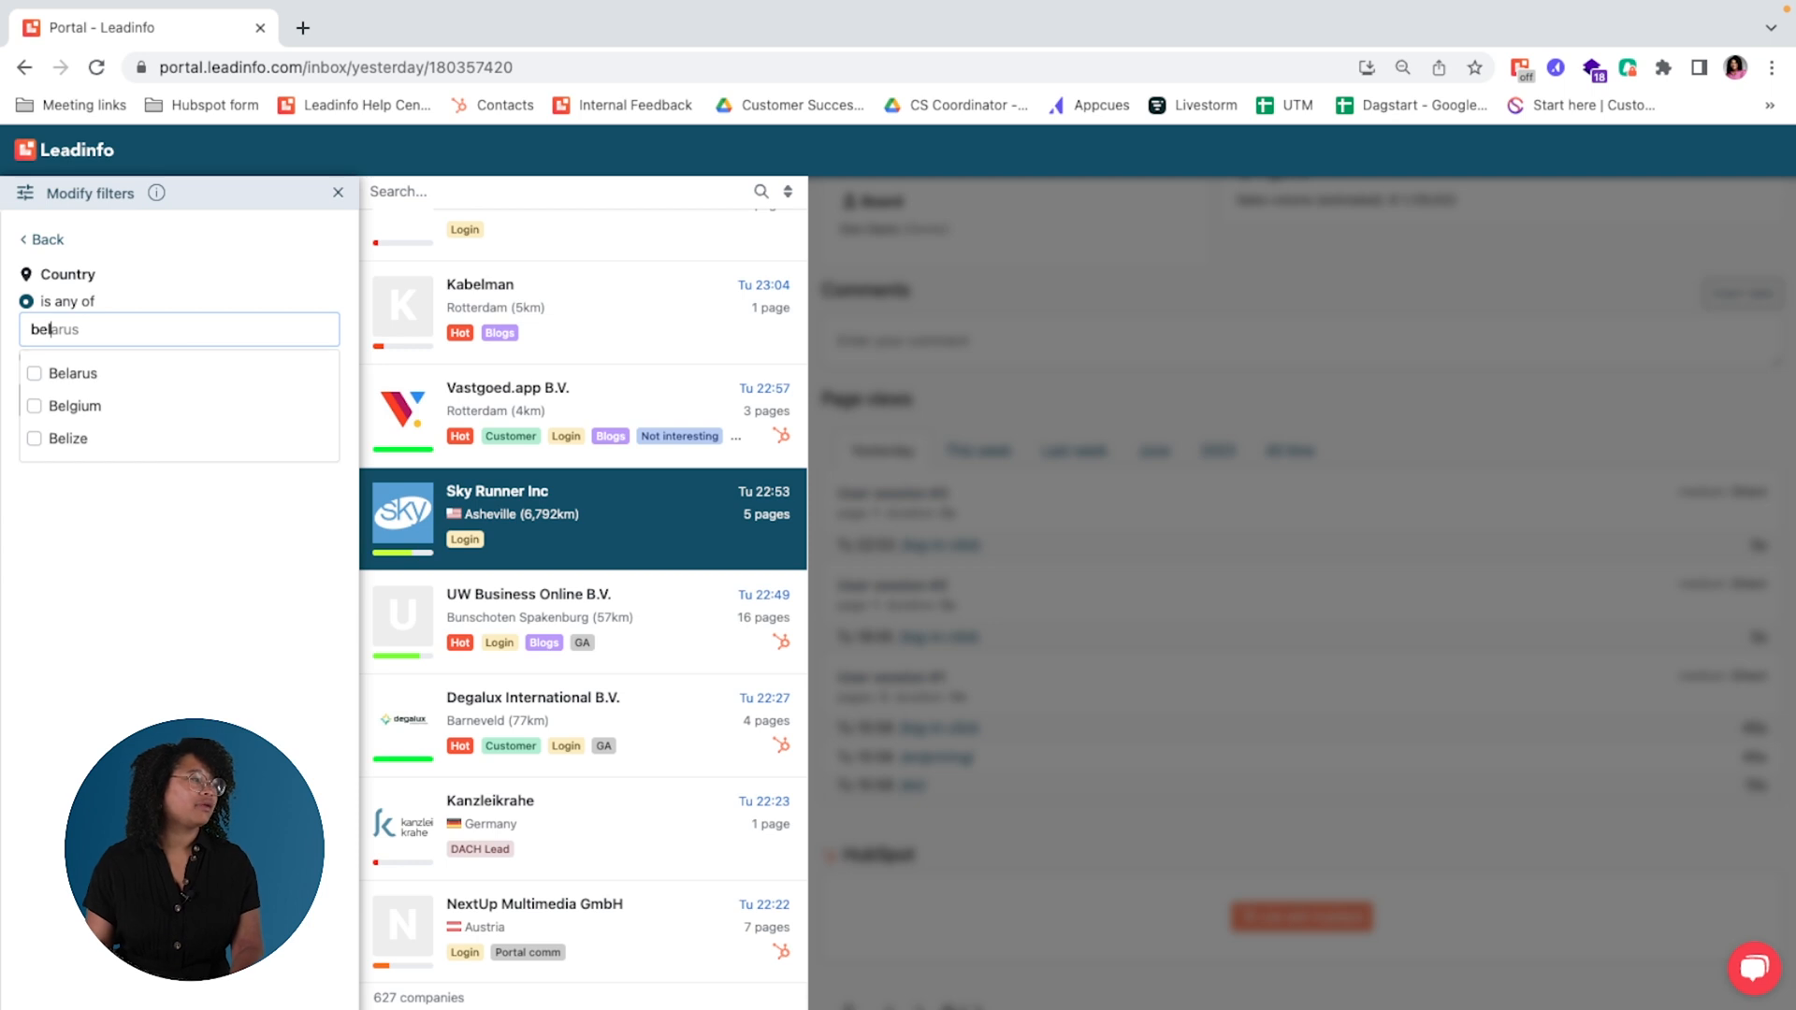
left_click(108, 407)
left_click(104, 487)
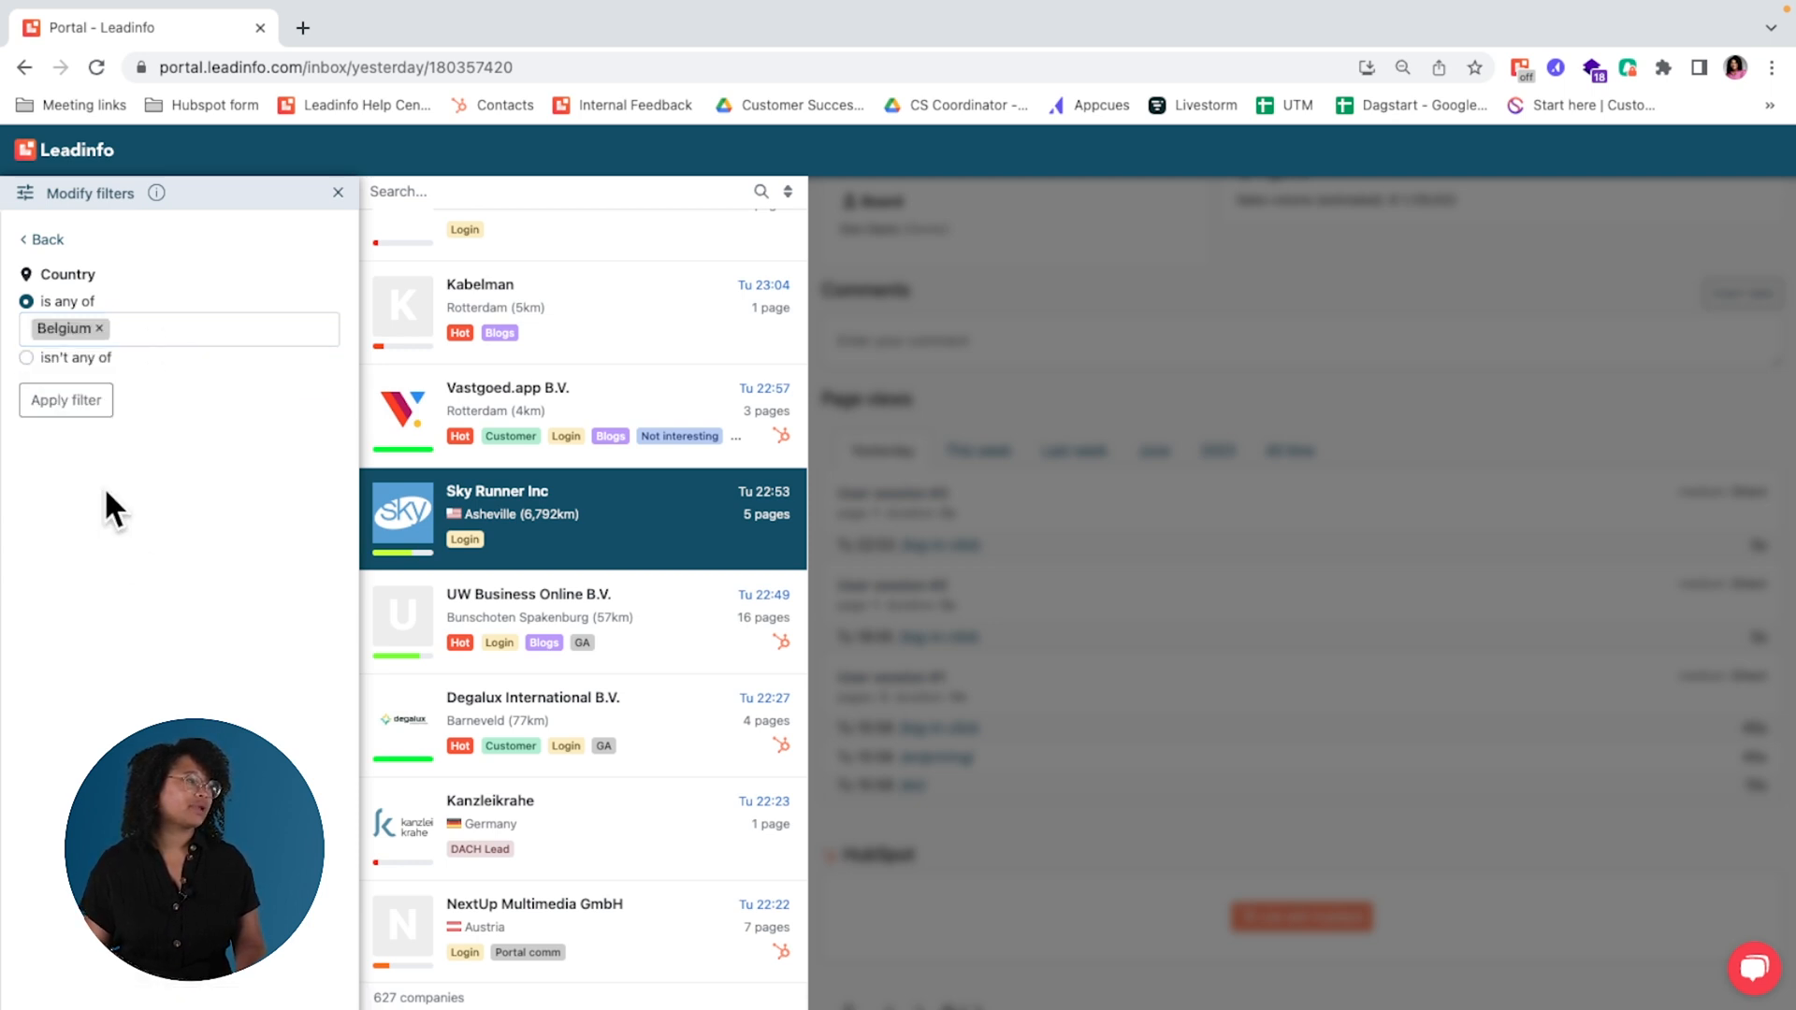
left_click(66, 410)
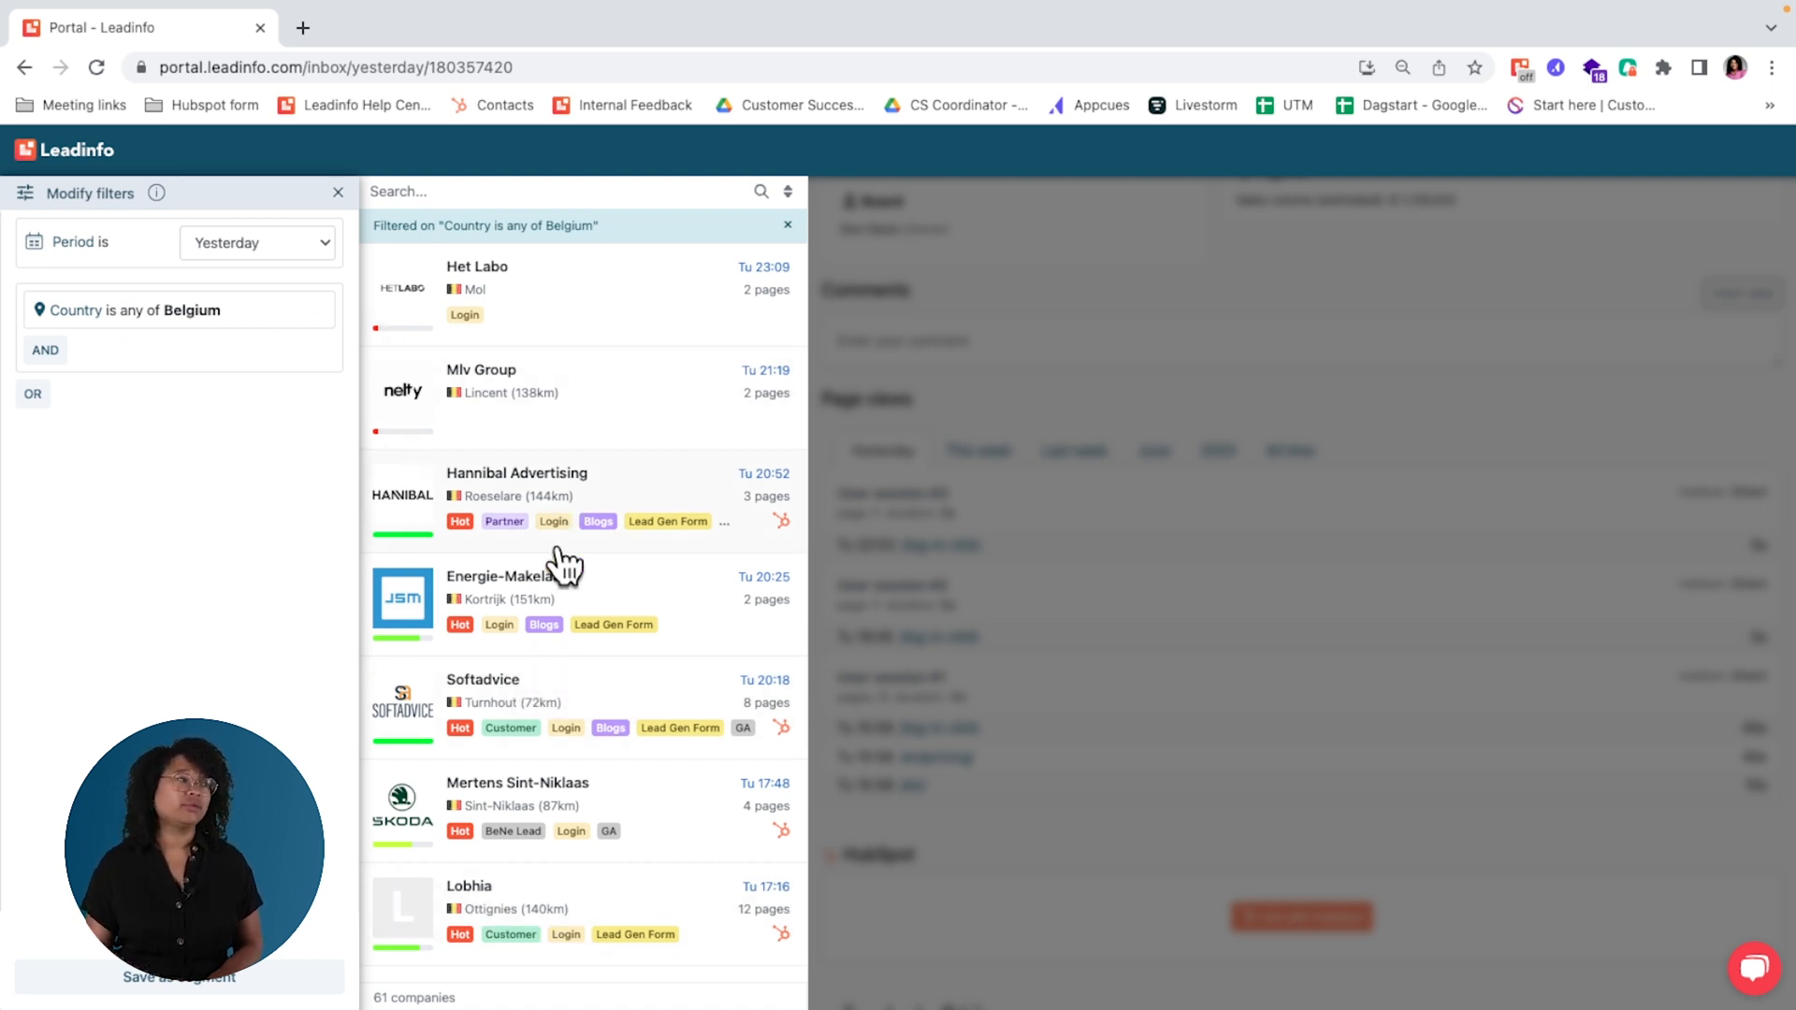
scroll(570, 761, "down", 4)
scroll(569, 761, "down", 4)
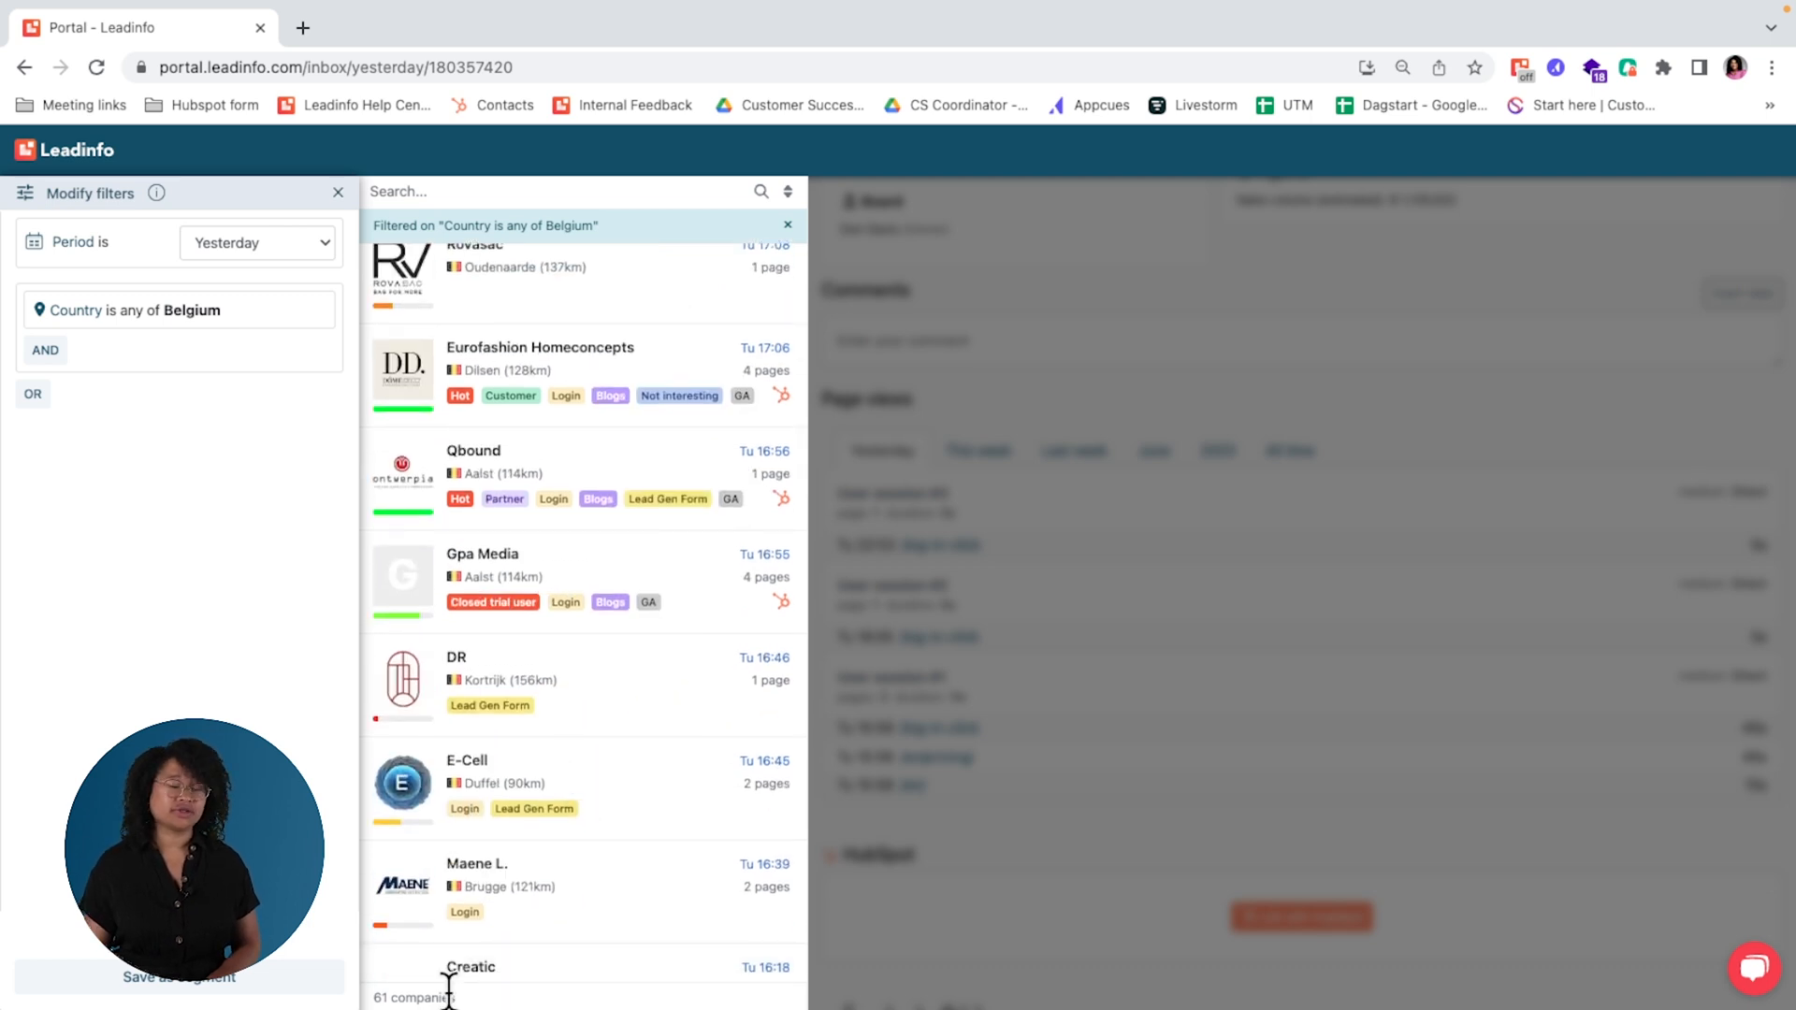
Step: Add an AND condition limiting the companies to those with more than 19 employees
left_click(47, 352)
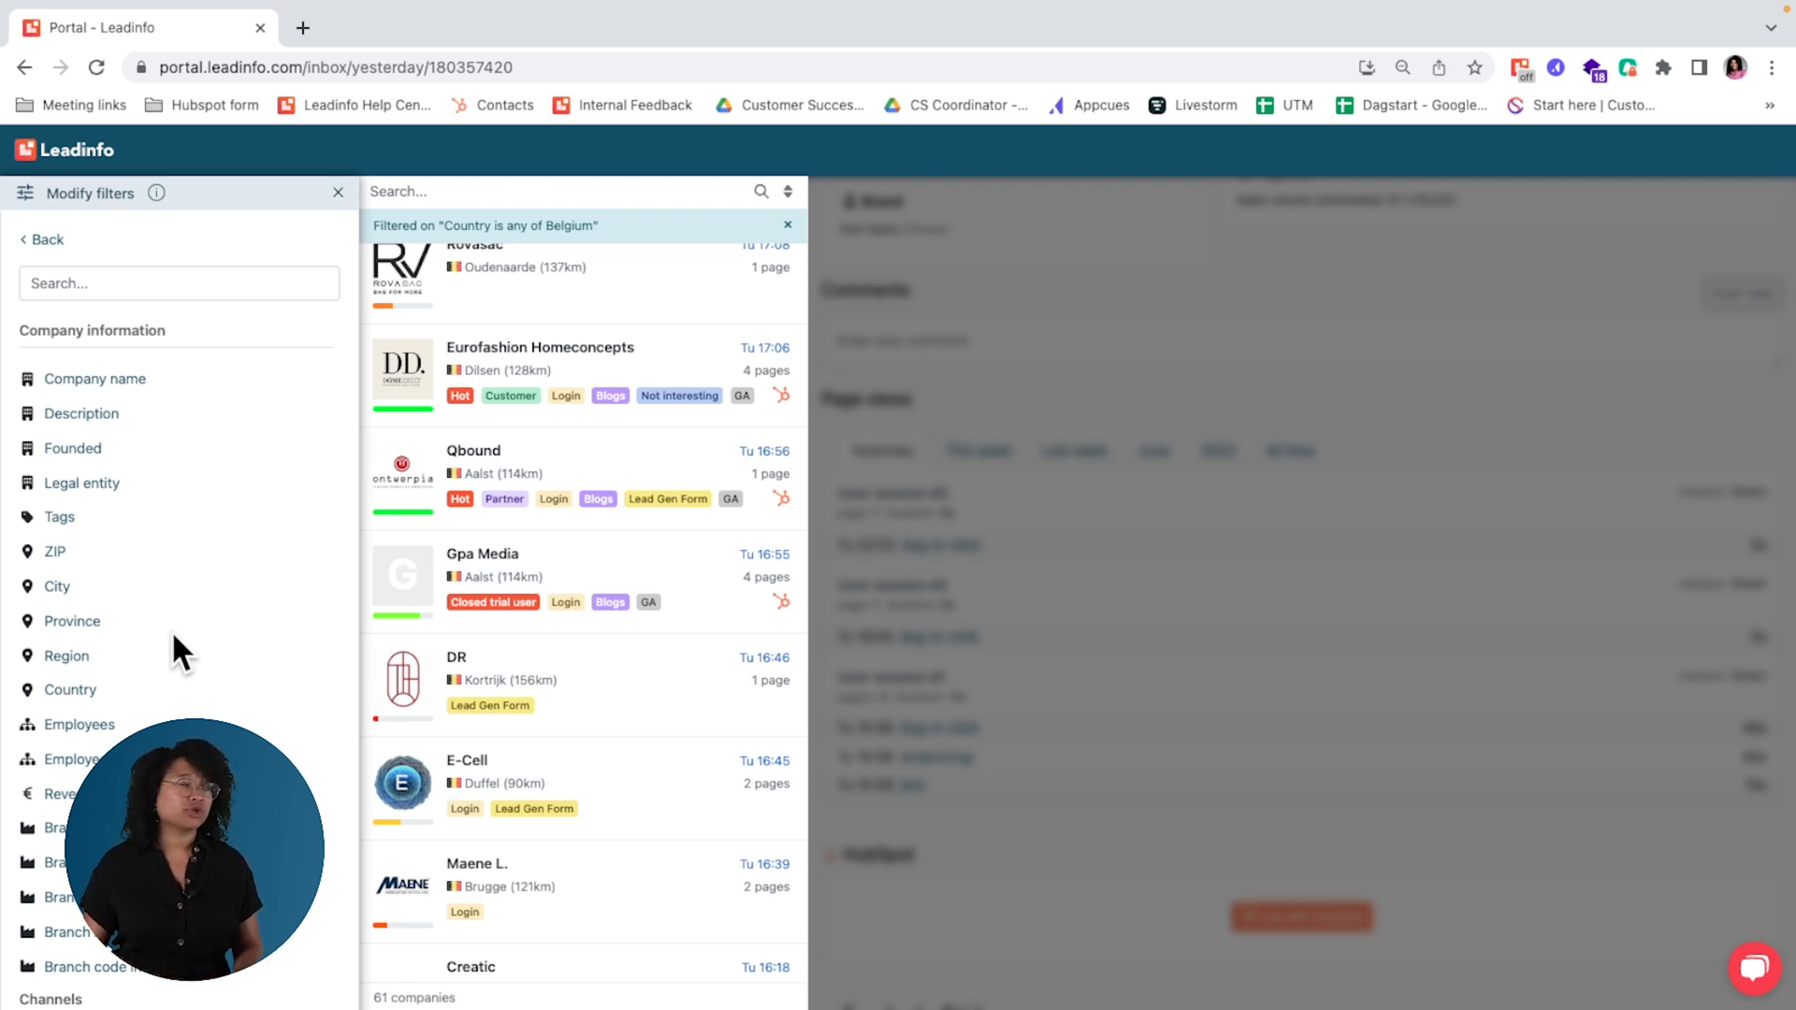
left_click(106, 732)
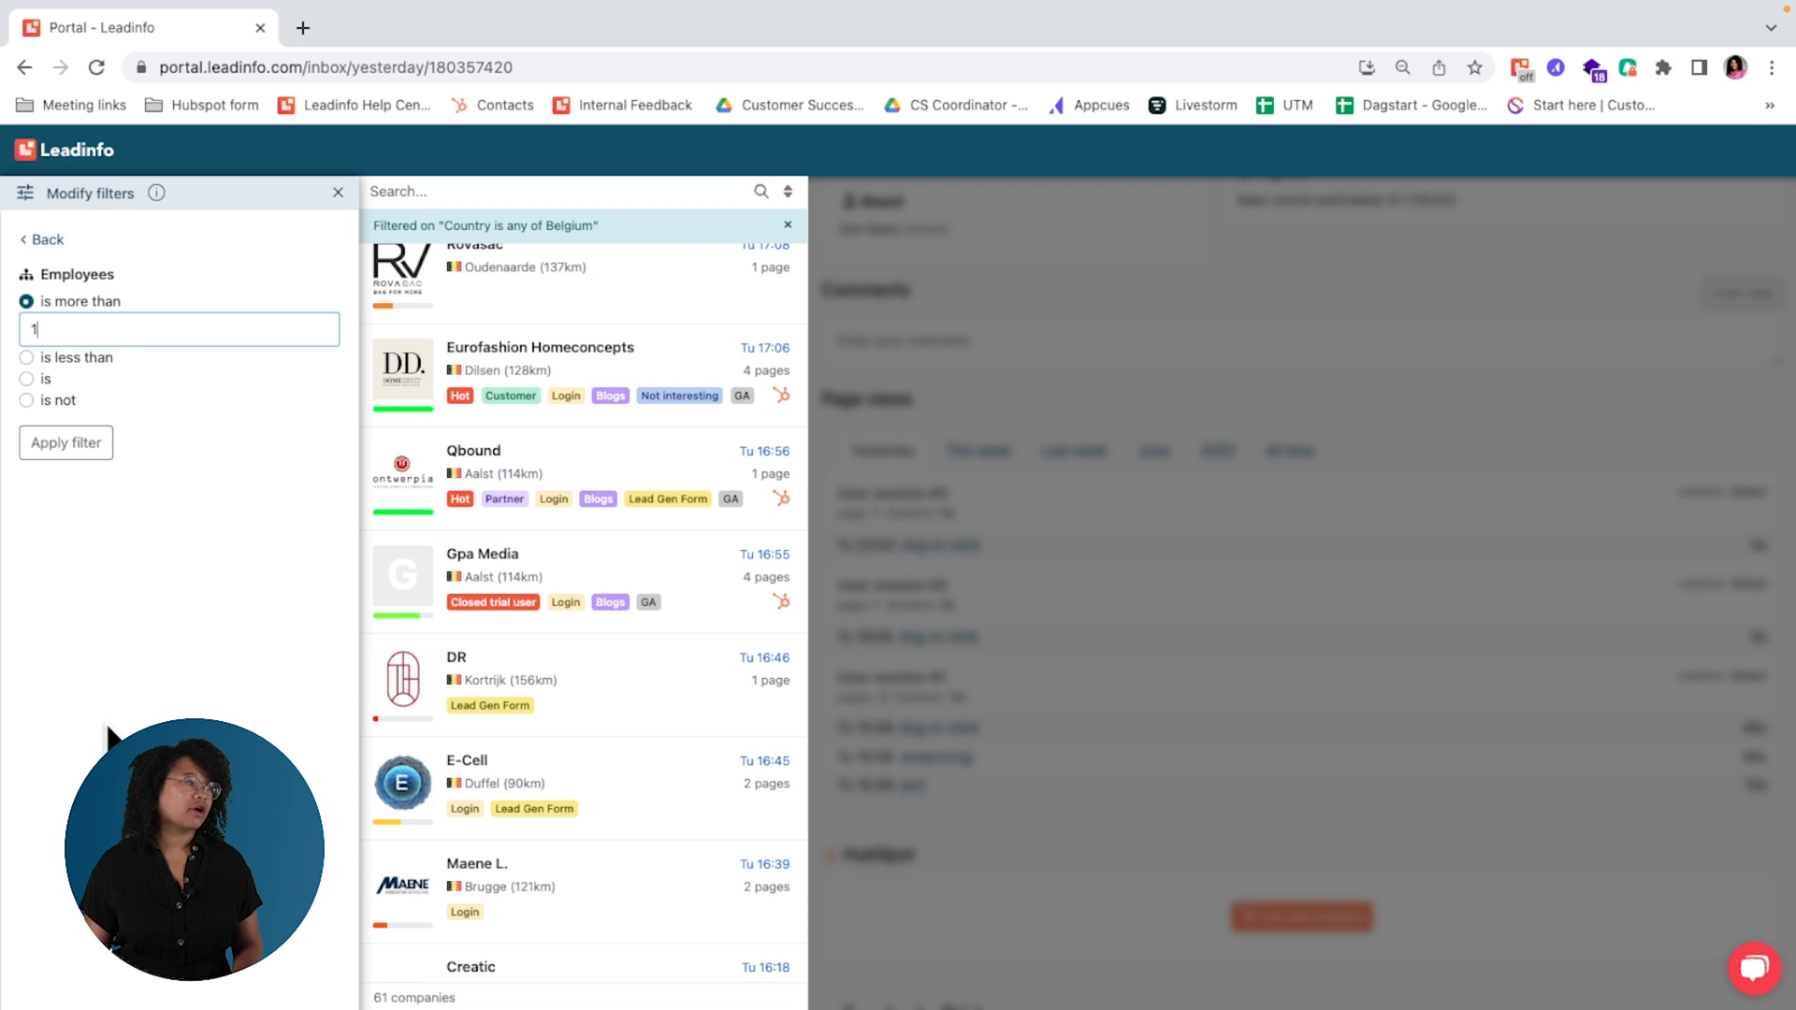
double_click(85, 327)
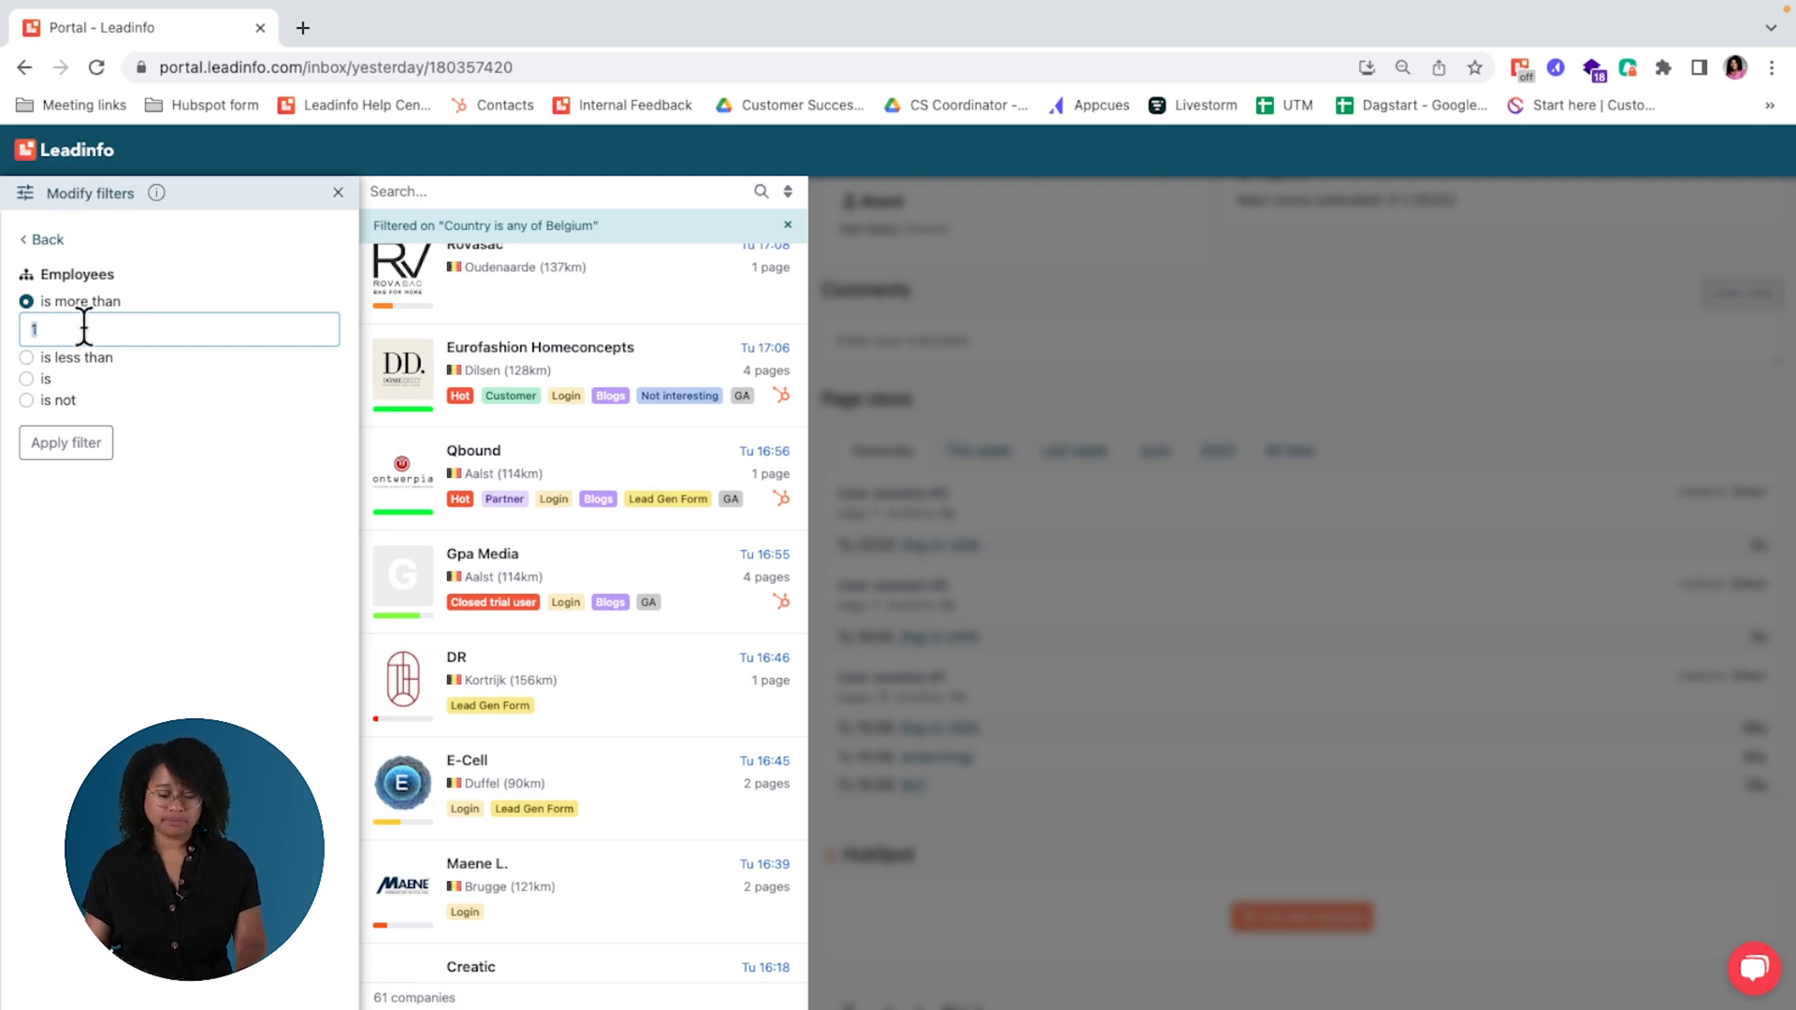
type("19")
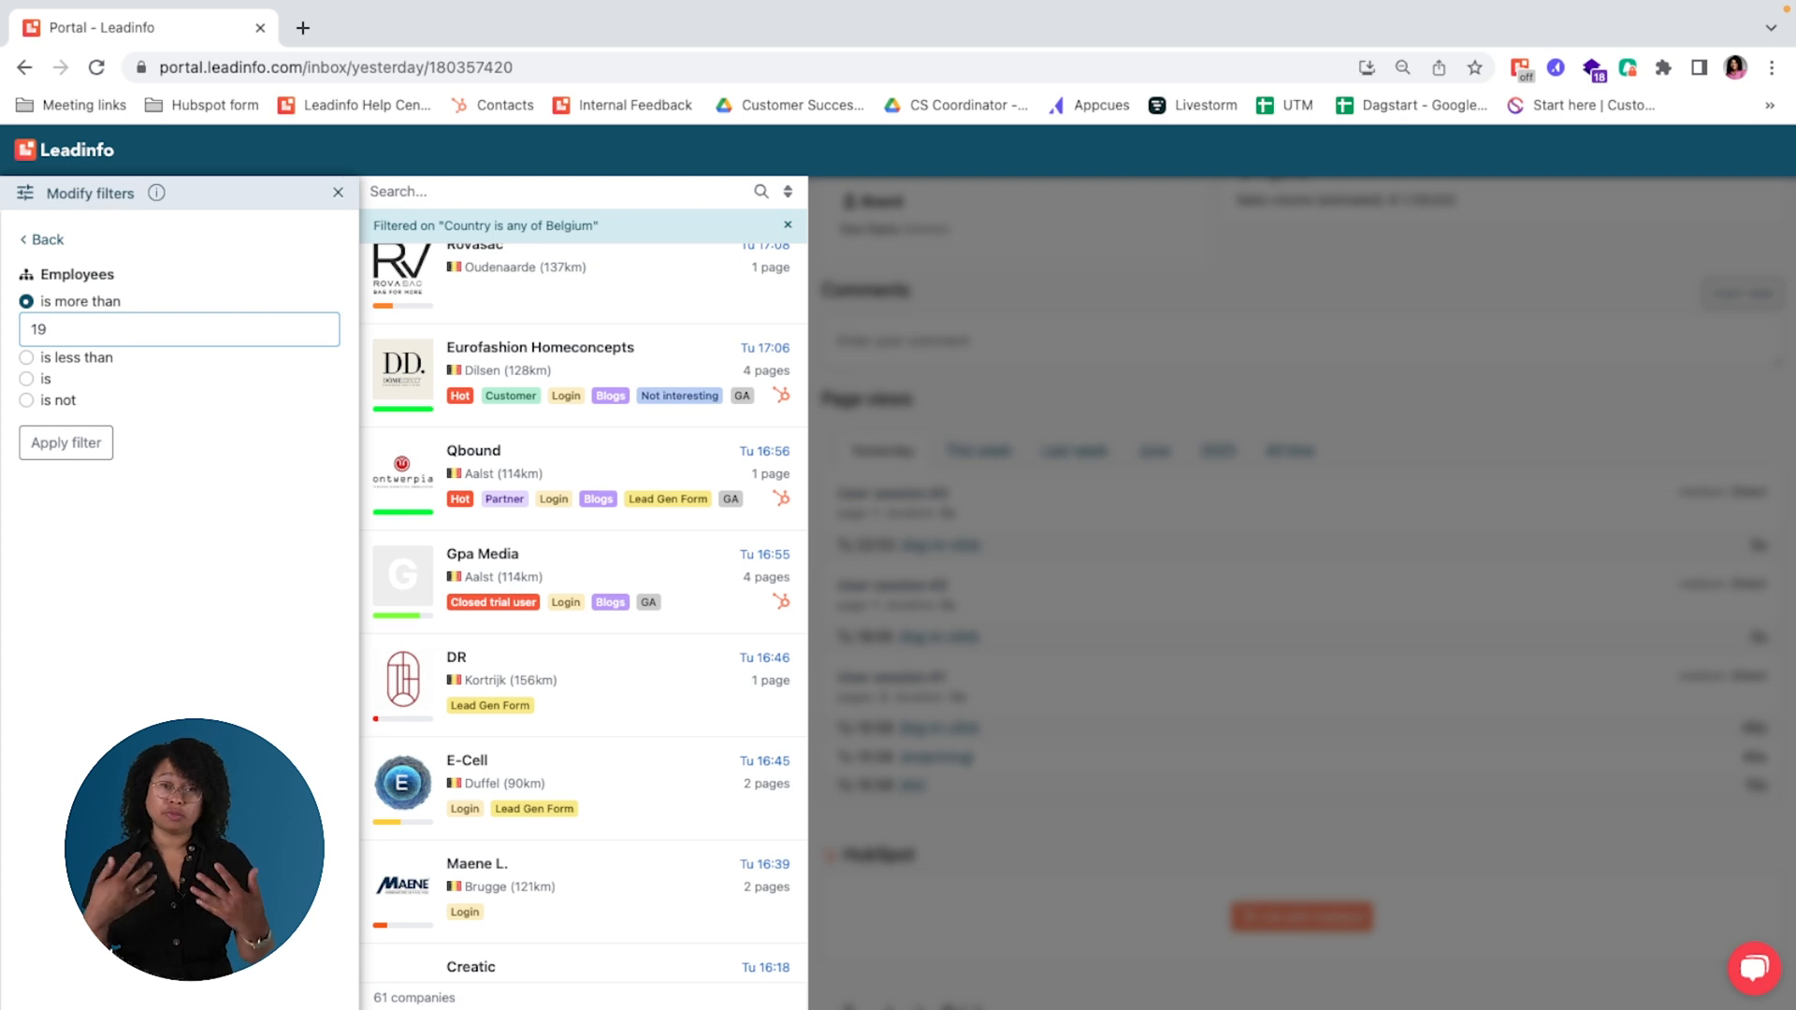
left_click(65, 445)
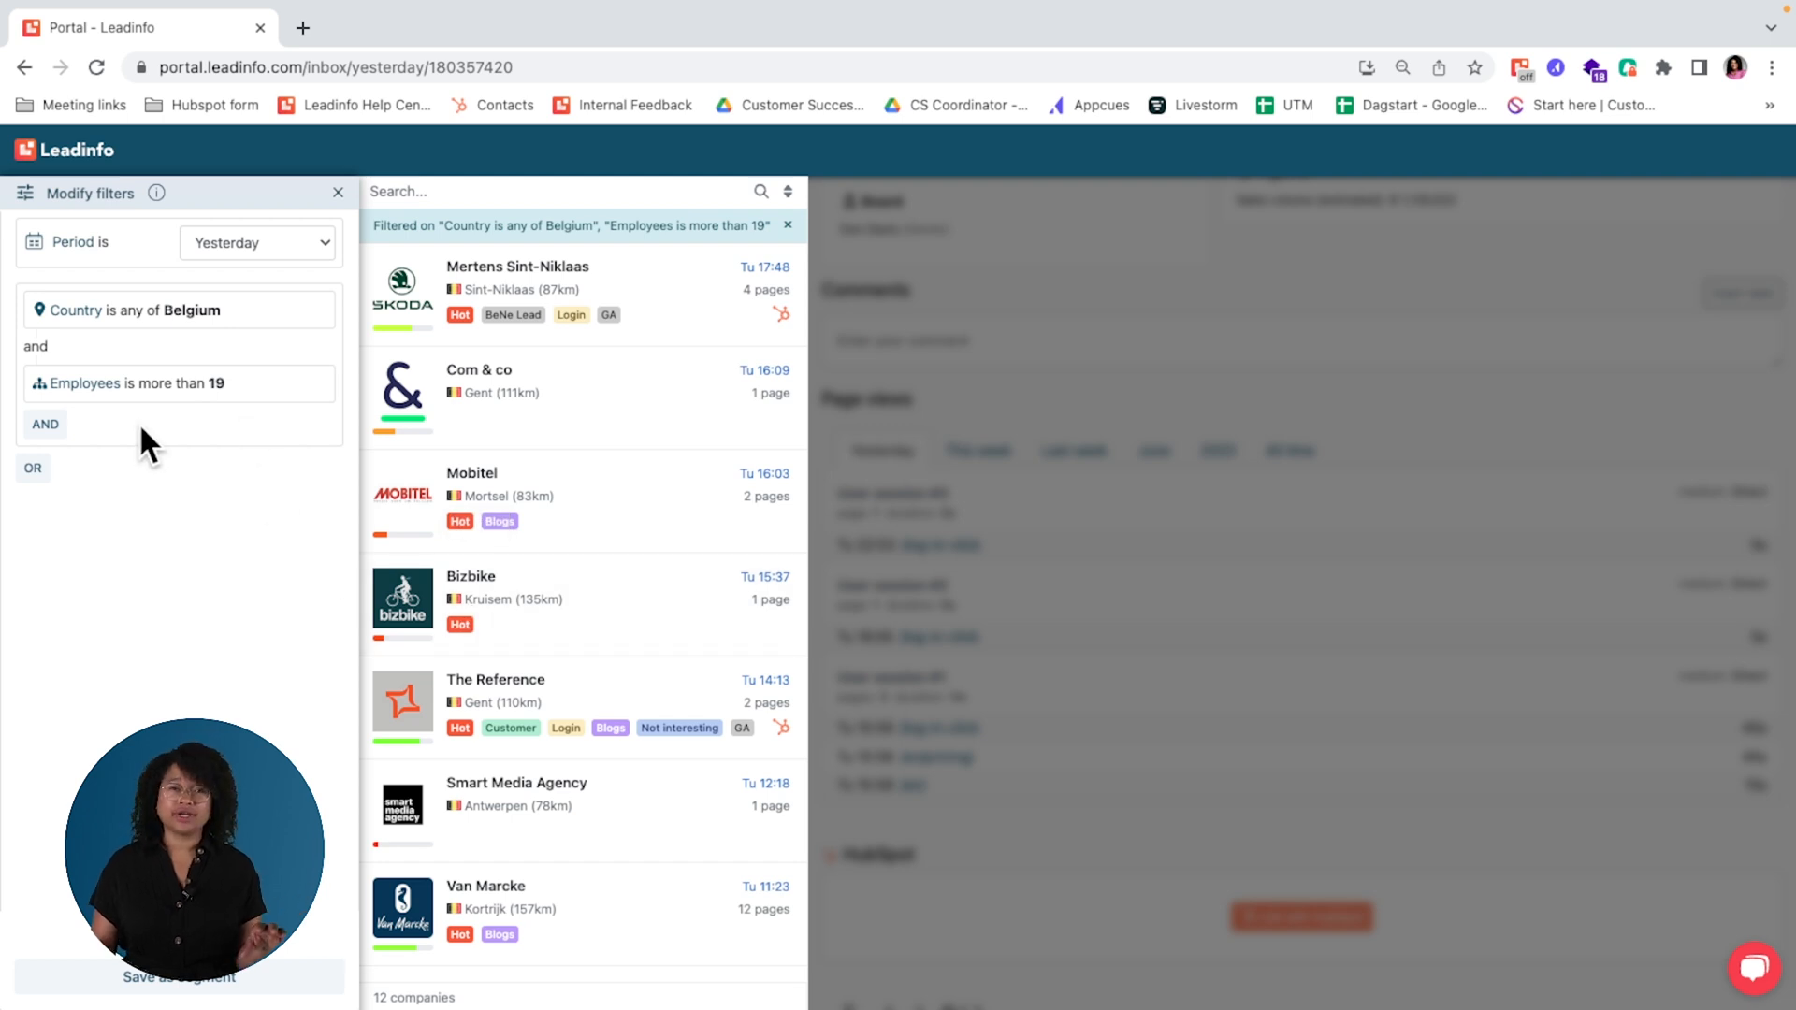
Step: Add an AND condition that the page URL contains "pricing" and remove the Belgium country condition from the filter
left_click(56, 435)
scroll(160, 653, "down", 10)
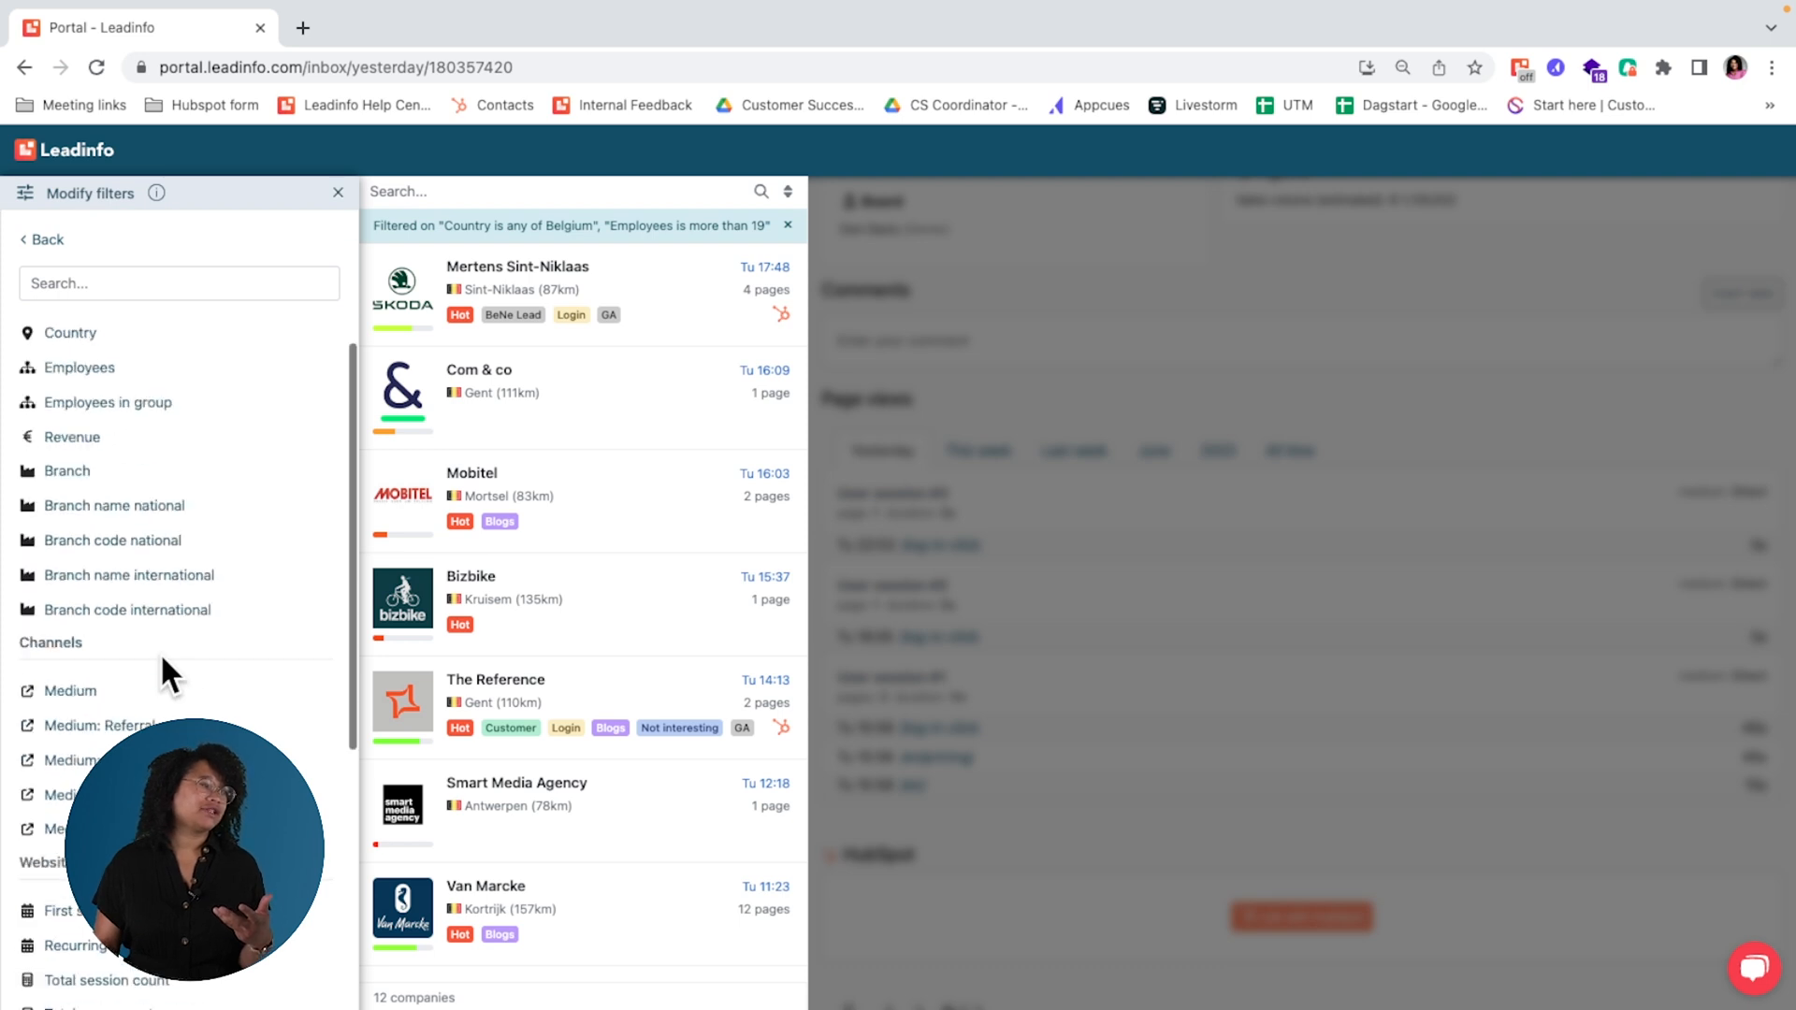
scroll(160, 653, "up", 3)
scroll(160, 653, "up", 2)
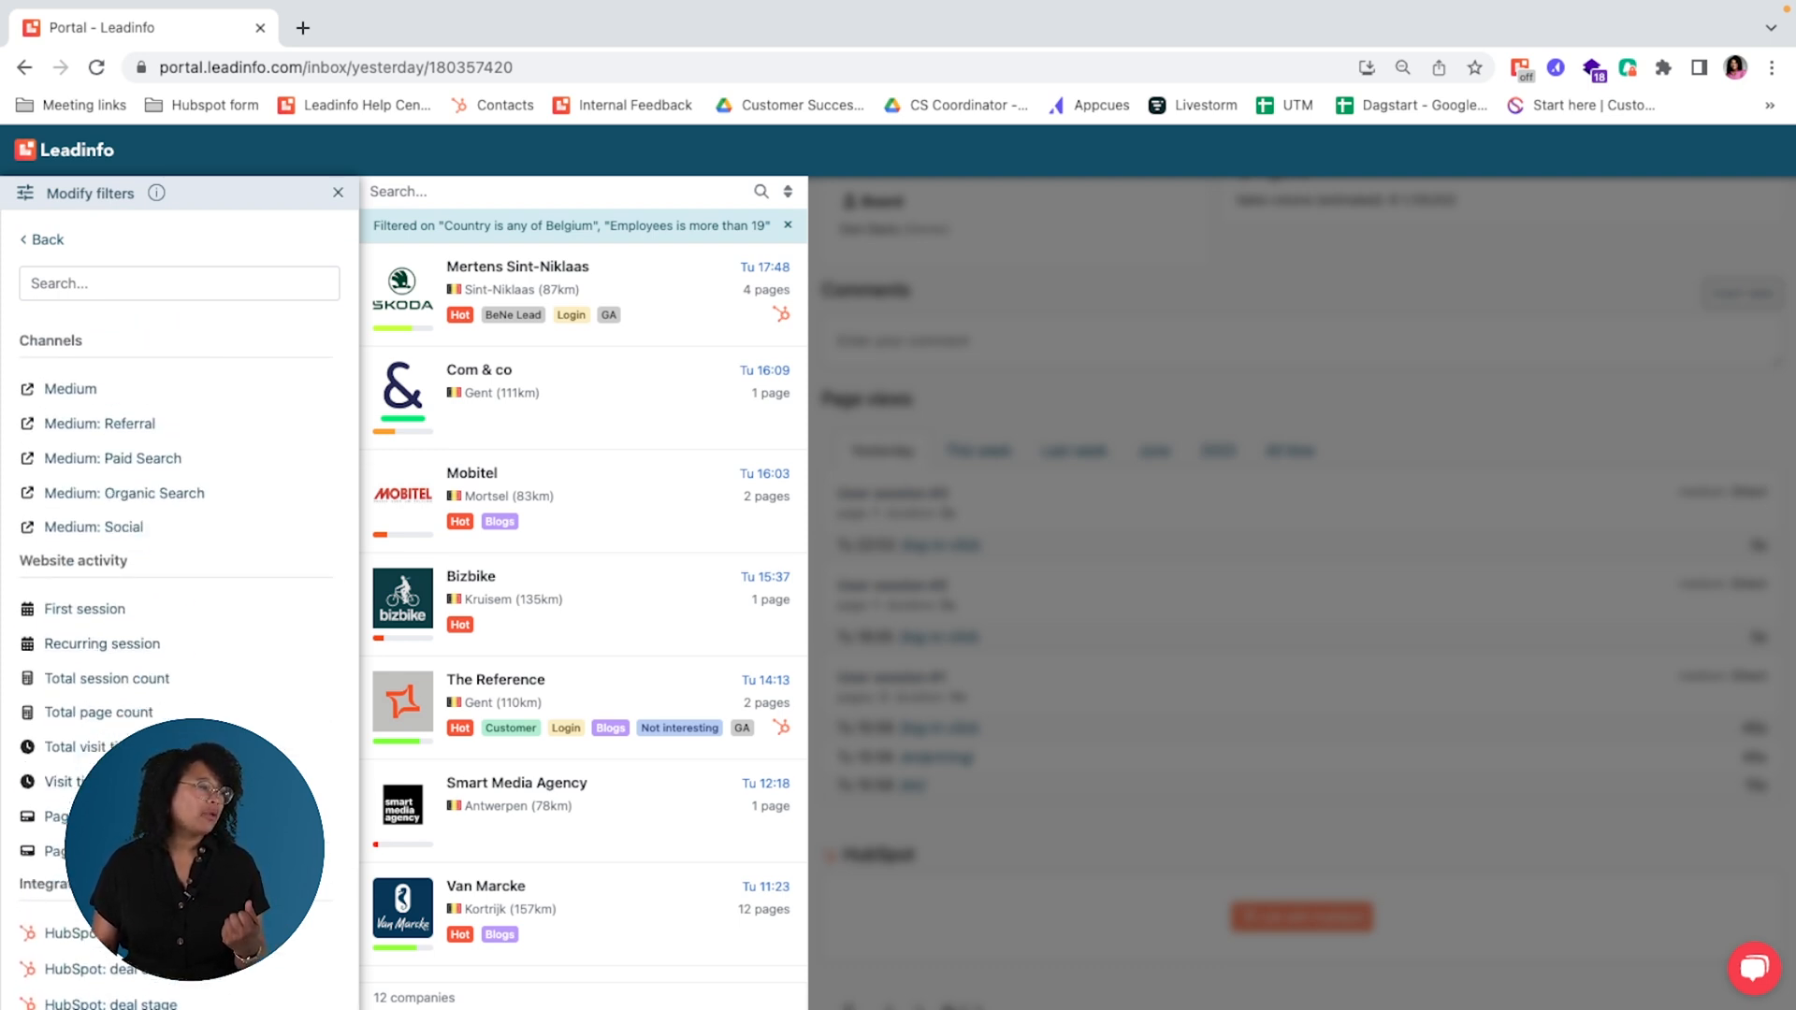
left_click(82, 816)
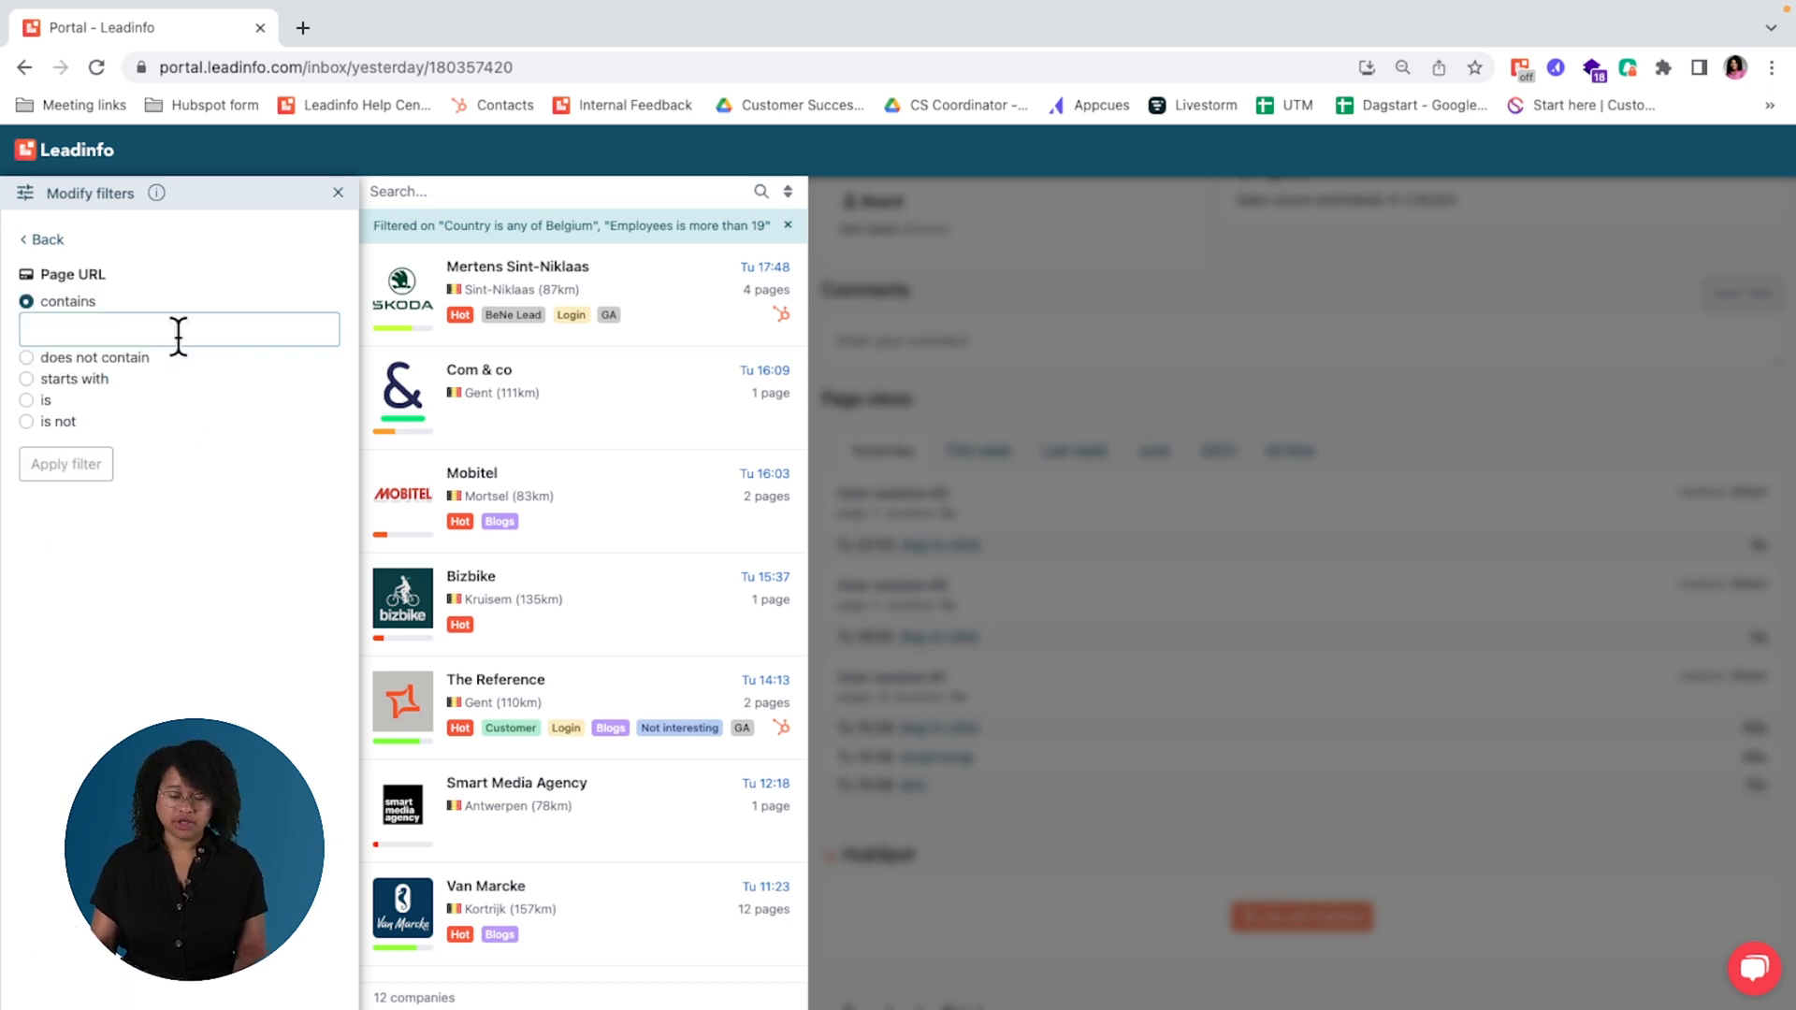
type("pricing")
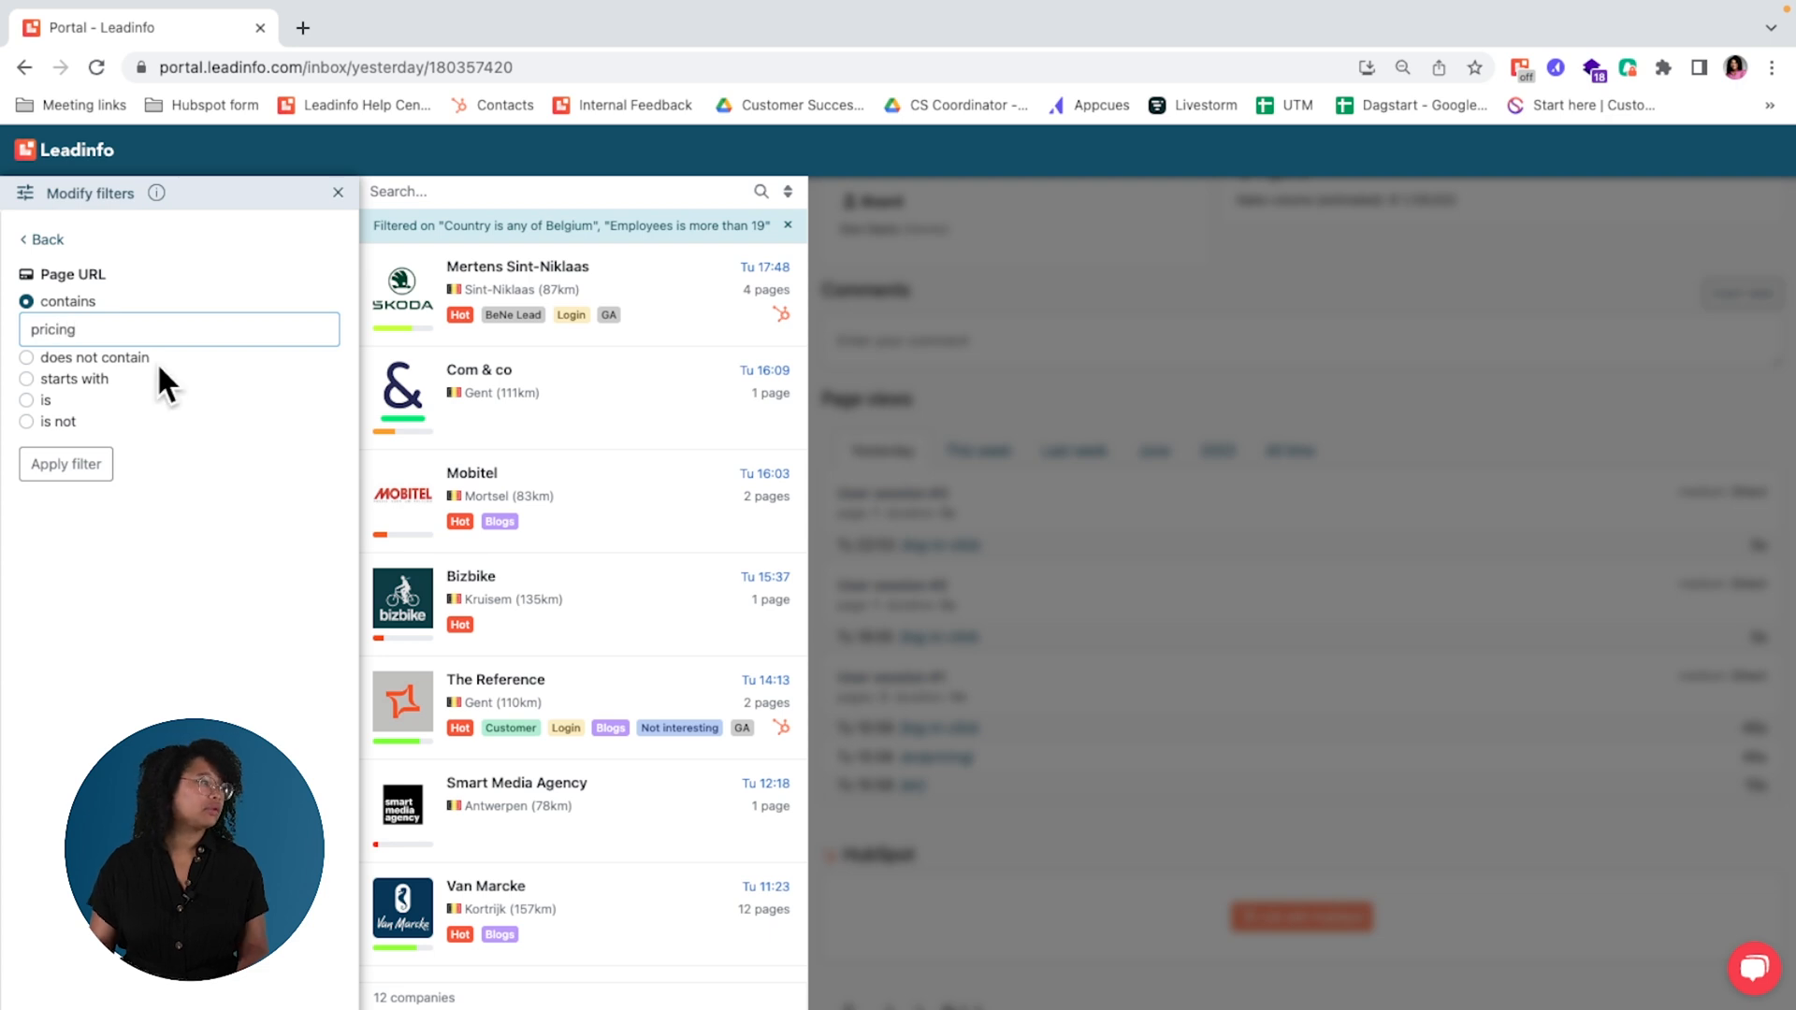
left_click(59, 467)
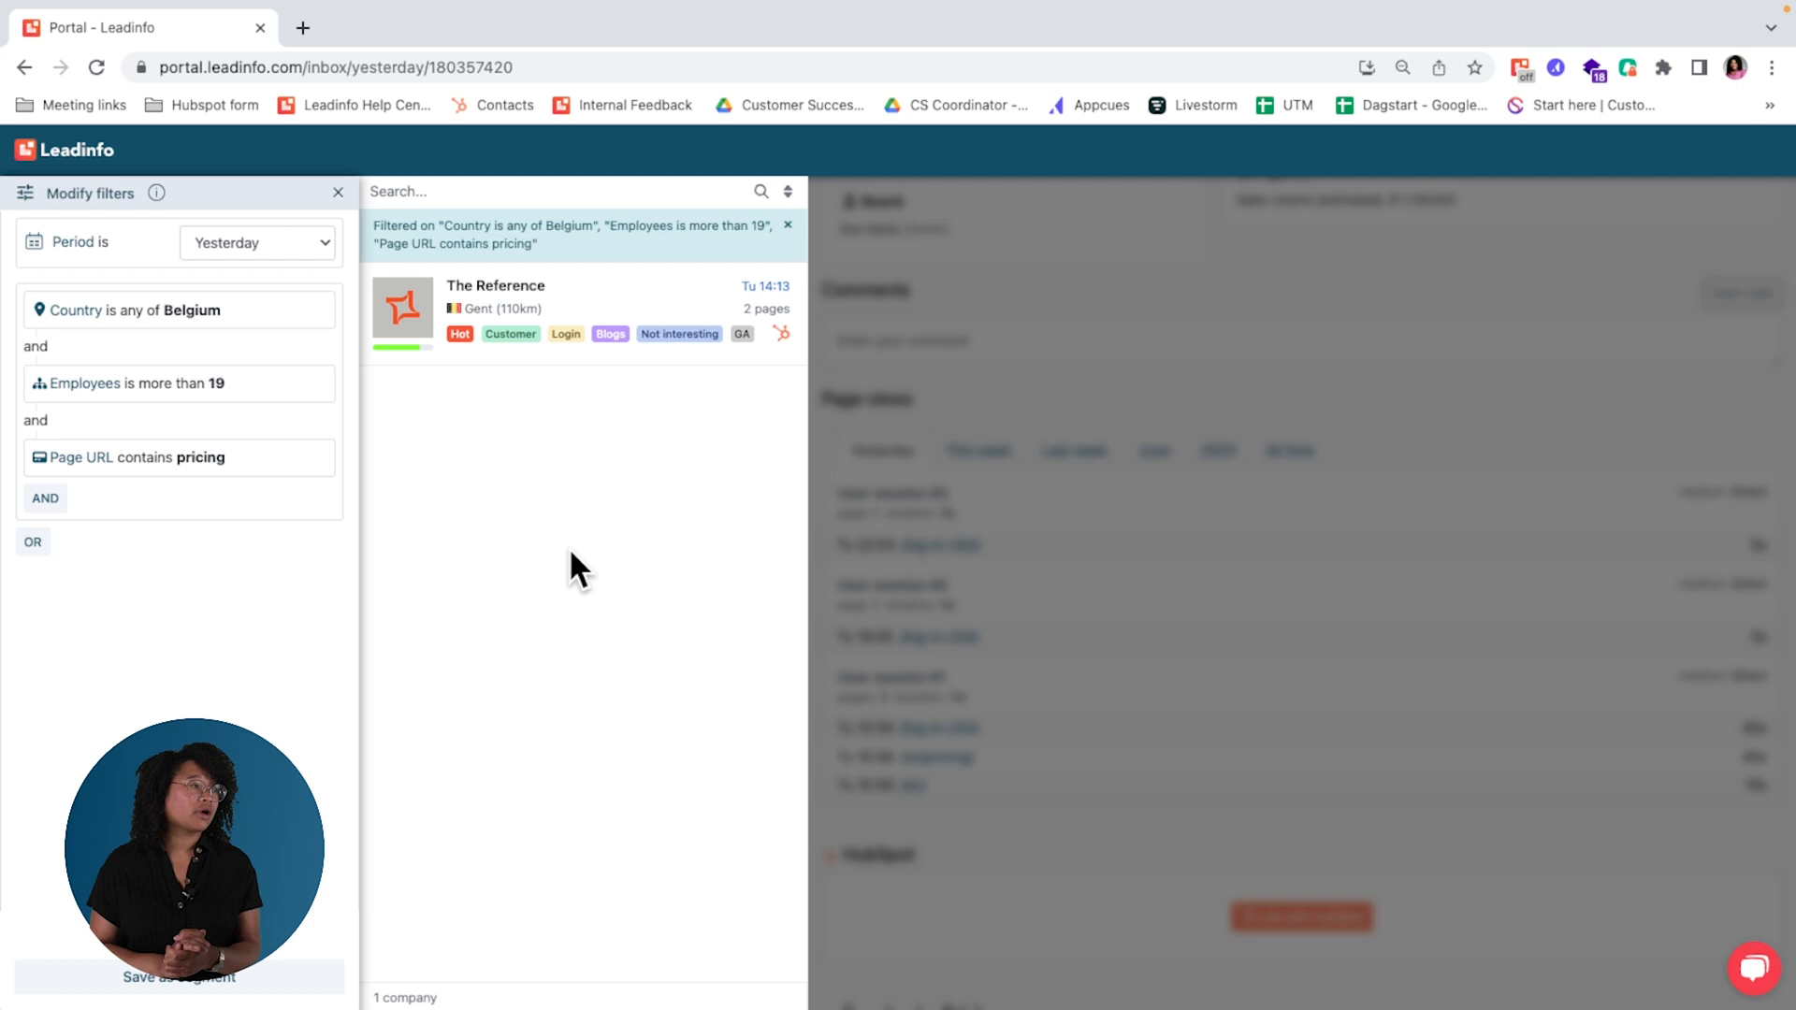
mouse_move(312, 308)
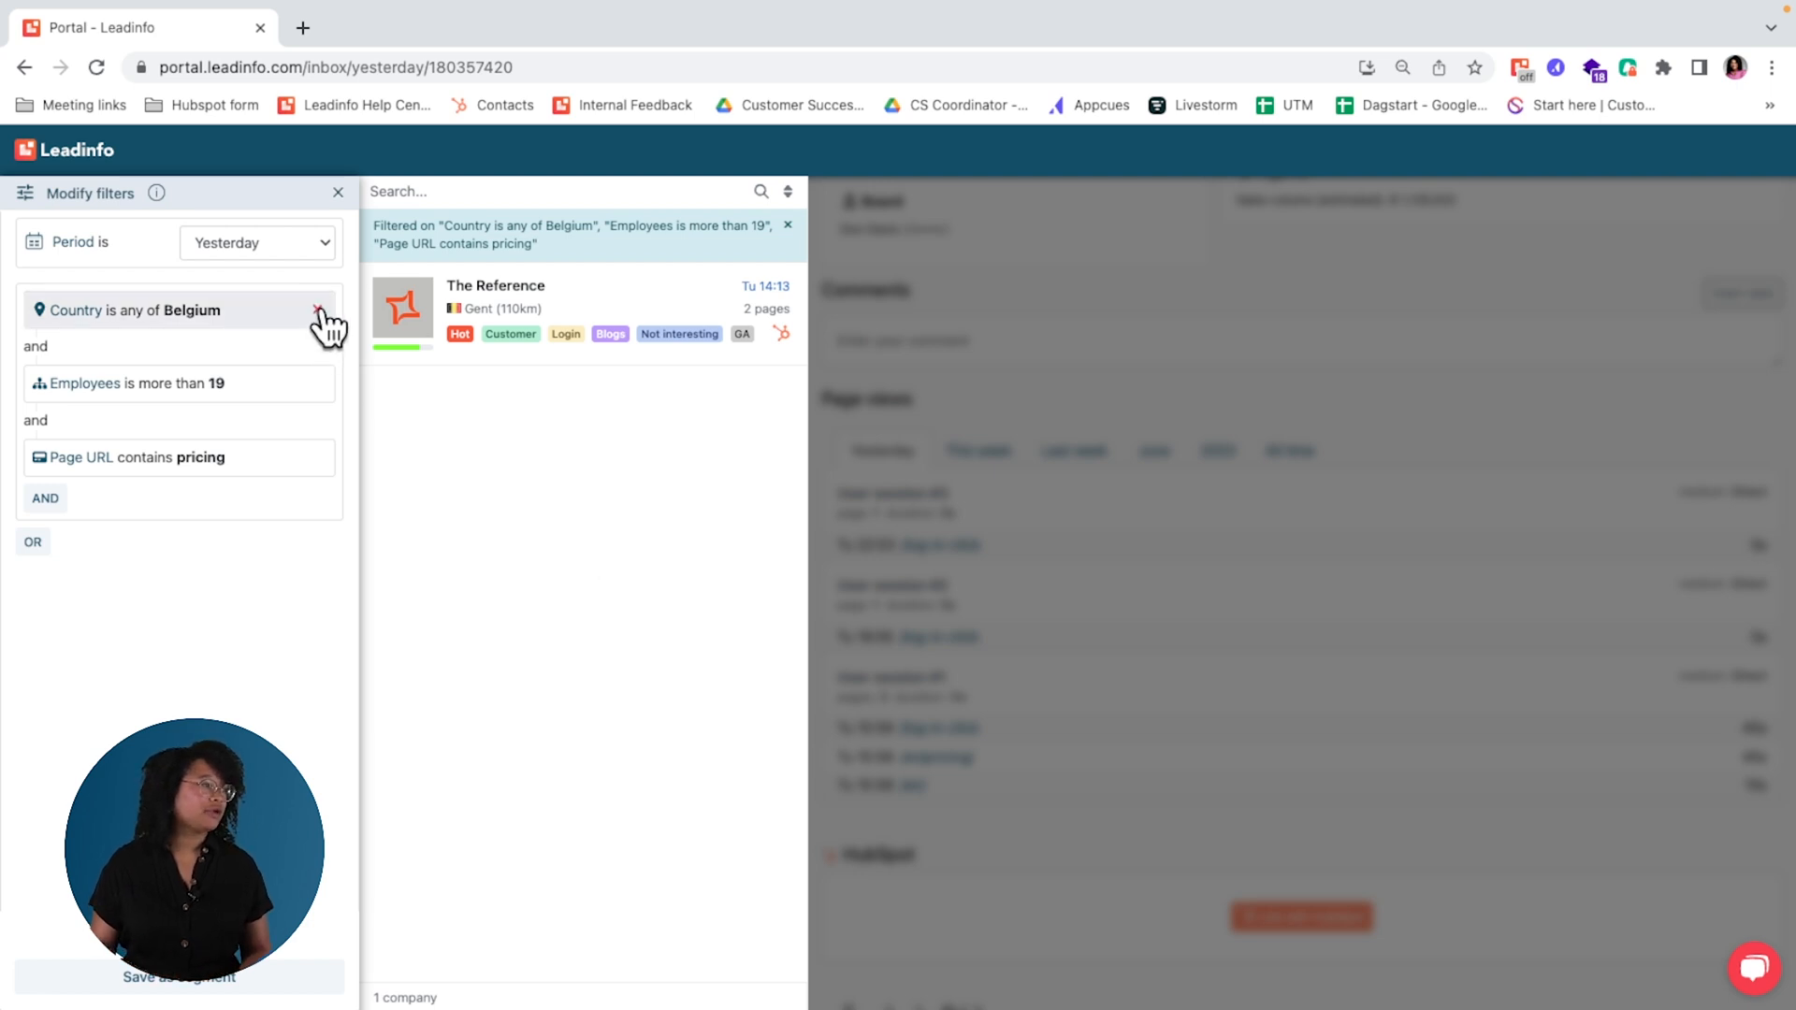
left_click(318, 310)
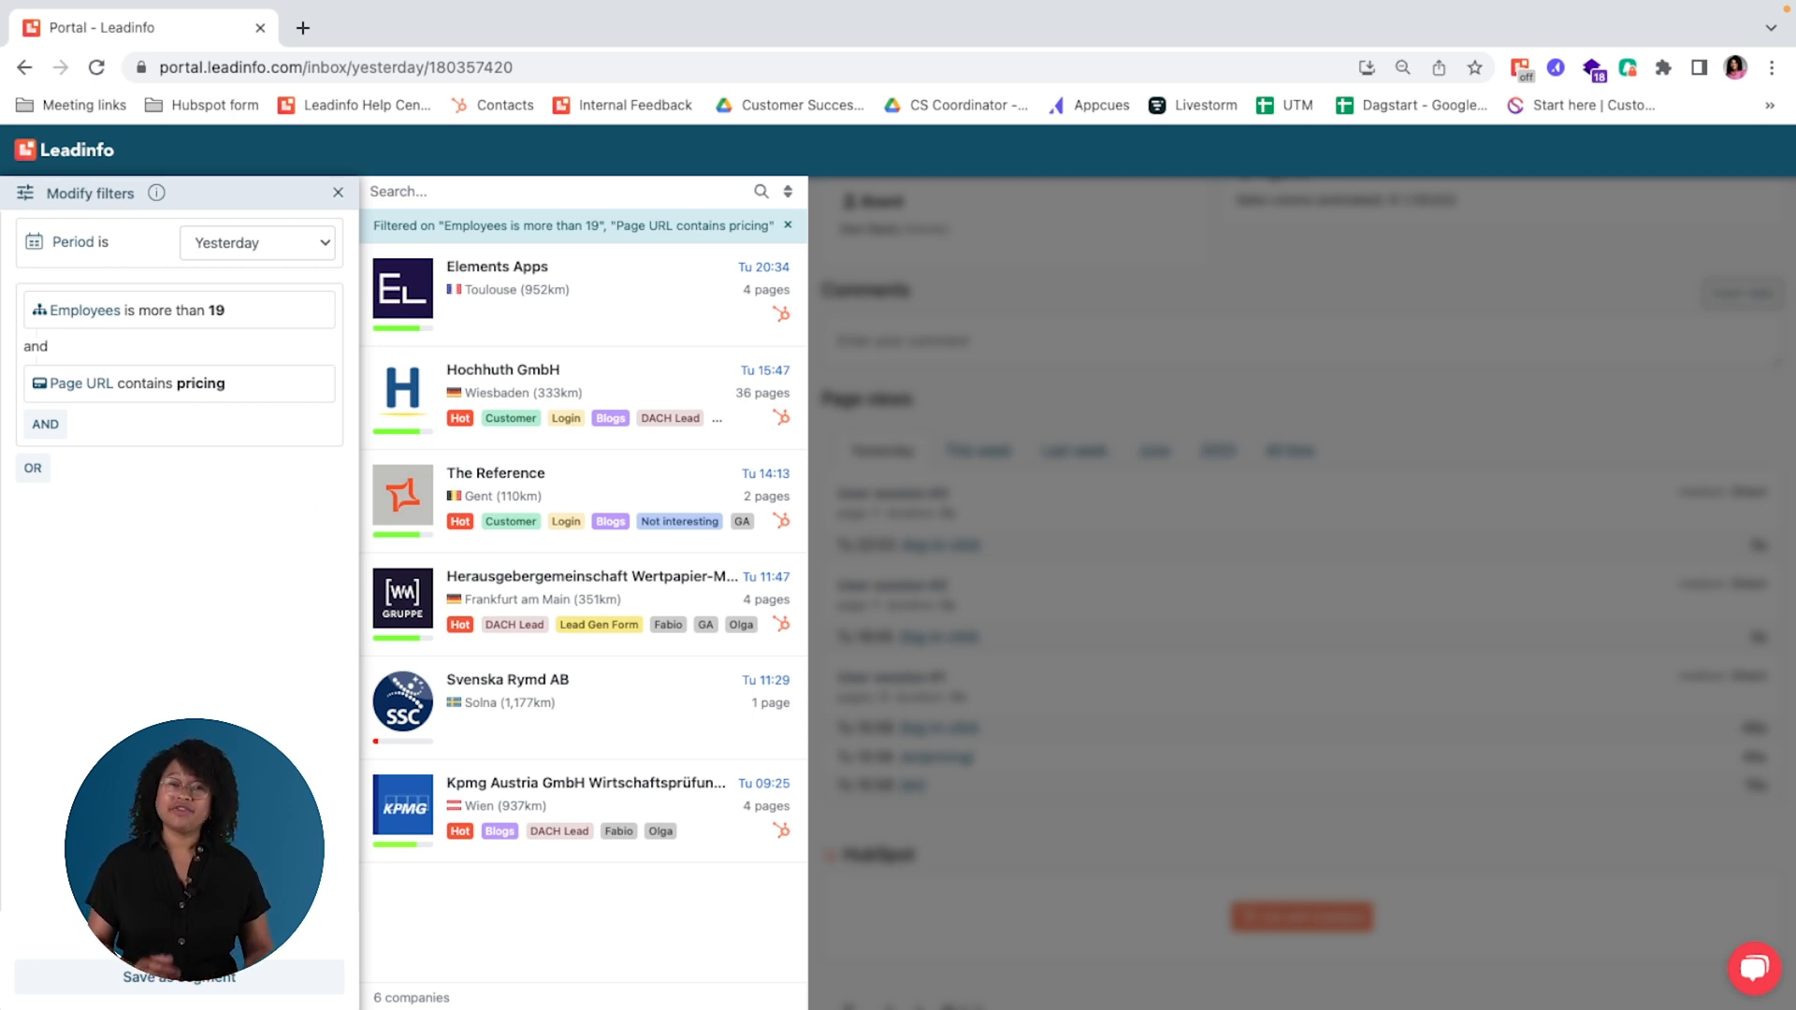
Step: Save the filter as a segment named "Pricing Leads" shared with everyone in the team, and expand the full segments list
left_click(227, 982)
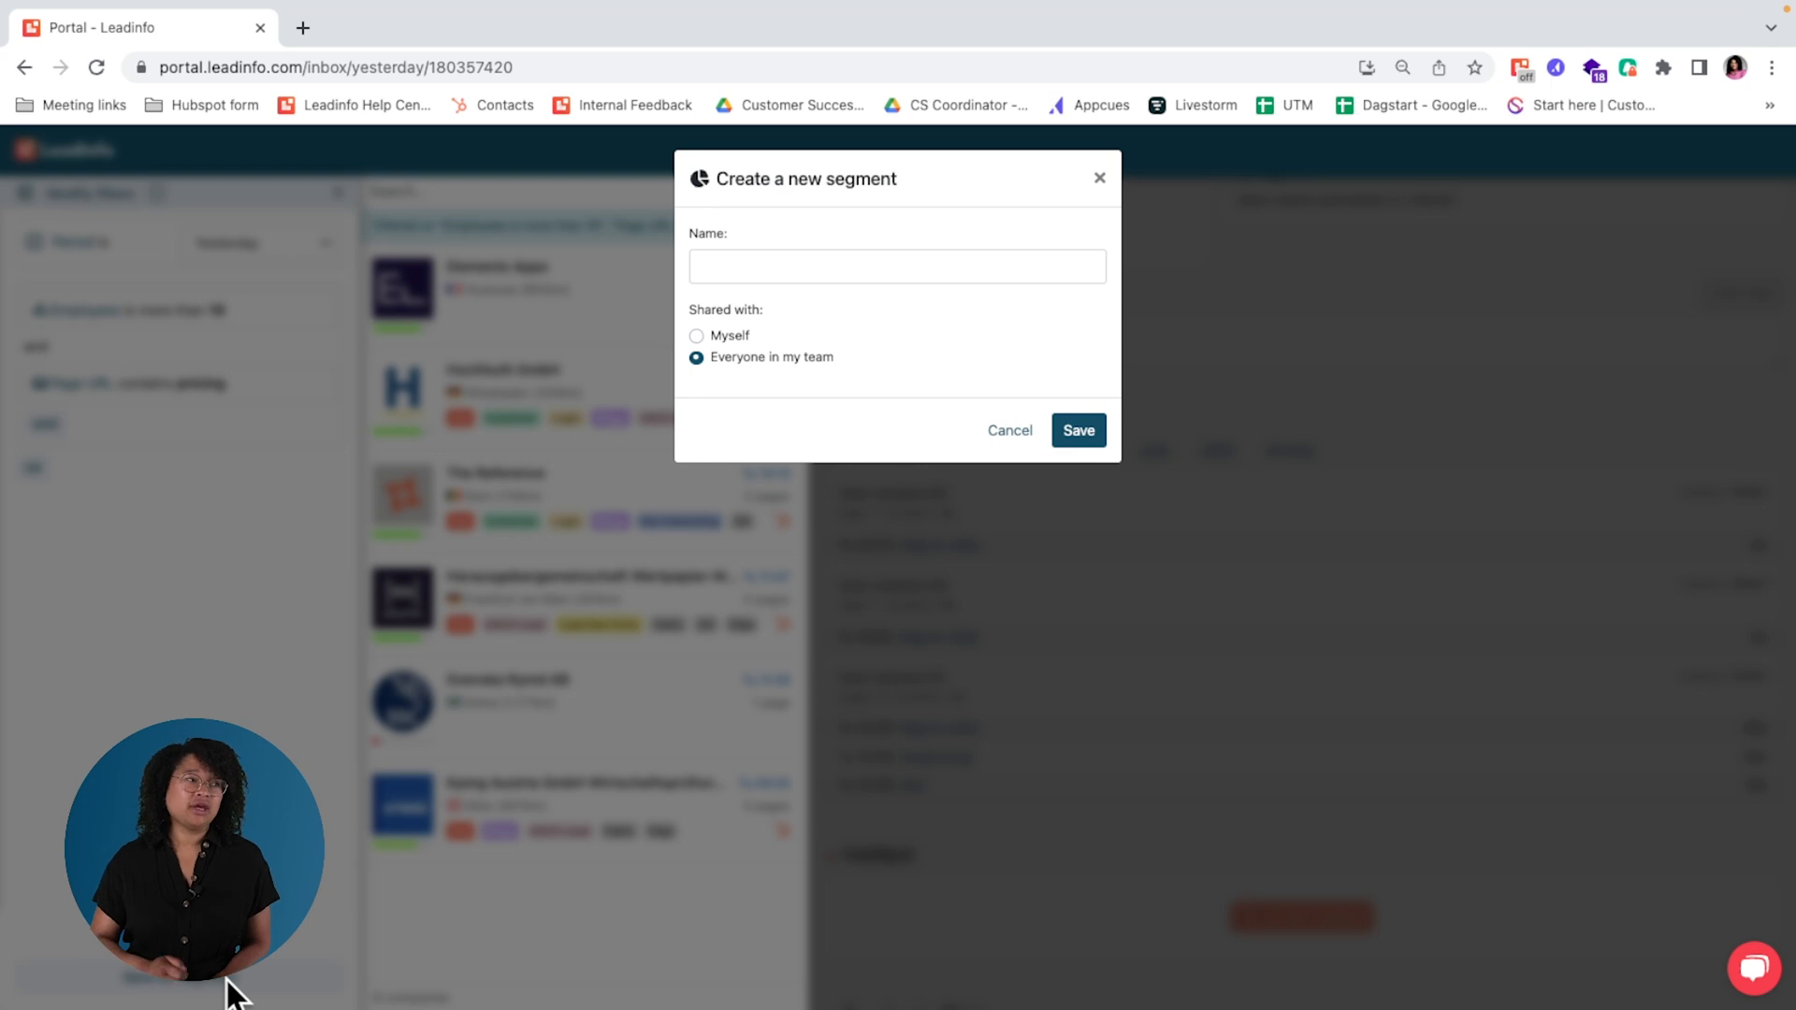
left_click(766, 268)
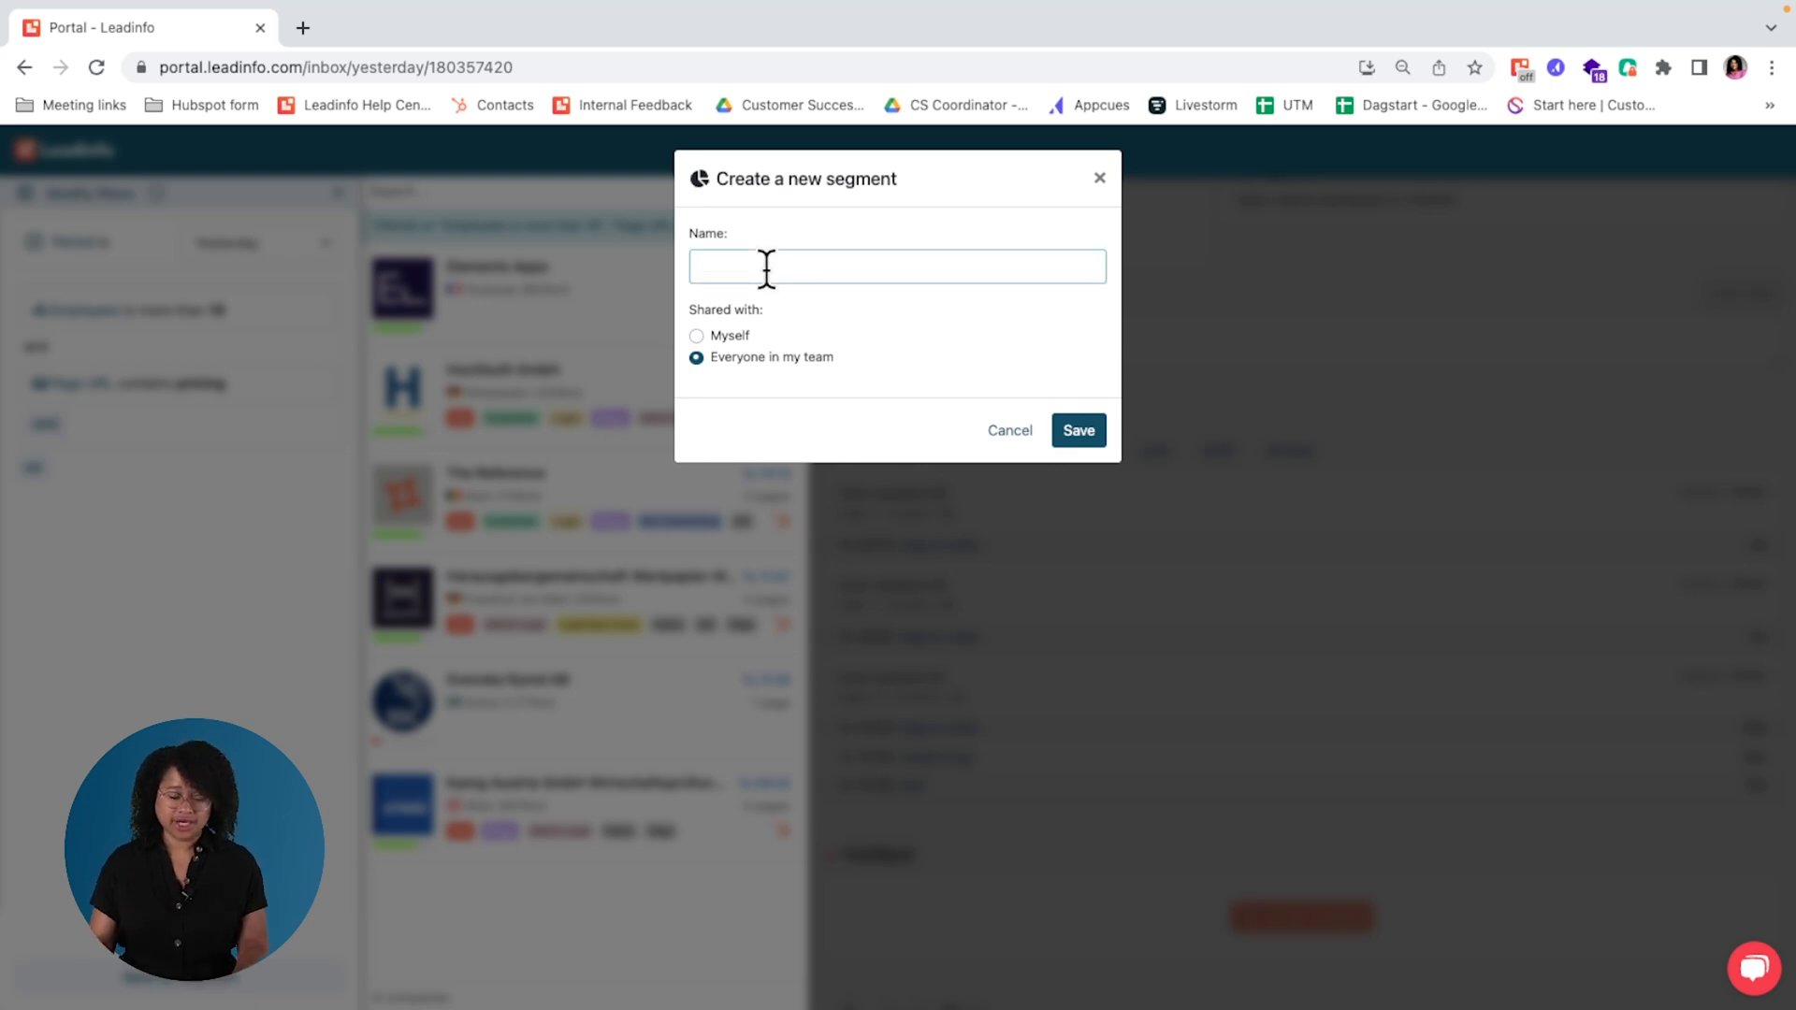
type("Pricing Leads")
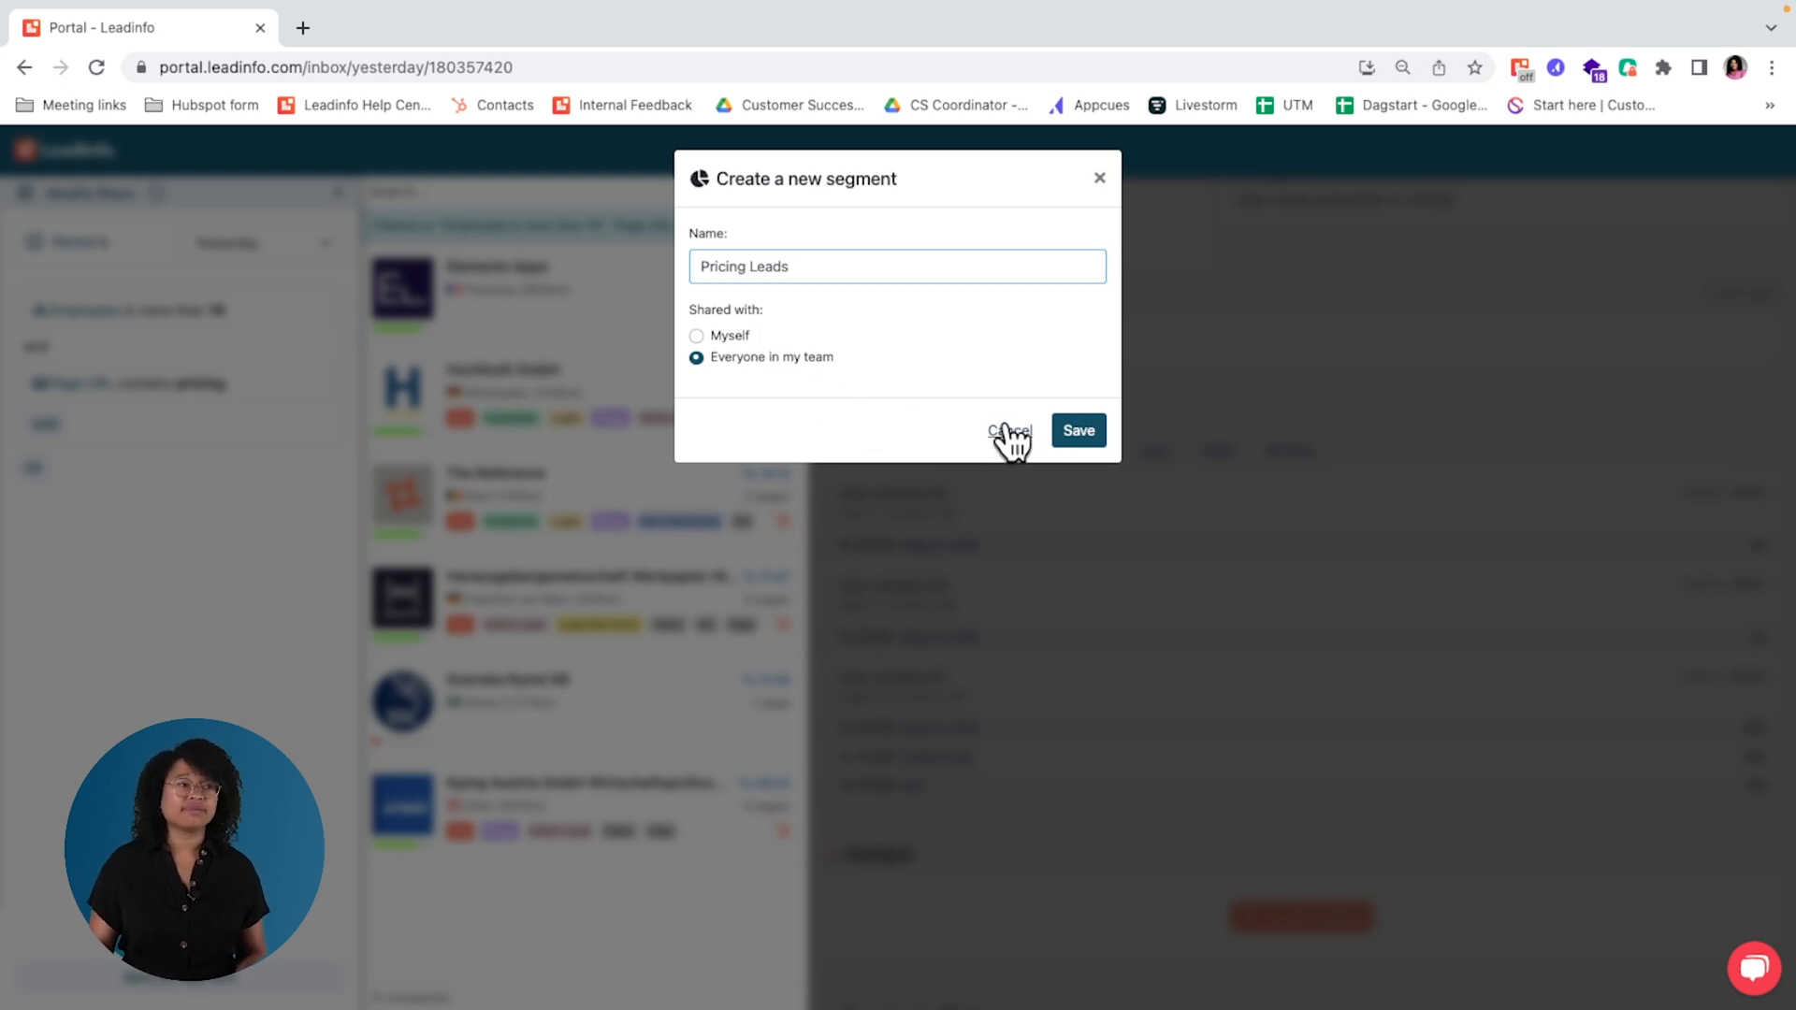
left_click(1079, 432)
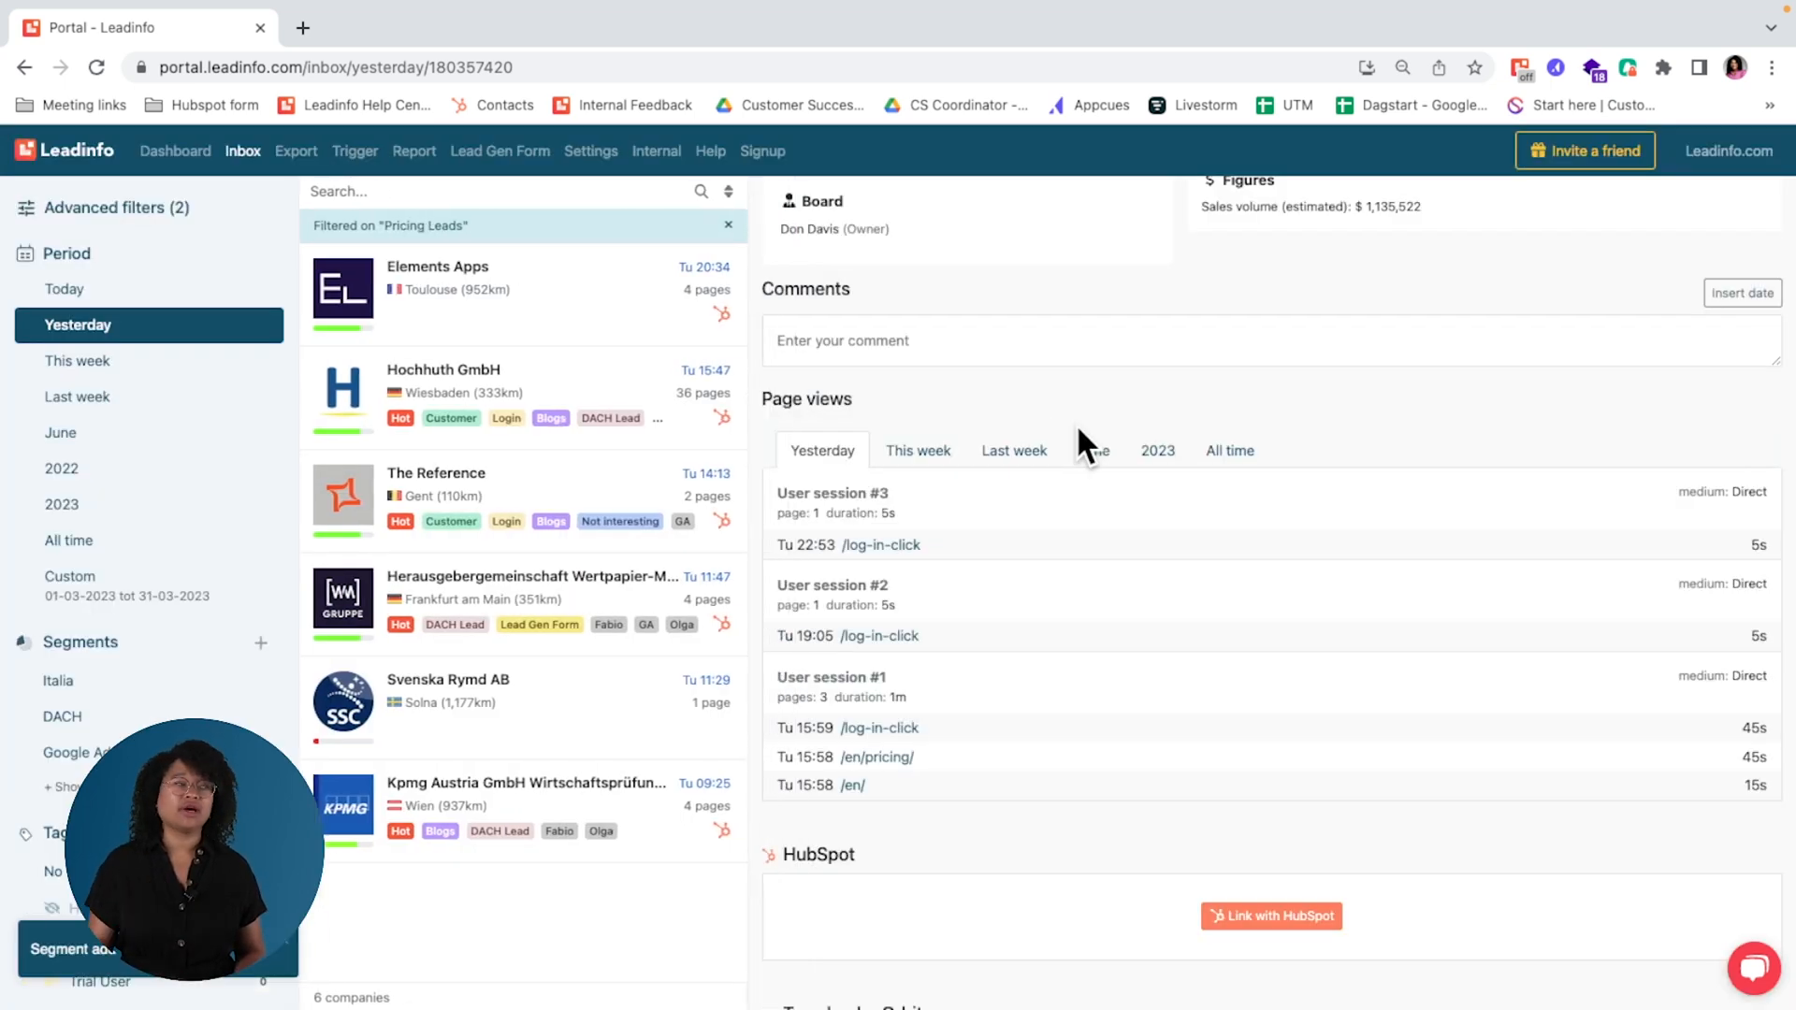
left_click(60, 786)
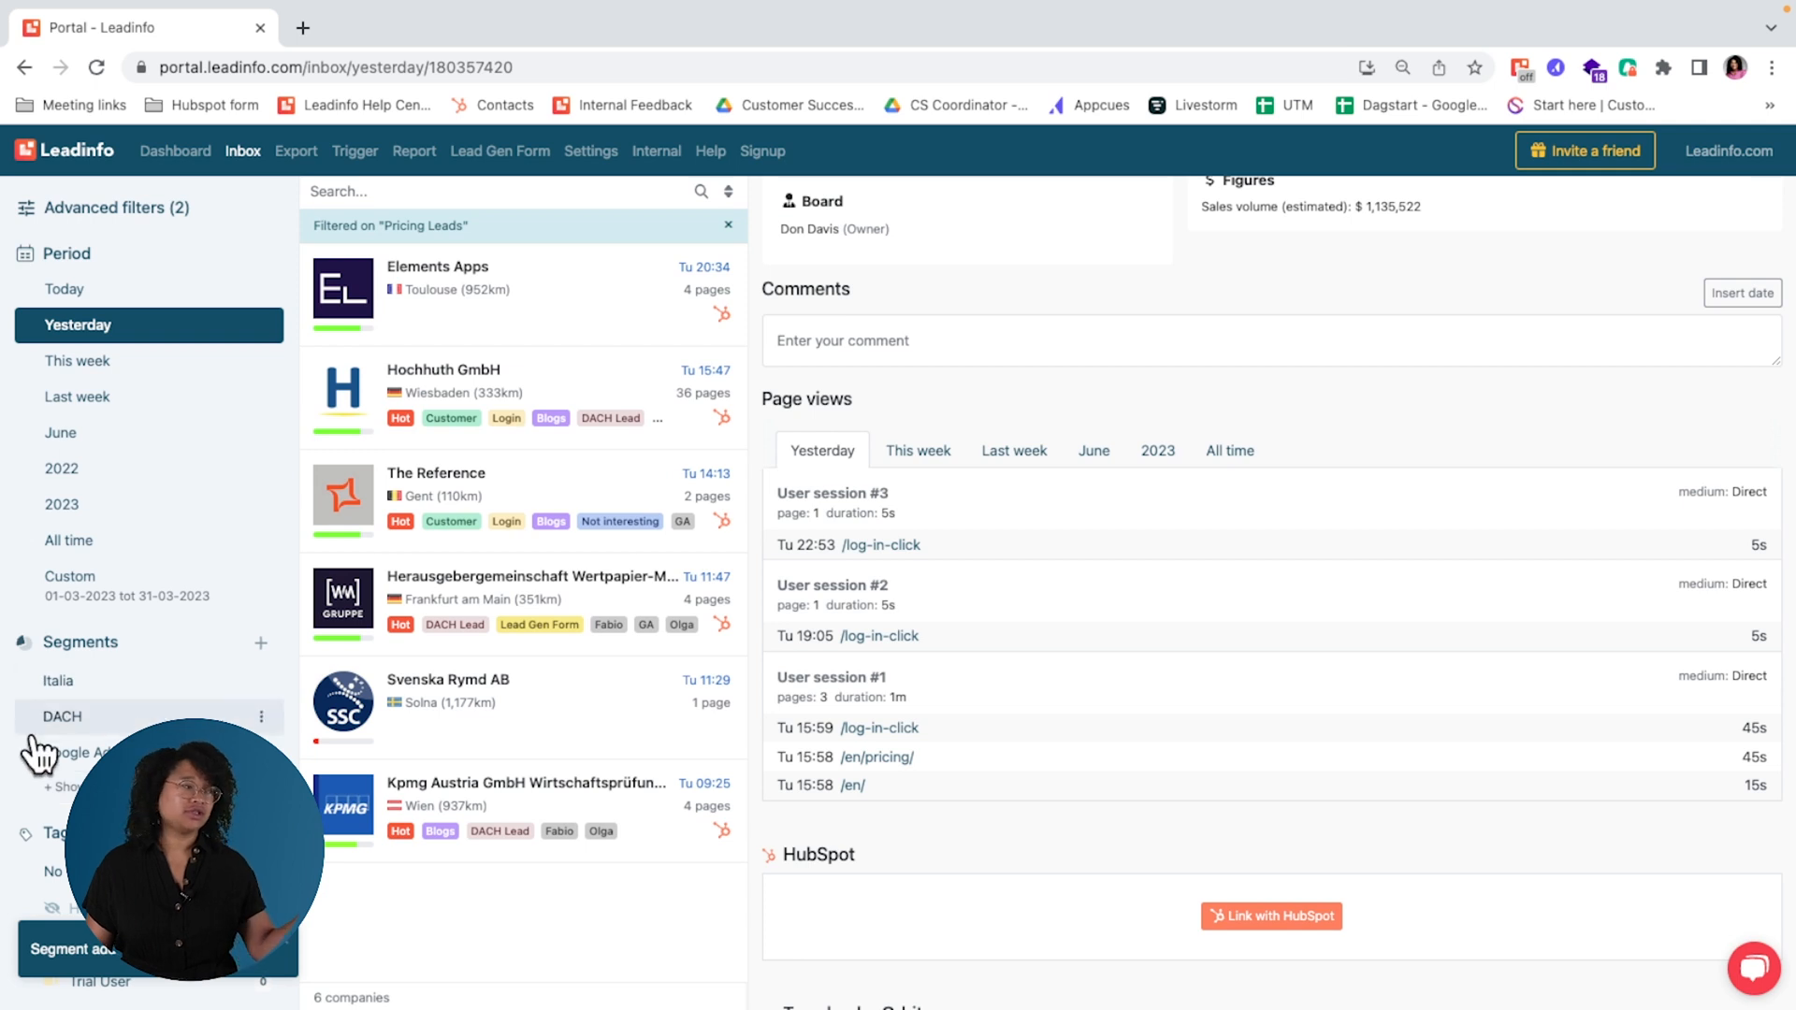
scroll(116, 737, "down", 5)
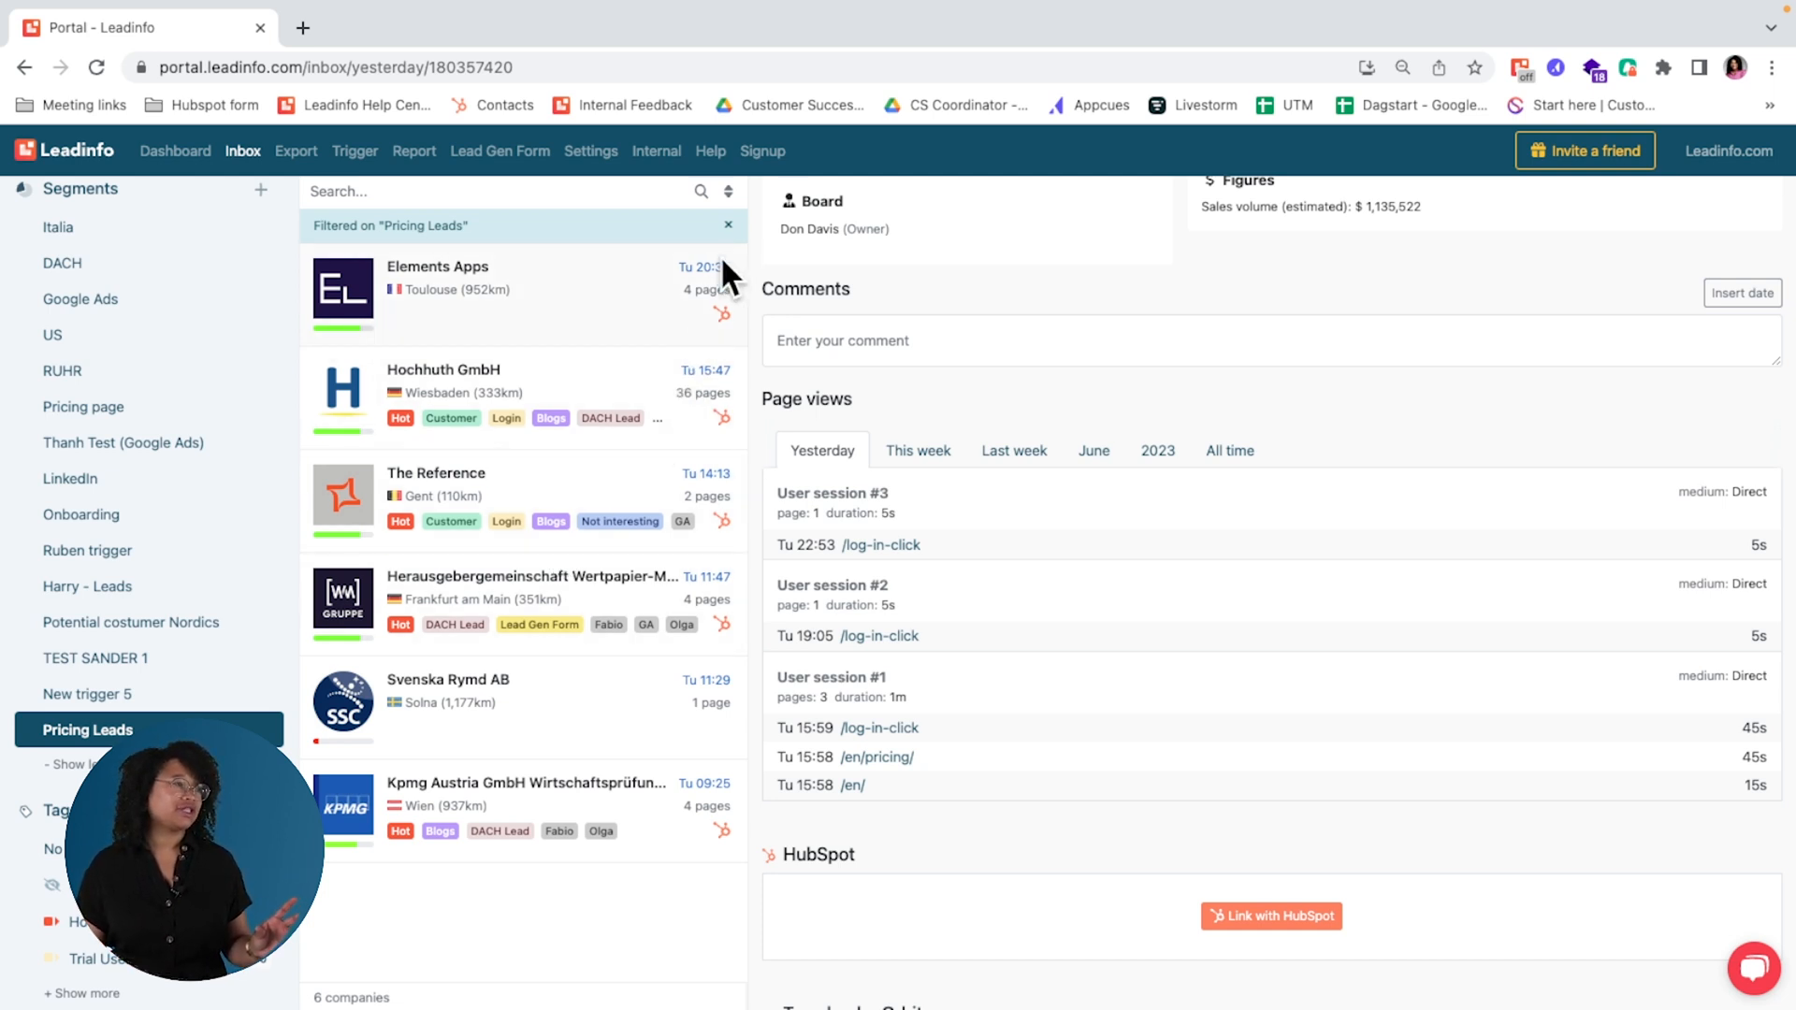
Step: Open the Kpmg Austria company profile and add a new "follow-up" tag to it
left_click(558, 805)
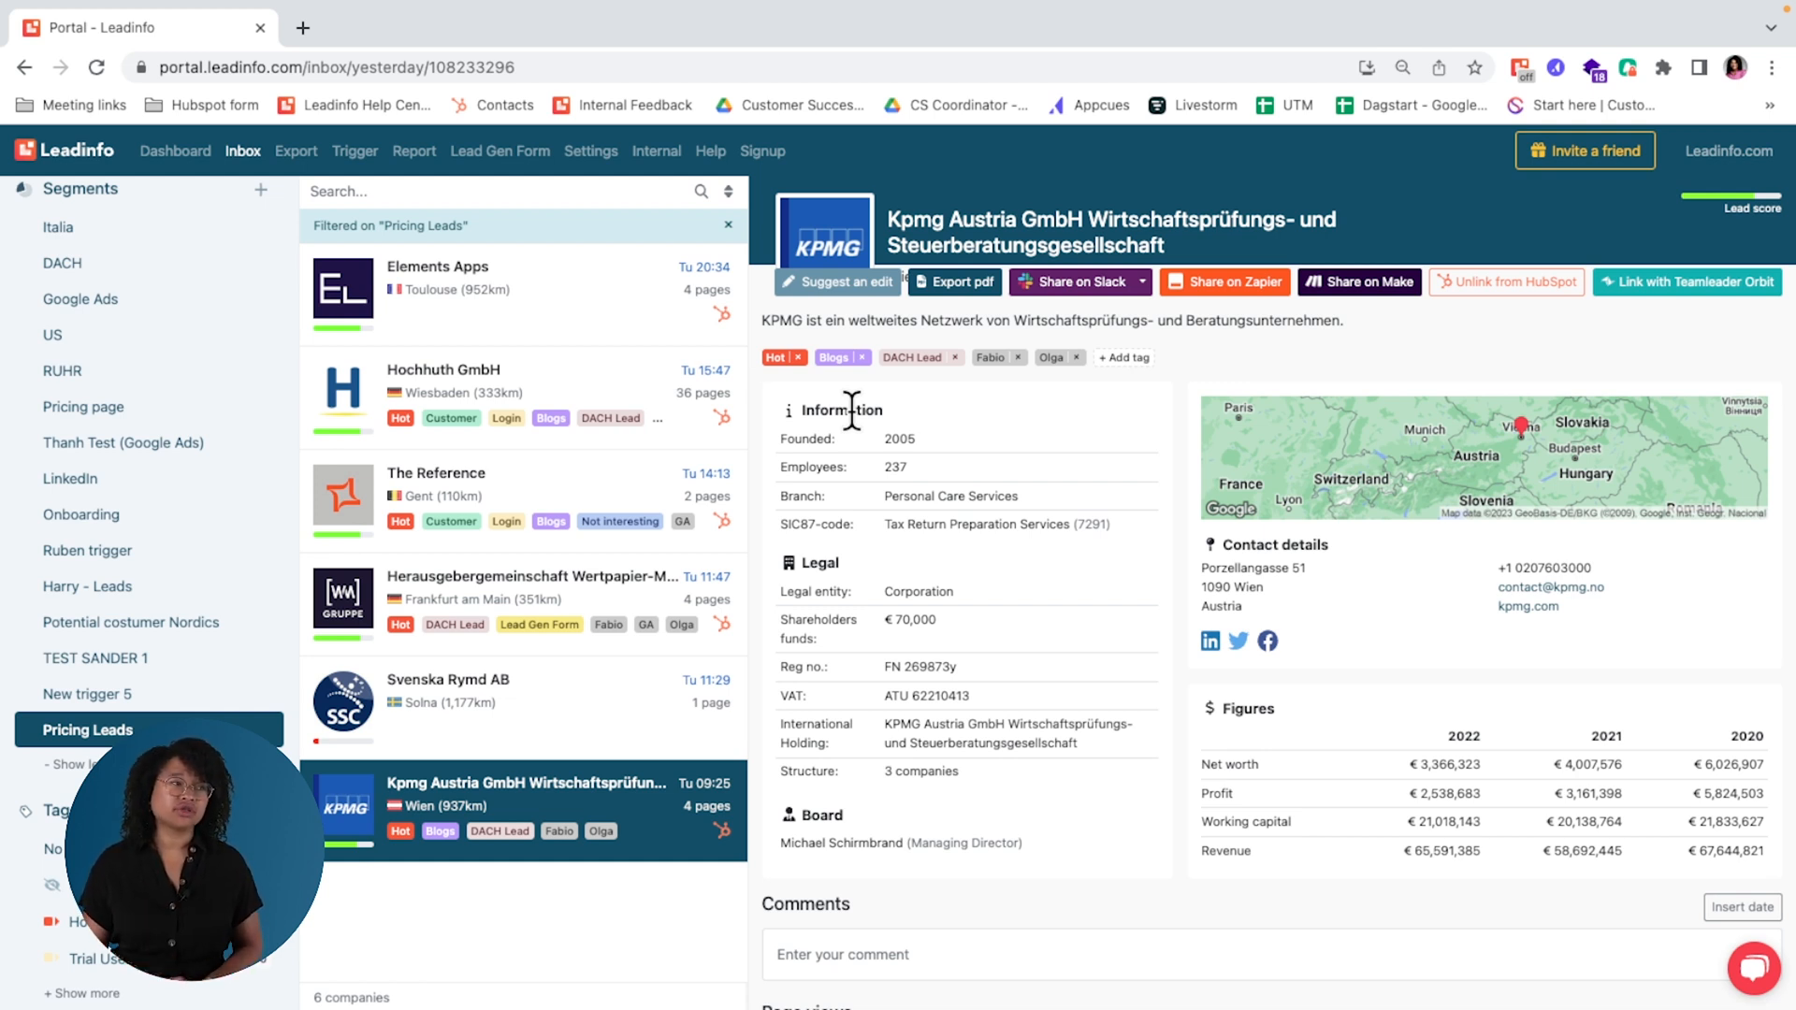
left_click(1116, 360)
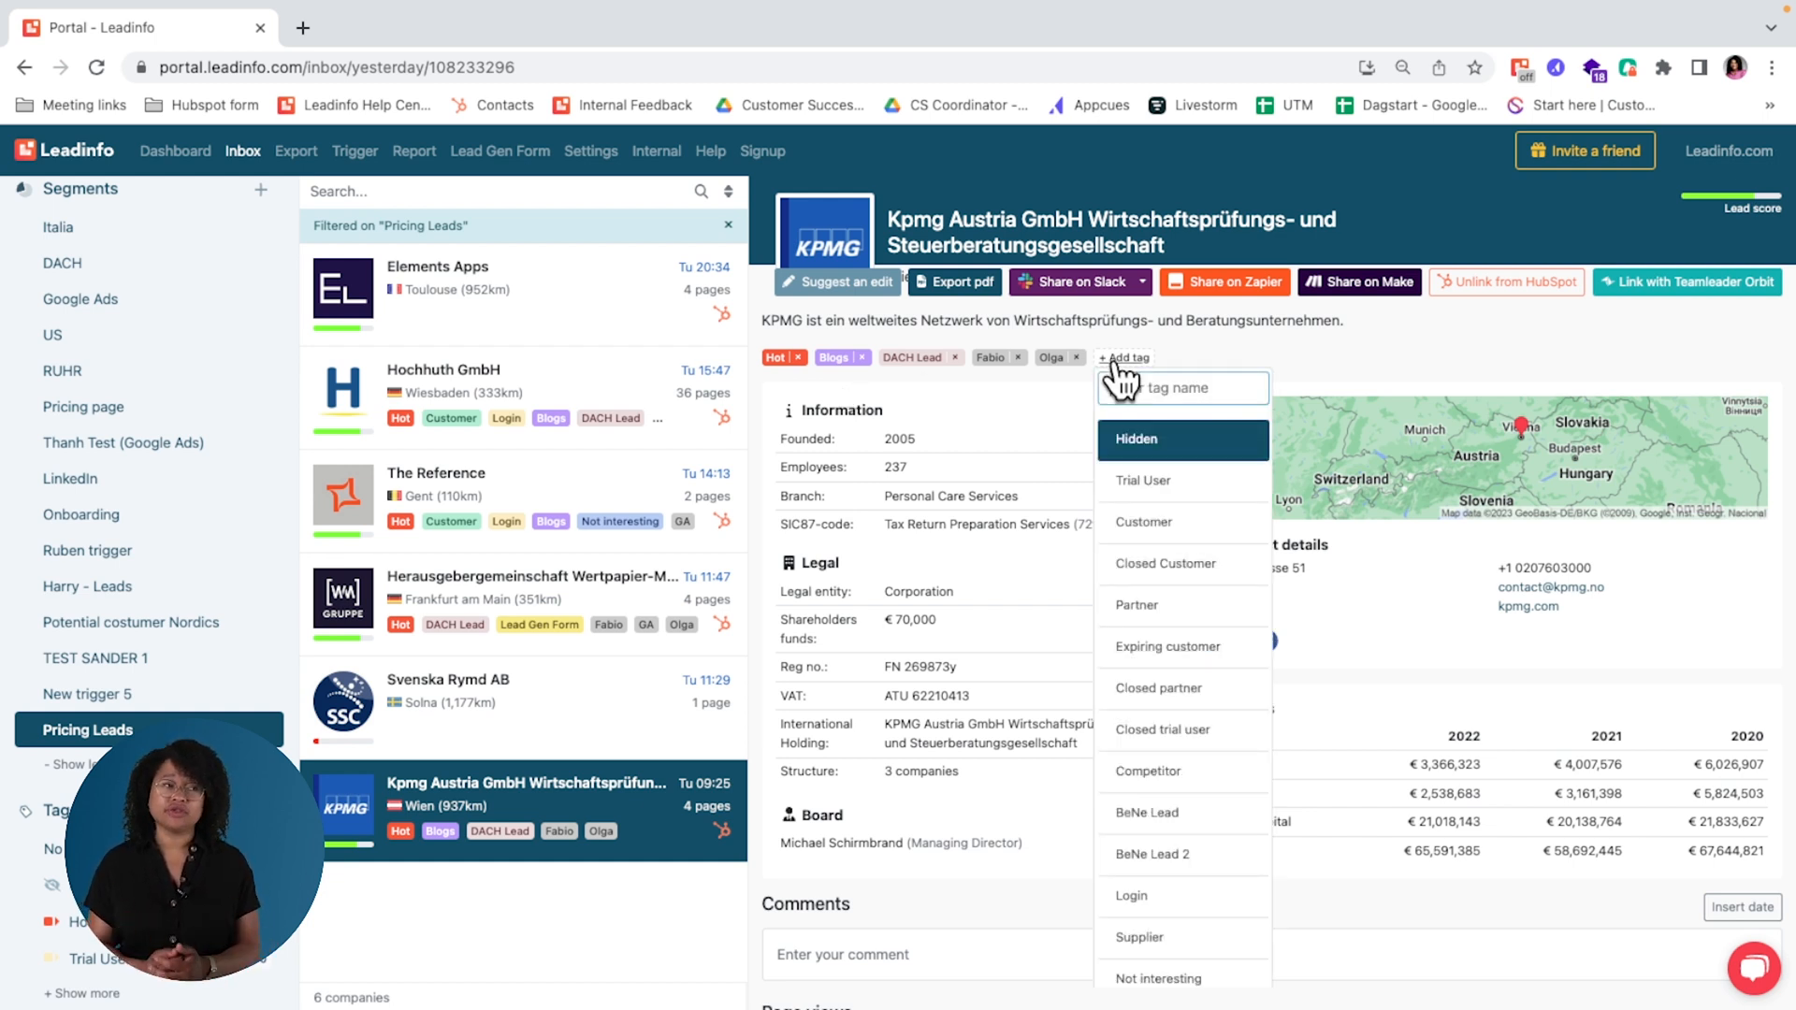
type("follow-up")
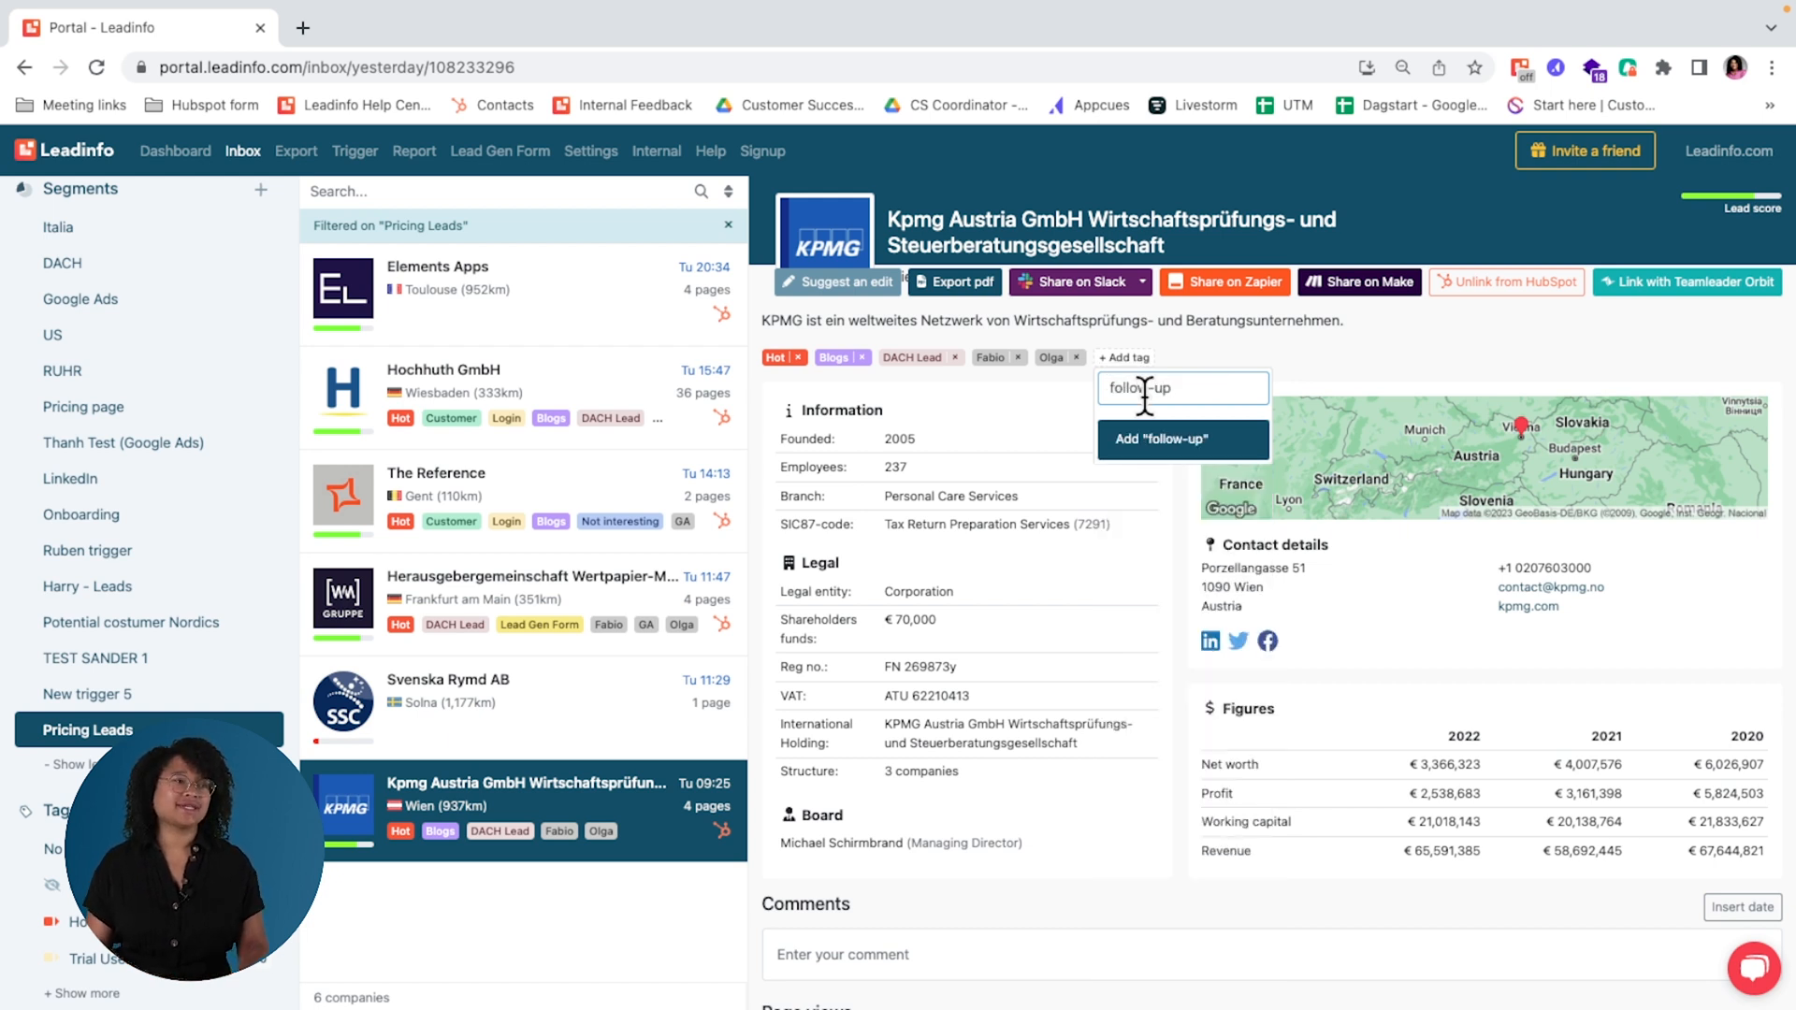
left_click(1162, 448)
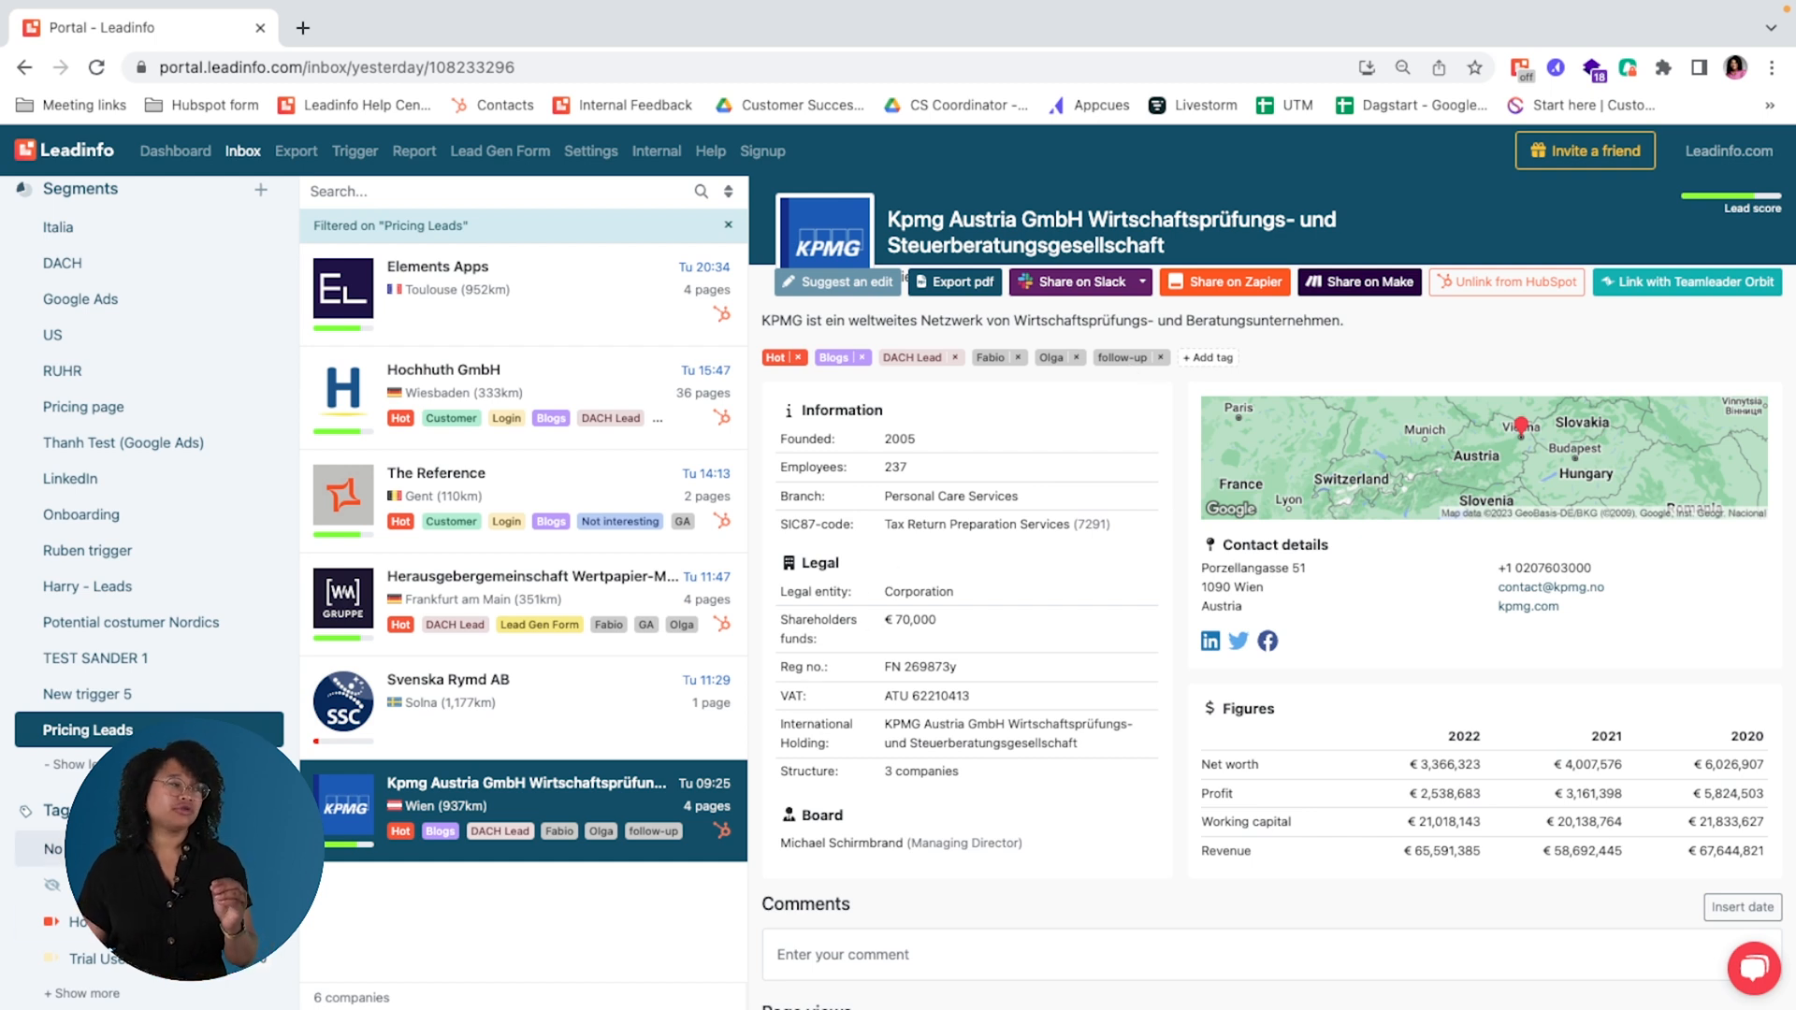
Step: Expand the full tags list and clear the Pricing Leads segment filter from the inbox
left_click(119, 993)
scroll(118, 842, "down", 5)
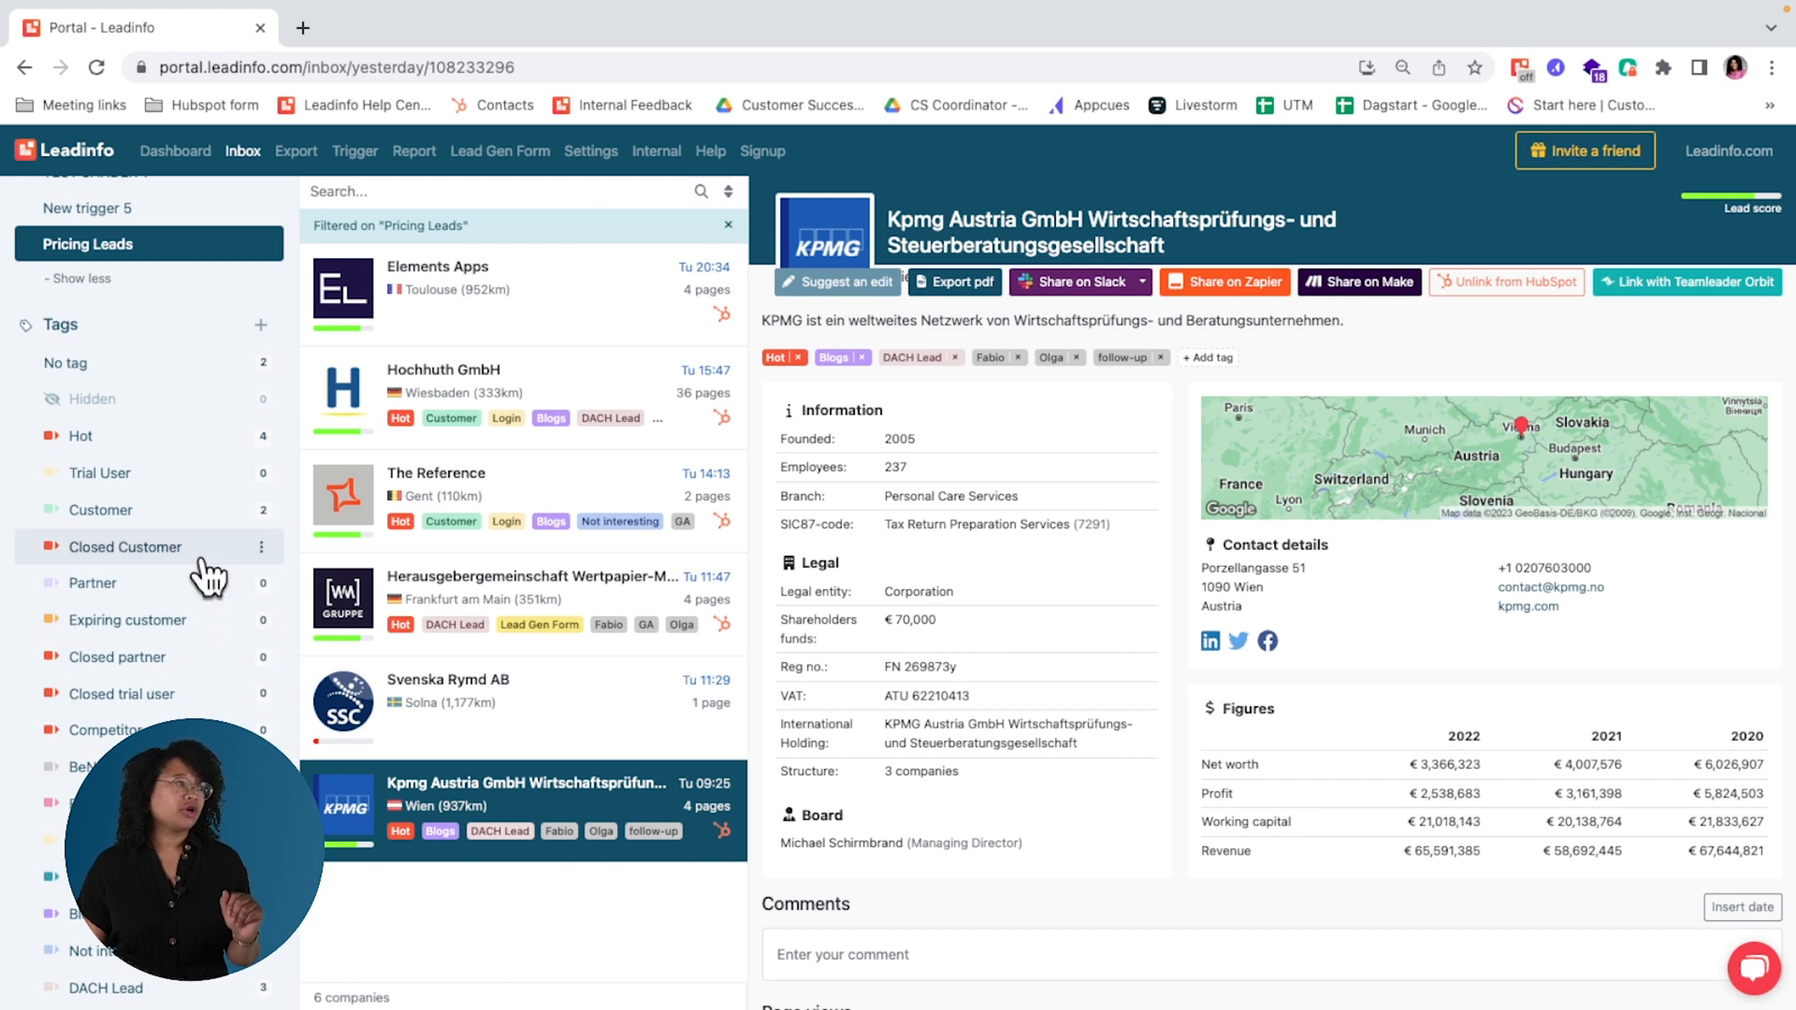
left_click(725, 225)
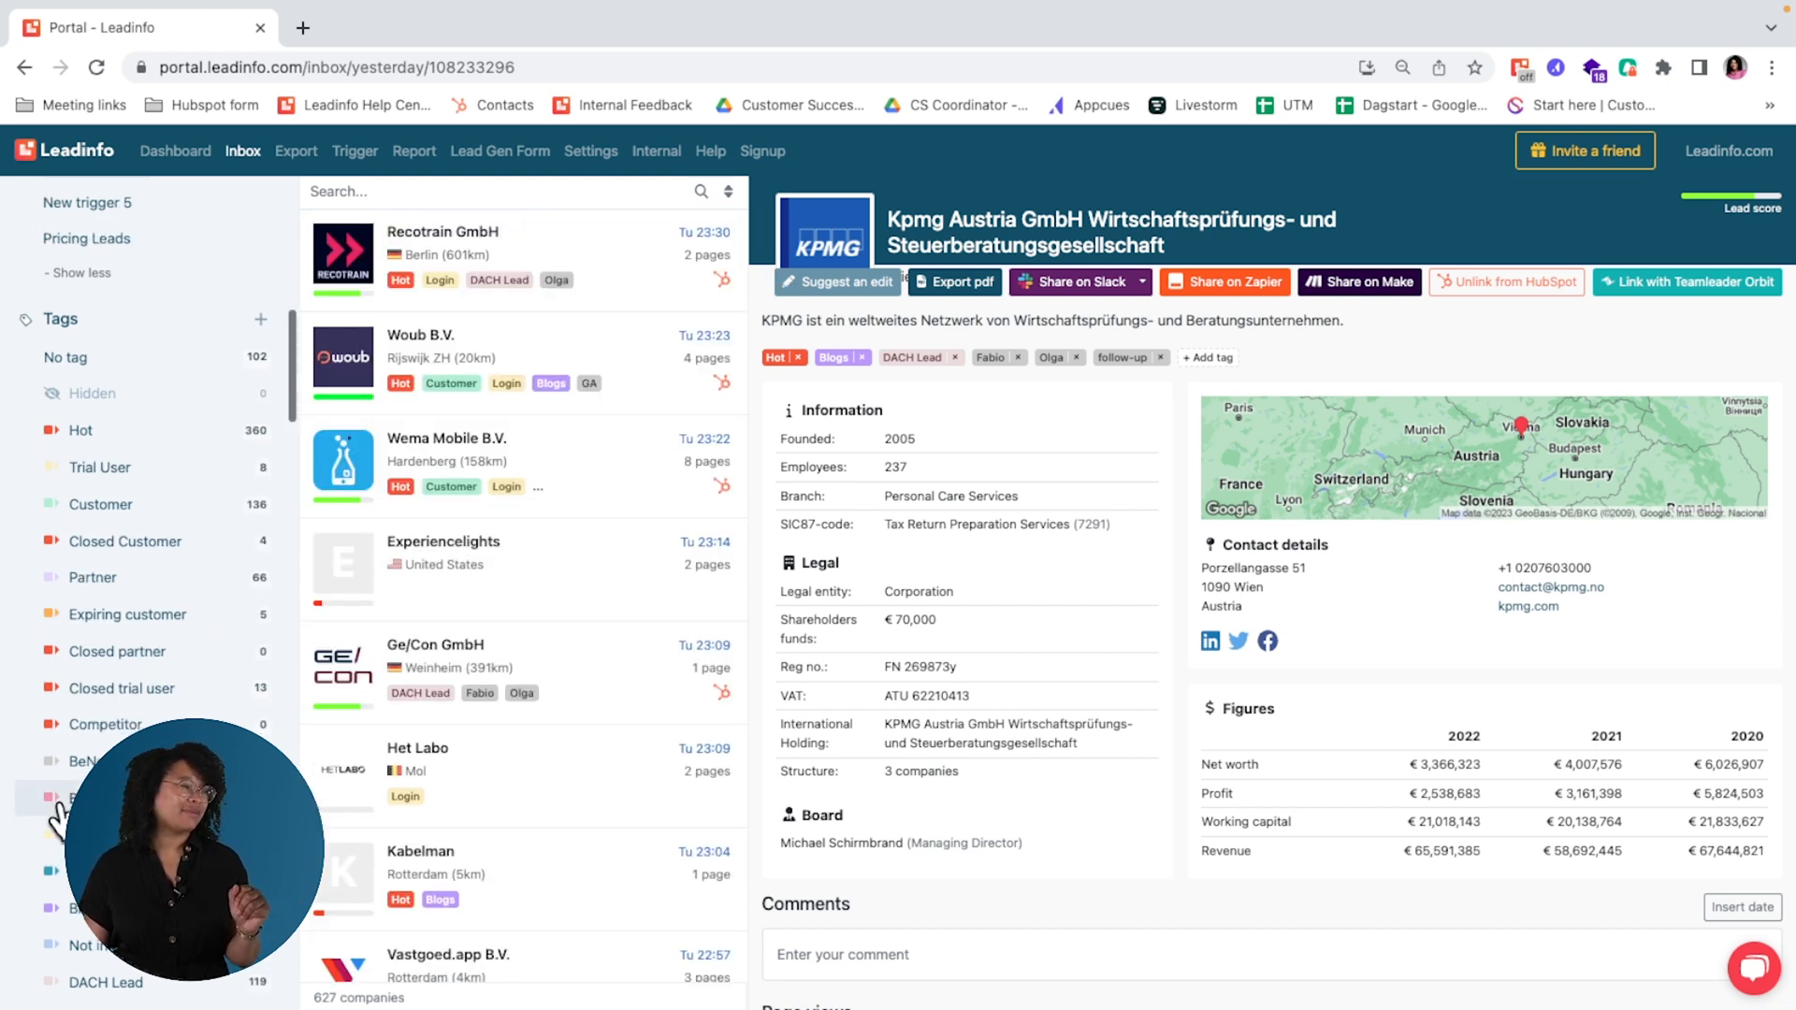
scroll(56, 820, "down", 1)
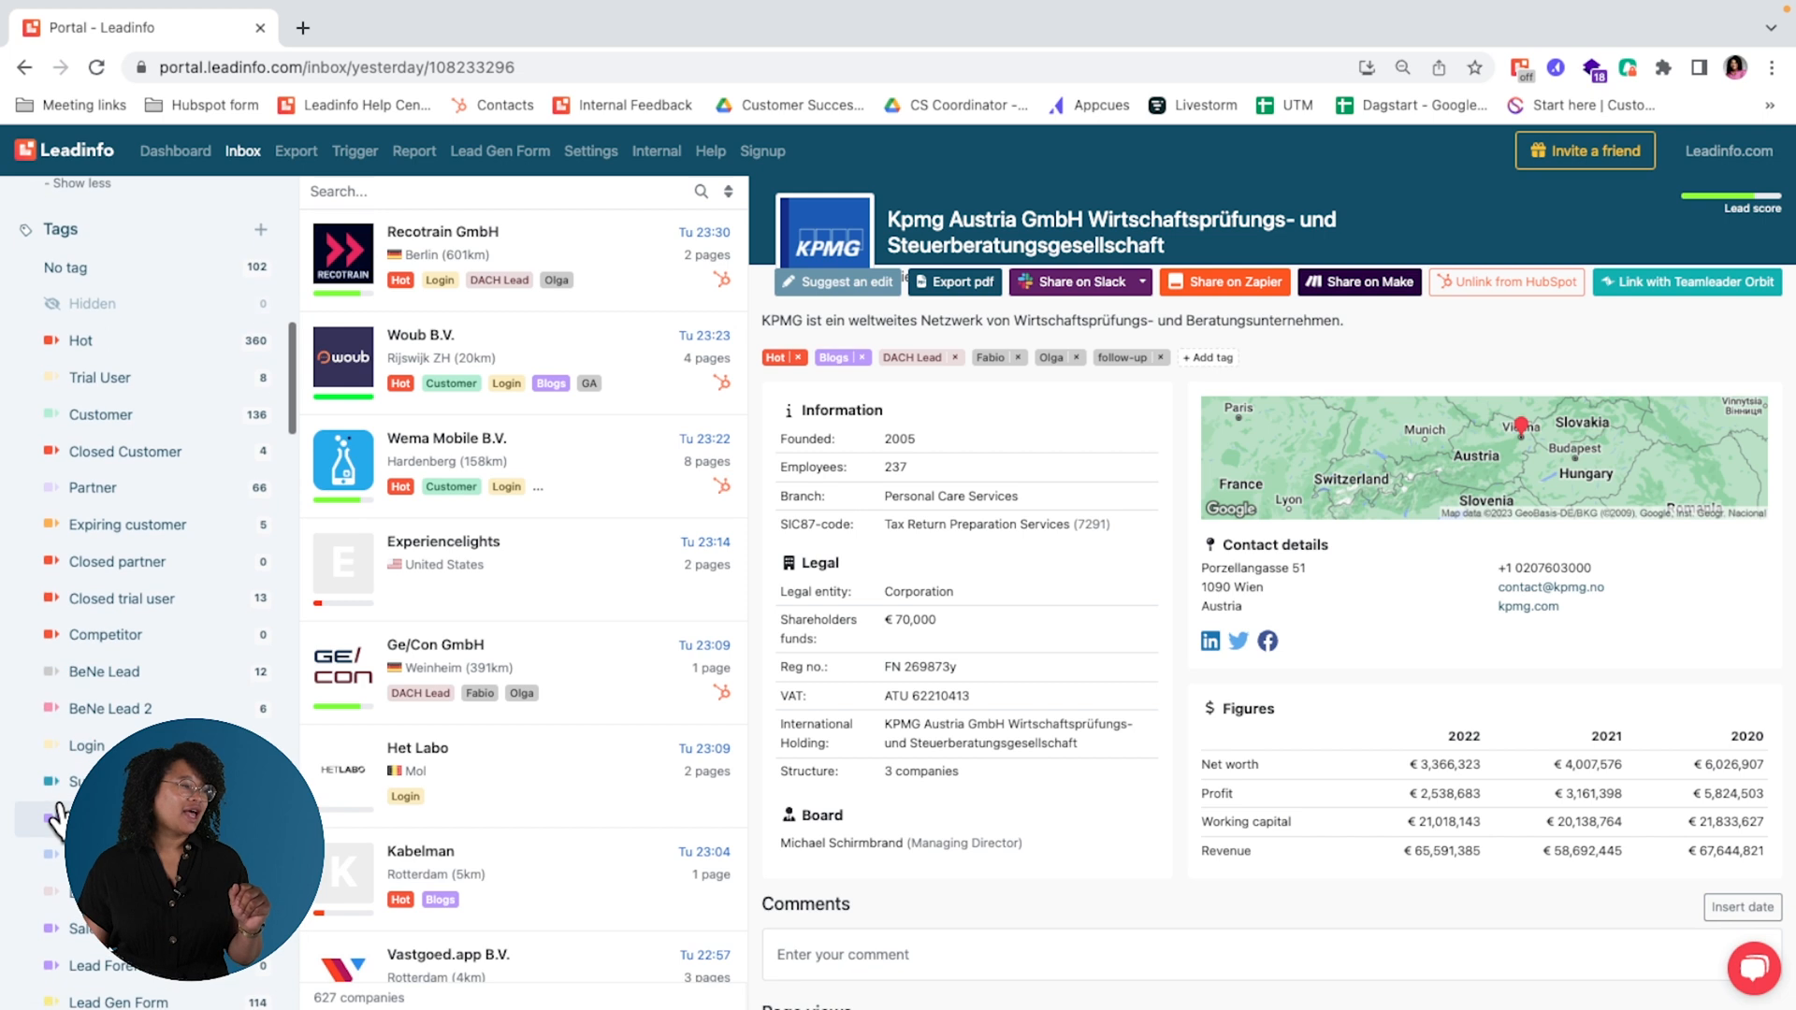
Step: Check the companies tagged Hot, clear that filter, and hide companies tagged Customer from the inbox
left_click(138, 346)
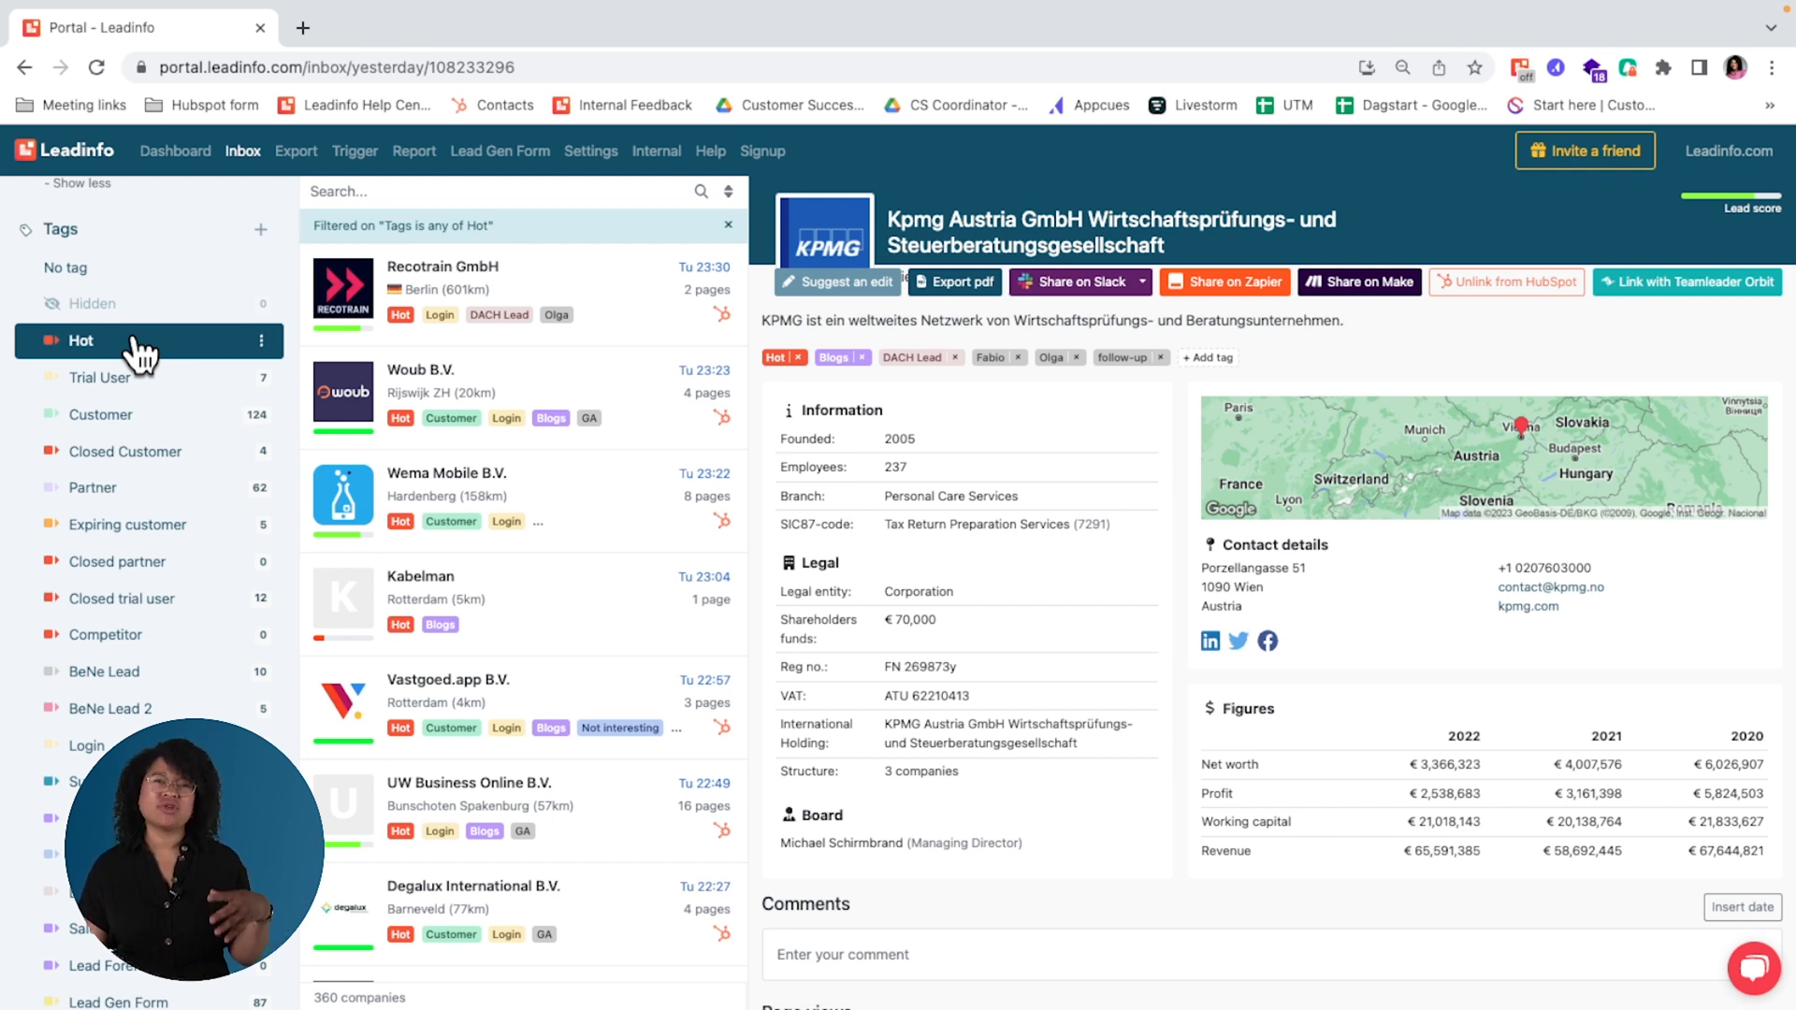
left_click(135, 344)
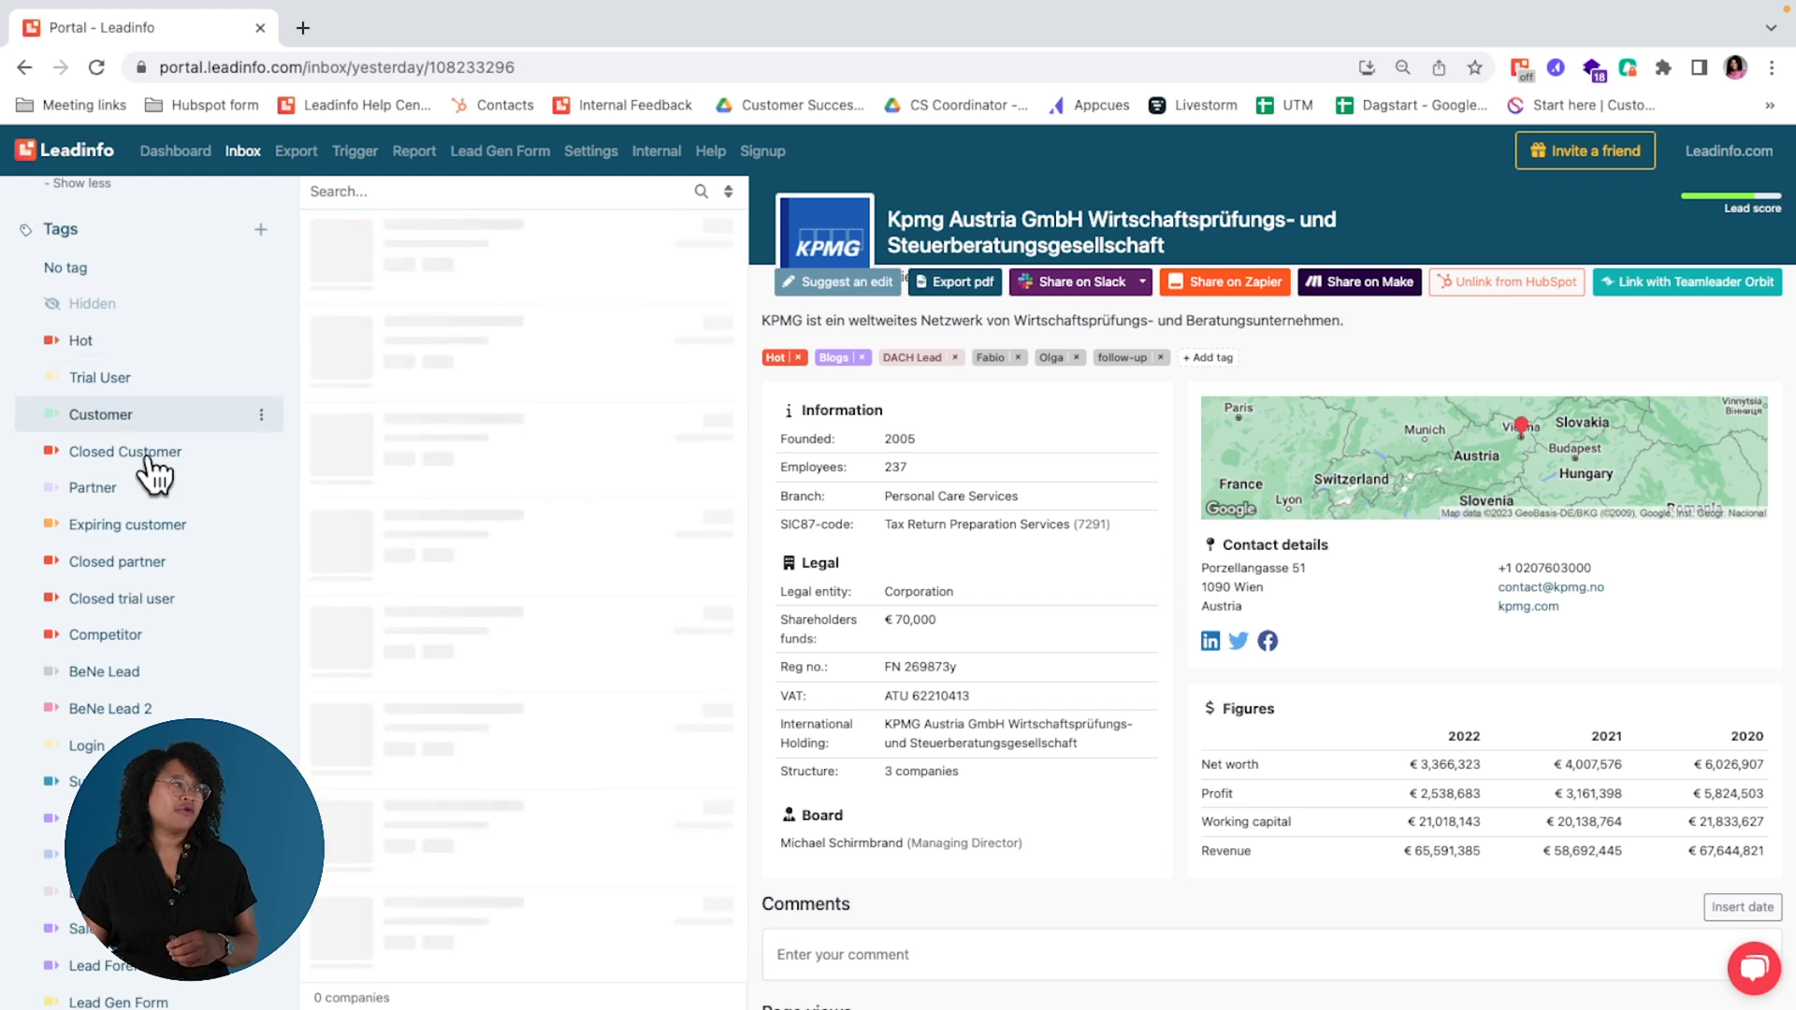
left_click(263, 418)
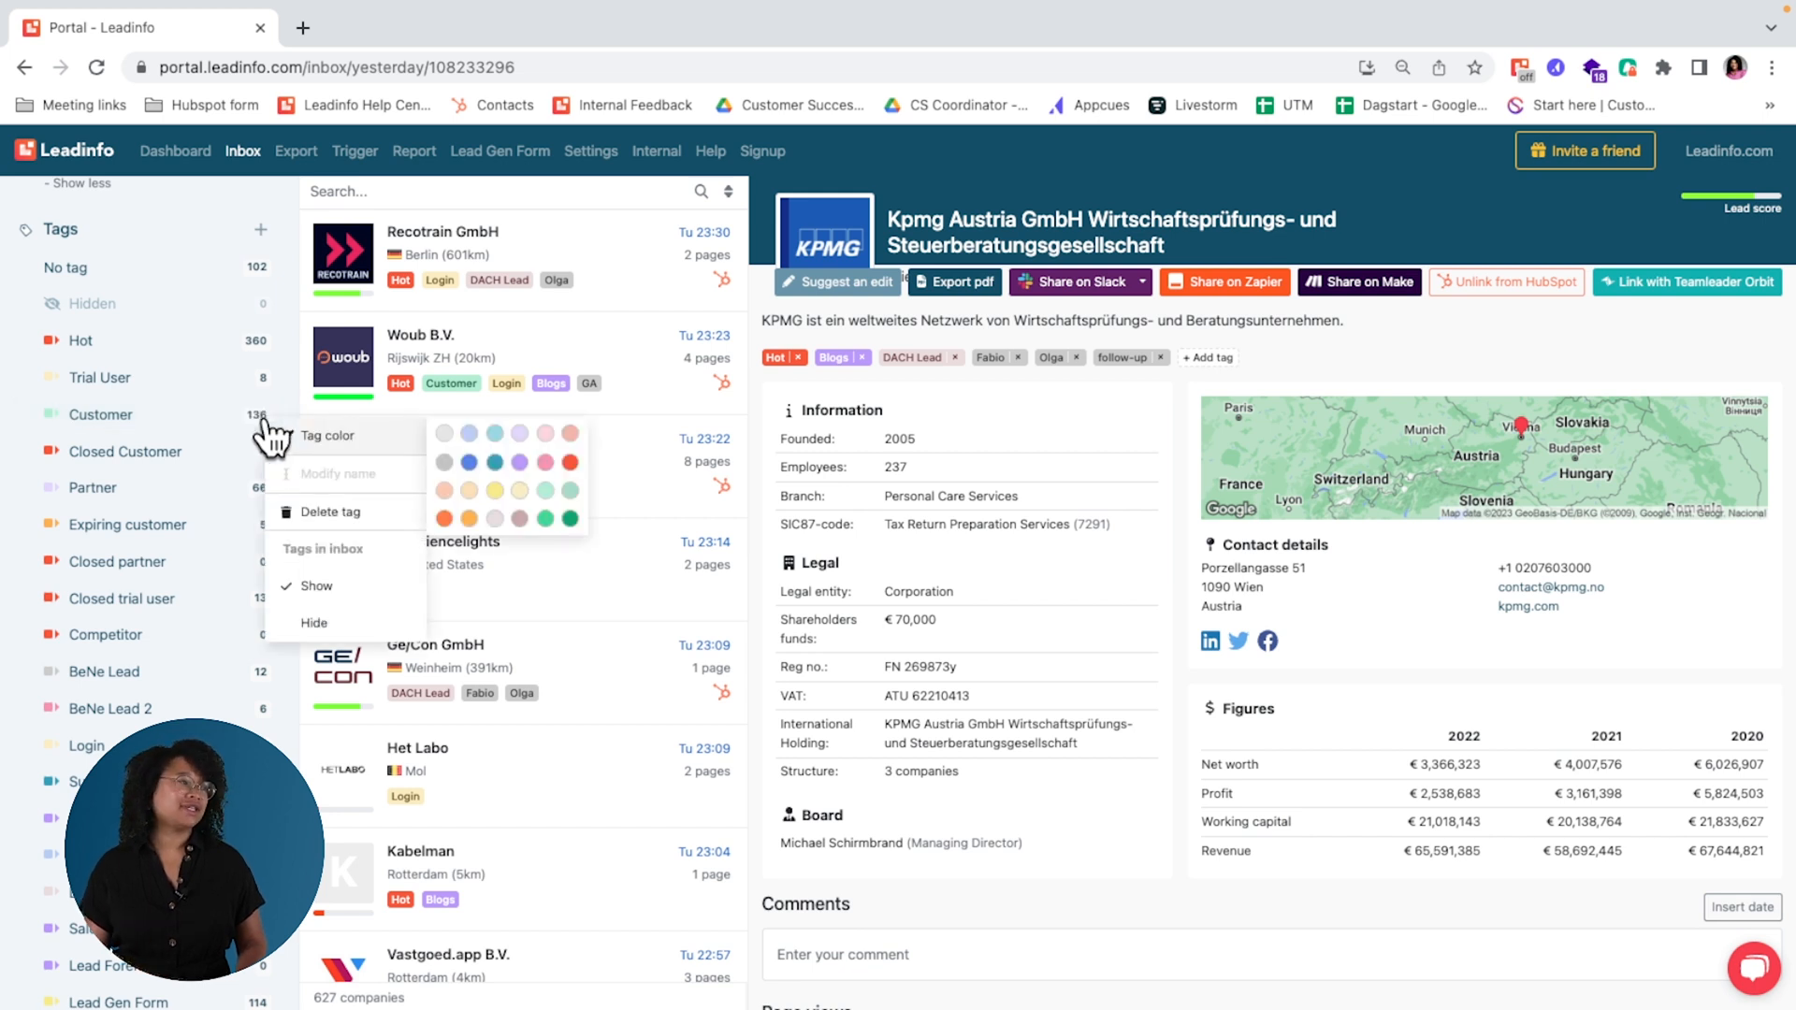
left_click(318, 624)
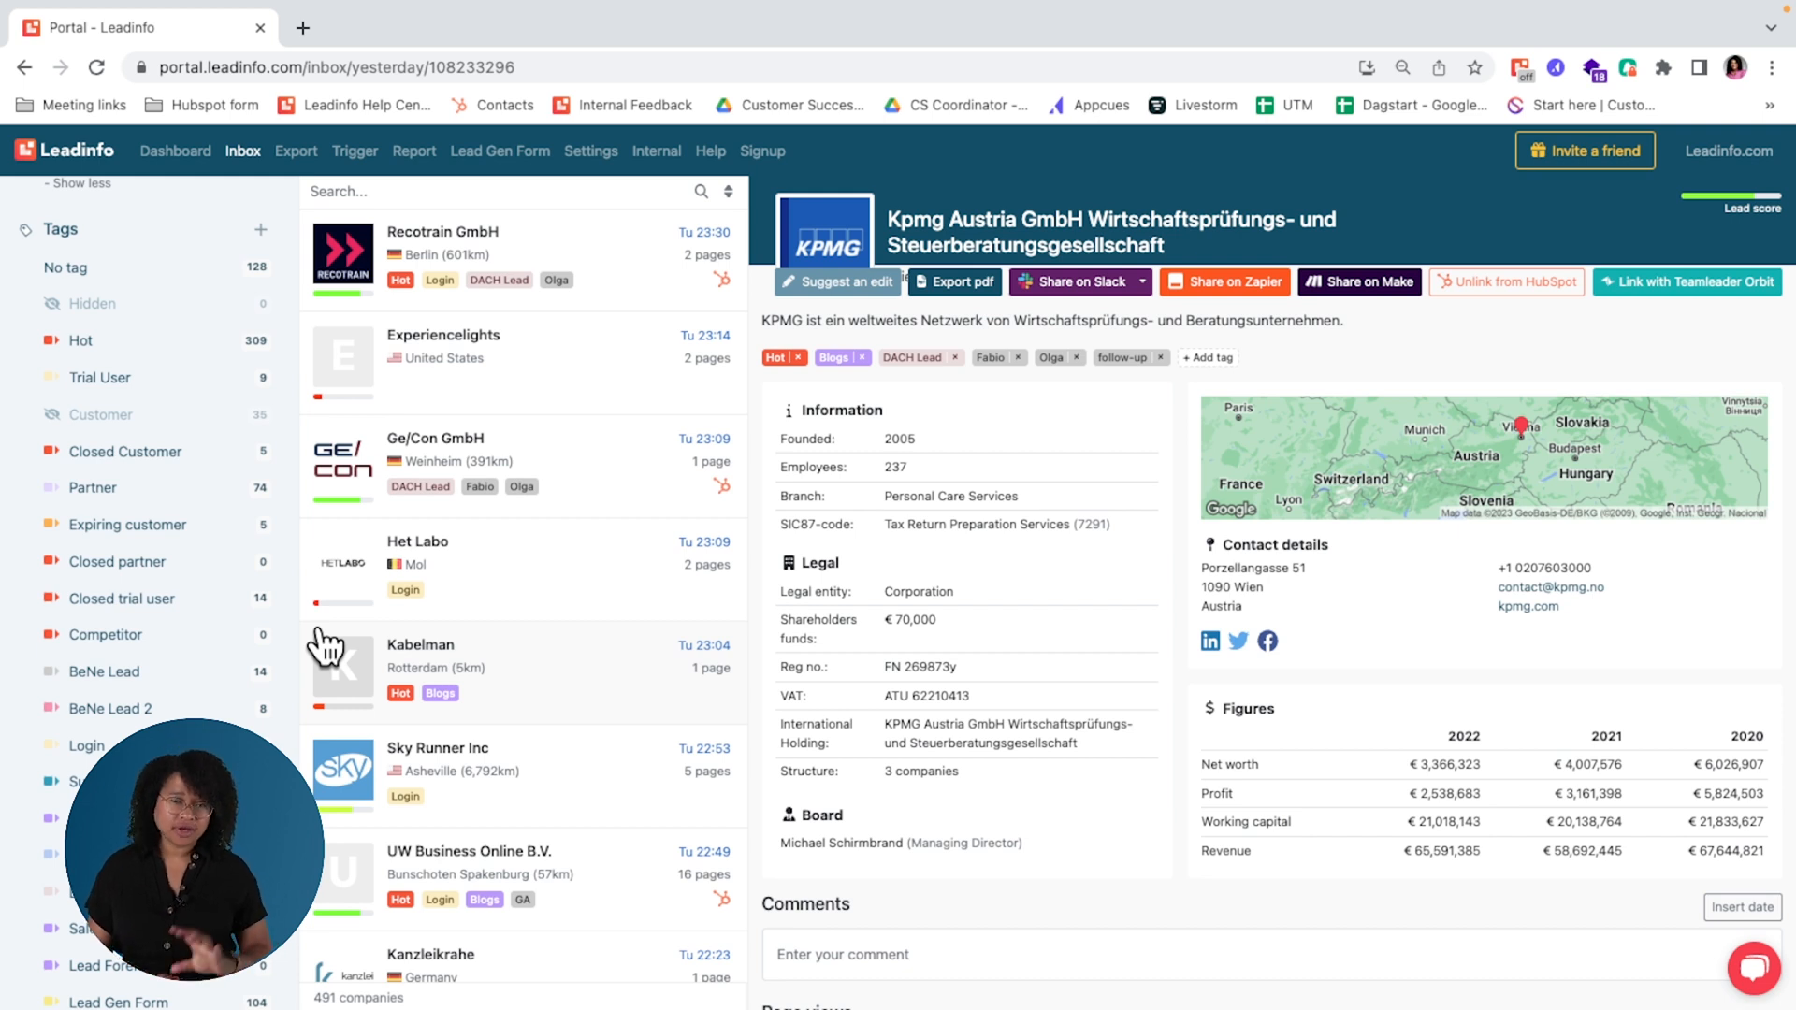
Step: Start a new trigger and set its segment condition to specific companies
left_click(361, 159)
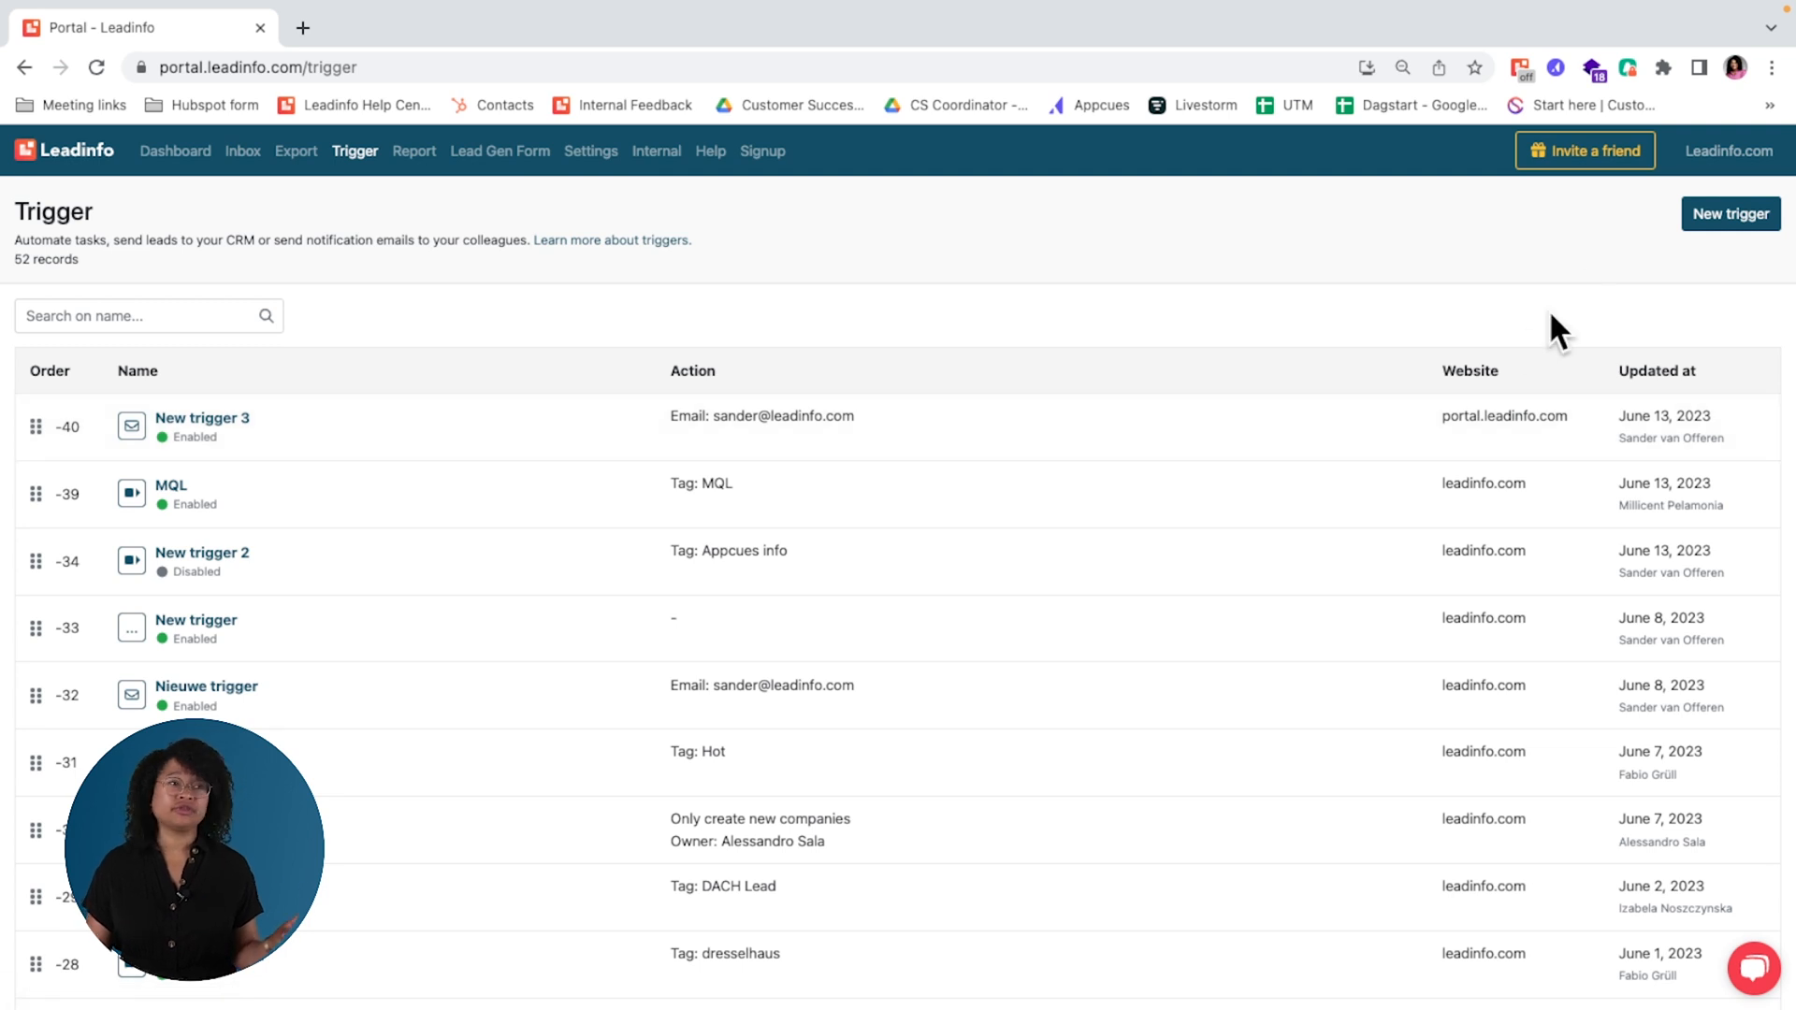
left_click(1731, 217)
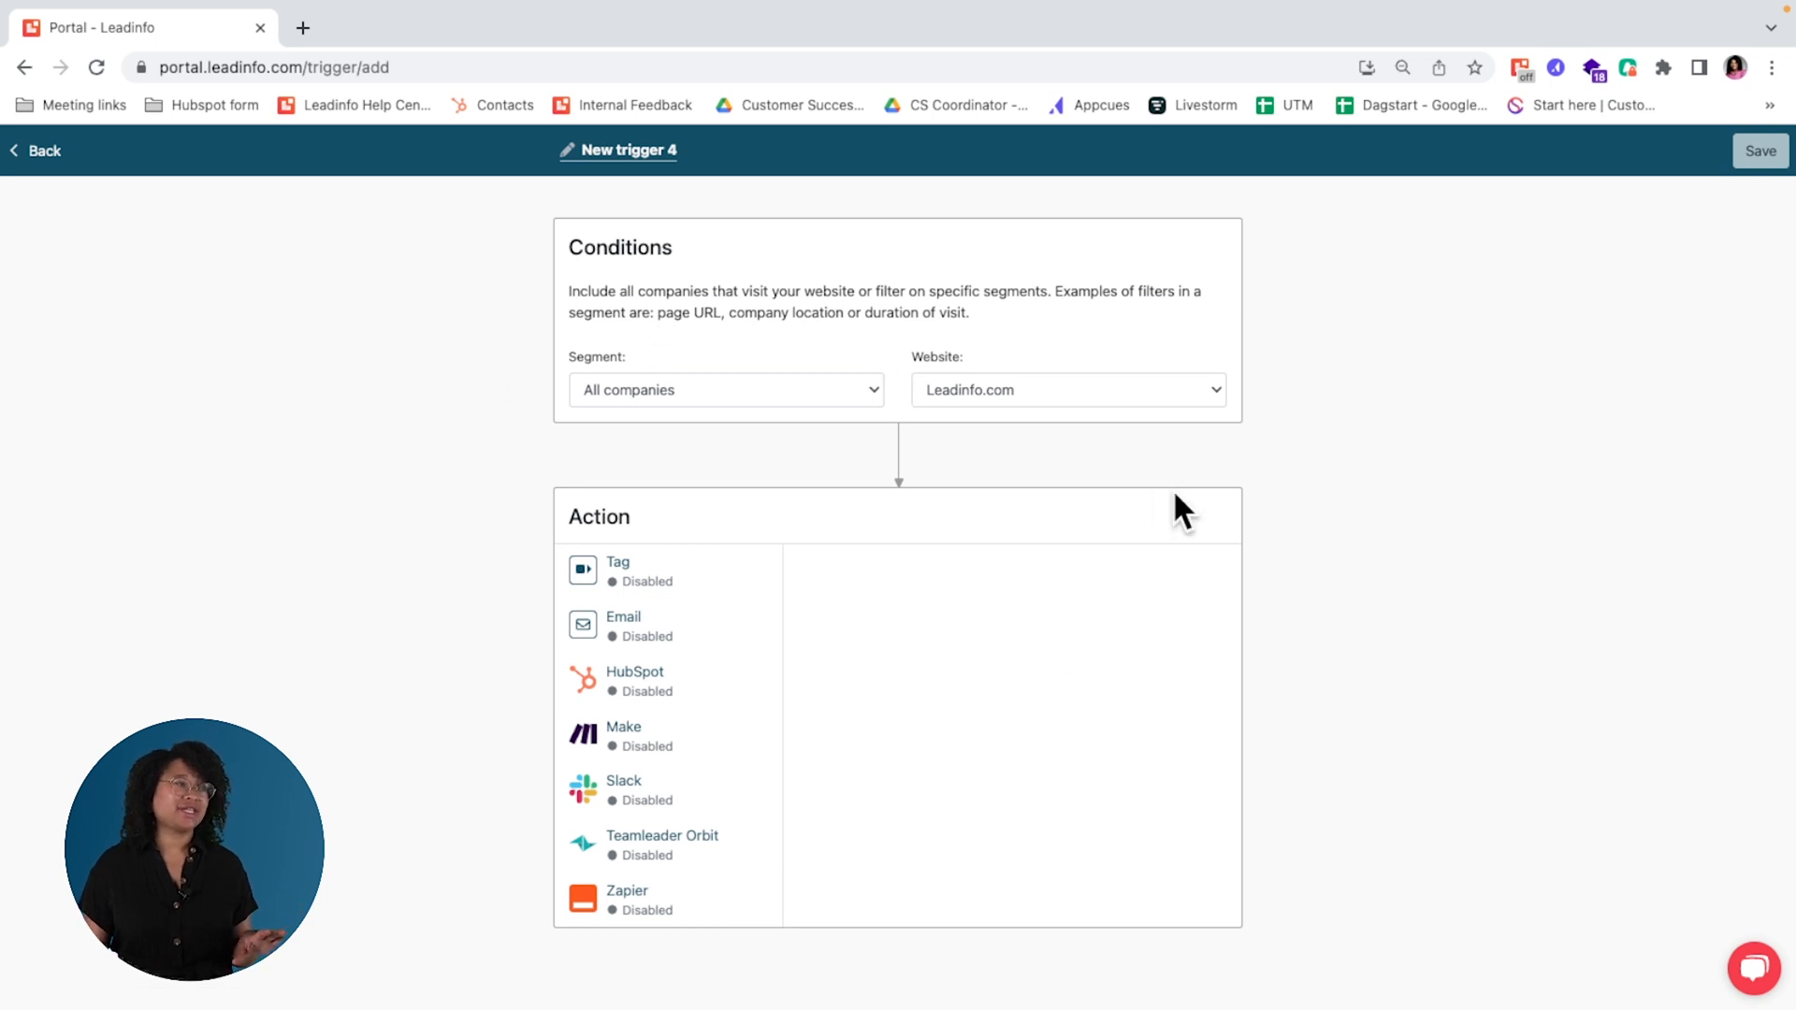
left_click(797, 391)
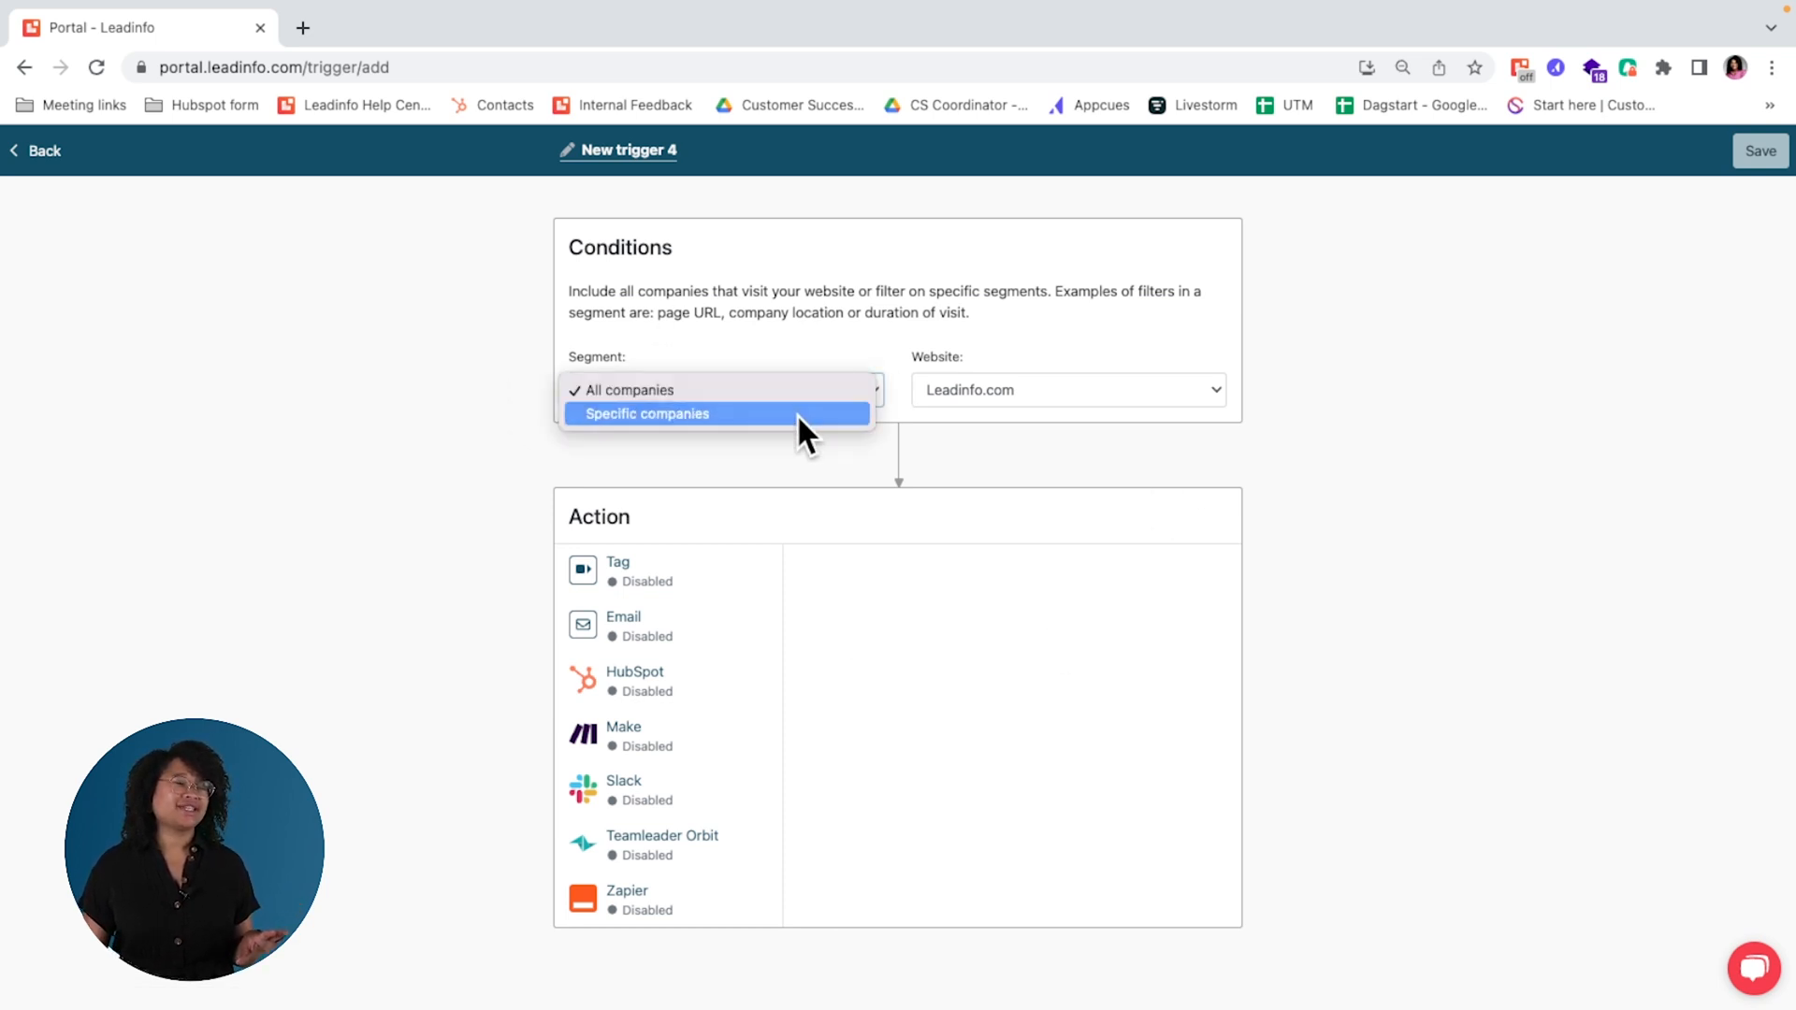
left_click(795, 414)
scroll(1307, 659, "down", 2)
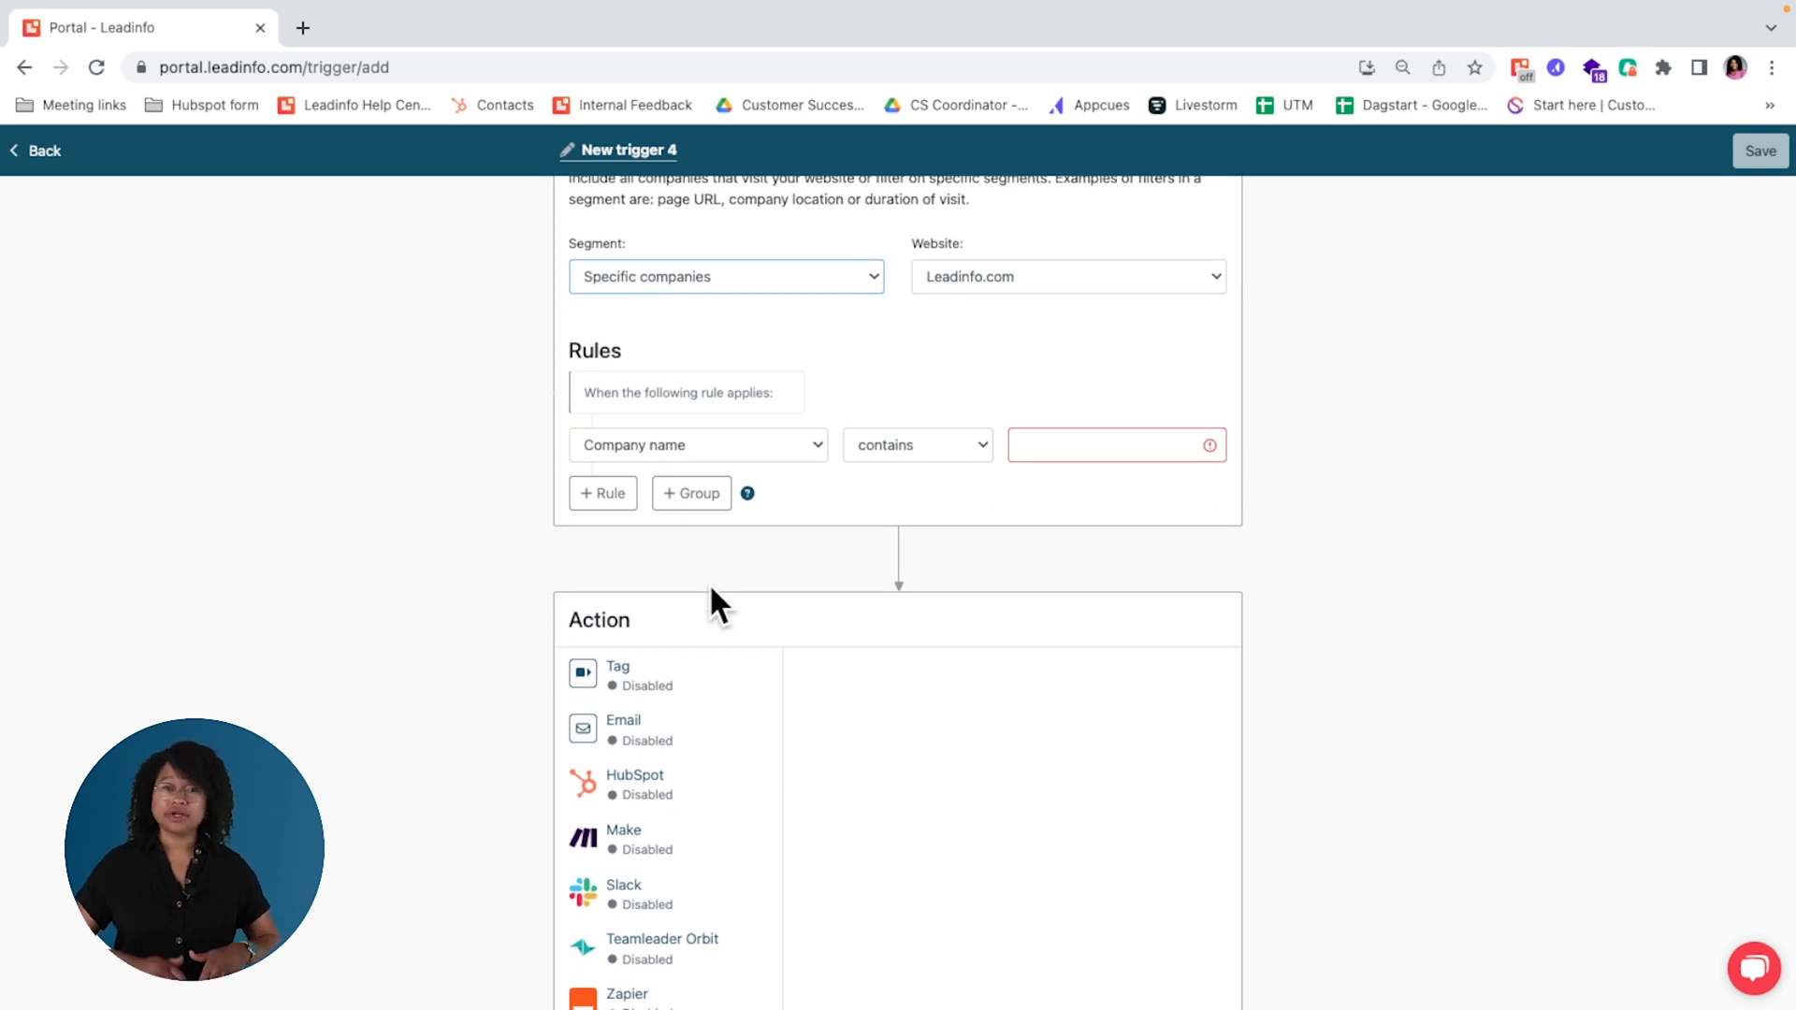
Step: Look through the available rule criteria and set the trigger's first rule to Region is DACH
triple_click(716, 421)
left_click(718, 434)
scroll(724, 702, "down", 5)
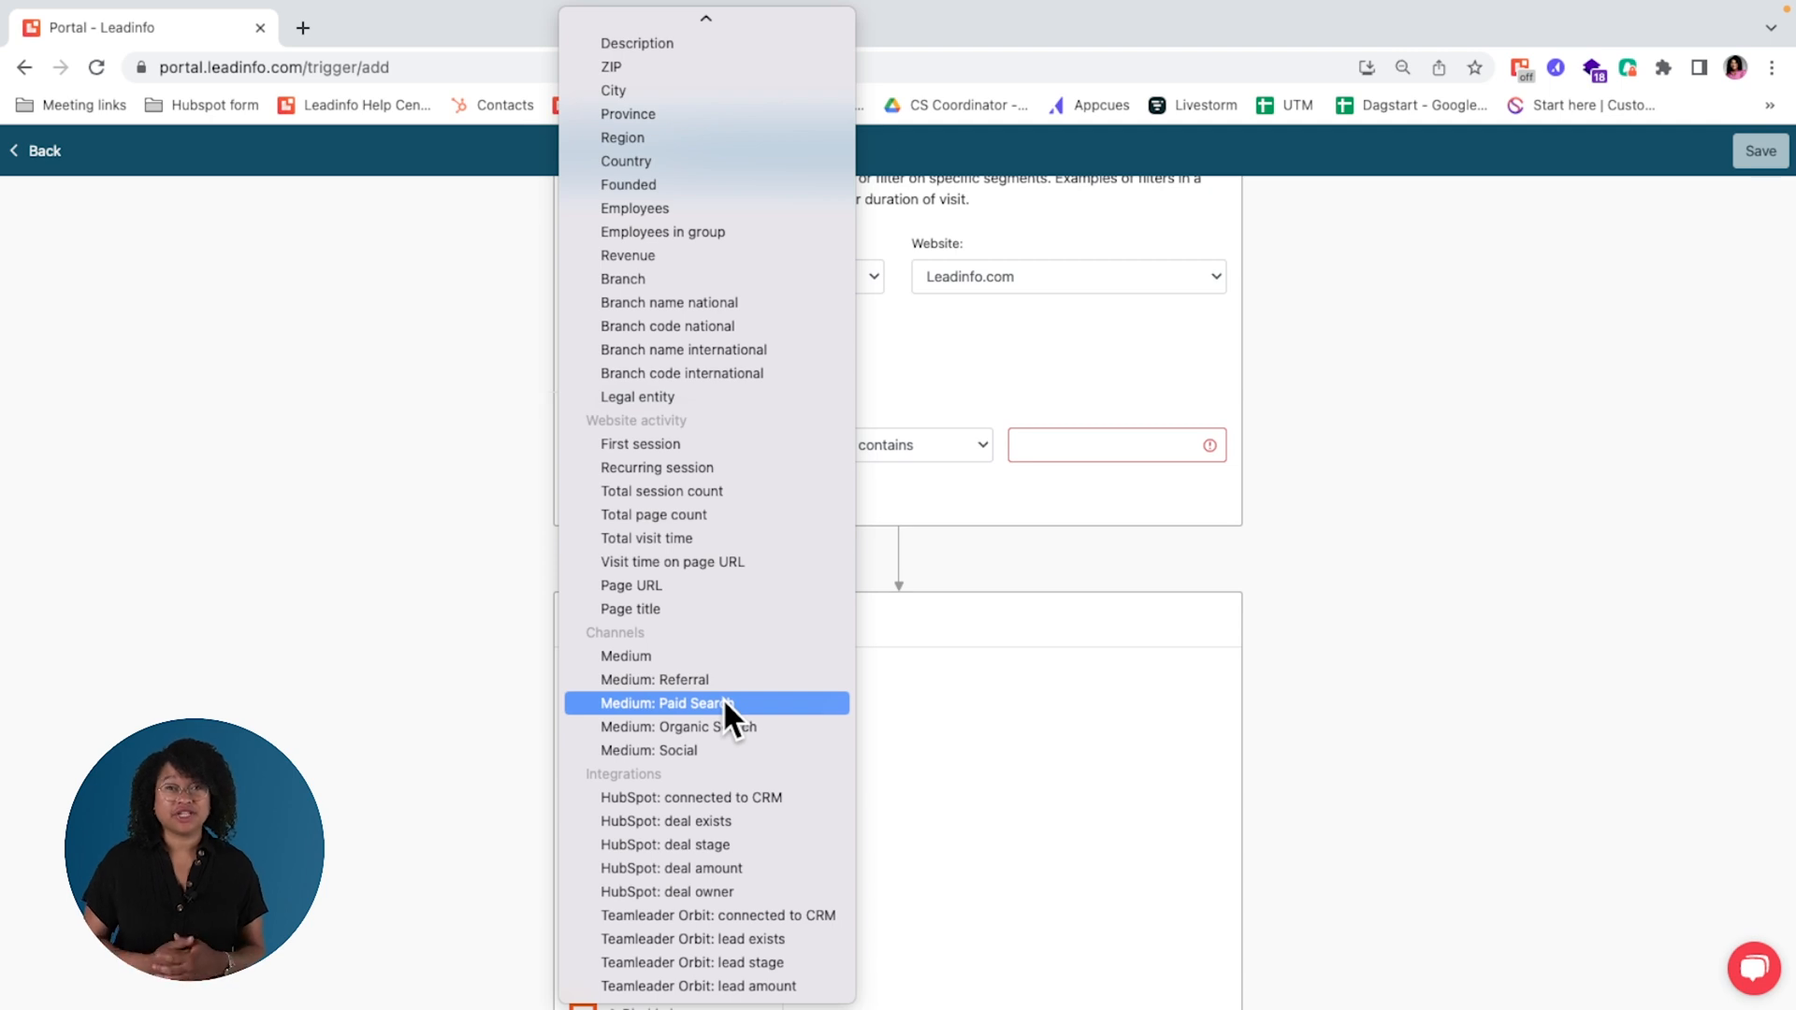
scroll(756, 503, "up", 2)
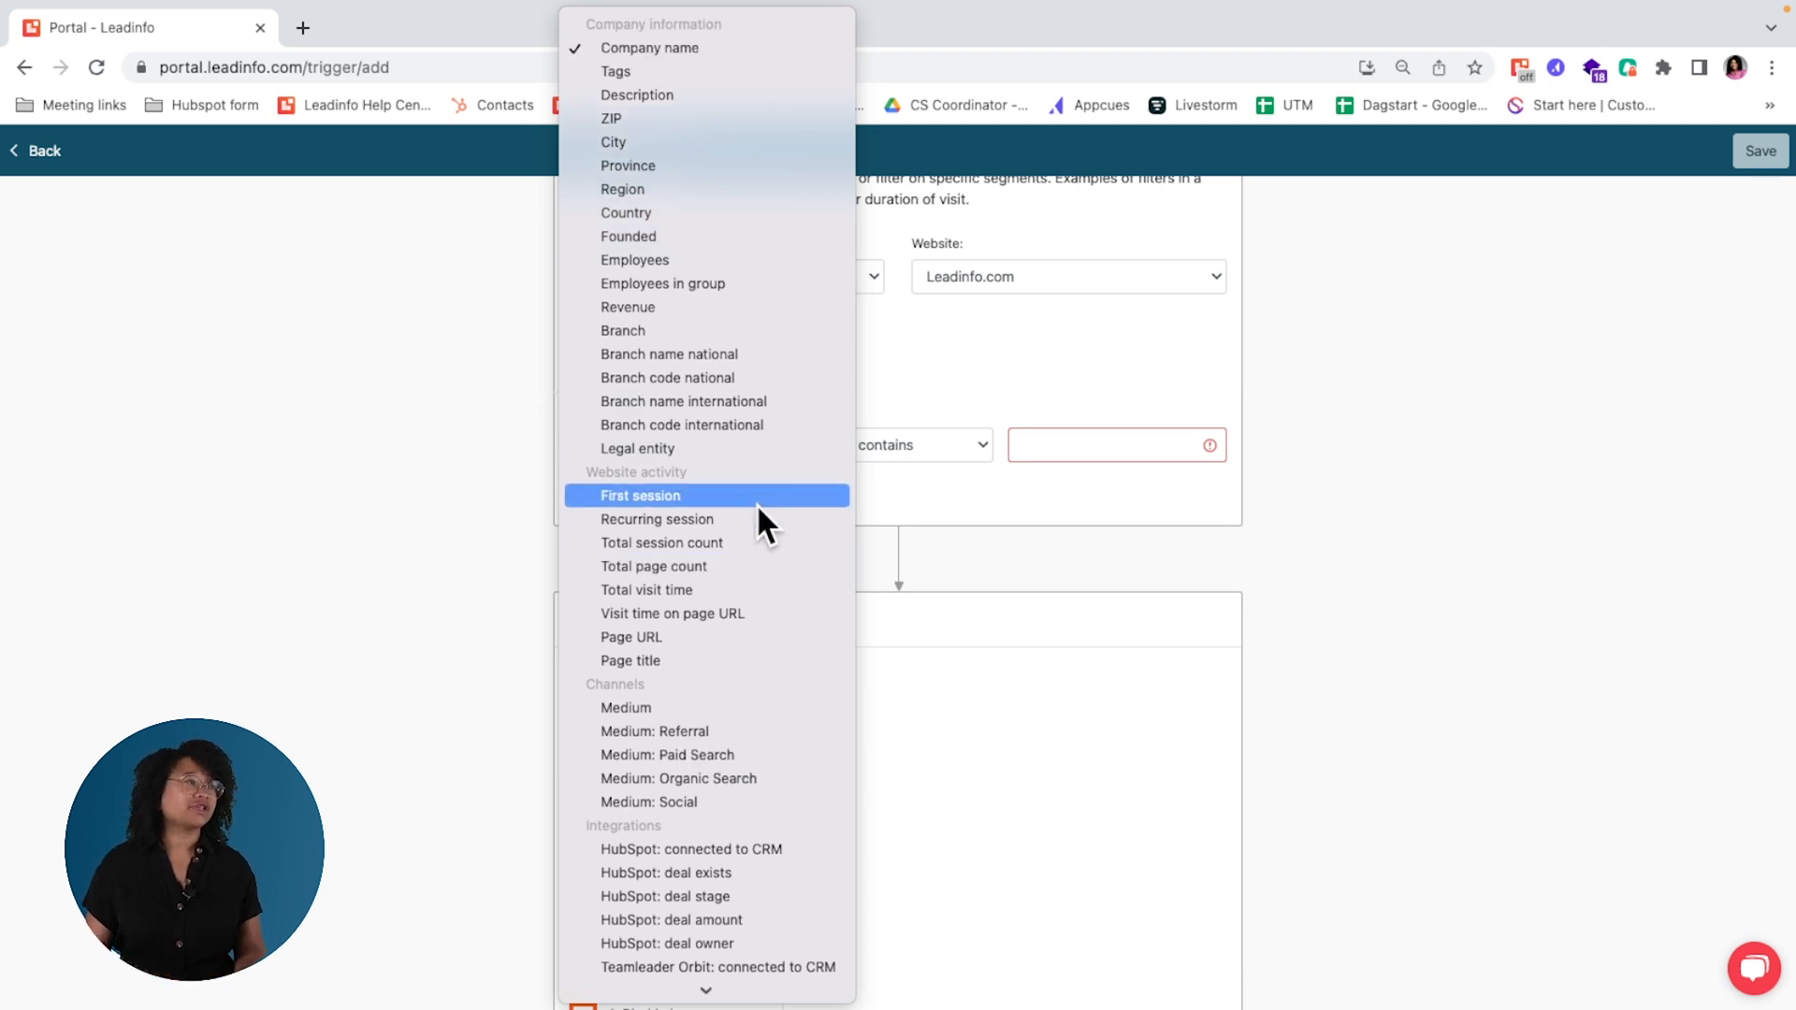
left_click(692, 191)
left_click(1089, 450)
left_click(1451, 672)
Step: Add a second rule to the trigger that requires a recurring session
left_click(601, 493)
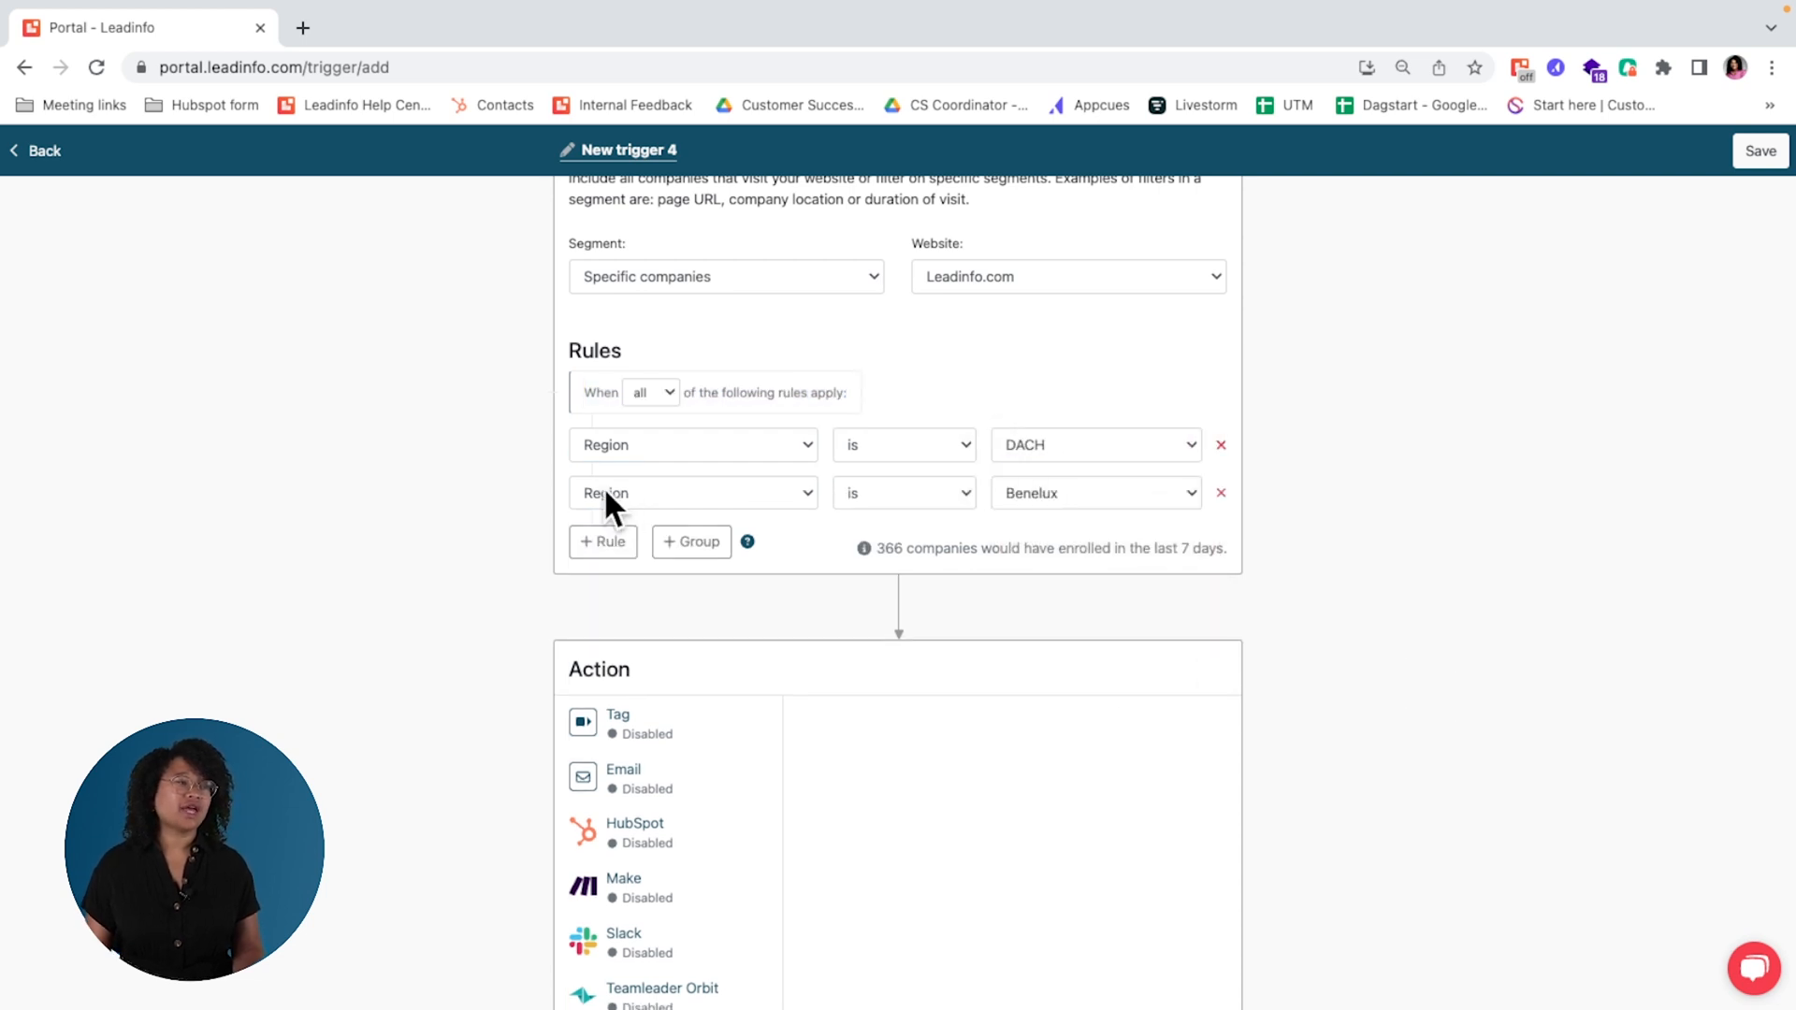
left_click(636, 493)
scroll(744, 769, "down", 5)
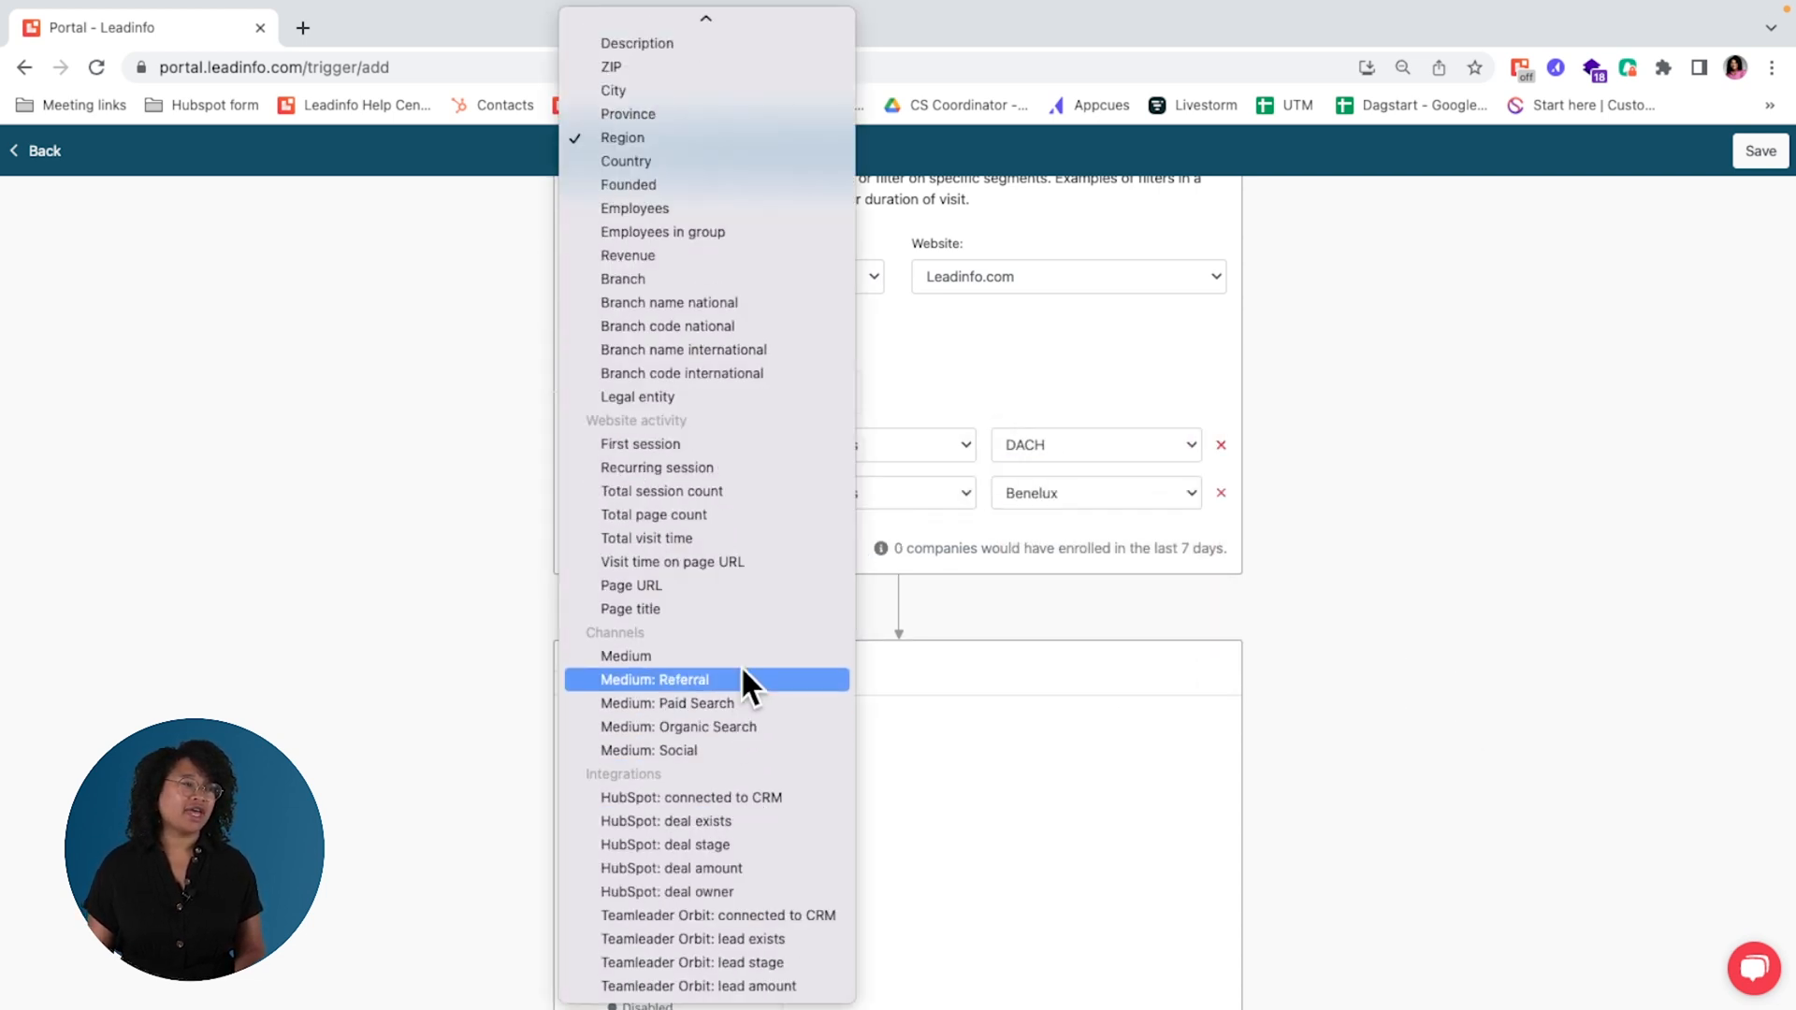
left_click(745, 468)
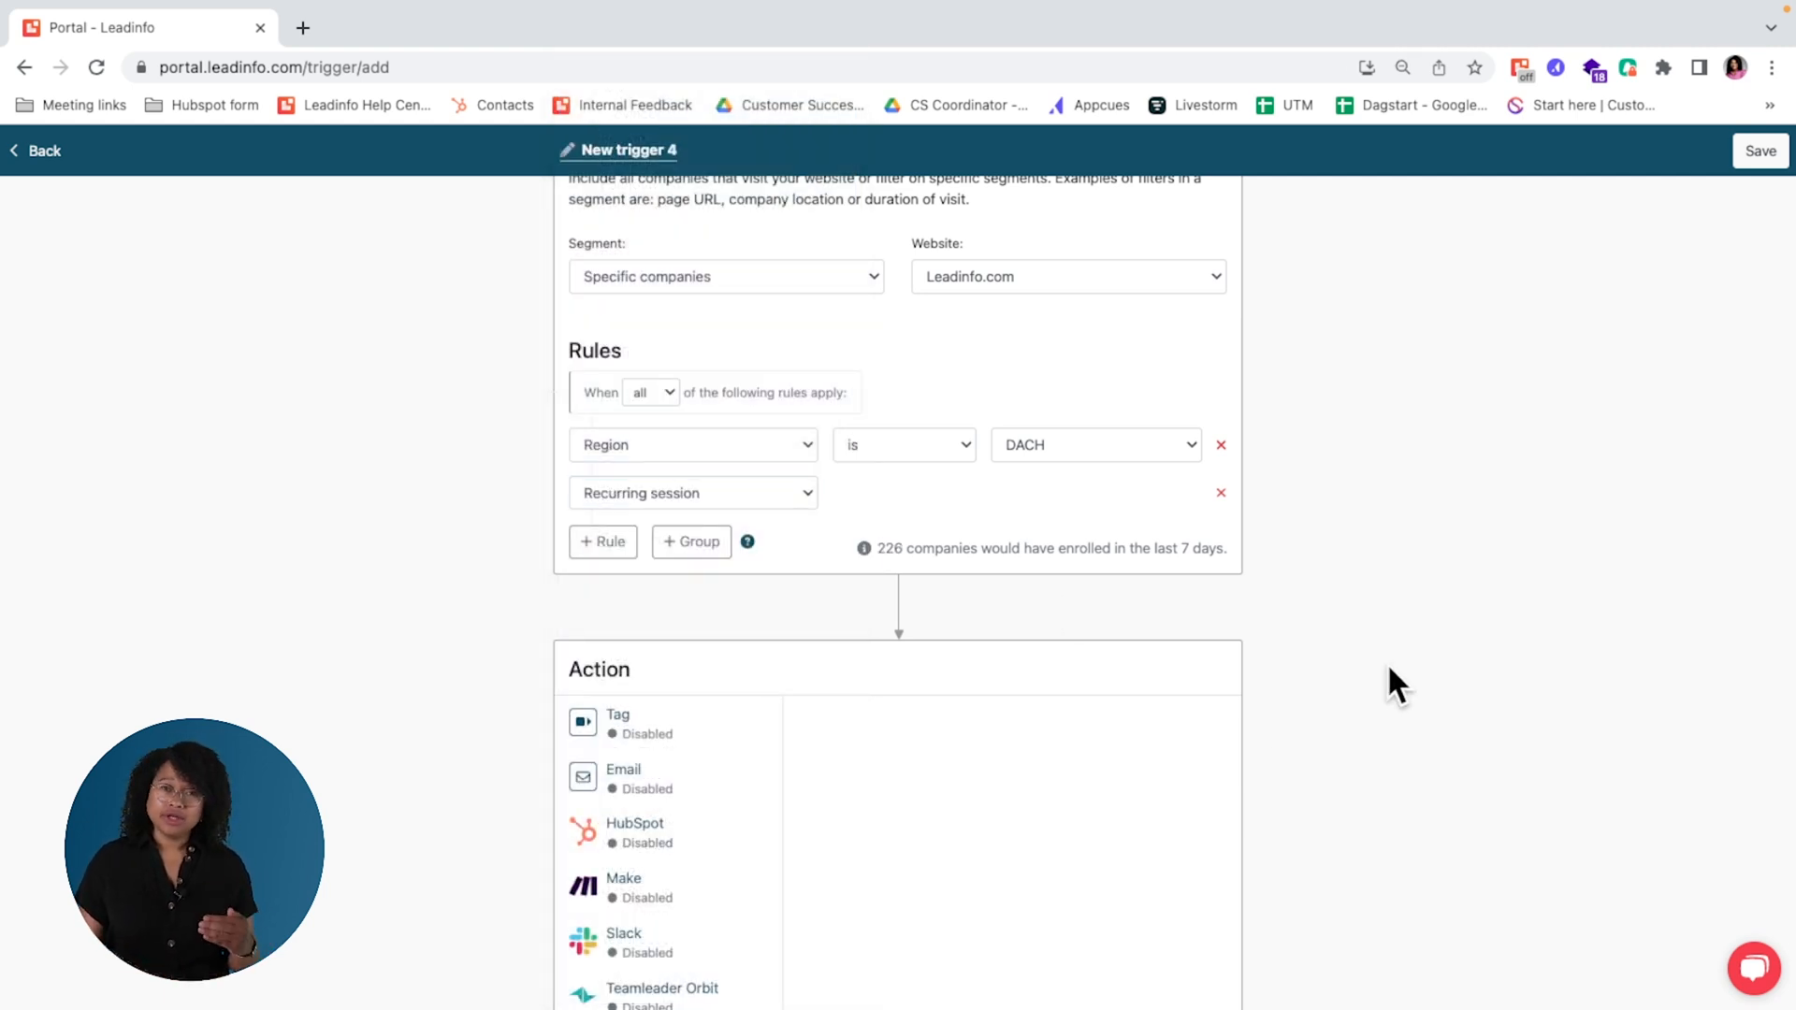
Step: Configure the trigger's Tag action to add the Hot tag to matching companies
scroll(1388, 668, "down", 2)
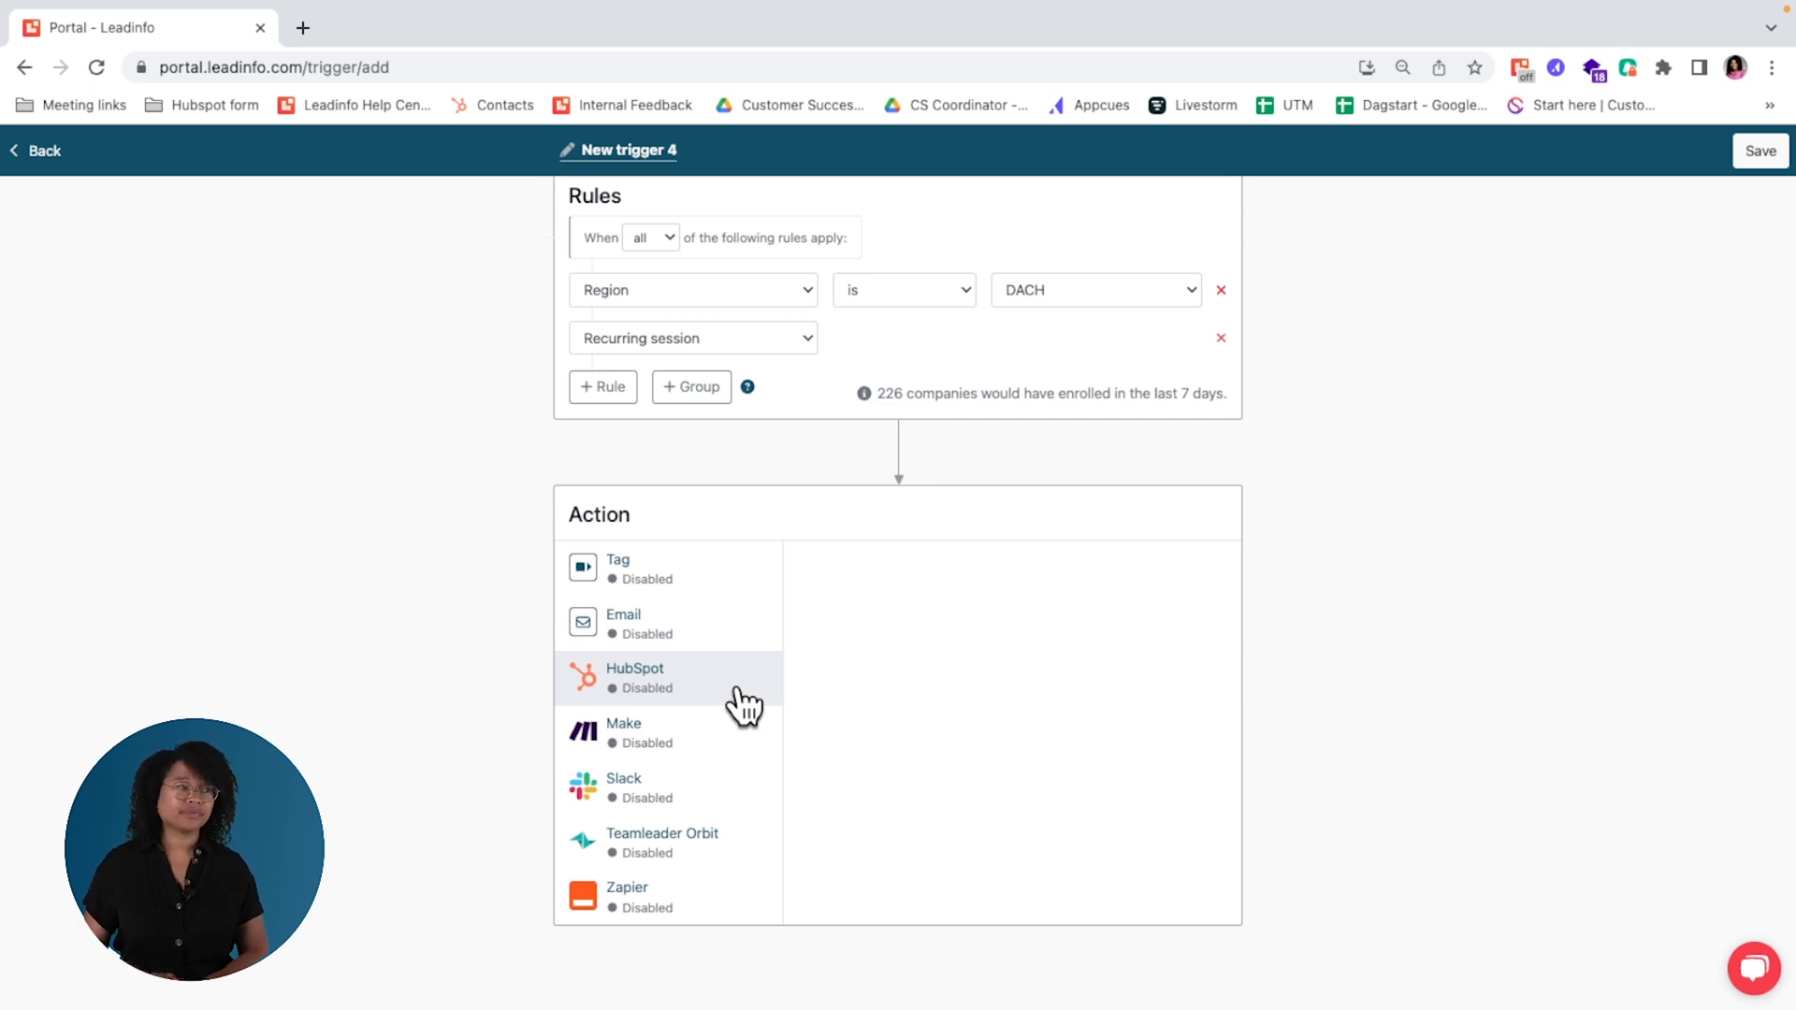
left_click(684, 572)
scroll(954, 795, "down", 3)
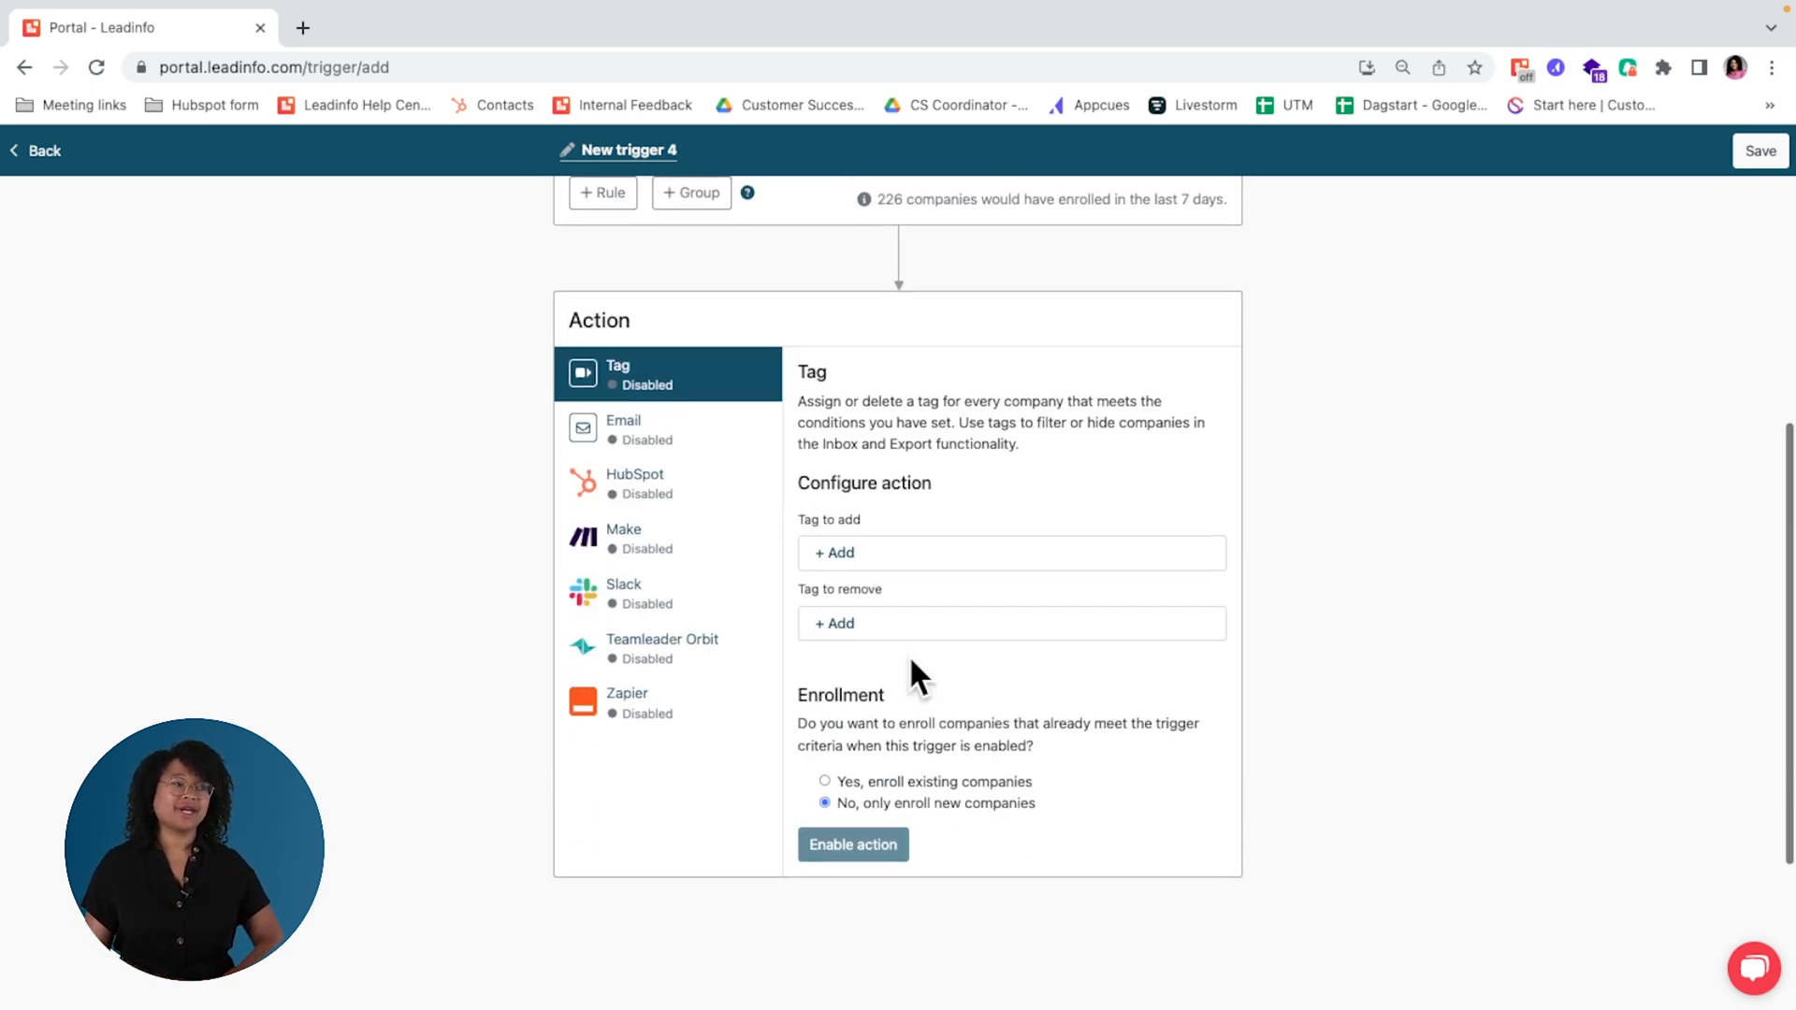
left_click(840, 555)
left_click(913, 679)
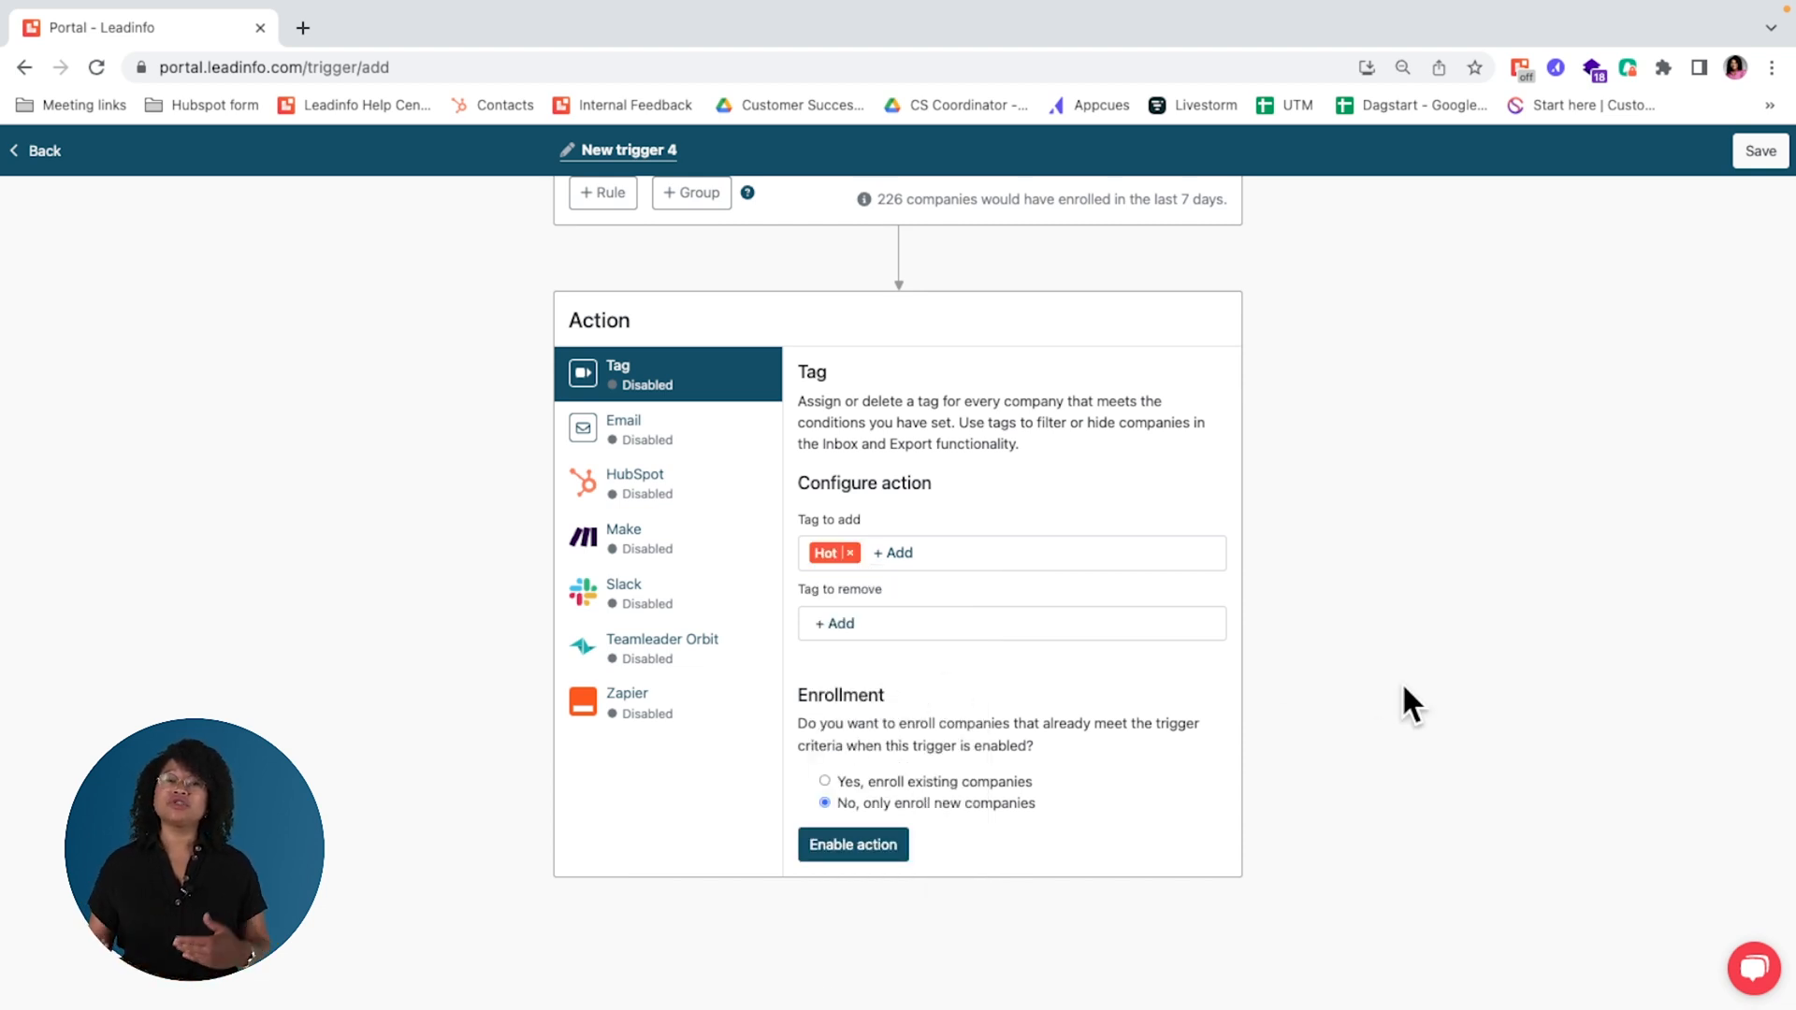
Step: Check the tags available for removal, and review the trigger's Email and HubSpot action settings
left_click(842, 626)
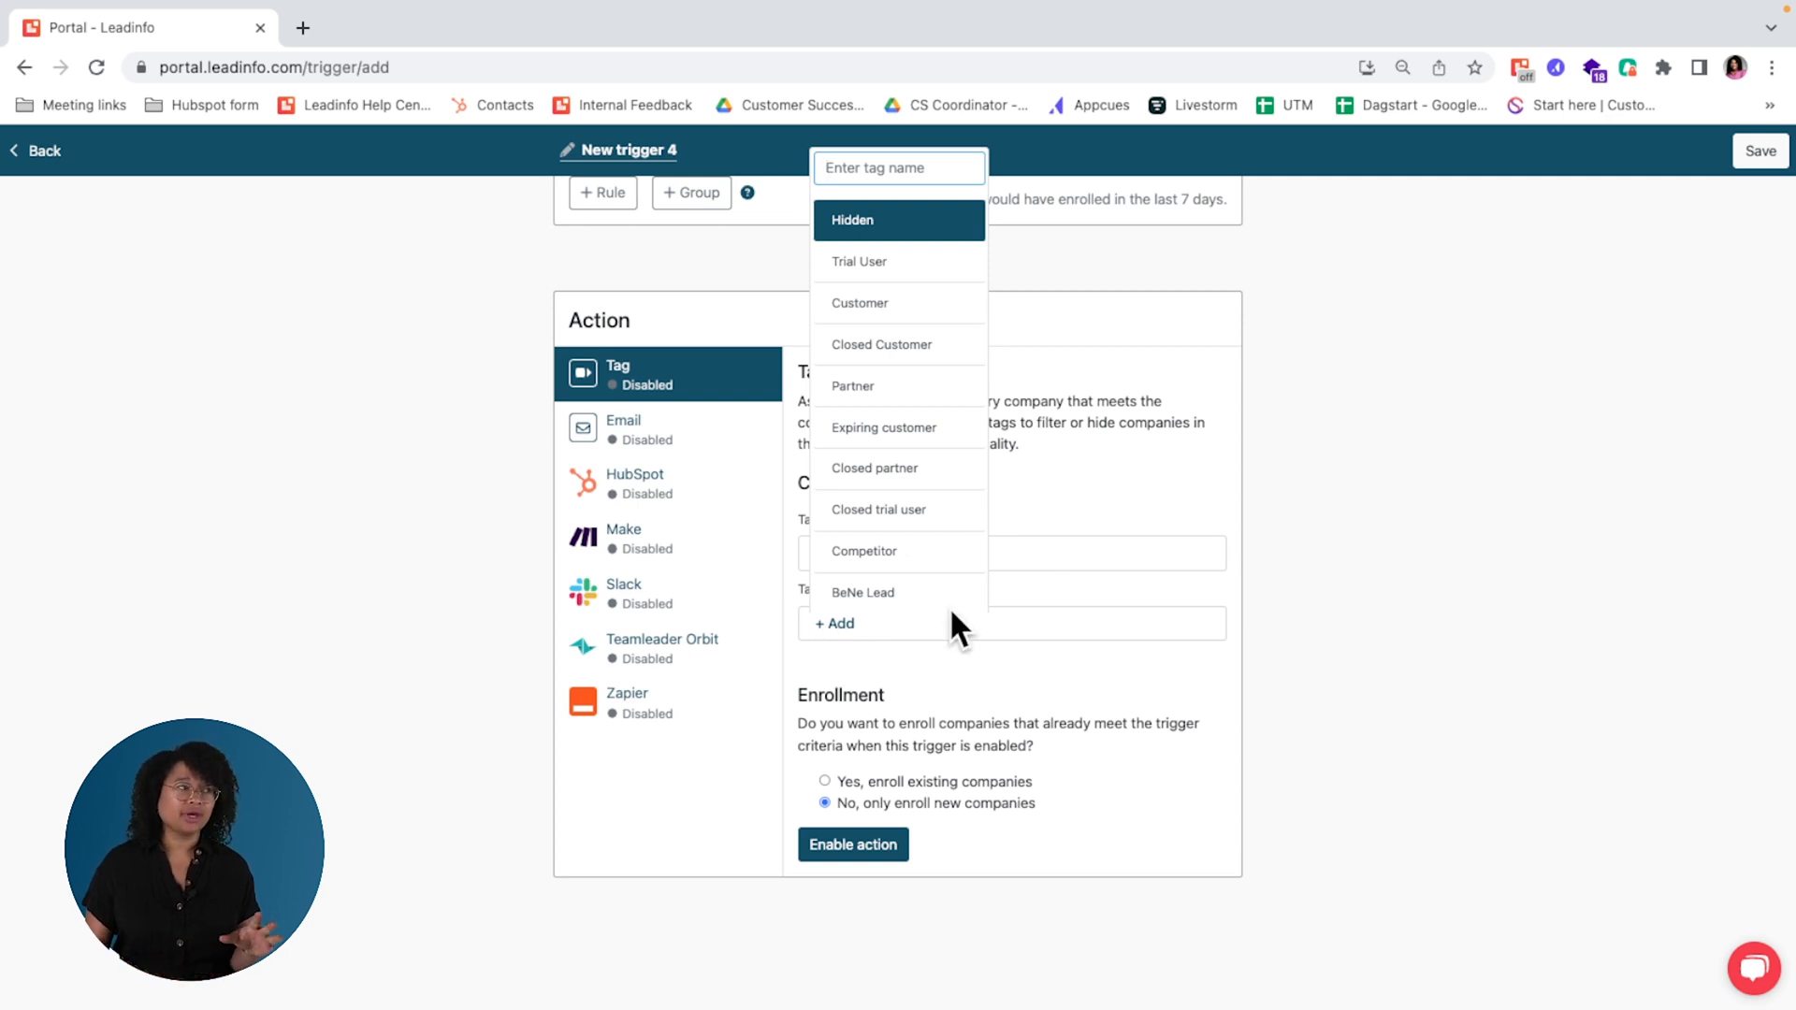
left_click(1417, 645)
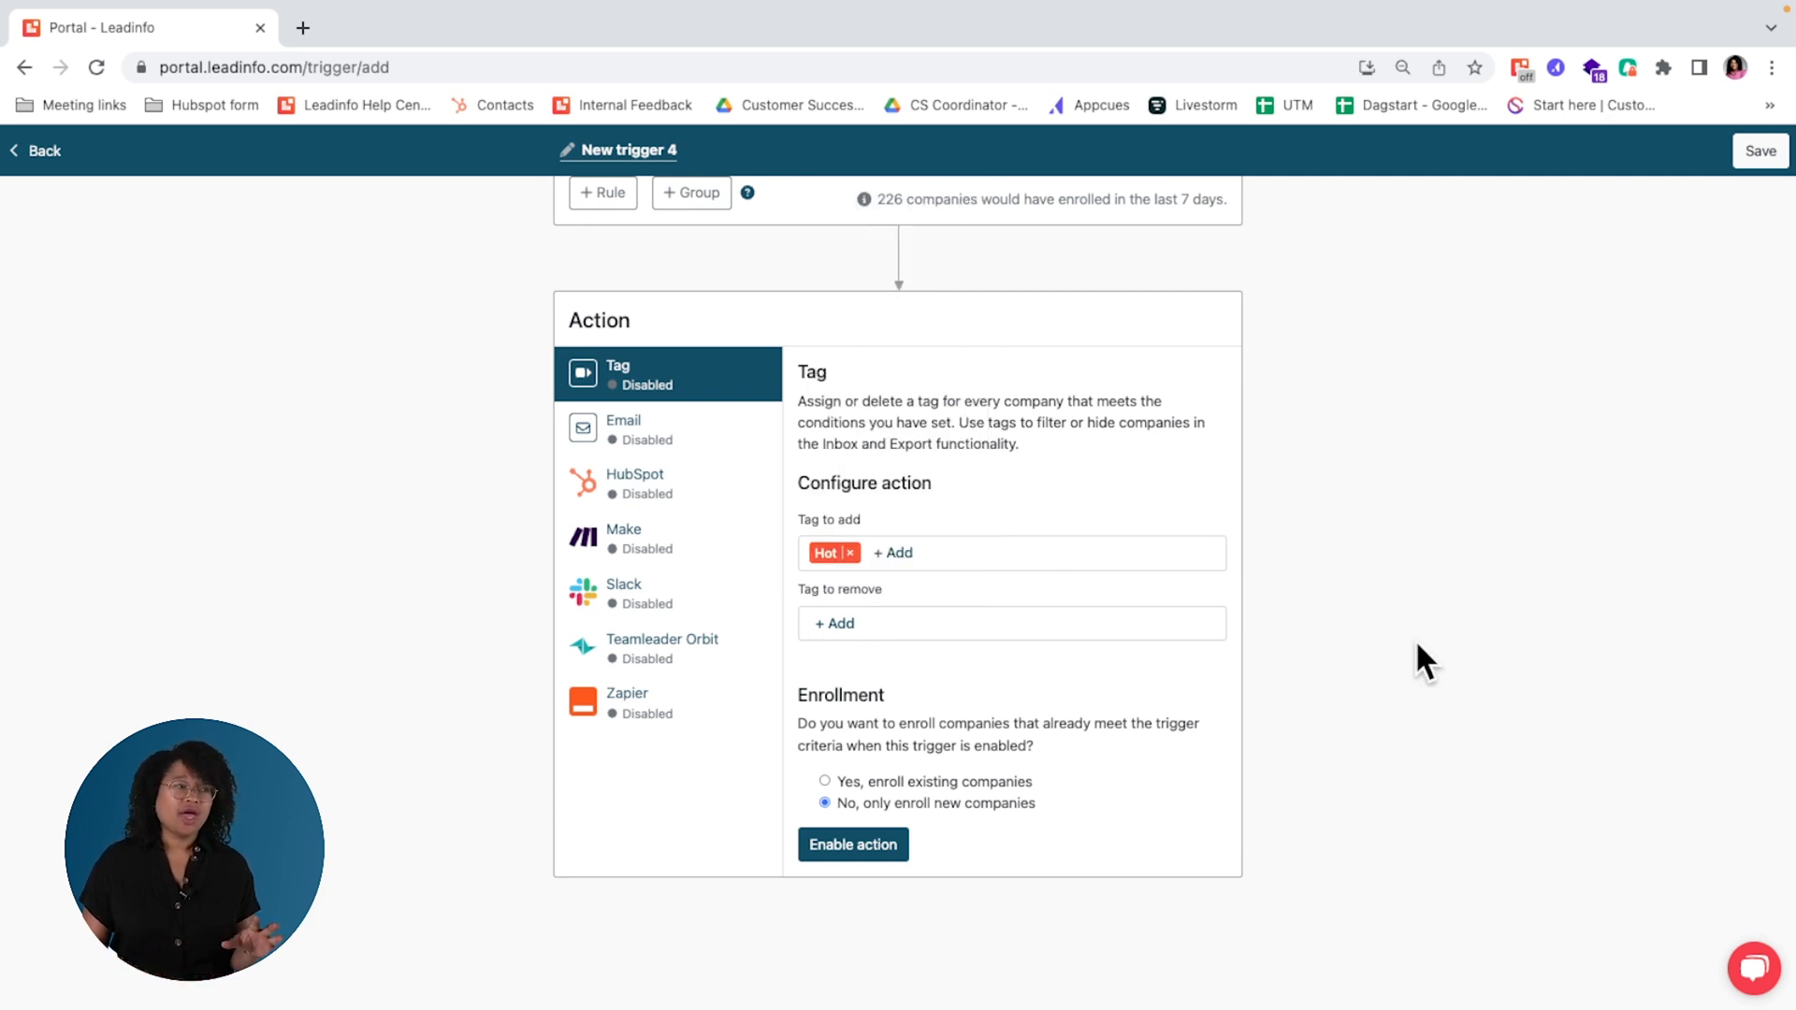
left_click(716, 447)
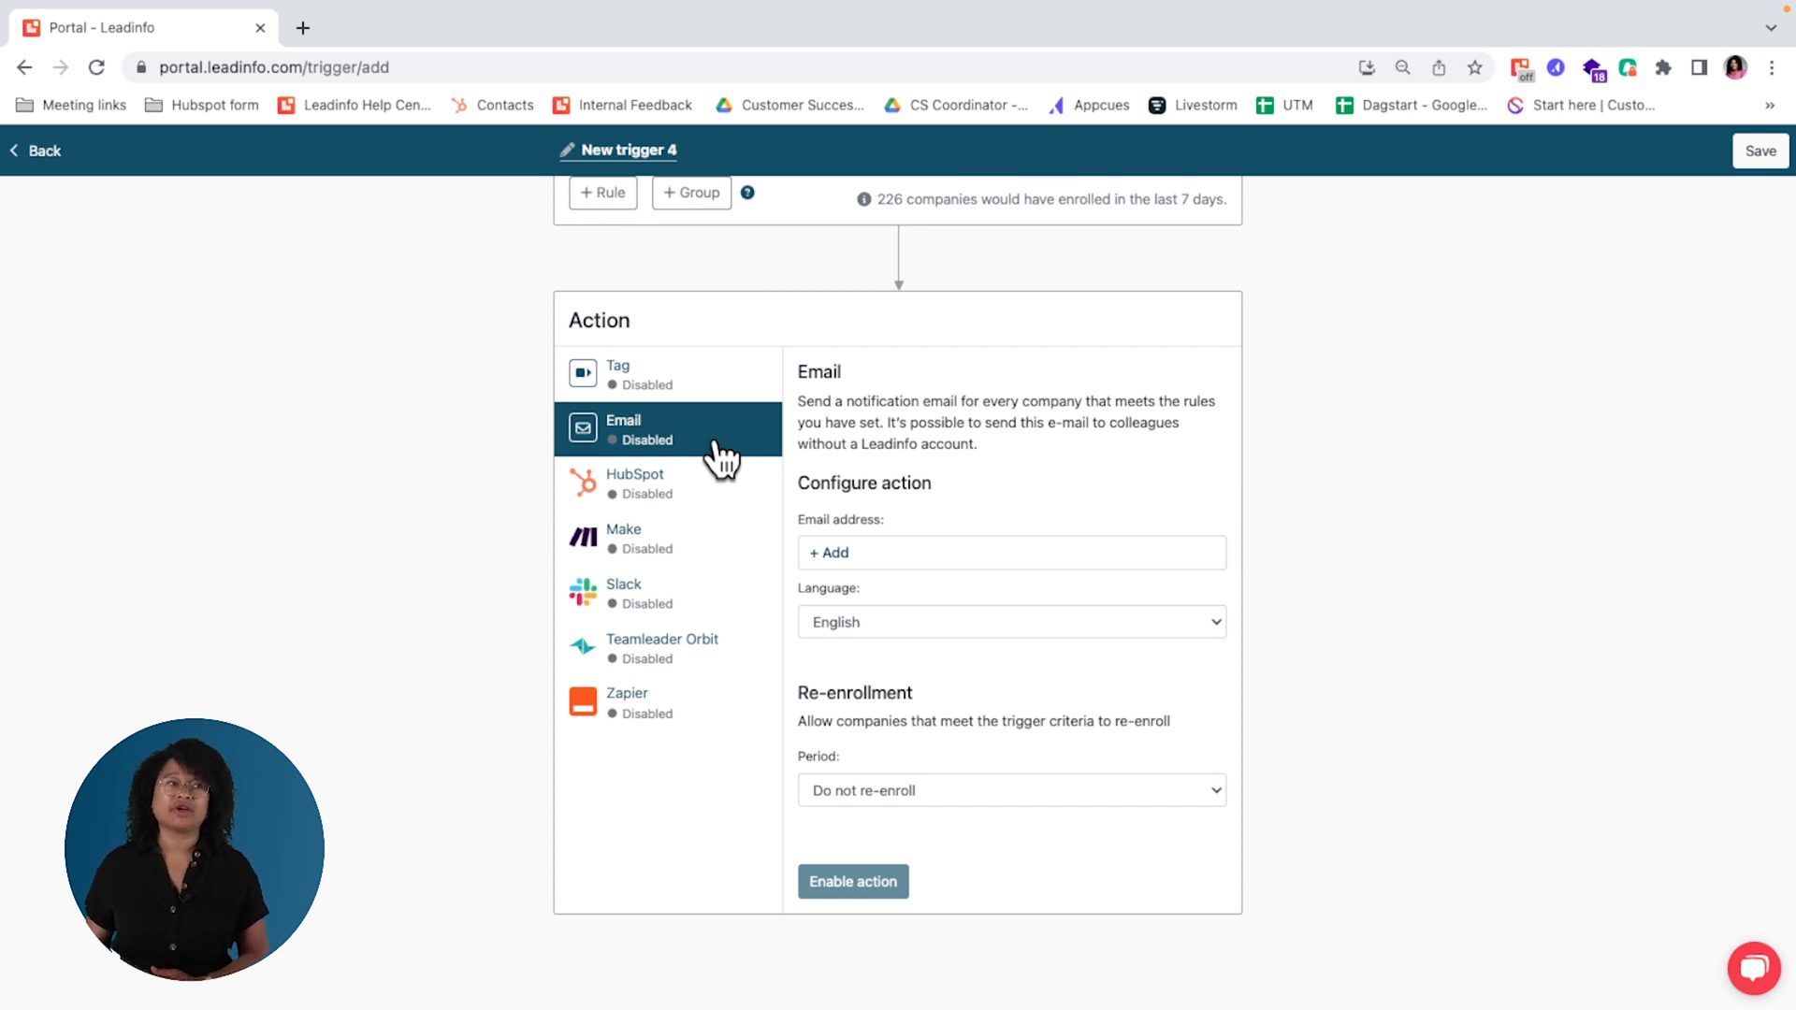
left_click(715, 484)
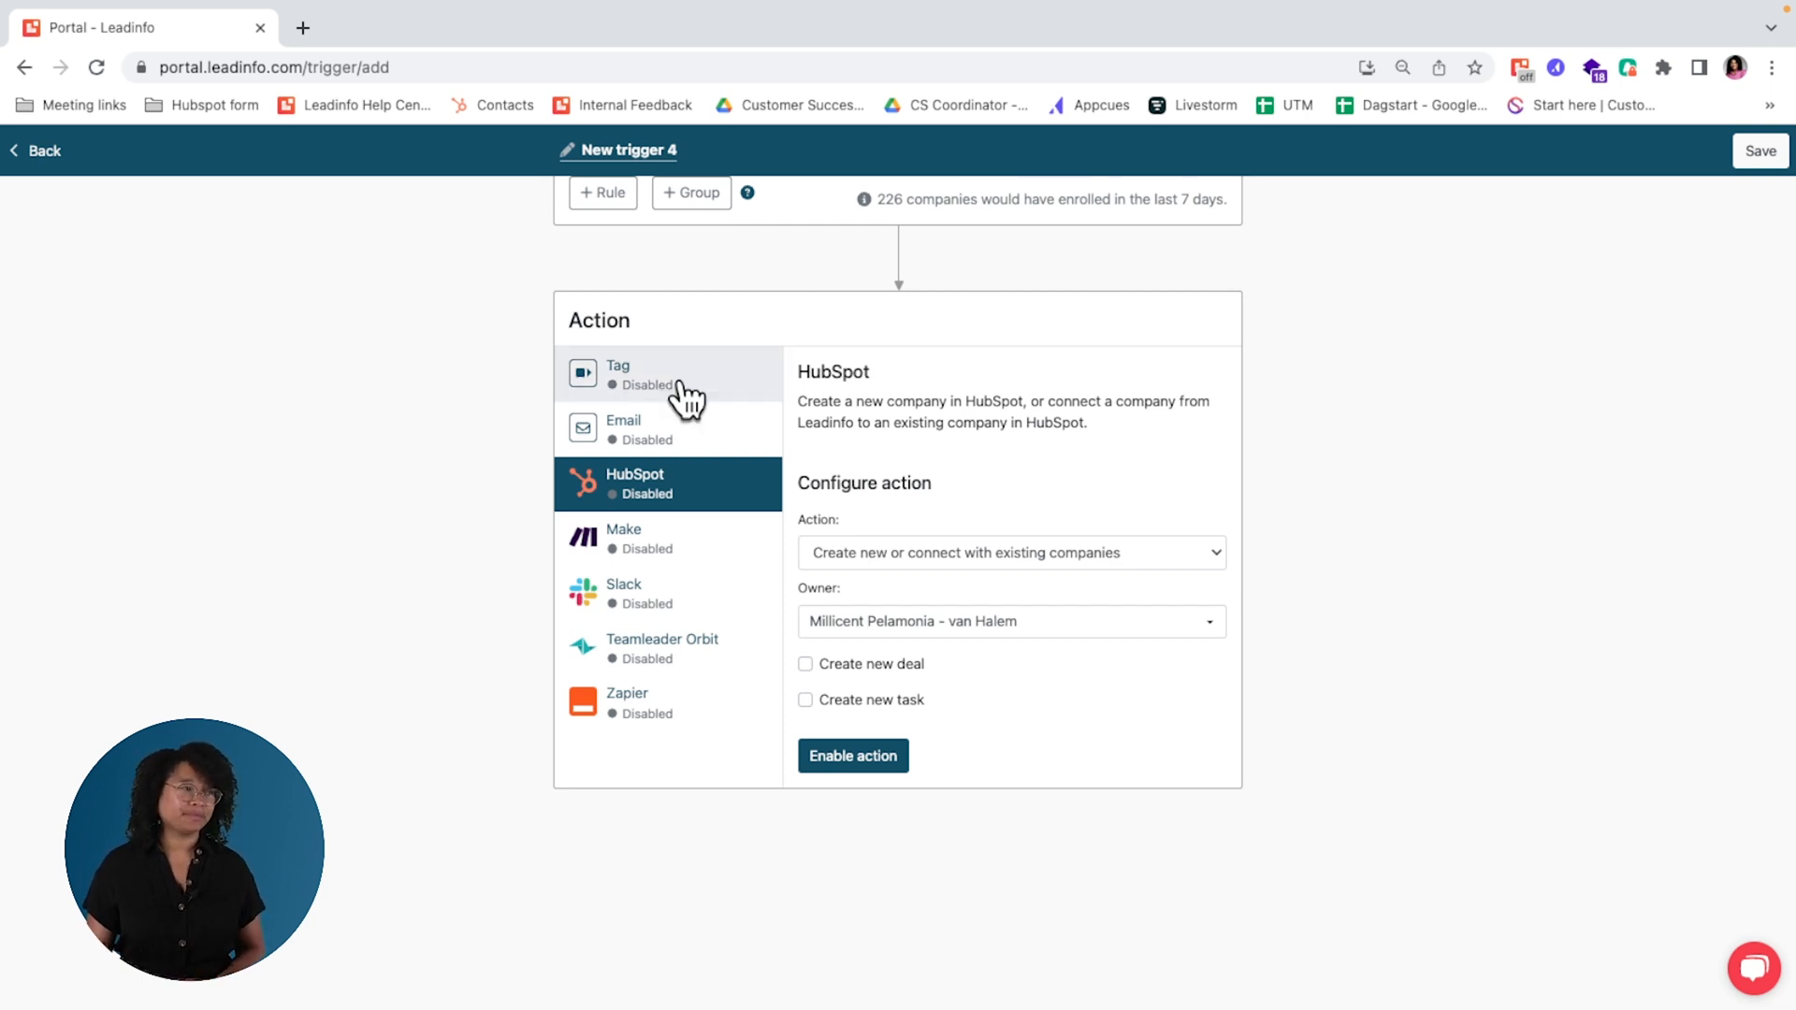
Step: Add a rule group to the trigger with a rule requiring that Page URL contains "pricing"
scroll(679, 376, "up", 2)
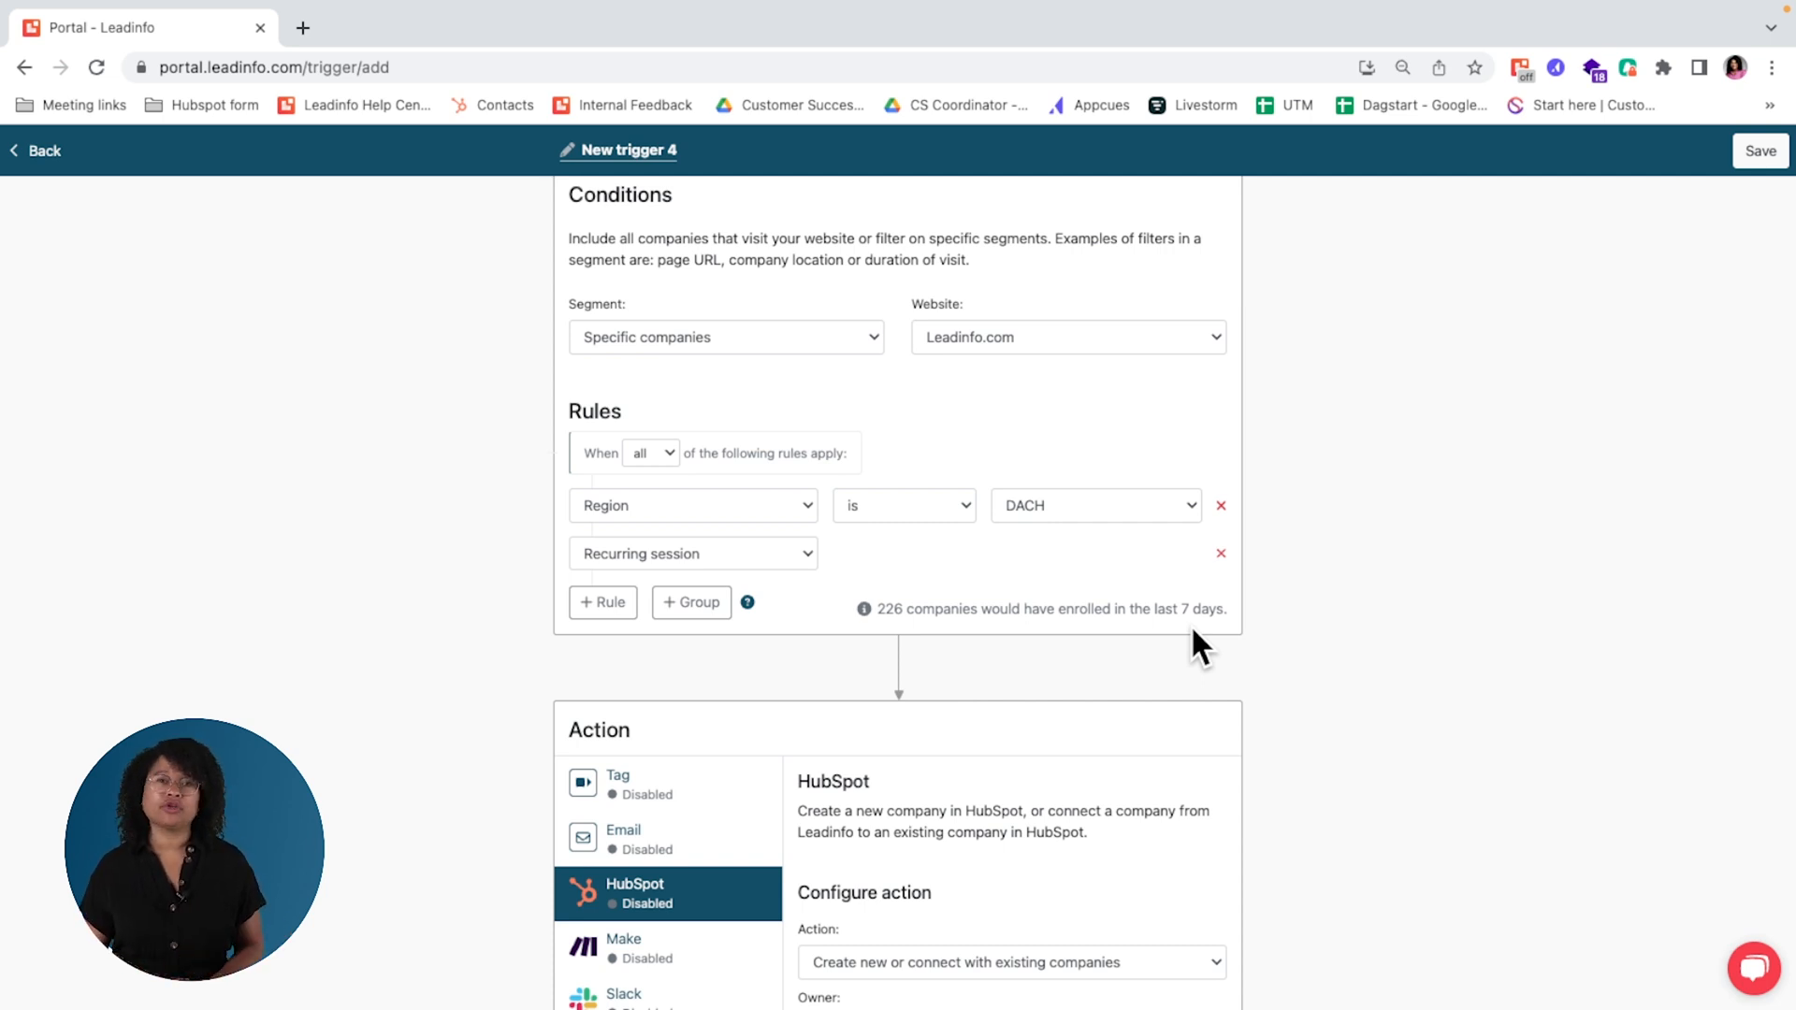
left_click(711, 617)
left_click(717, 675)
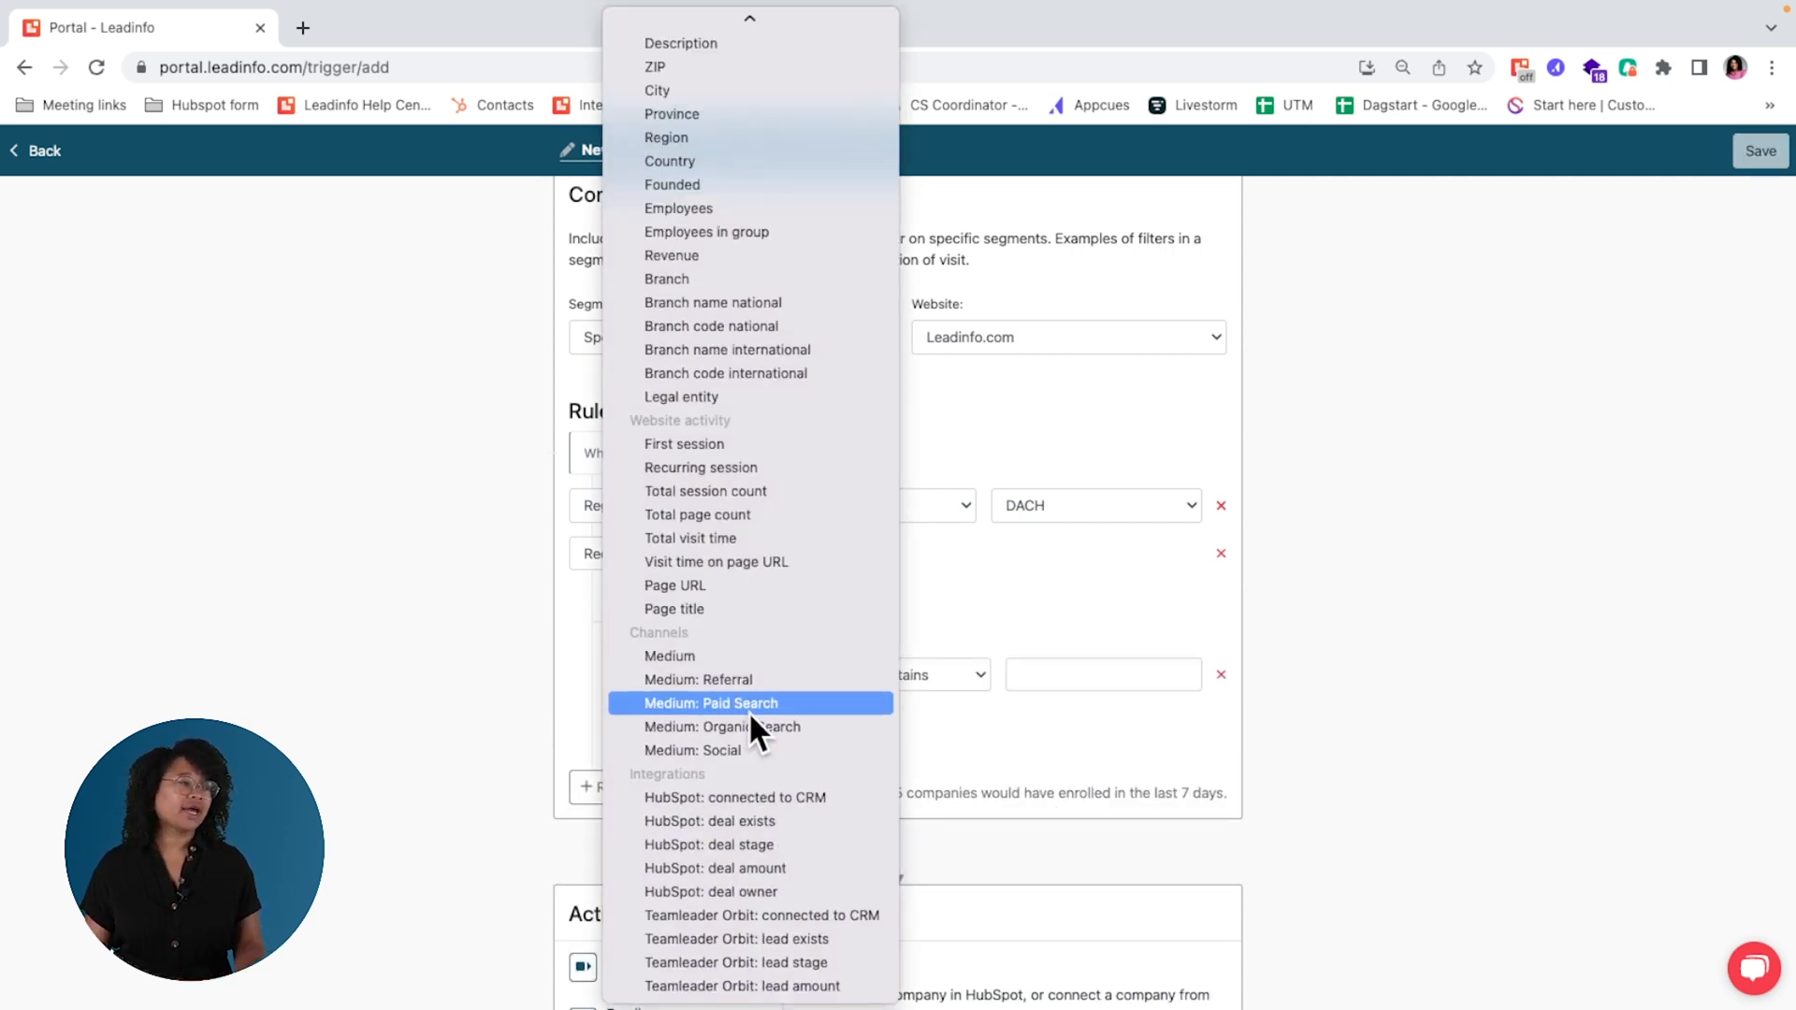
left_click(780, 585)
left_click(1072, 671)
type("pricing")
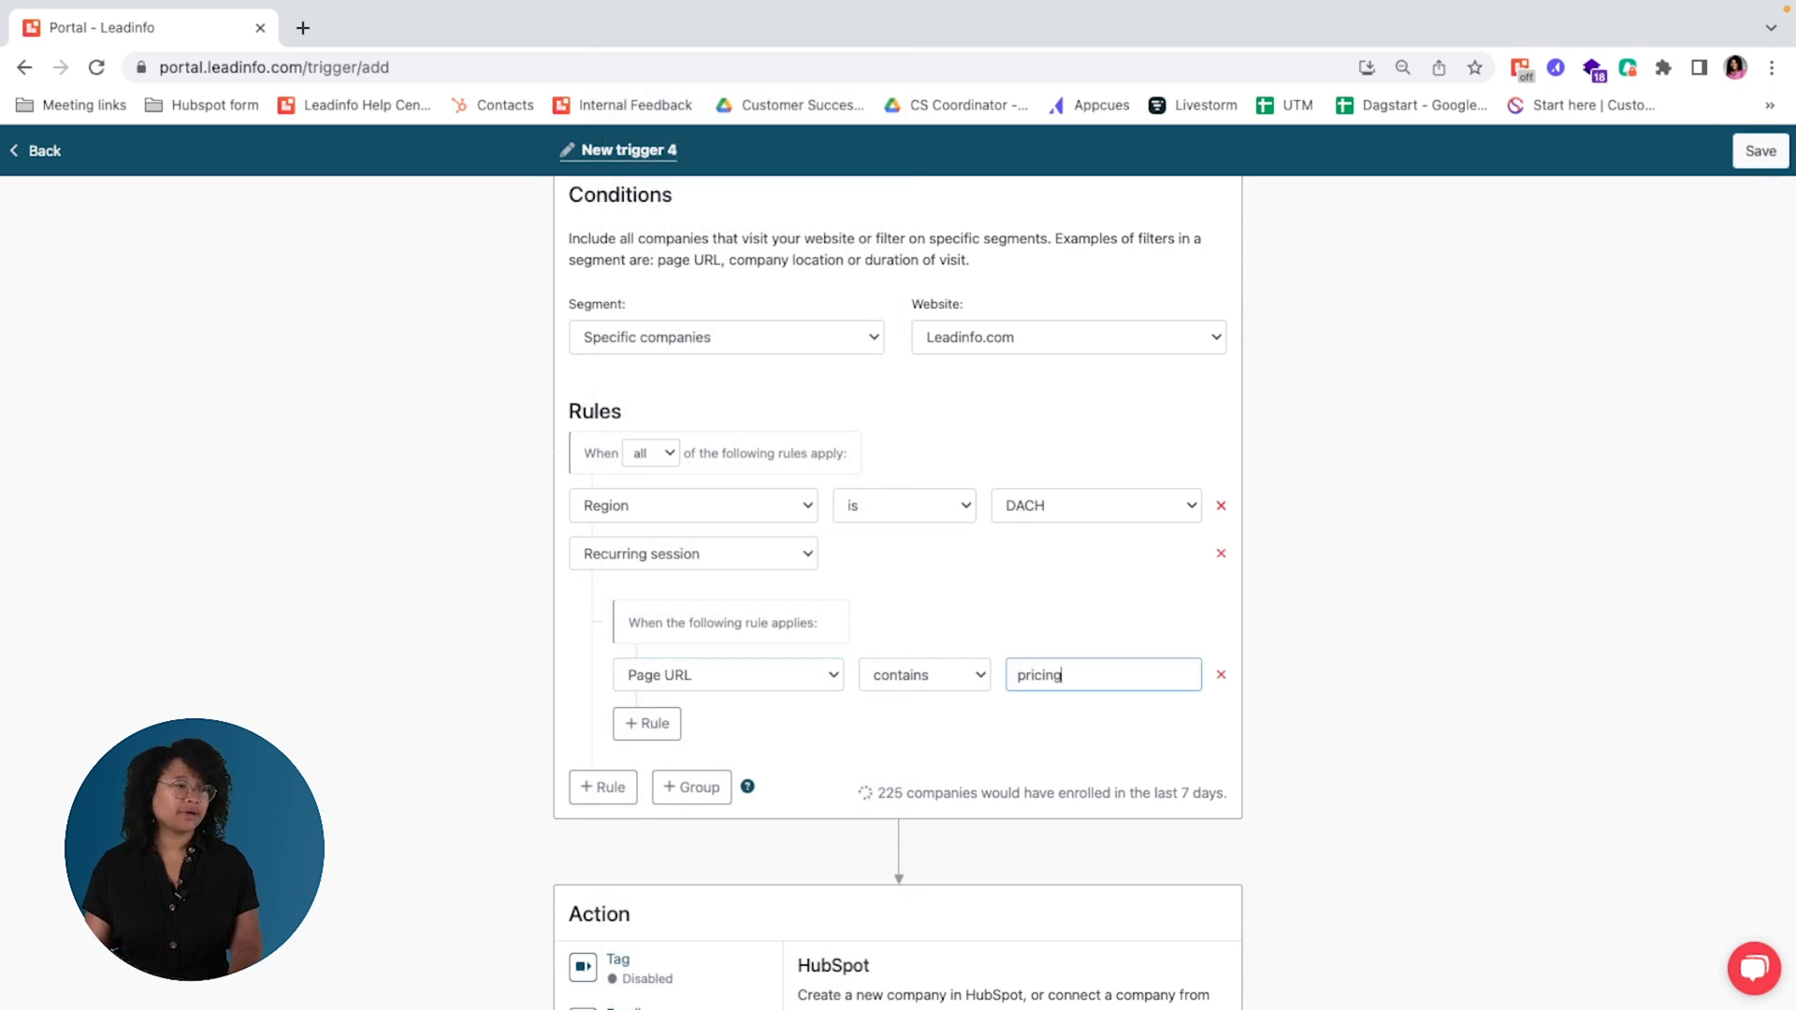
Step: Add a second group rule, Page URL contains "product", and make the group match when any rule applies
left_click(655, 728)
left_click(1082, 722)
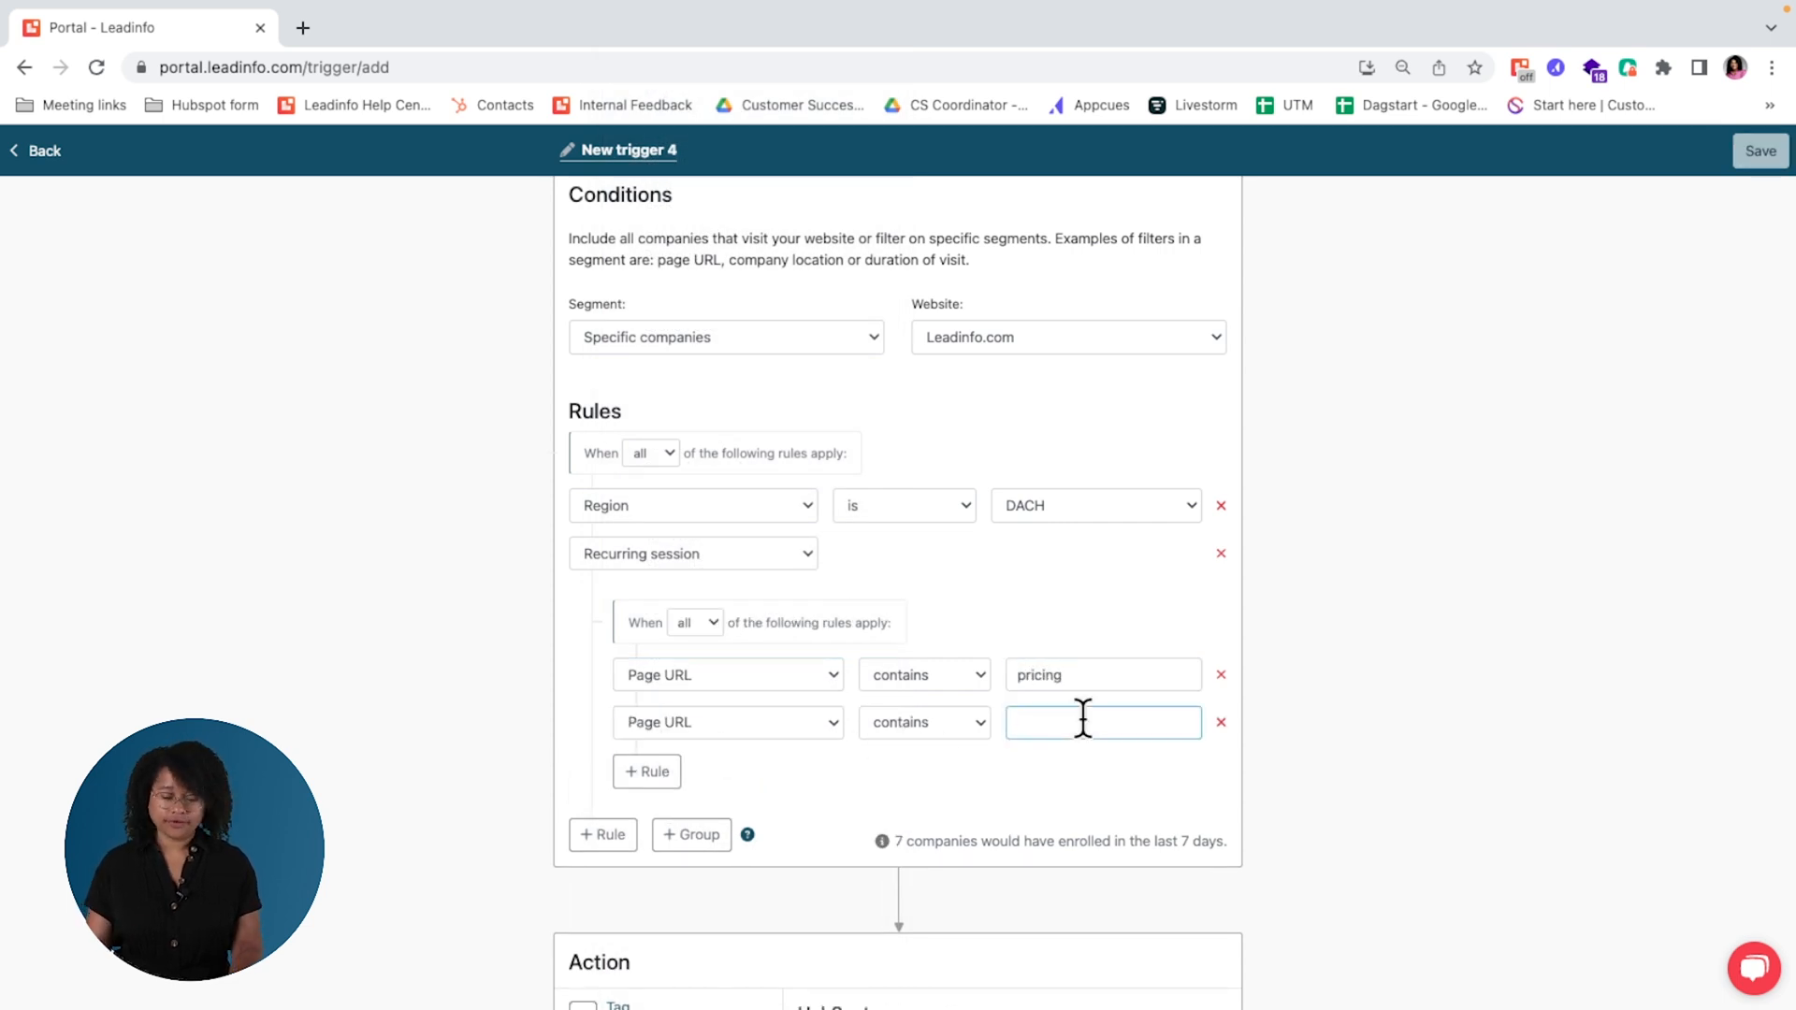
type("product")
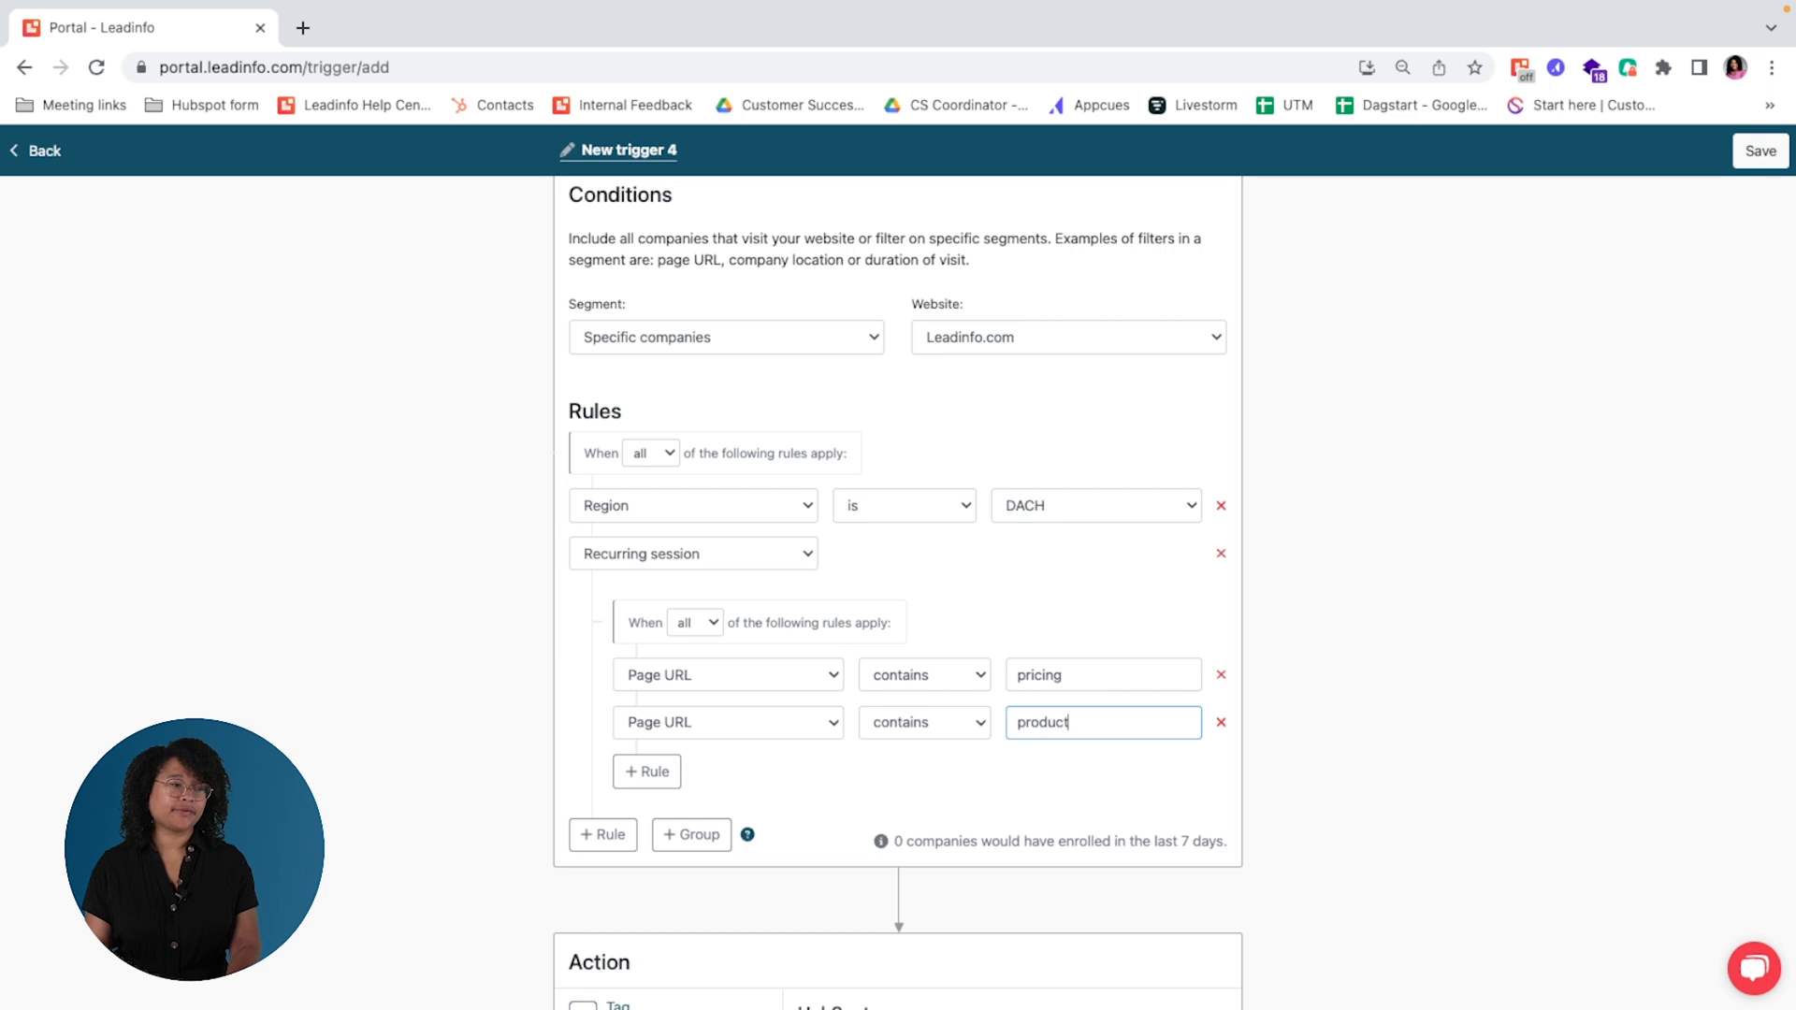
left_click(708, 625)
left_click(702, 646)
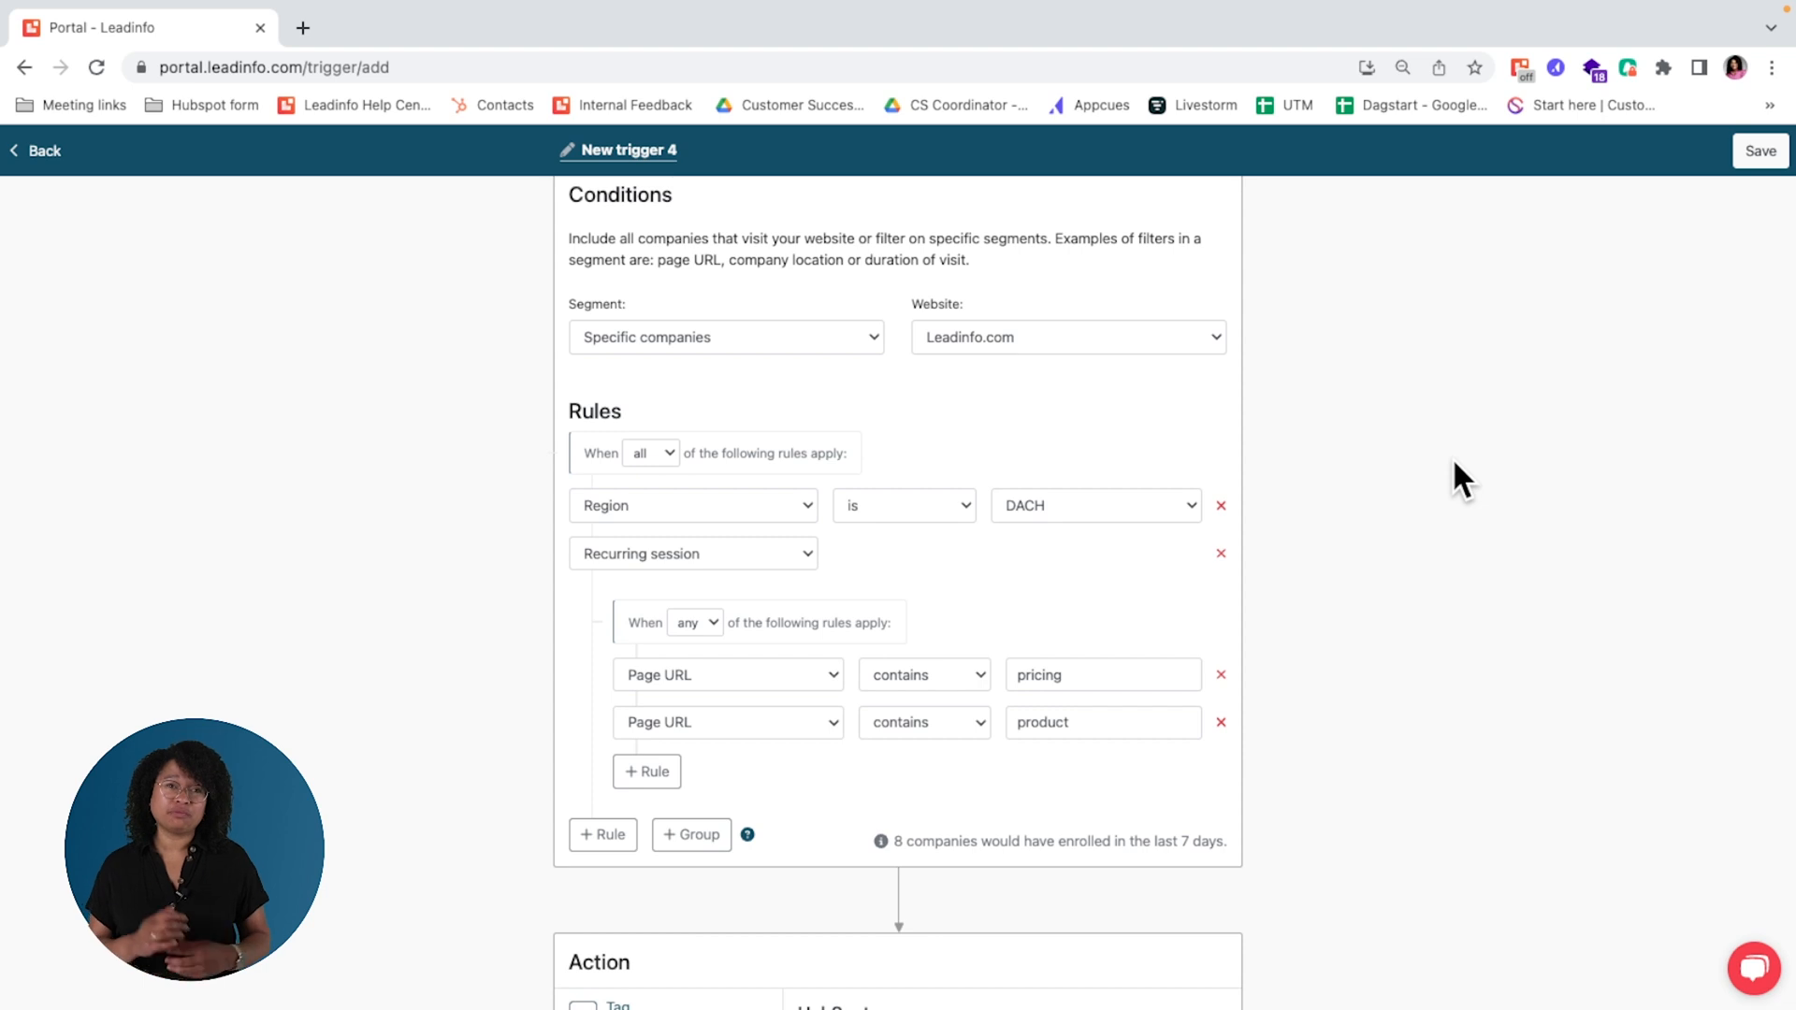
Step: Set the trigger's main rules to match when any applies, and check the available segment choices
left_click(668, 452)
left_click(667, 476)
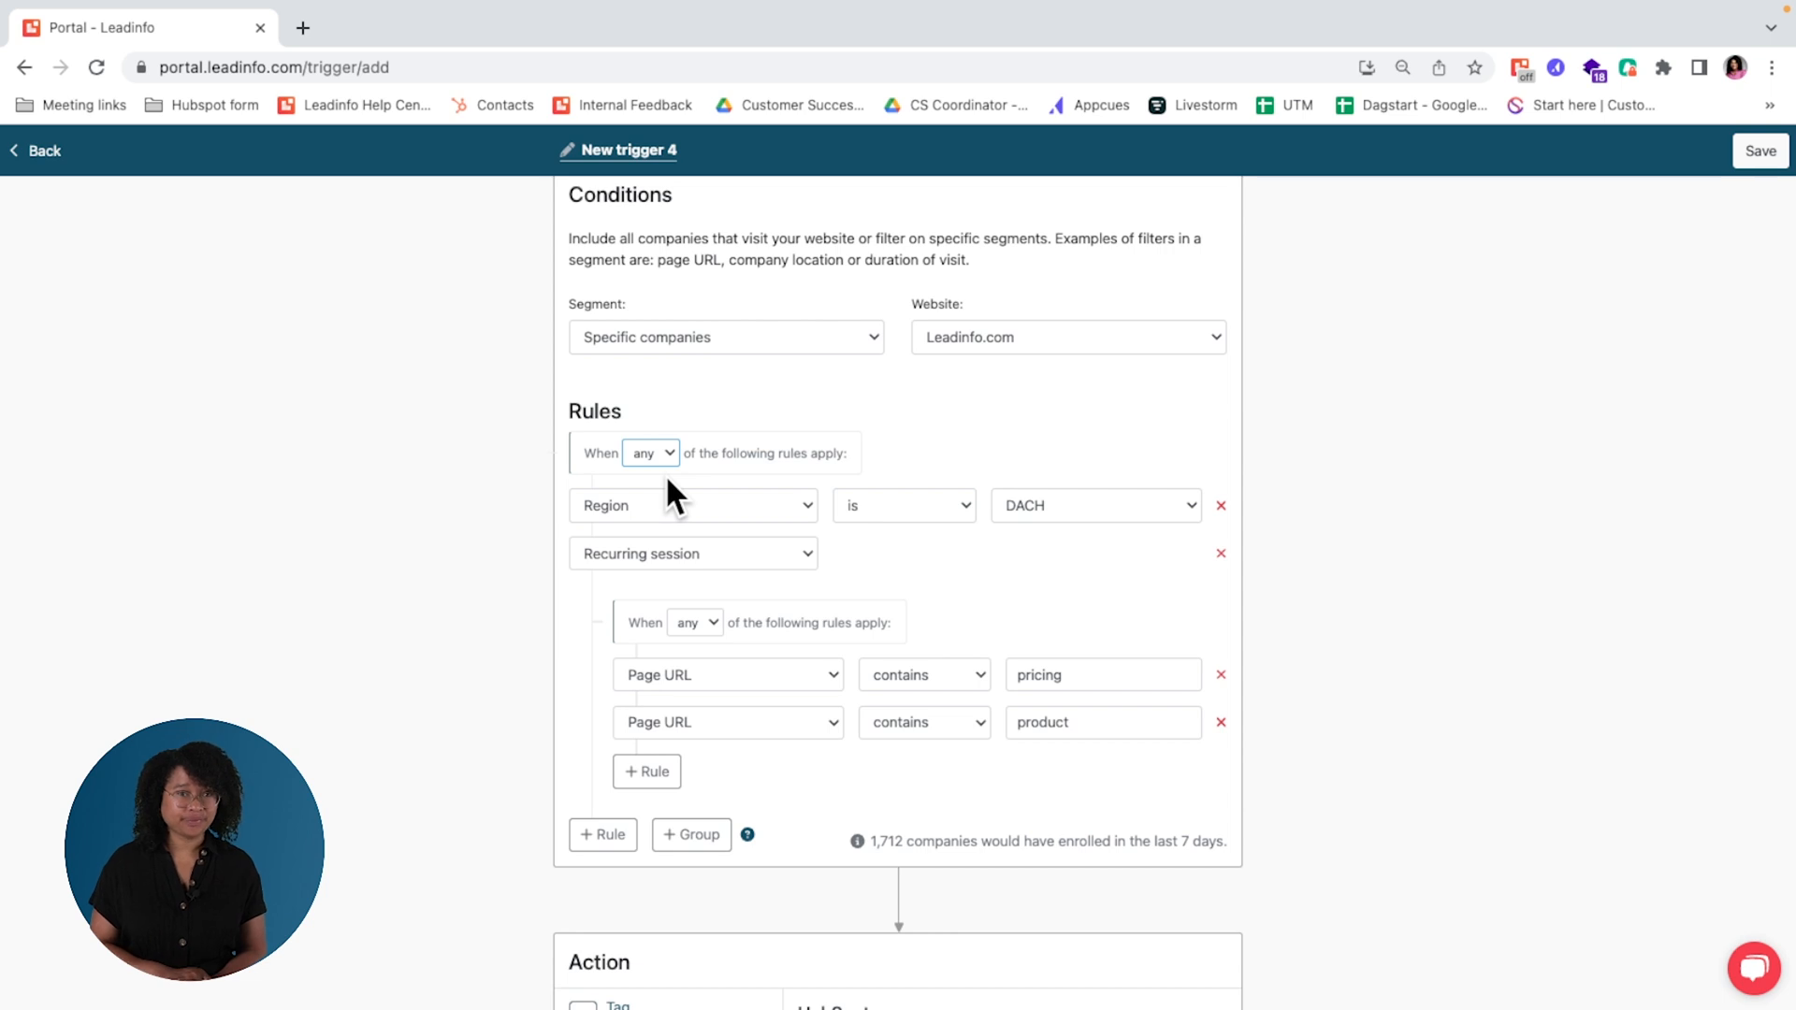
left_click(402, 313)
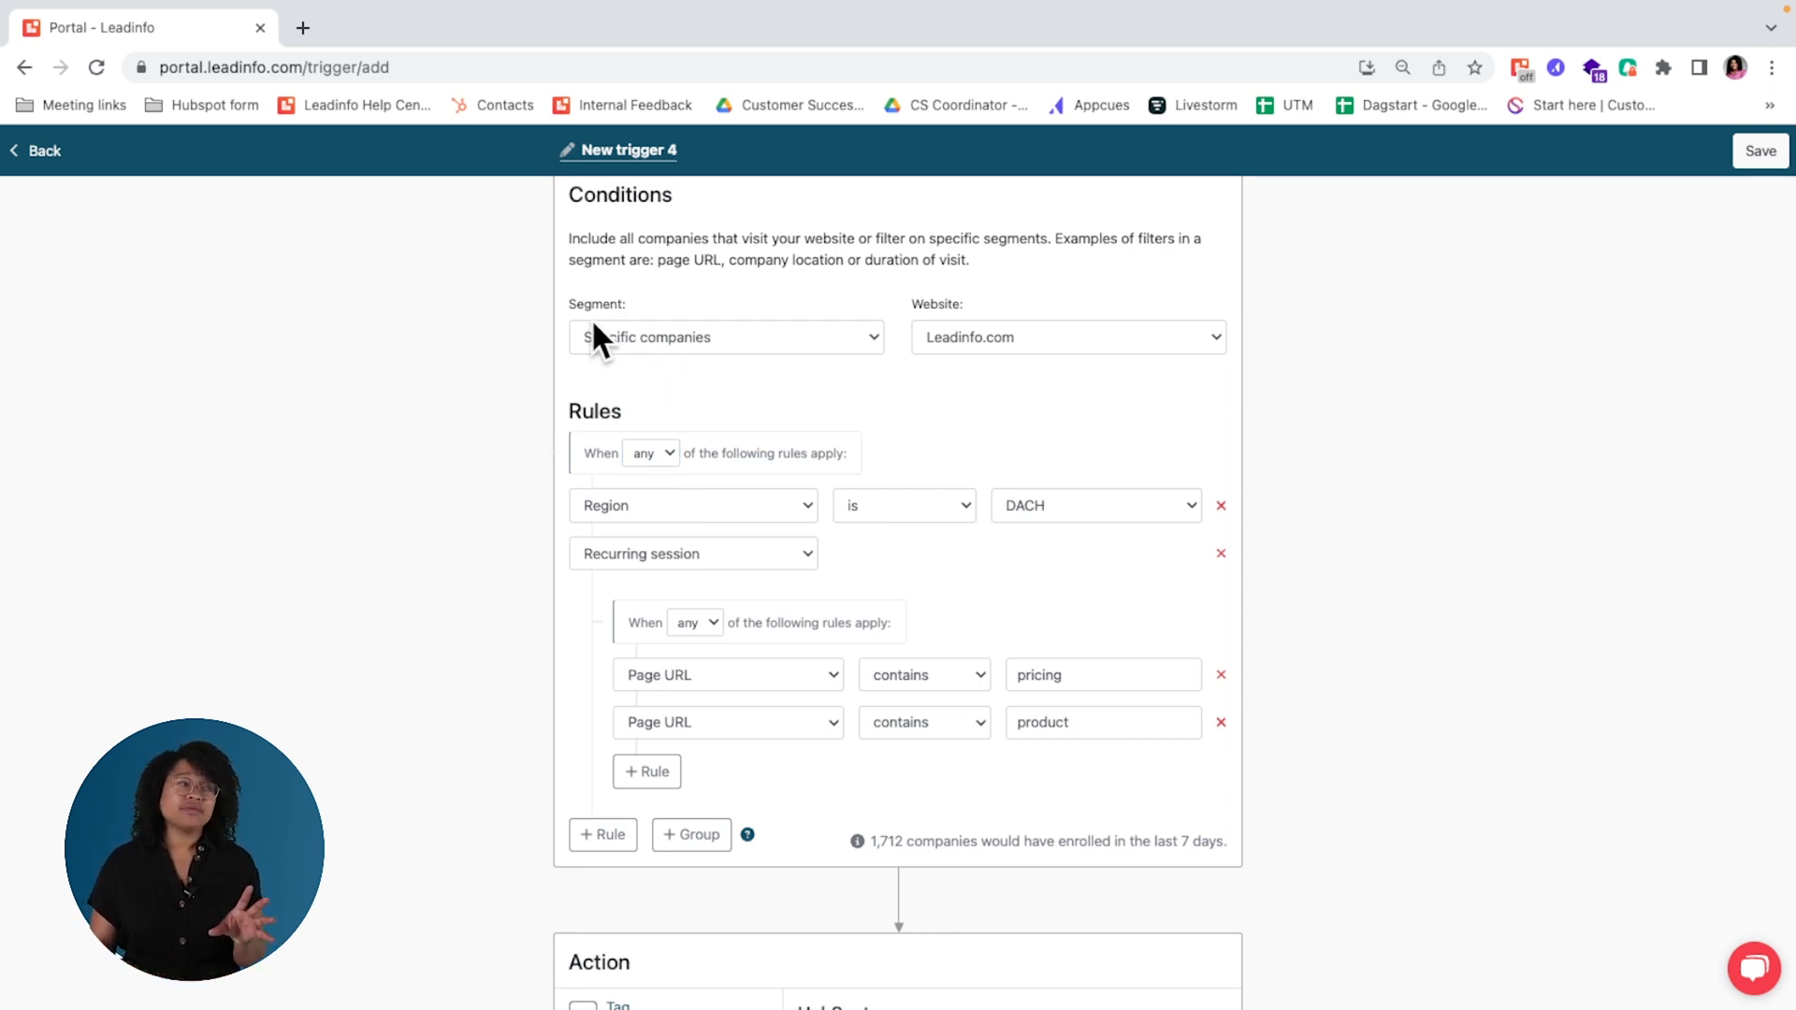
left_click(617, 338)
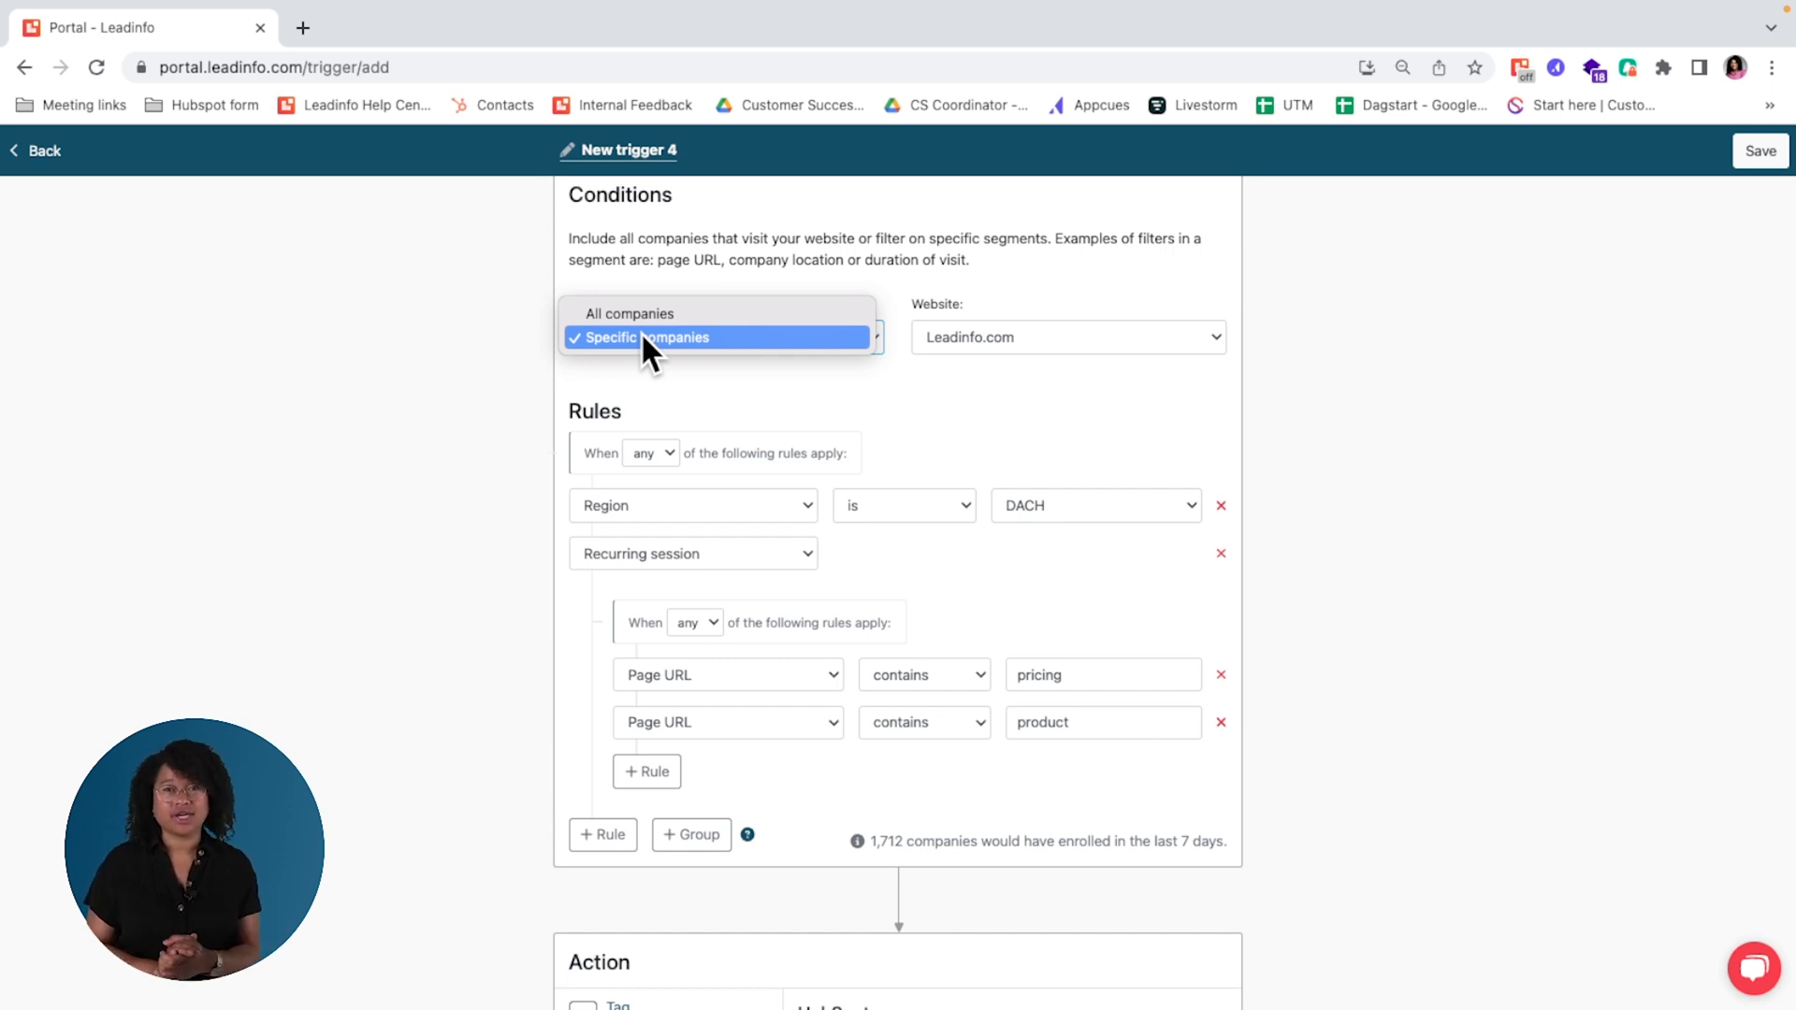
left_click(458, 365)
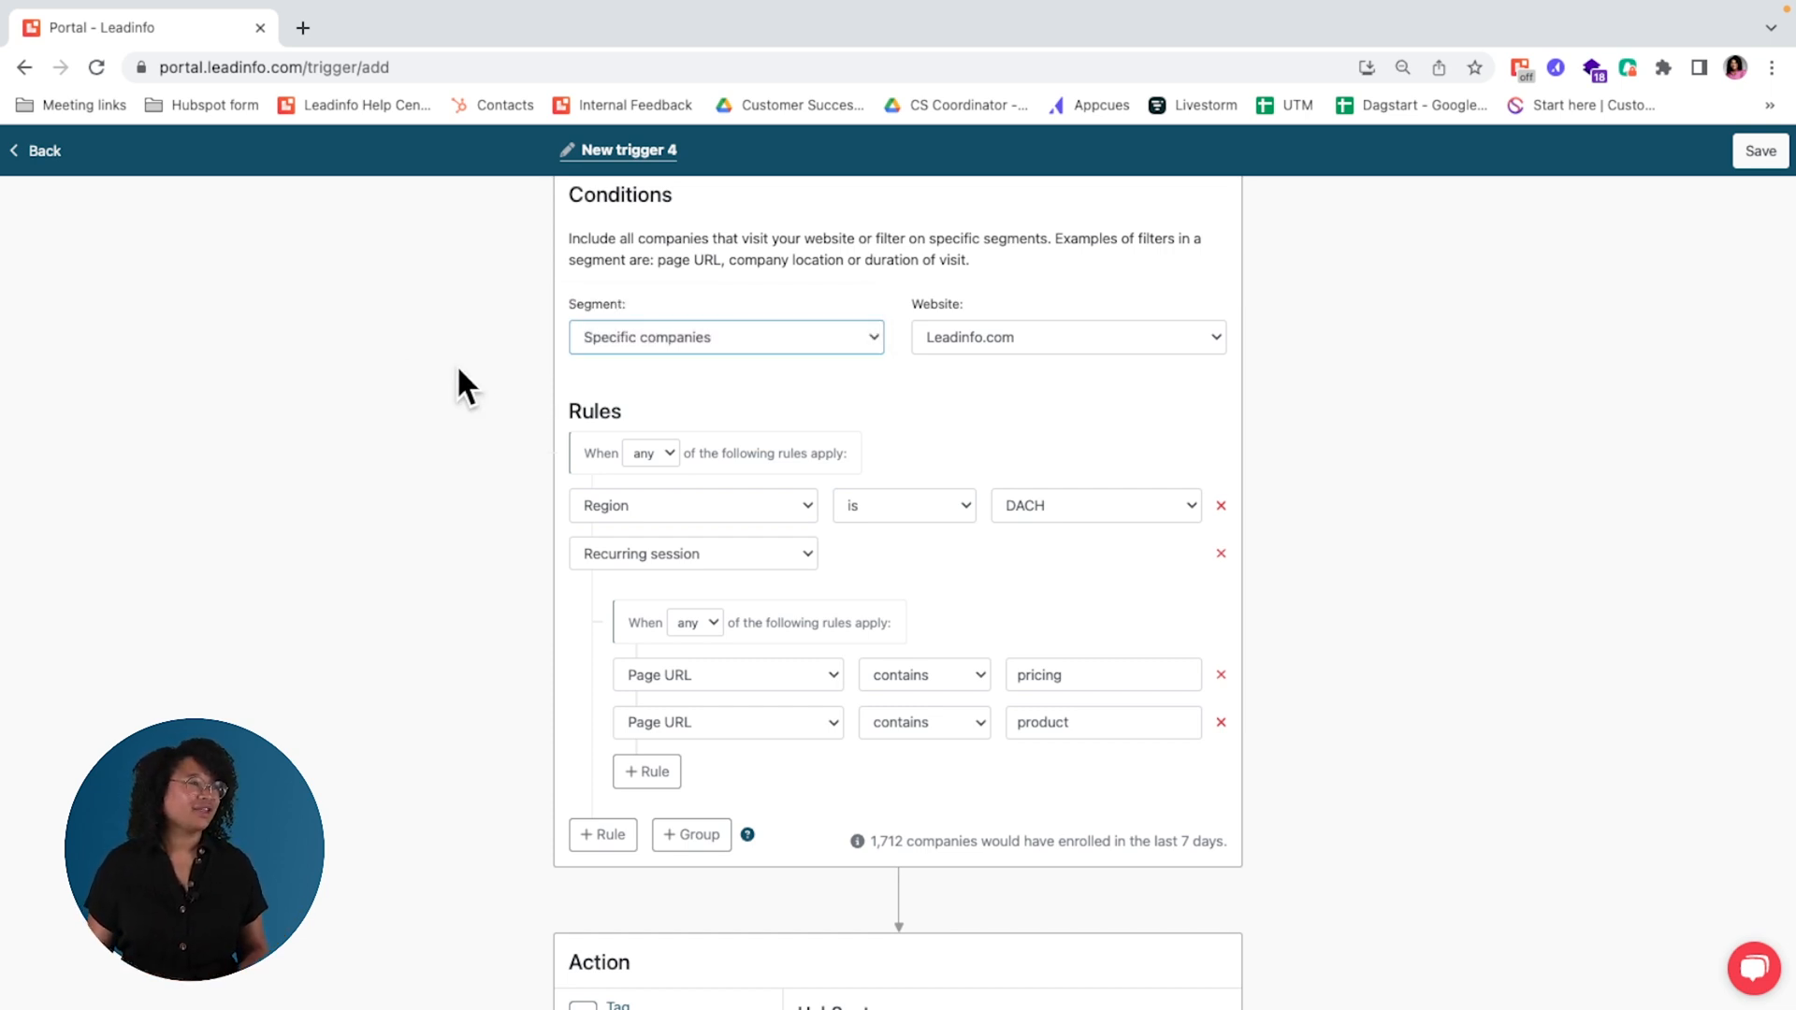
Step: Leave the trigger editor and start a new report with its segment set to specific companies
left_click(54, 157)
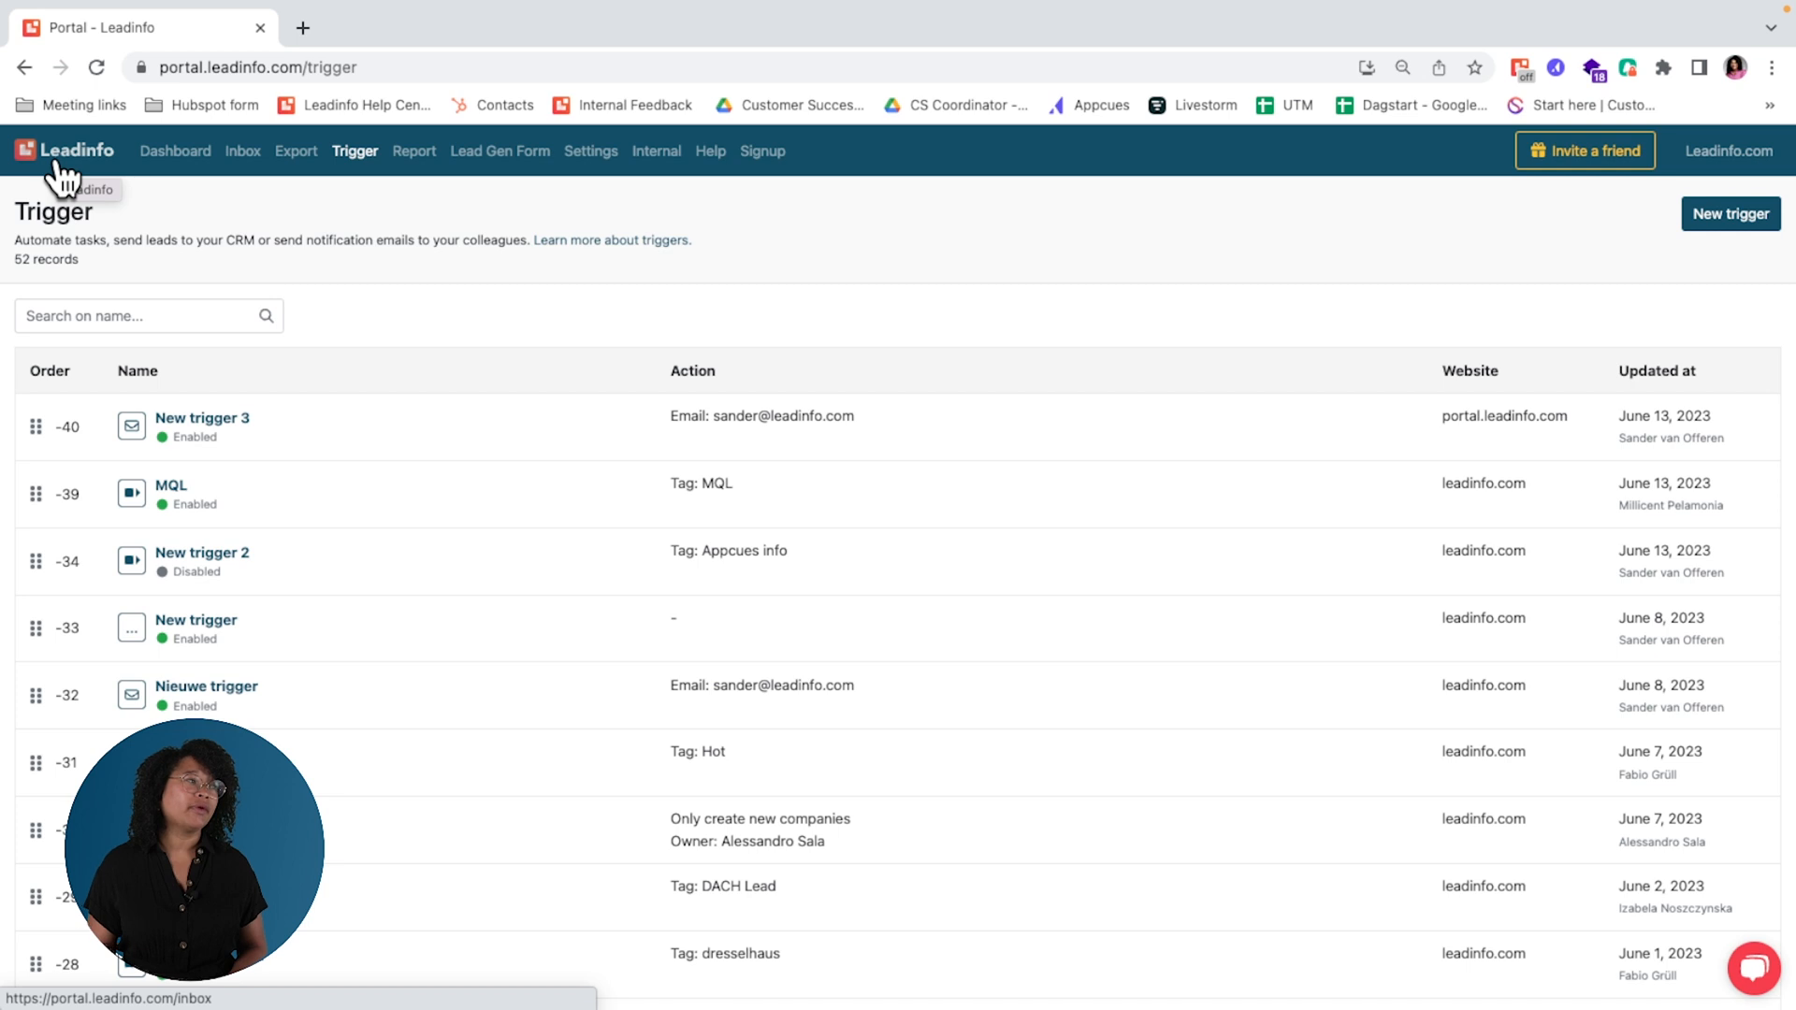
left_click(411, 155)
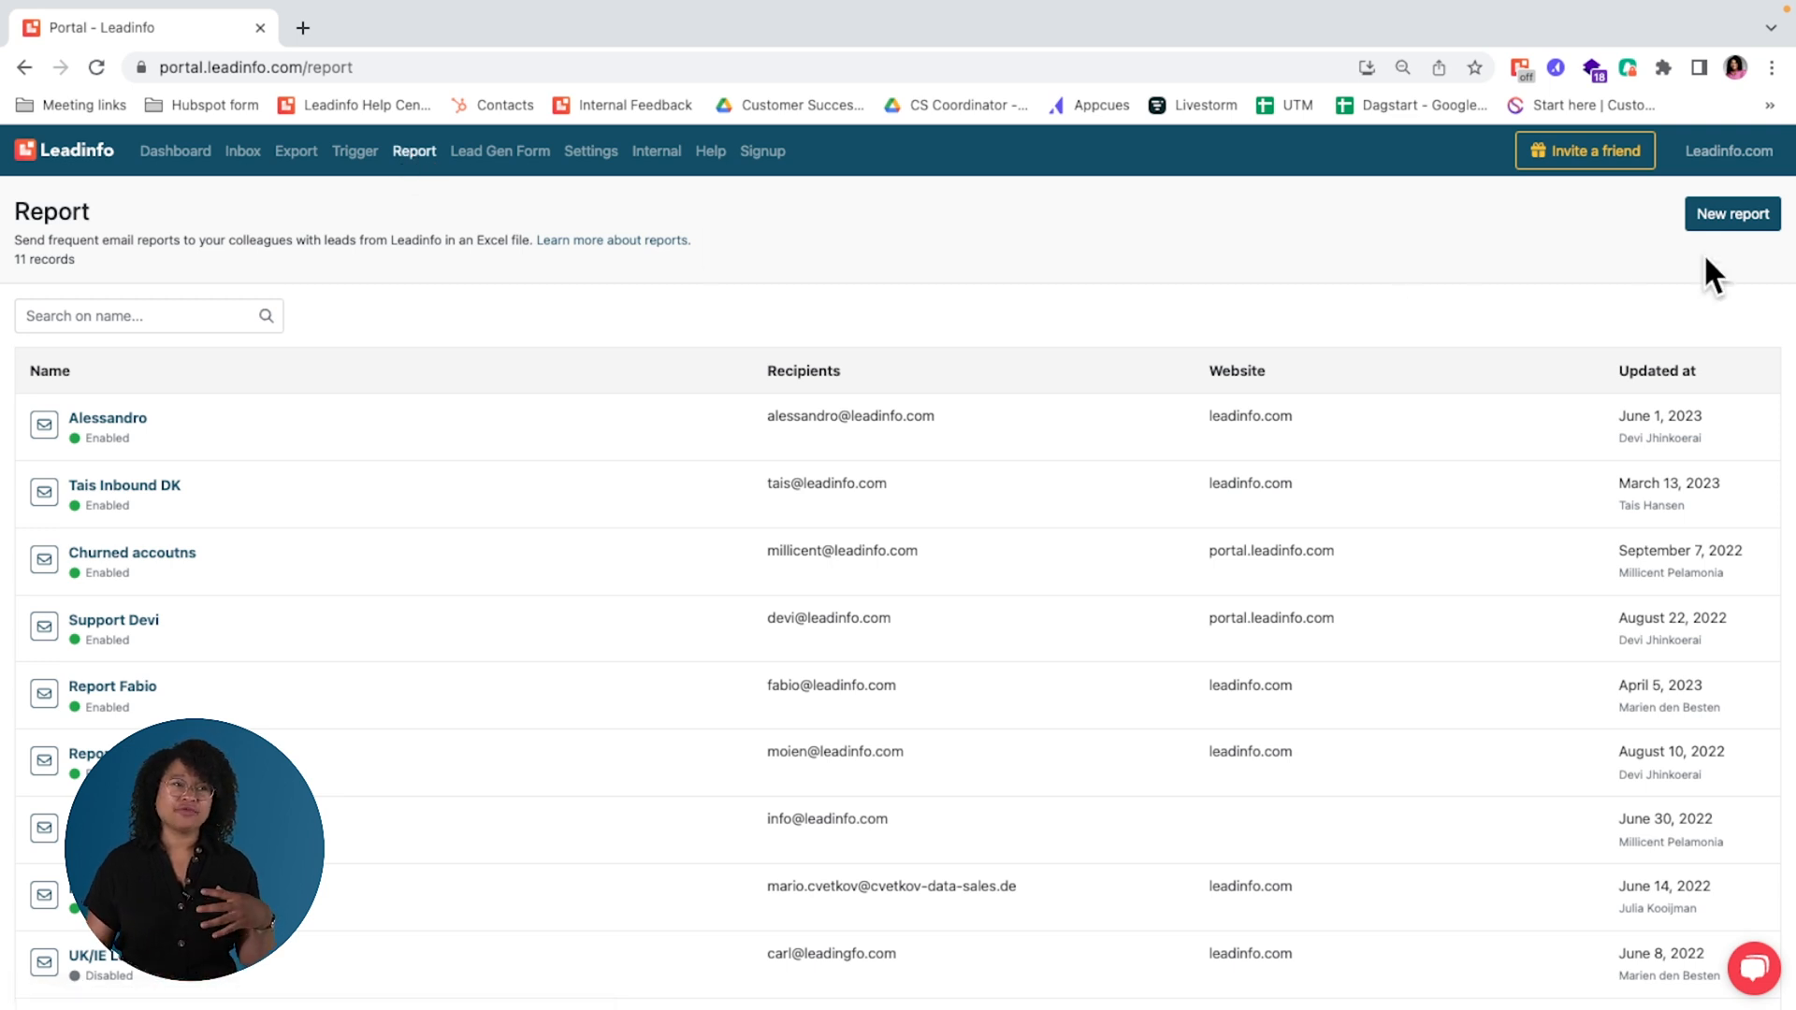
left_click(1733, 217)
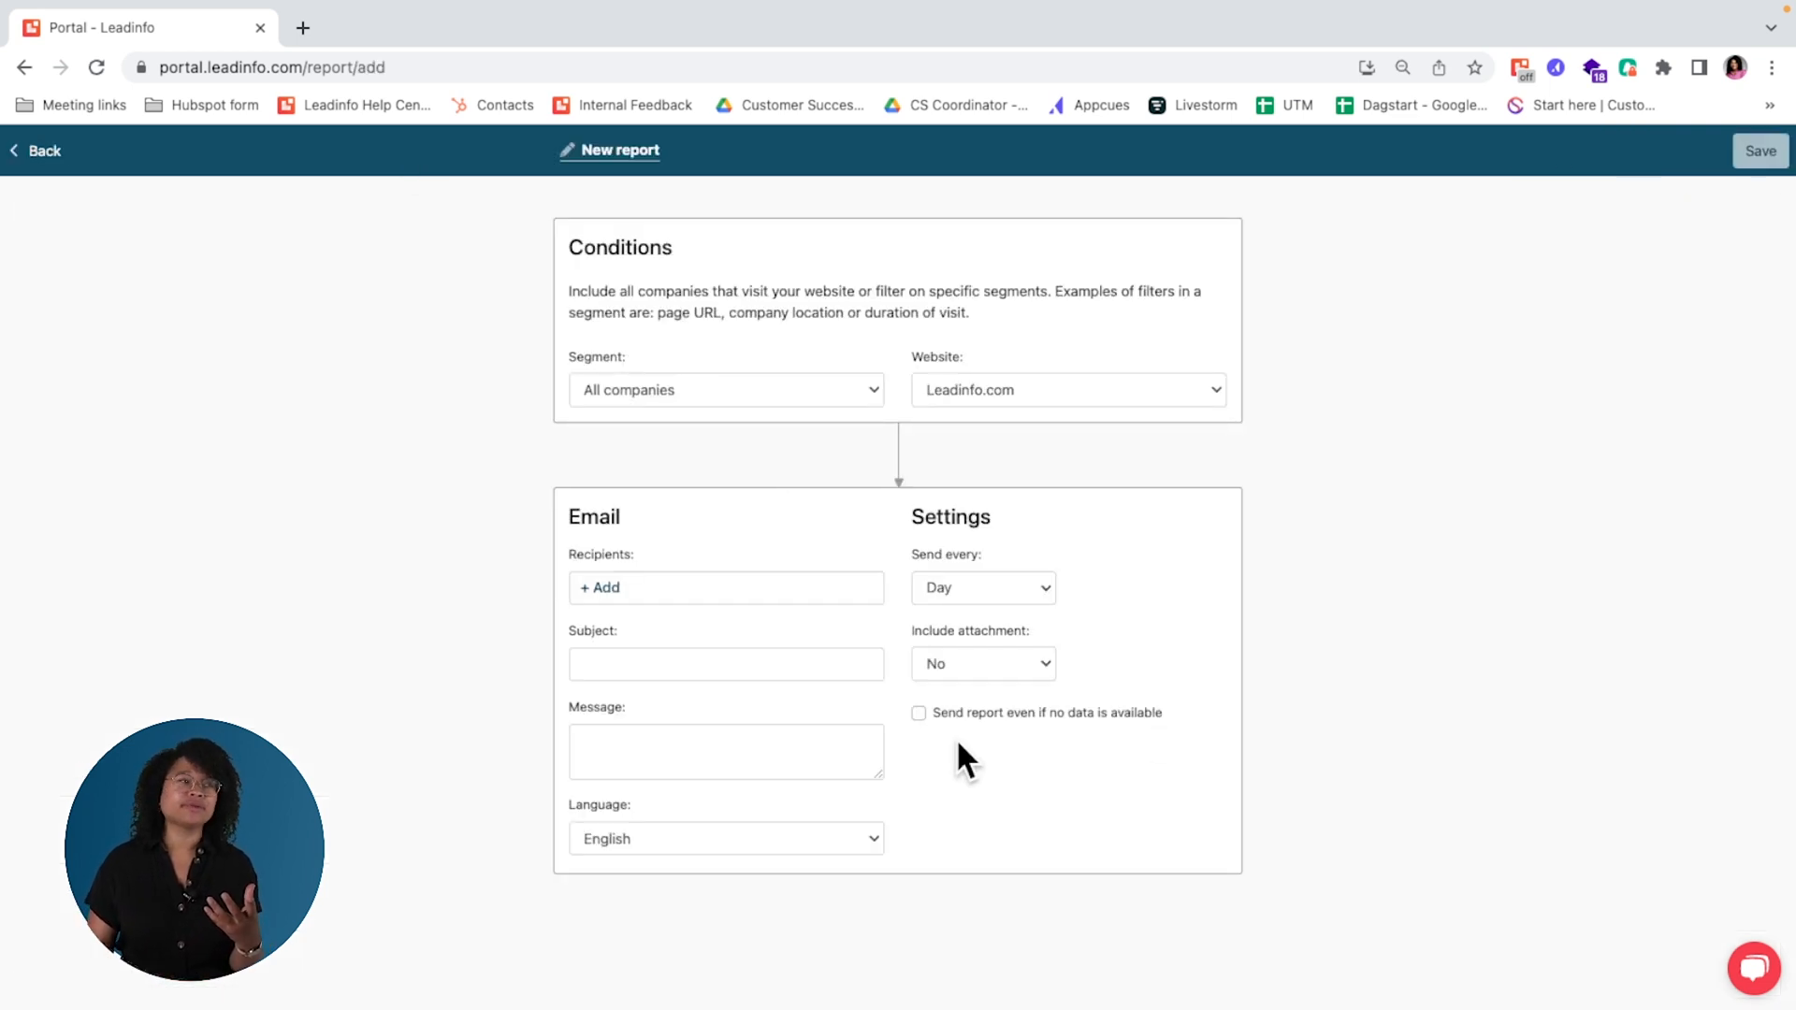
left_click(806, 398)
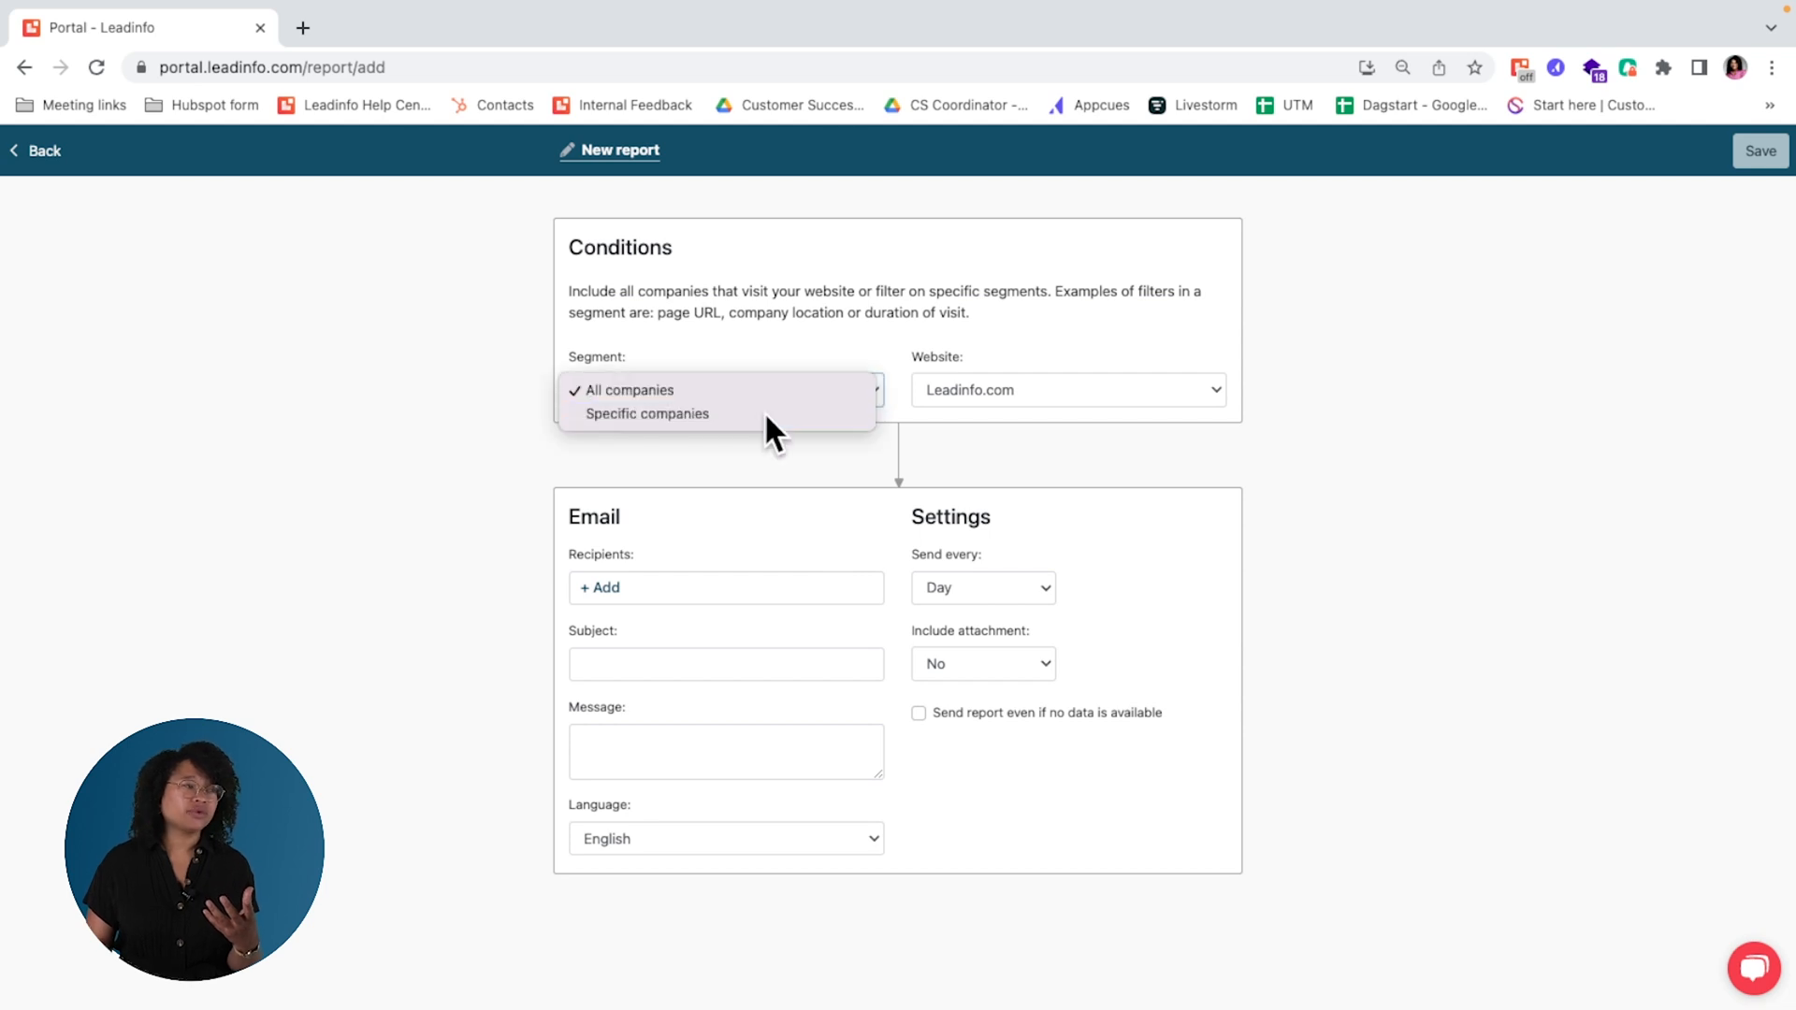
left_click(765, 412)
Step: Look through the rule criteria available for the new report
left_click(713, 559)
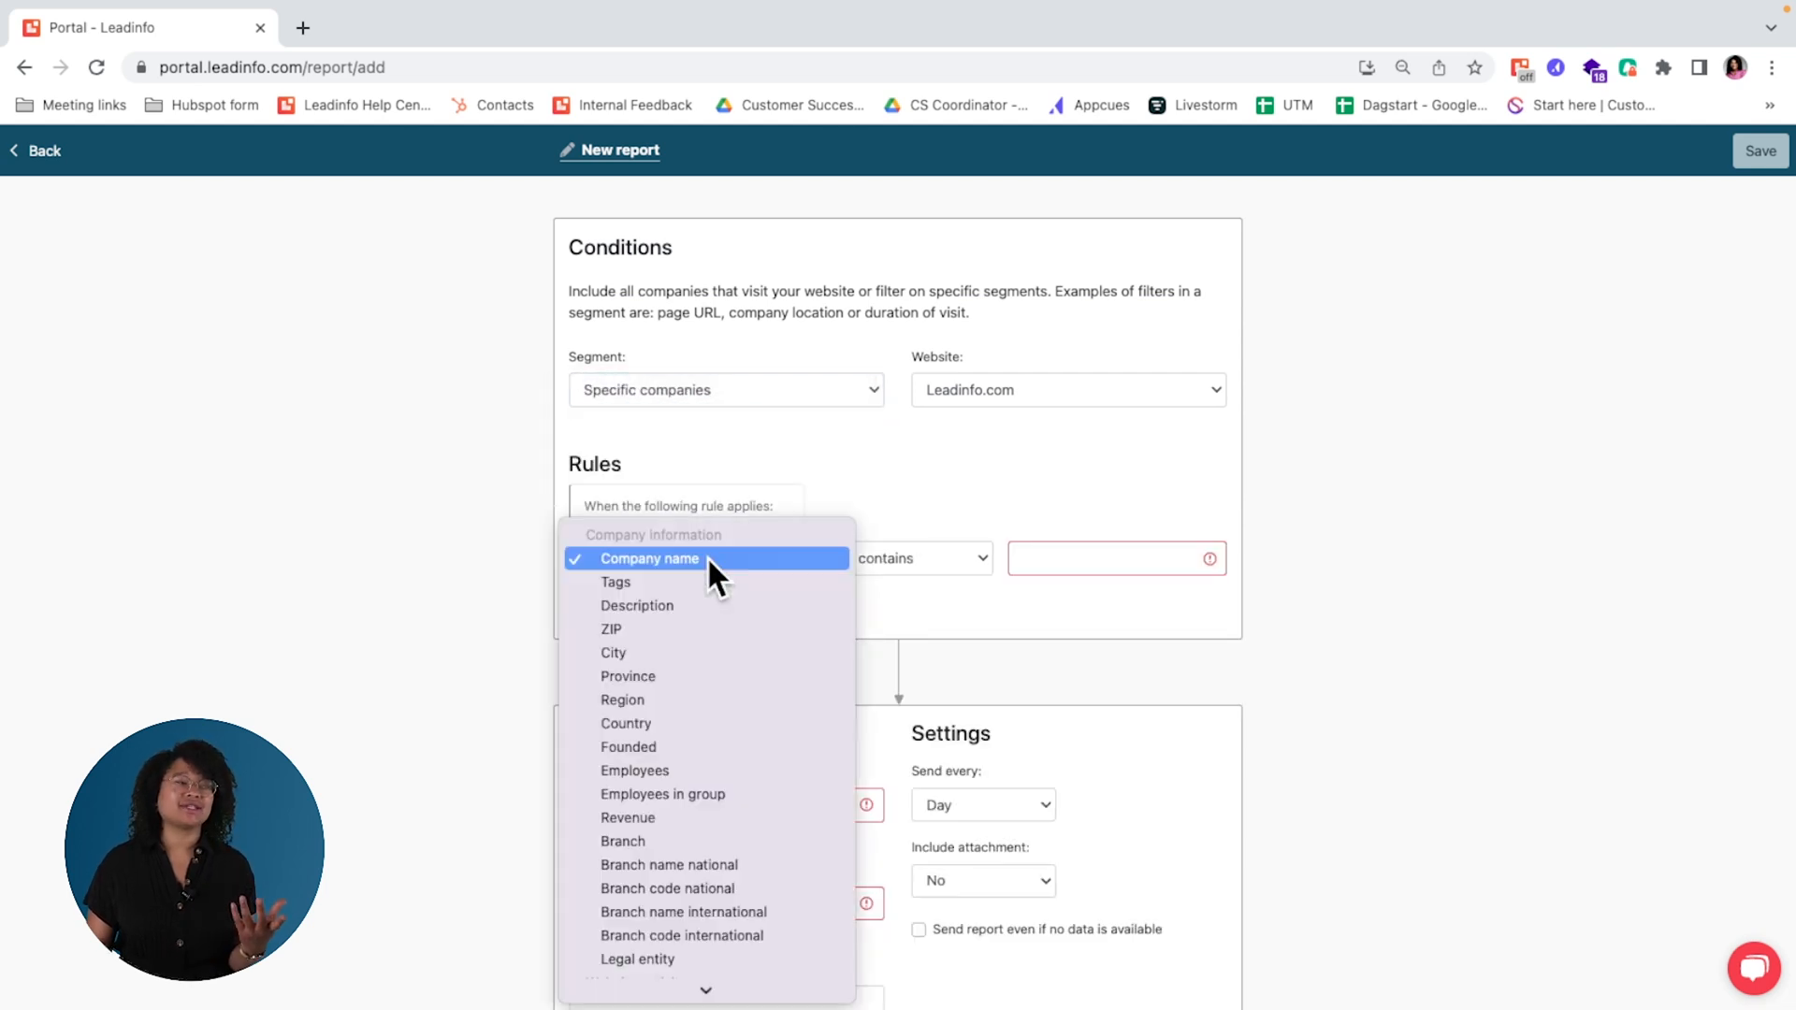
scroll(745, 897, "down", 5)
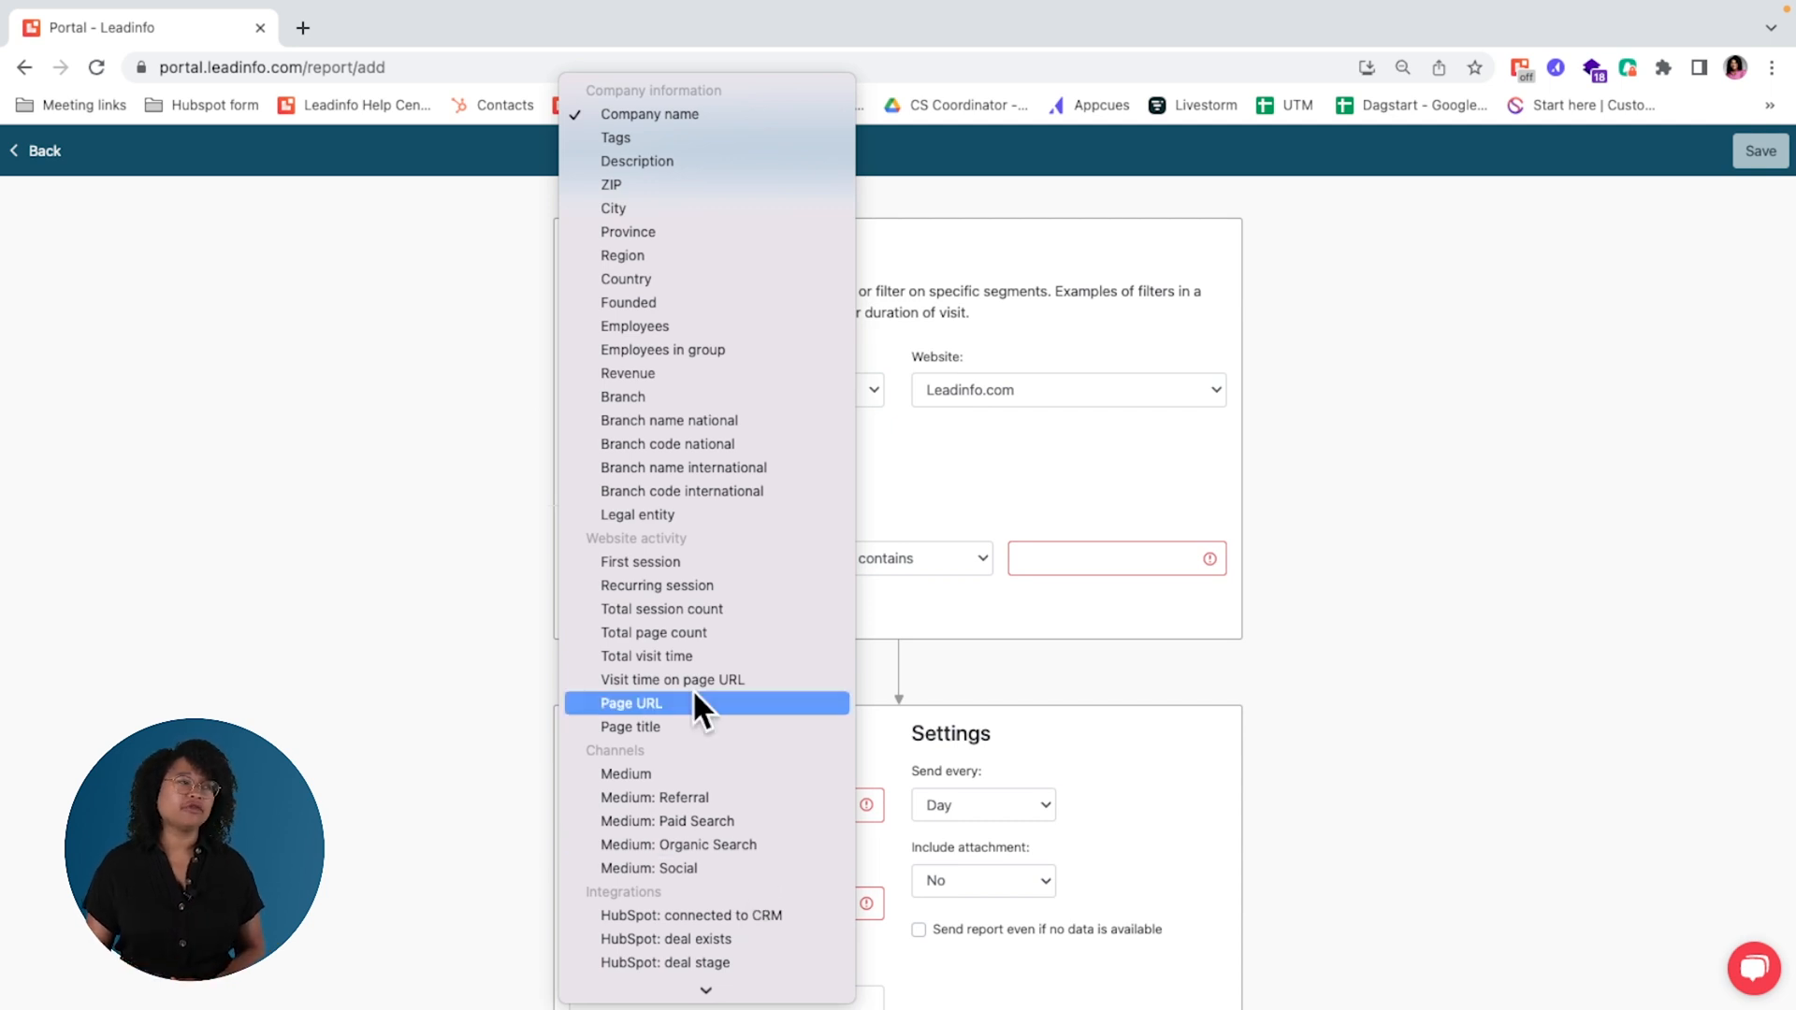
left_click(1014, 643)
Step: Schedule the report to be sent every week on Thursday and include an Excel attachment
scroll(1017, 650, "down", 3)
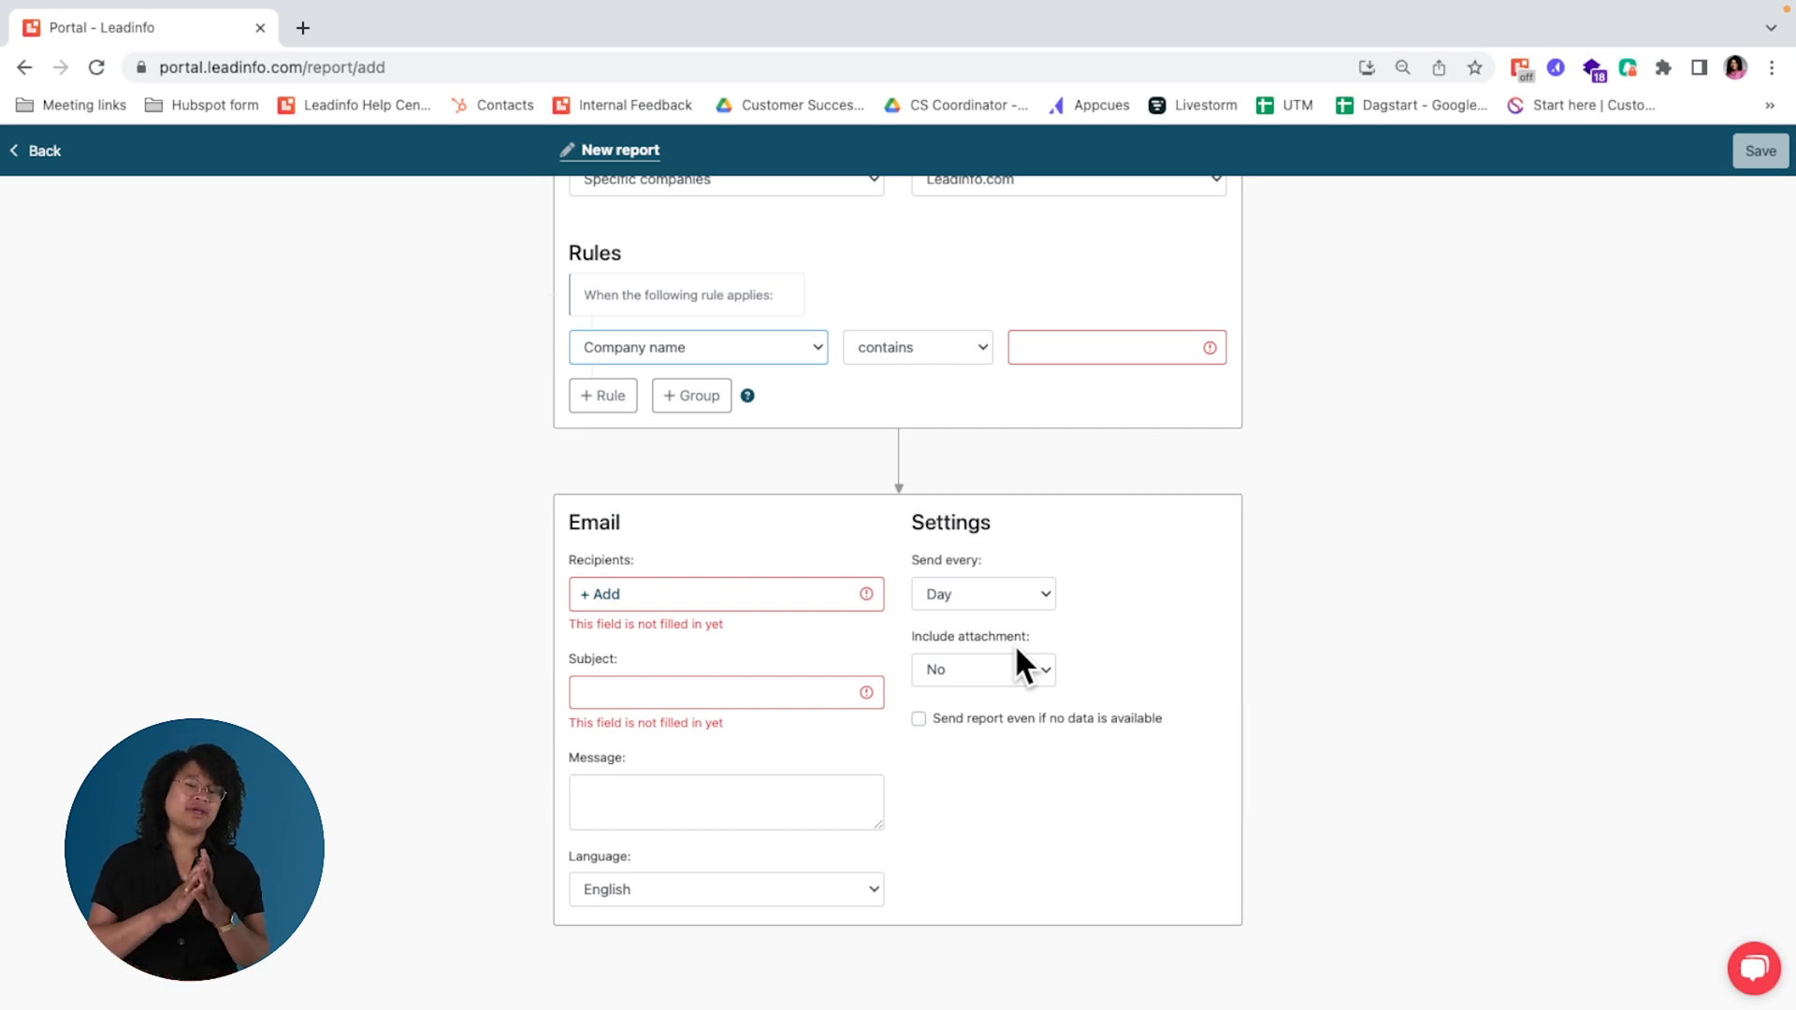
left_click(1000, 593)
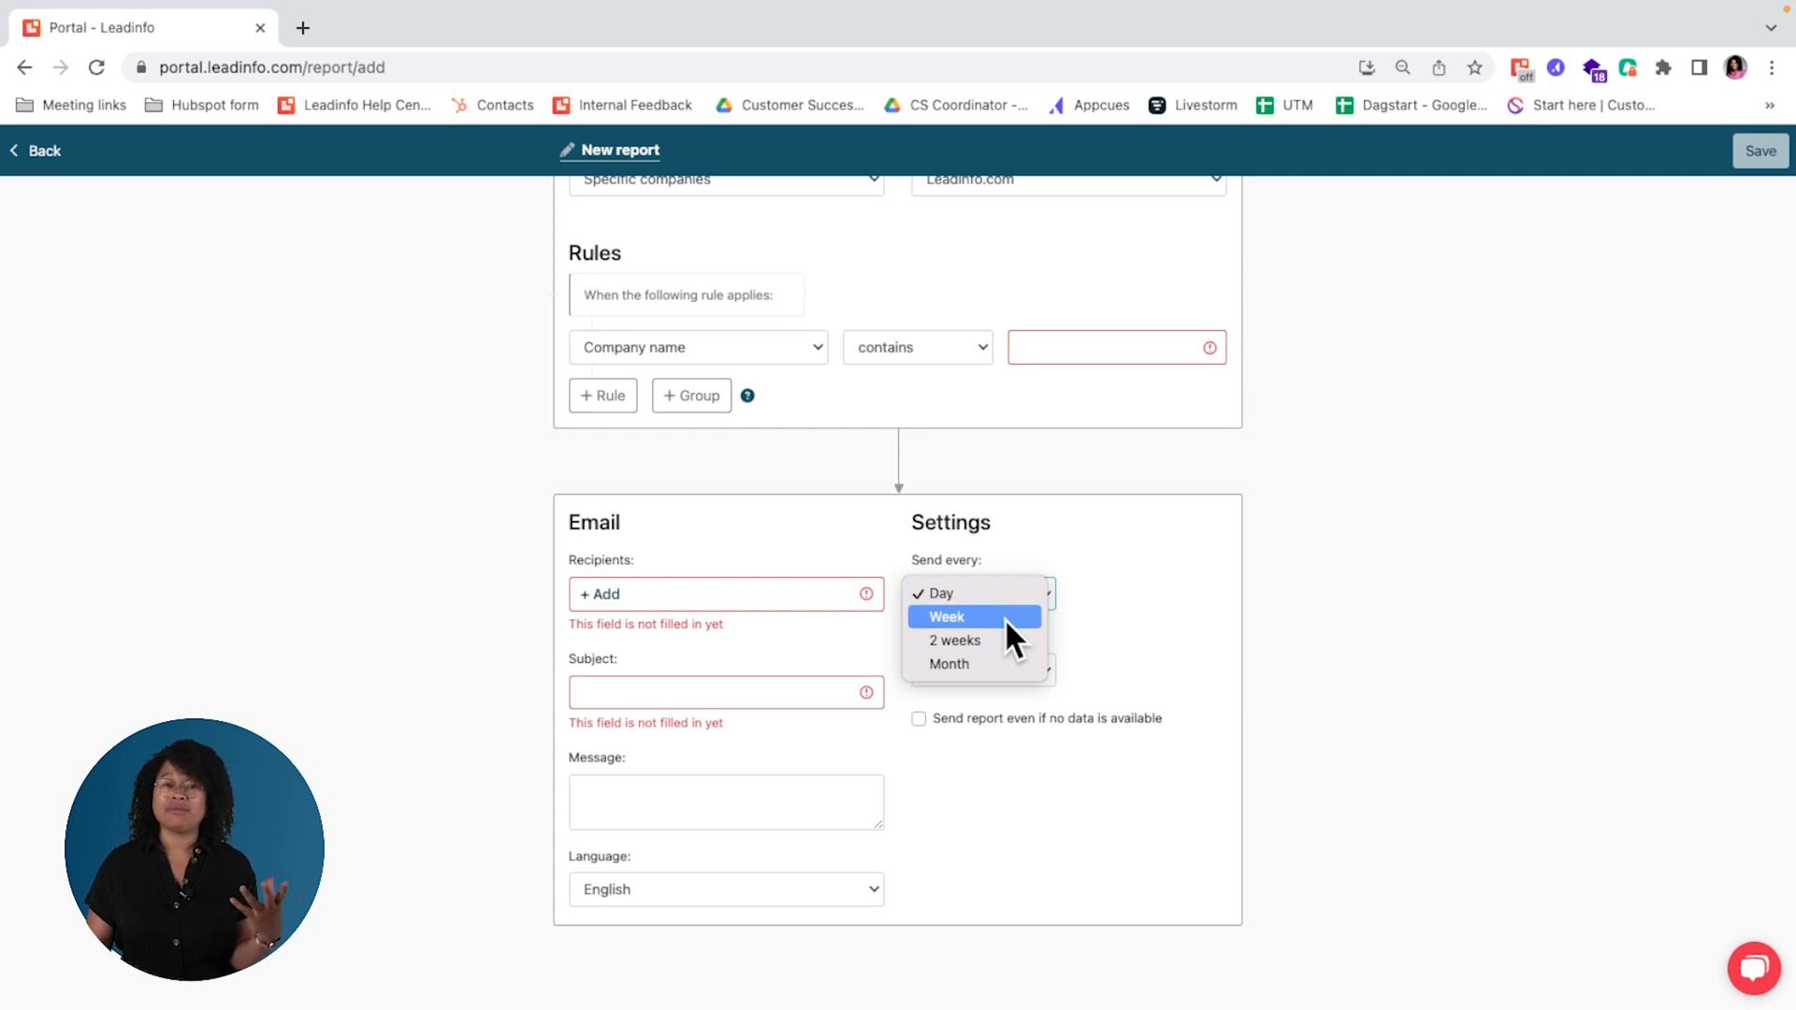
left_click(1006, 619)
left_click(1146, 608)
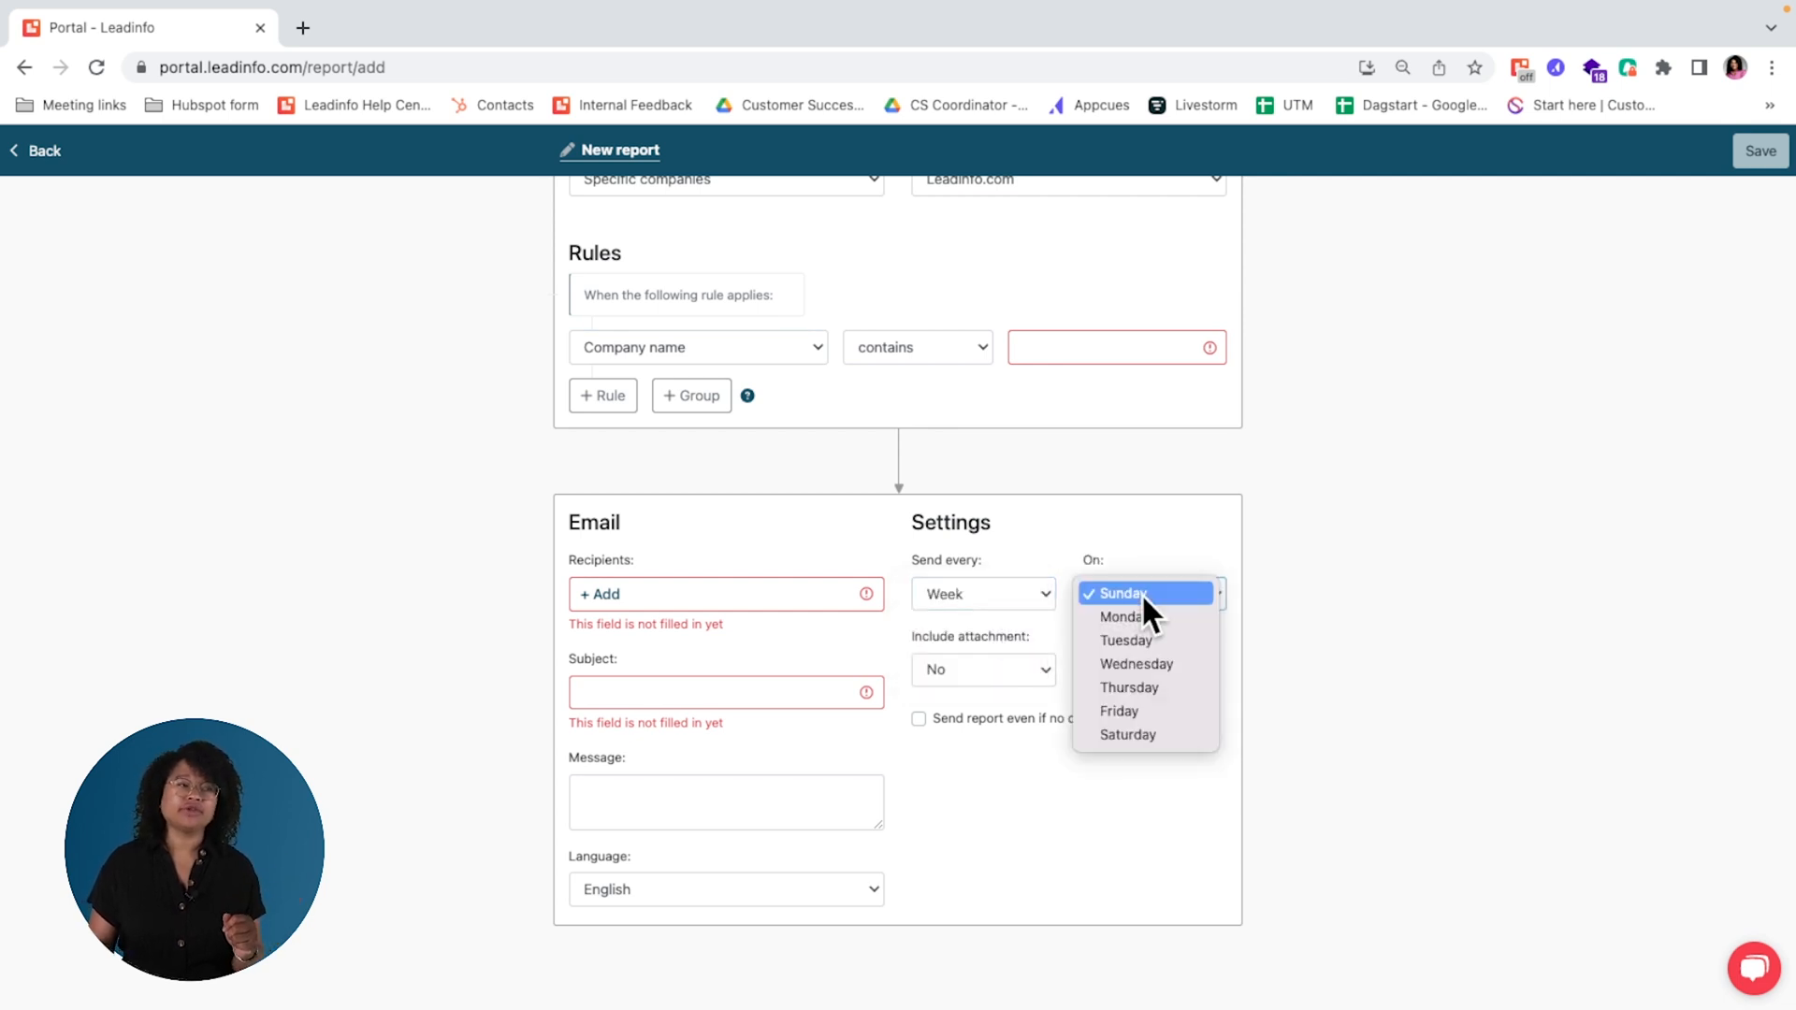
left_click(1158, 696)
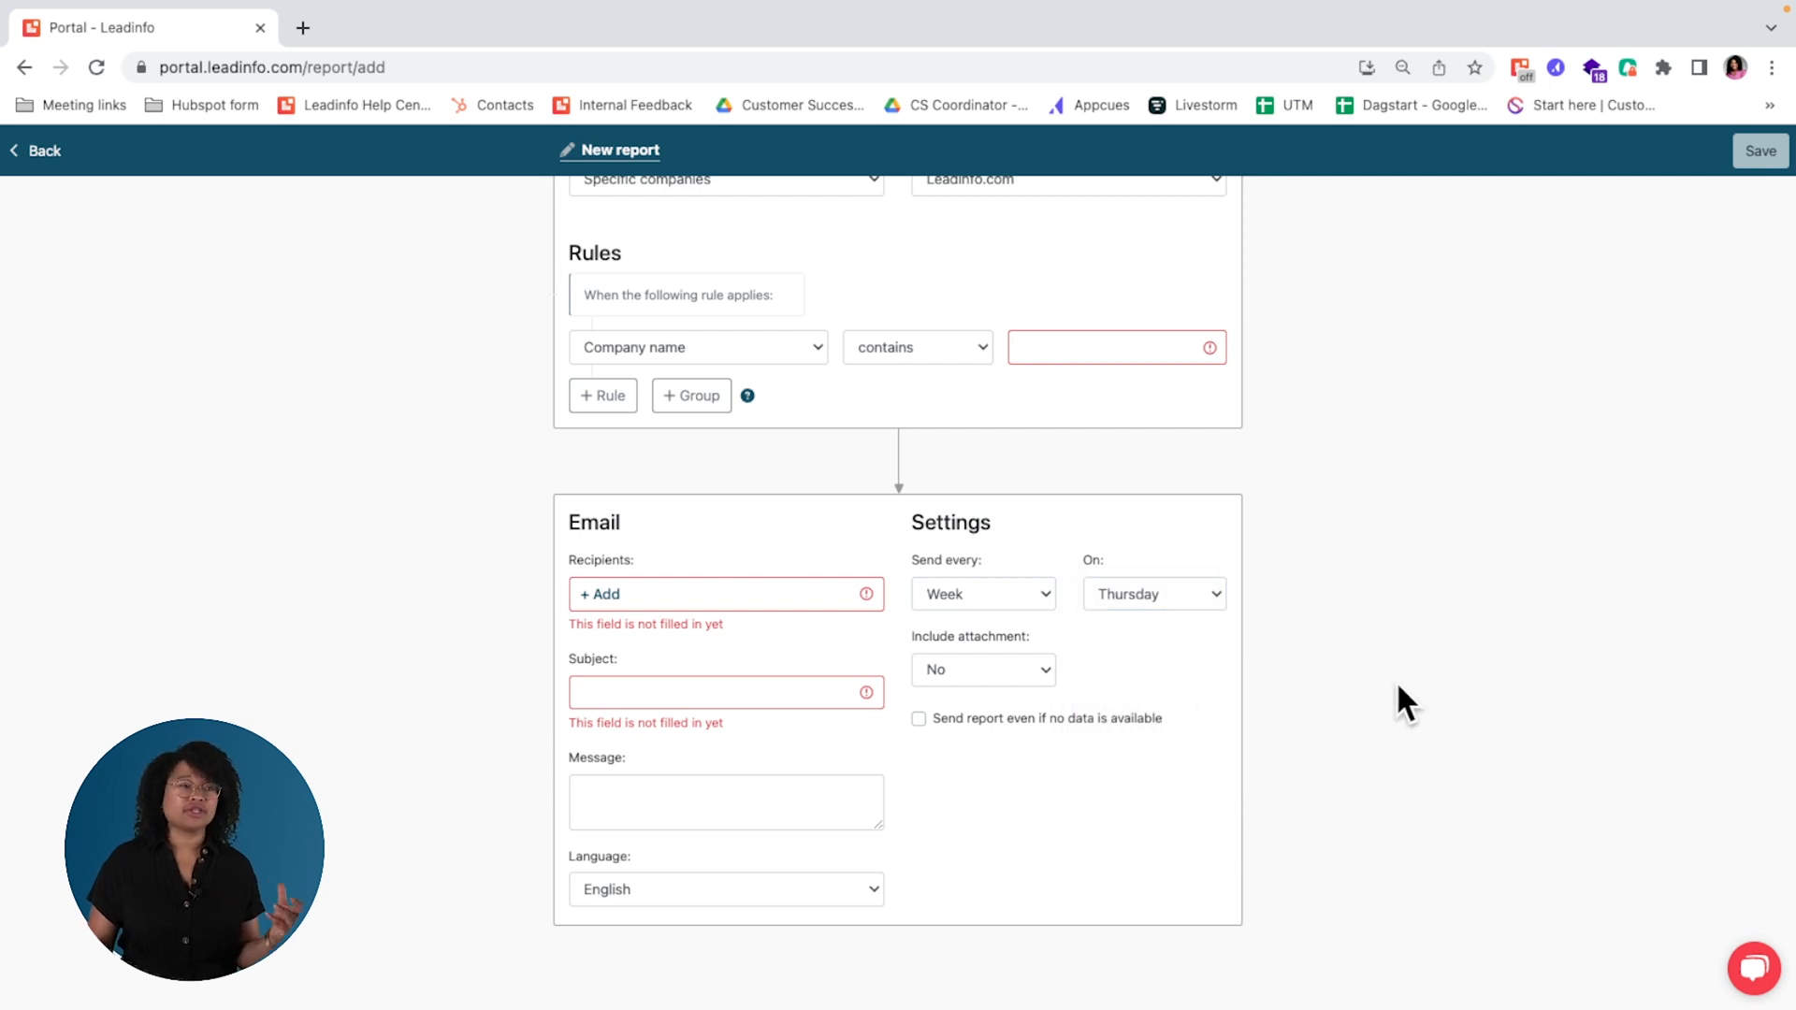
left_click(993, 668)
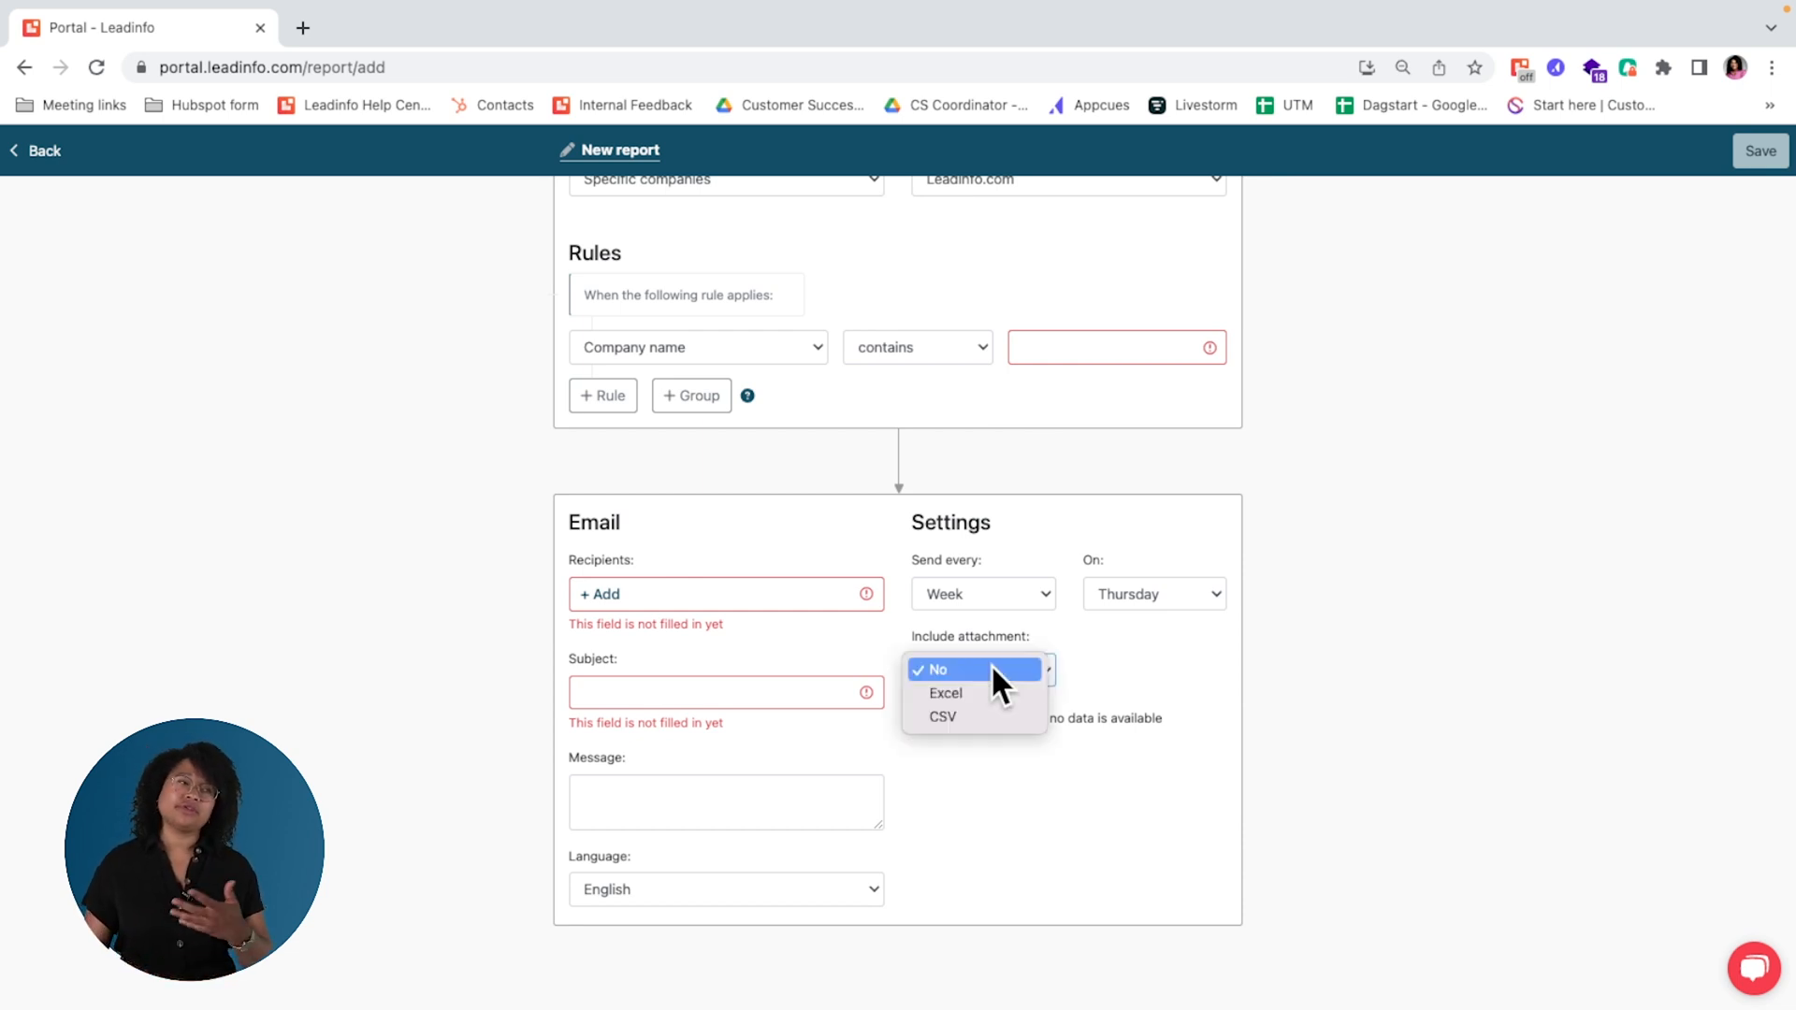
left_click(998, 690)
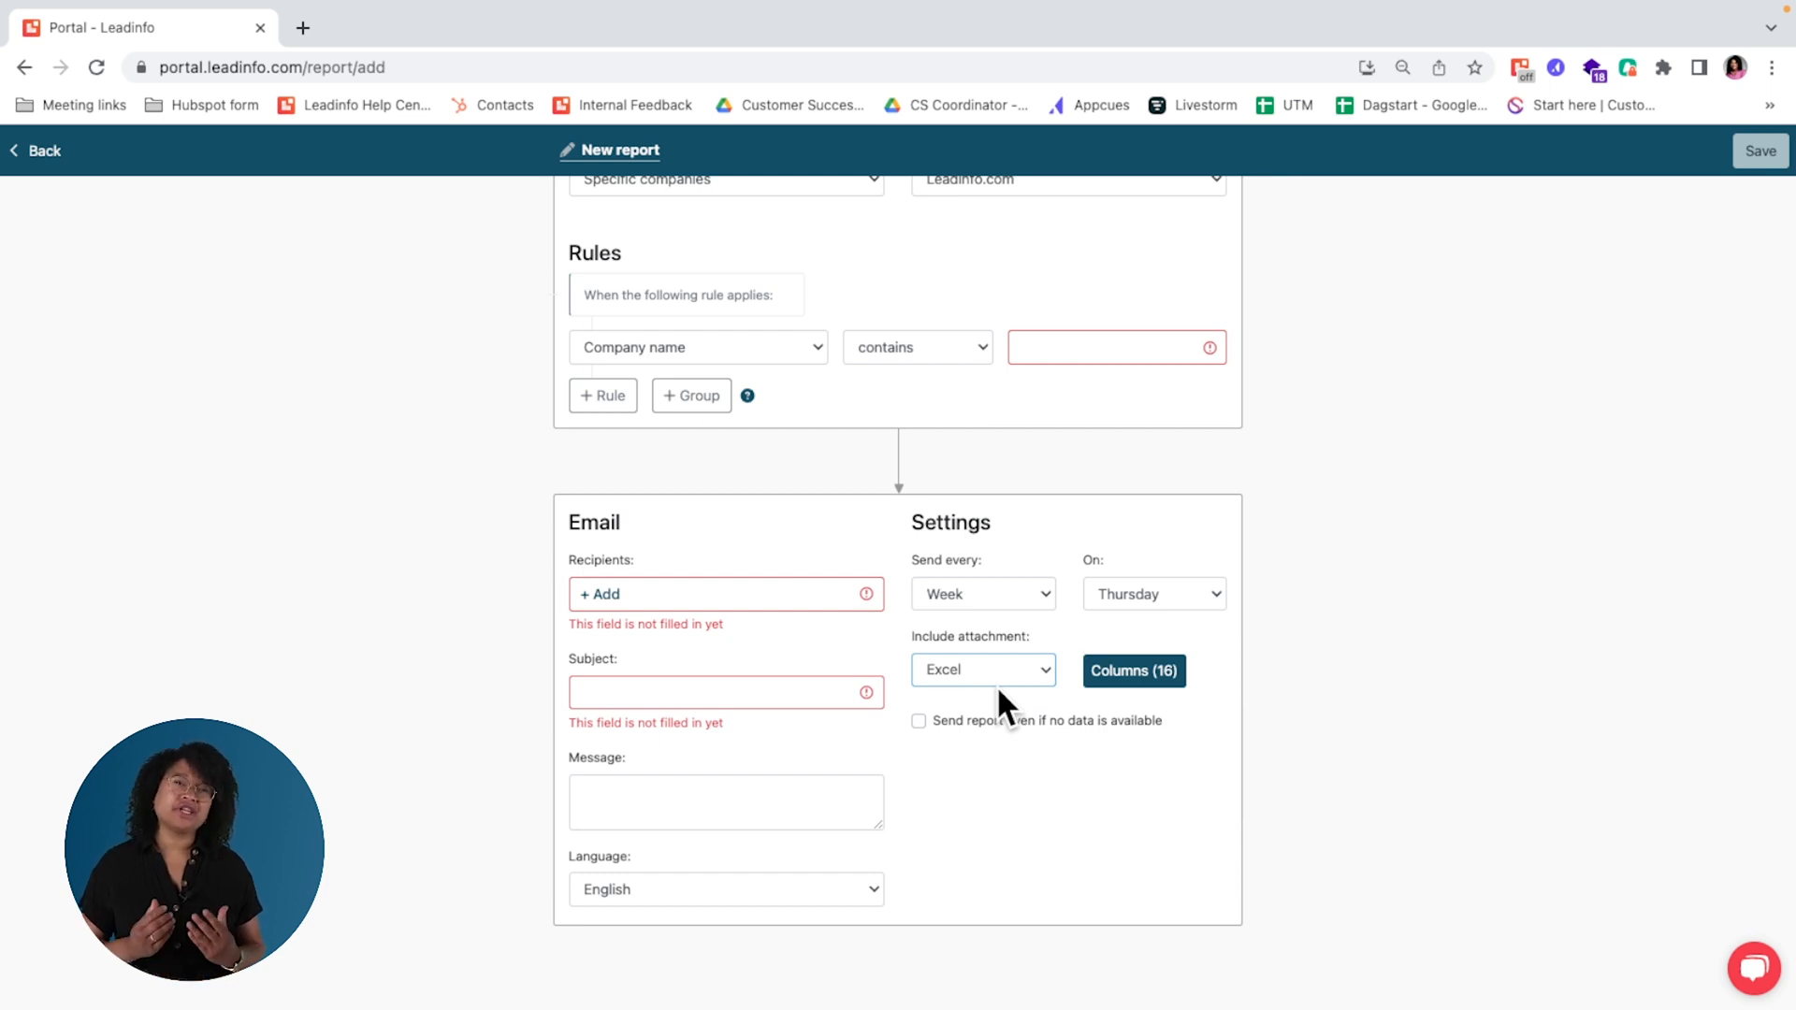
Step: Try adding branch columns to the report attachment, including Branch name national, Branch code international and Branch name international, and close the column selection
left_click(1137, 671)
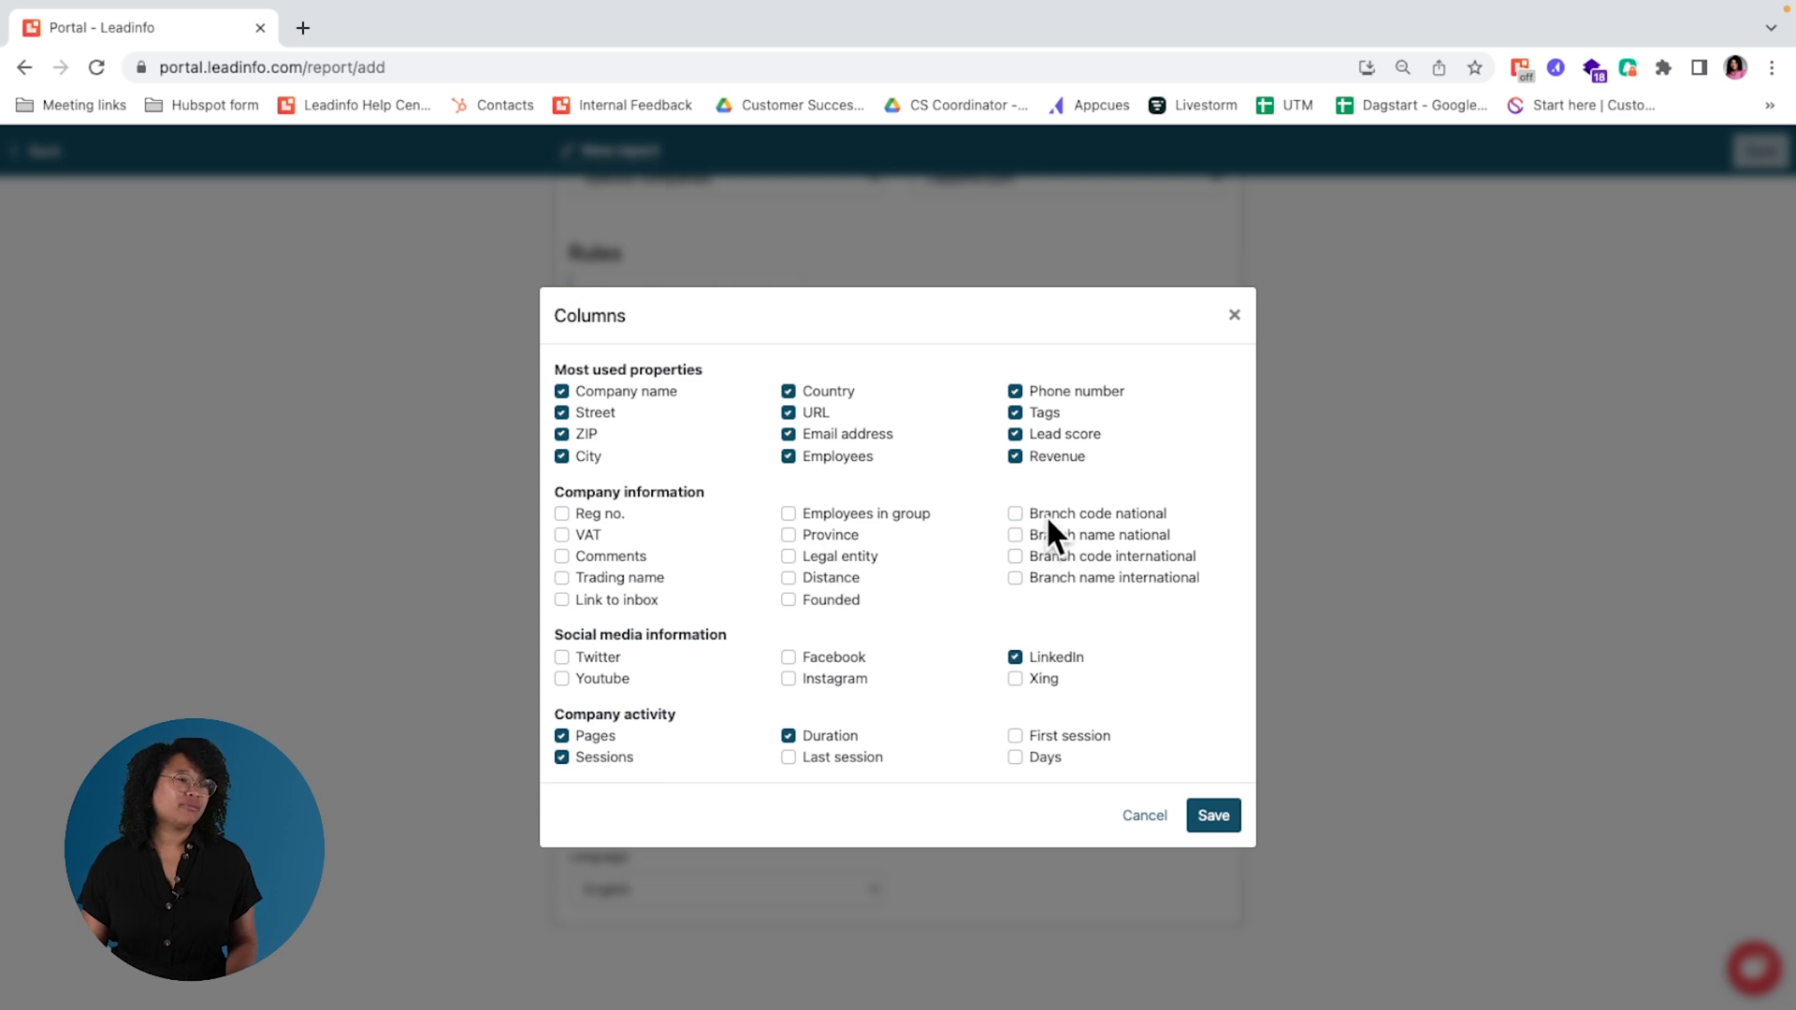
left_click(1066, 535)
left_click(1078, 557)
left_click(1083, 578)
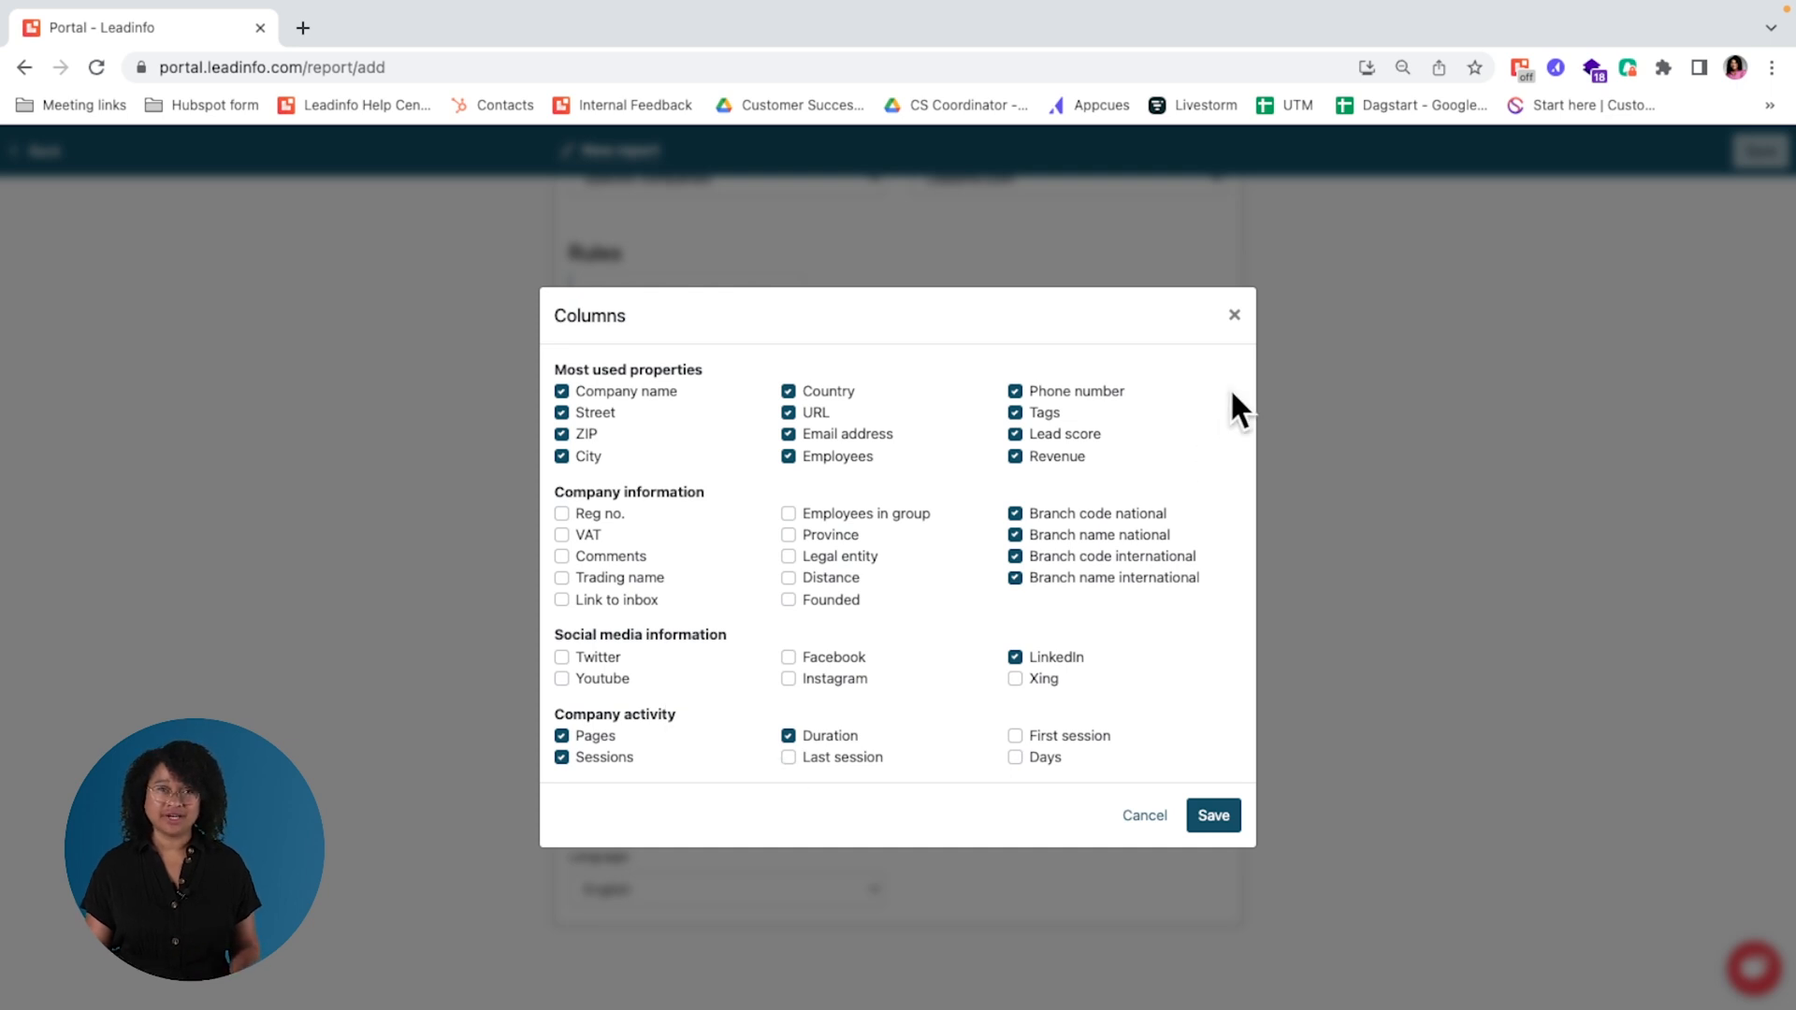
left_click(1234, 315)
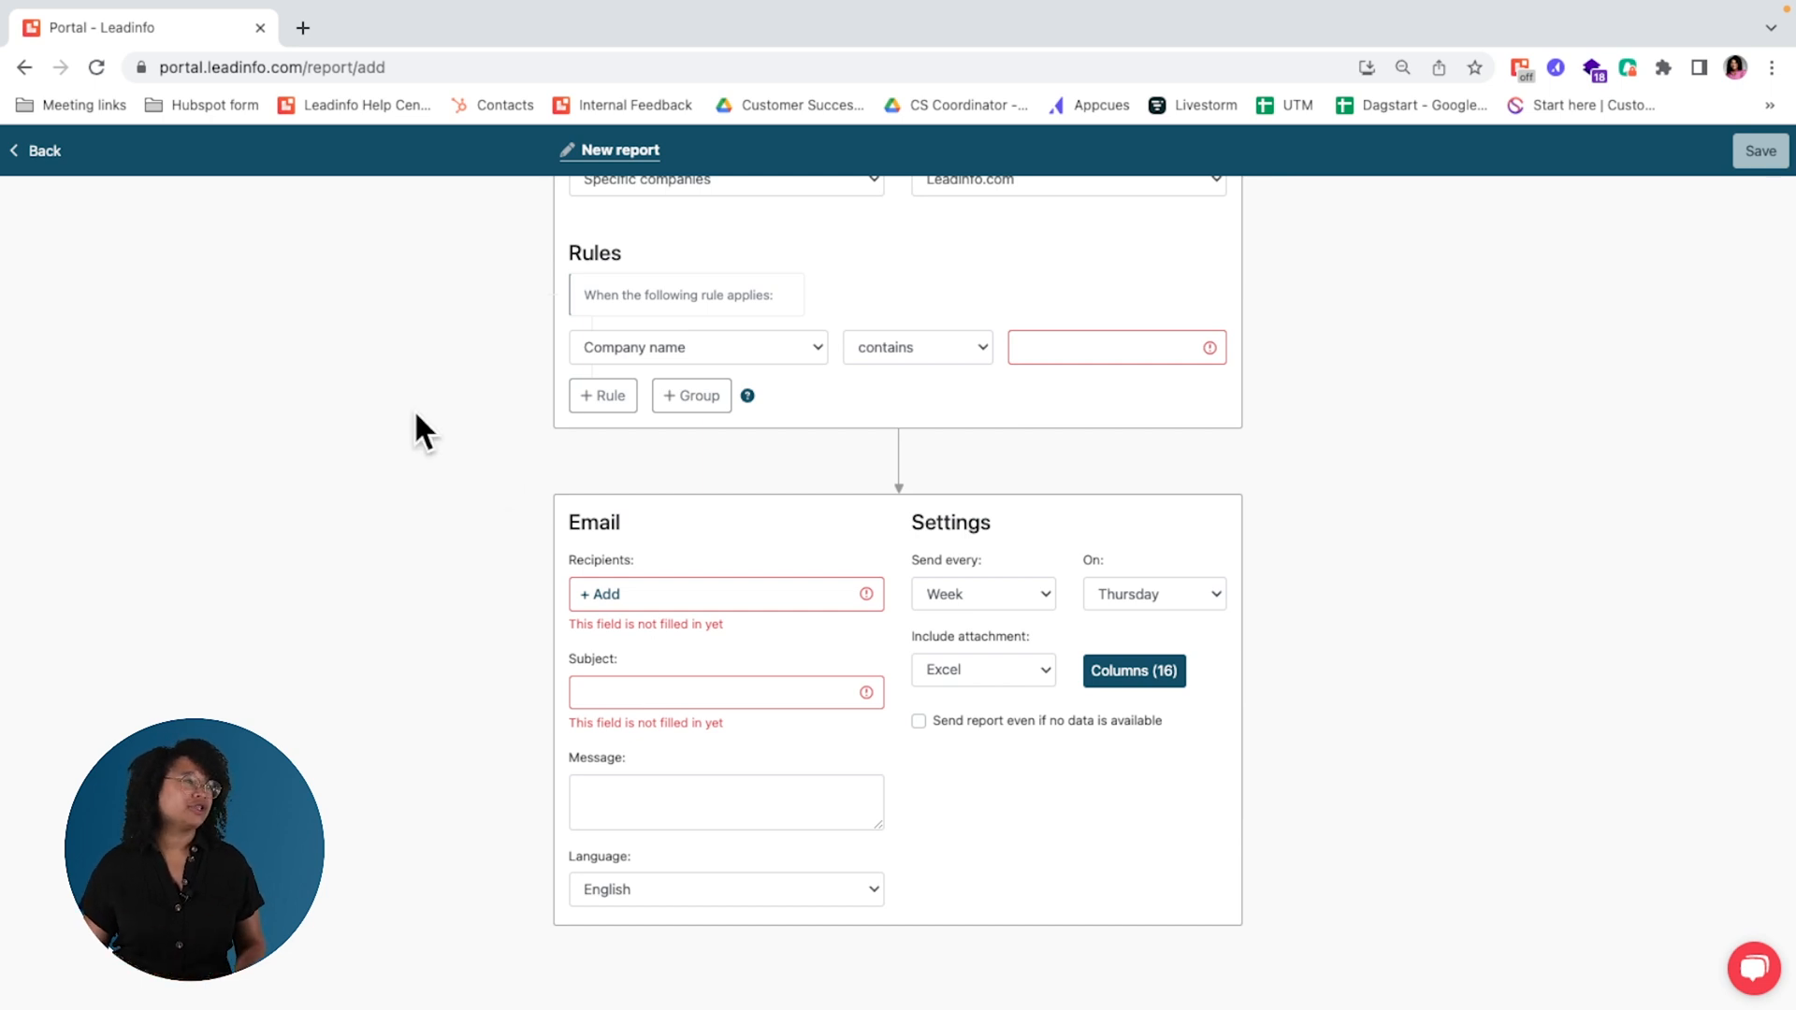
Step: Leave the report editor and browse the list of integrations in the account settings
left_click(58, 163)
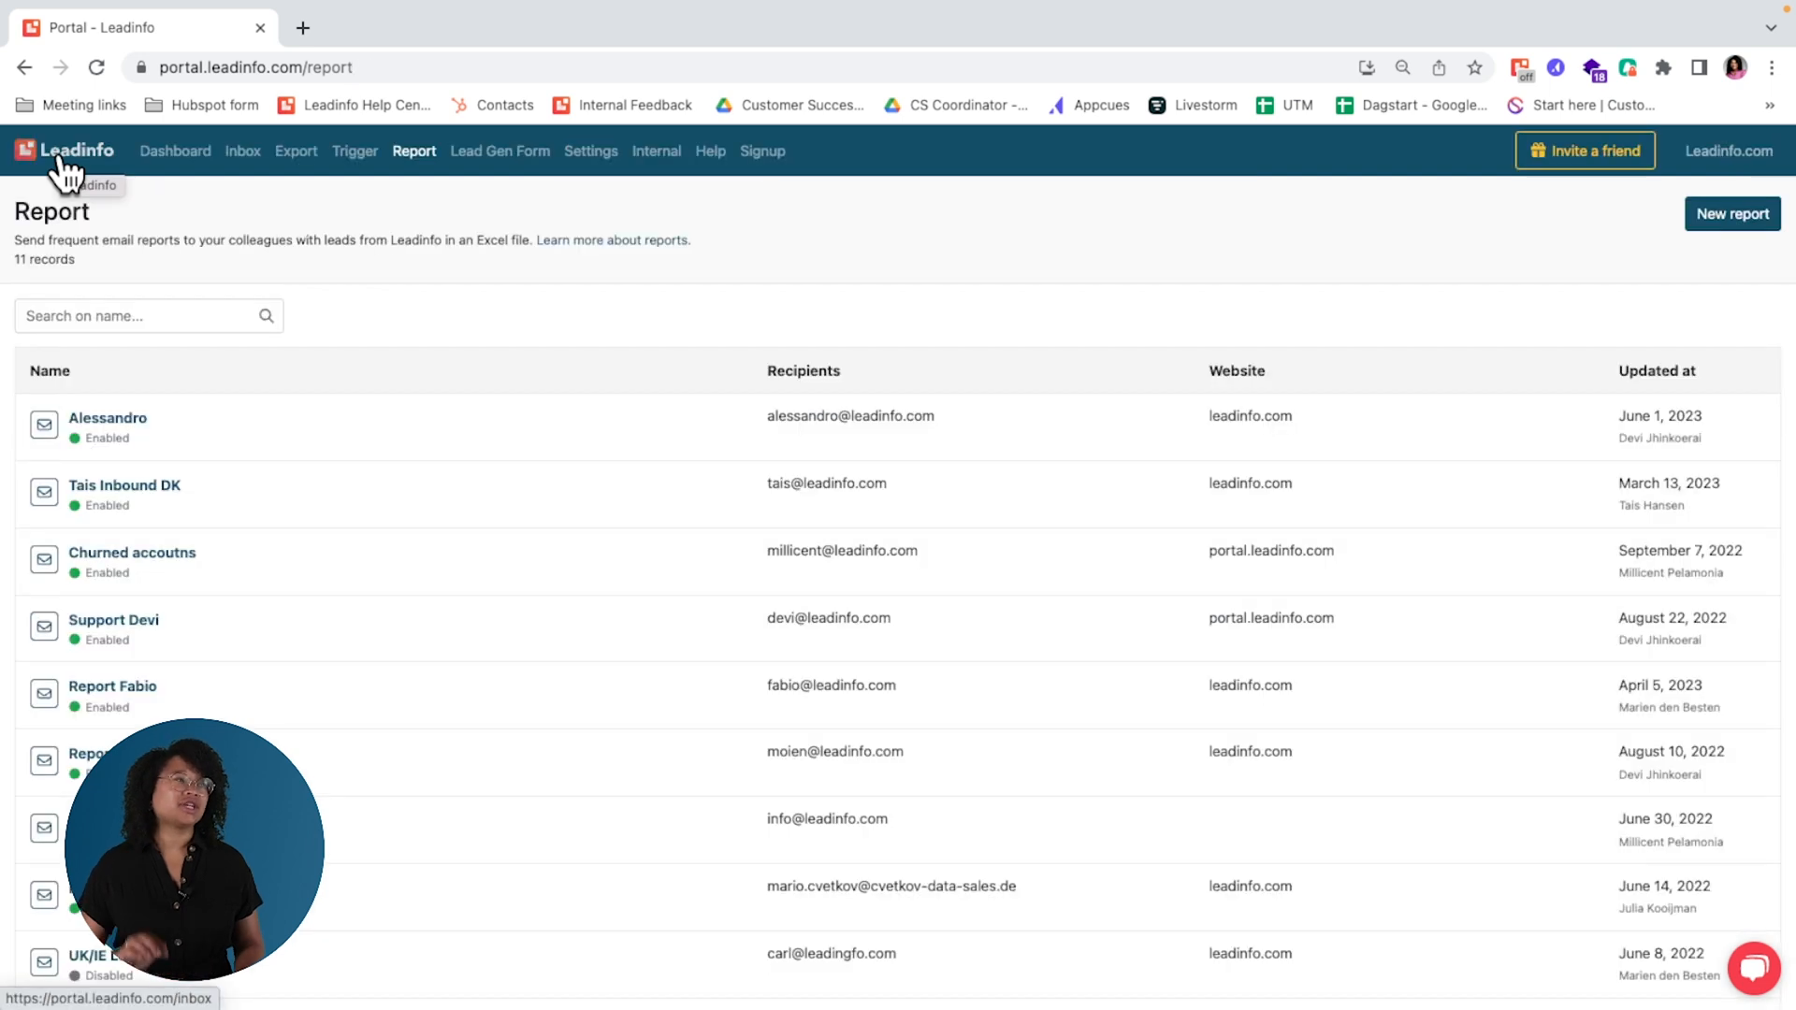
left_click(602, 155)
scroll(80, 721, "down", 3)
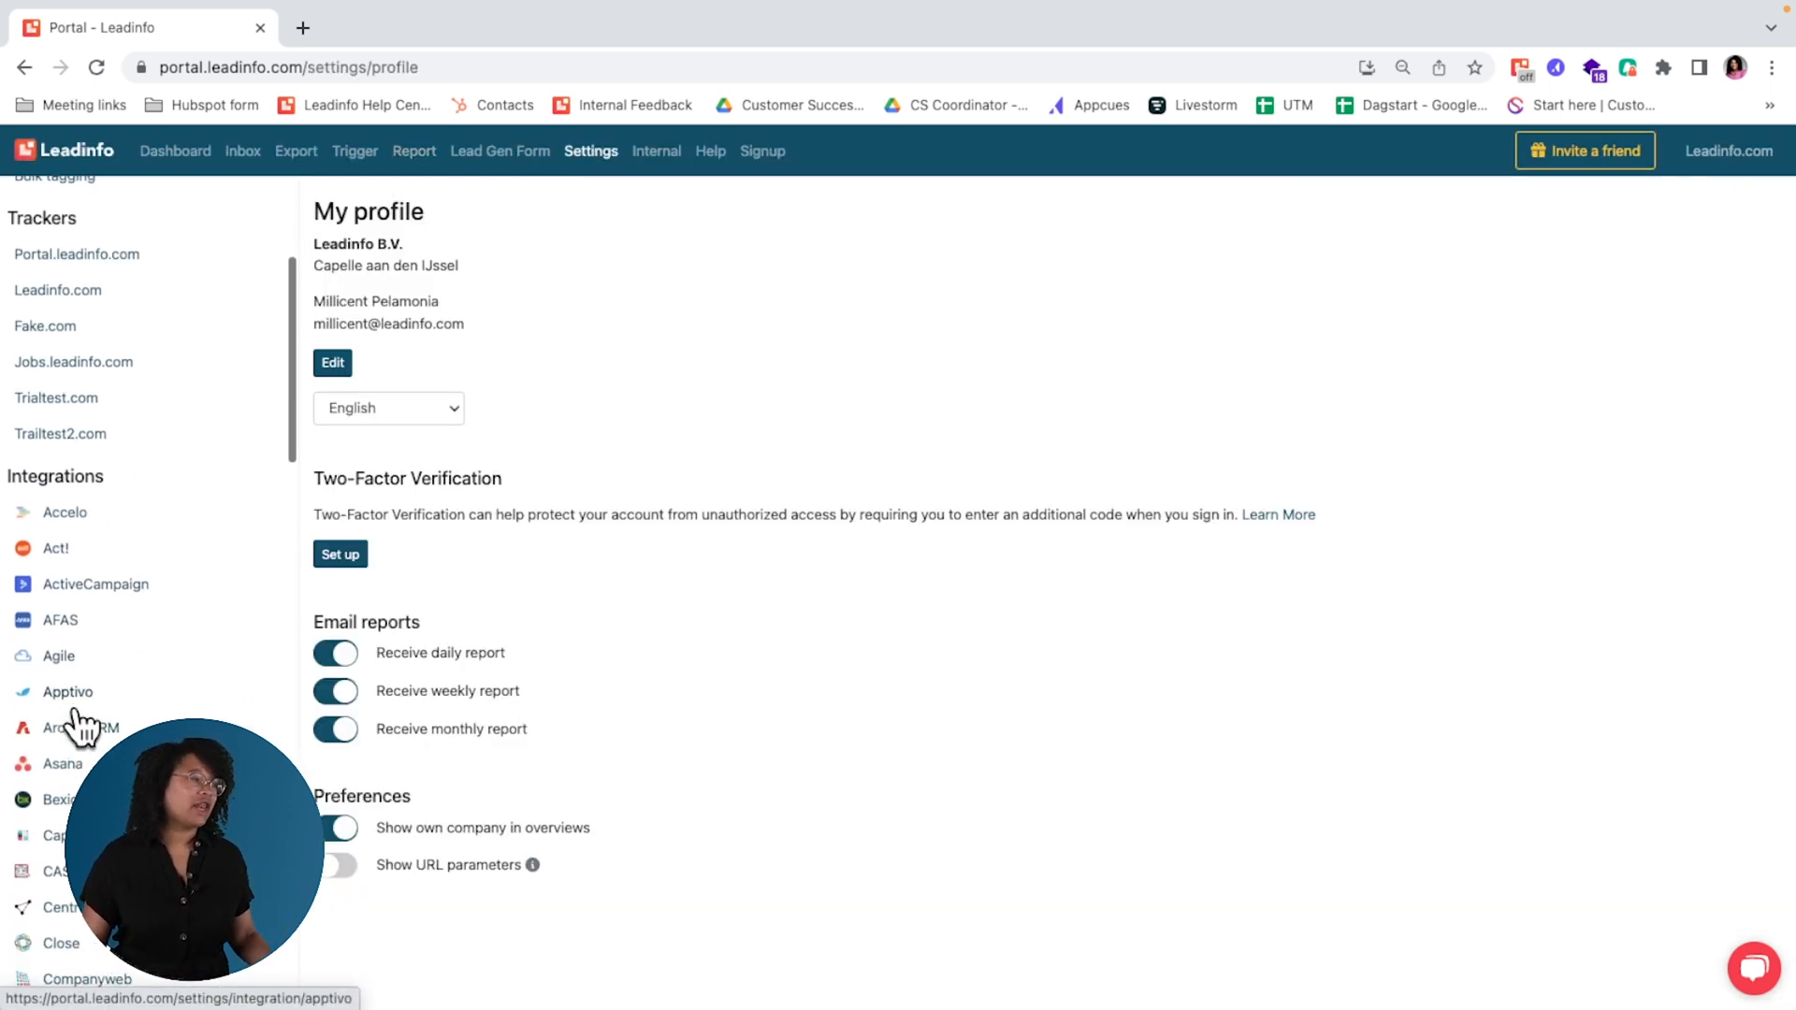
scroll(81, 721, "down", 3)
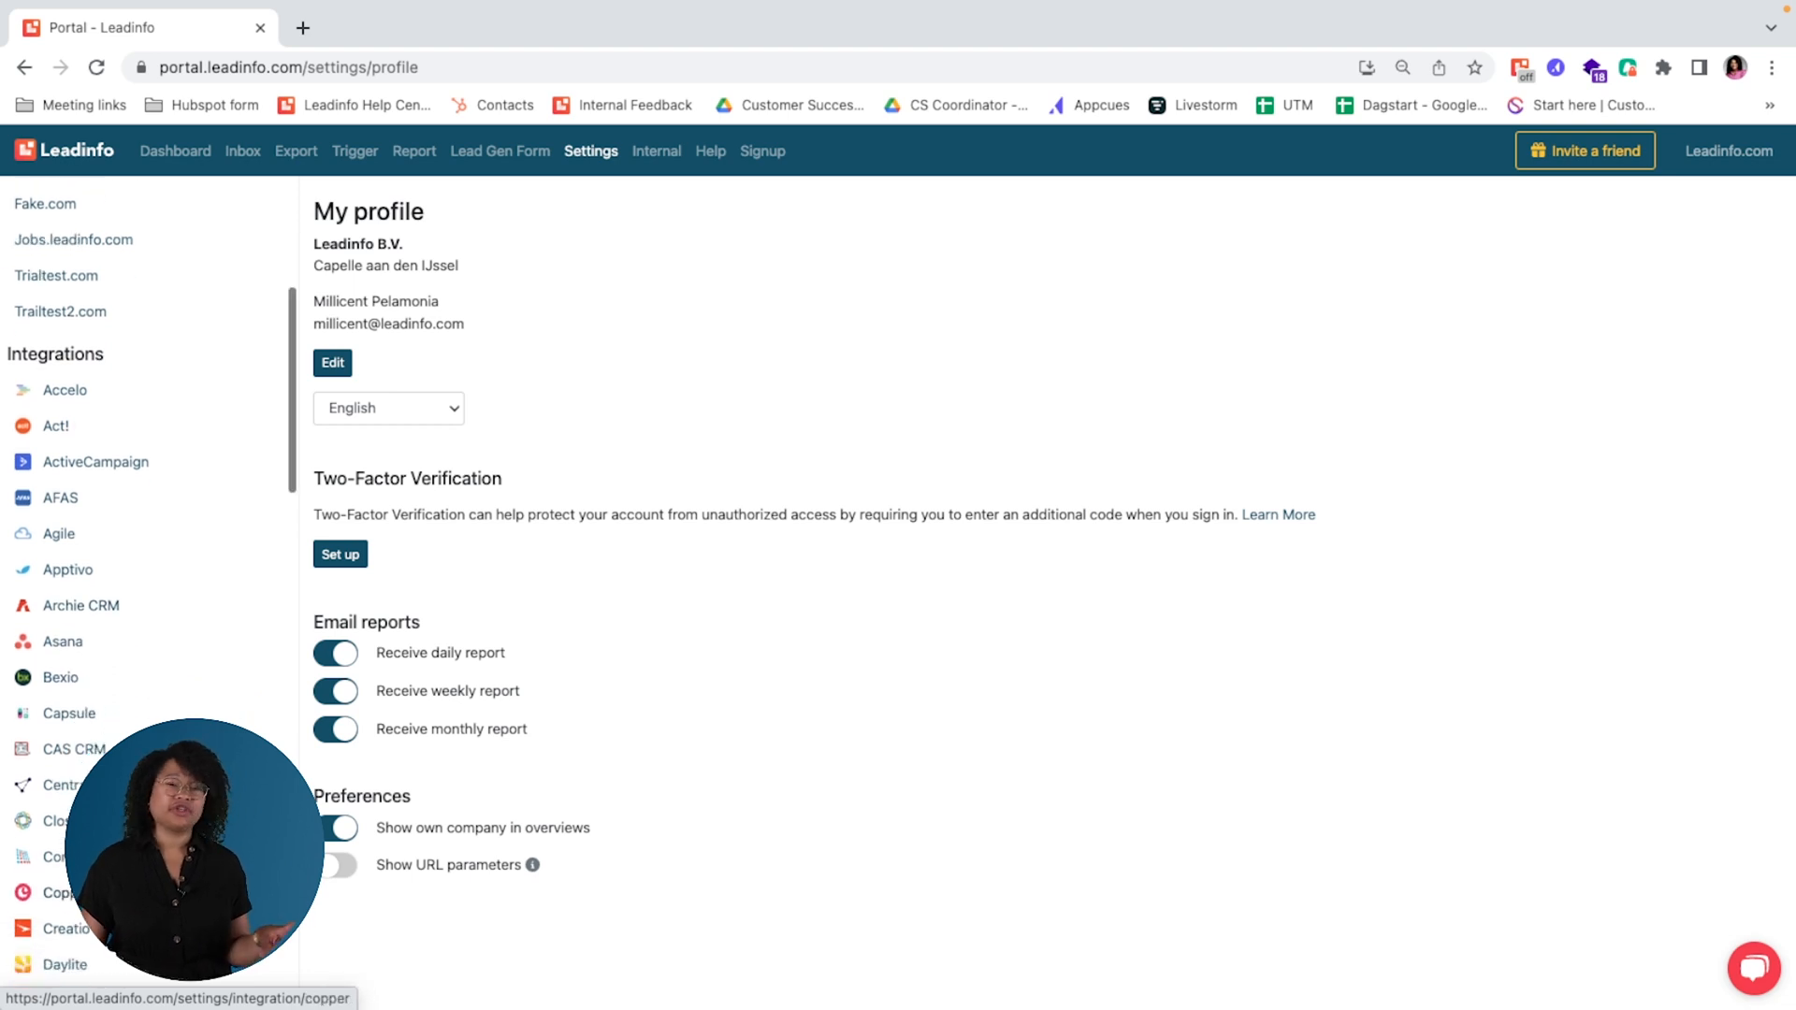
Step: Browse the list of available integrations and open the Pipedrive integration page
scroll(80, 898, "down", 2)
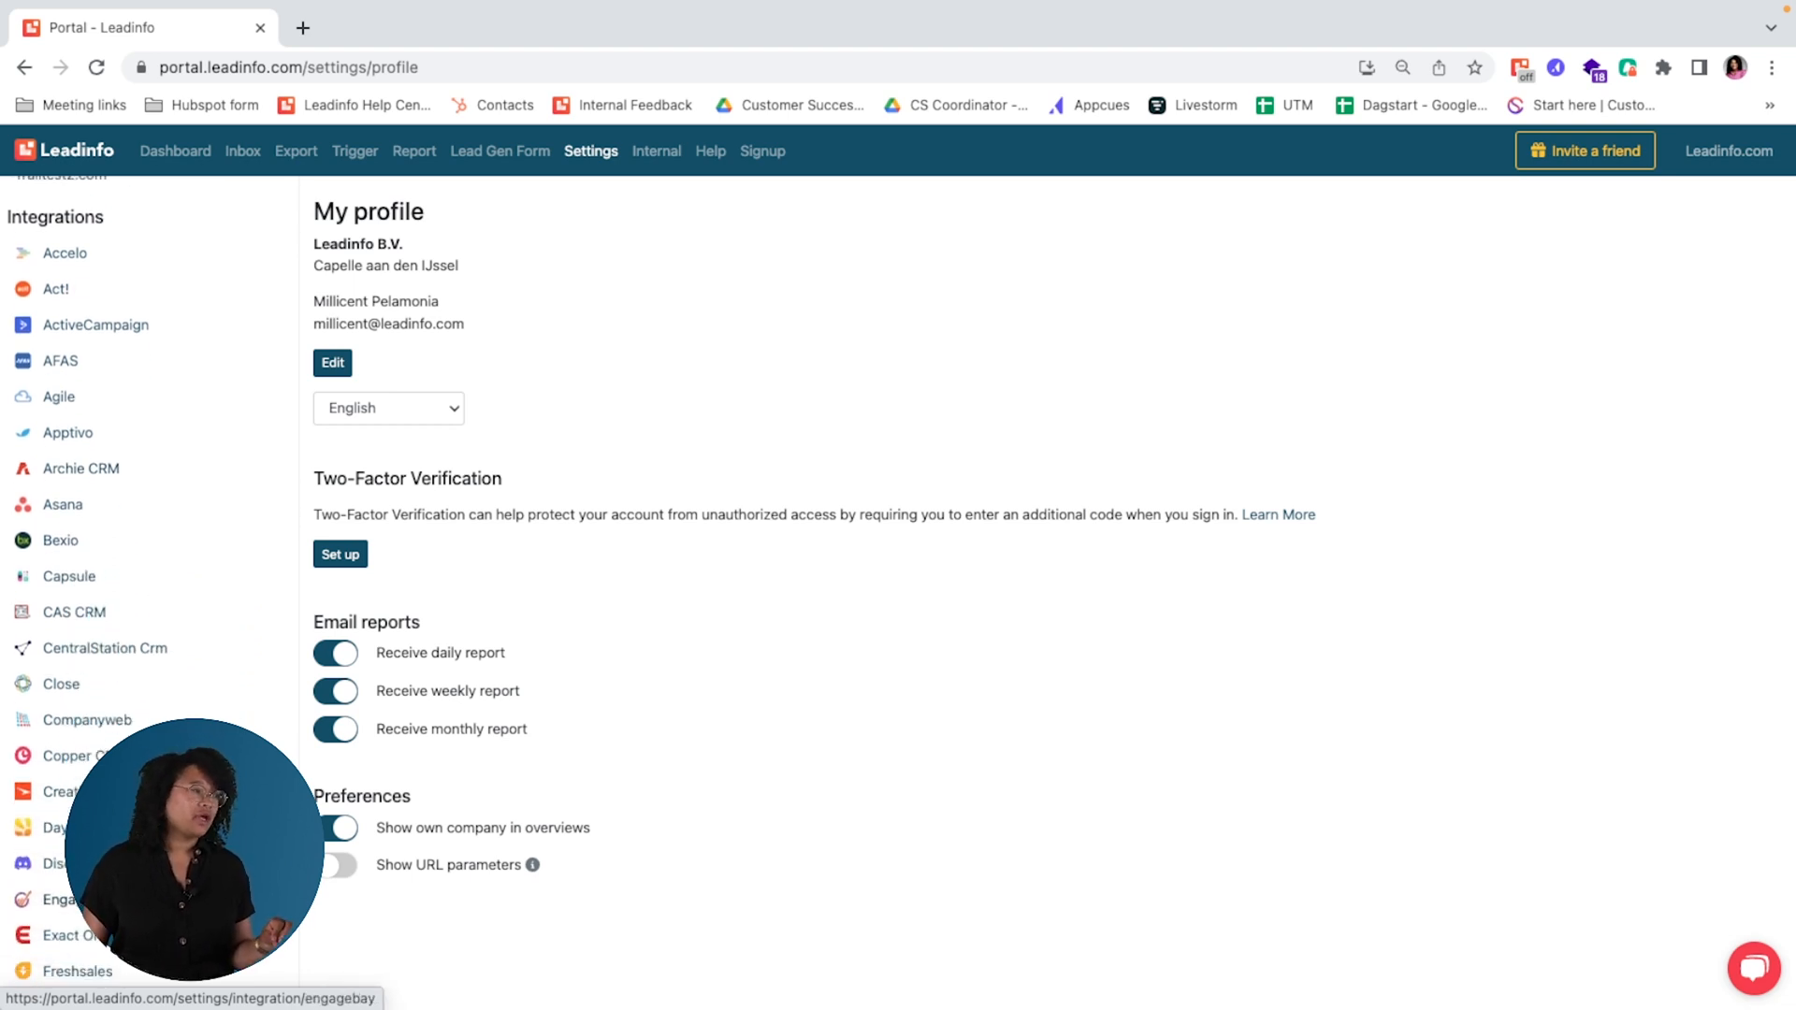
scroll(80, 898, "down", 15)
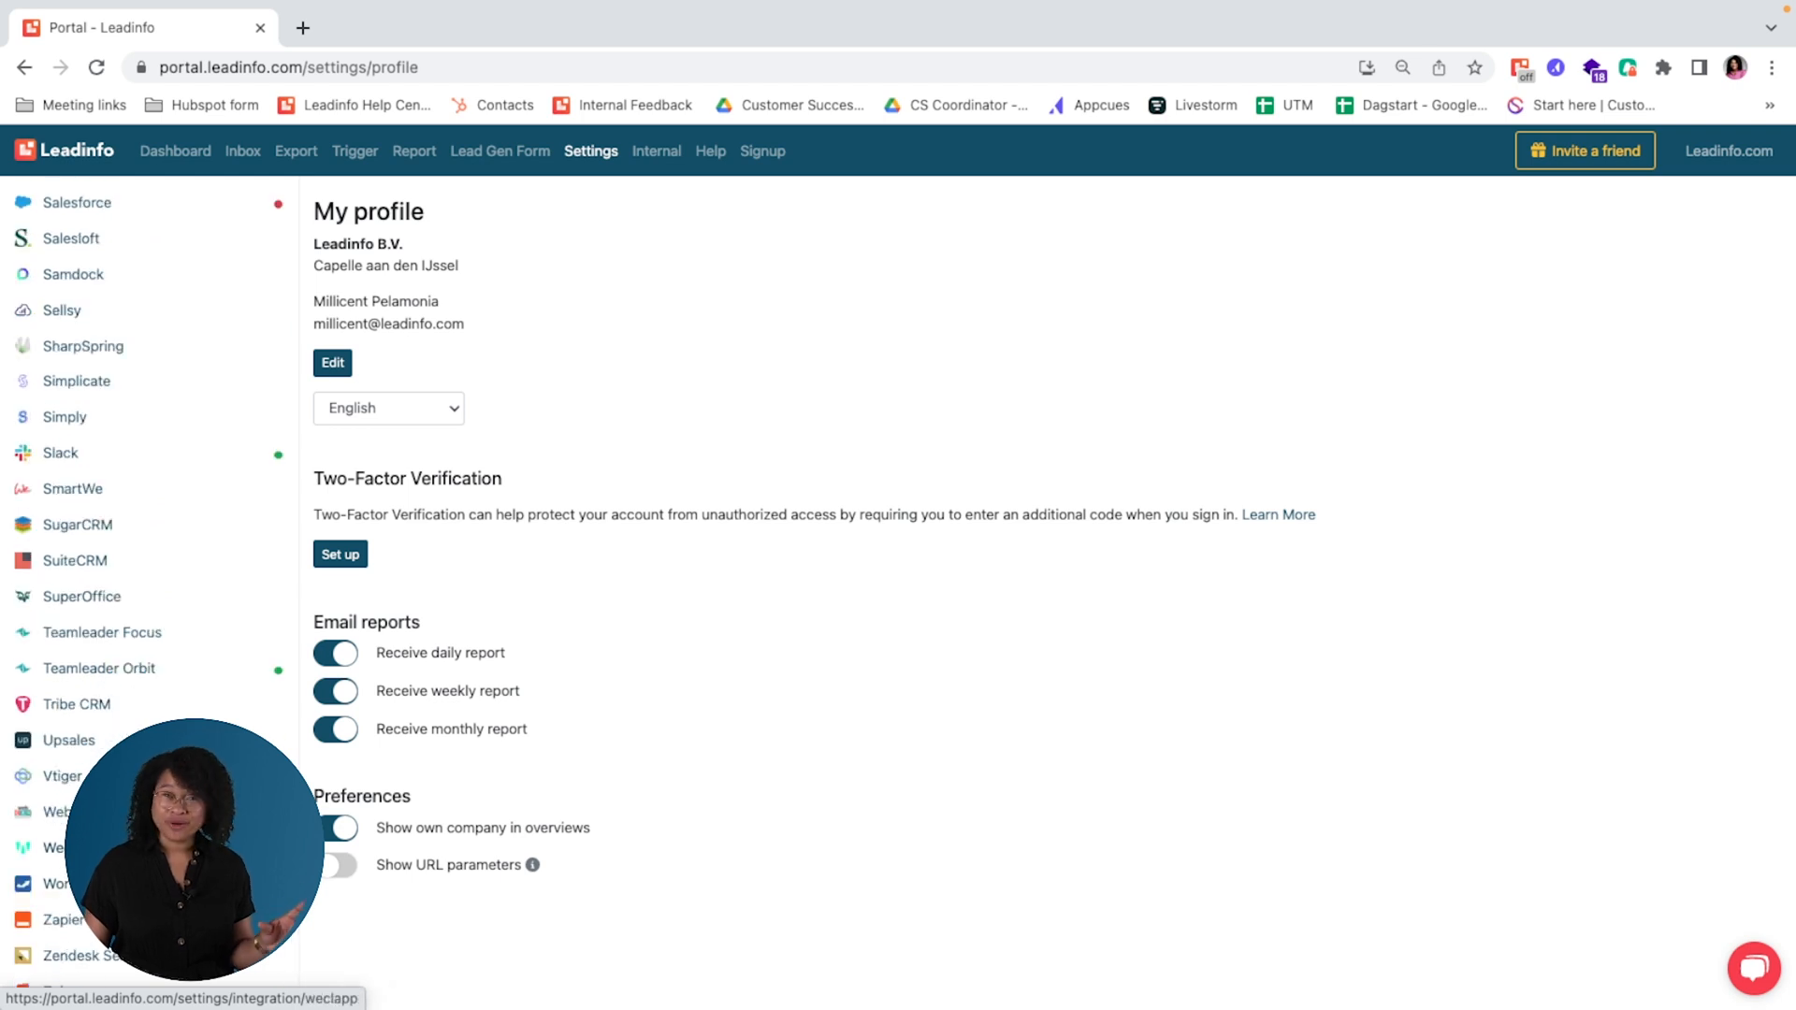
scroll(80, 875, "down", 1)
scroll(108, 471, "up", 10)
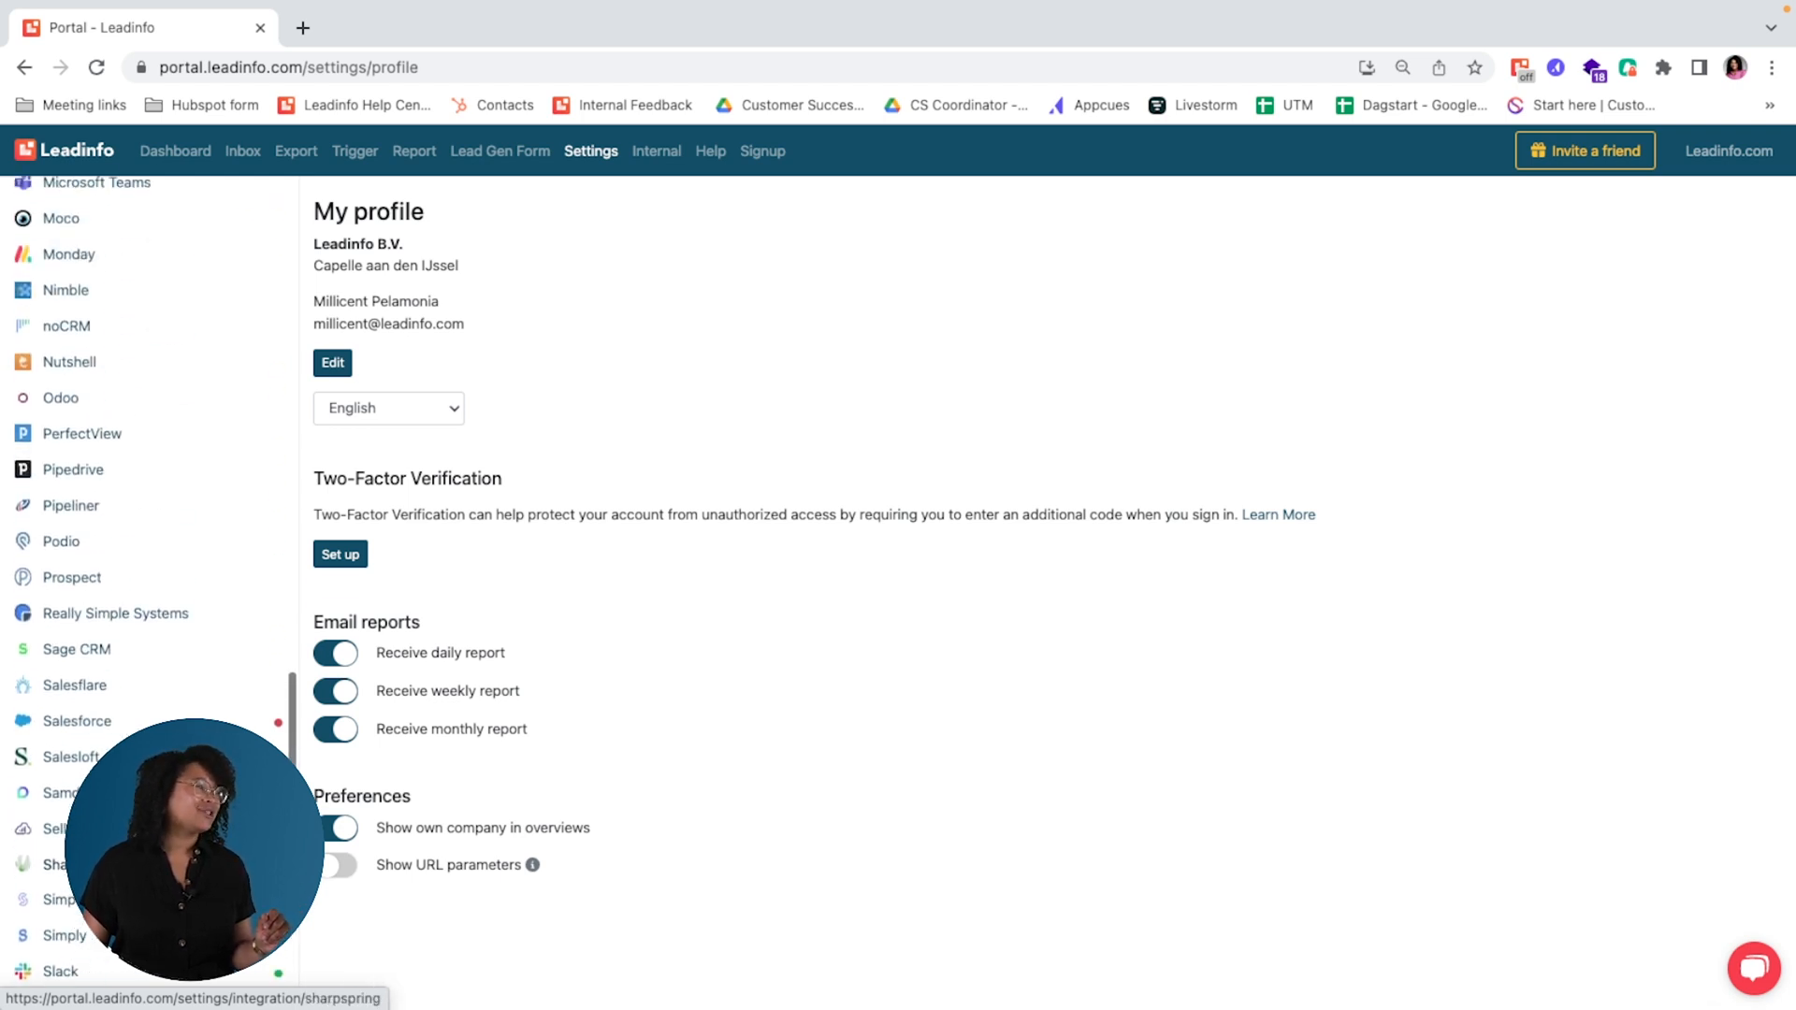
left_click(107, 471)
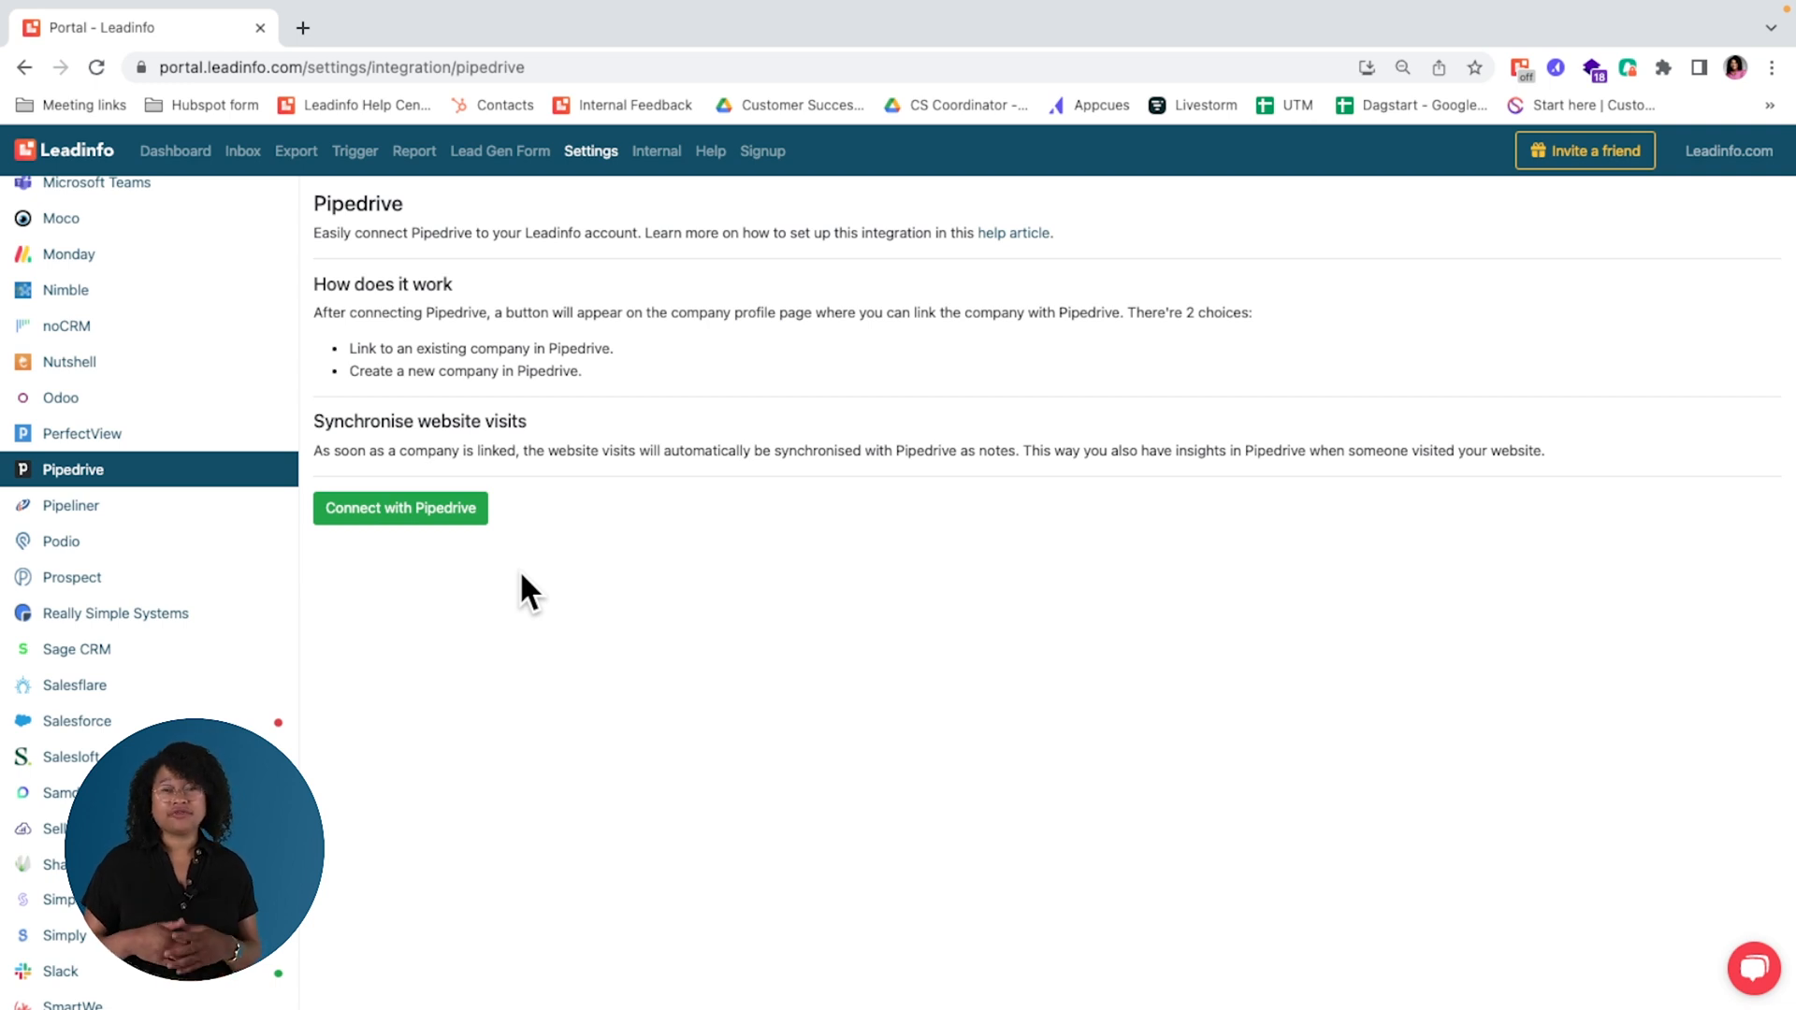
Step: Find HubSpot among the integrations and open its settings
scroll(180, 489, "down", 5)
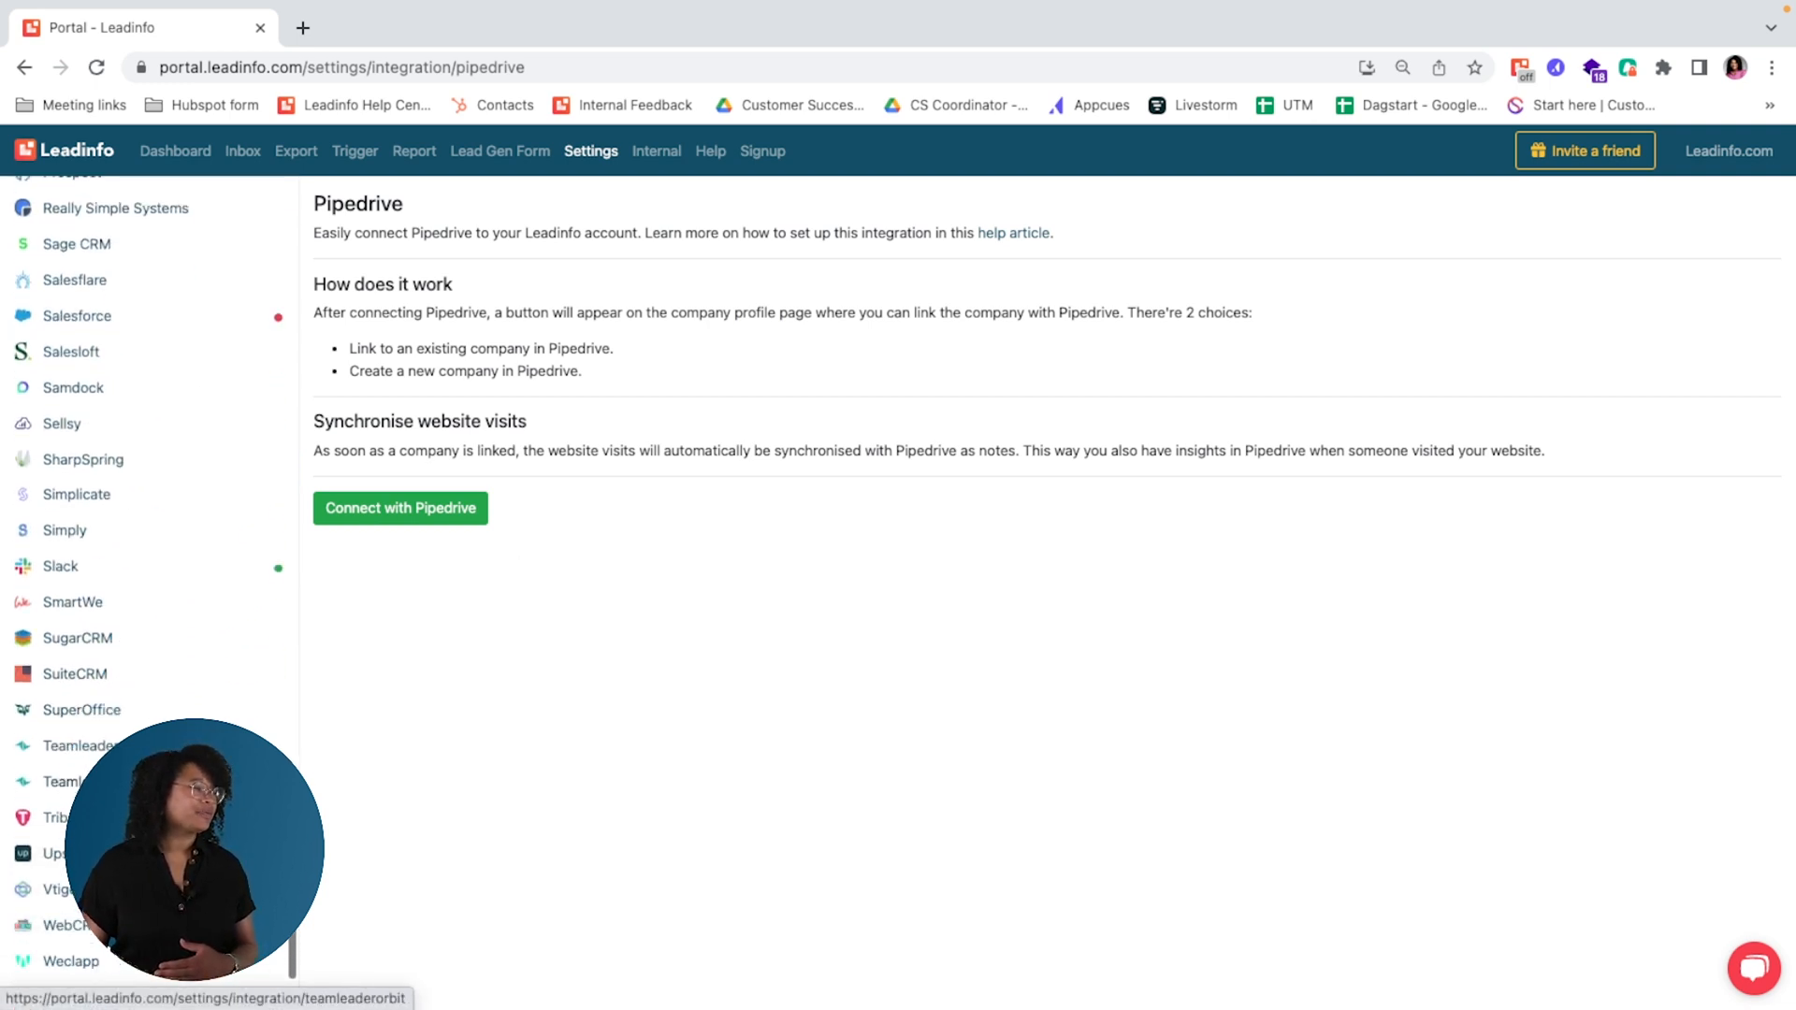
scroll(161, 706, "up", 10)
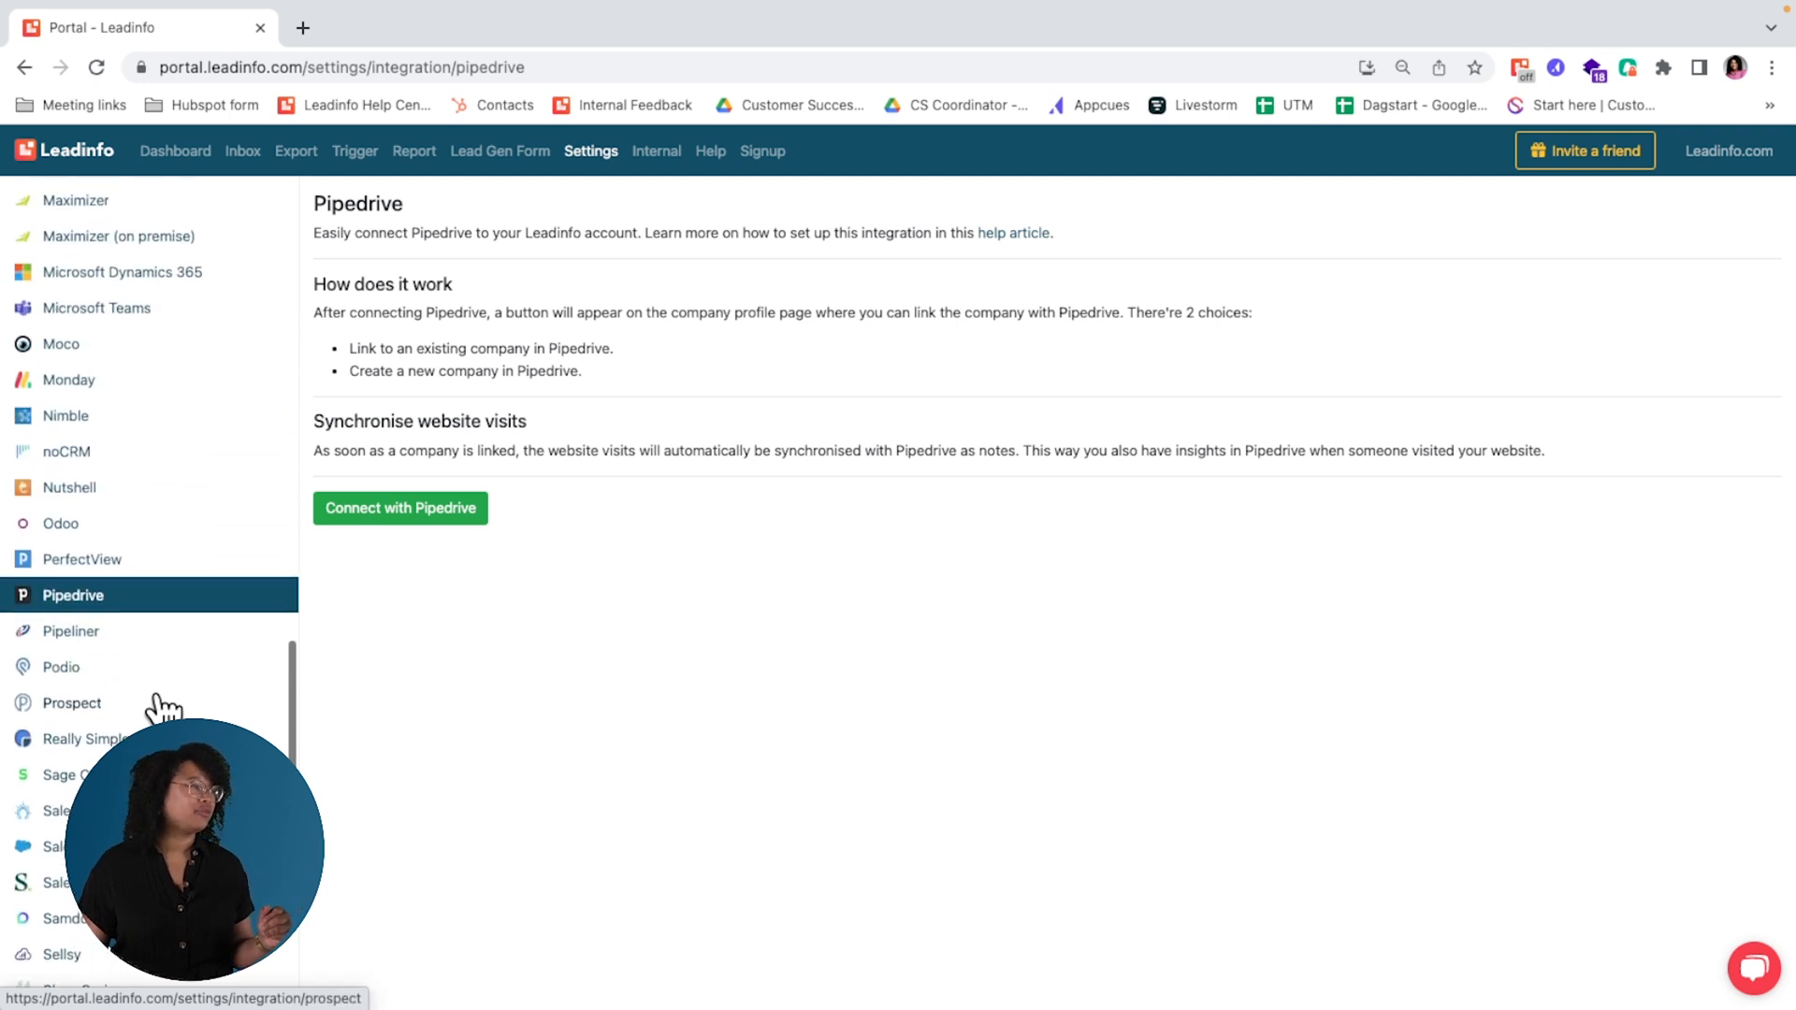
scroll(140, 655, "up", 4)
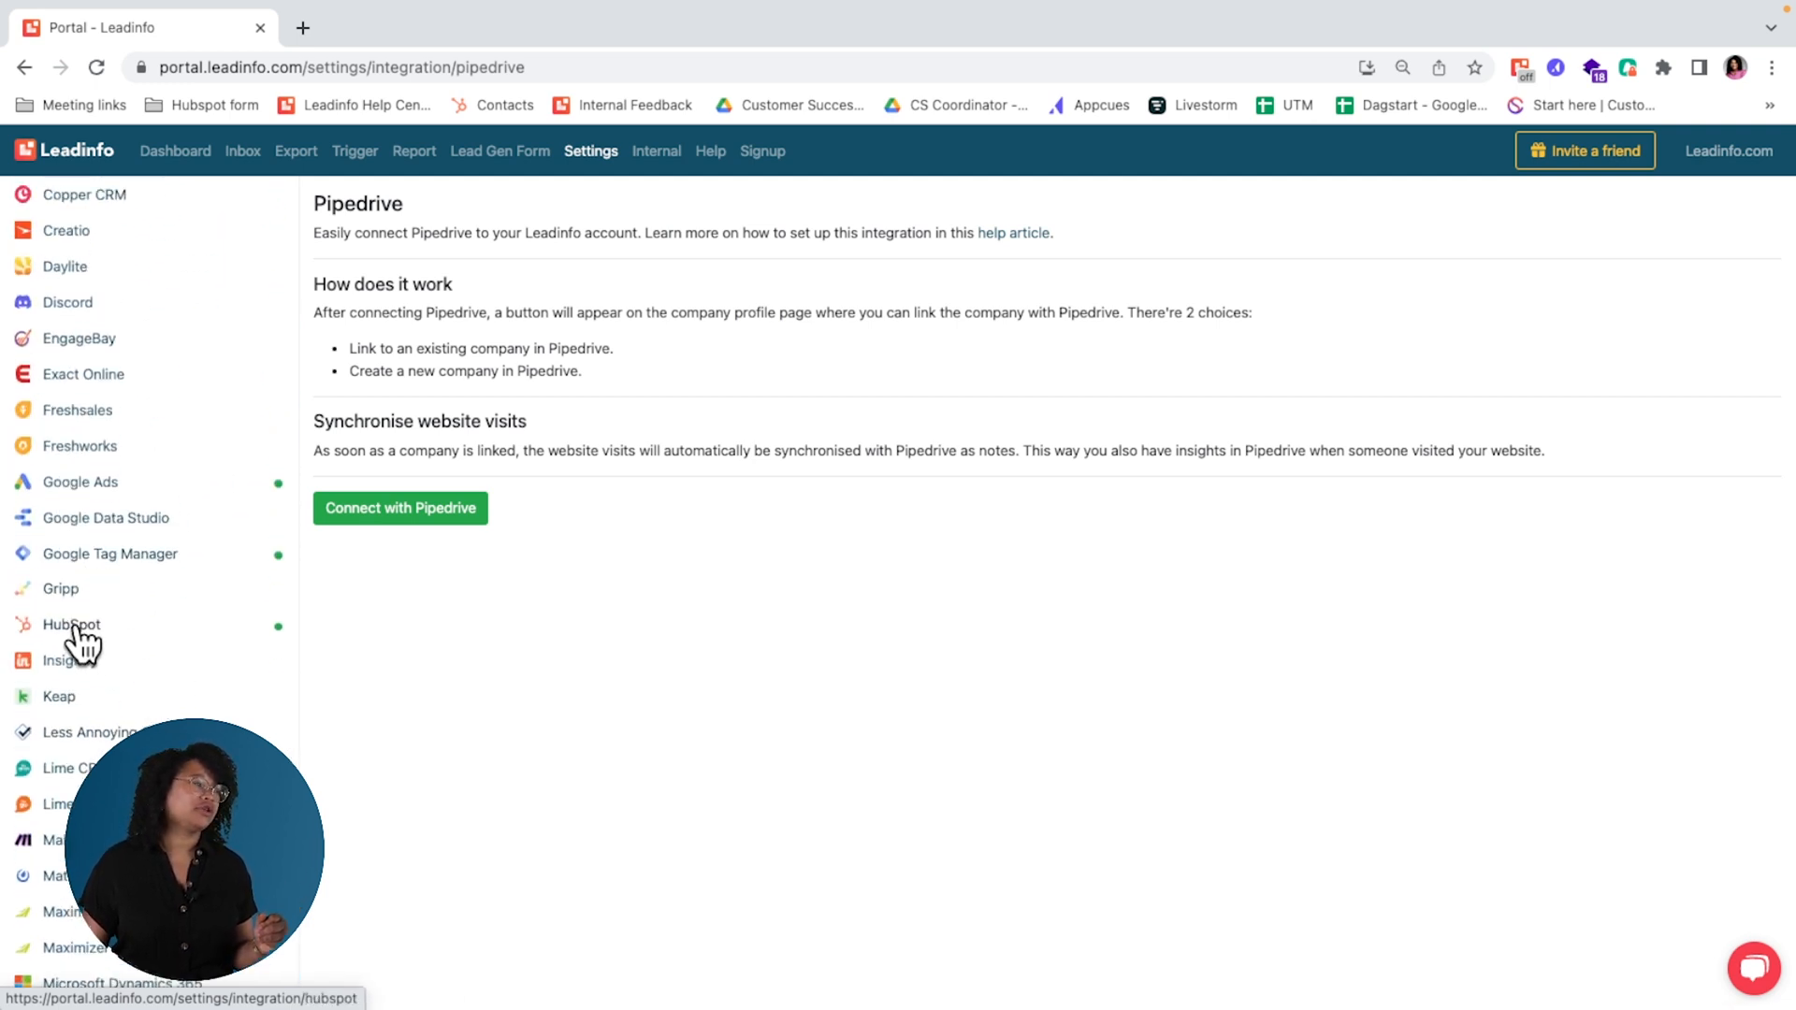
left_click(192, 631)
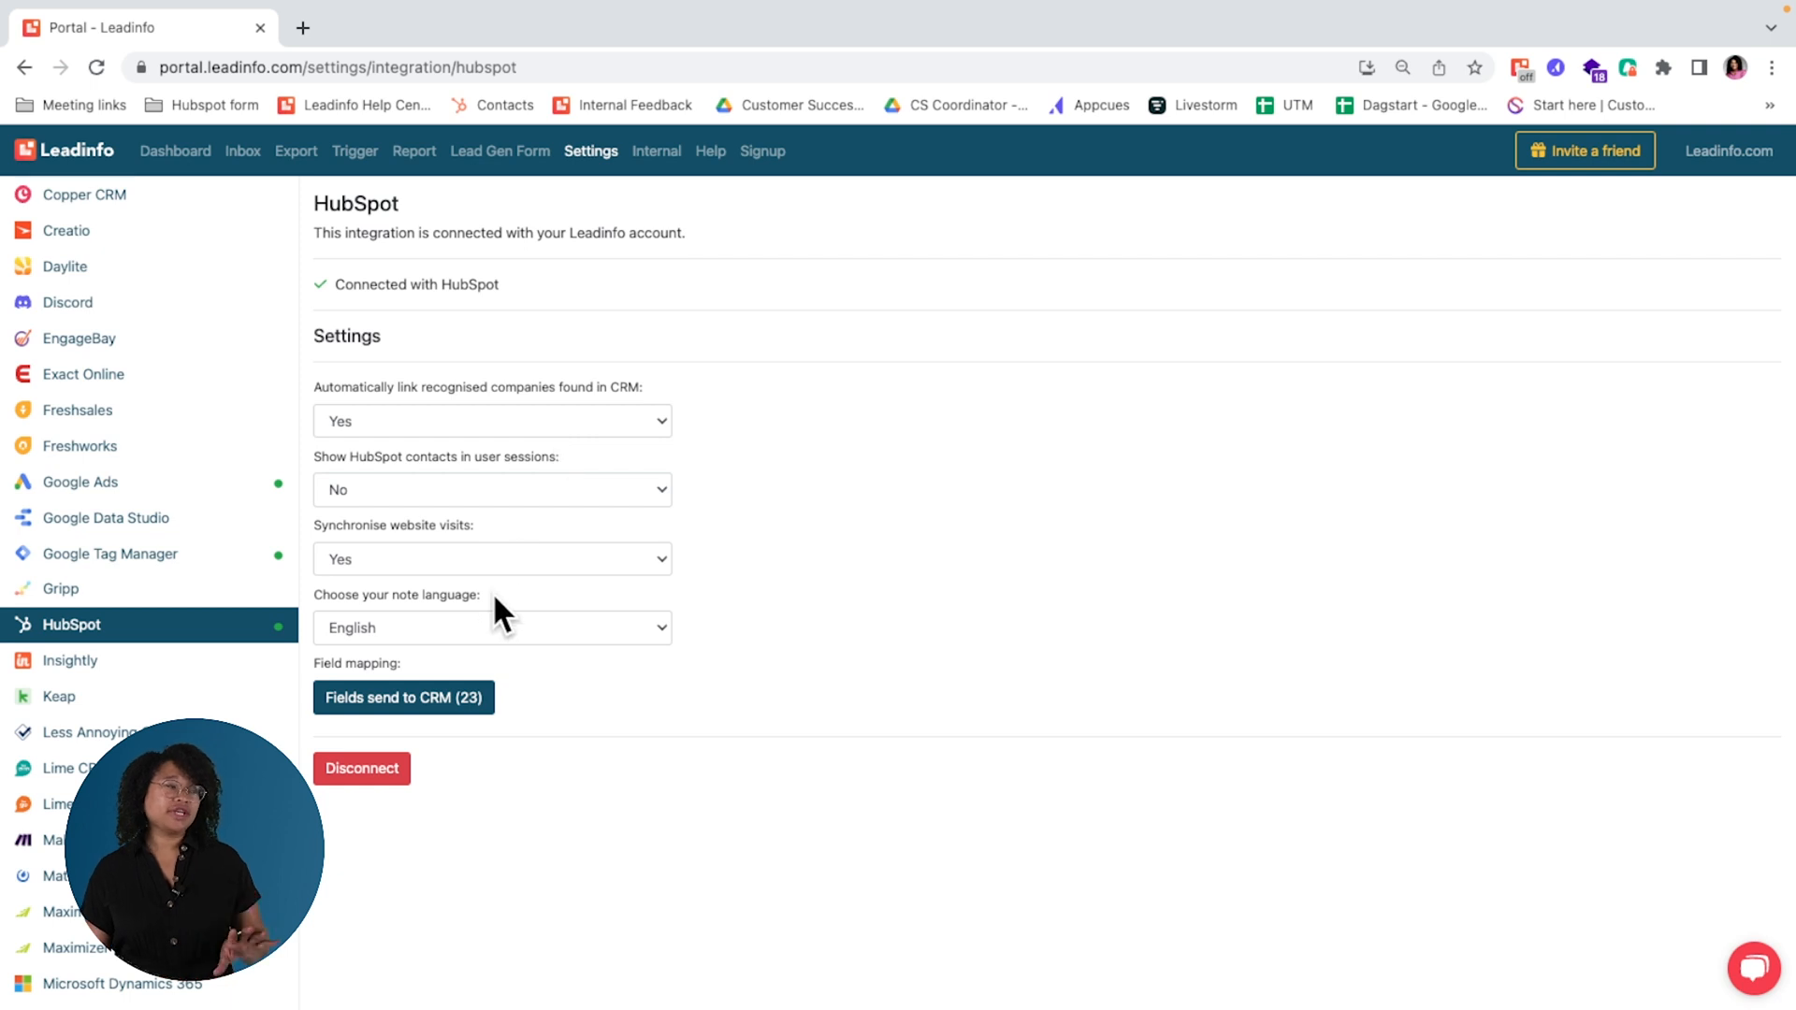
Step: Open the fields sent to CRM for HubSpot and review the required and optional field mappings
left_click(470, 703)
scroll(832, 669, "down", 2)
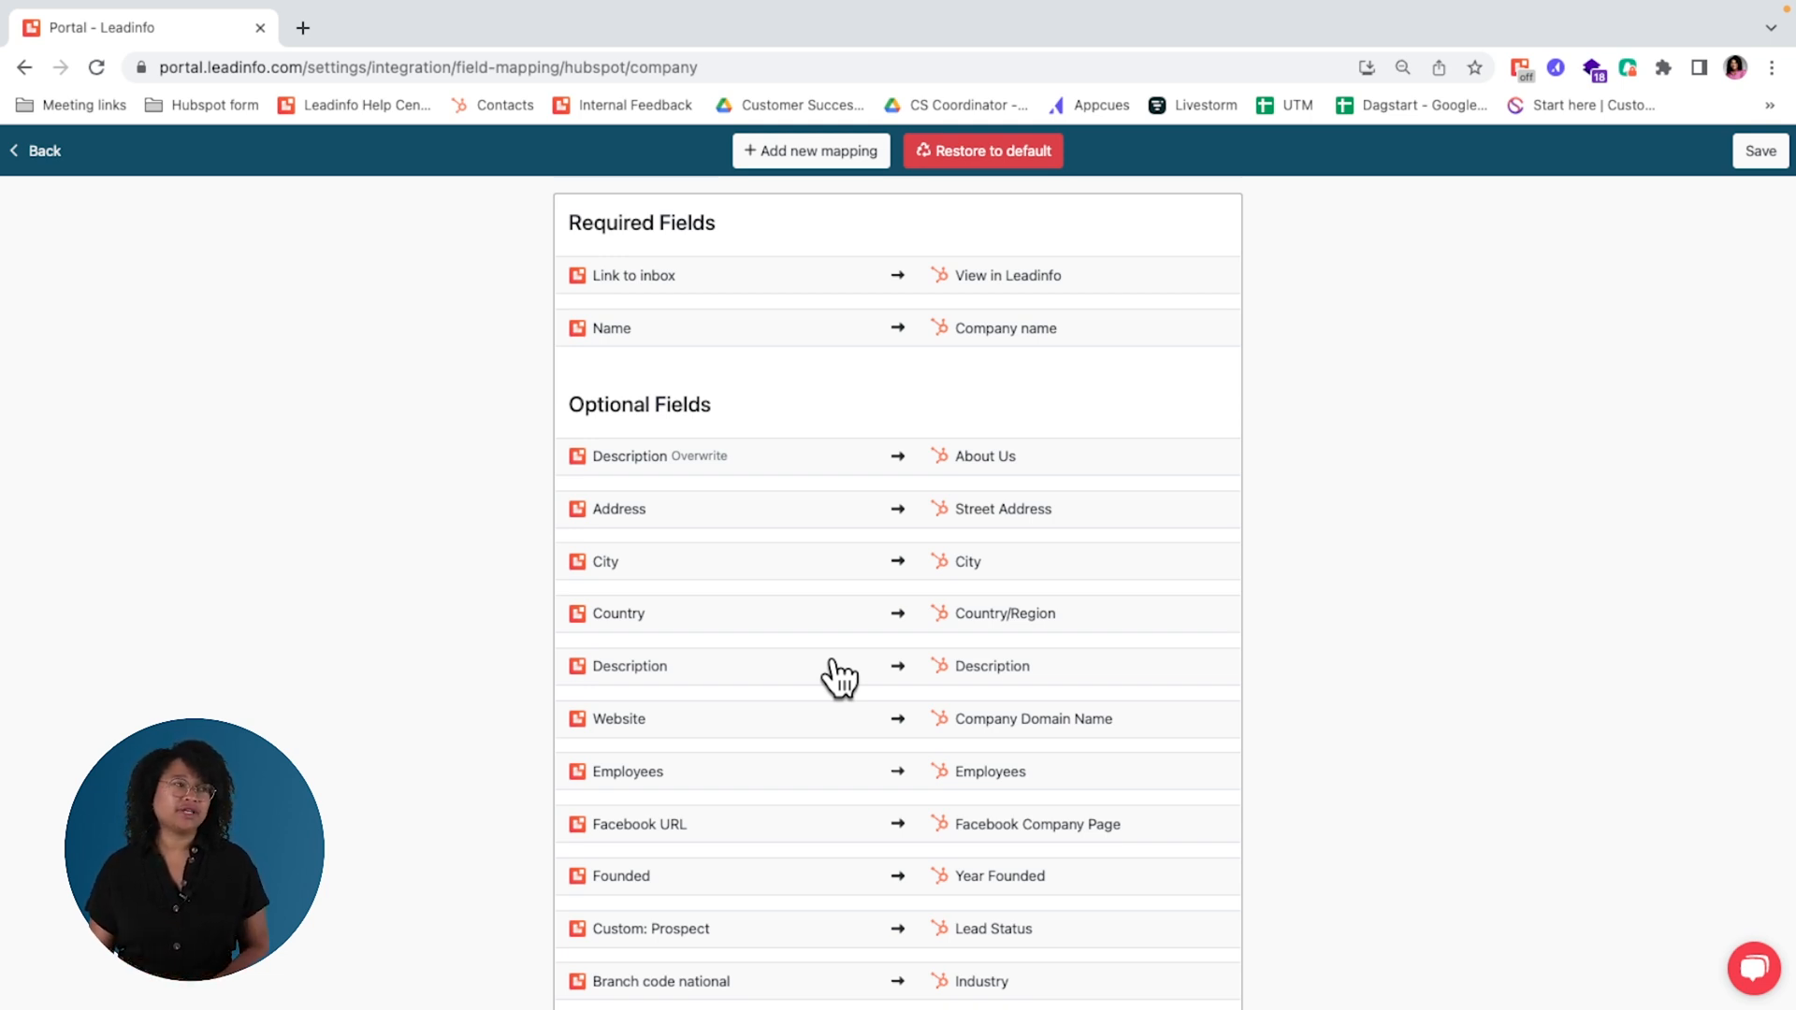
scroll(898, 586, "down", 2)
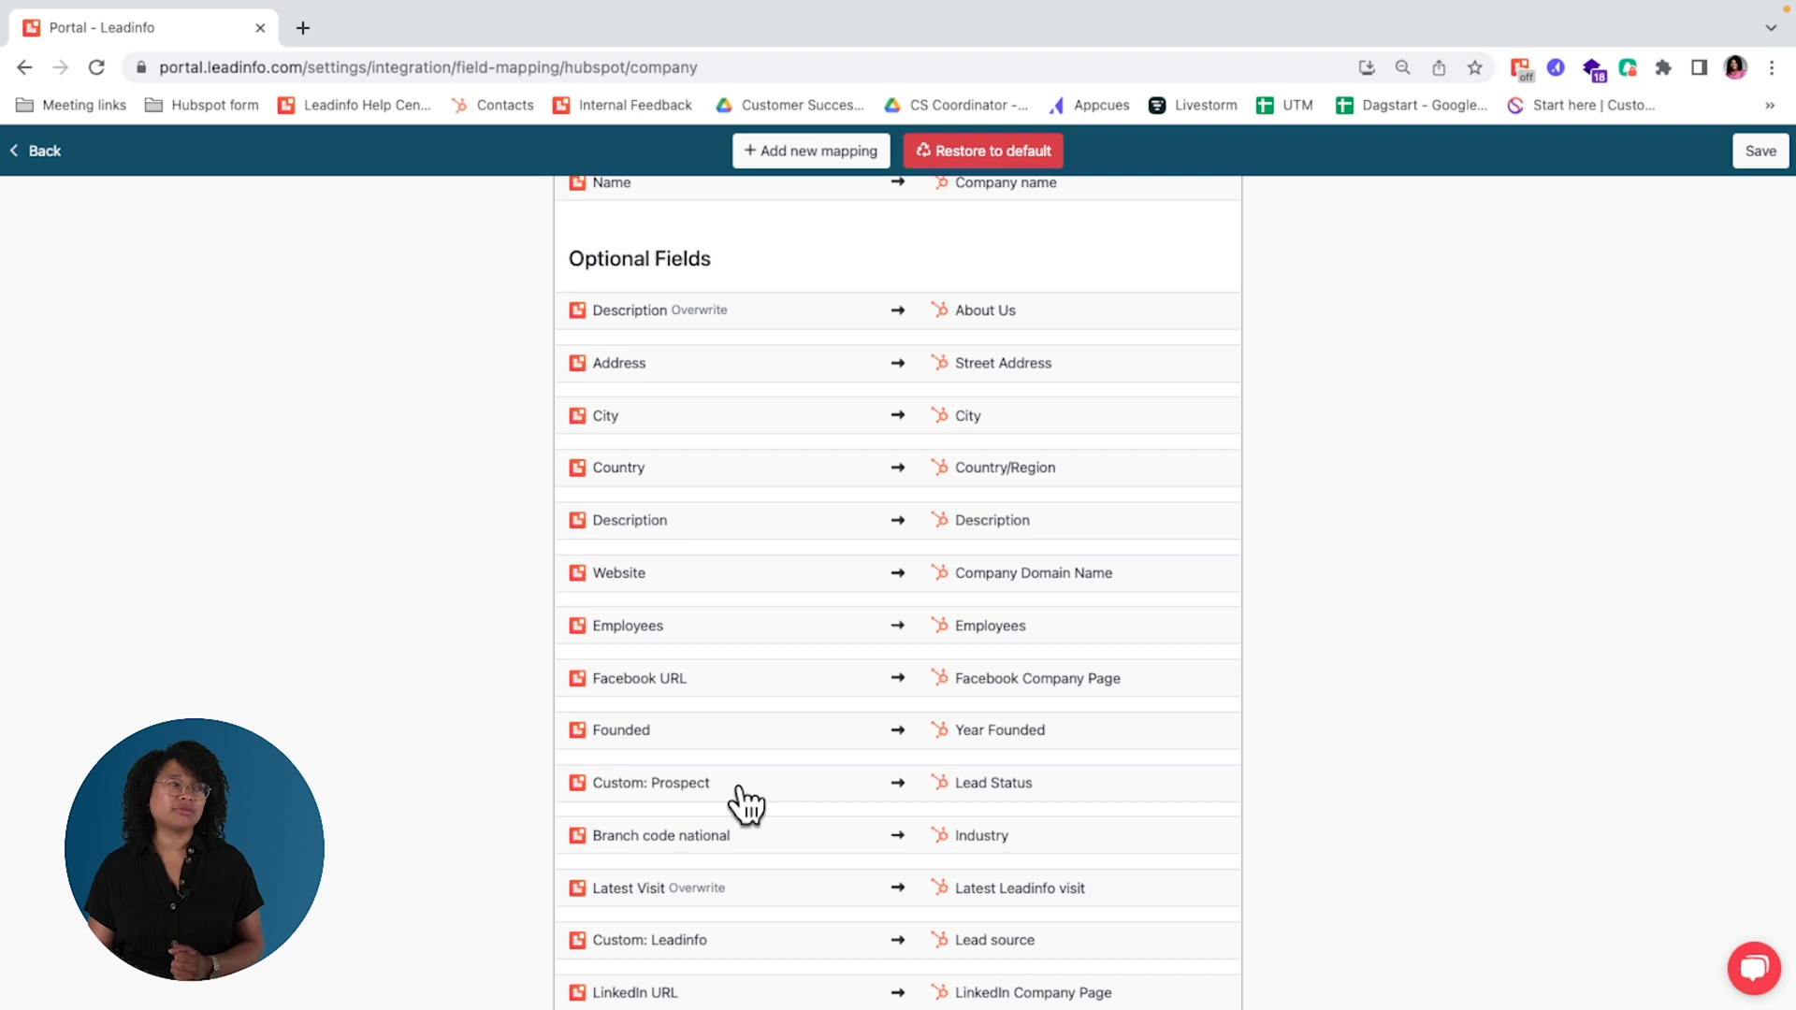
scroll(739, 789, "down", 8)
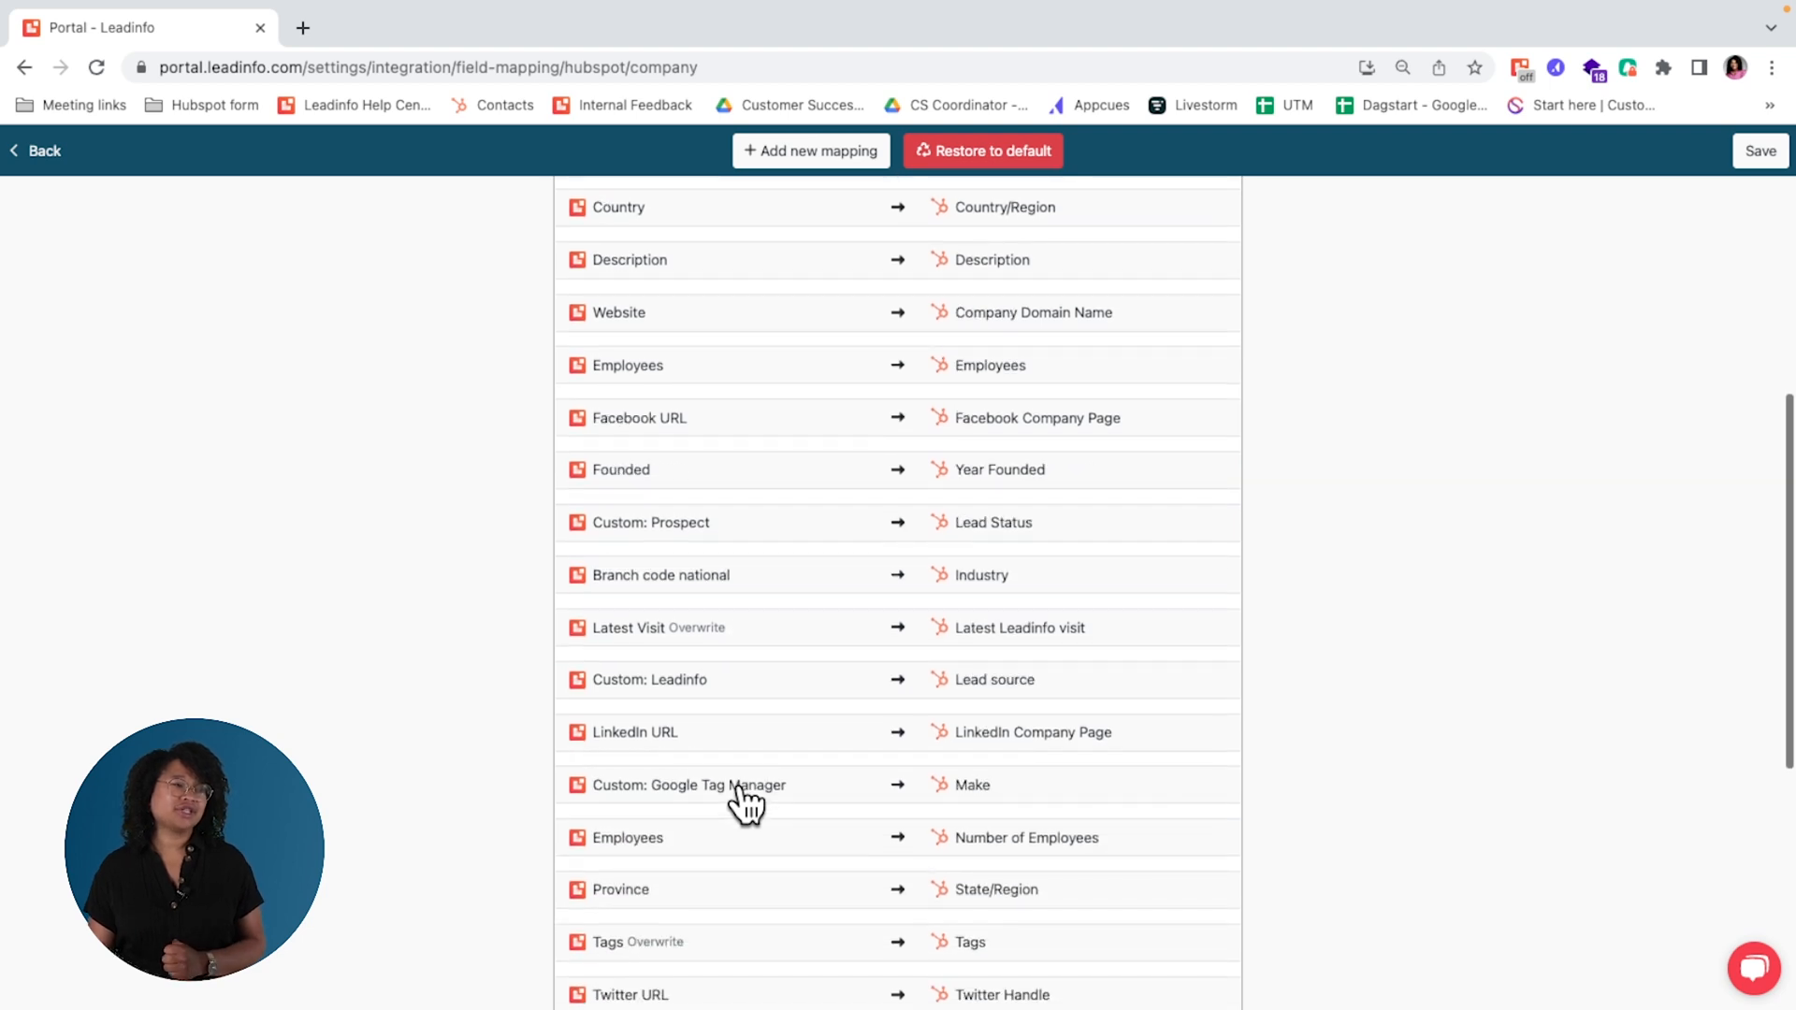
Step: Try adding a new HubSpot field mapping, look through the available Leadinfo fields, and delete the empty mapping
left_click(806, 152)
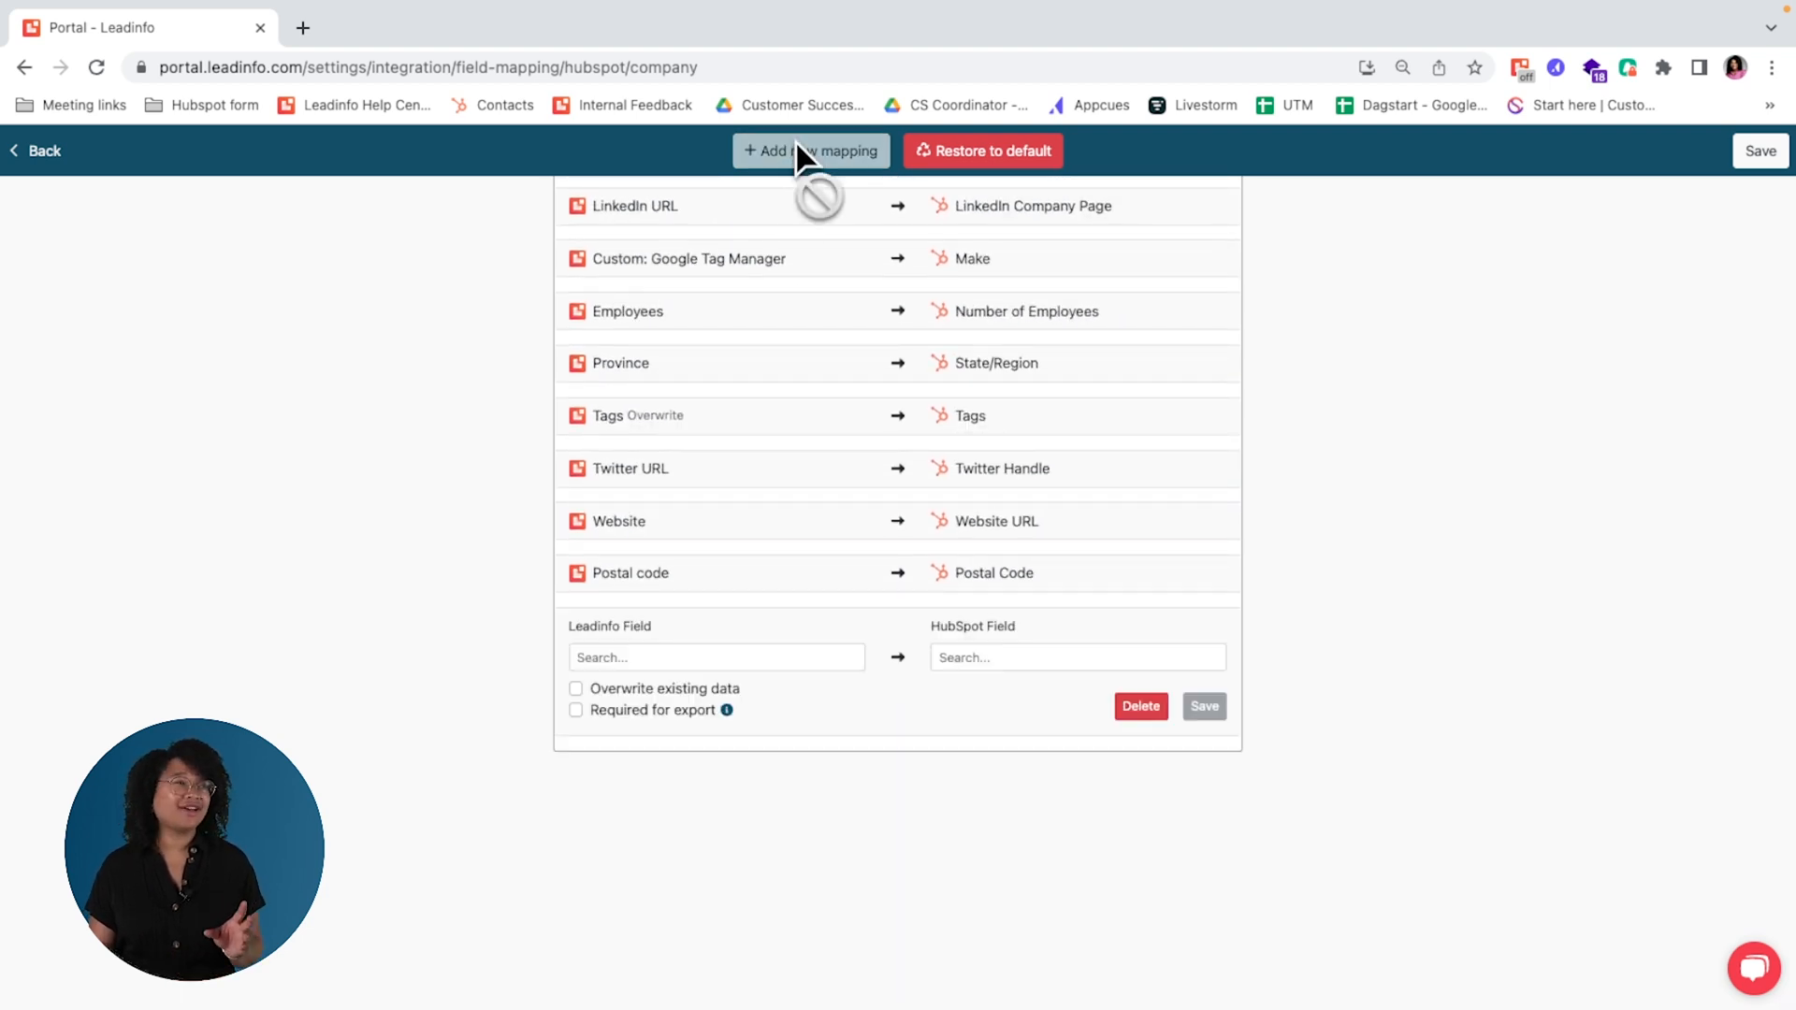
left_click(718, 509)
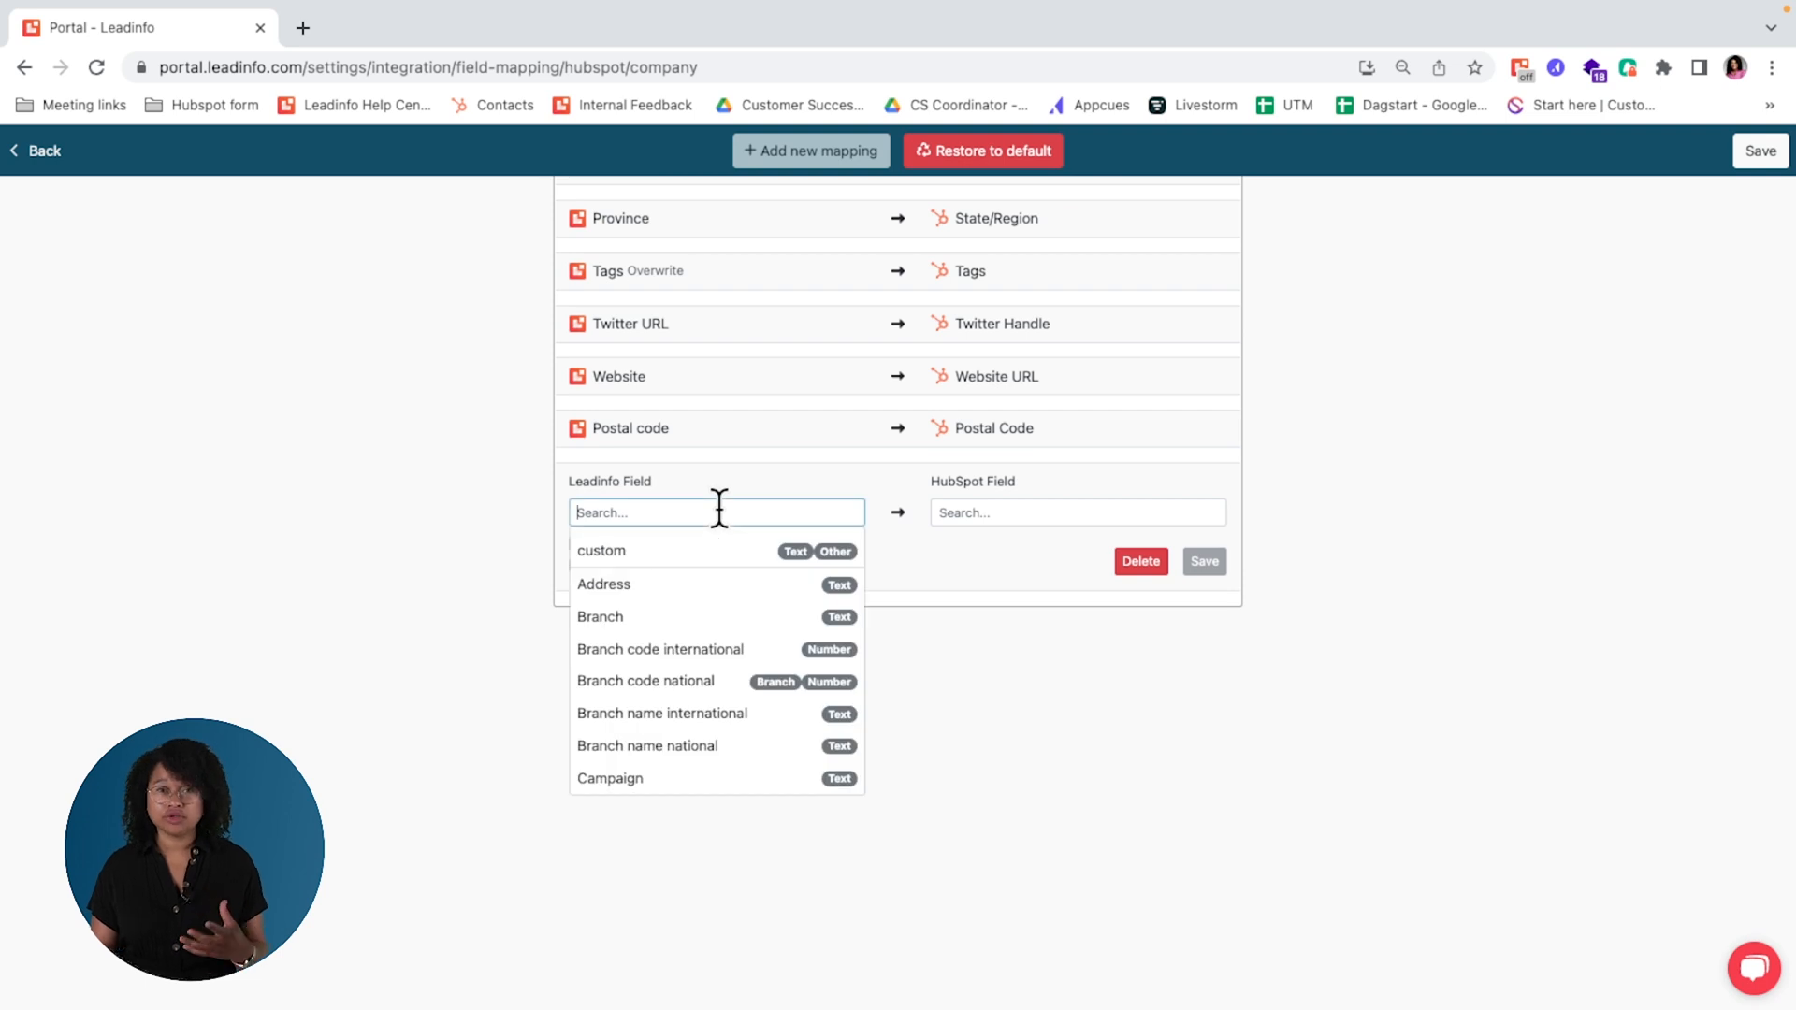
scroll(765, 769, "down", 5)
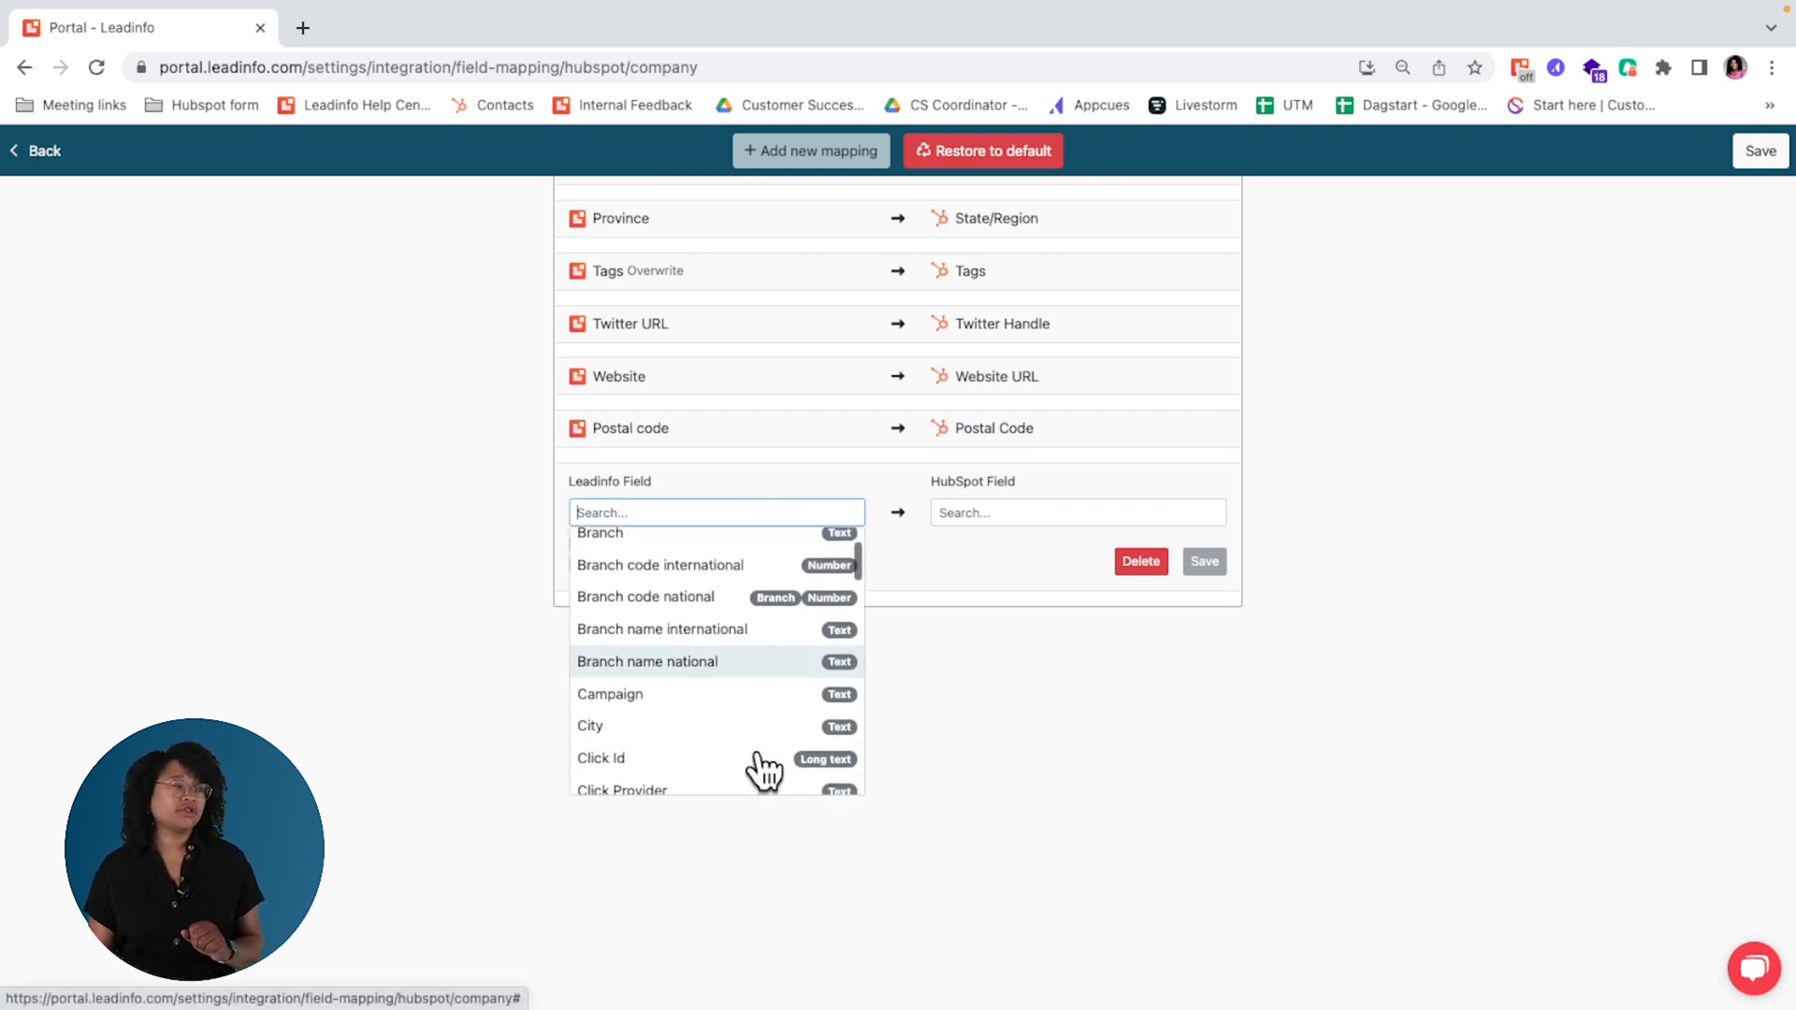
scroll(765, 769, "down", 4)
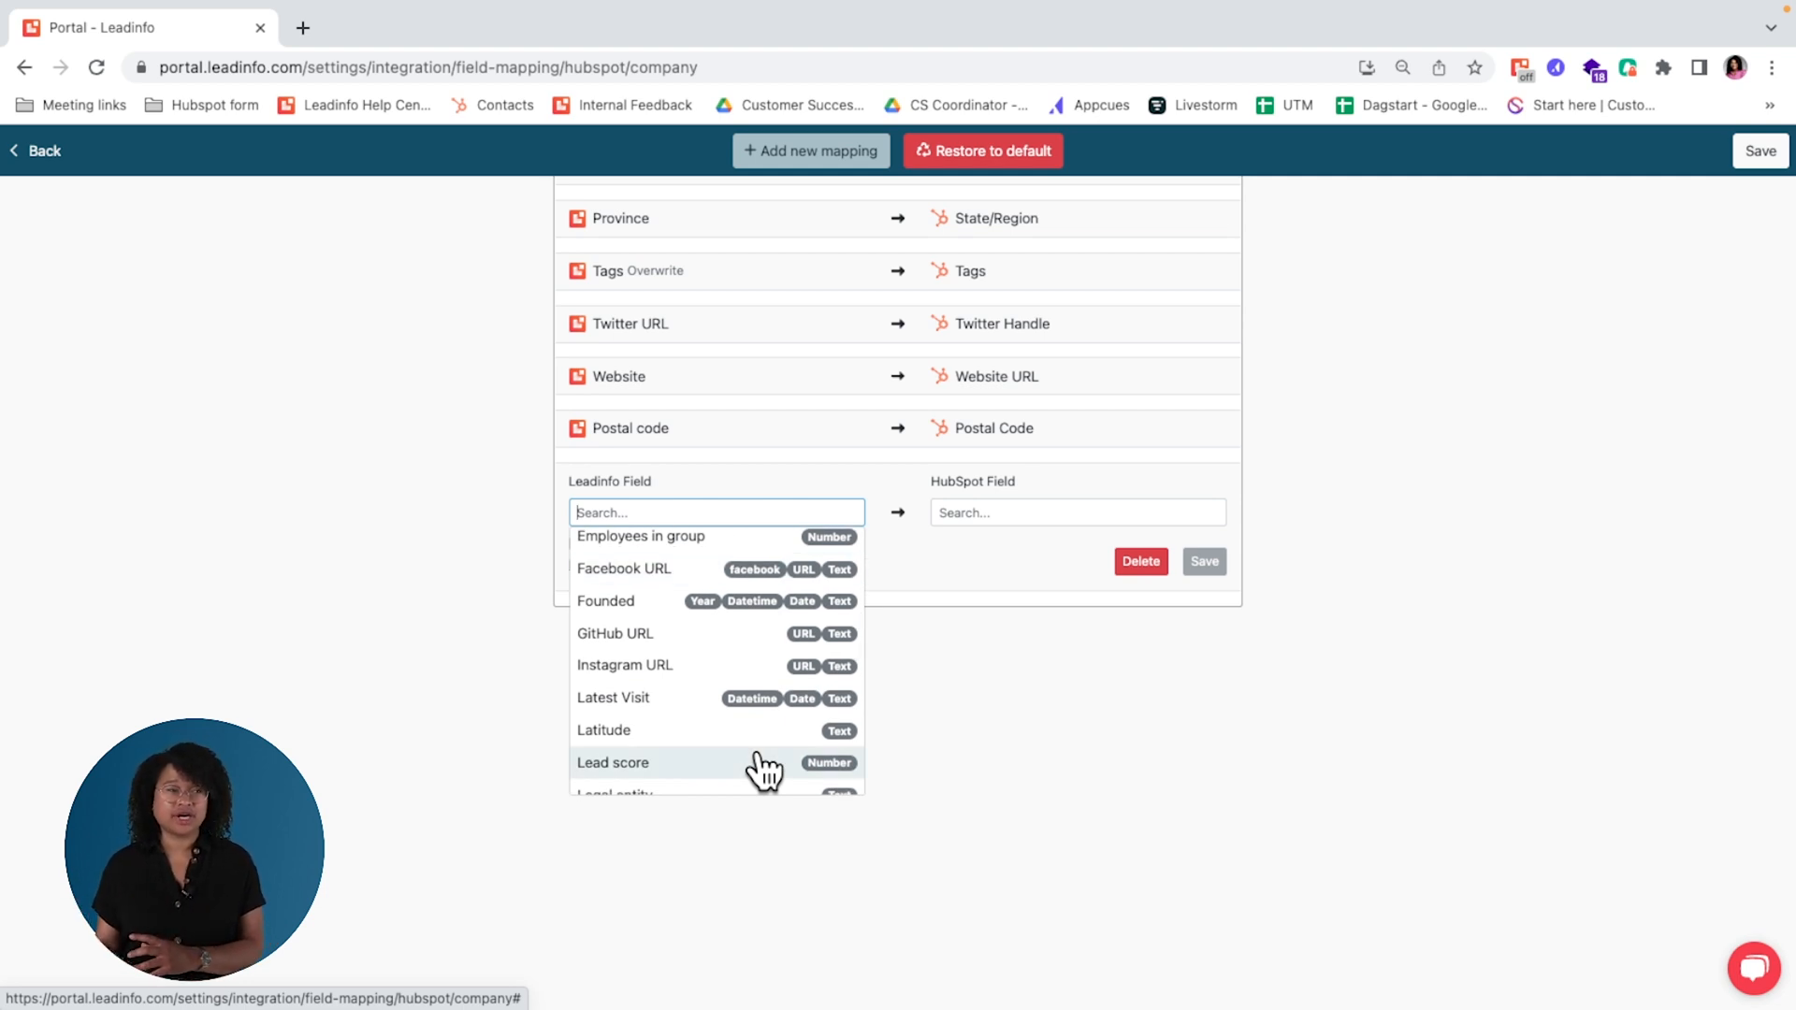
scroll(759, 760, "down", 8)
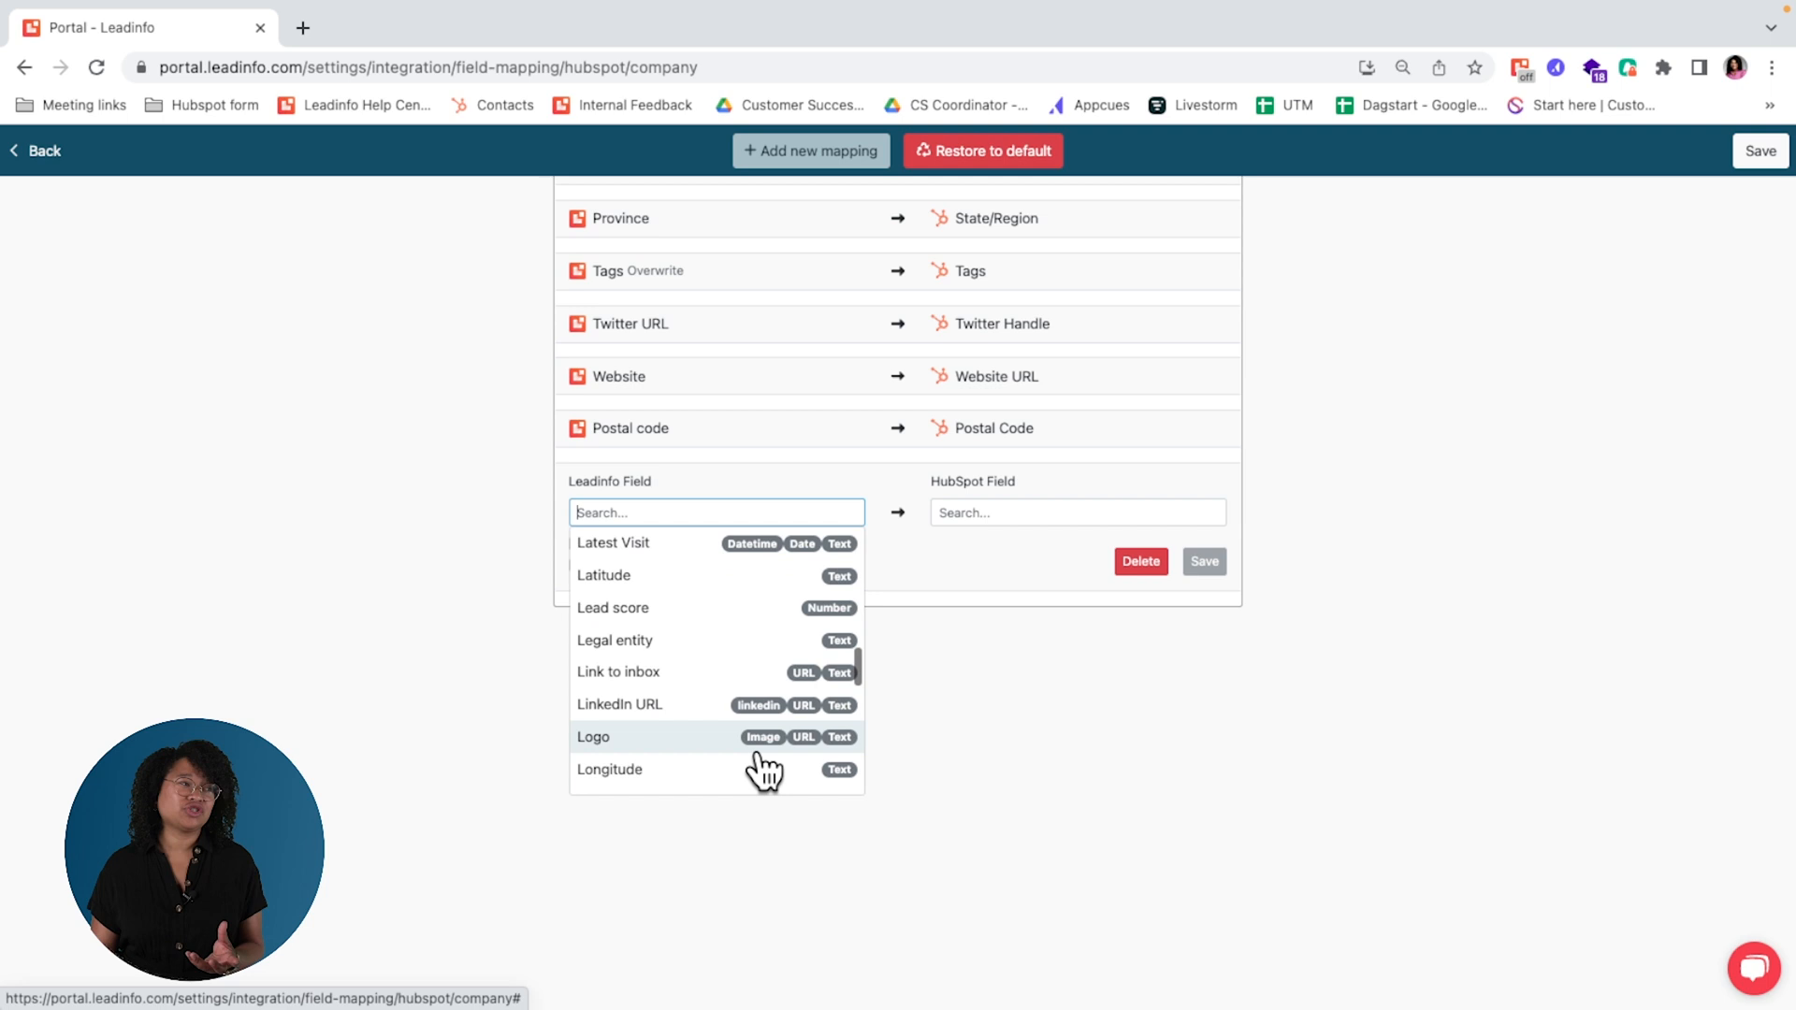
left_click(1057, 829)
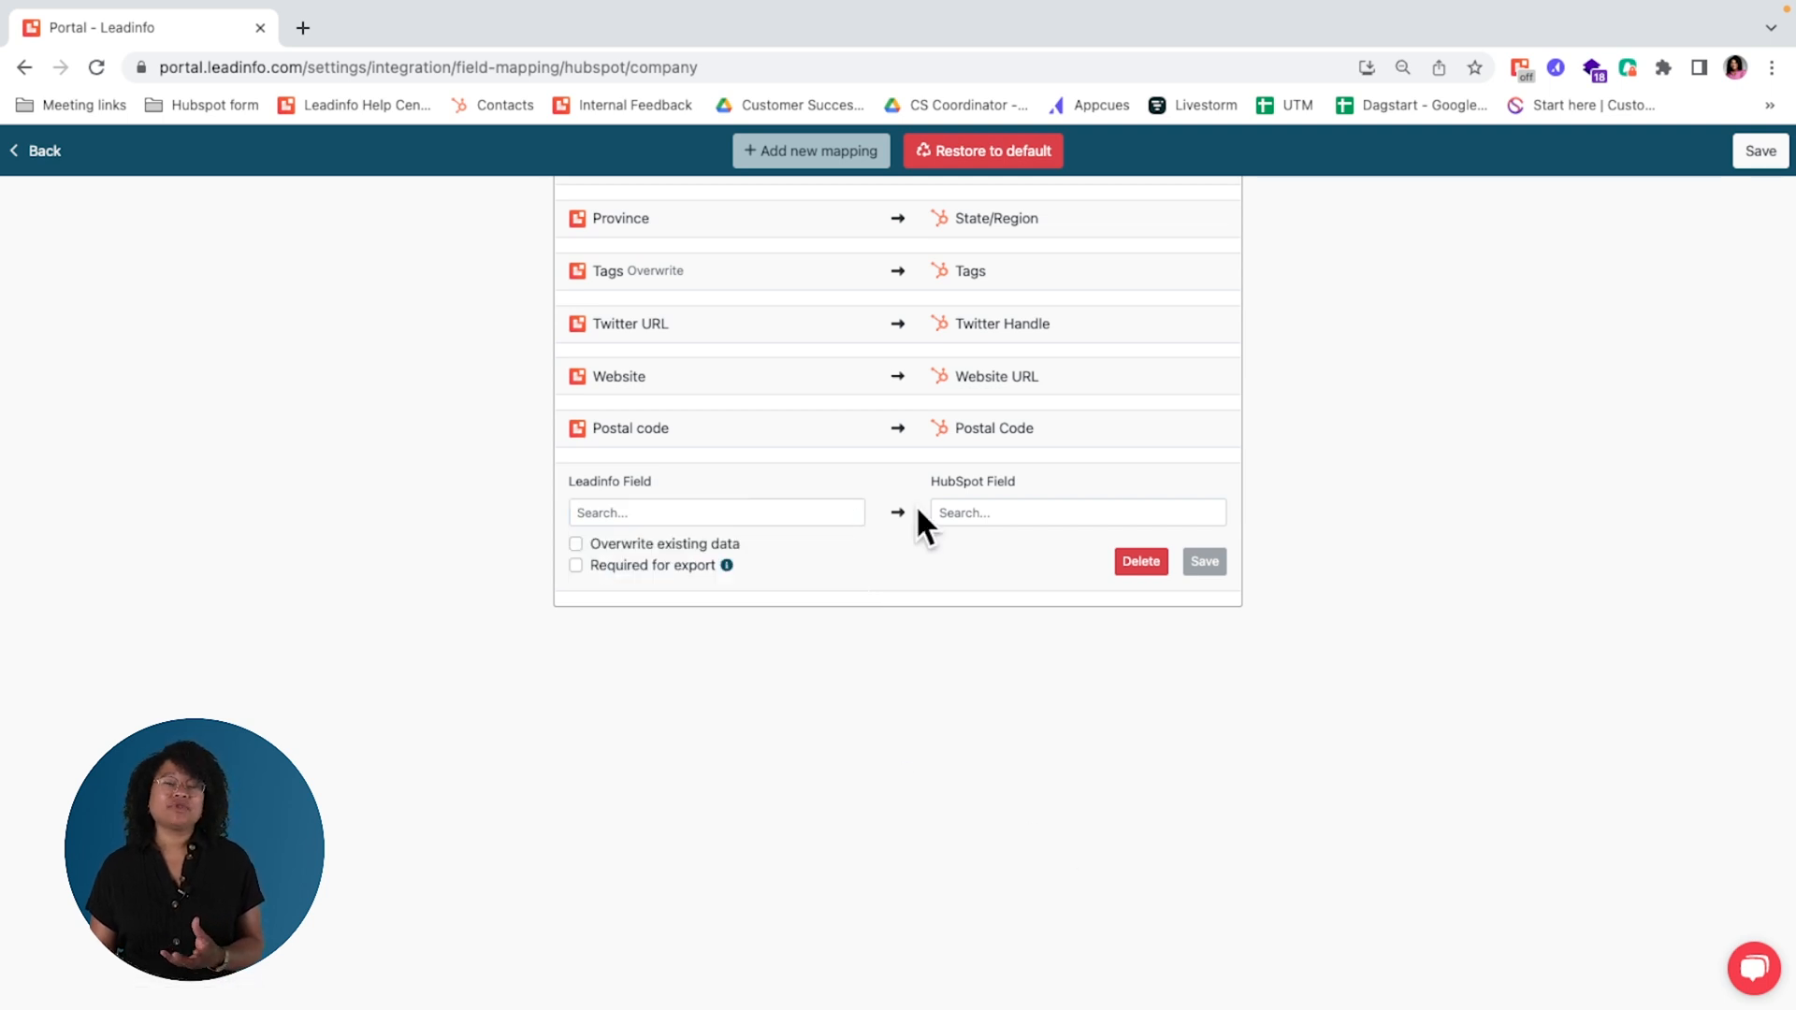
left_click(1139, 563)
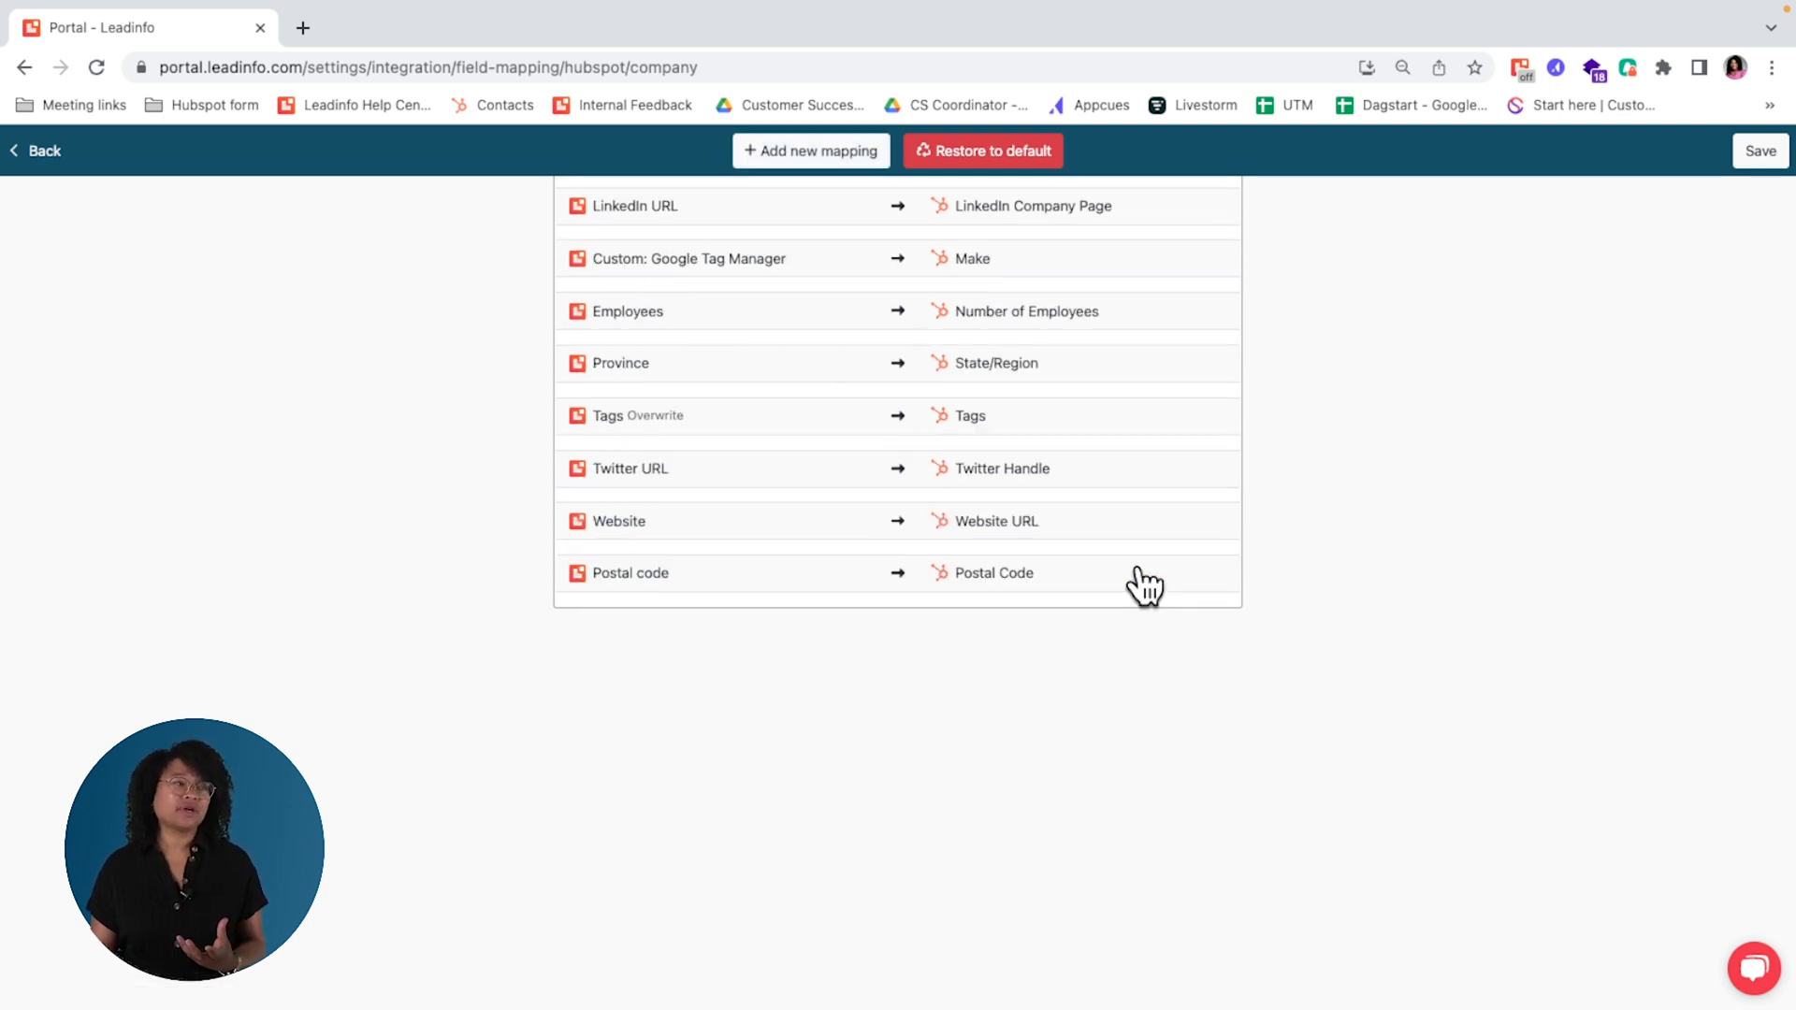
Step: Open the Tags field mapping to view its options and return to the HubSpot integration settings
left_click(645, 411)
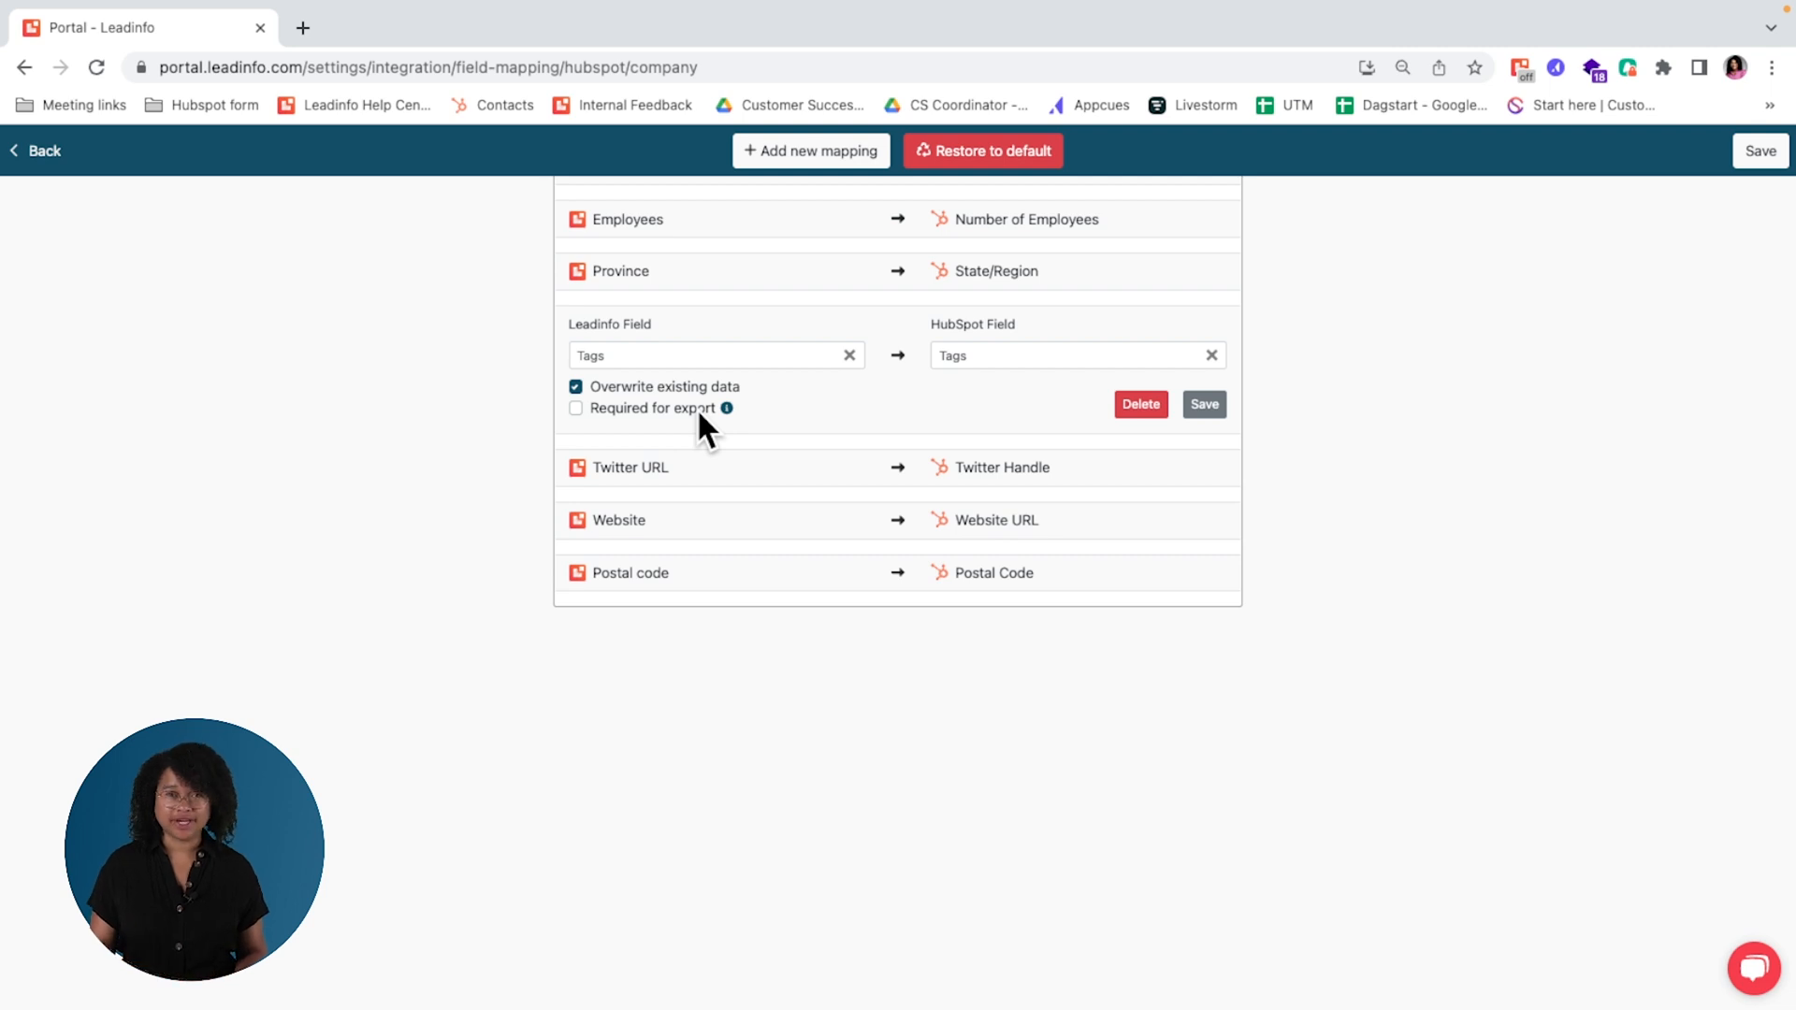
left_click(43, 153)
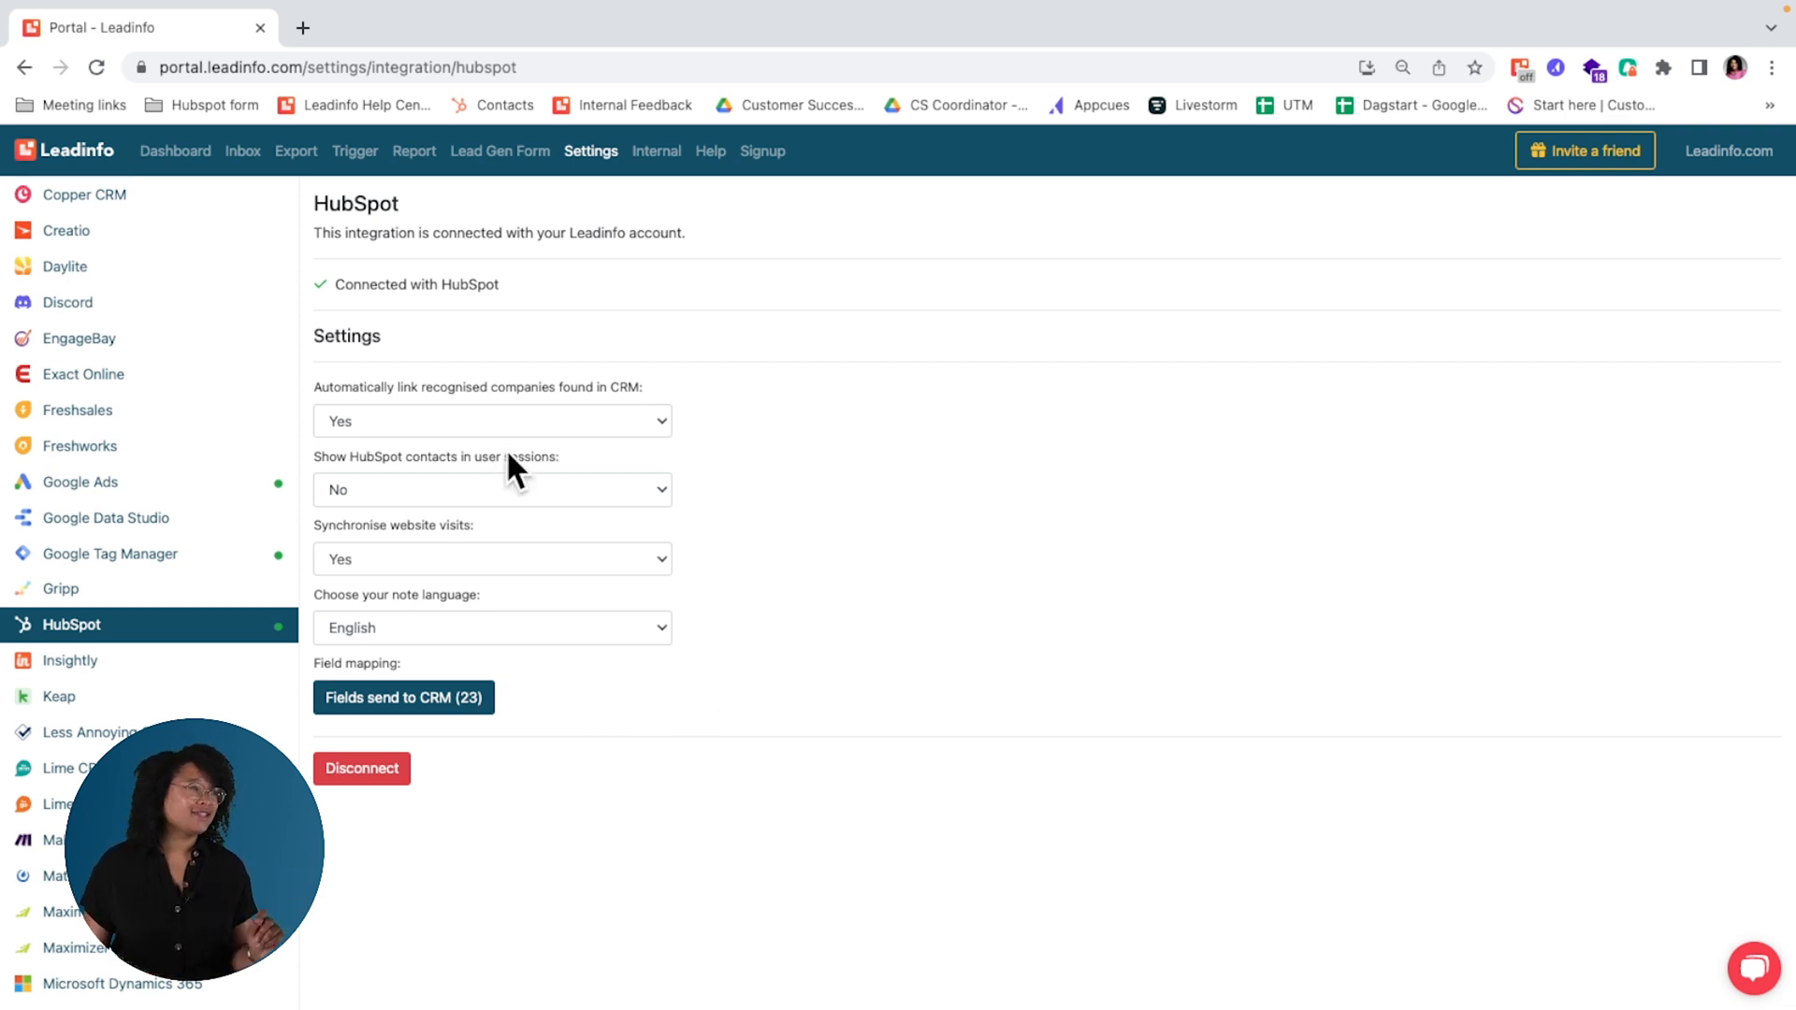
Step: Open the company Het Labo from yesterday's inbox and bring up its Link with HubSpot dialog
left_click(242, 152)
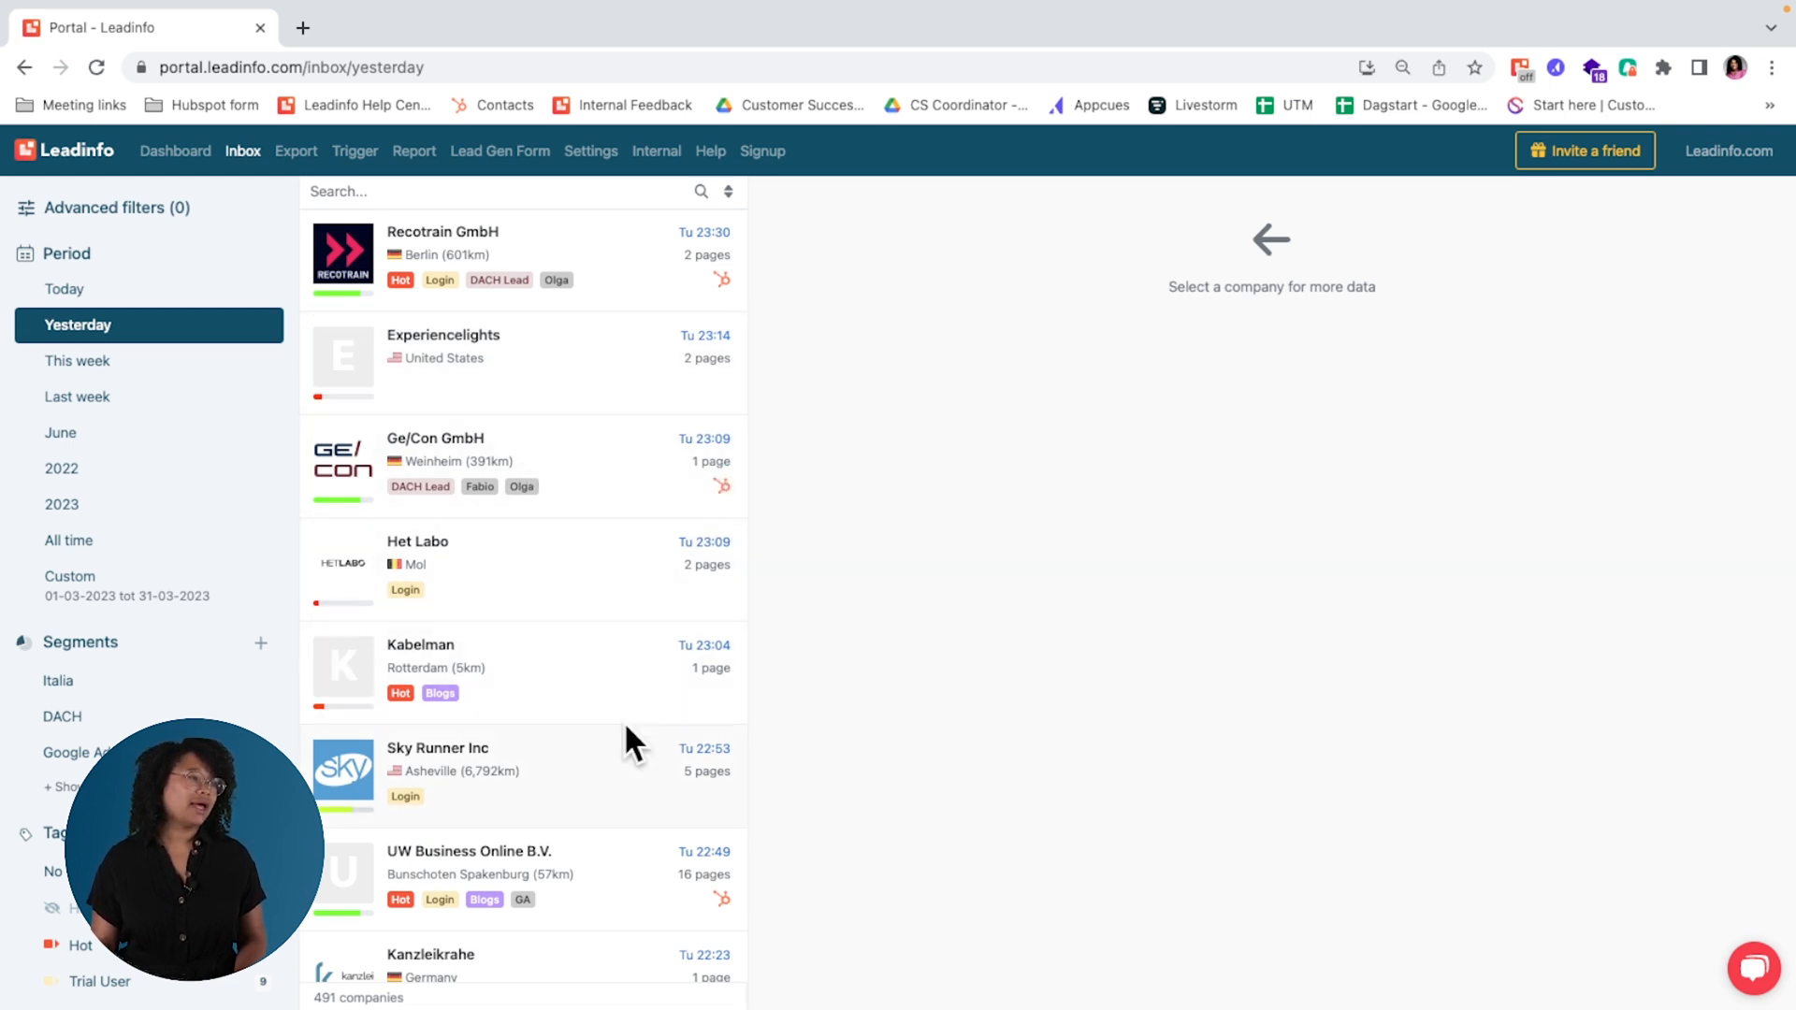
left_click(522, 608)
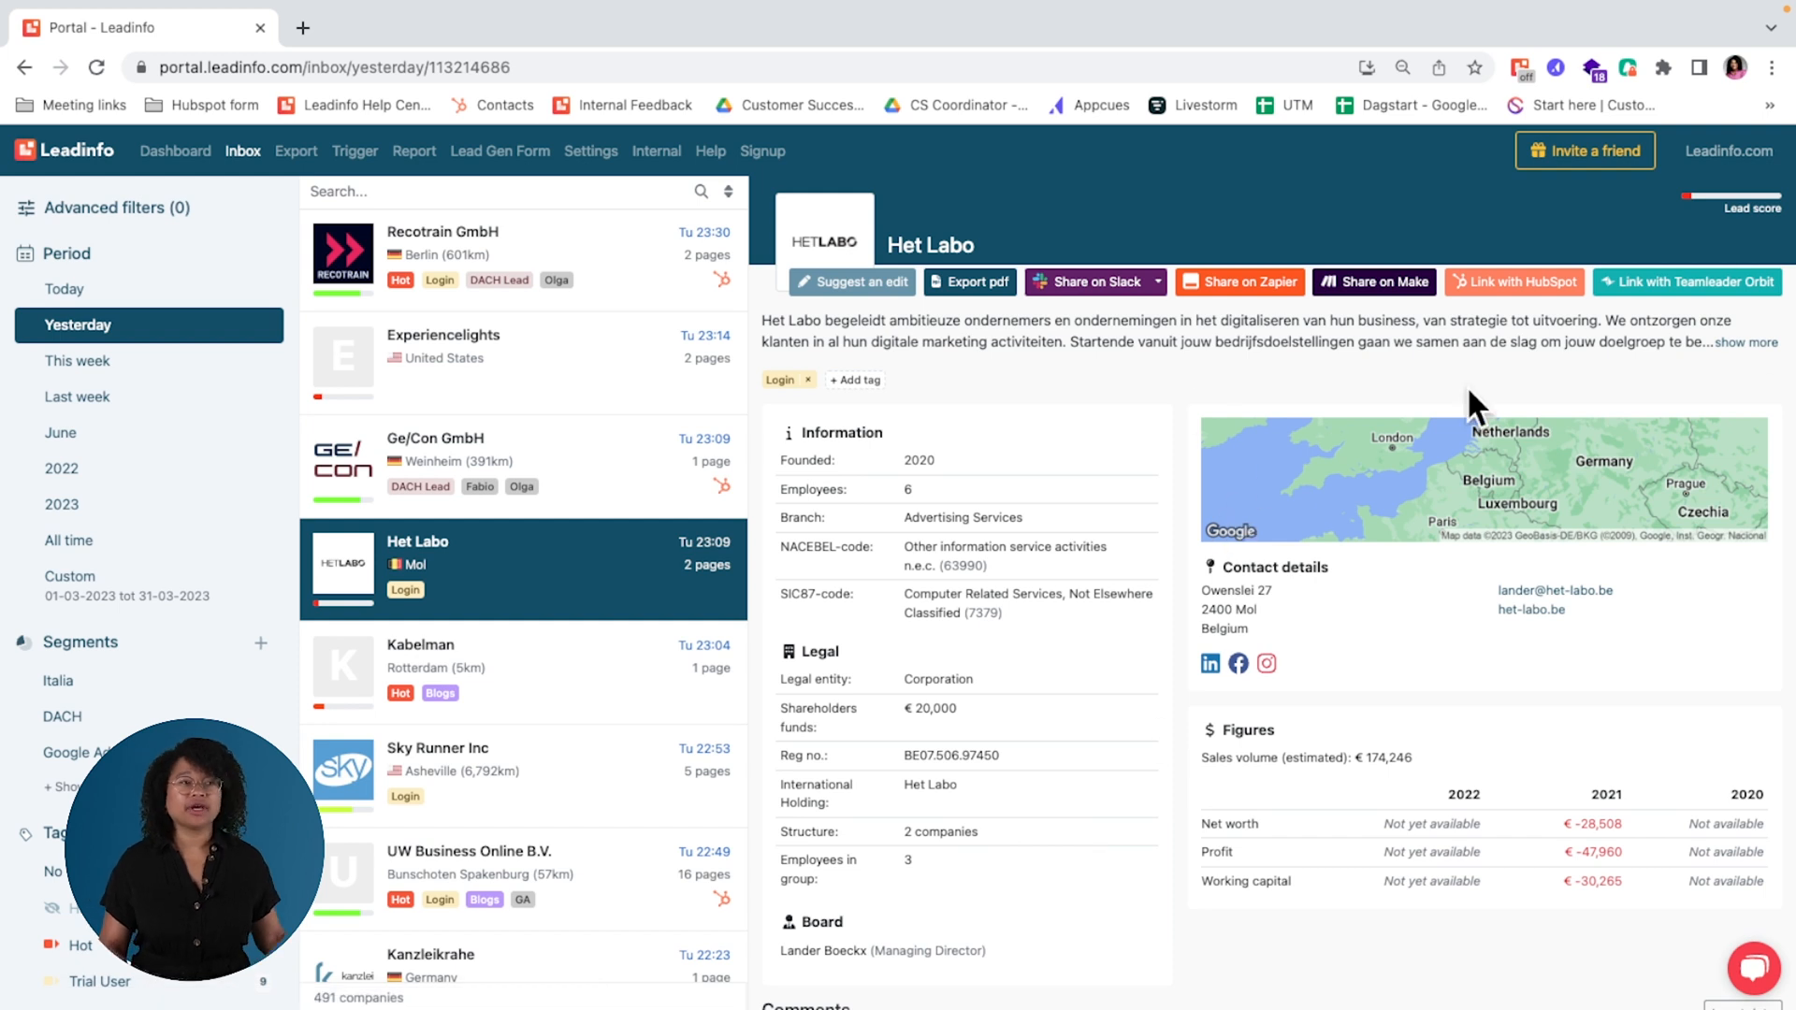
left_click(1548, 289)
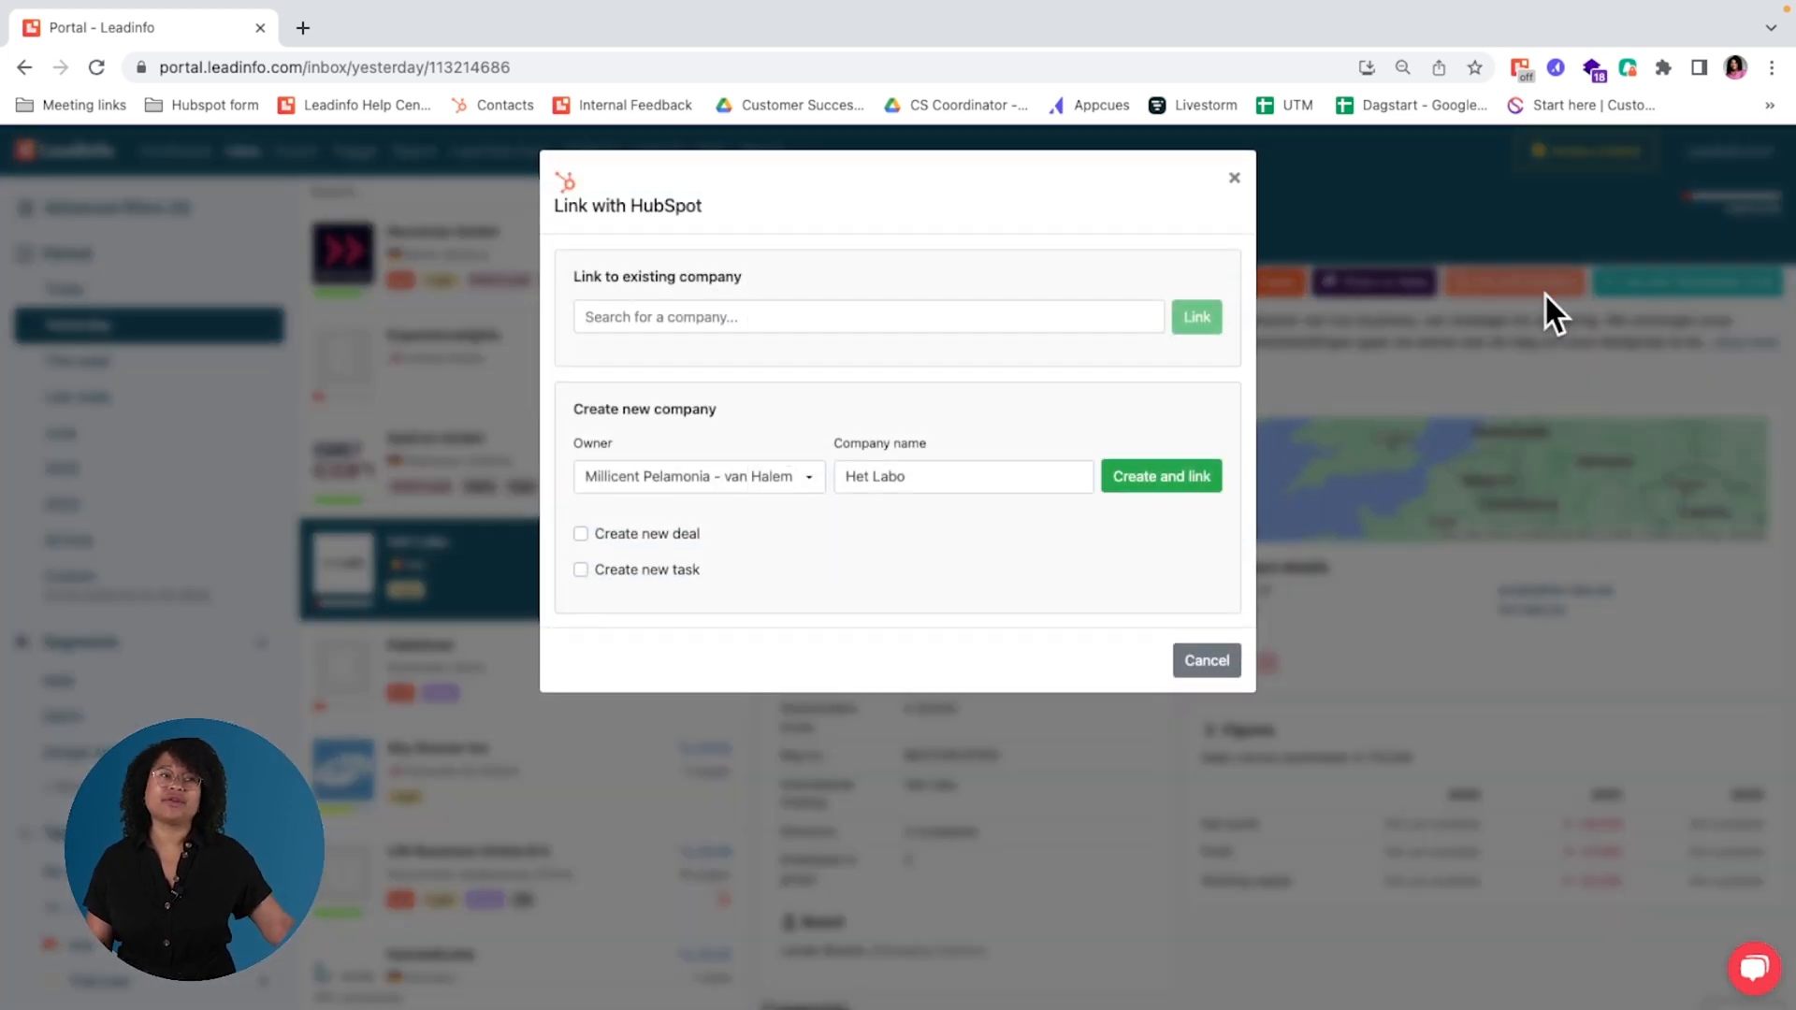
Step: Try preparing a new HubSpot company for Het Labo with a different owner, a new deal and a new task, and close the dialog
left_click(812, 316)
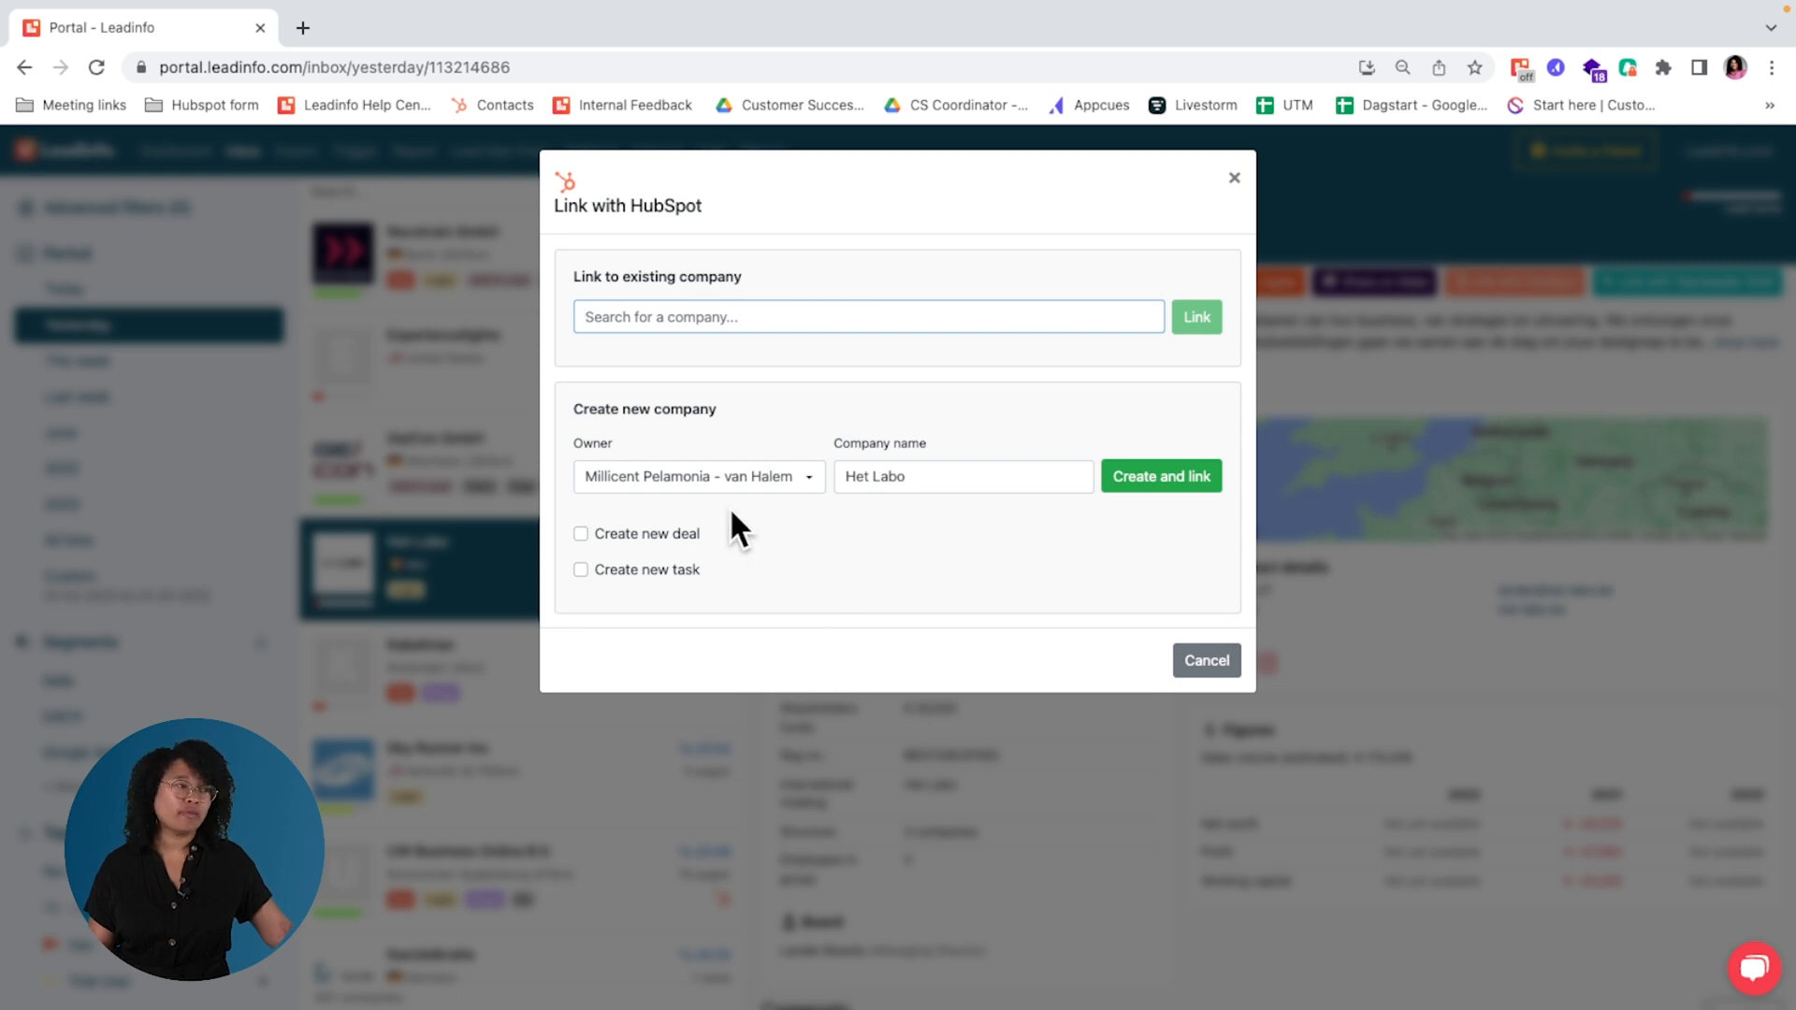
left_click(721, 479)
scroll(732, 598, "down", 2)
scroll(727, 561, "down", 1)
left_click(741, 610)
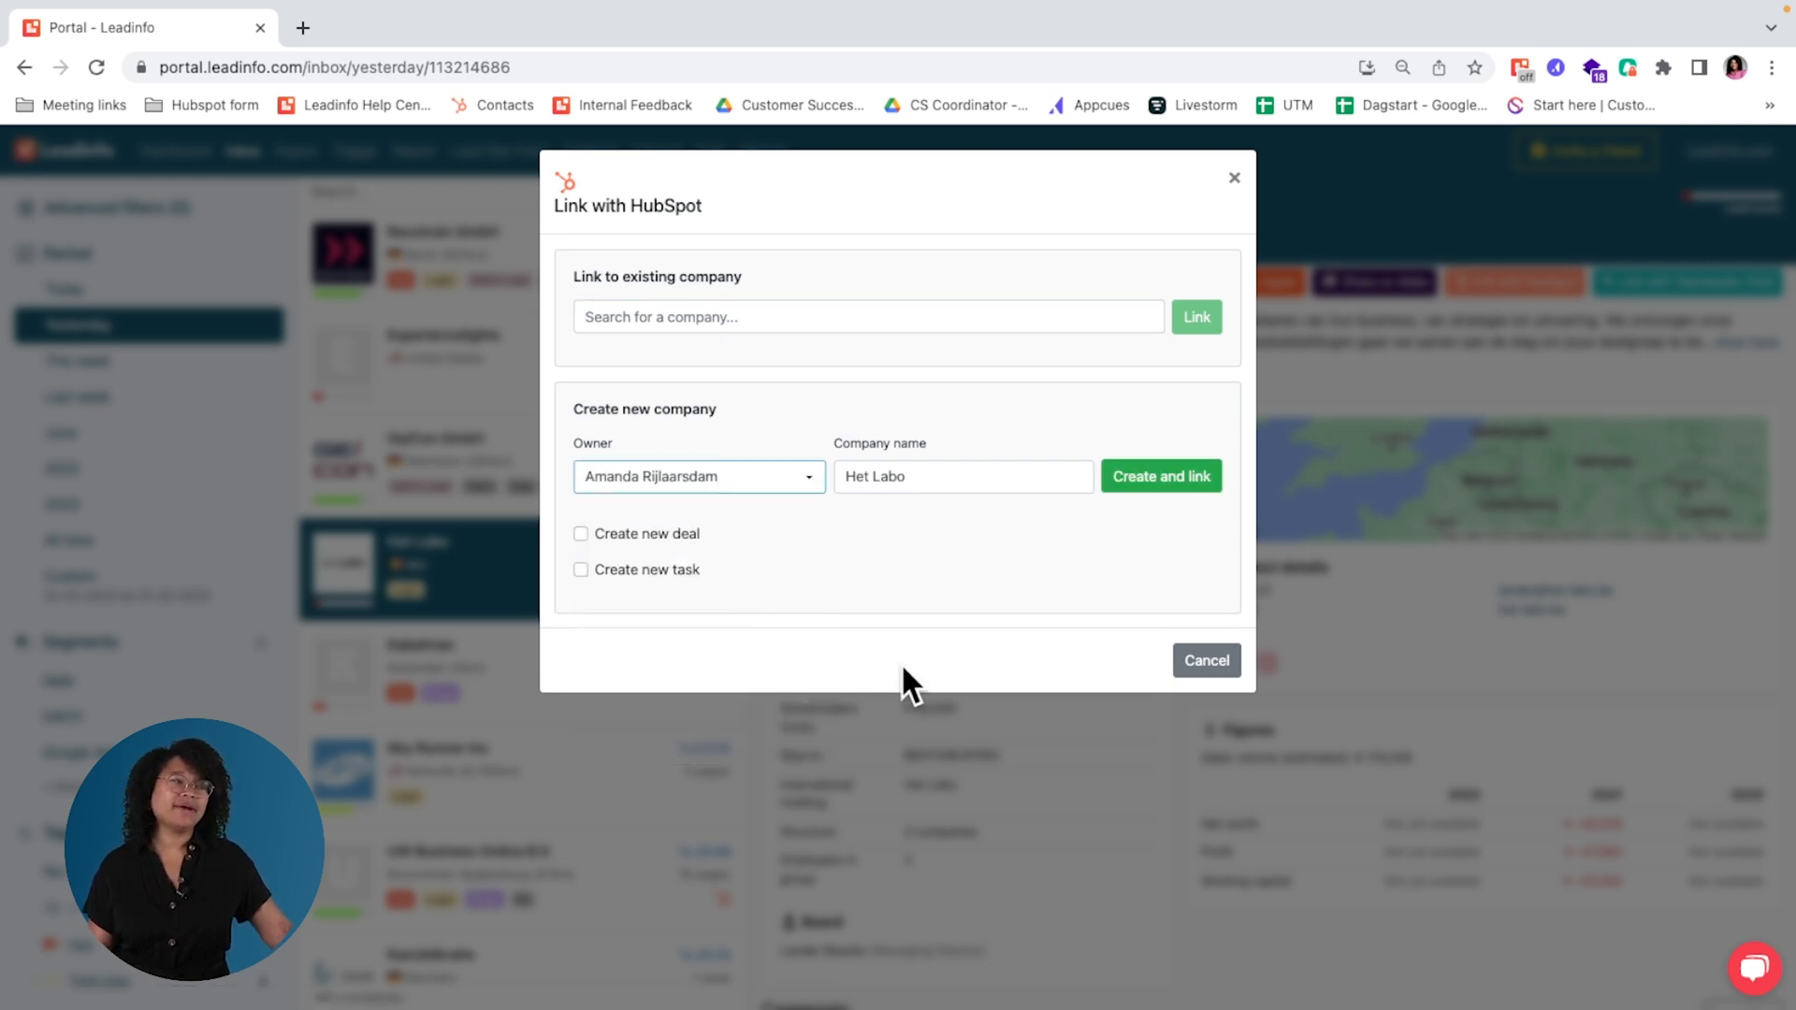
left_click(645, 532)
left_click(666, 654)
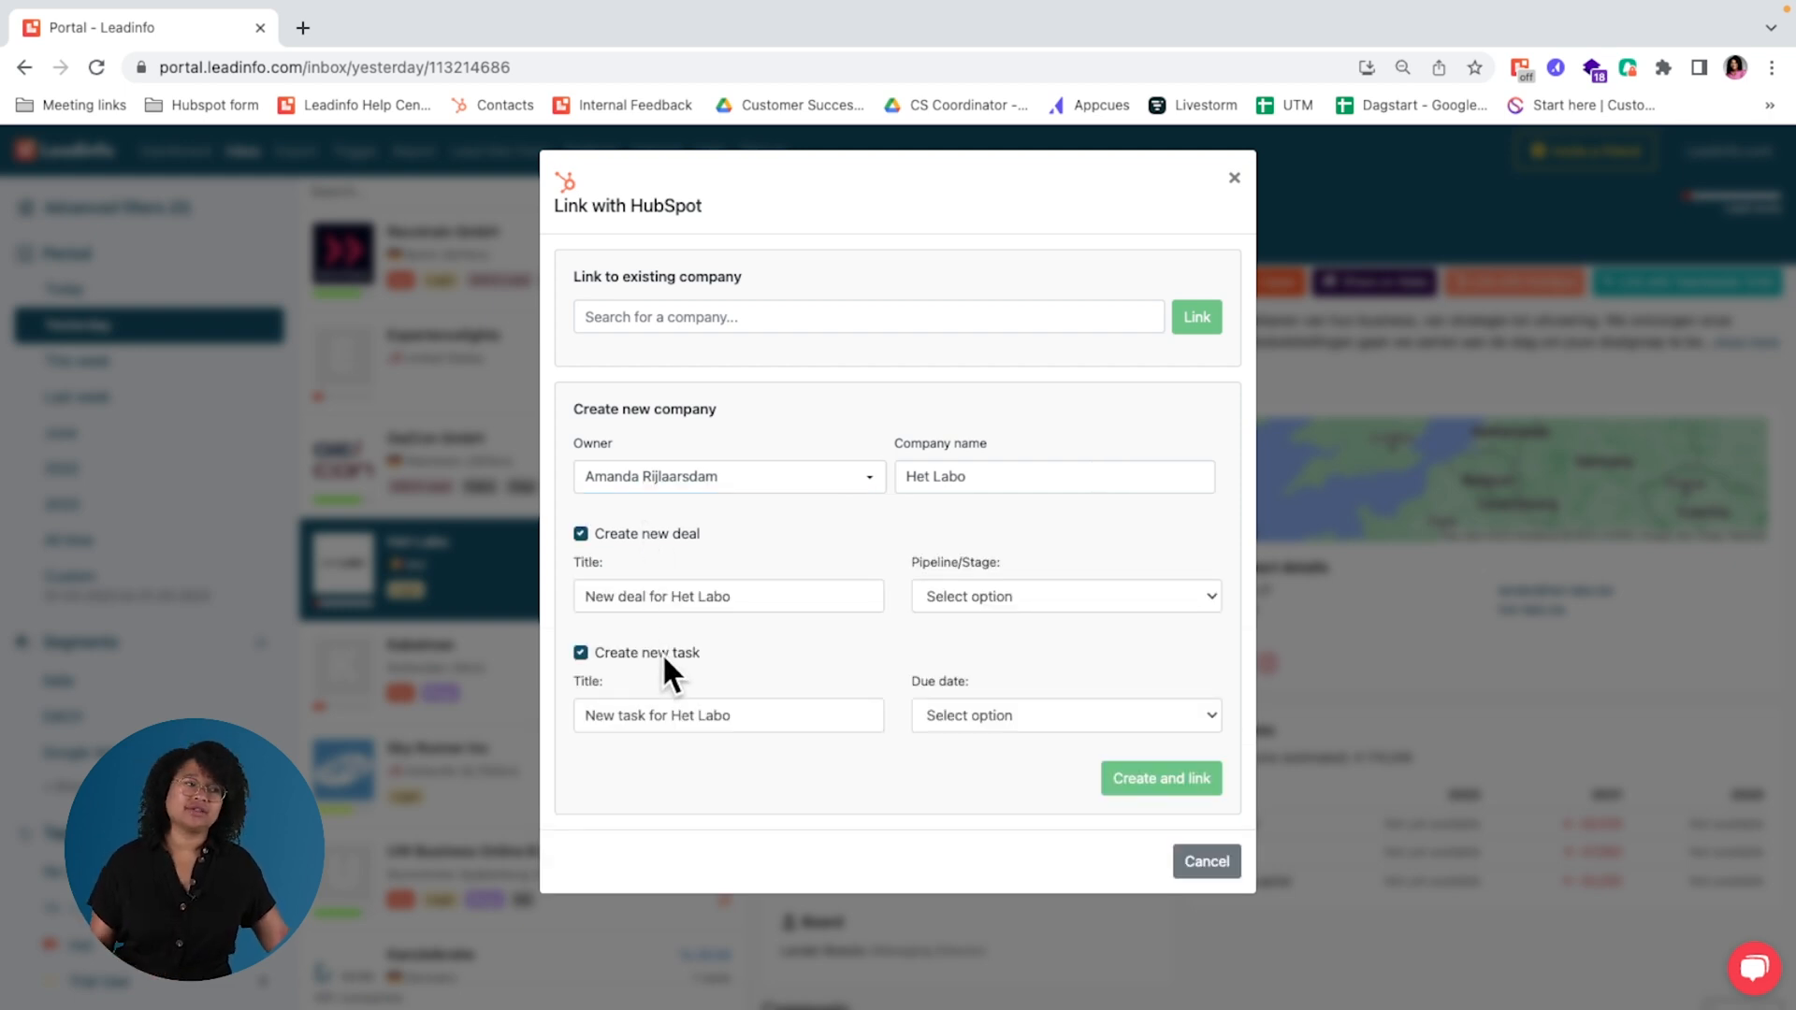
left_click(1237, 182)
Step: Examine the page views, HubSpot and Teamleader Orbit sections of the Het Labo profile
scroll(1293, 672, "down", 5)
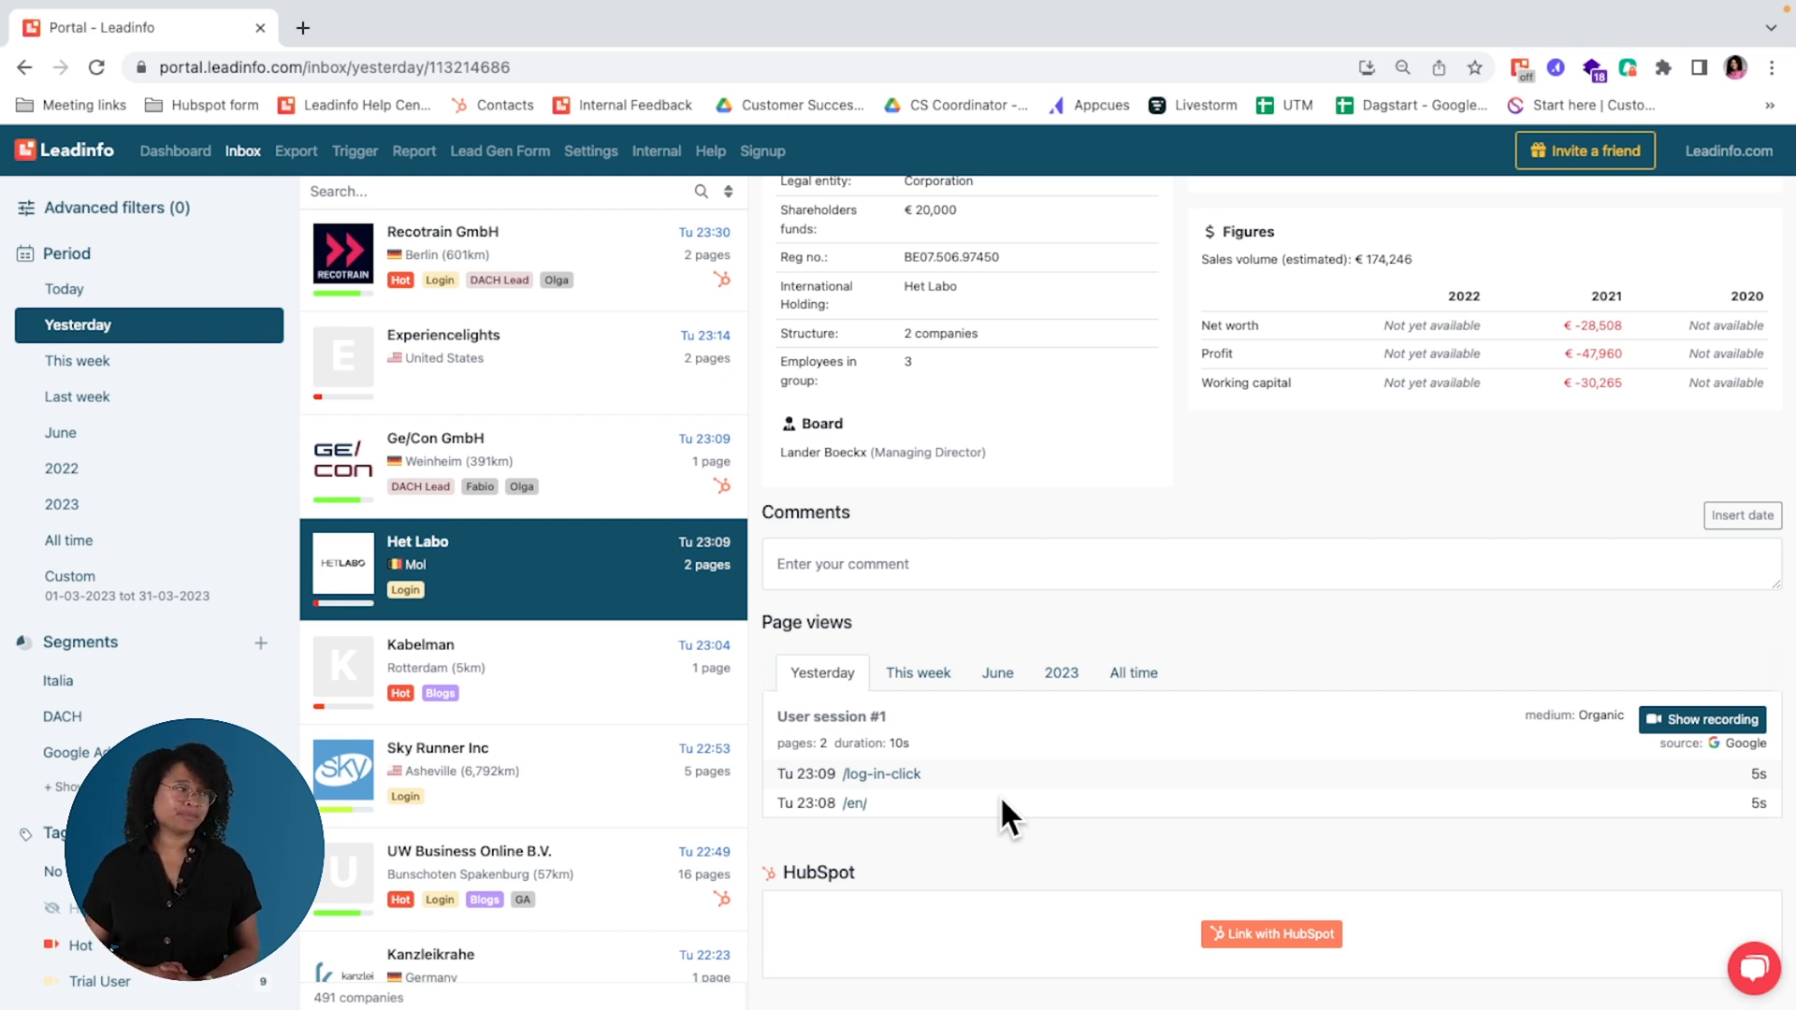
scroll(1005, 812, "down", 3)
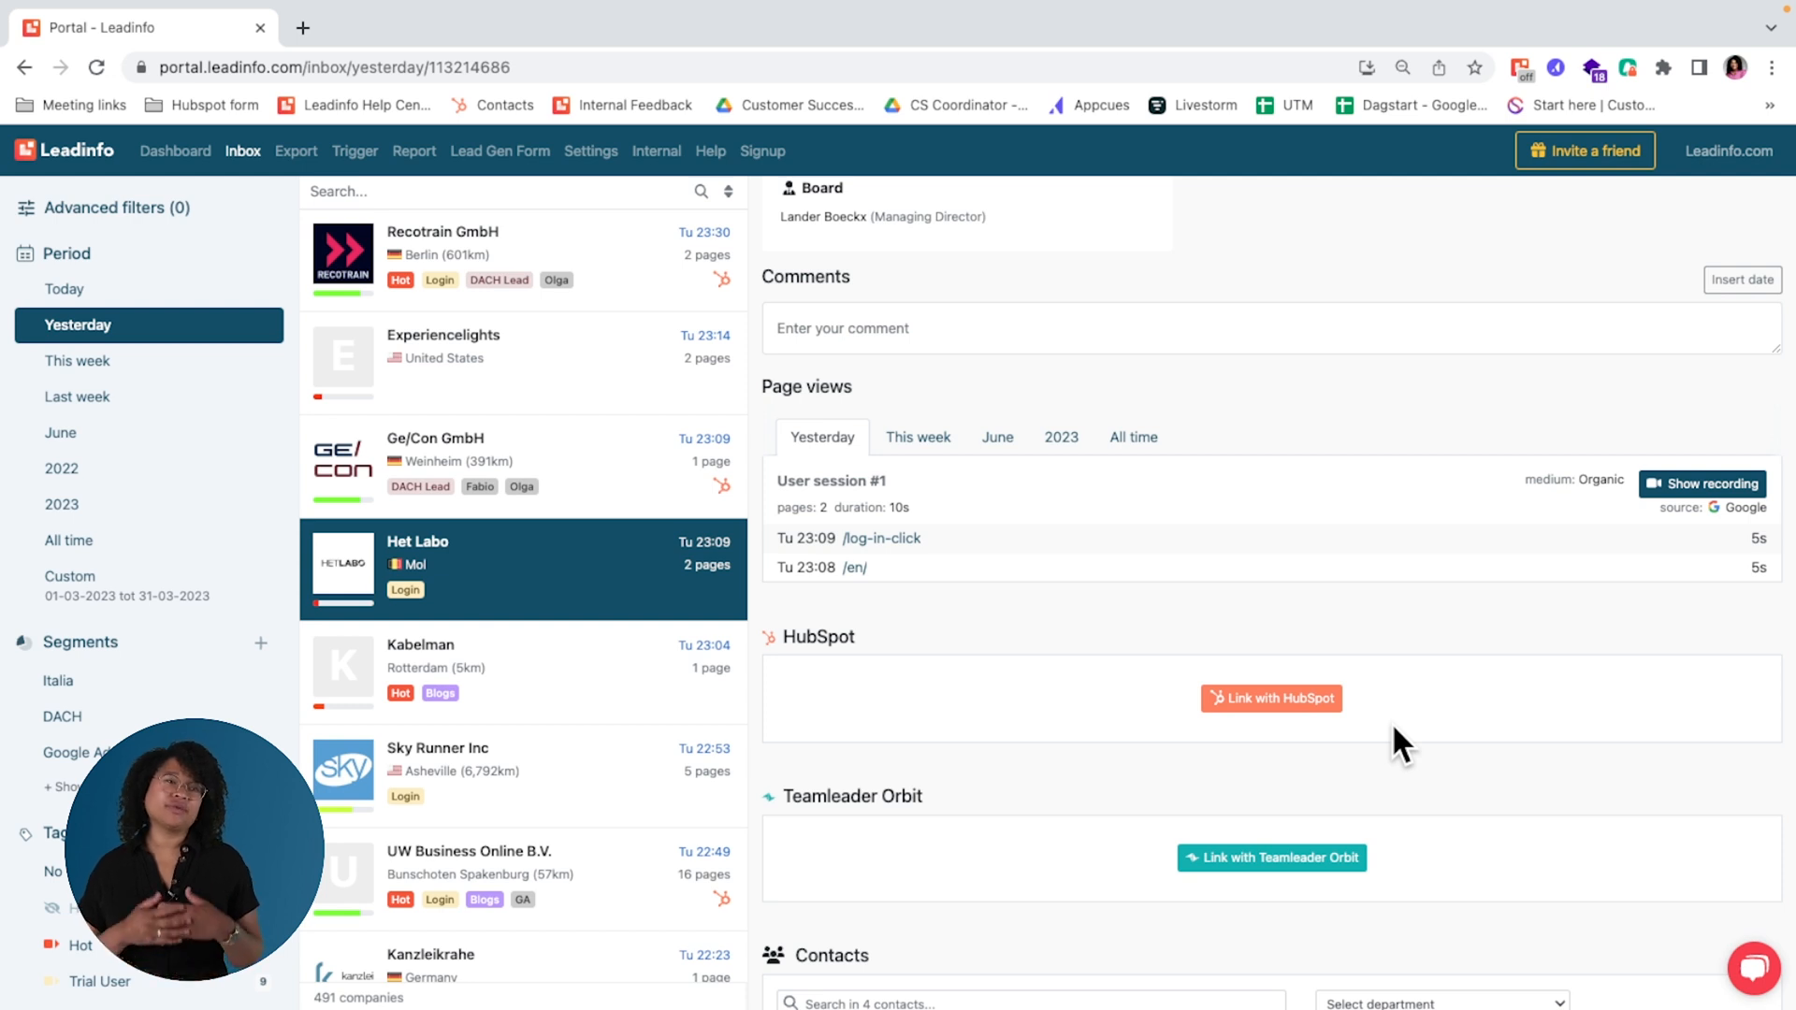
Step: Start a new trigger for all companies on Leadinfo.com and select HubSpot as its action
left_click(366, 155)
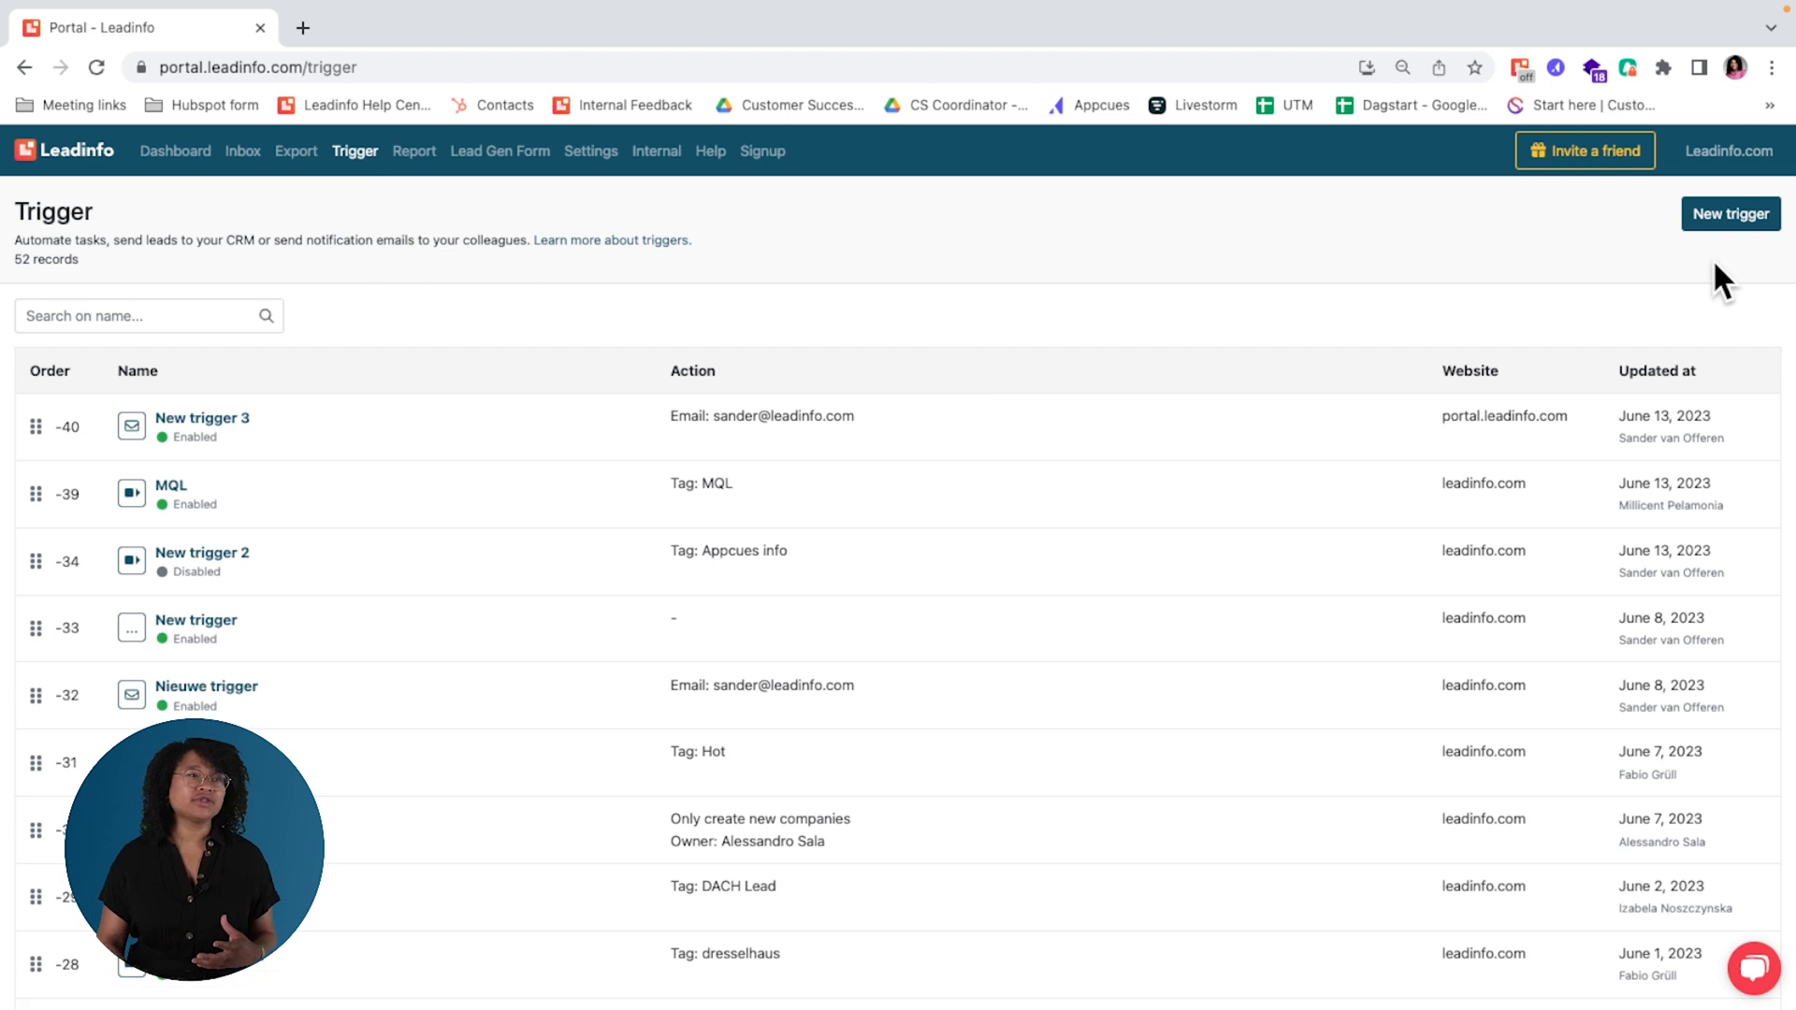
left_click(1730, 215)
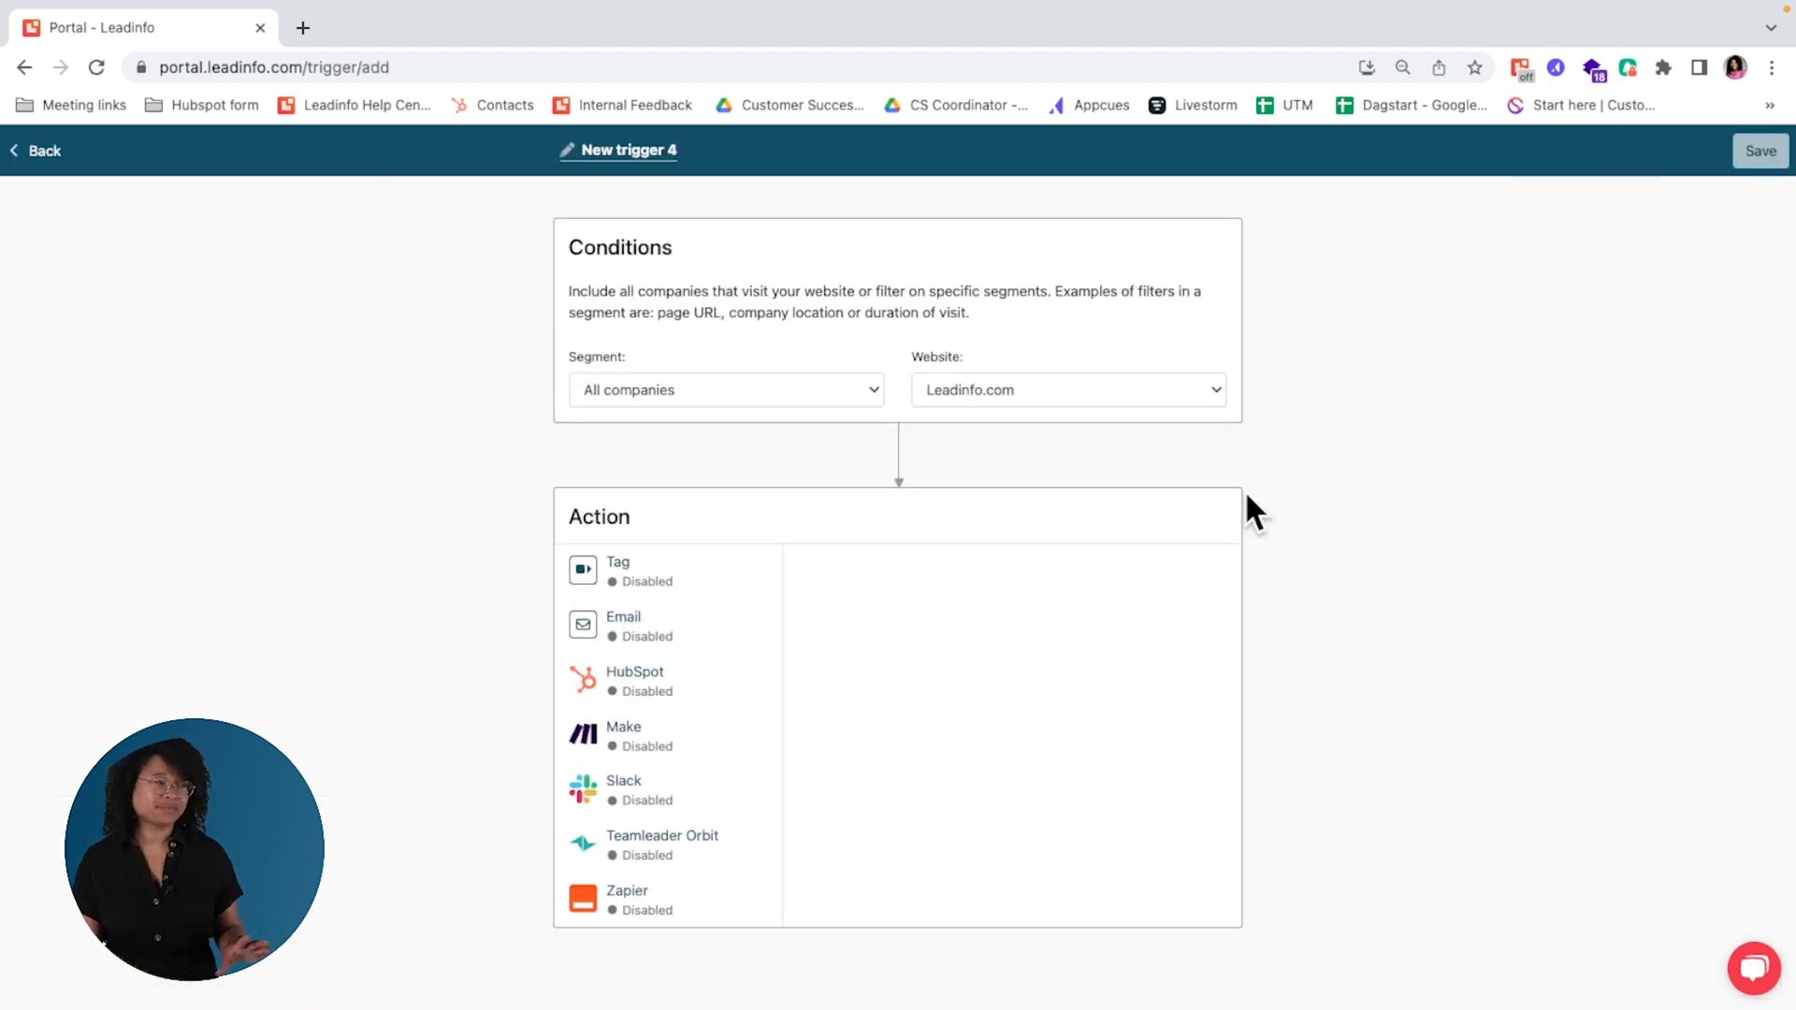
left_click(681, 703)
scroll(1405, 772, "down", 1)
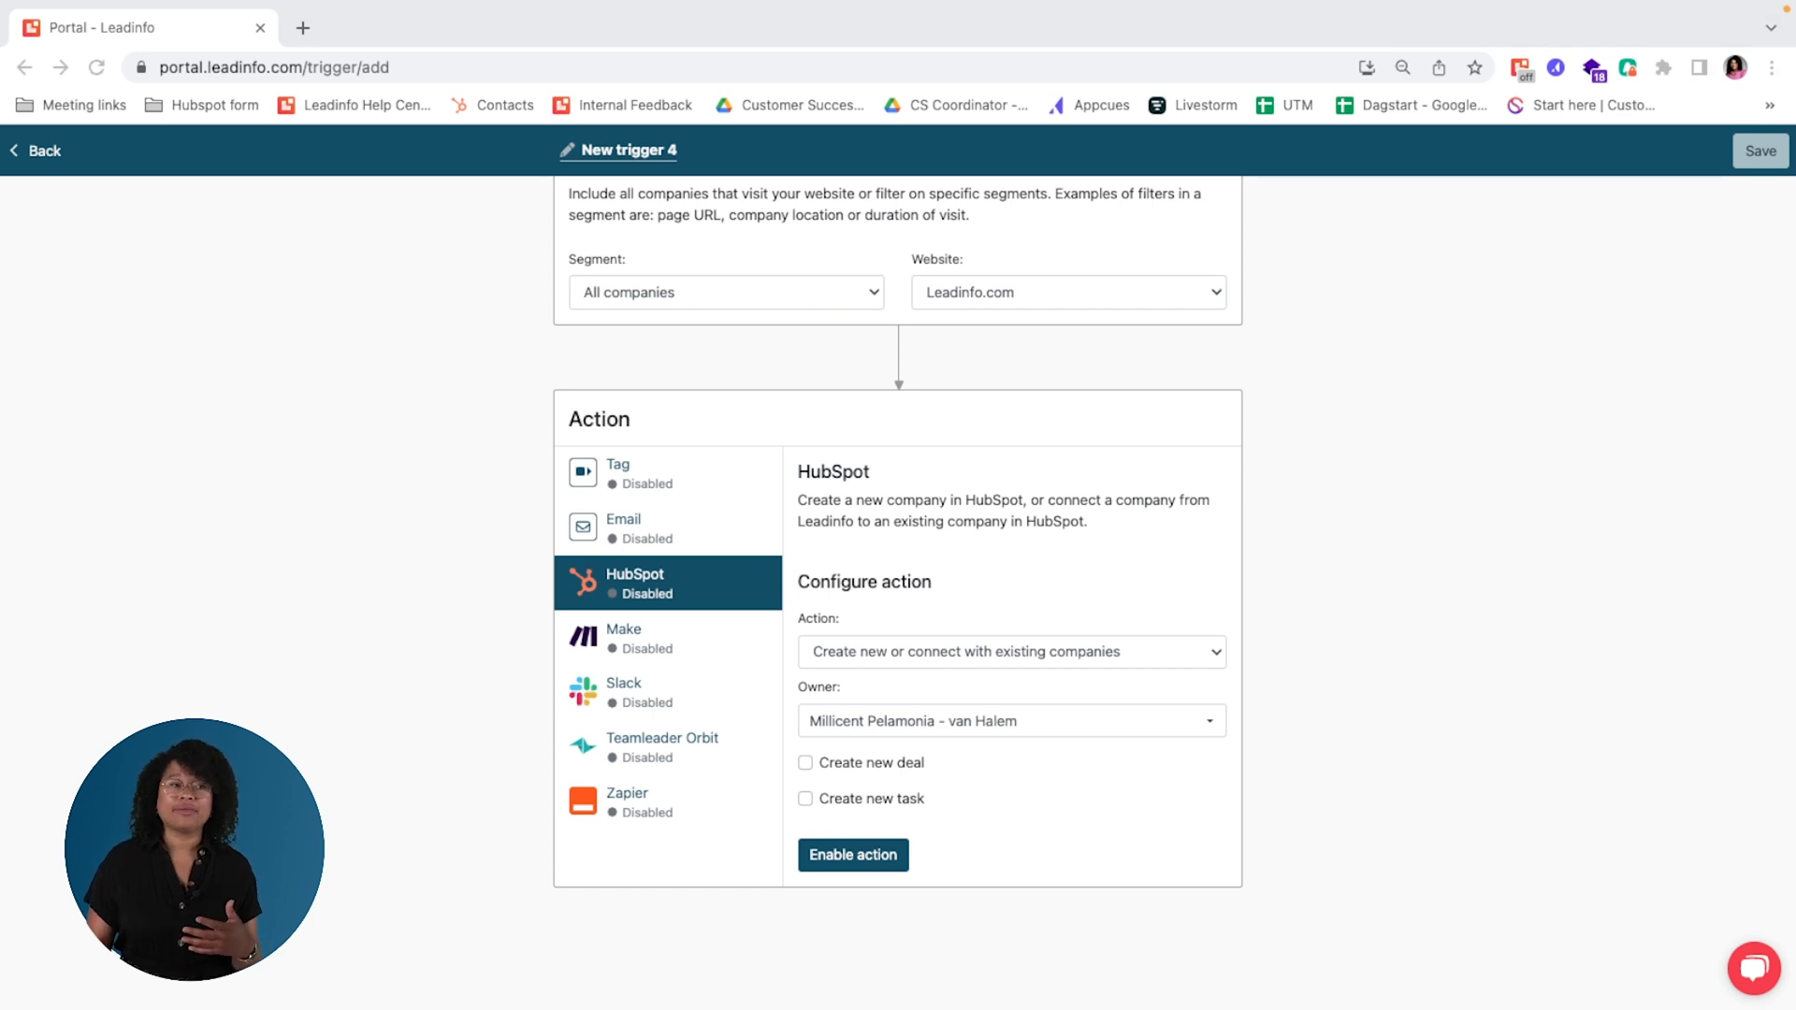
Step: Try configuring the HubSpot action to create new or connect with existing companies, with no owner selected and a new deal and new task enabled
left_click(1128, 645)
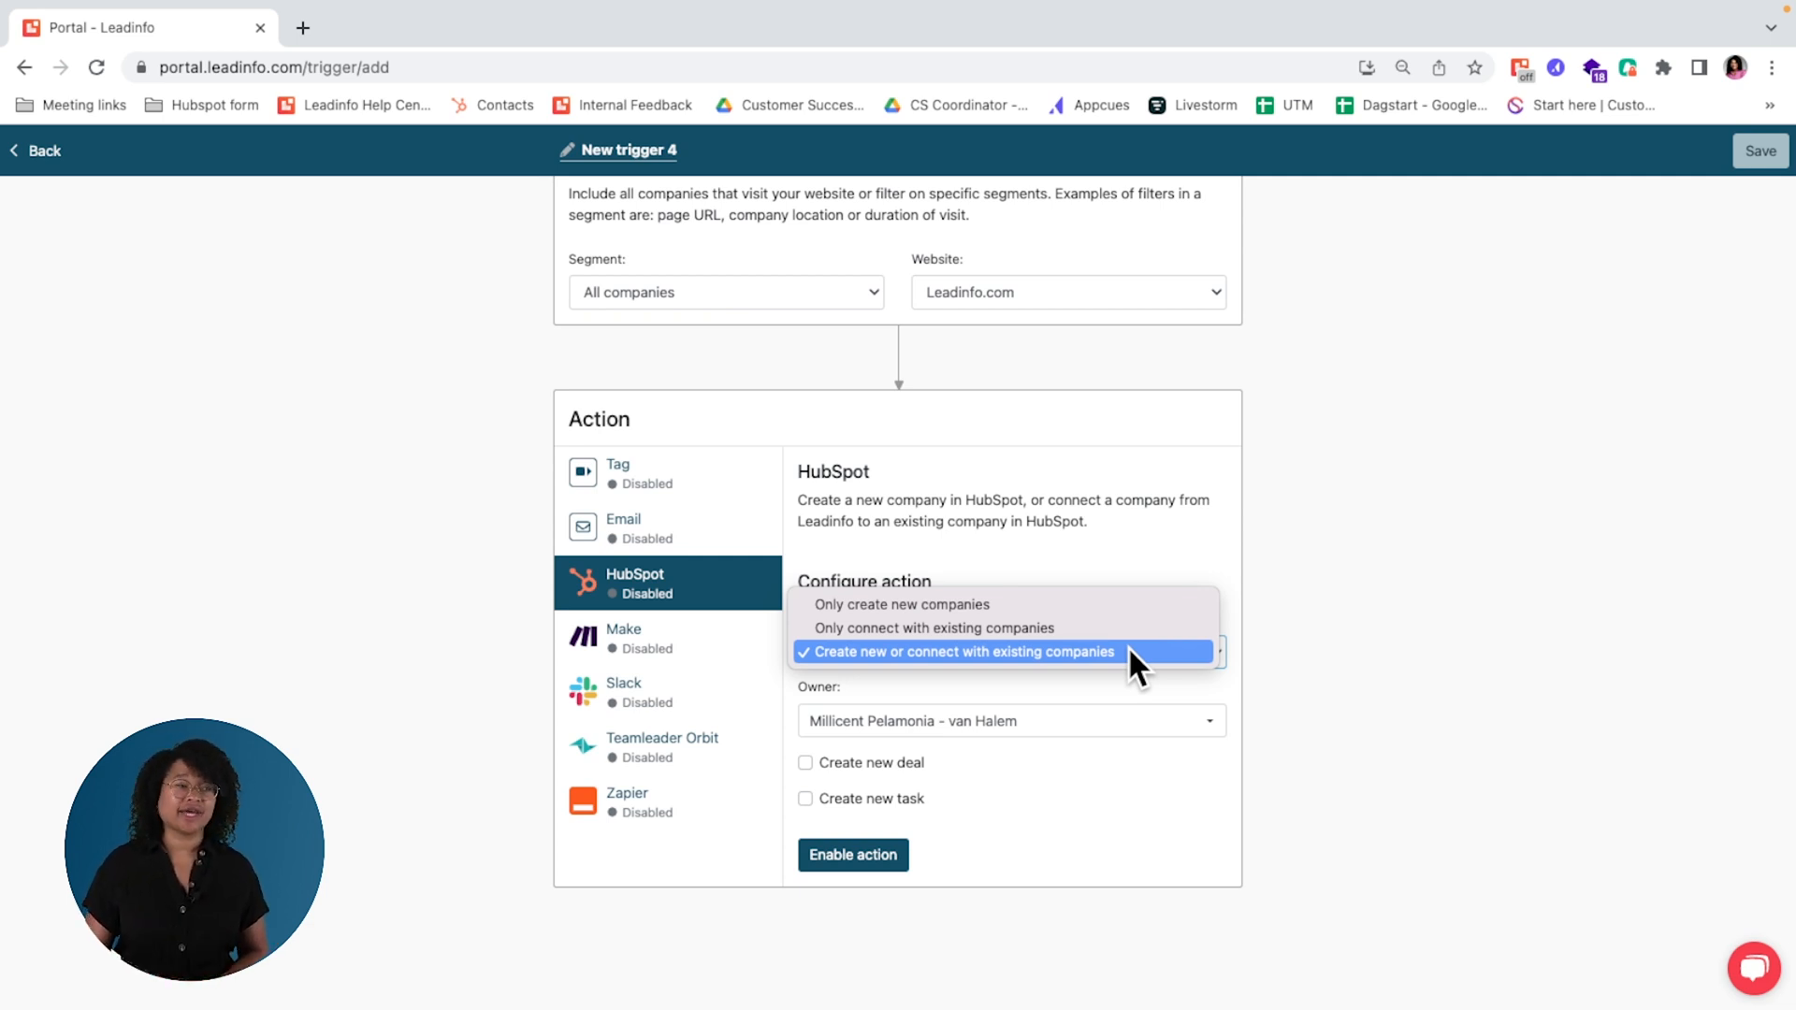
left_click(1127, 651)
scroll(1362, 776, "down", 2)
left_click(1015, 606)
left_click(1356, 649)
left_click(855, 646)
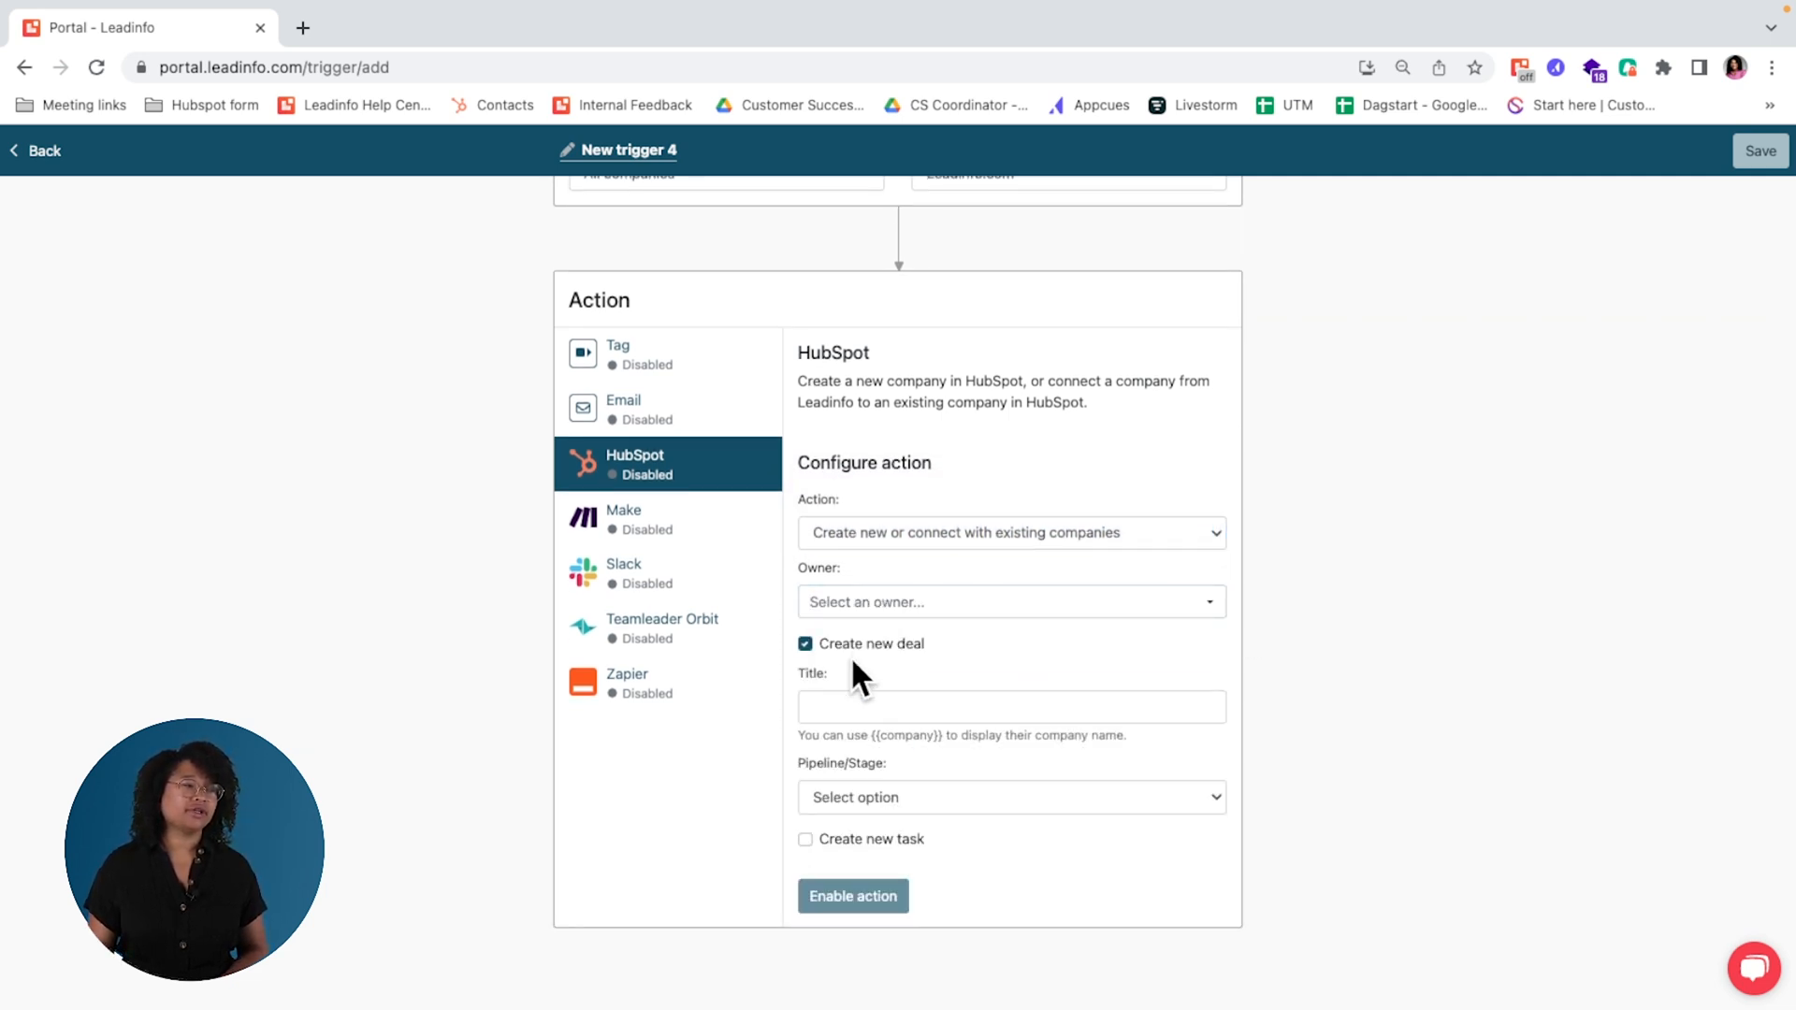
left_click(861, 840)
scroll(1430, 899, "down", 1)
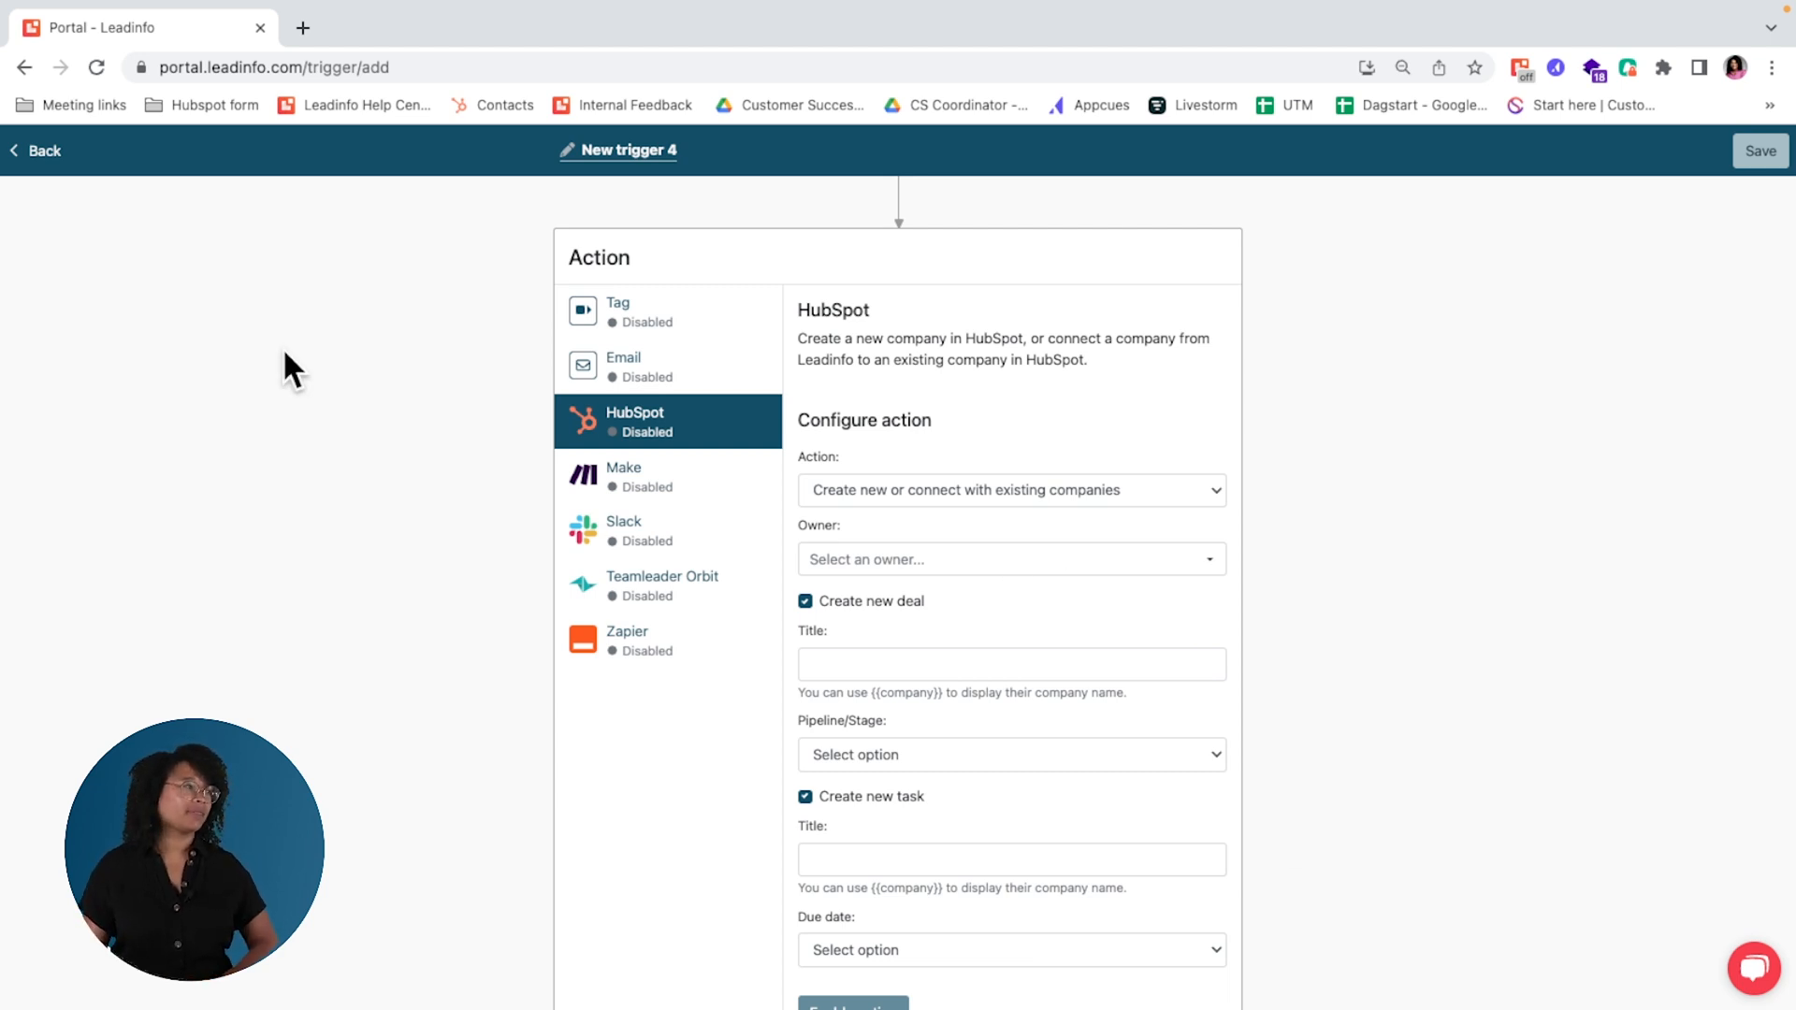
Step: Leave the trigger editor without saving and return to the inbox
left_click(49, 152)
left_click(245, 153)
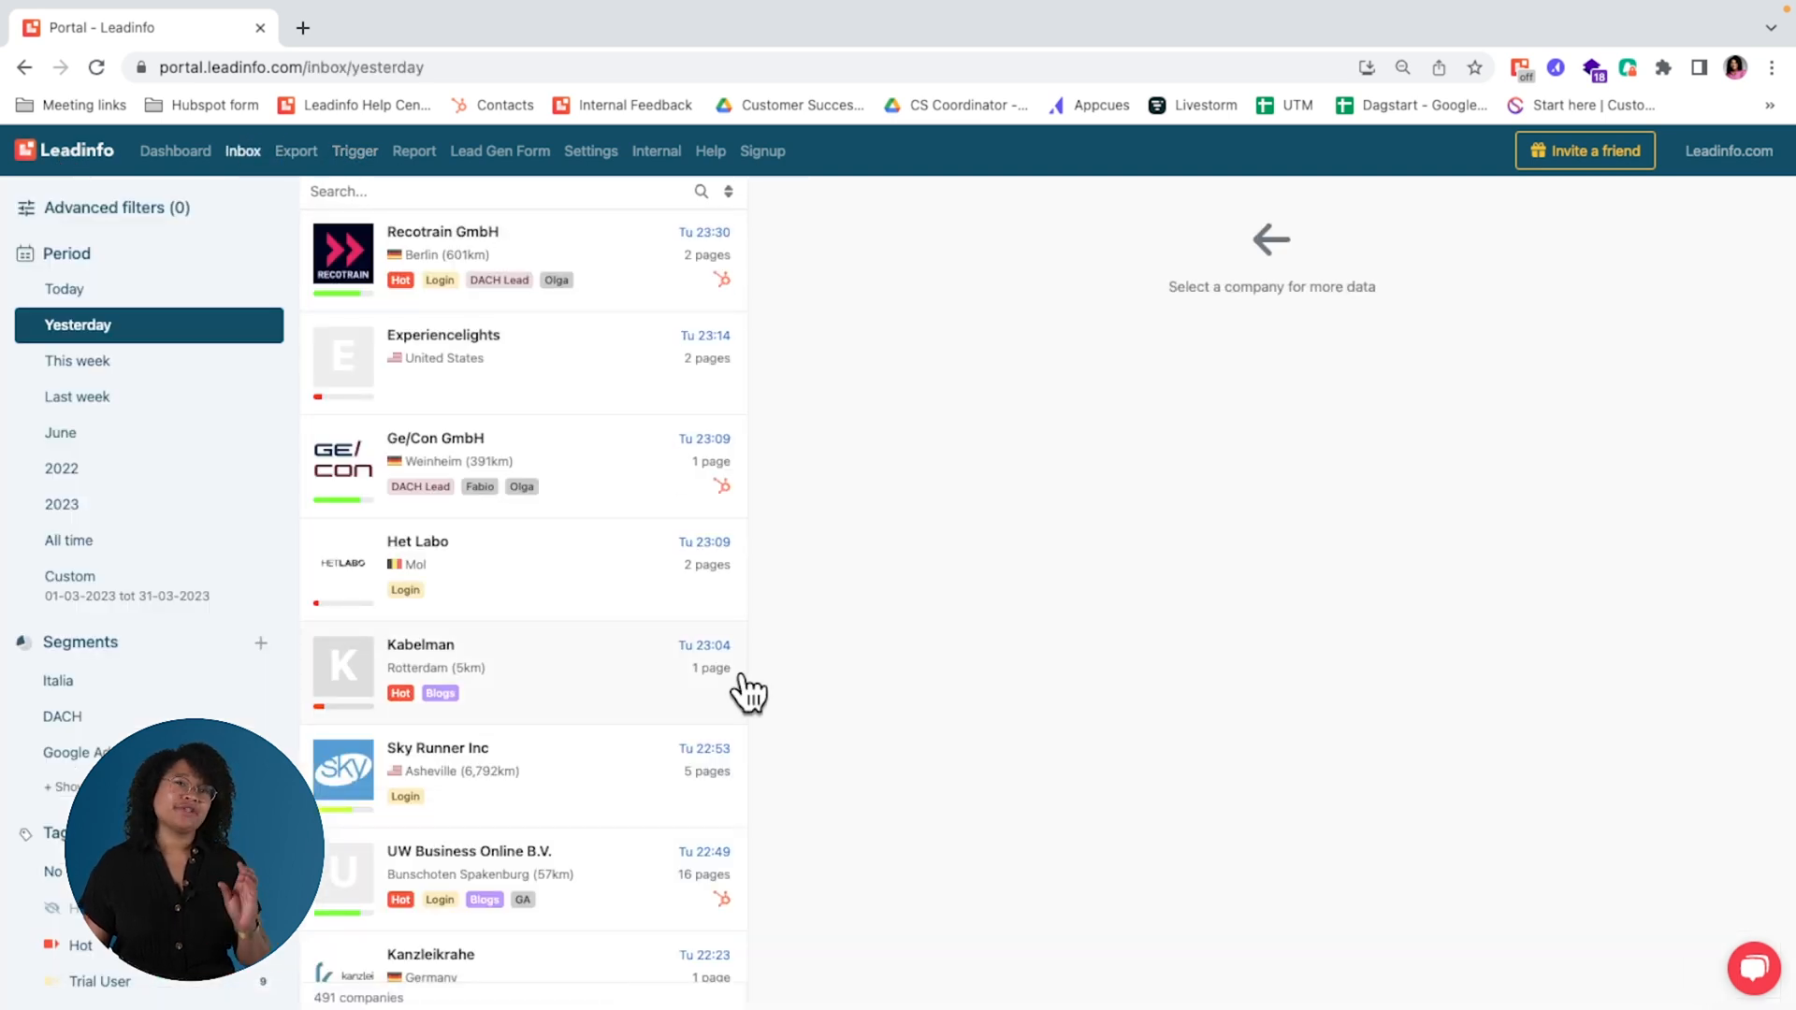
Step: Browse the available integrations in the portal settings and open the Slack integration's settings
left_click(587, 152)
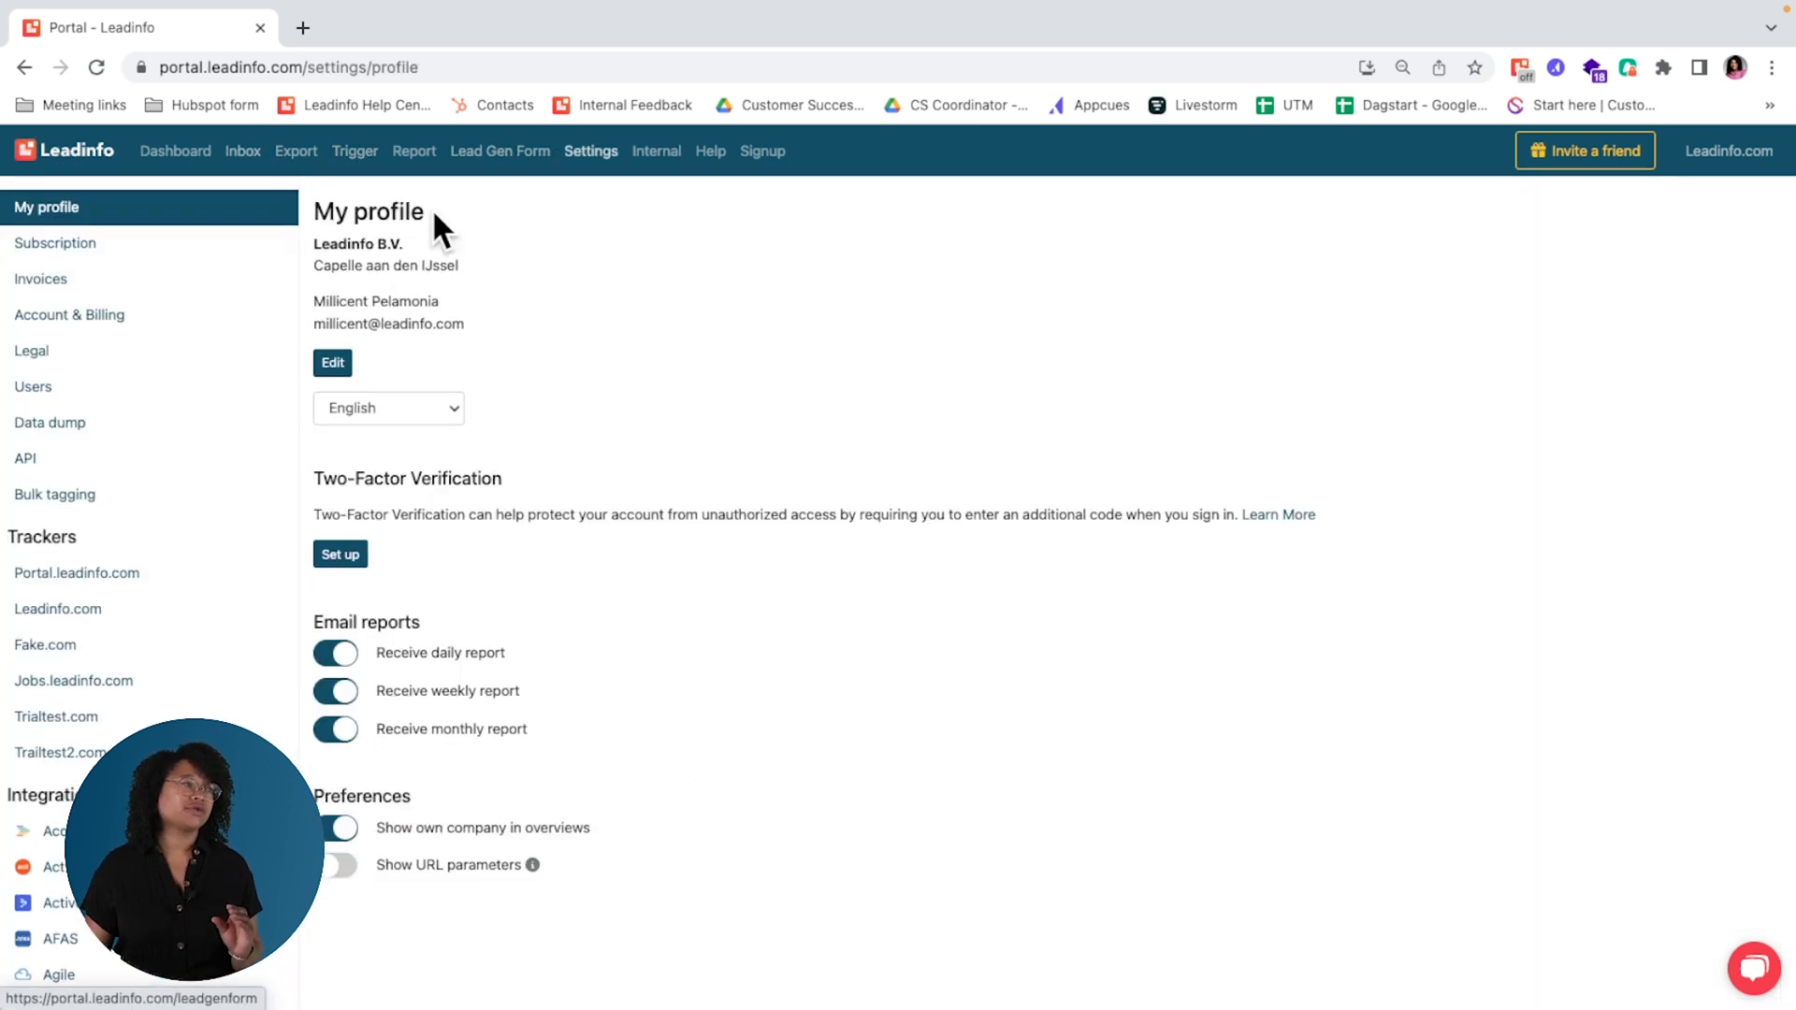
scroll(150, 579, "down", 5)
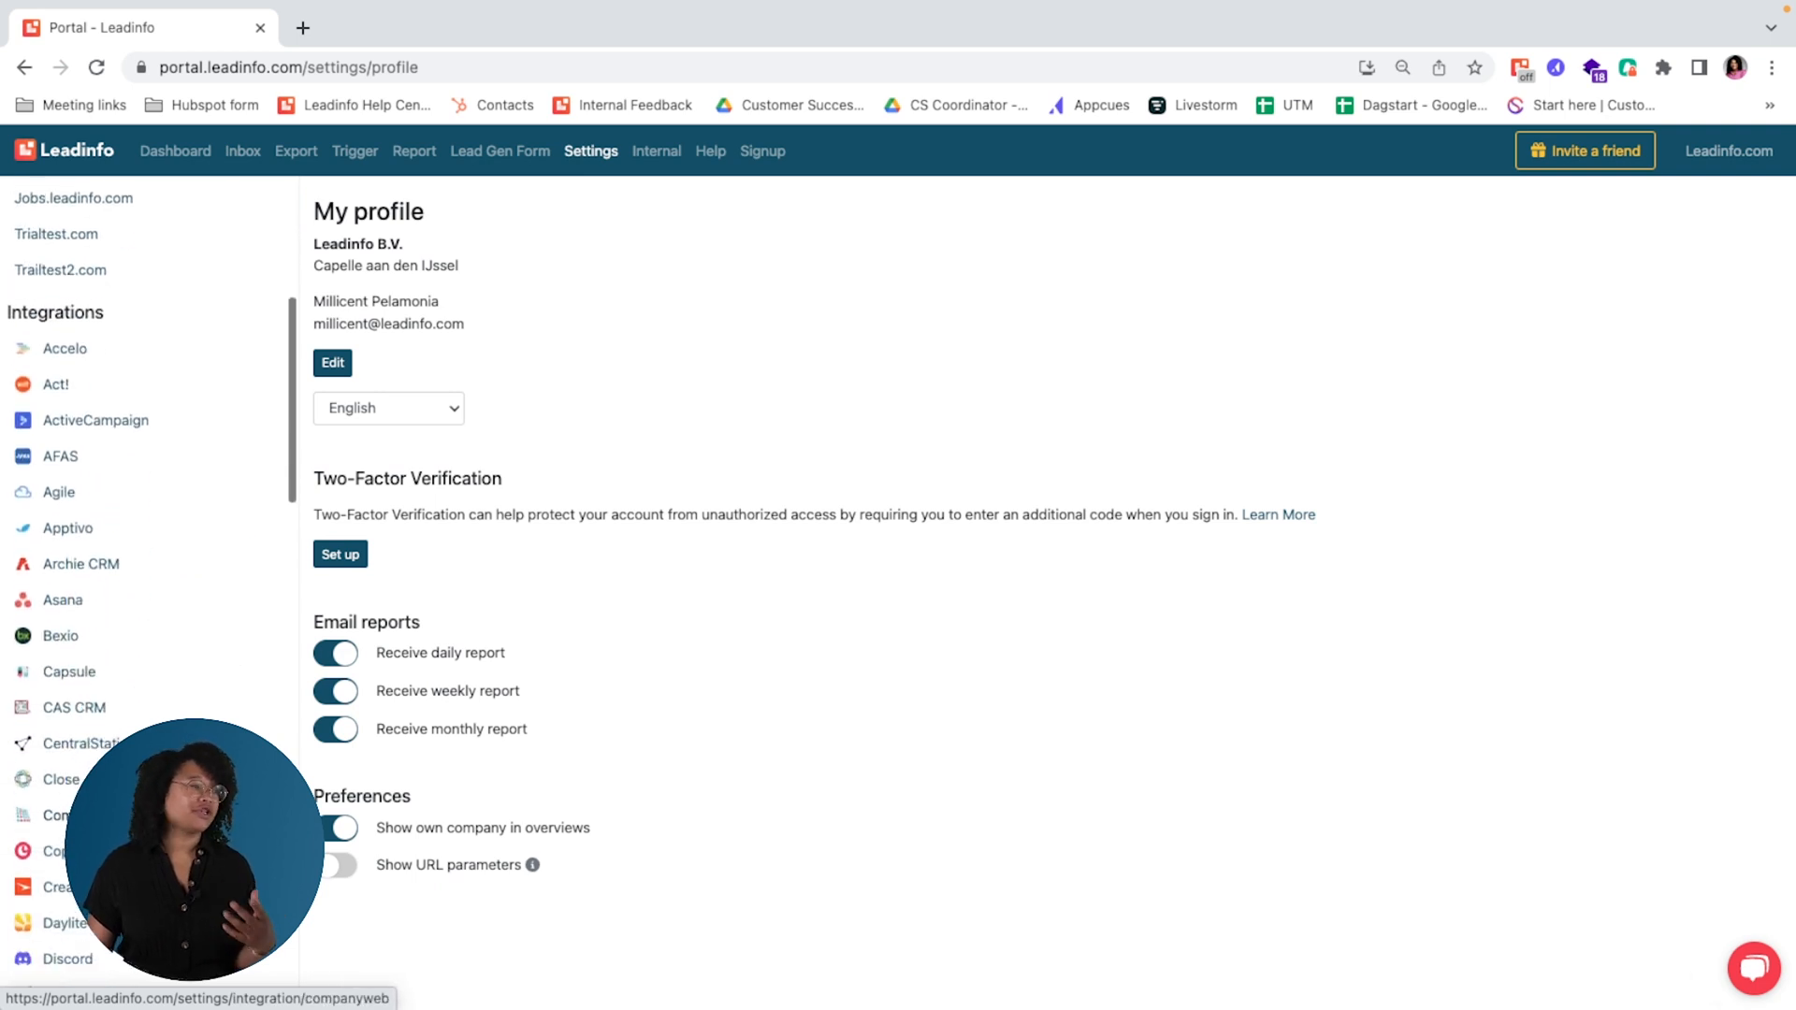
scroll(94, 813, "down", 20)
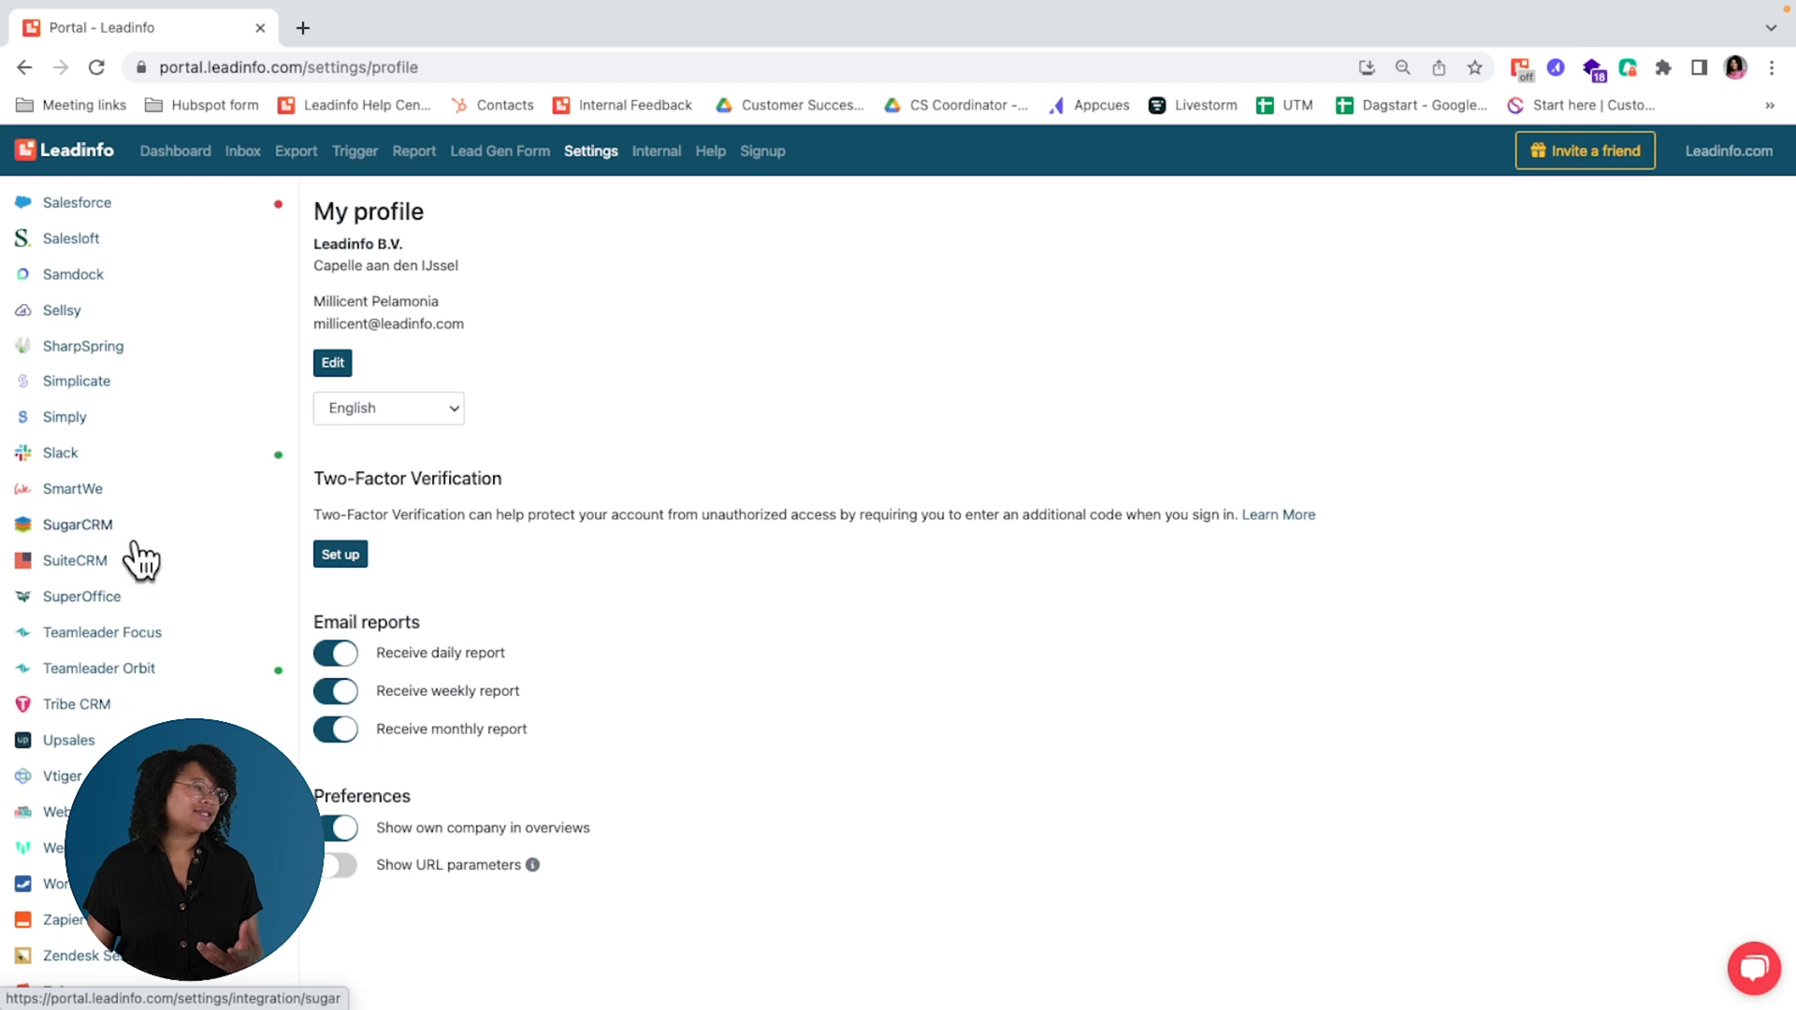
scroll(140, 561, "up", 2)
scroll(117, 348, "up", 4)
scroll(117, 347, "up", 4)
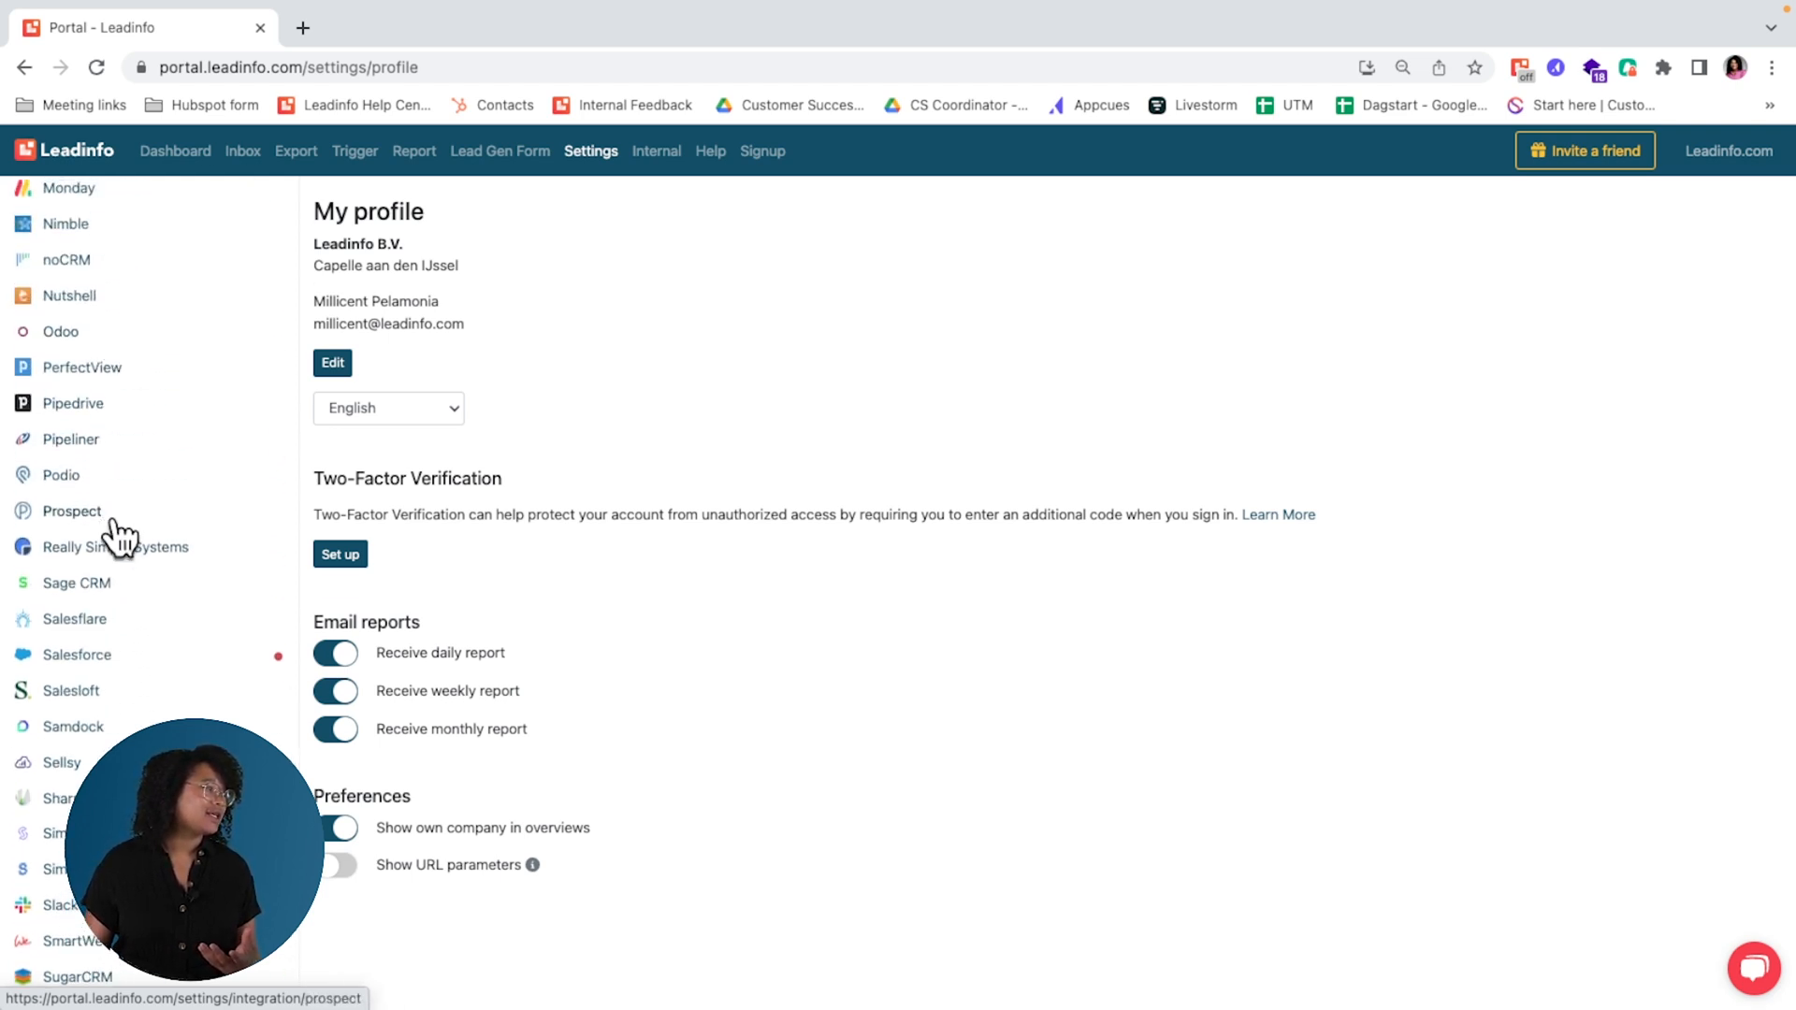
scroll(103, 729, "down", 3)
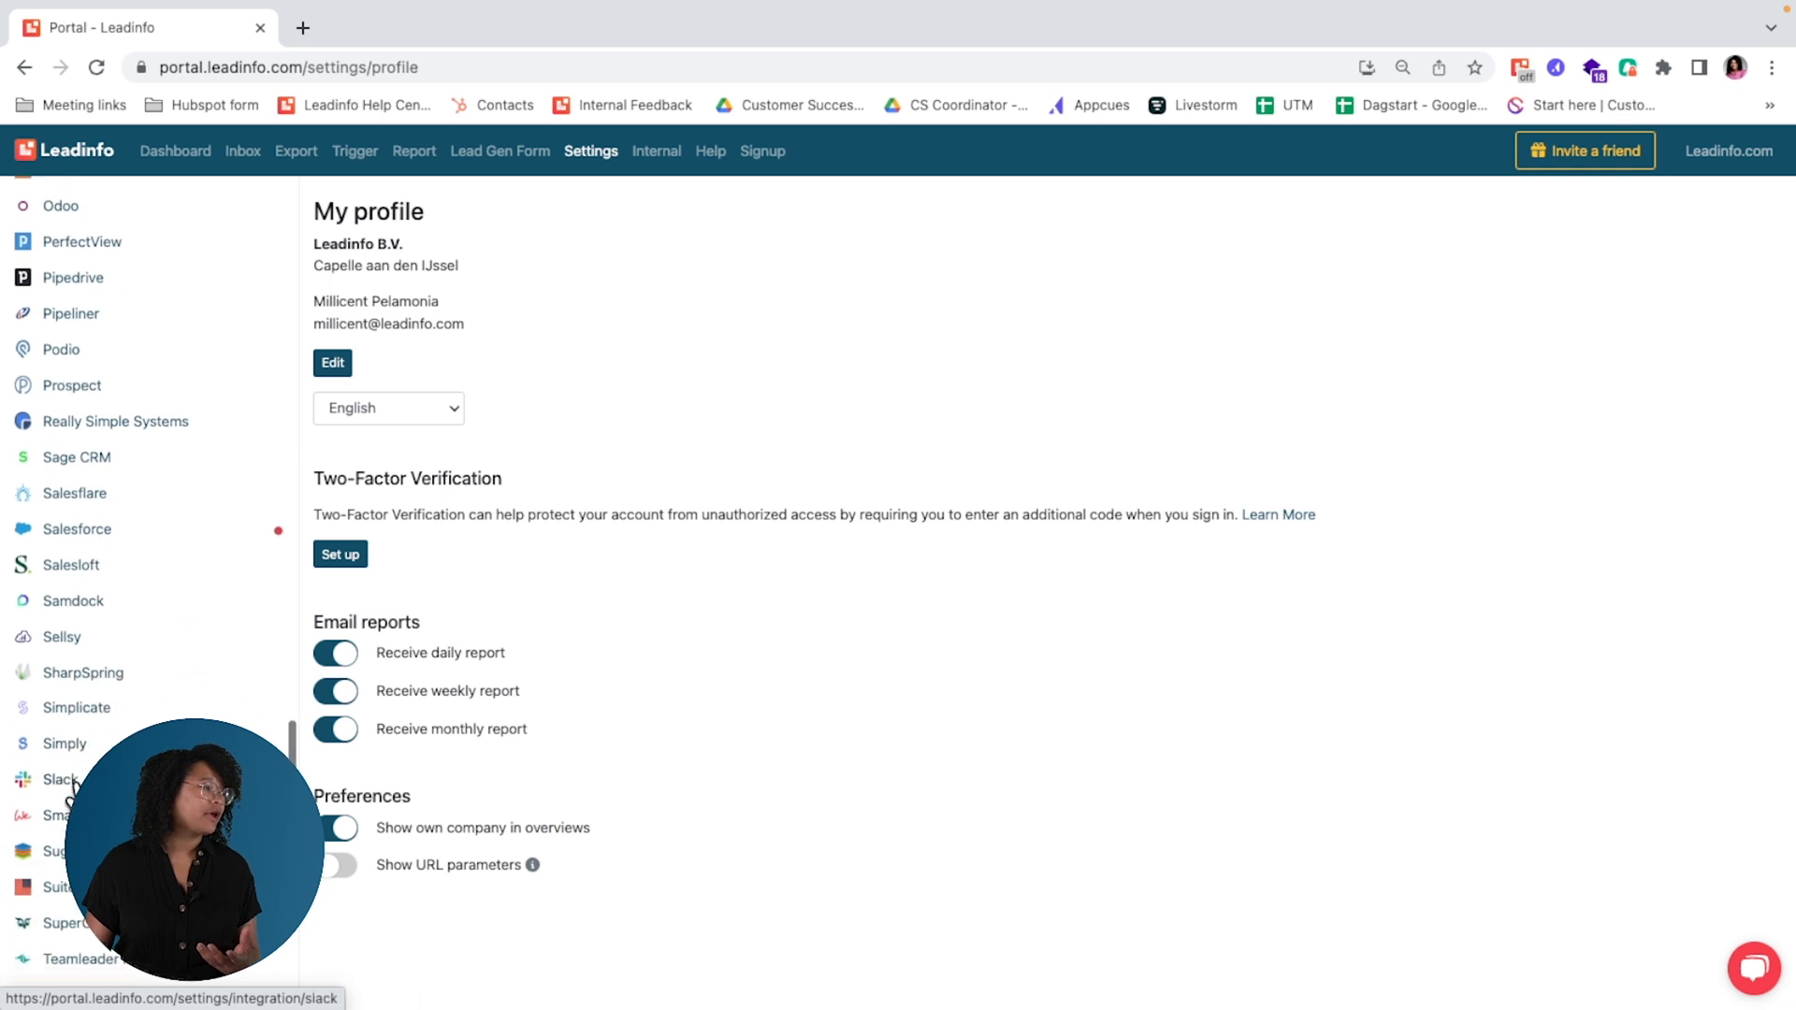
left_click(65, 782)
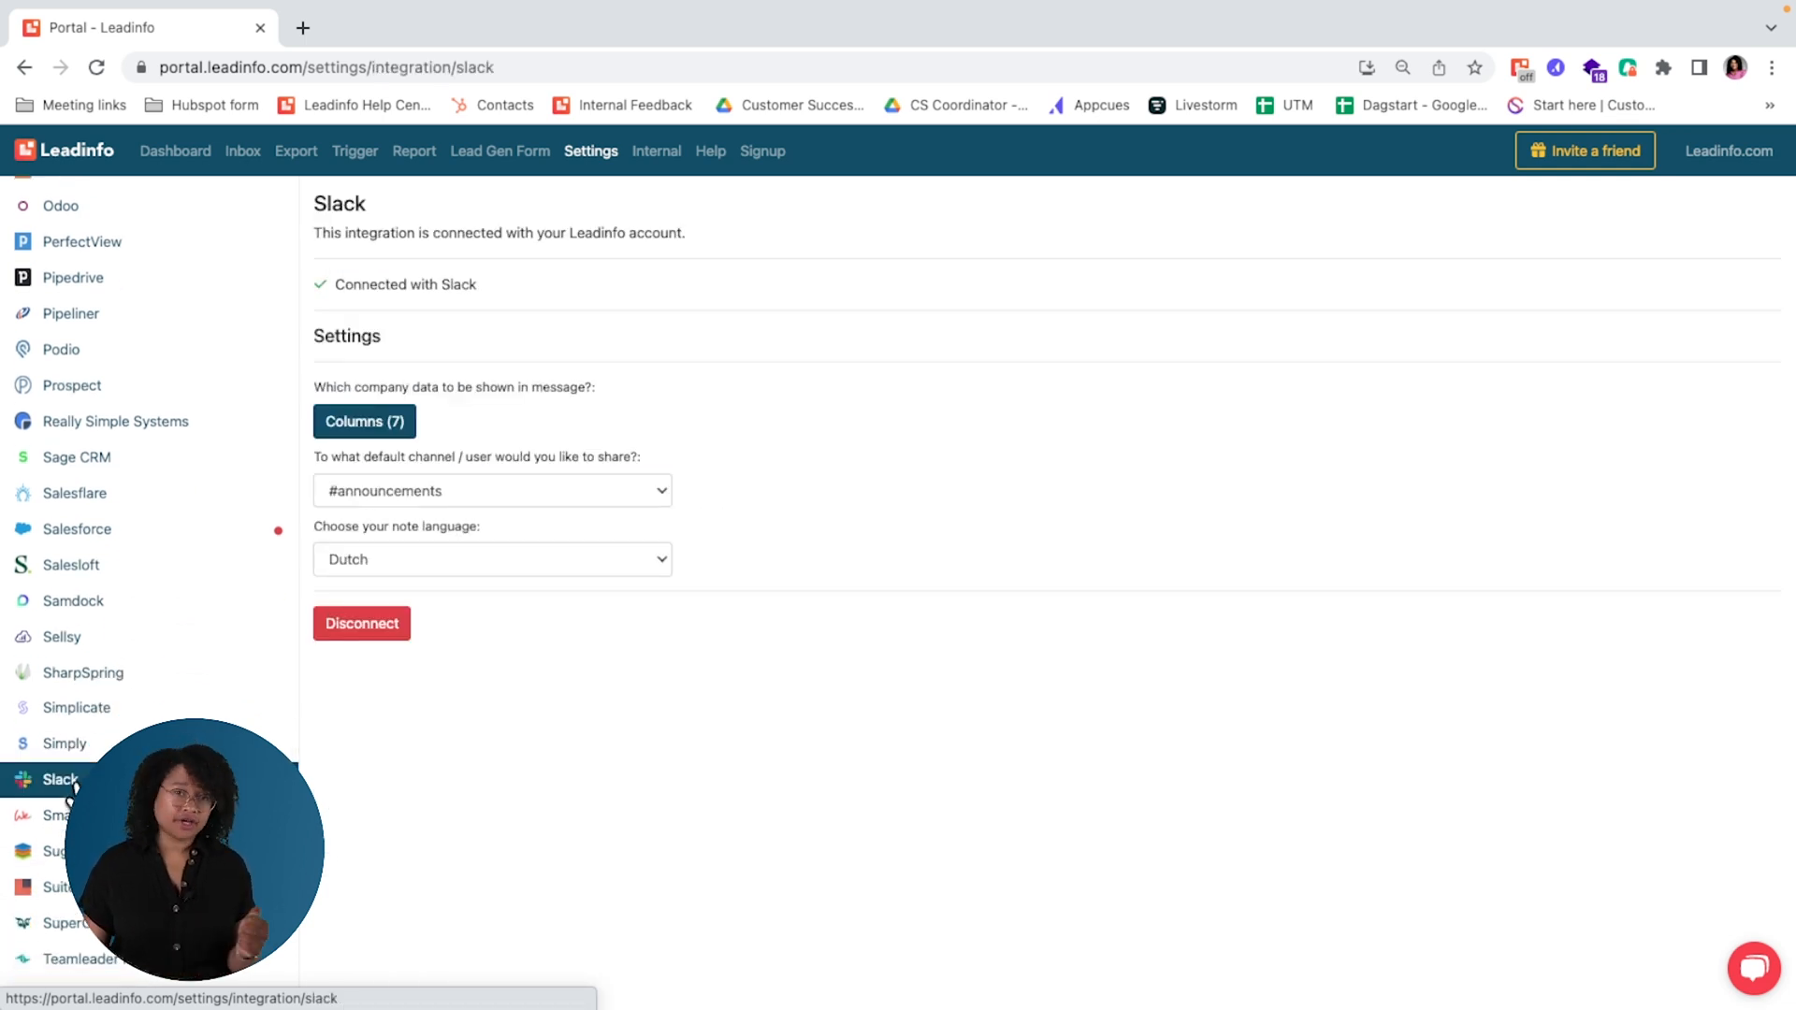
Step: Look back through the integrations list, leave the Slack settings unchanged and return to the company inbox
scroll(100, 702, "up", 4)
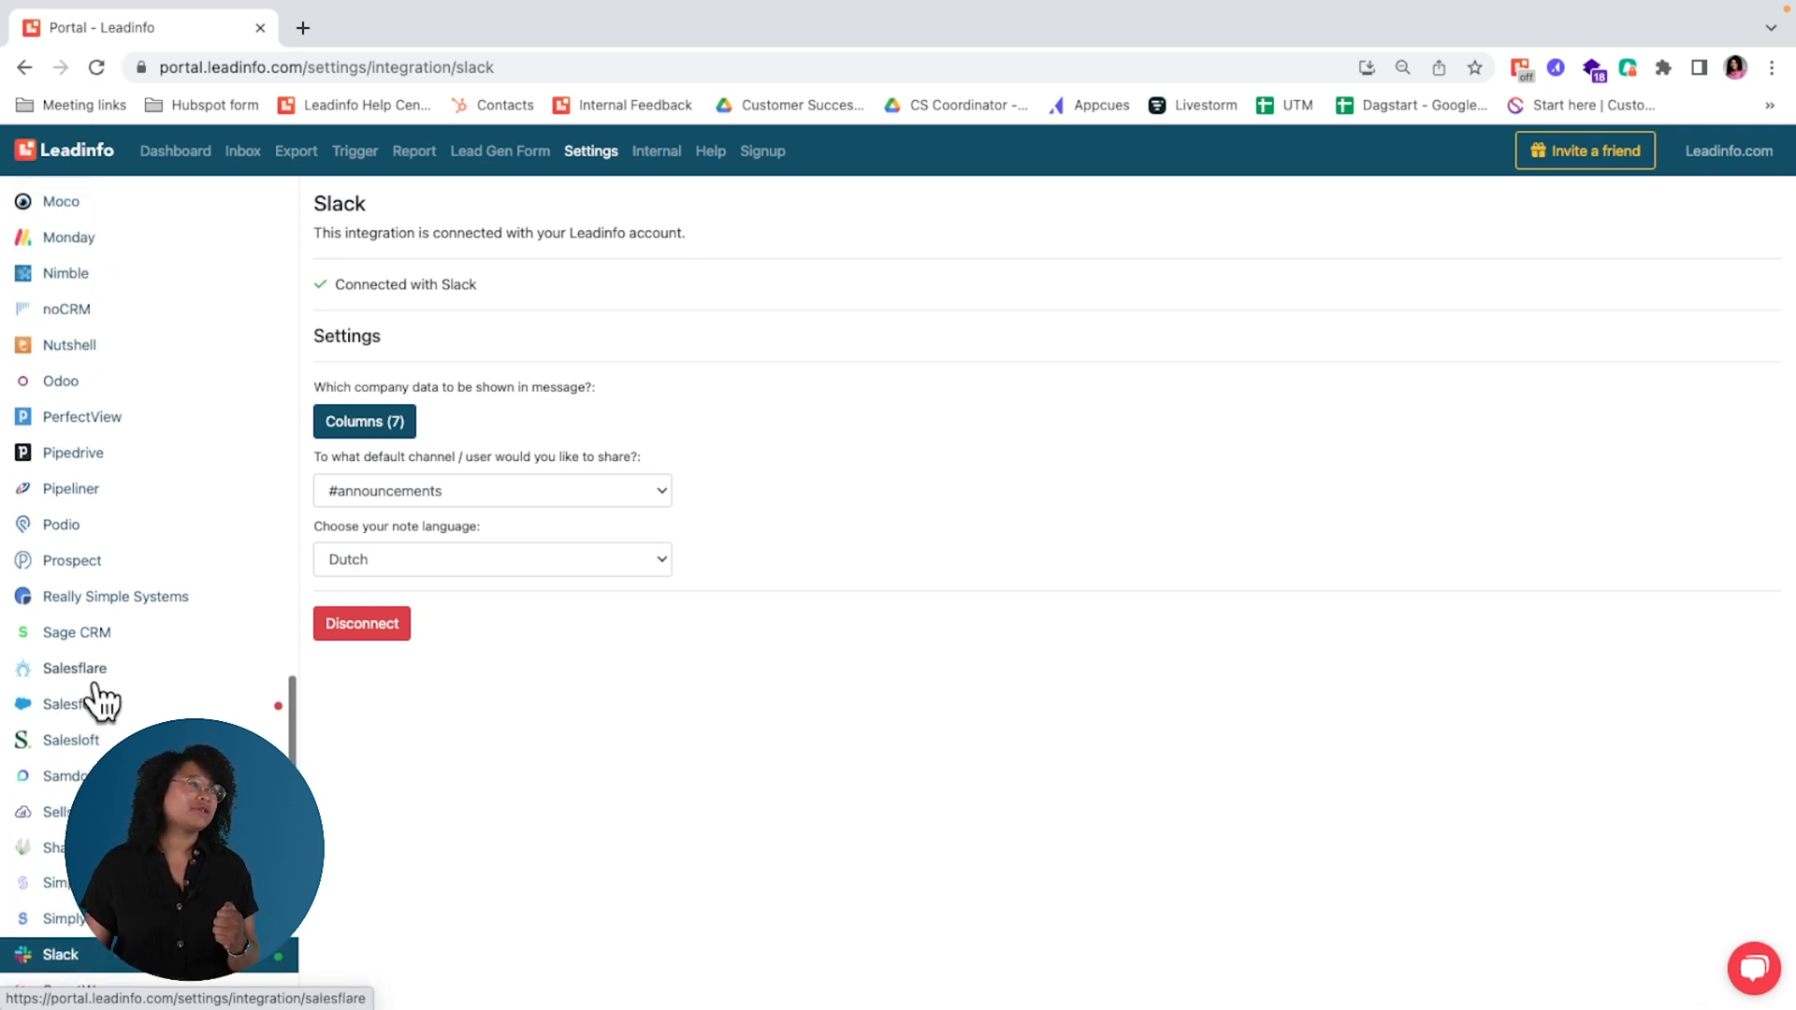
scroll(98, 699, "up", 4)
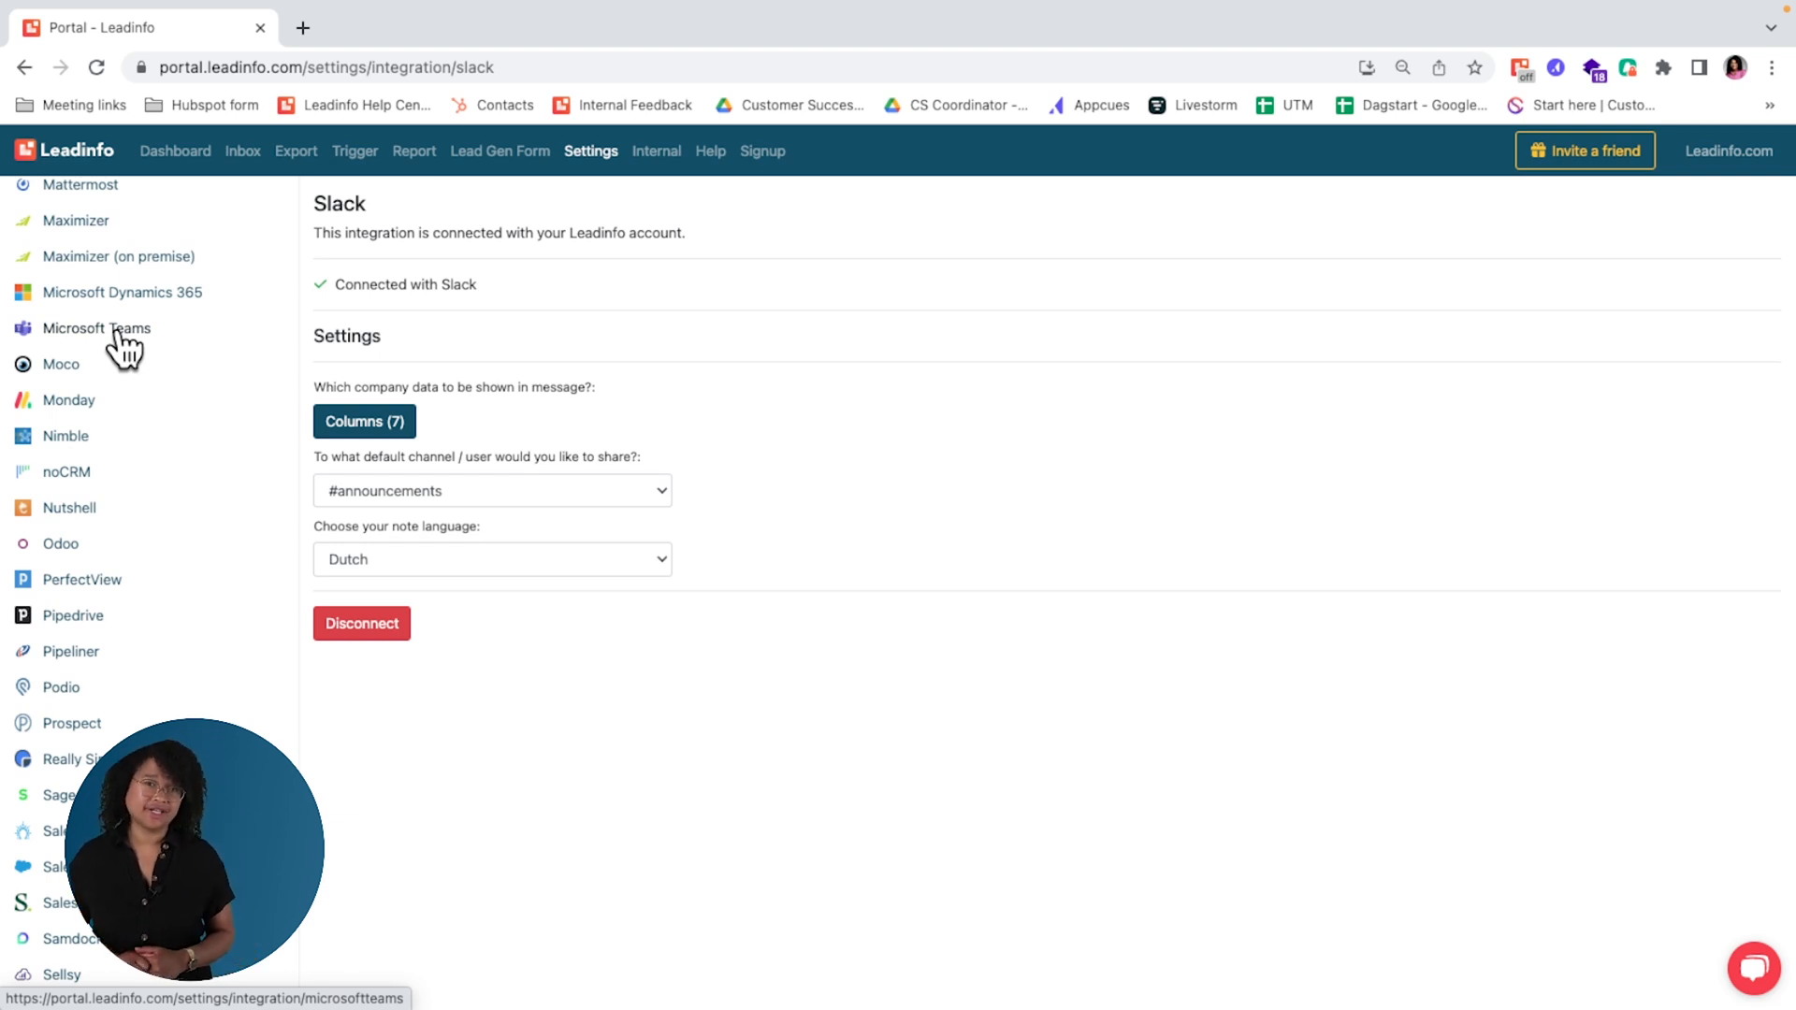
left_click(232, 158)
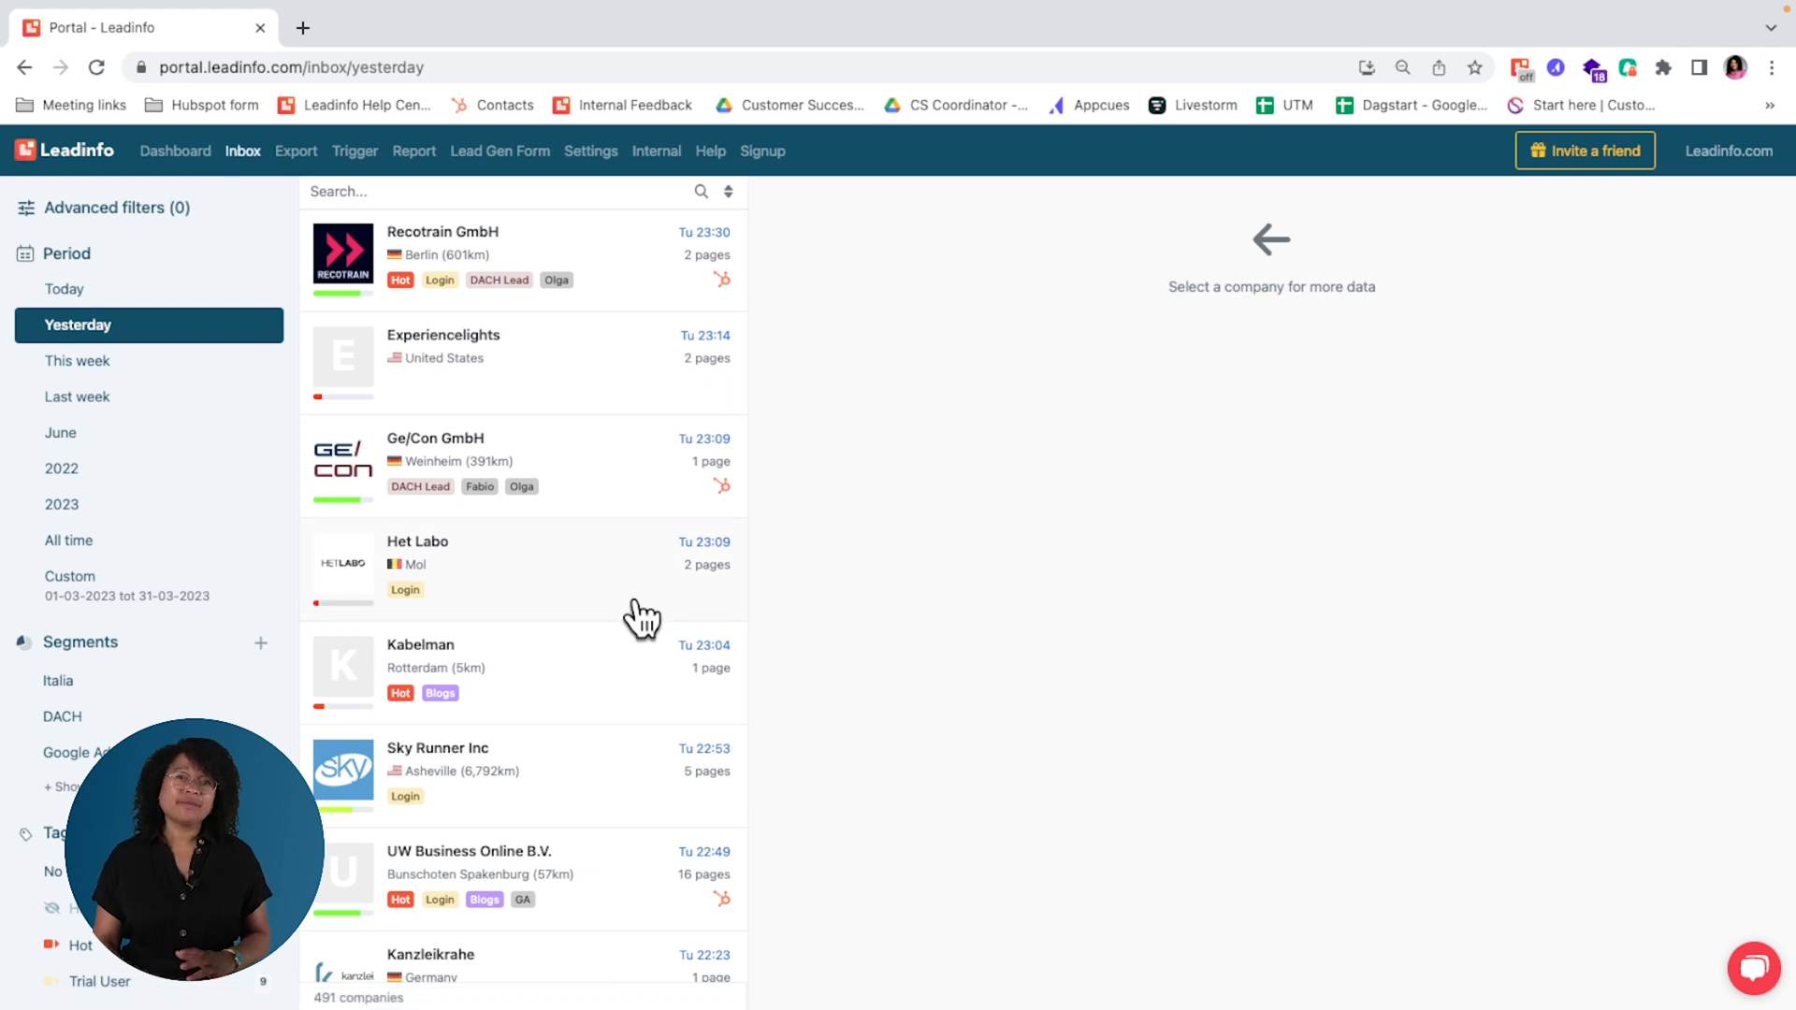
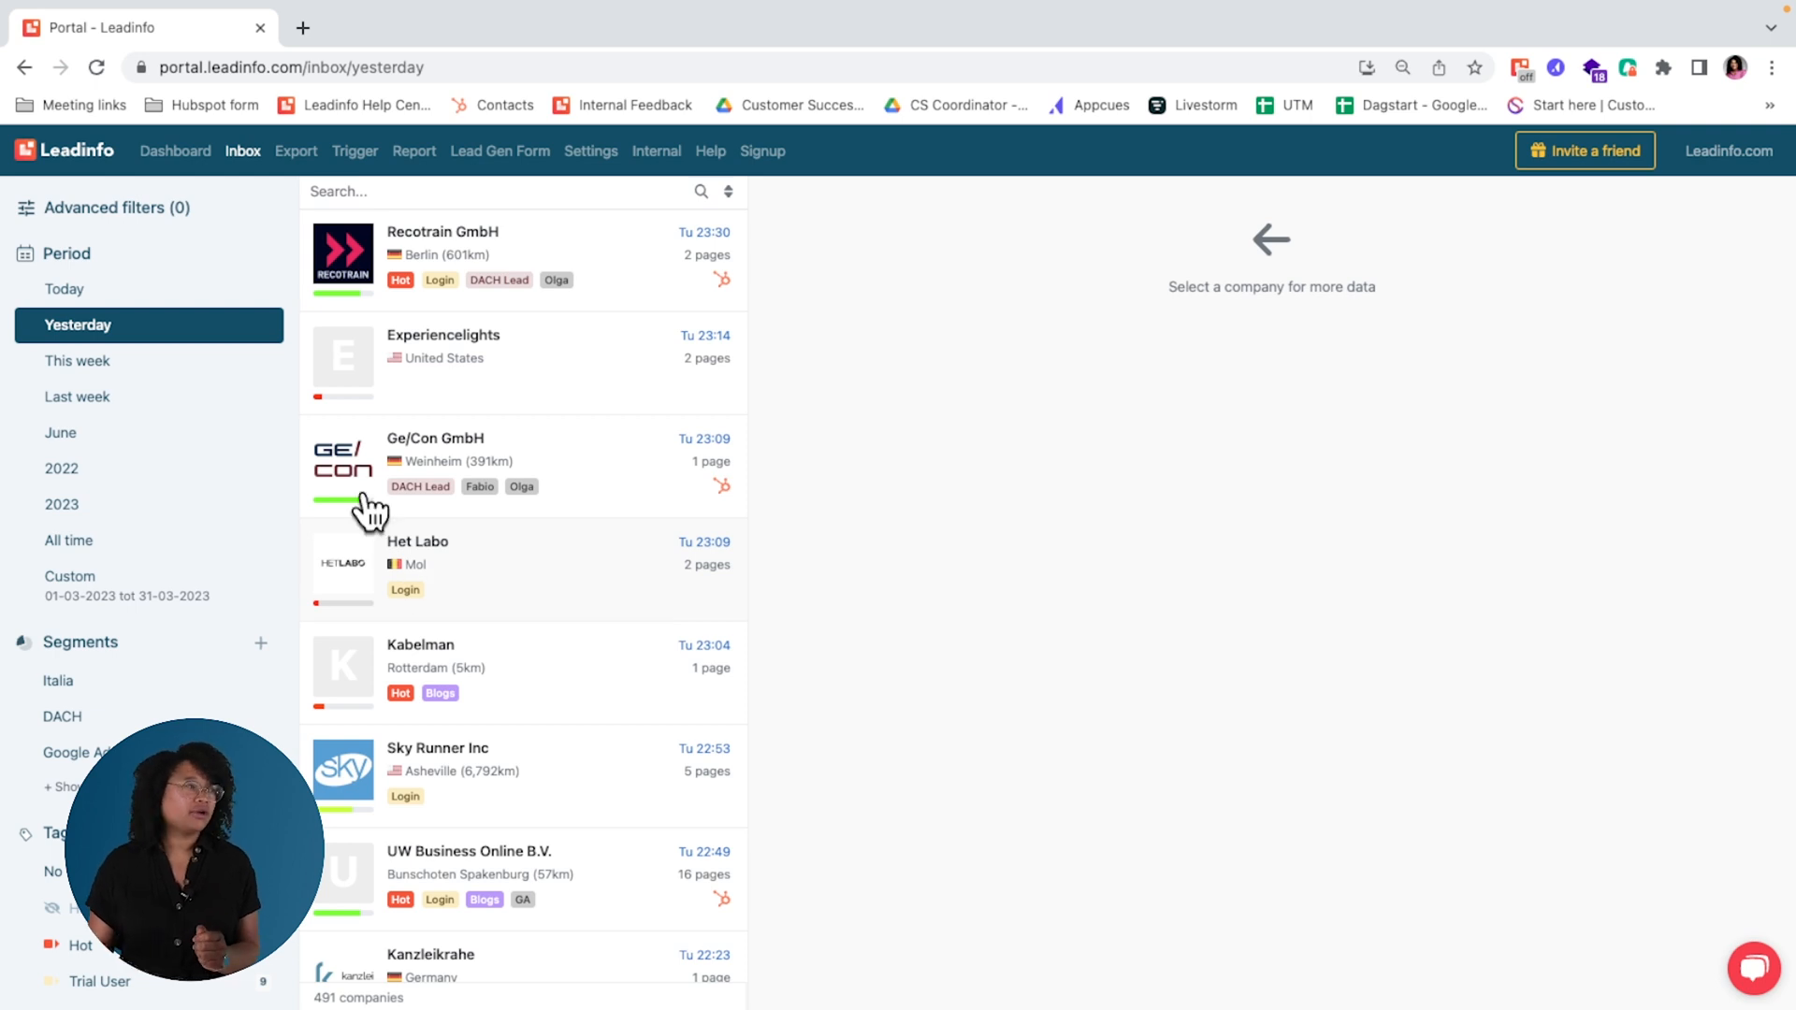
Step: Filter yesterday's inbox to companies whose HubSpot deal stage is Sales Pipeline/Active customer and look through the matches
left_click(154, 209)
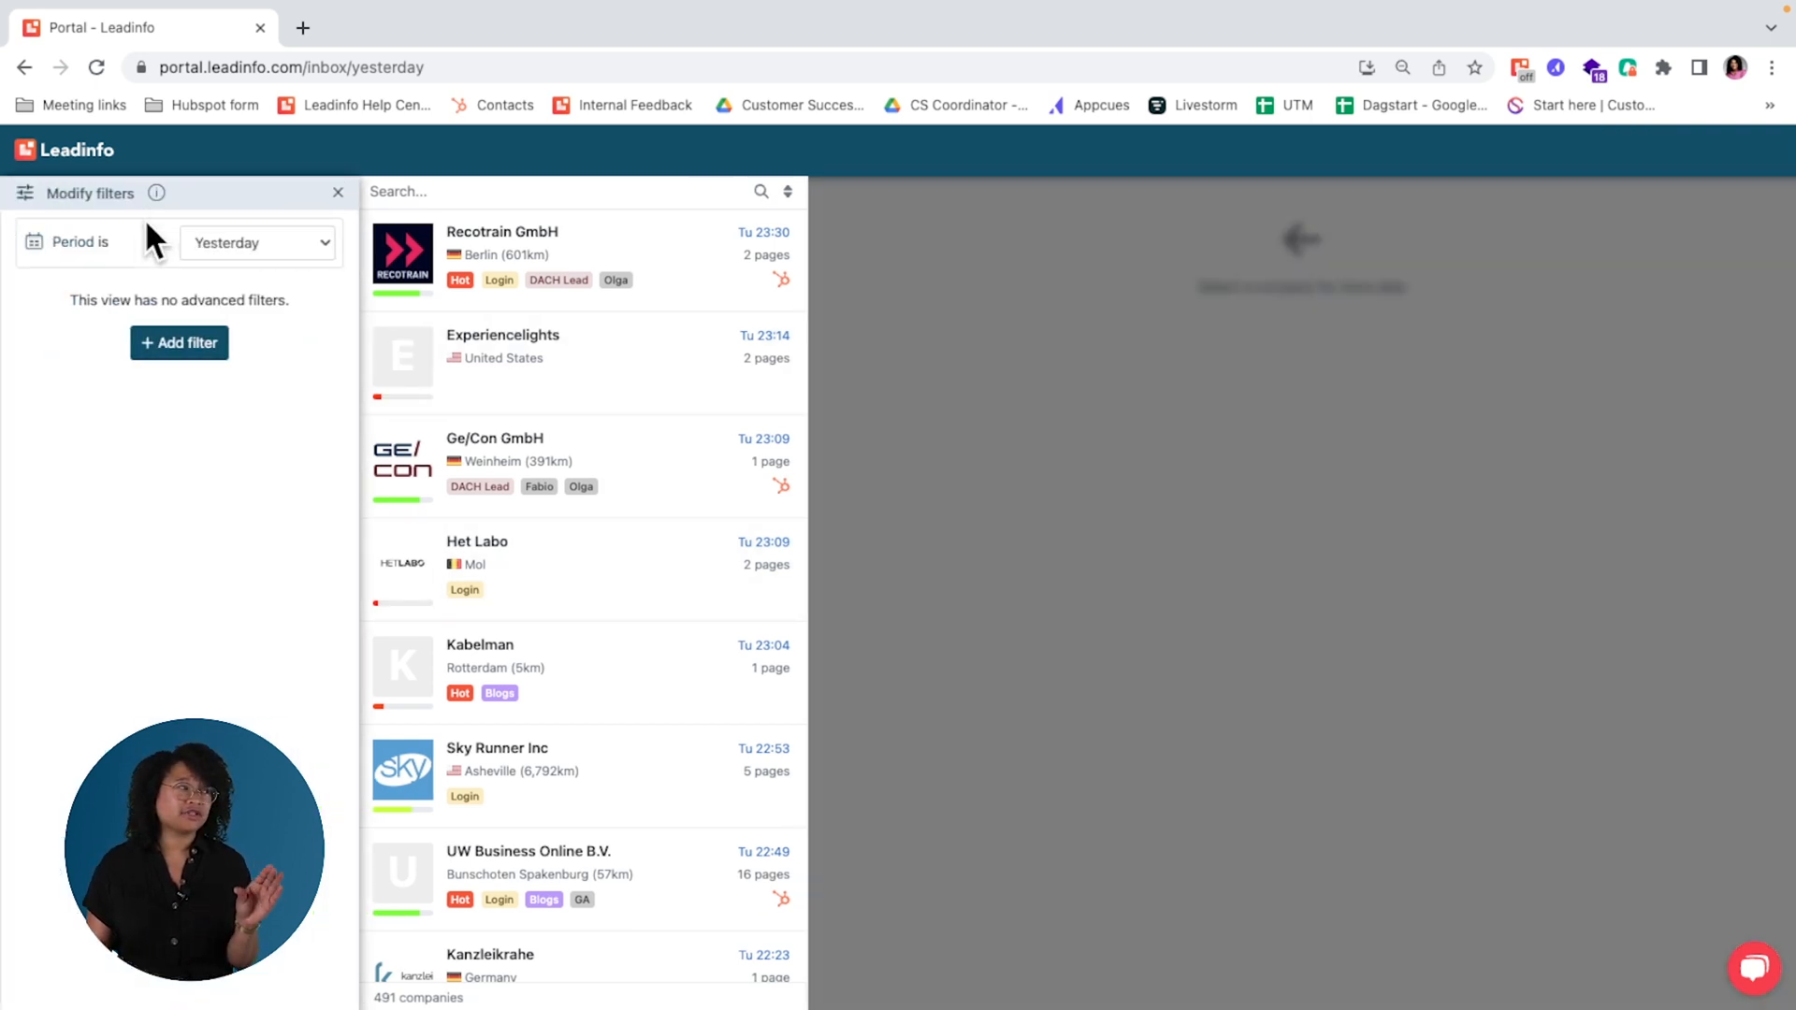
left_click(166, 348)
scroll(168, 467, "down", 10)
scroll(177, 561, "down", 3)
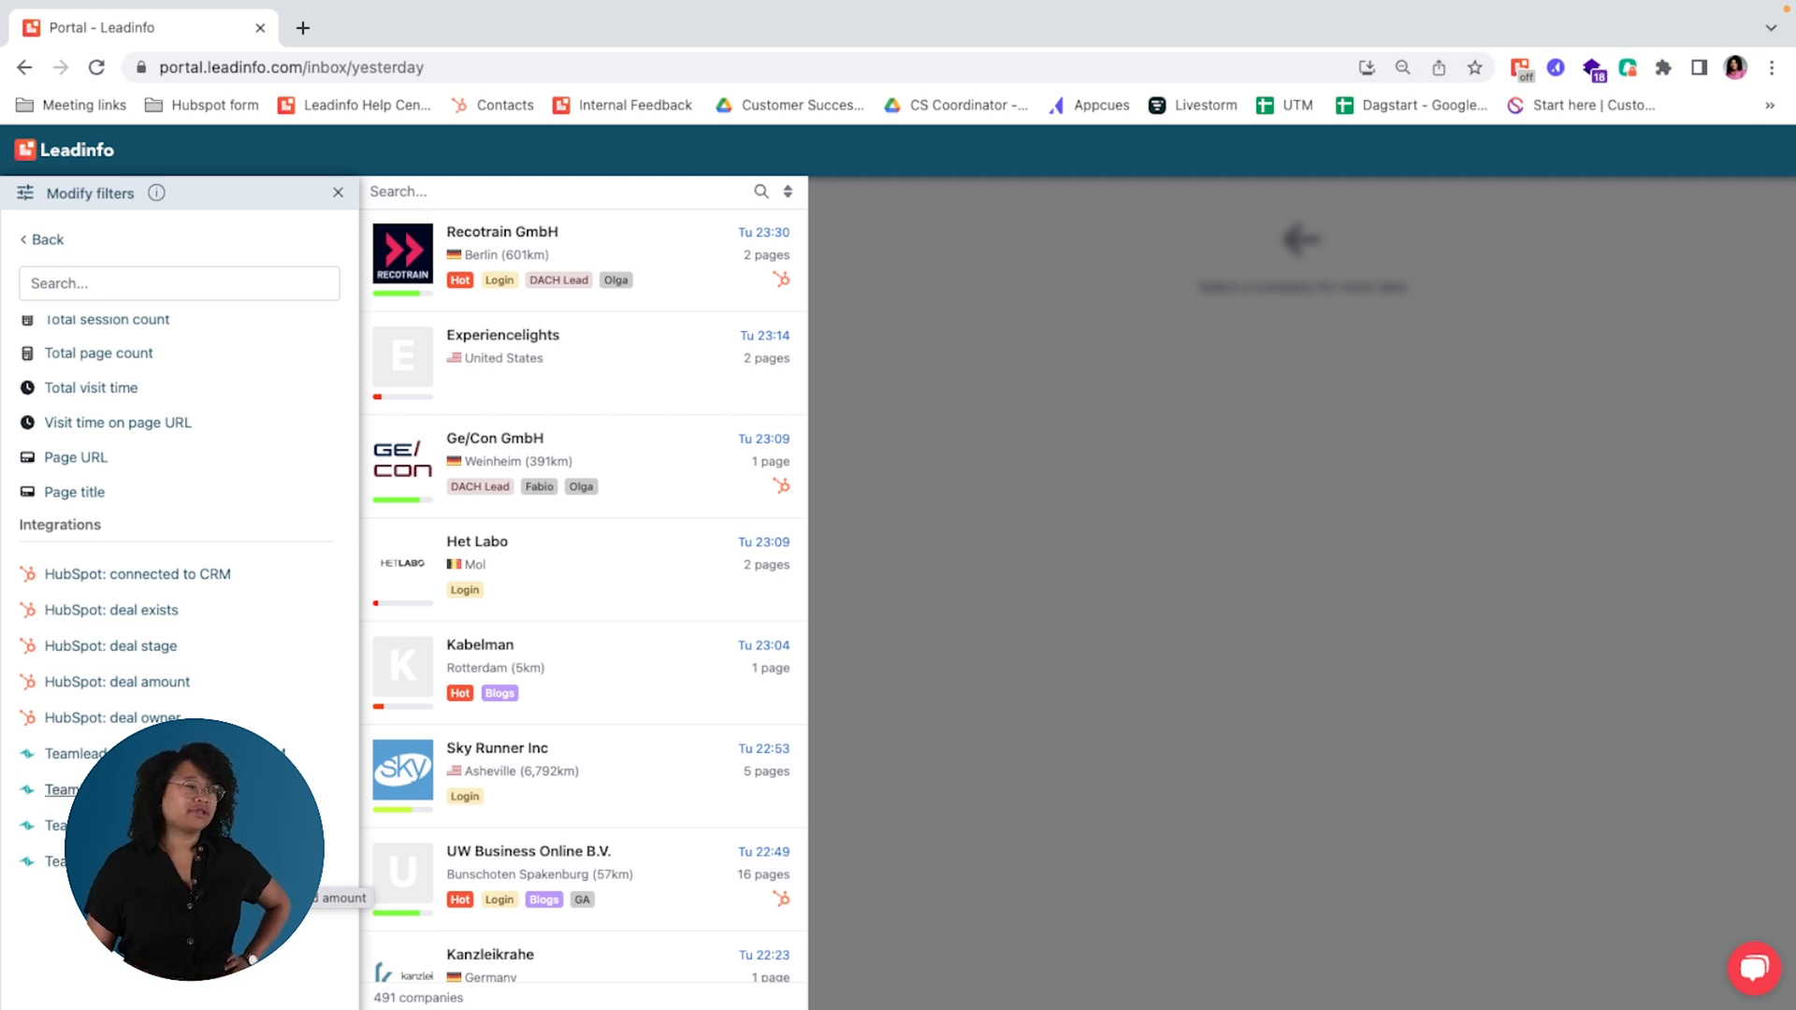
left_click(134, 647)
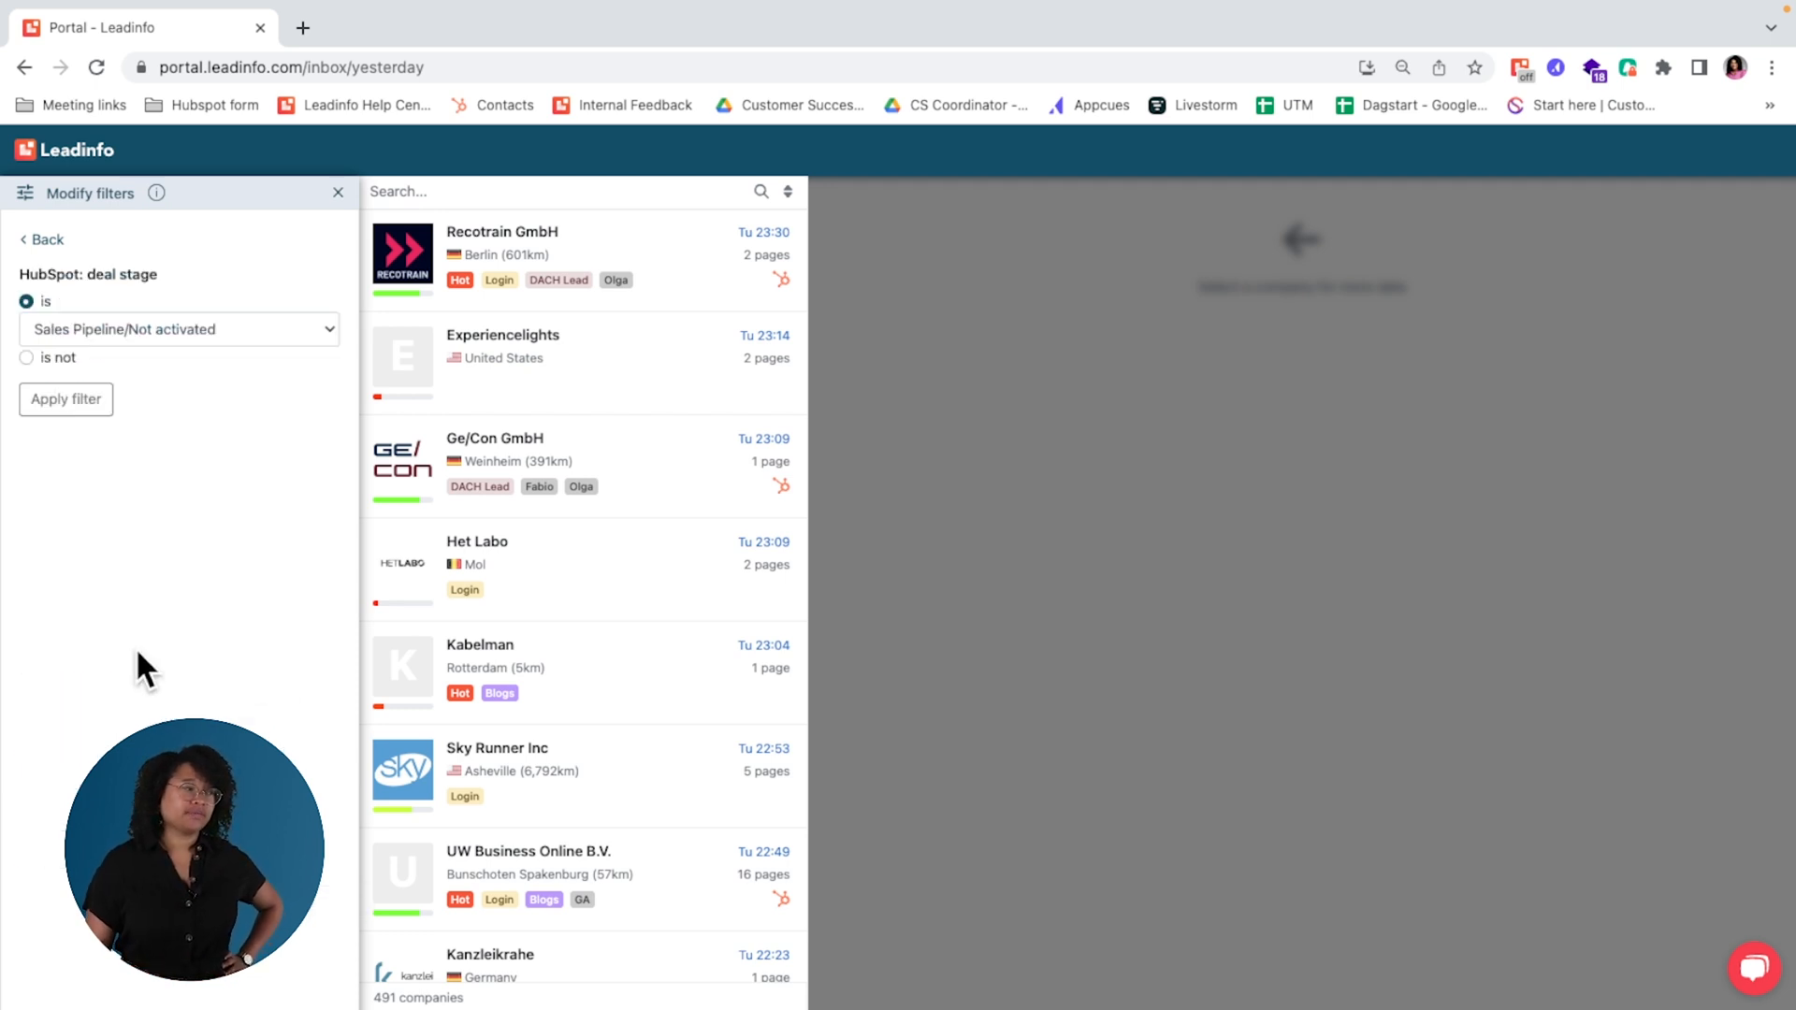
left_click(190, 332)
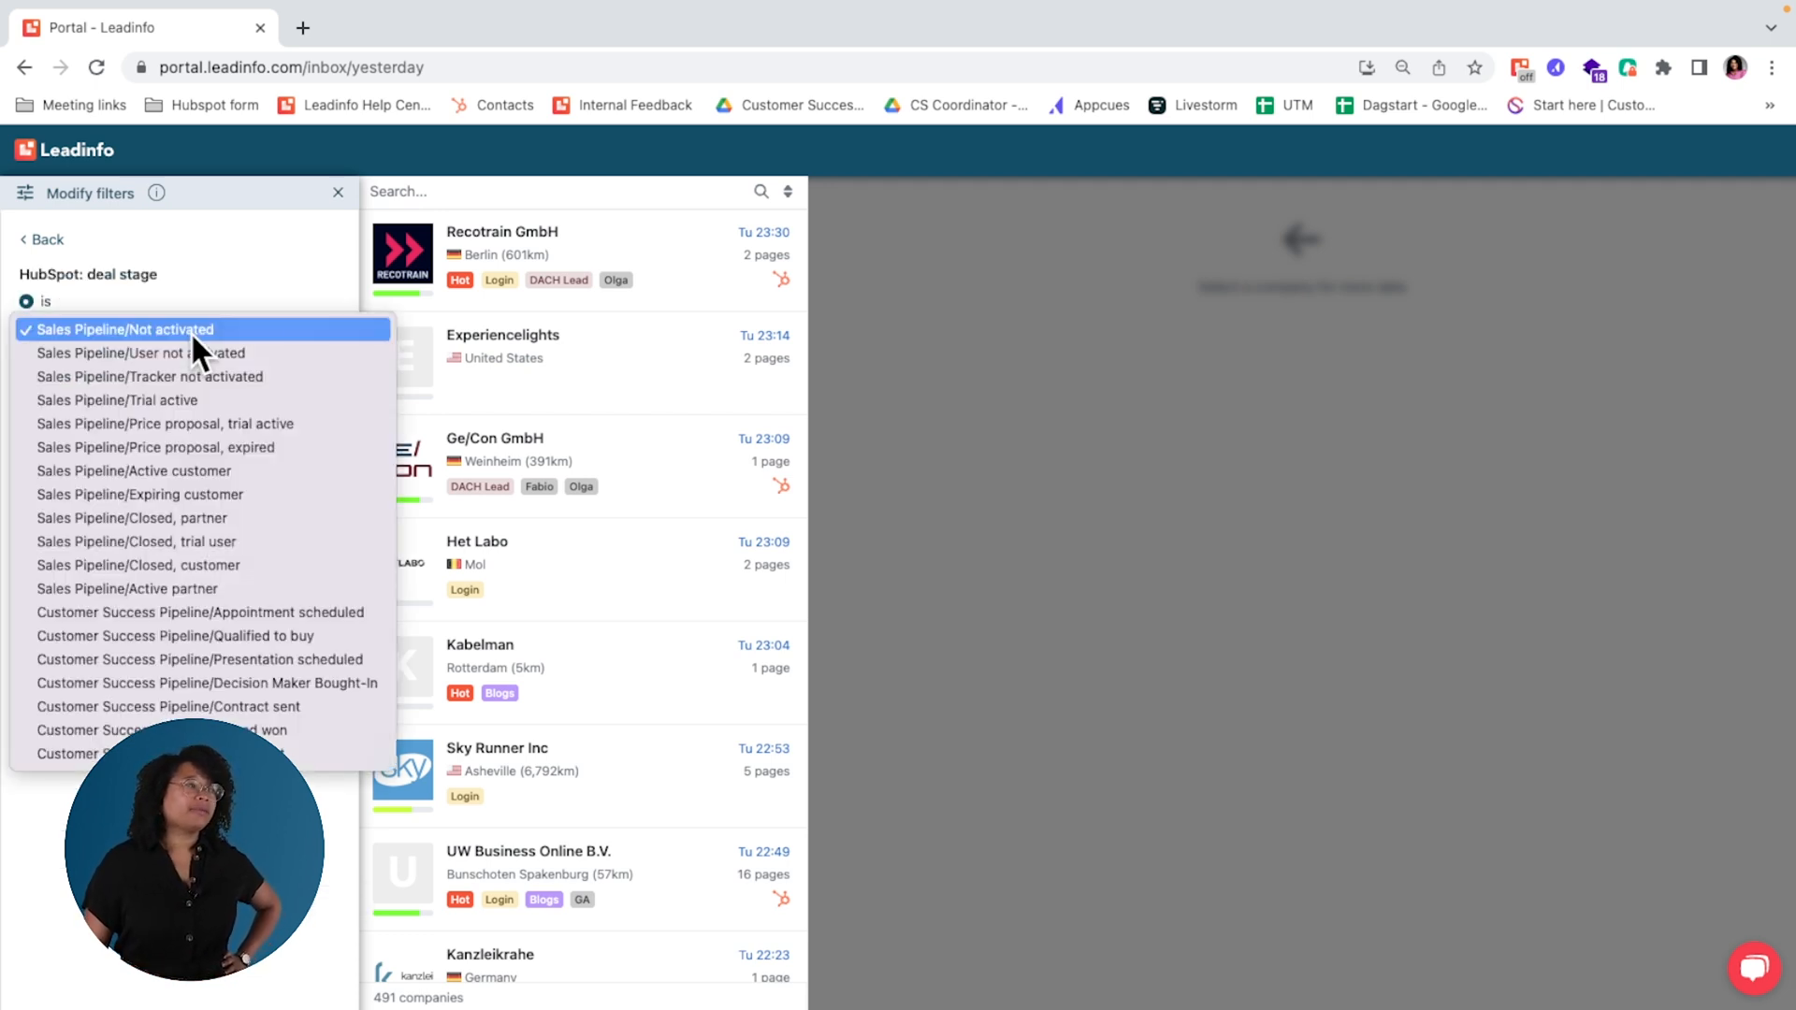
left_click(312, 470)
left_click(71, 409)
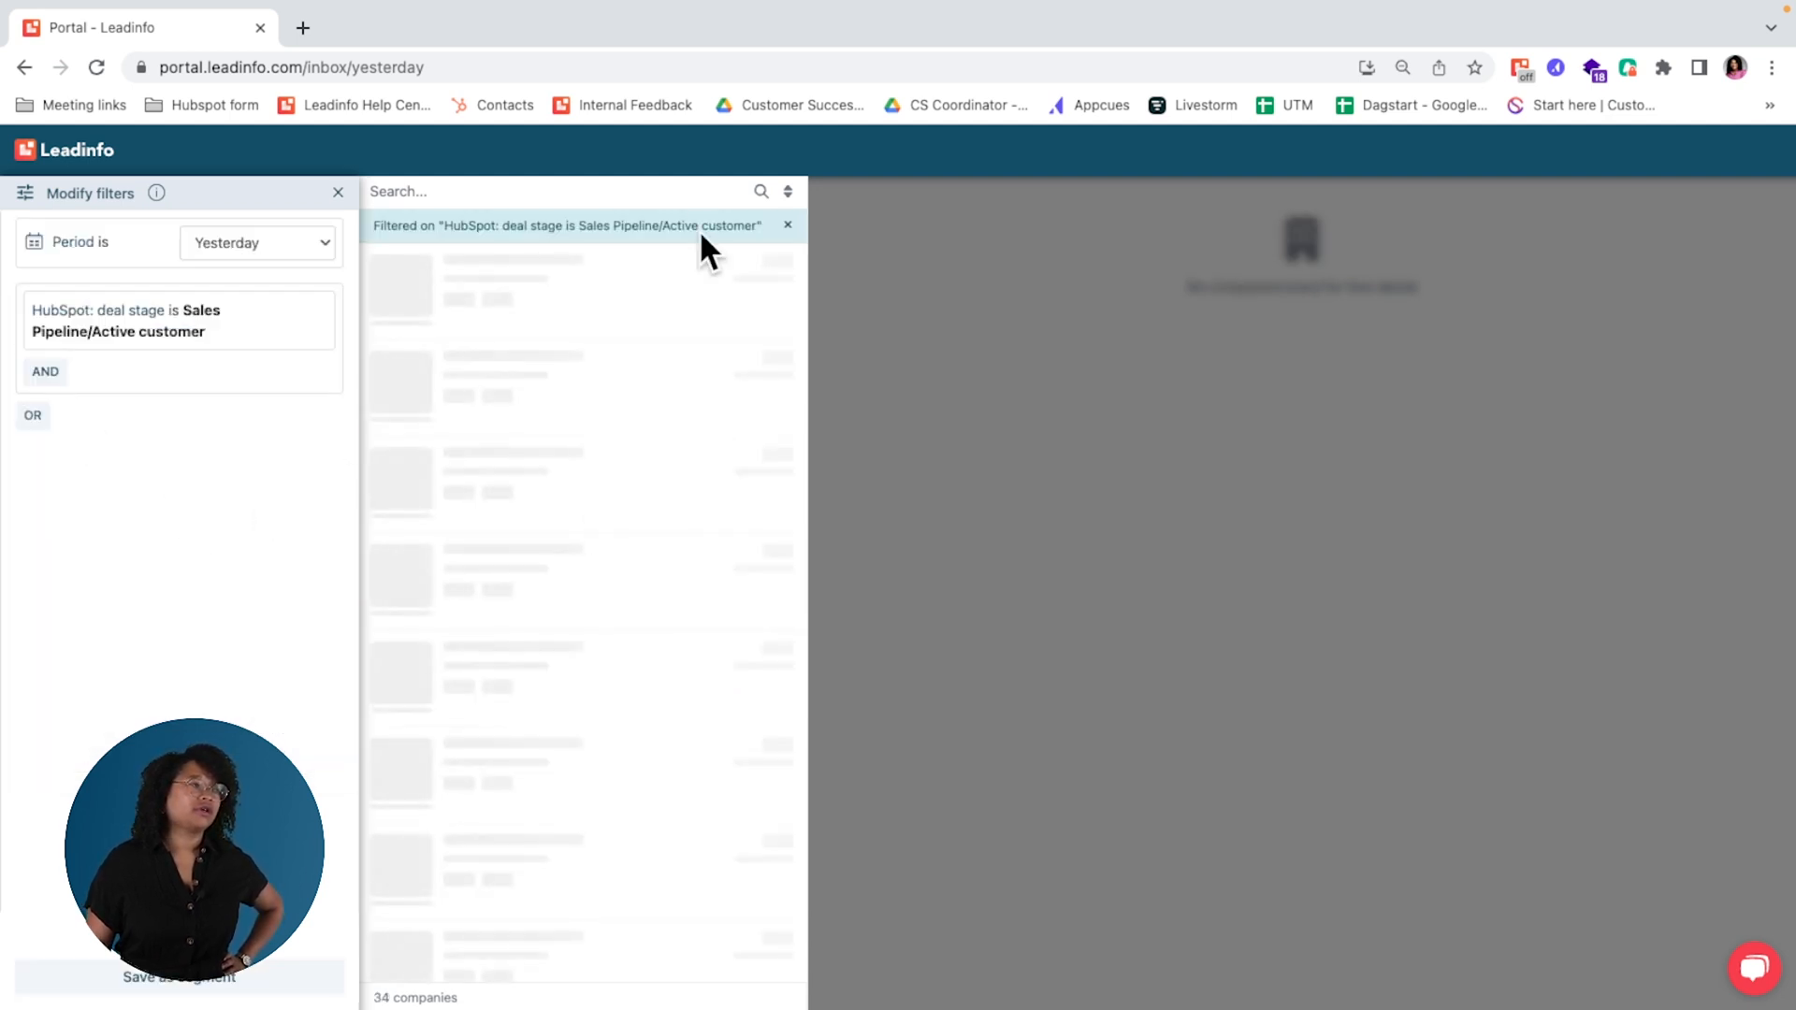
scroll(680, 753, "down", 1)
scroll(680, 753, "down", 3)
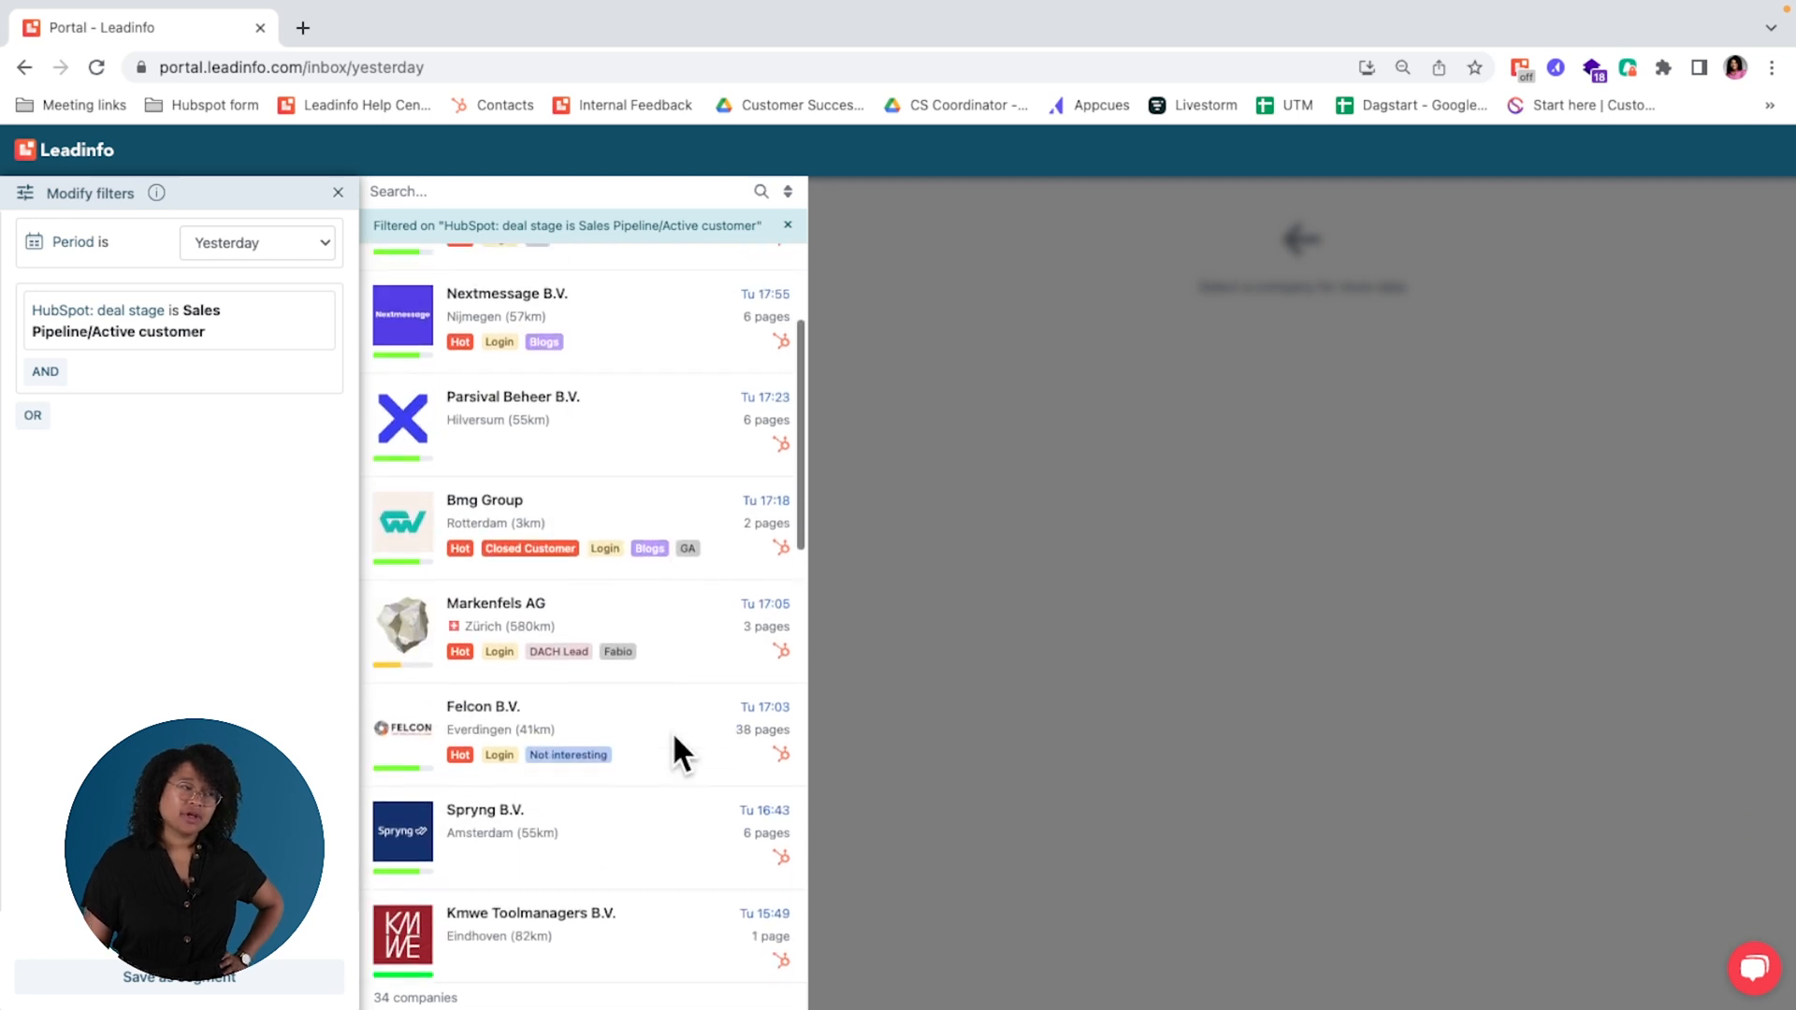
scroll(680, 752, "up", 3)
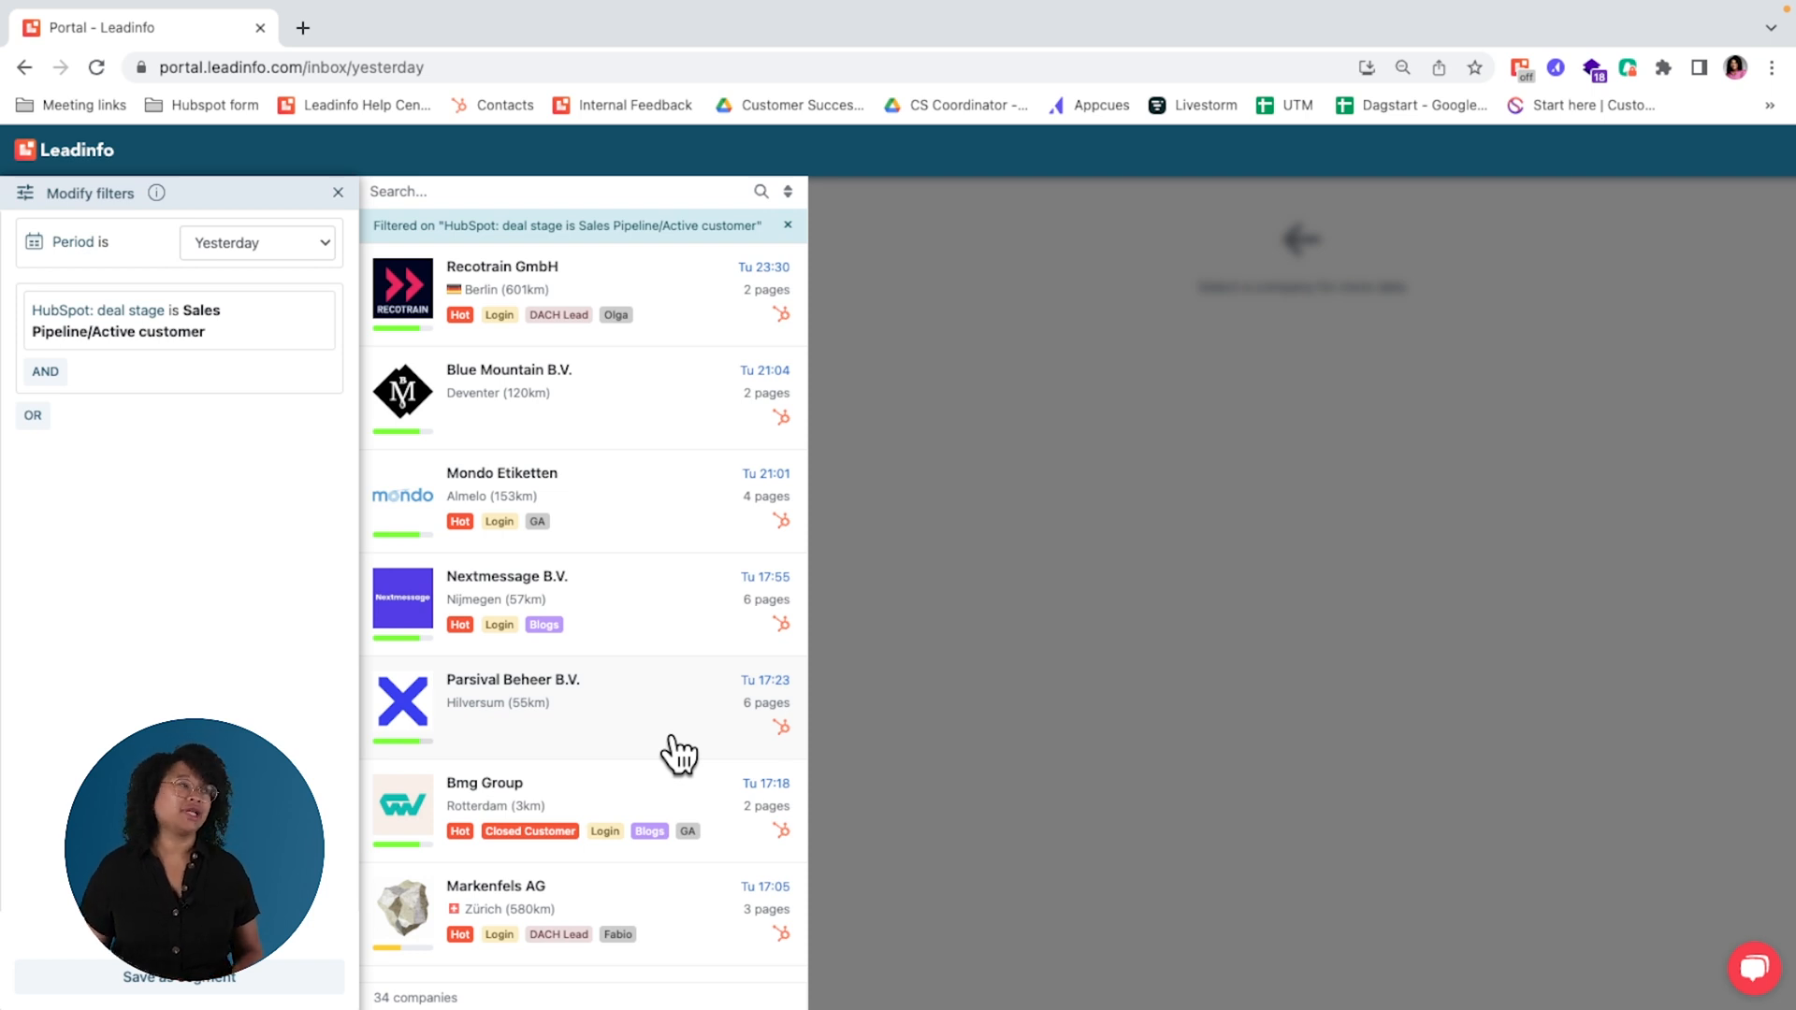
Step: Remove the HubSpot deal stage filter from yesterday's inbox
left_click(220, 352)
left_click(40, 239)
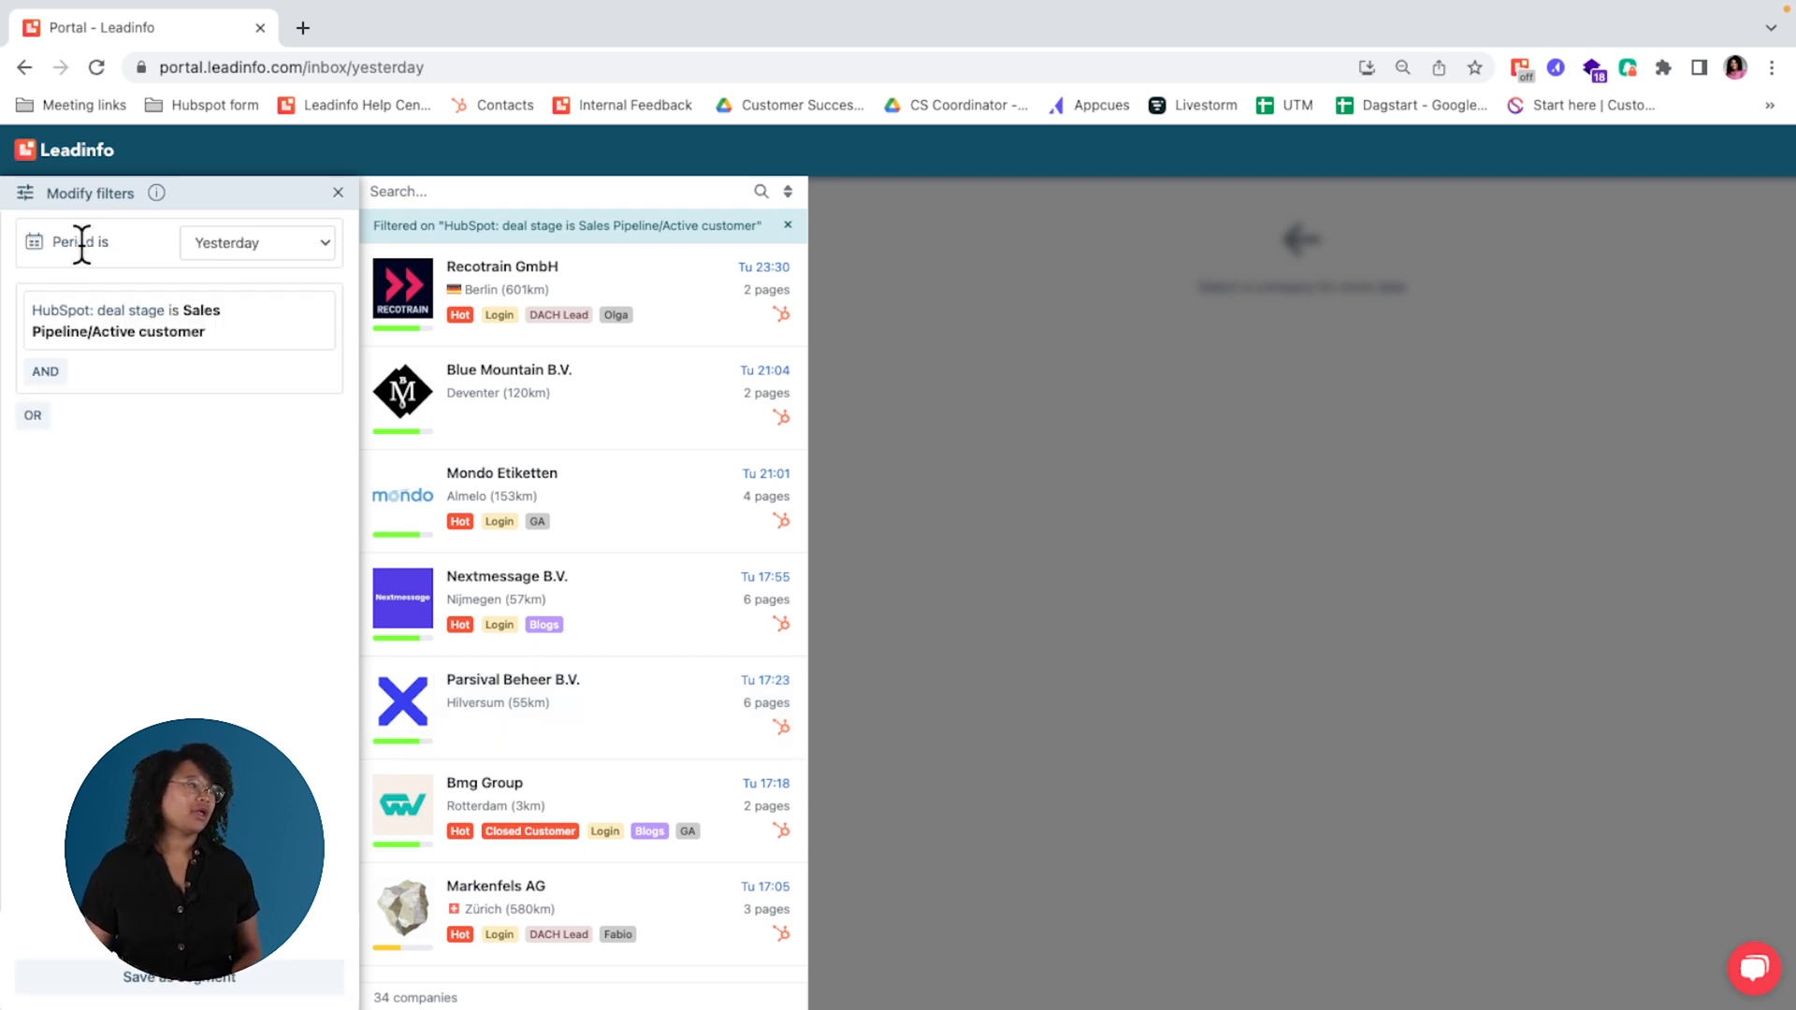
left_click(317, 310)
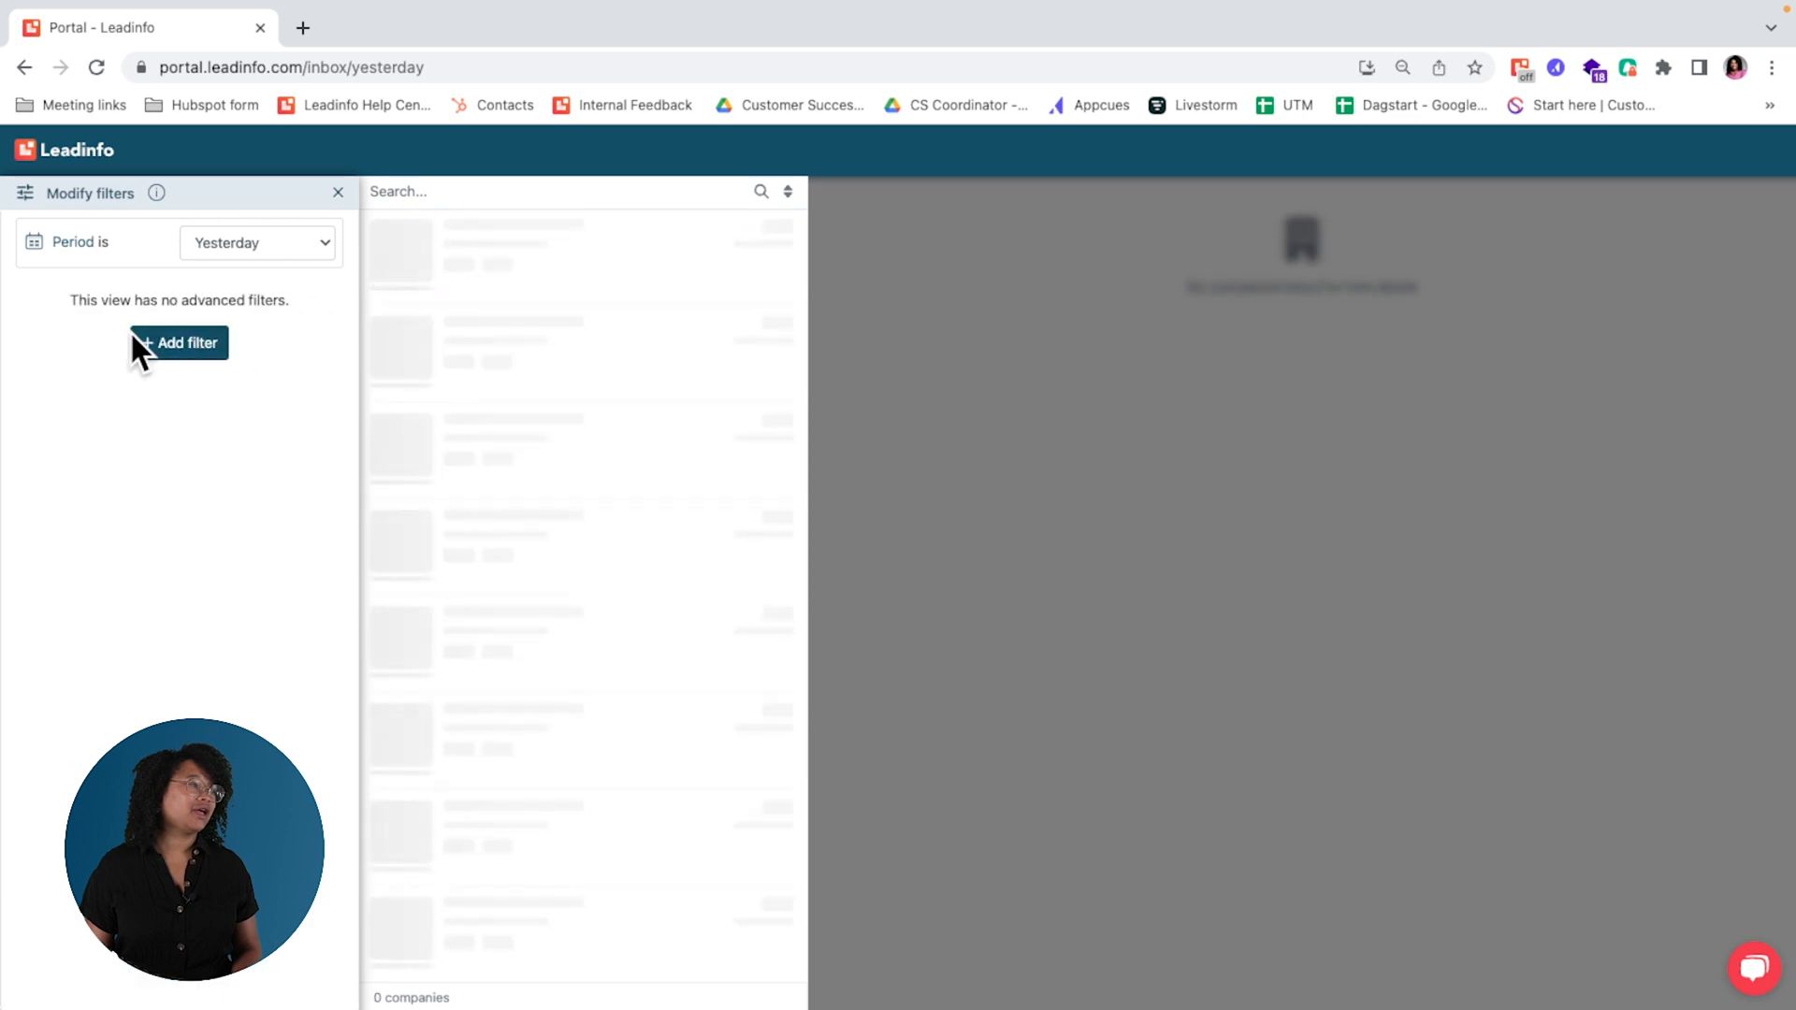
Step: Examine the owner choices of the HubSpot deal owner filter and leave the filter editor without applying one
left_click(140, 343)
scroll(172, 374, "down", 10)
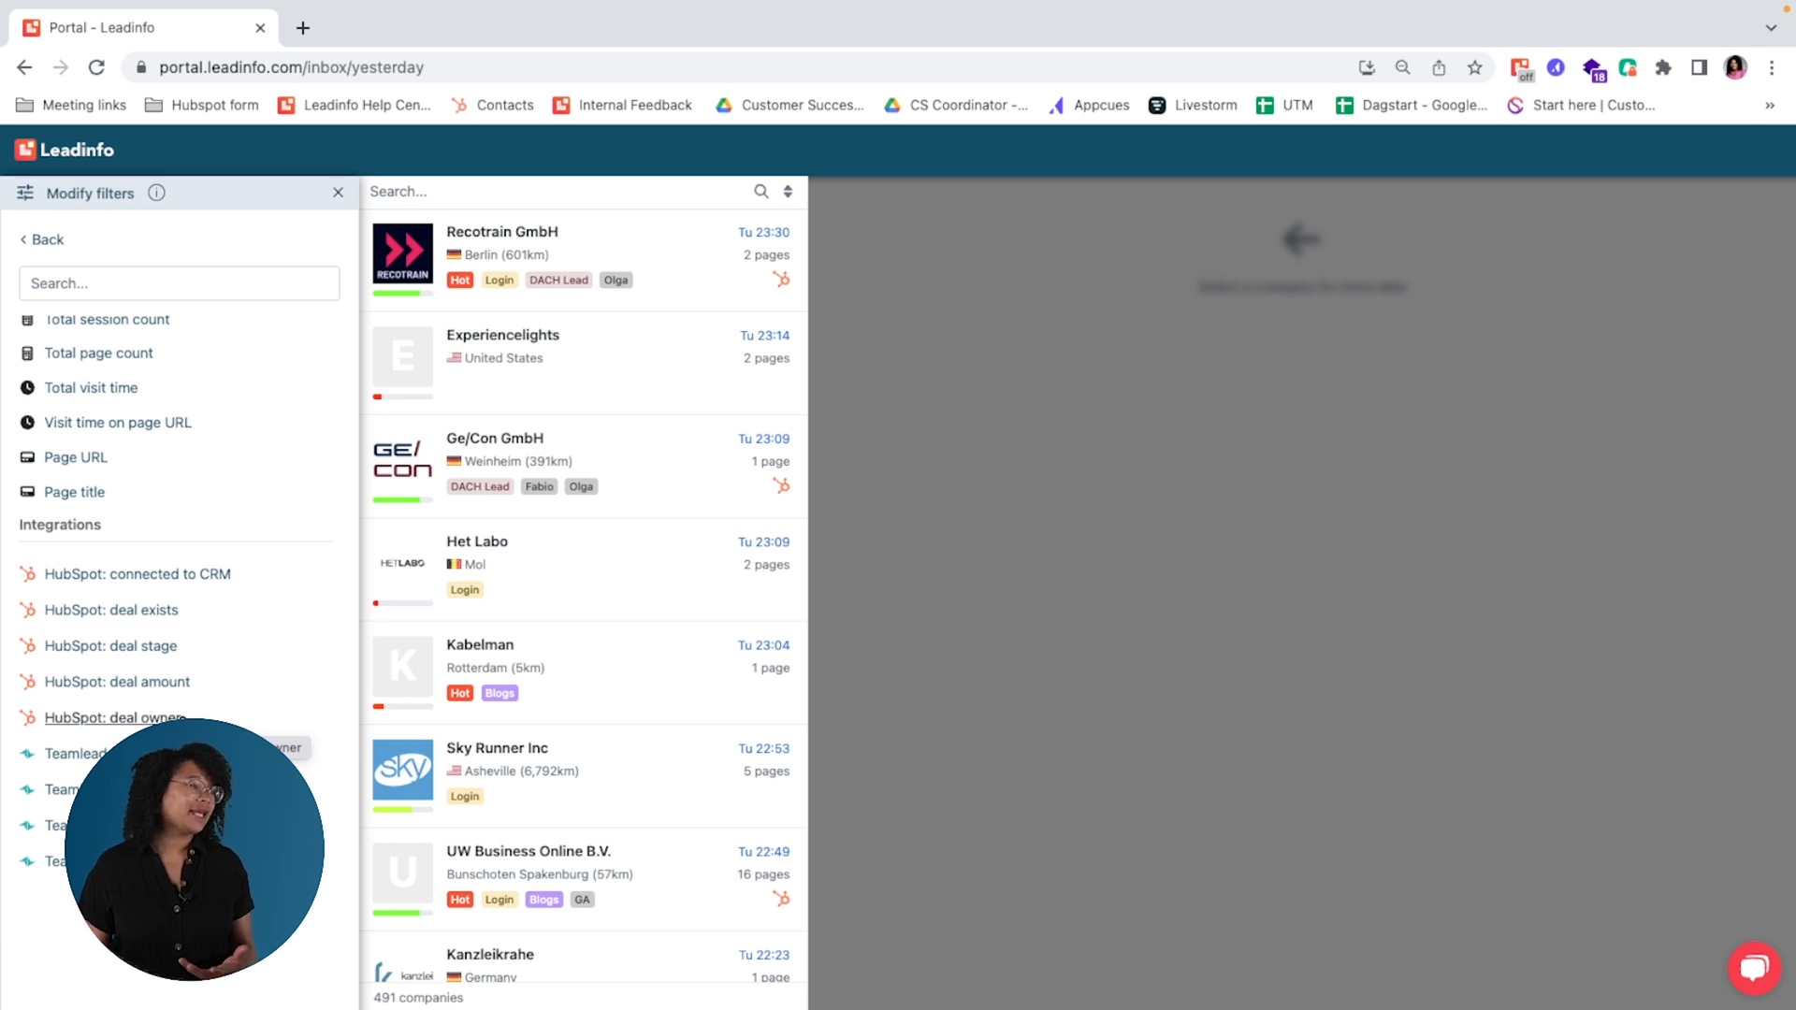
left_click(140, 718)
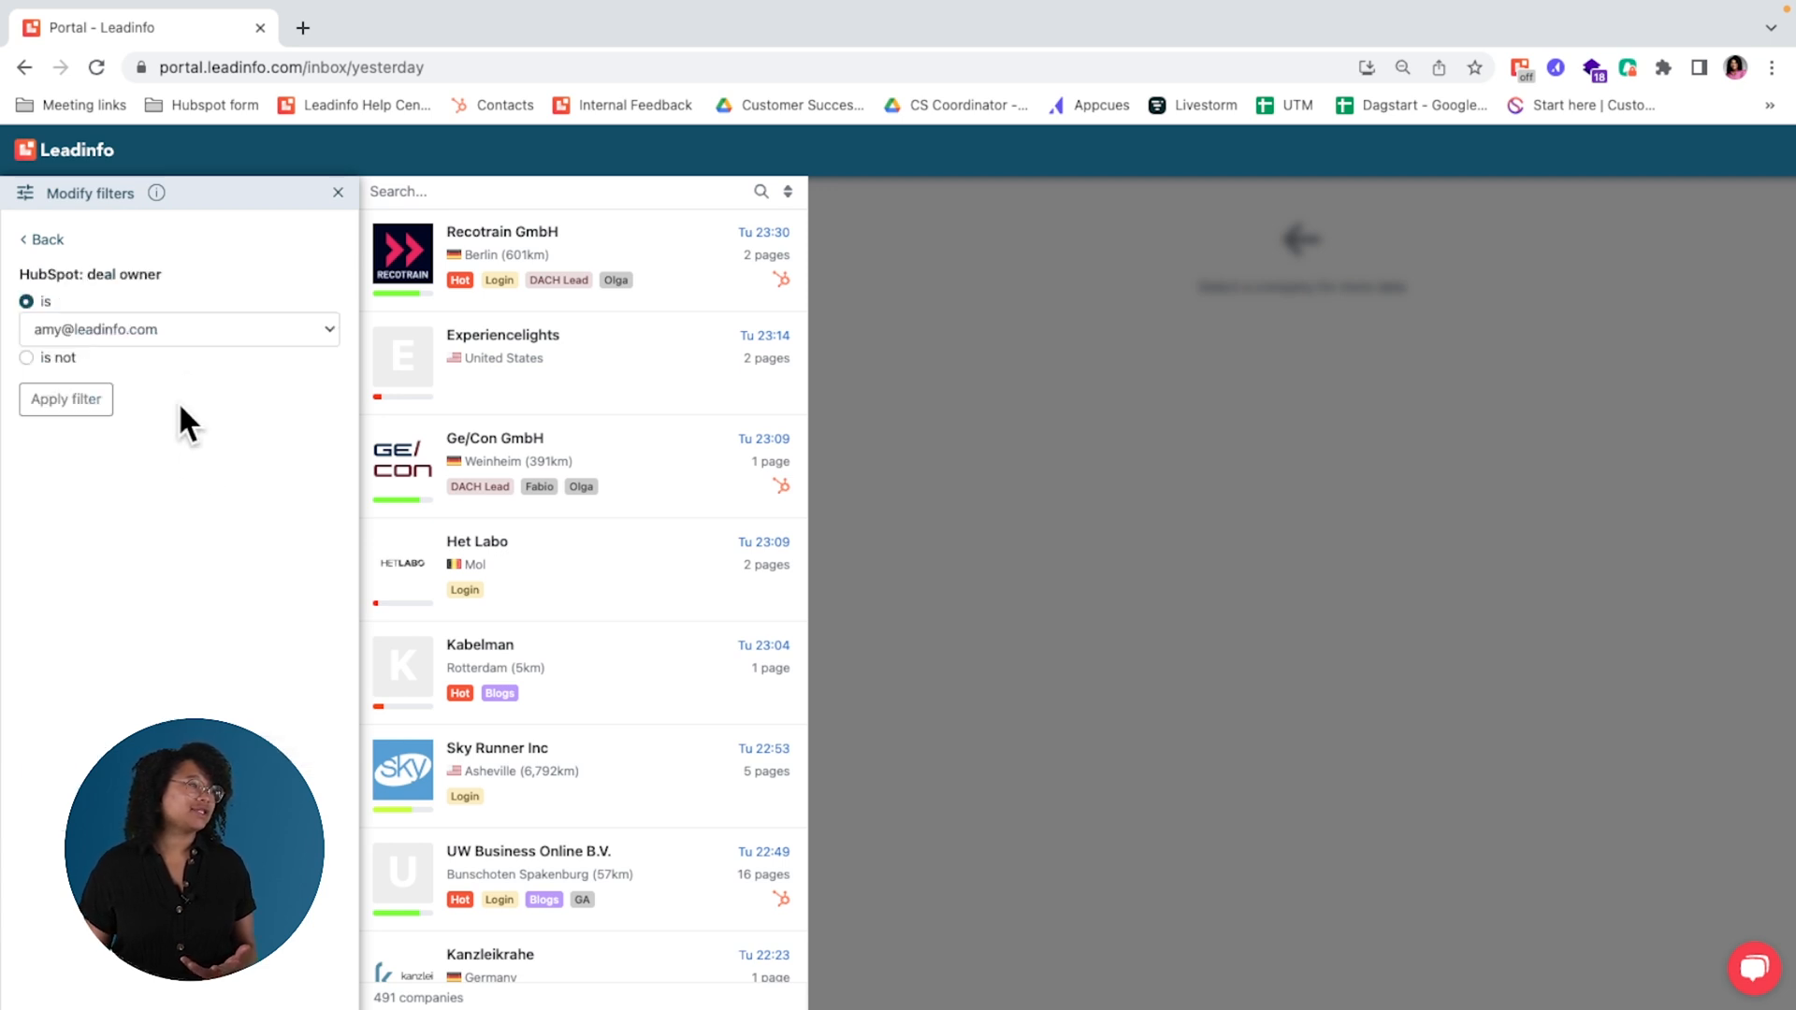
left_click(217, 329)
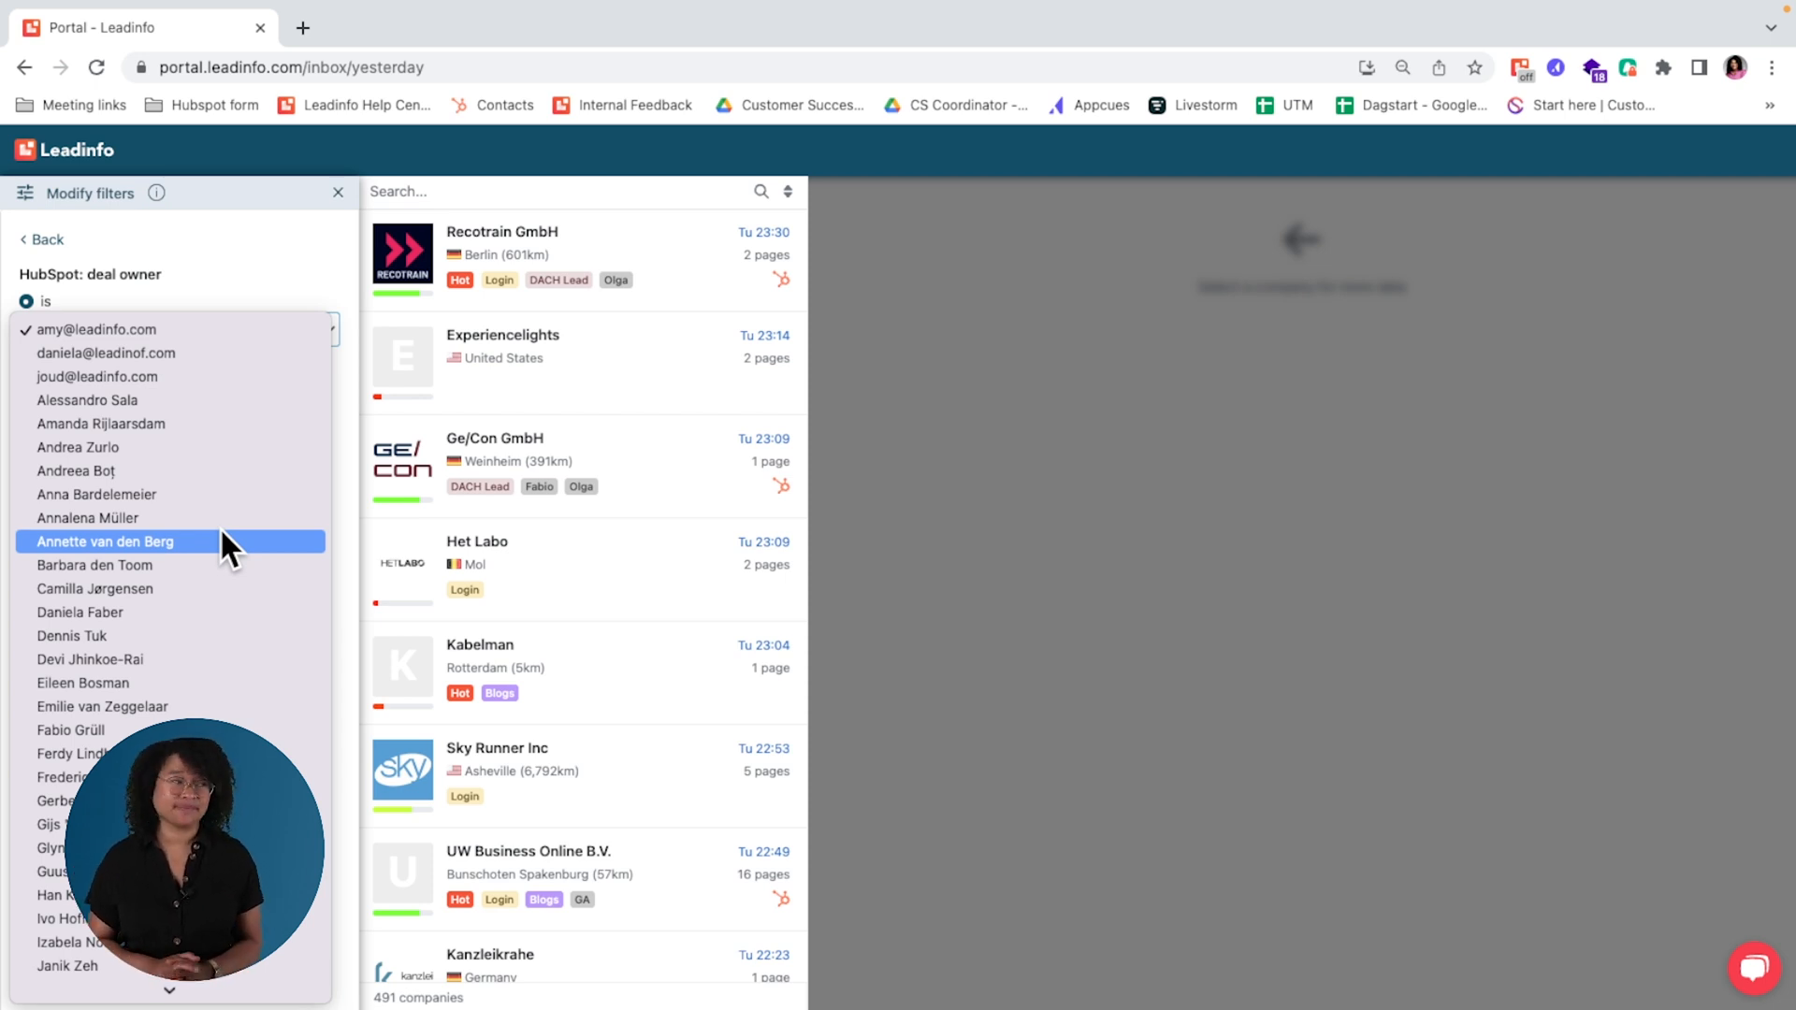
left_click(282, 258)
left_click(338, 194)
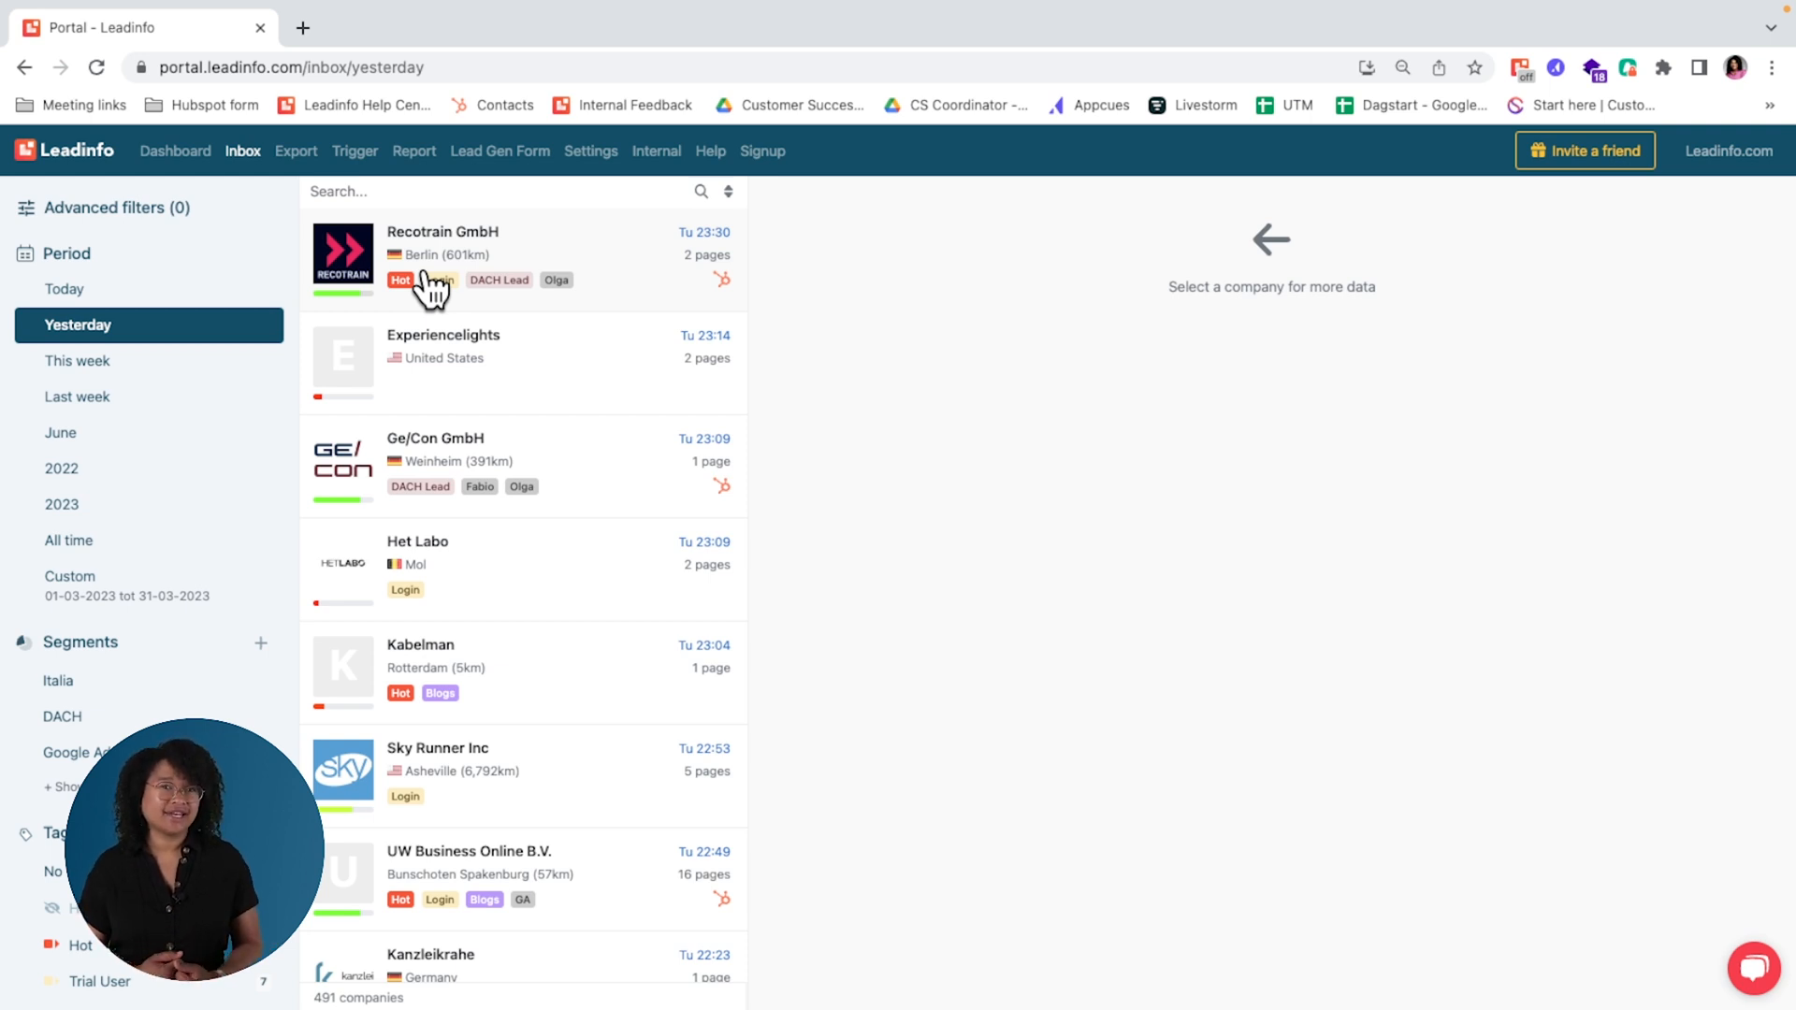
Step: Look over today's company export list and the LinkedIn matched audiences CSV export dialog, and dismiss it without exporting
left_click(298, 154)
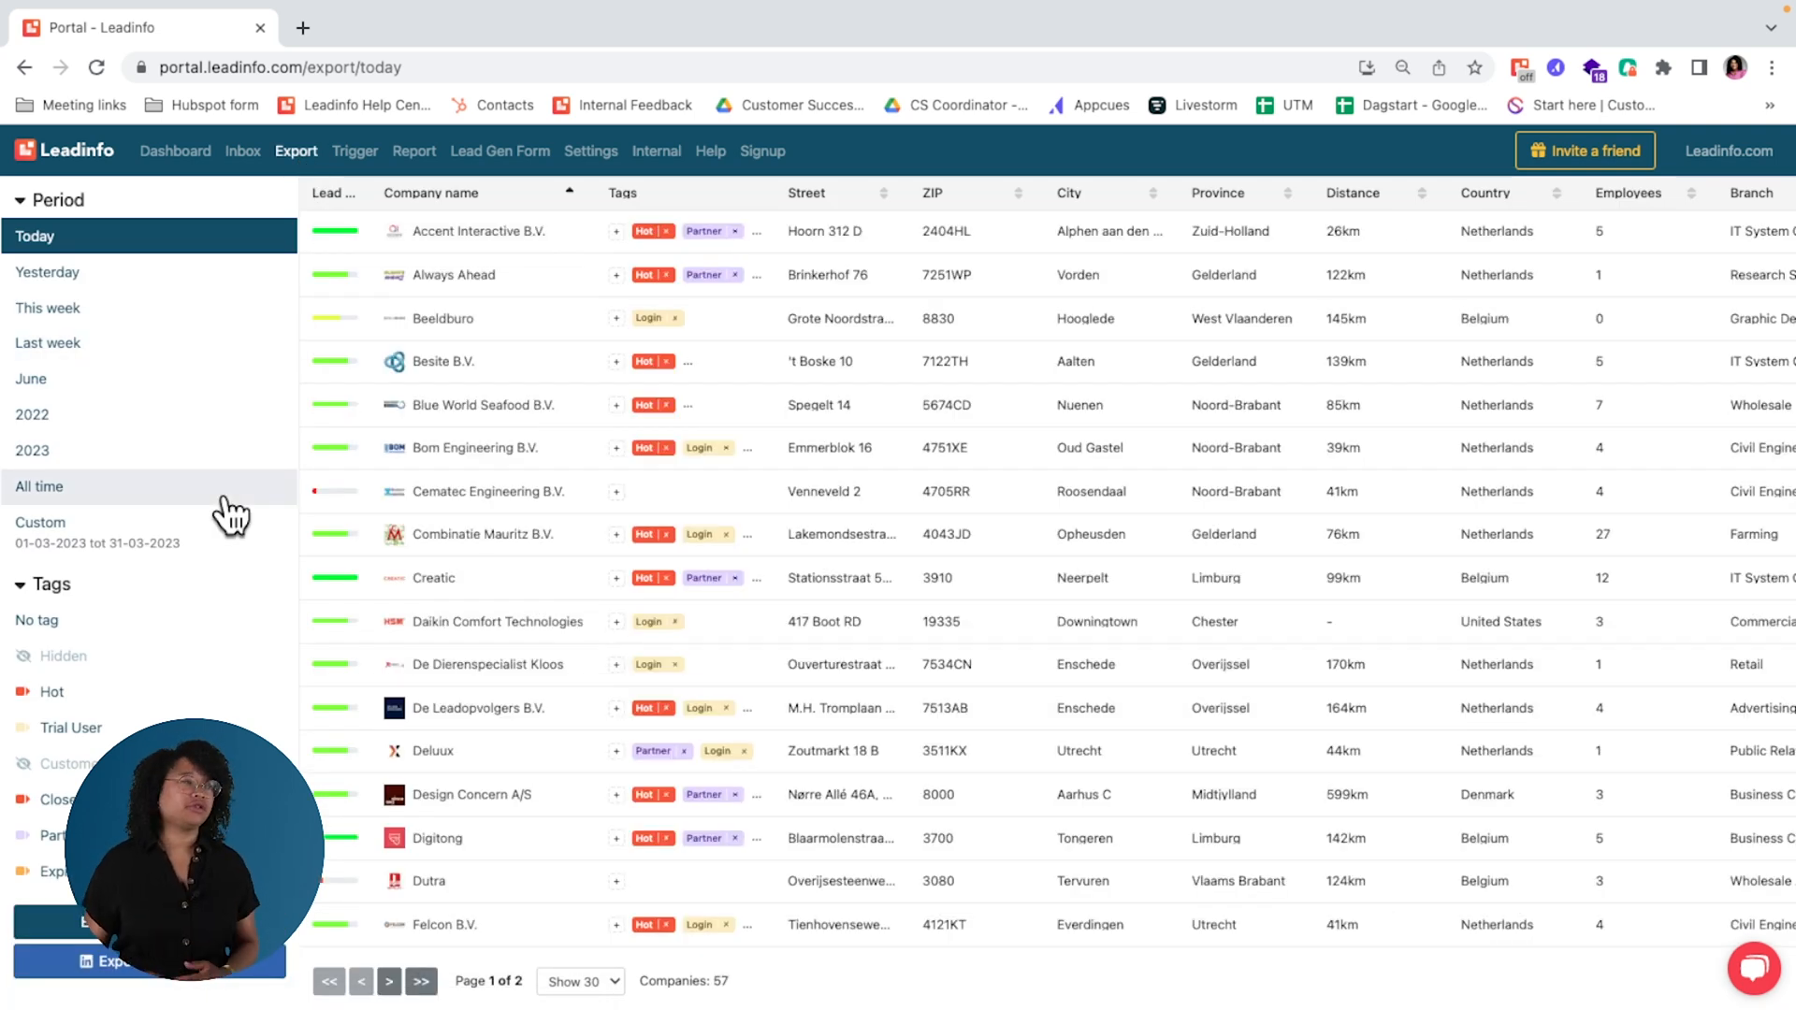
scroll(201, 711, "down", 2)
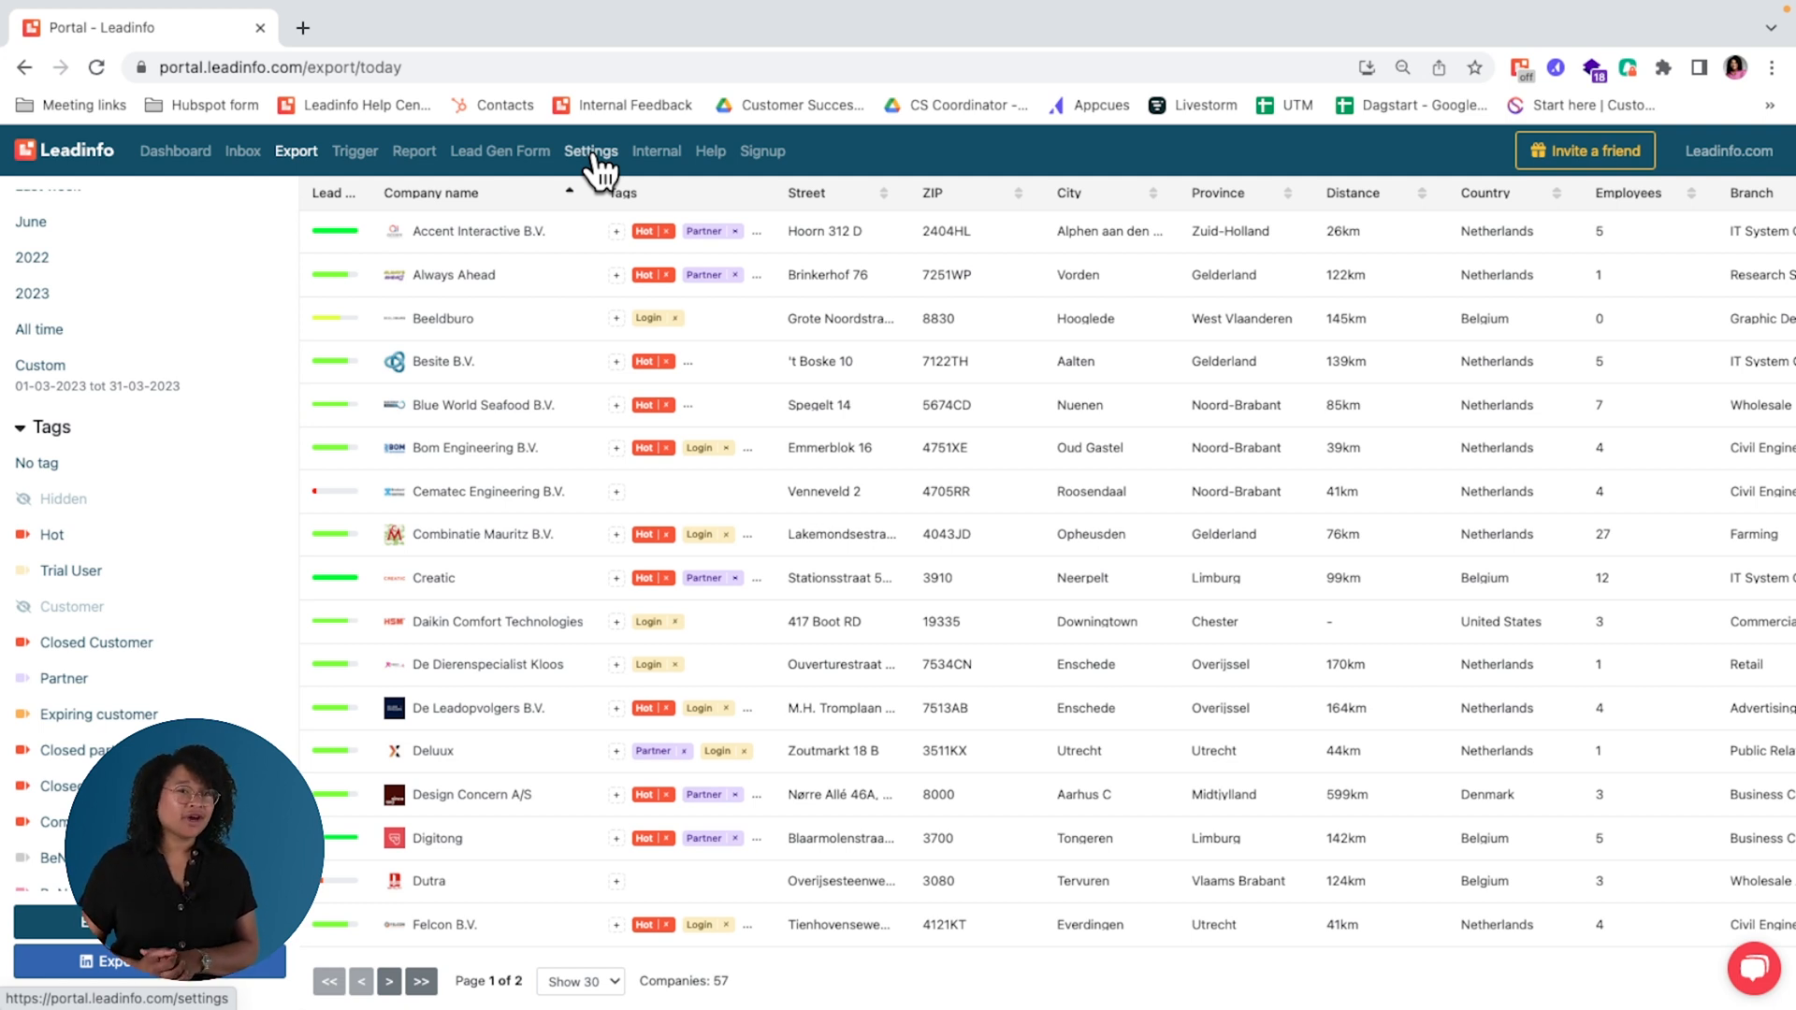
left_click(192, 975)
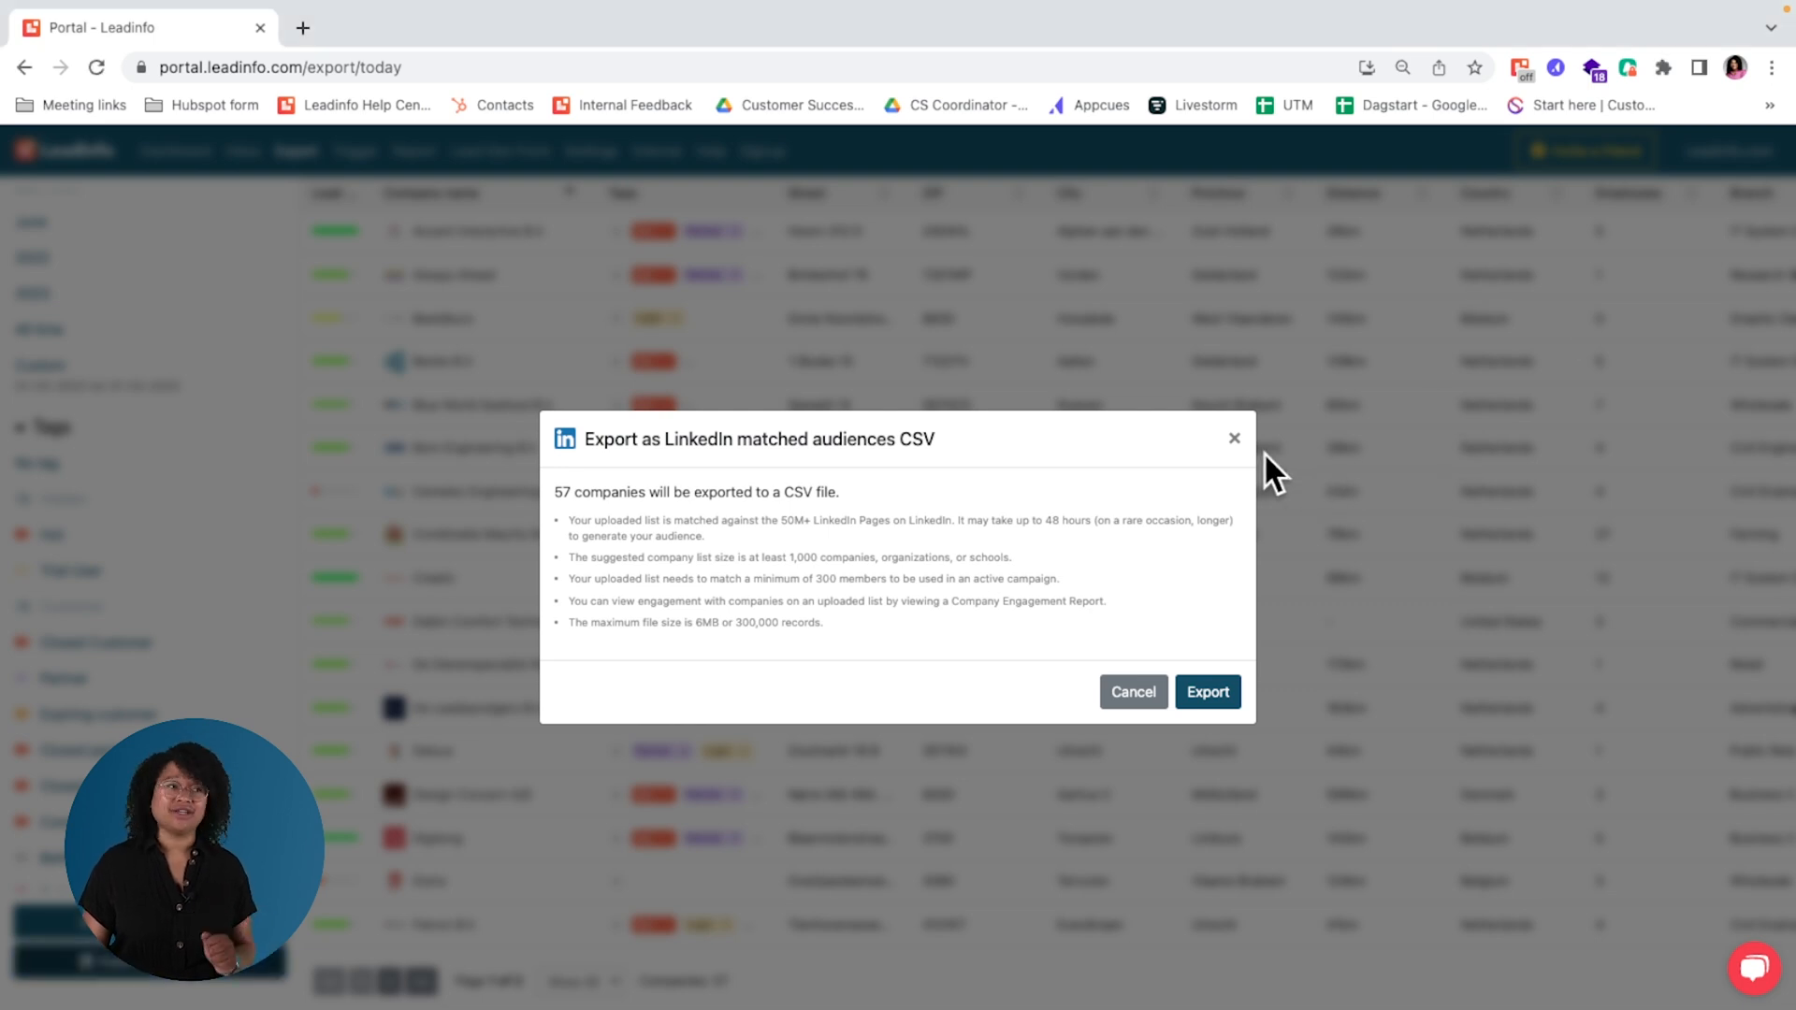
left_click(1237, 439)
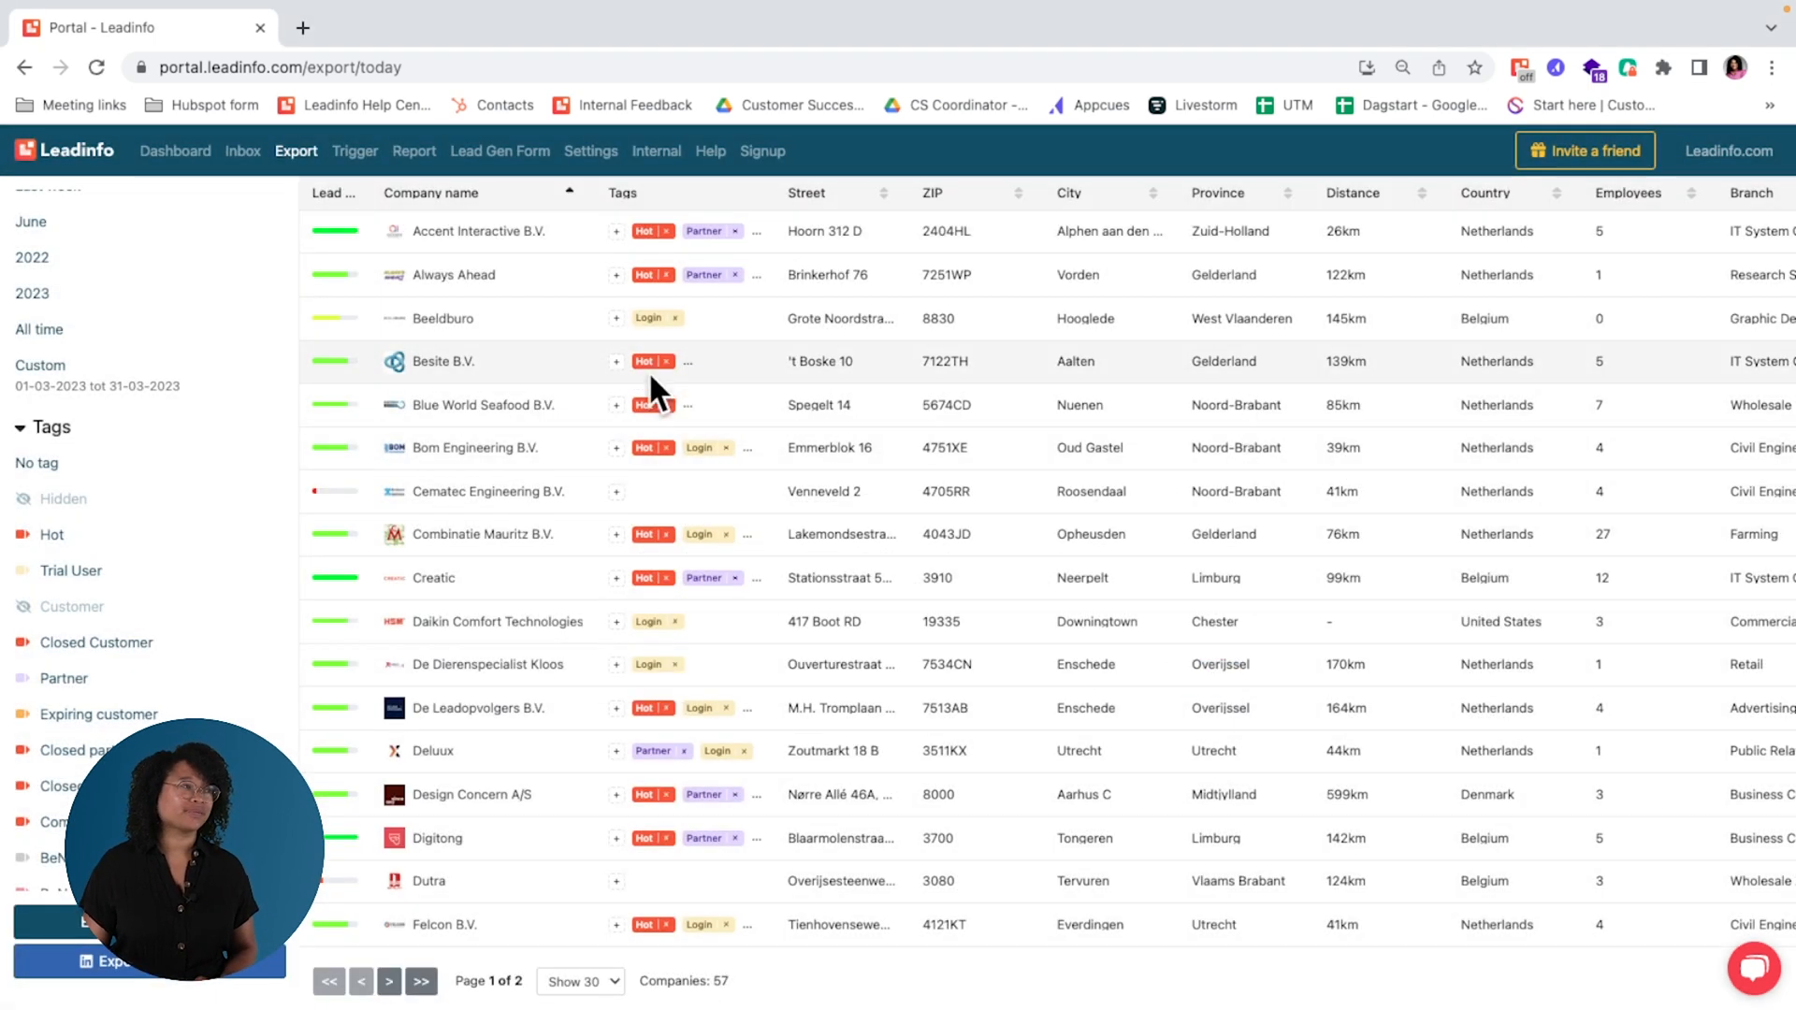
Step: Start a new Lead Gen Form targeted at pages whose Page URL contains "pricing"
left_click(503, 152)
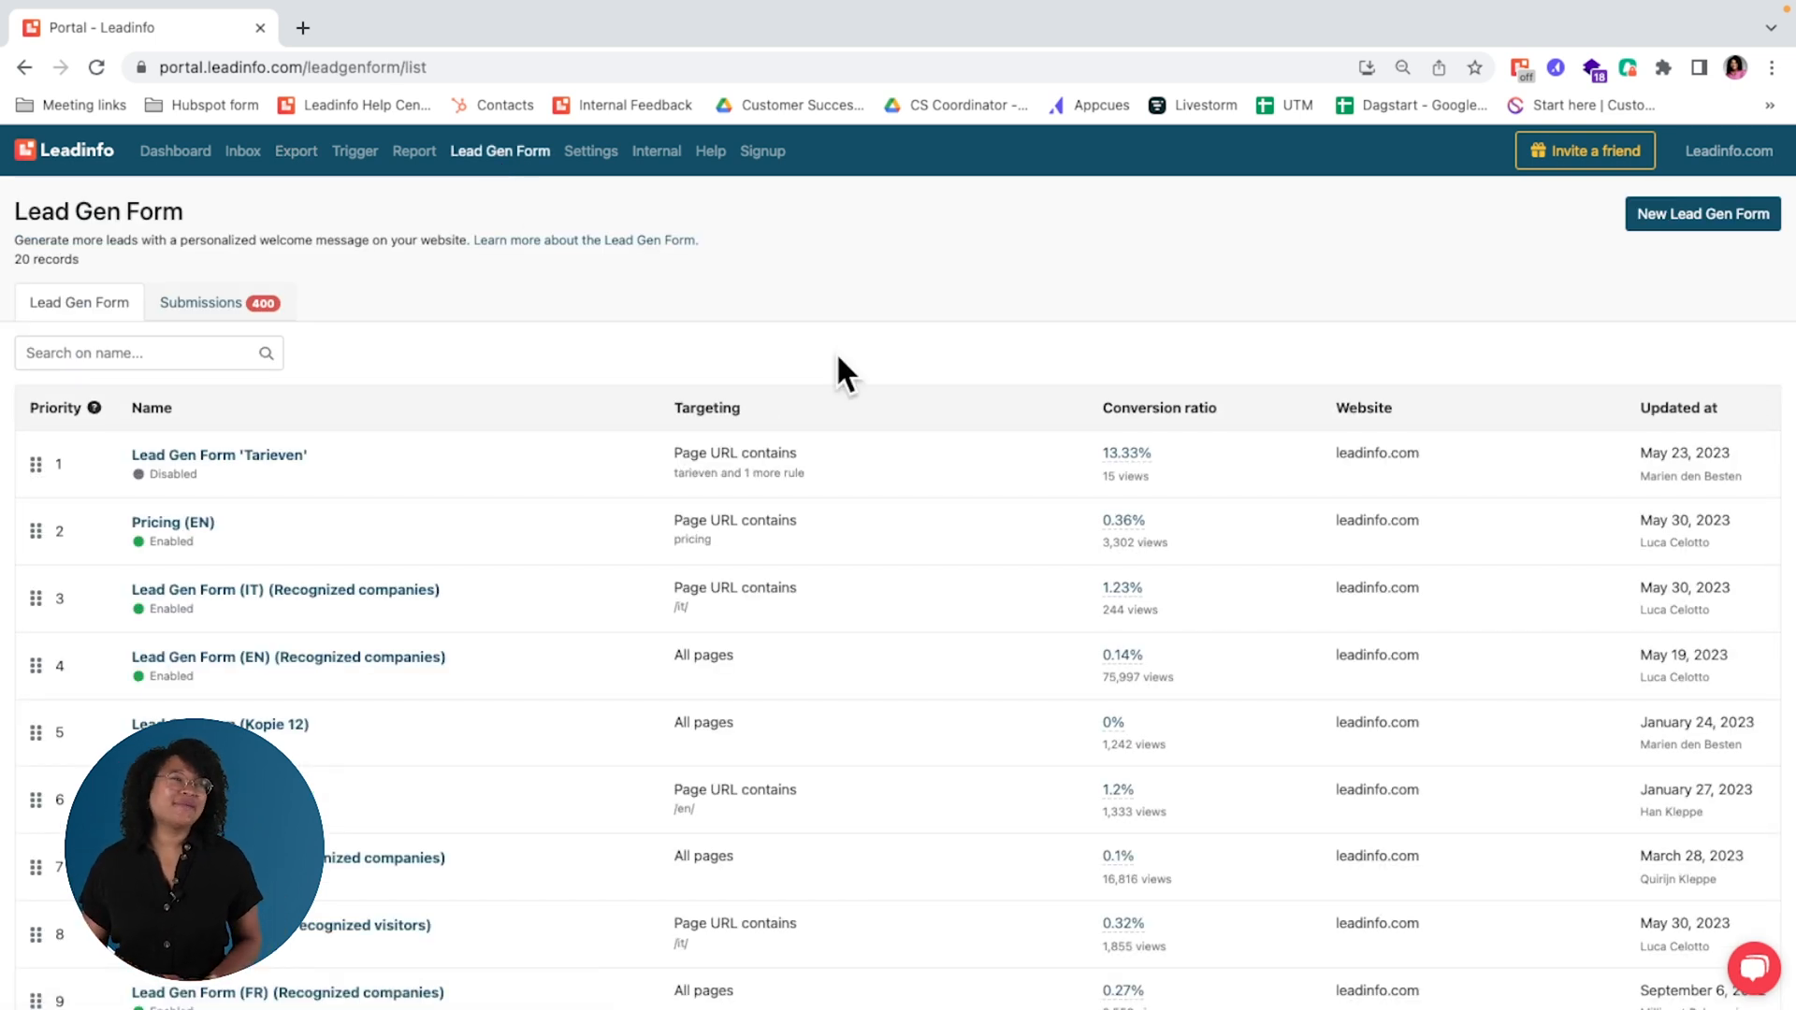
left_click(1670, 213)
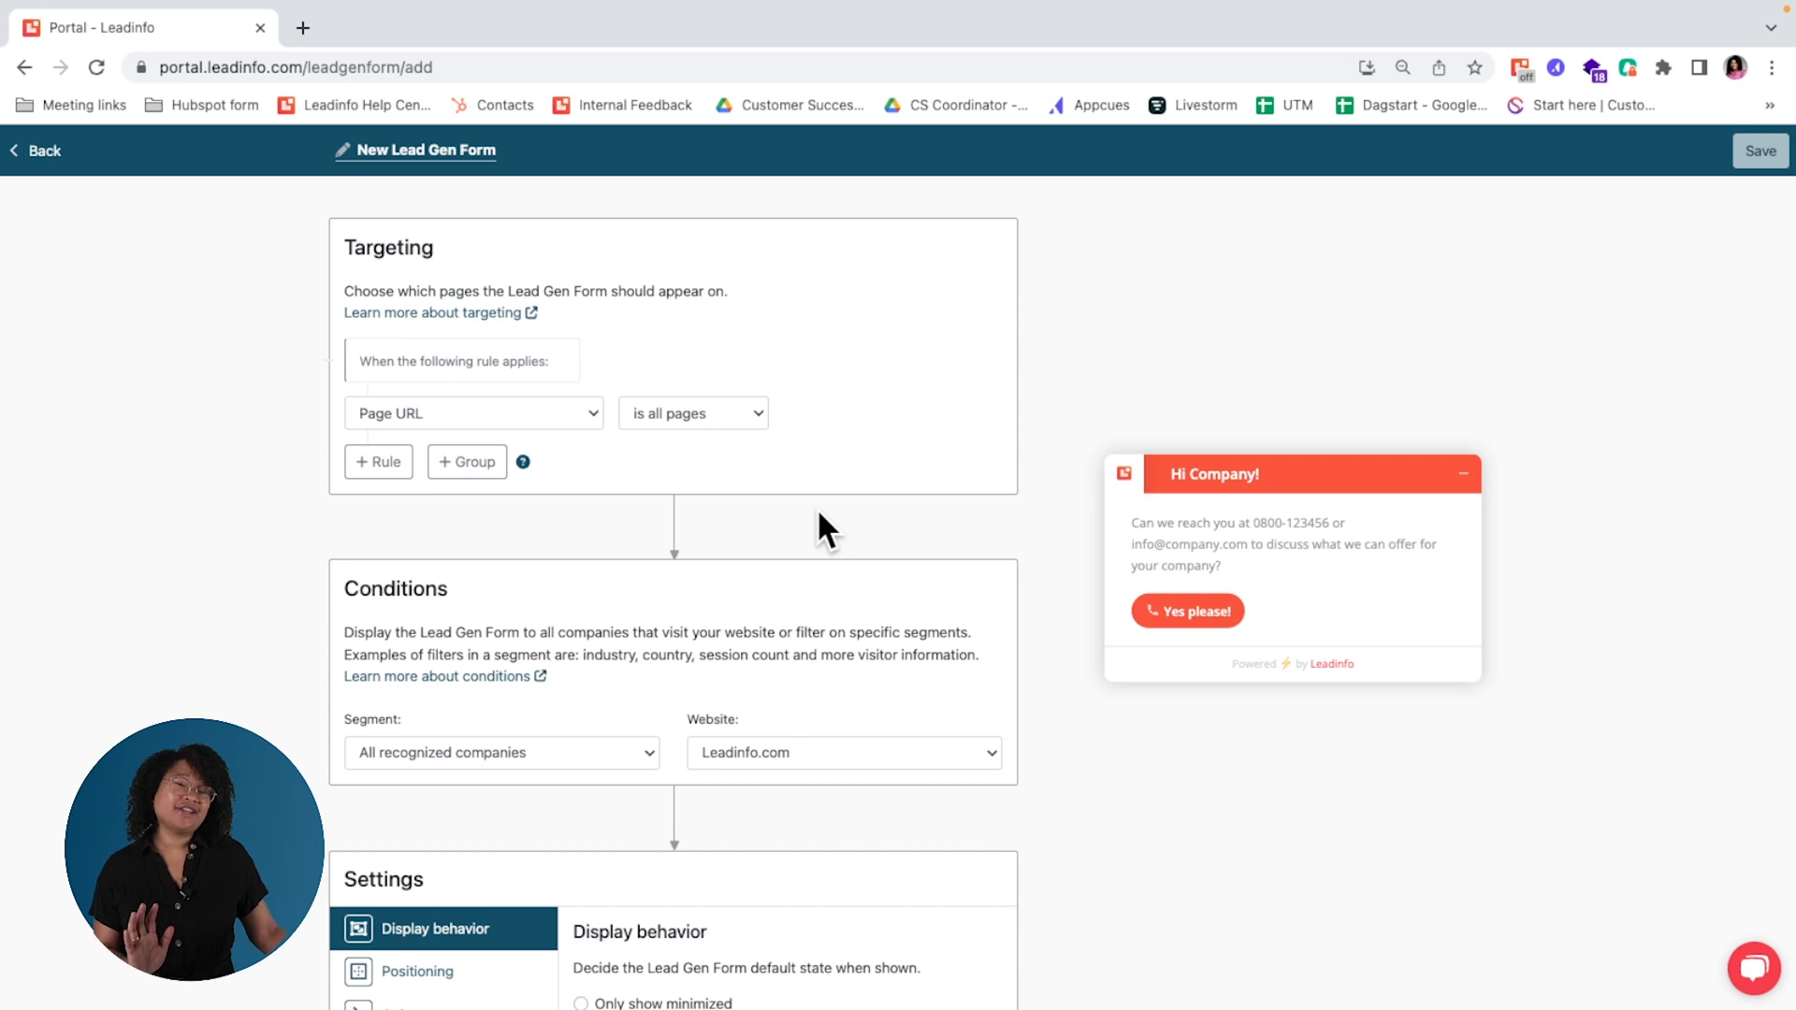
scroll(820, 514, "down", 1)
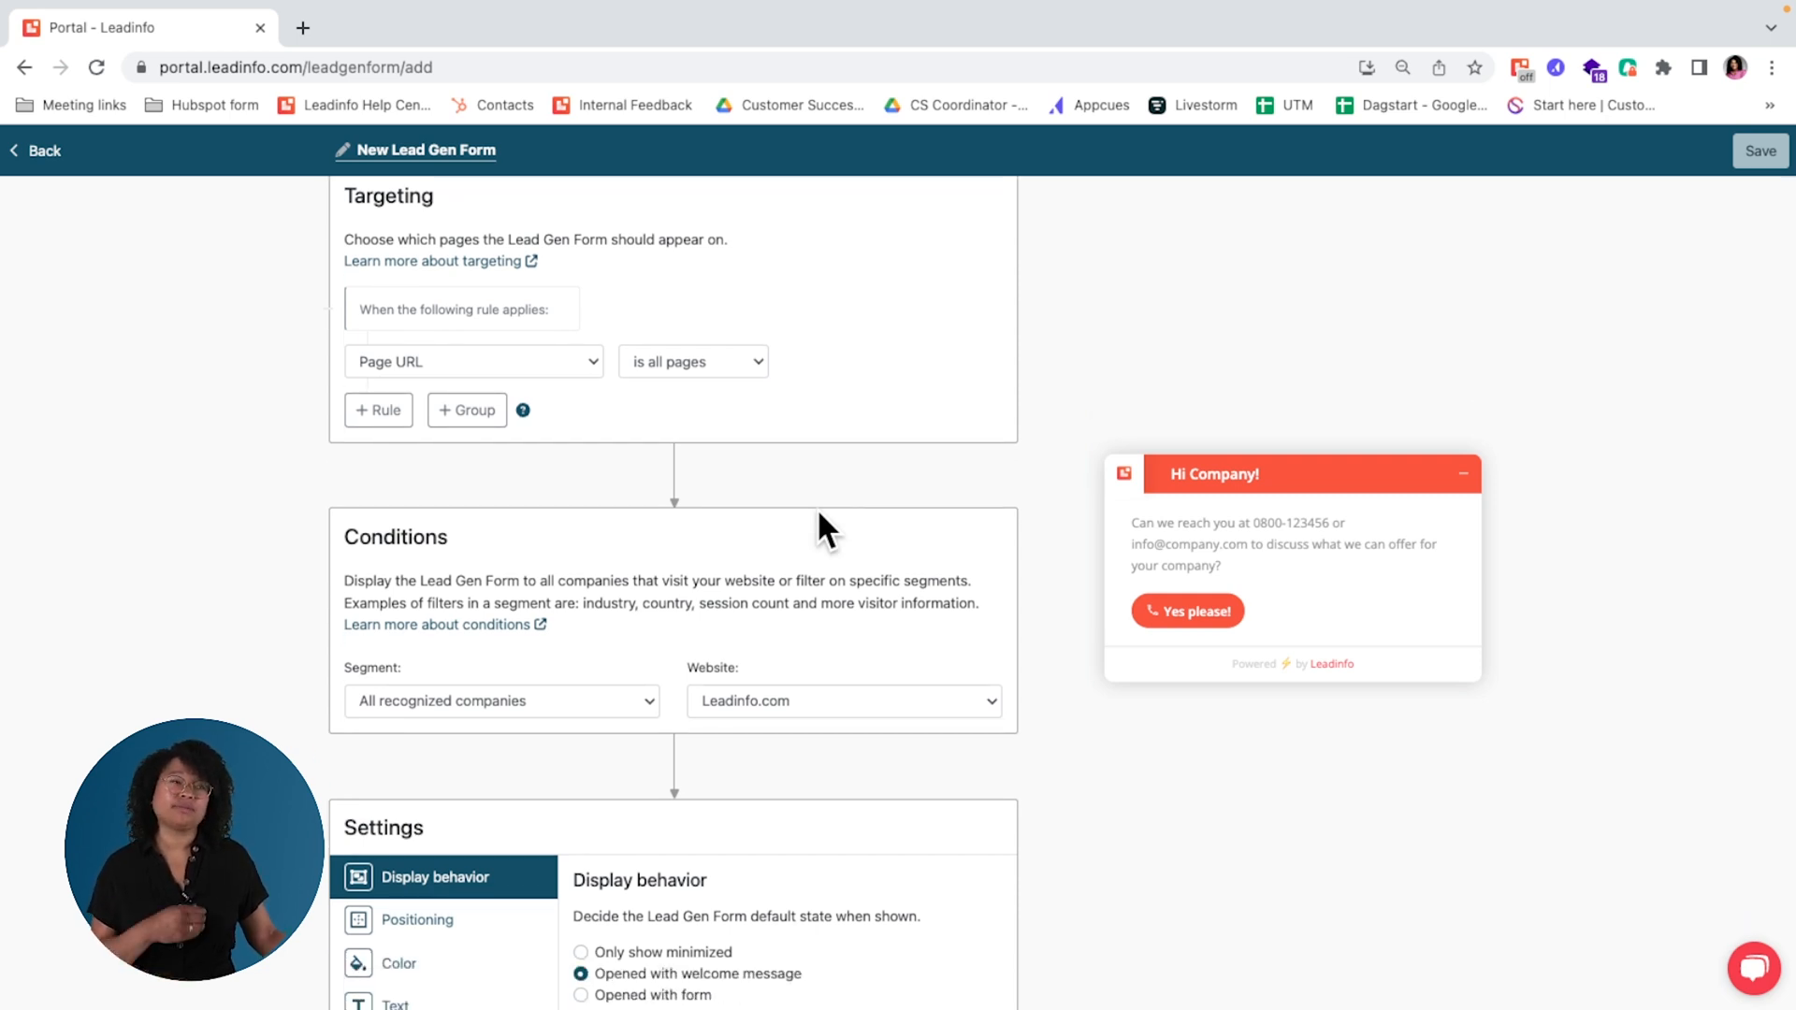
left_click(720, 365)
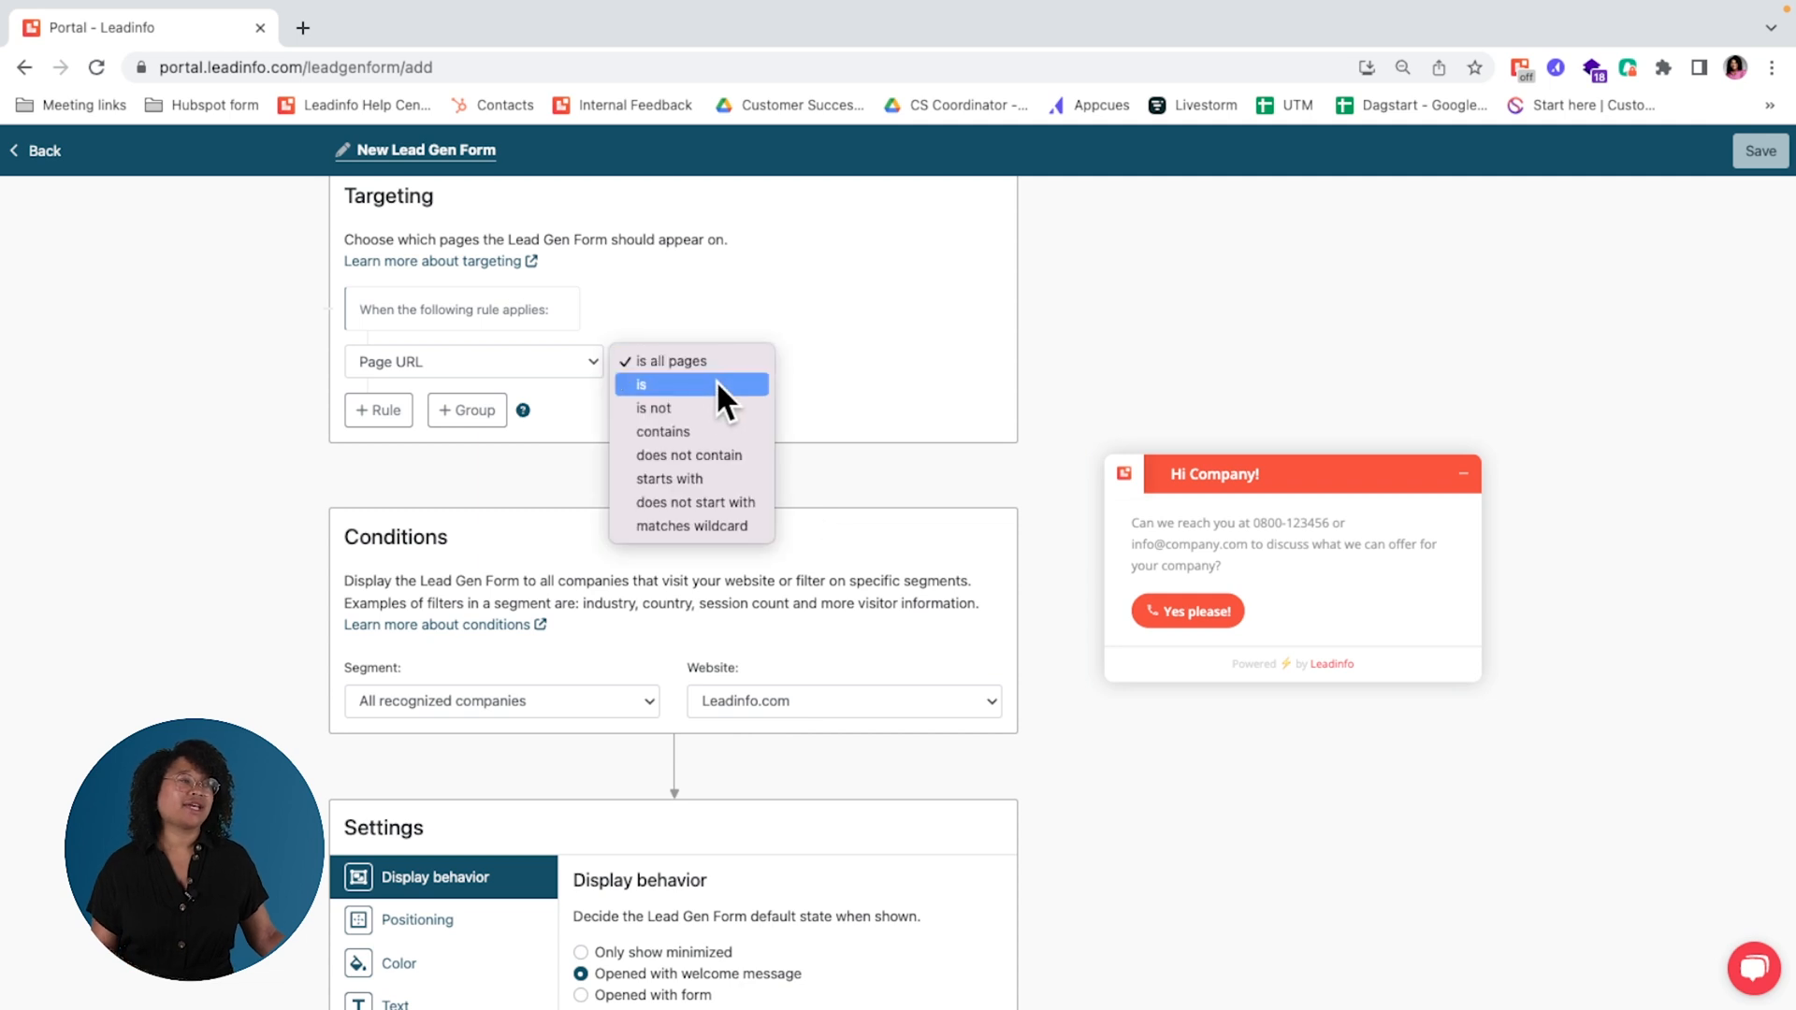
left_click(720, 428)
left_click(864, 356)
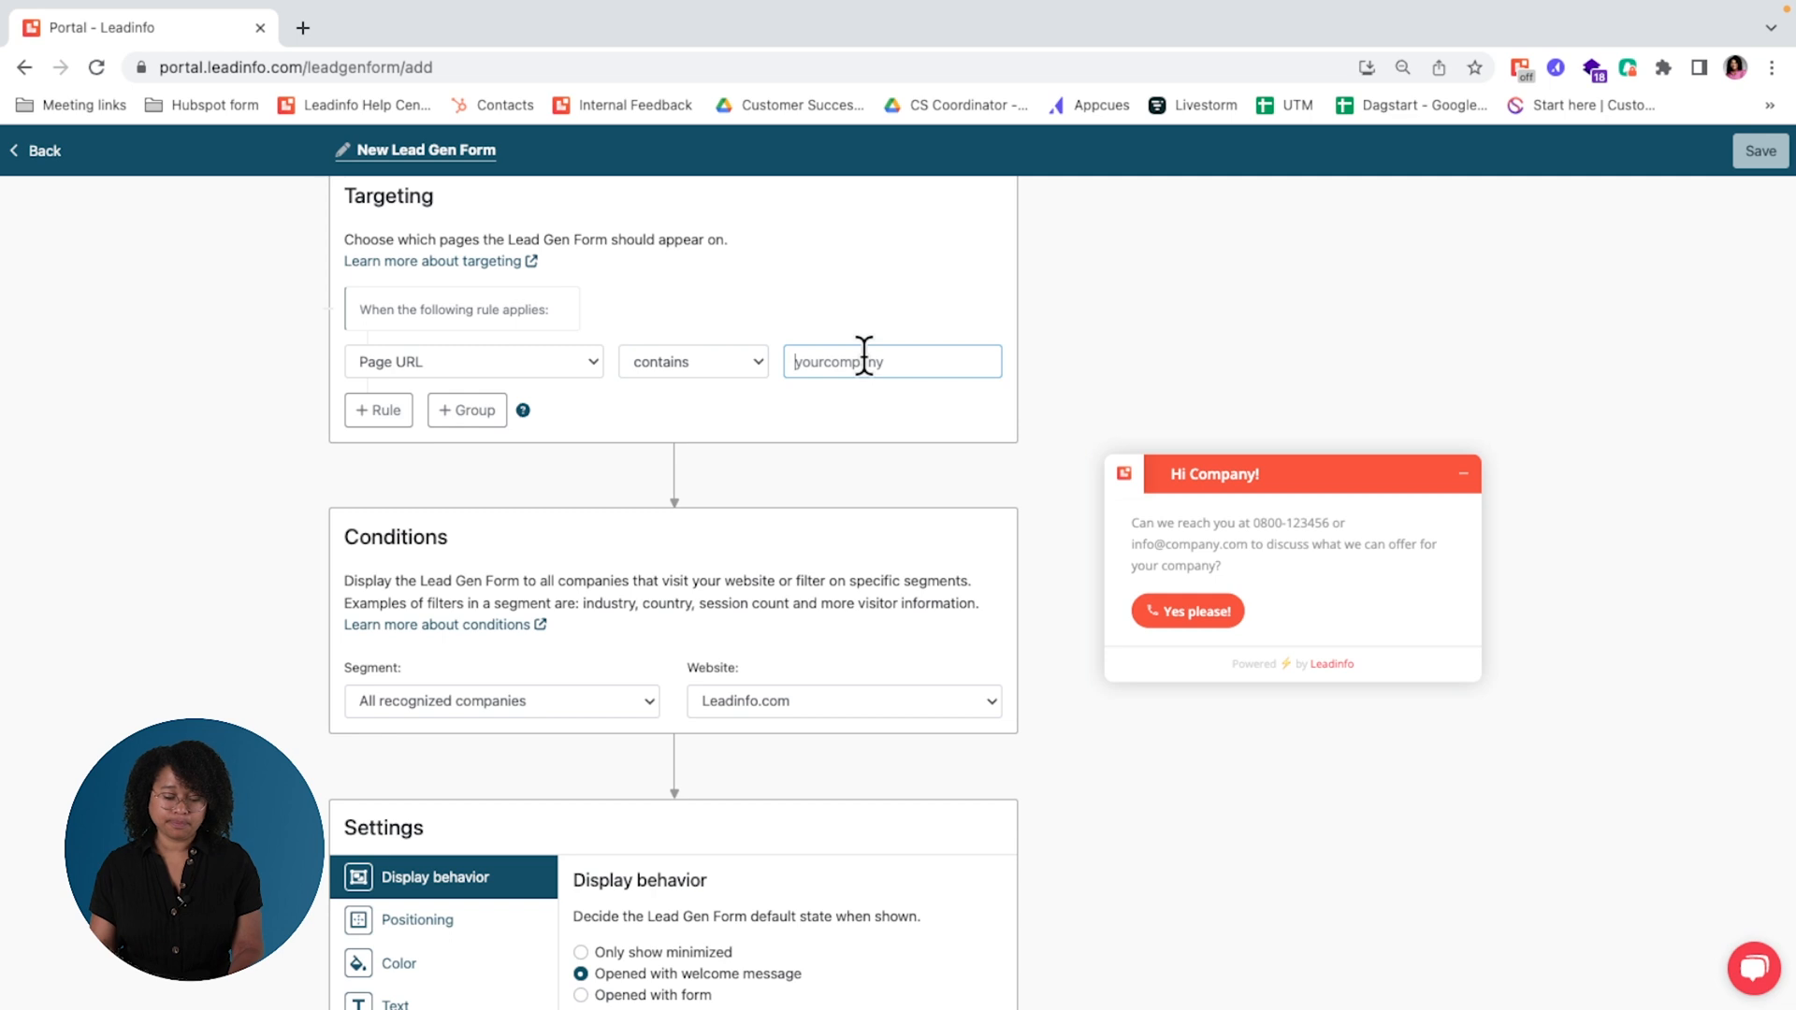
type("pricing")
left_click(902, 507)
Step: Set the form's call to action to submit an e-mail address and choose not to show the company's favicon
scroll(898, 510, "down", 2)
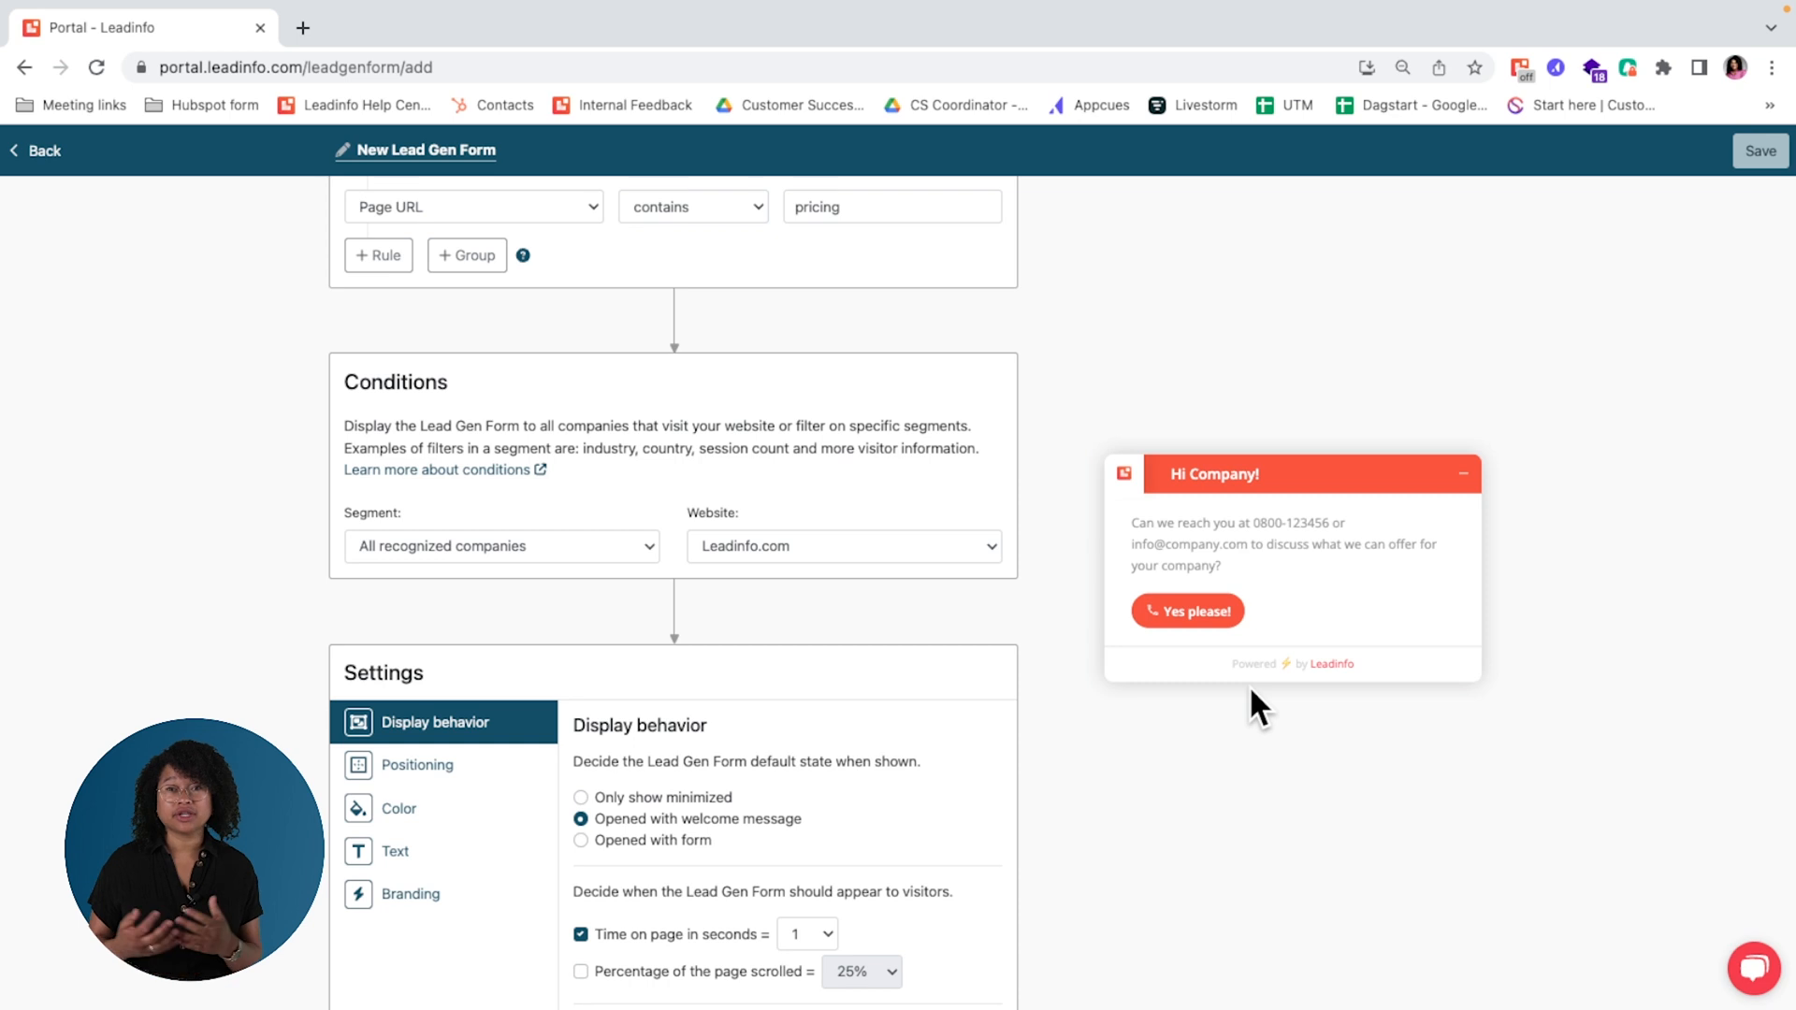
scroll(902, 761, "down", 3)
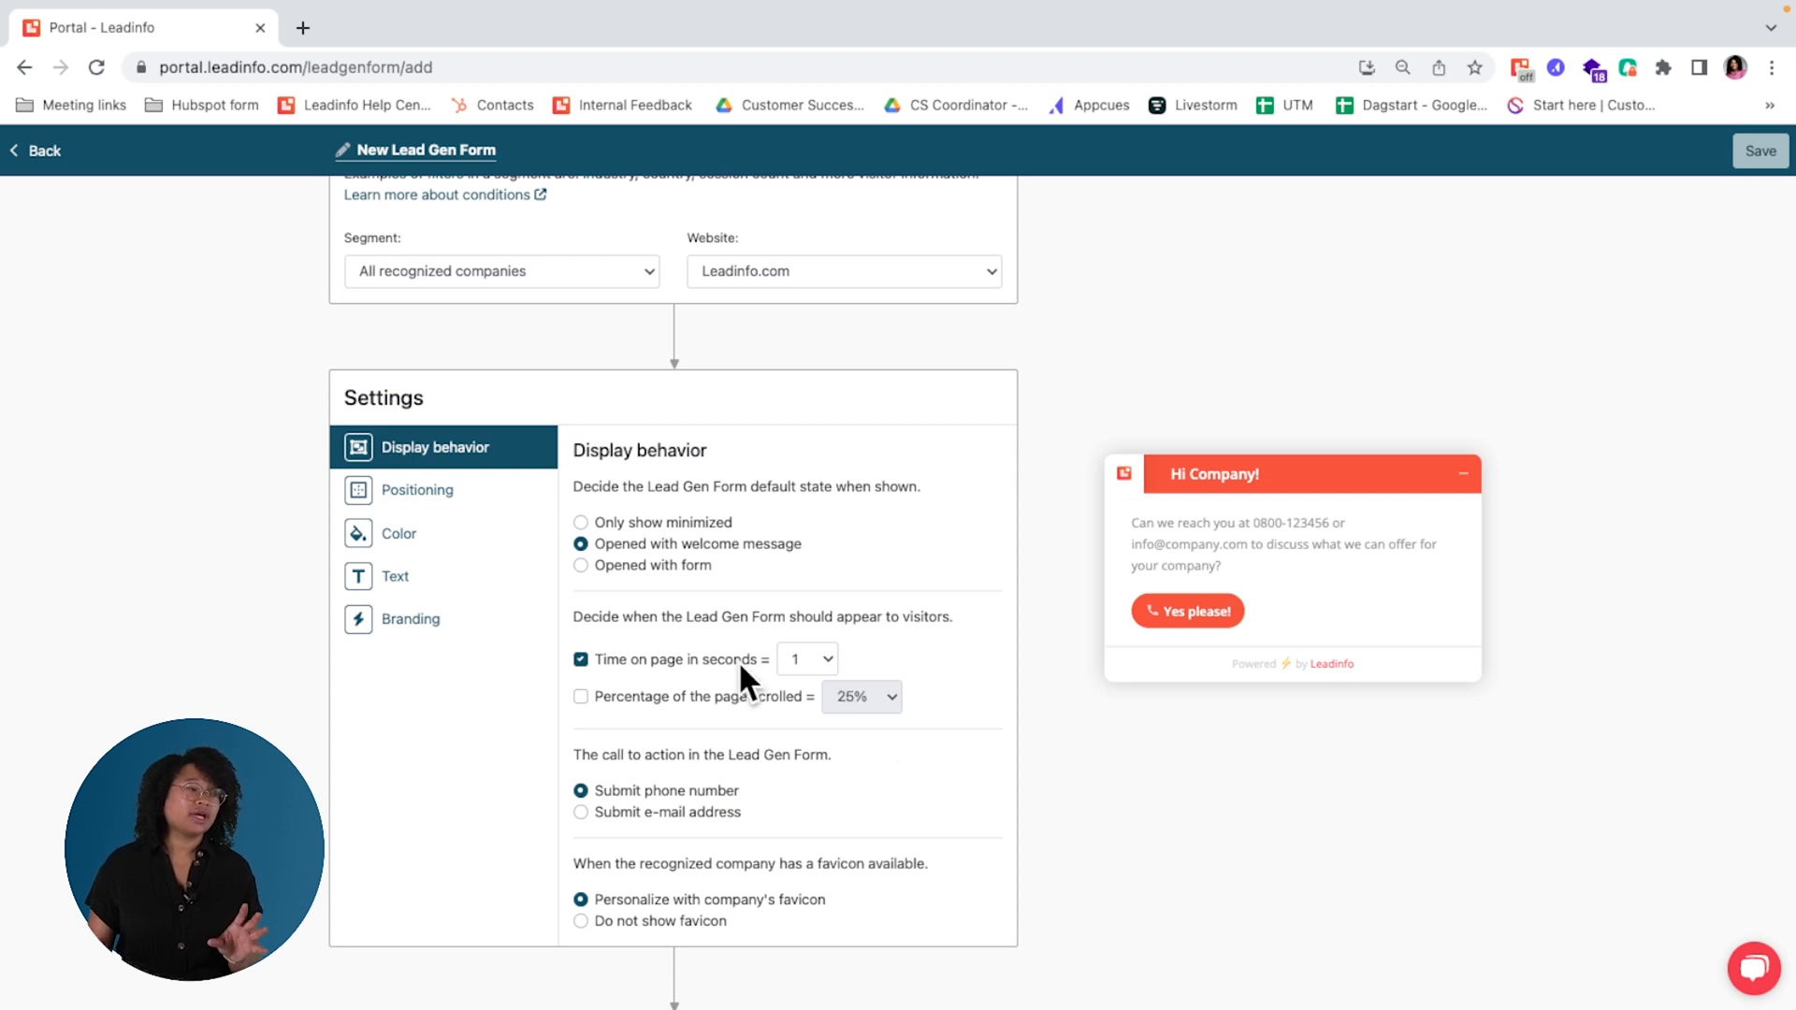
left_click(715, 818)
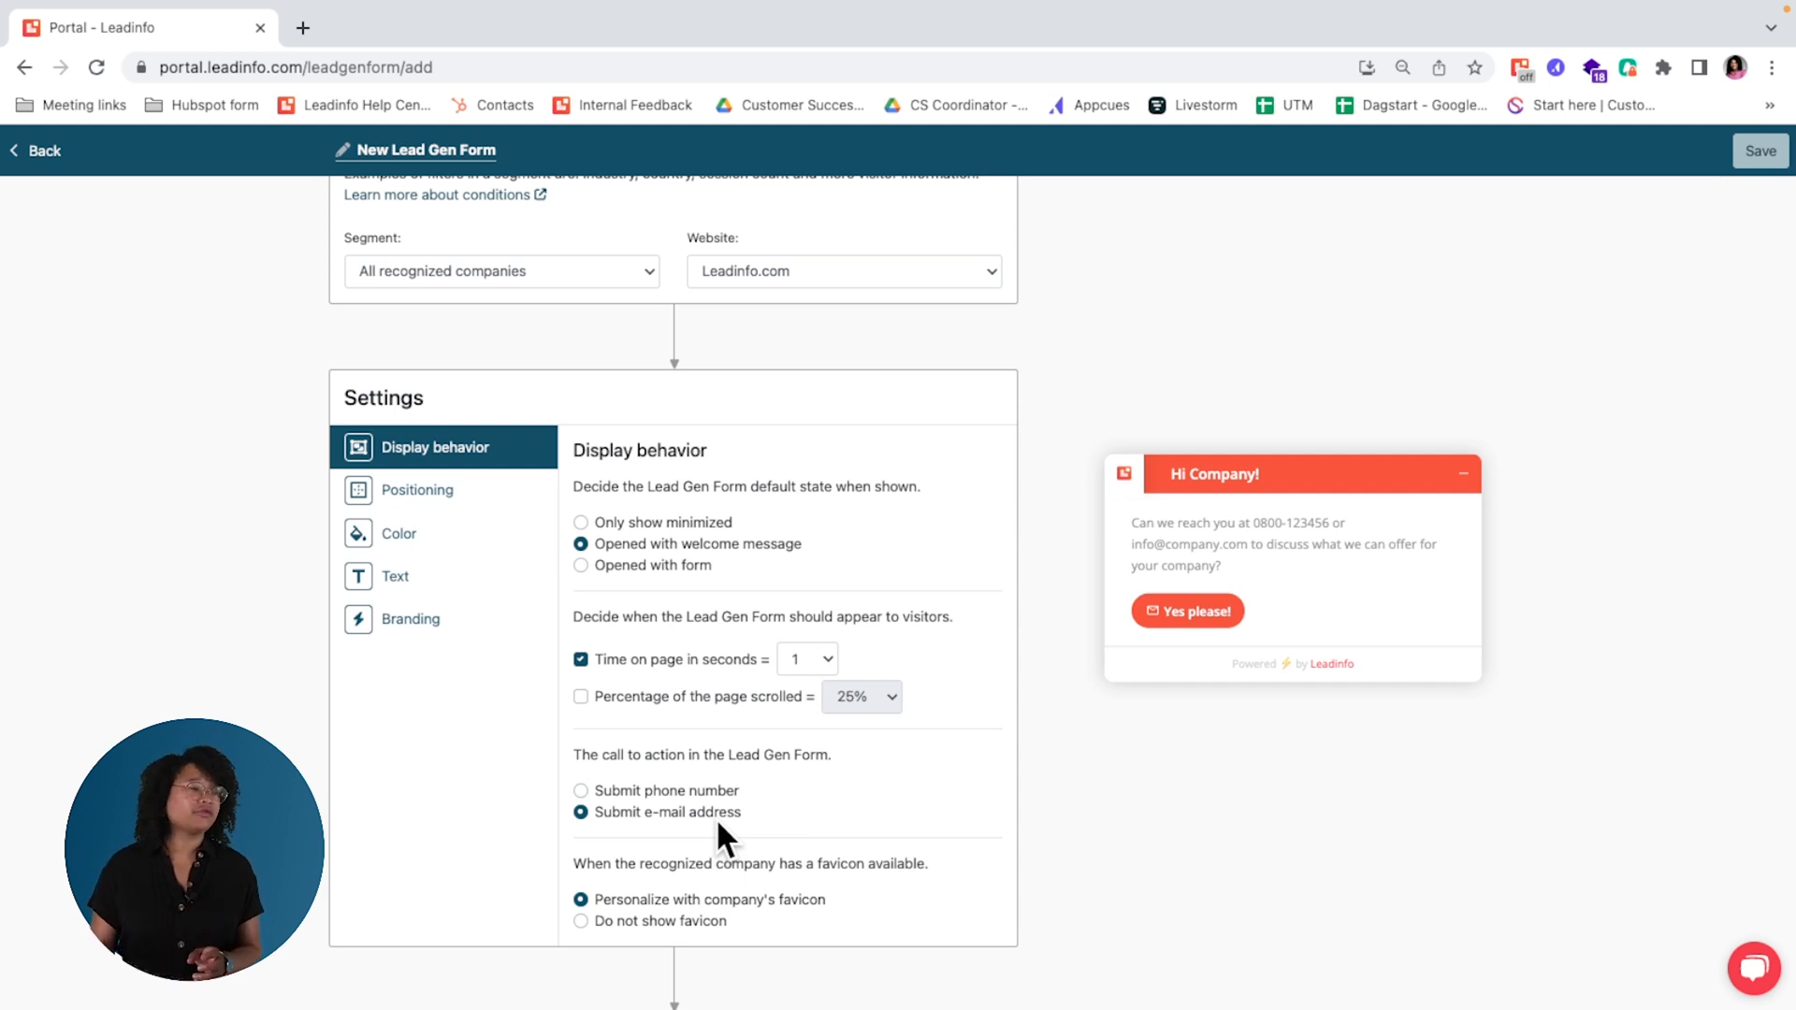
left_click(689, 918)
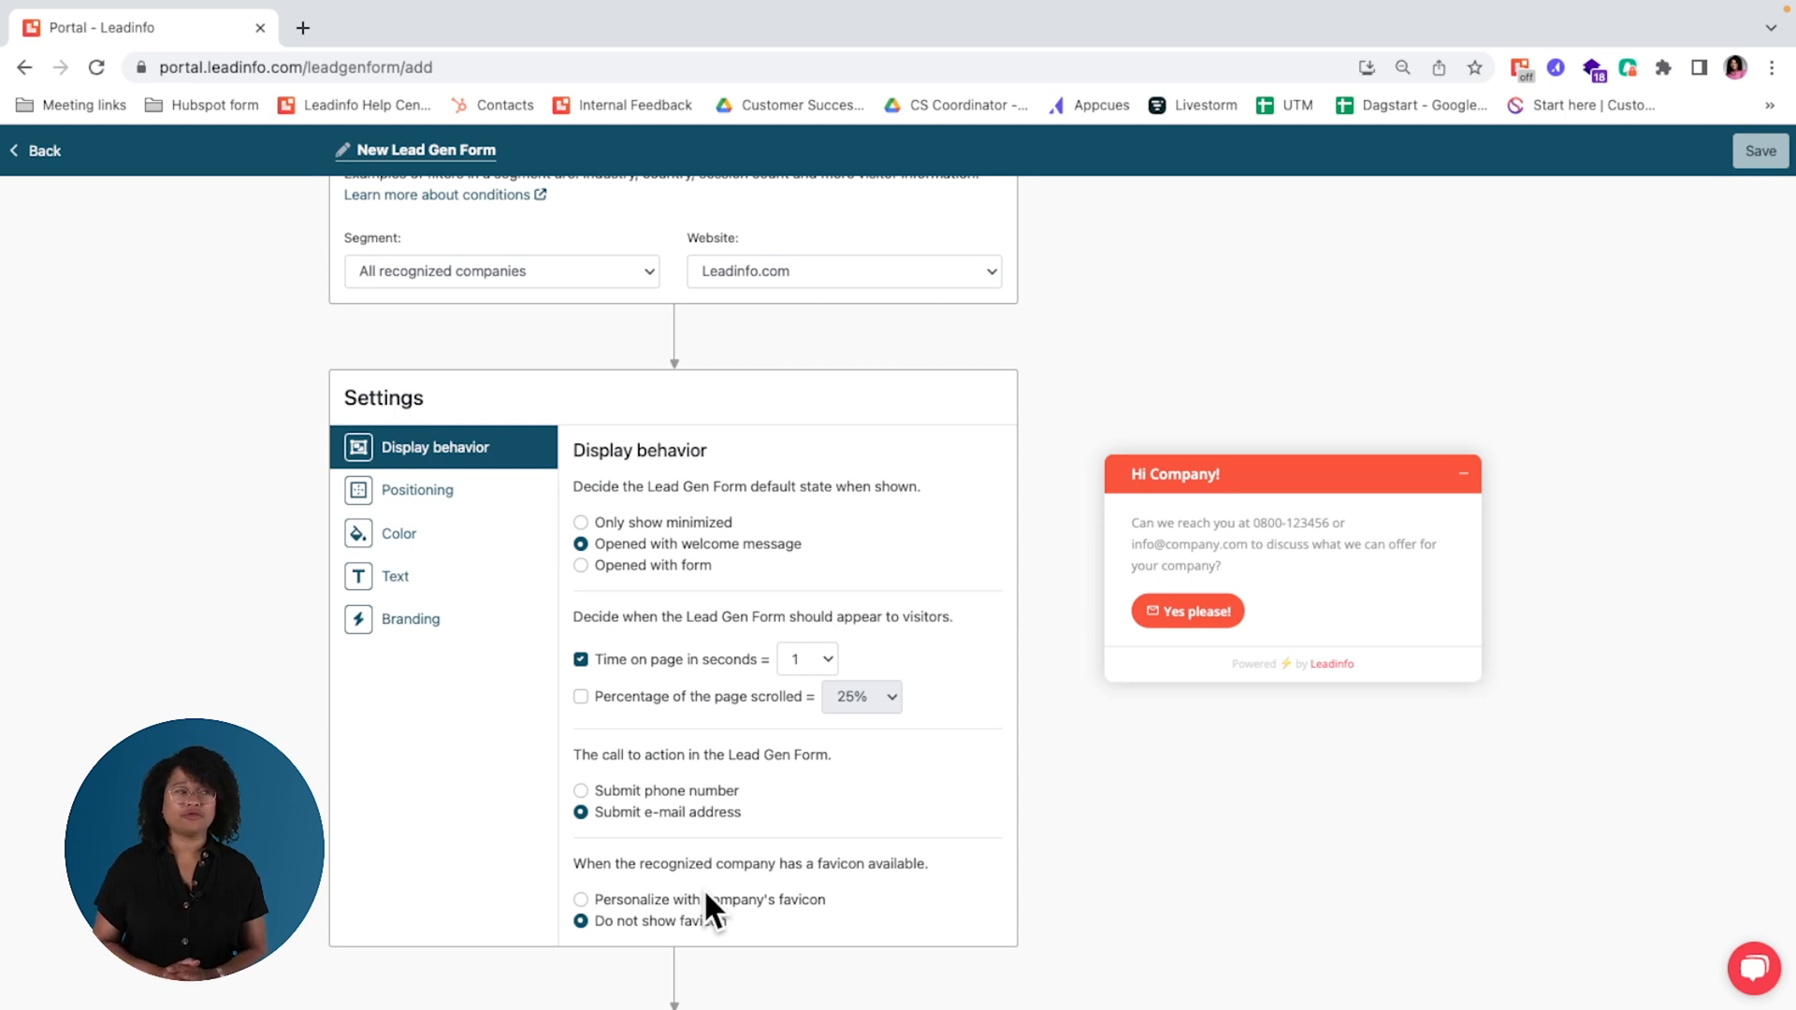
Step: Remove the Company parameter from the form's header and the Phone number and E-mail parameters from its body text
left_click(452, 574)
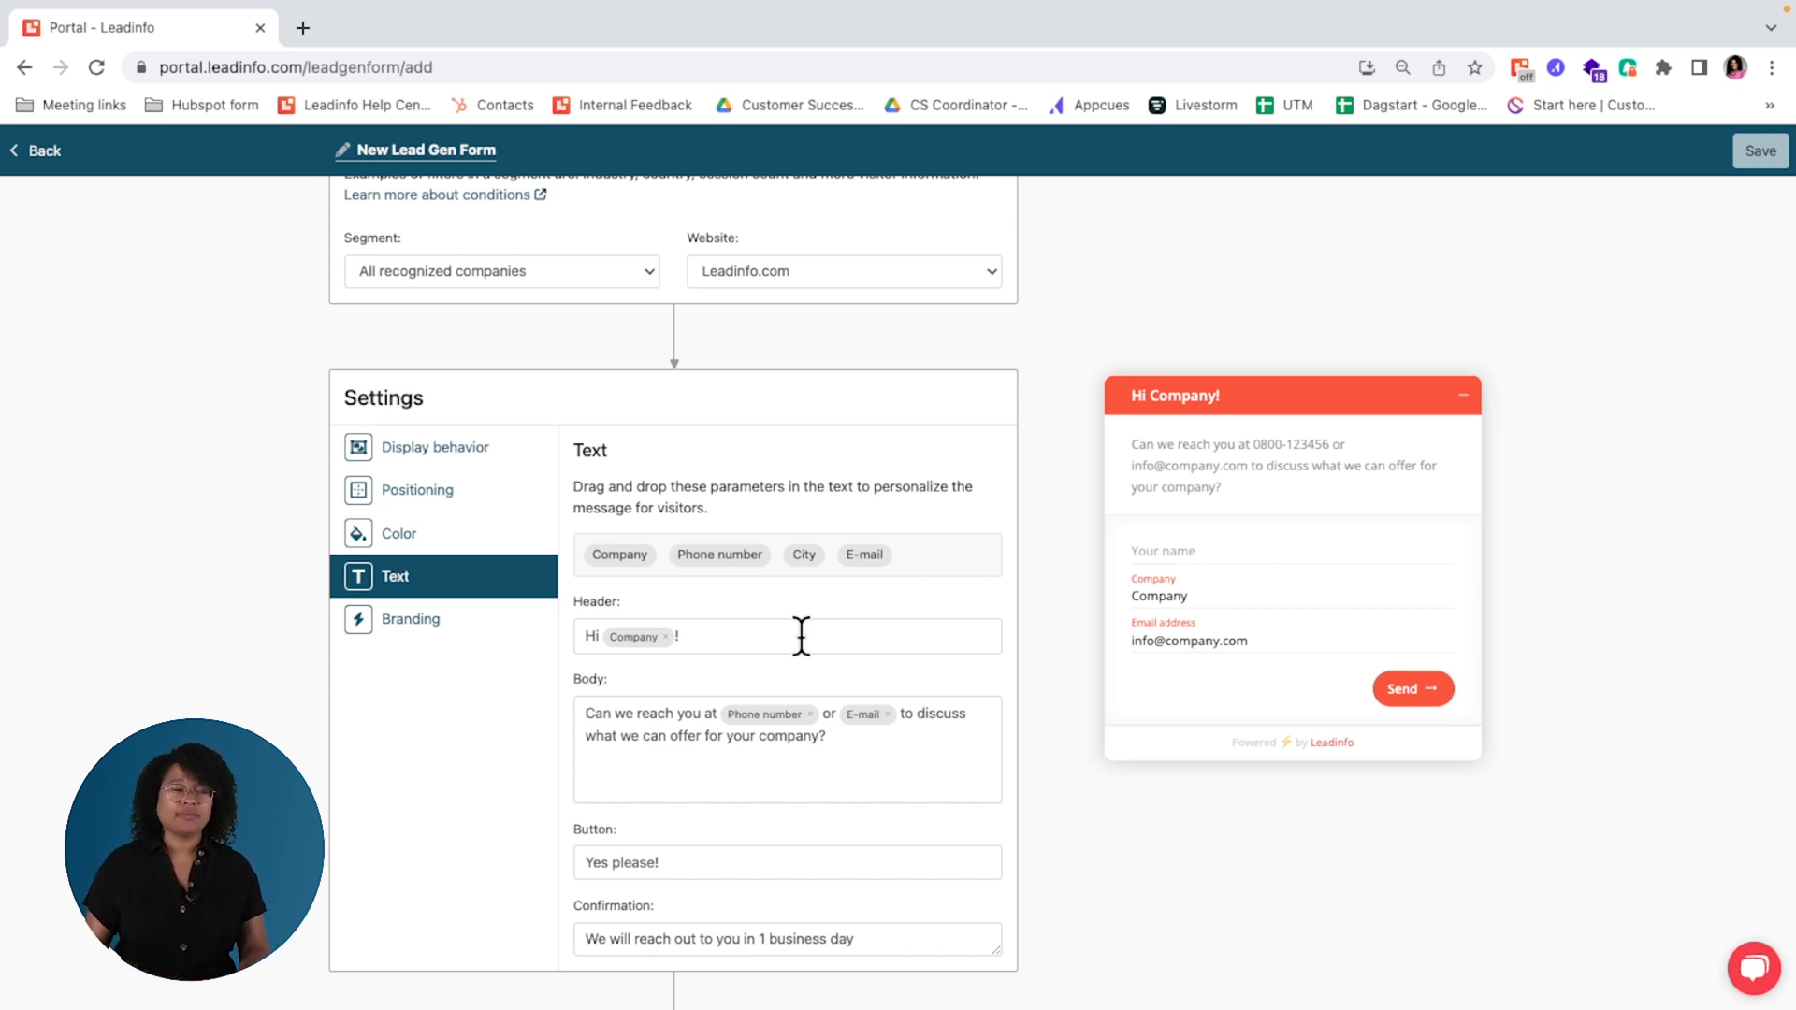
left_click(665, 637)
left_click(810, 715)
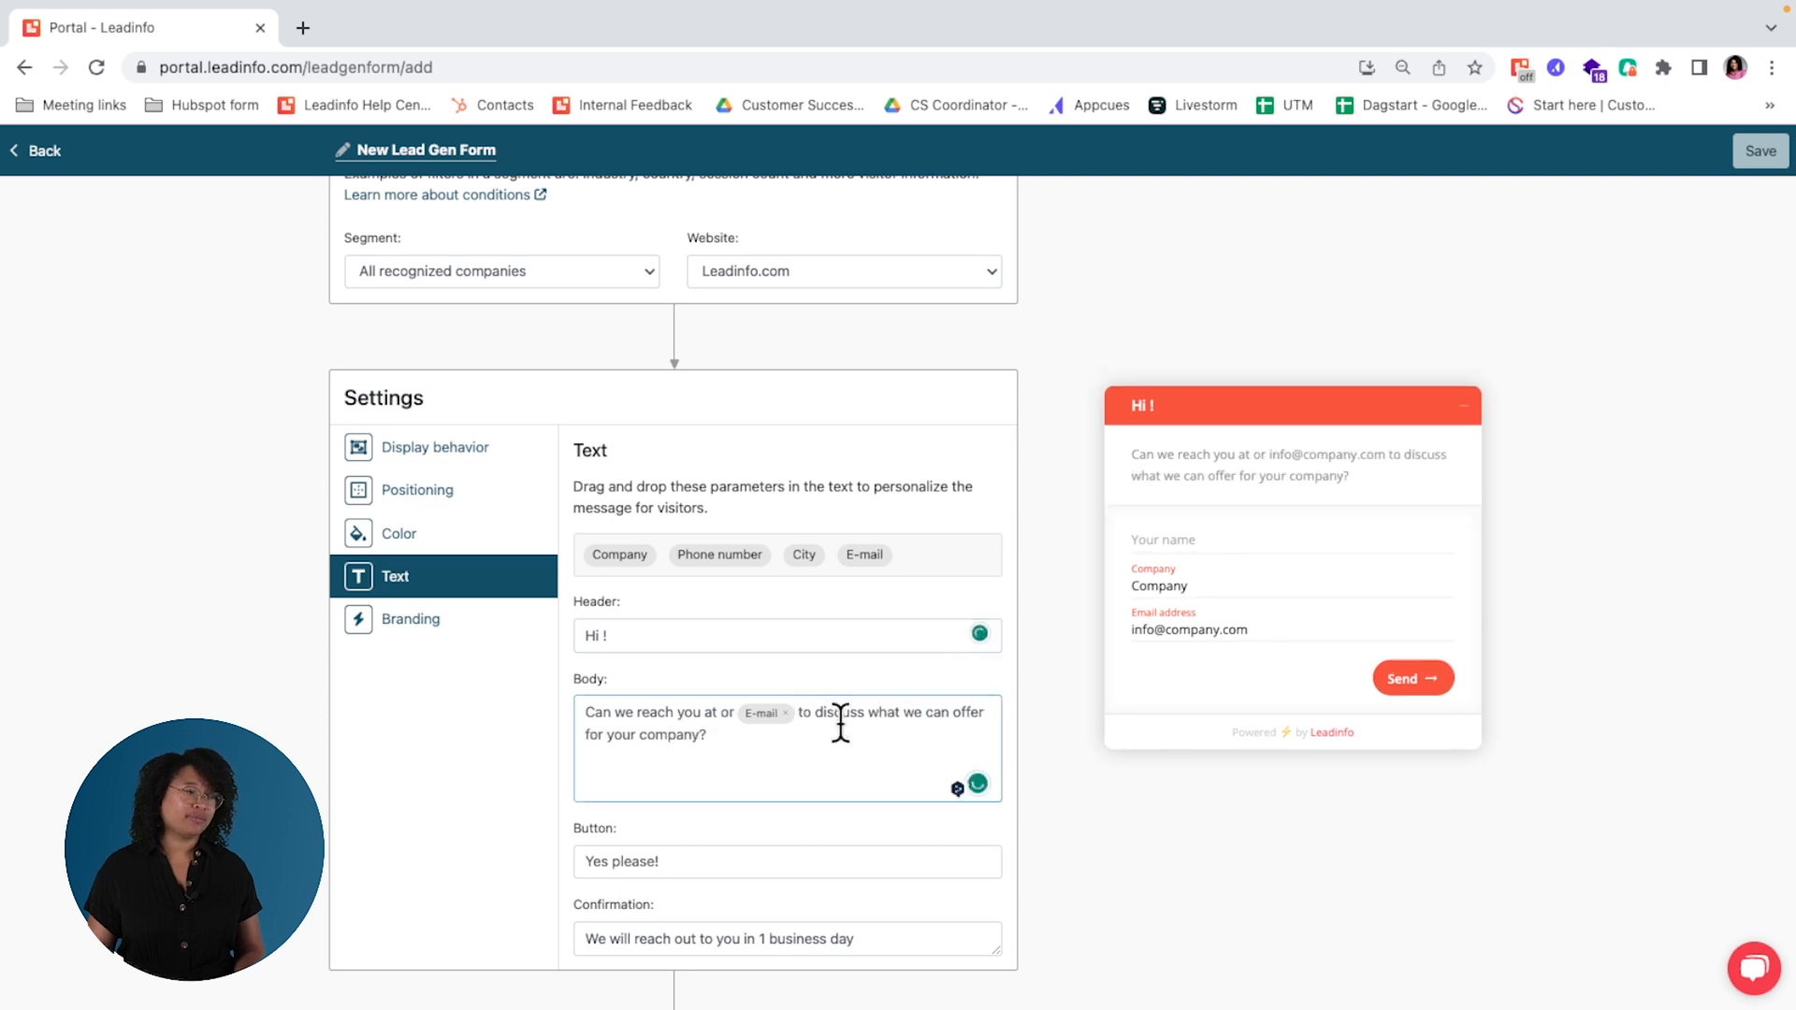
left_click(786, 713)
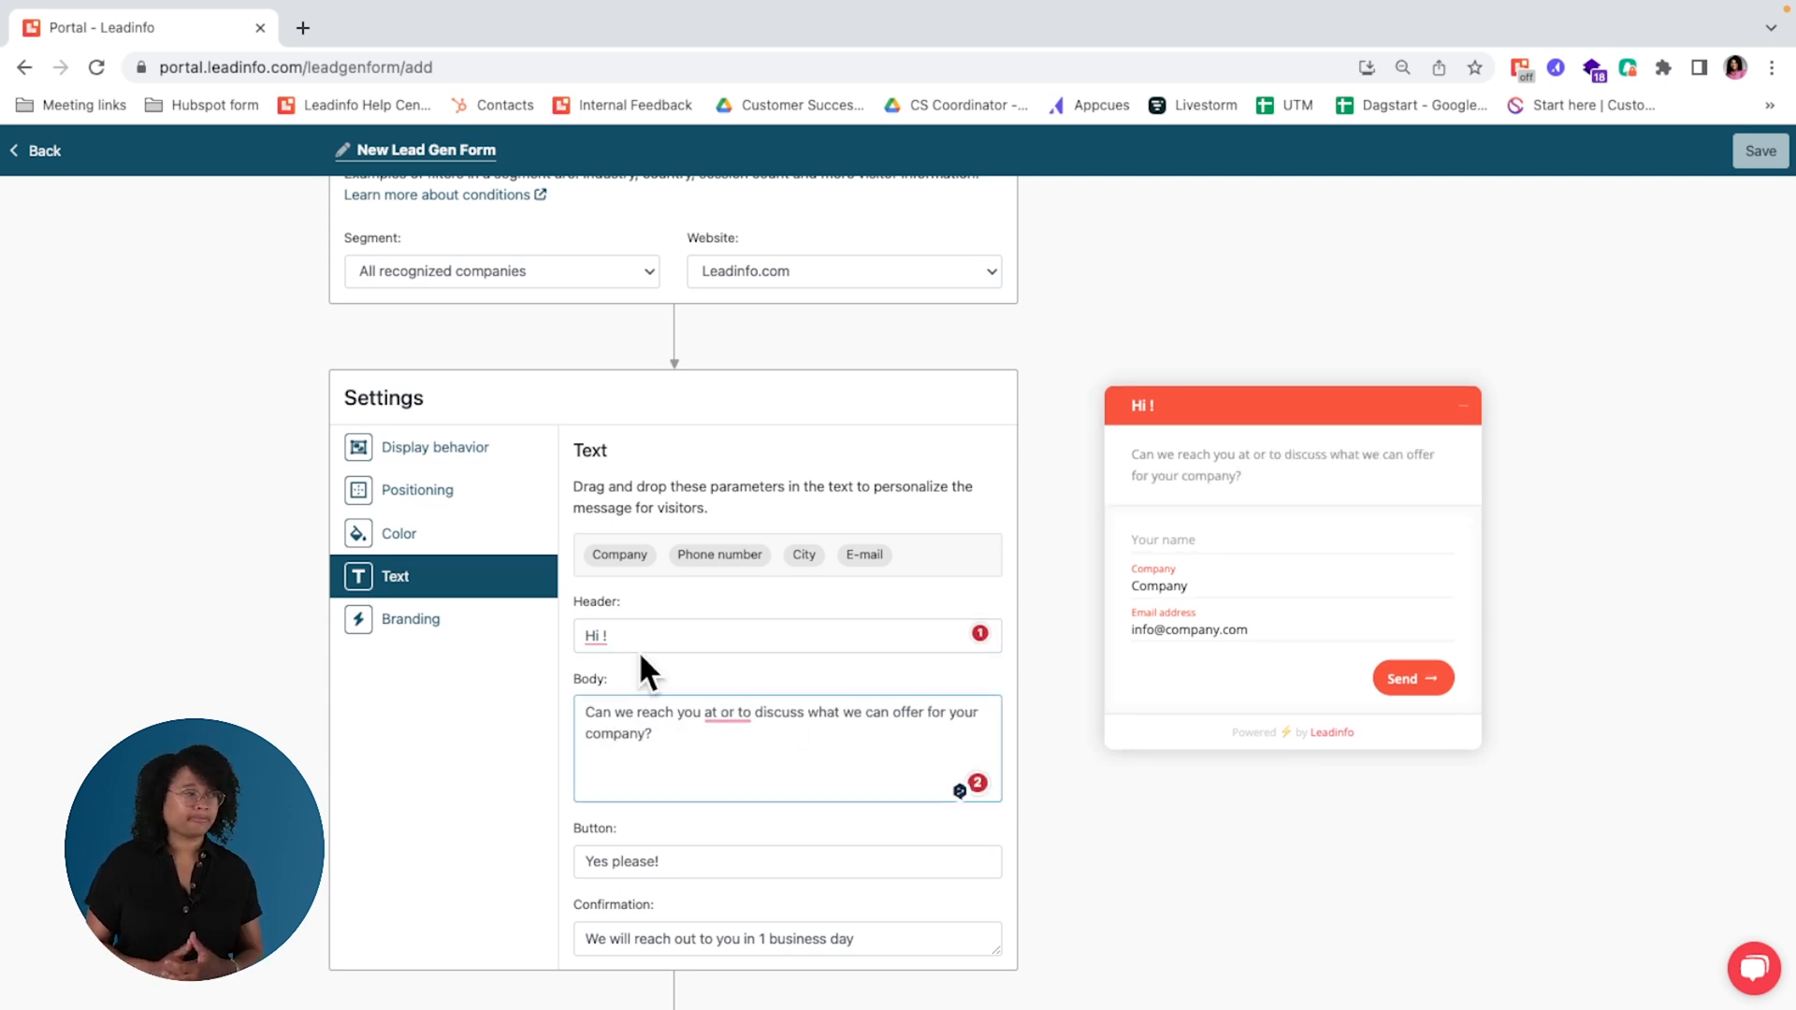
Step: Examine the form's advanced color options, its positioning and float settings, and the available actions
left_click(425, 535)
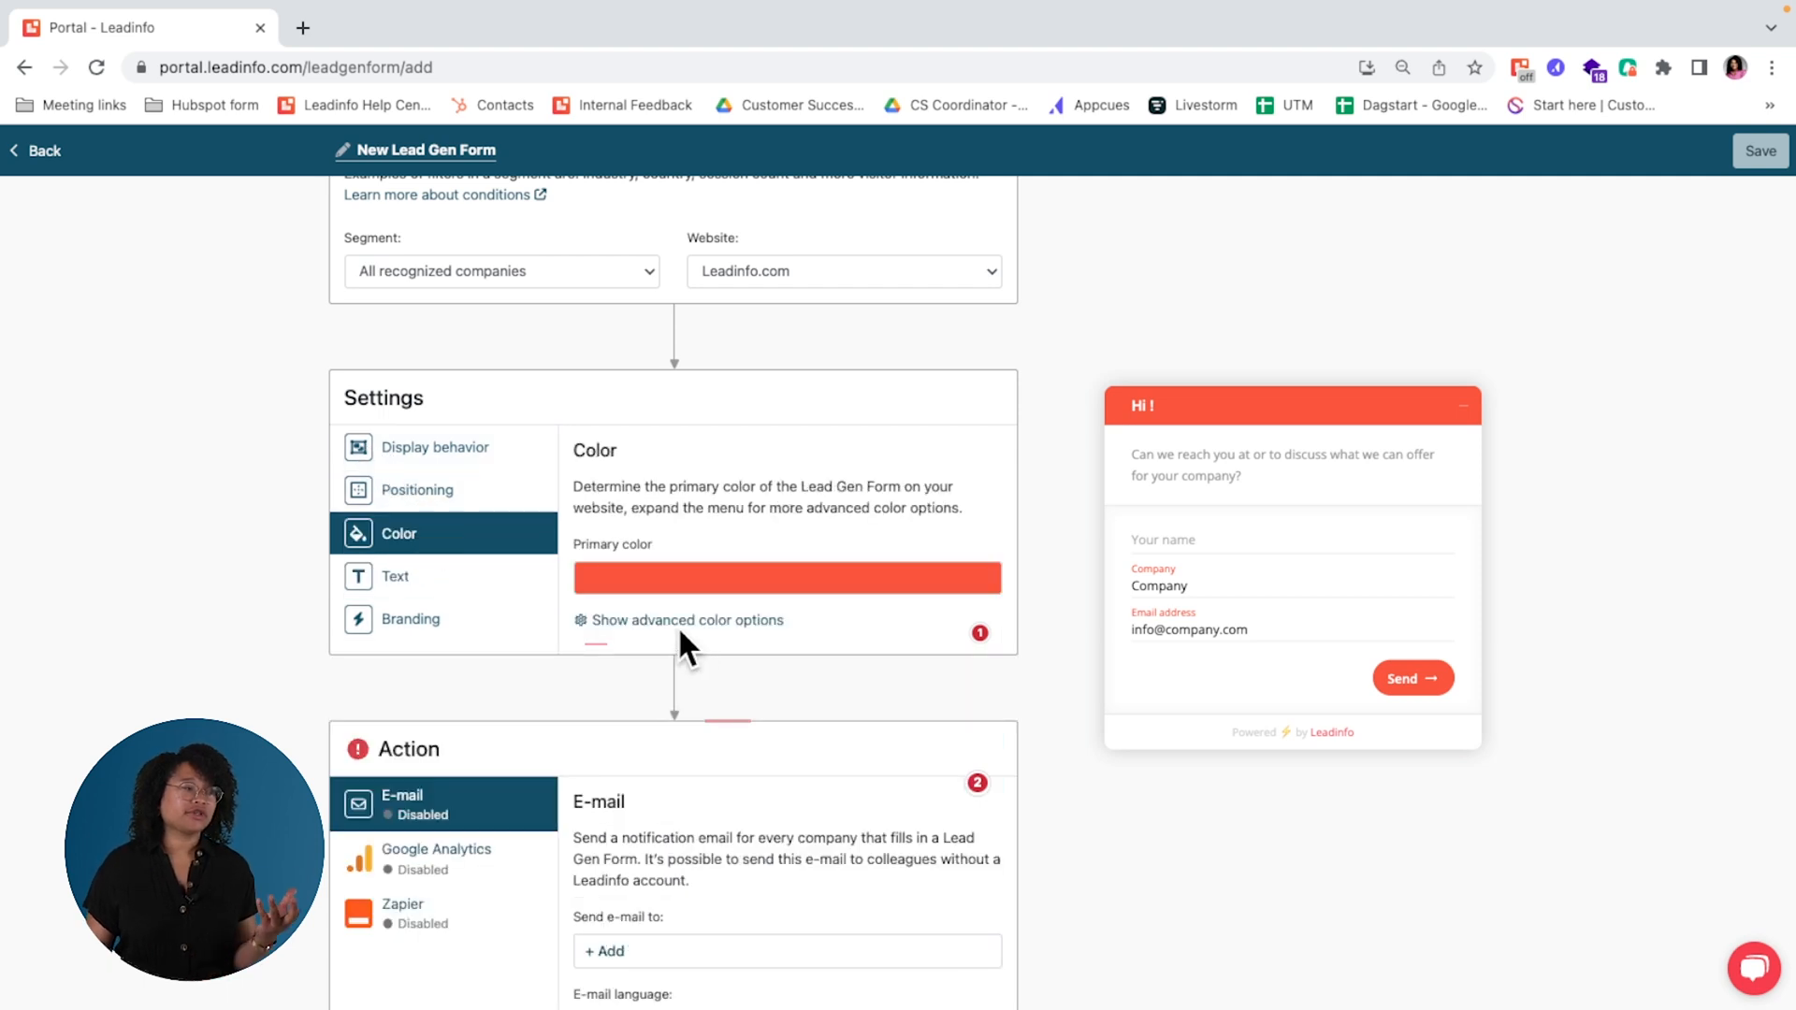
left_click(772, 621)
scroll(877, 753, "down", 2)
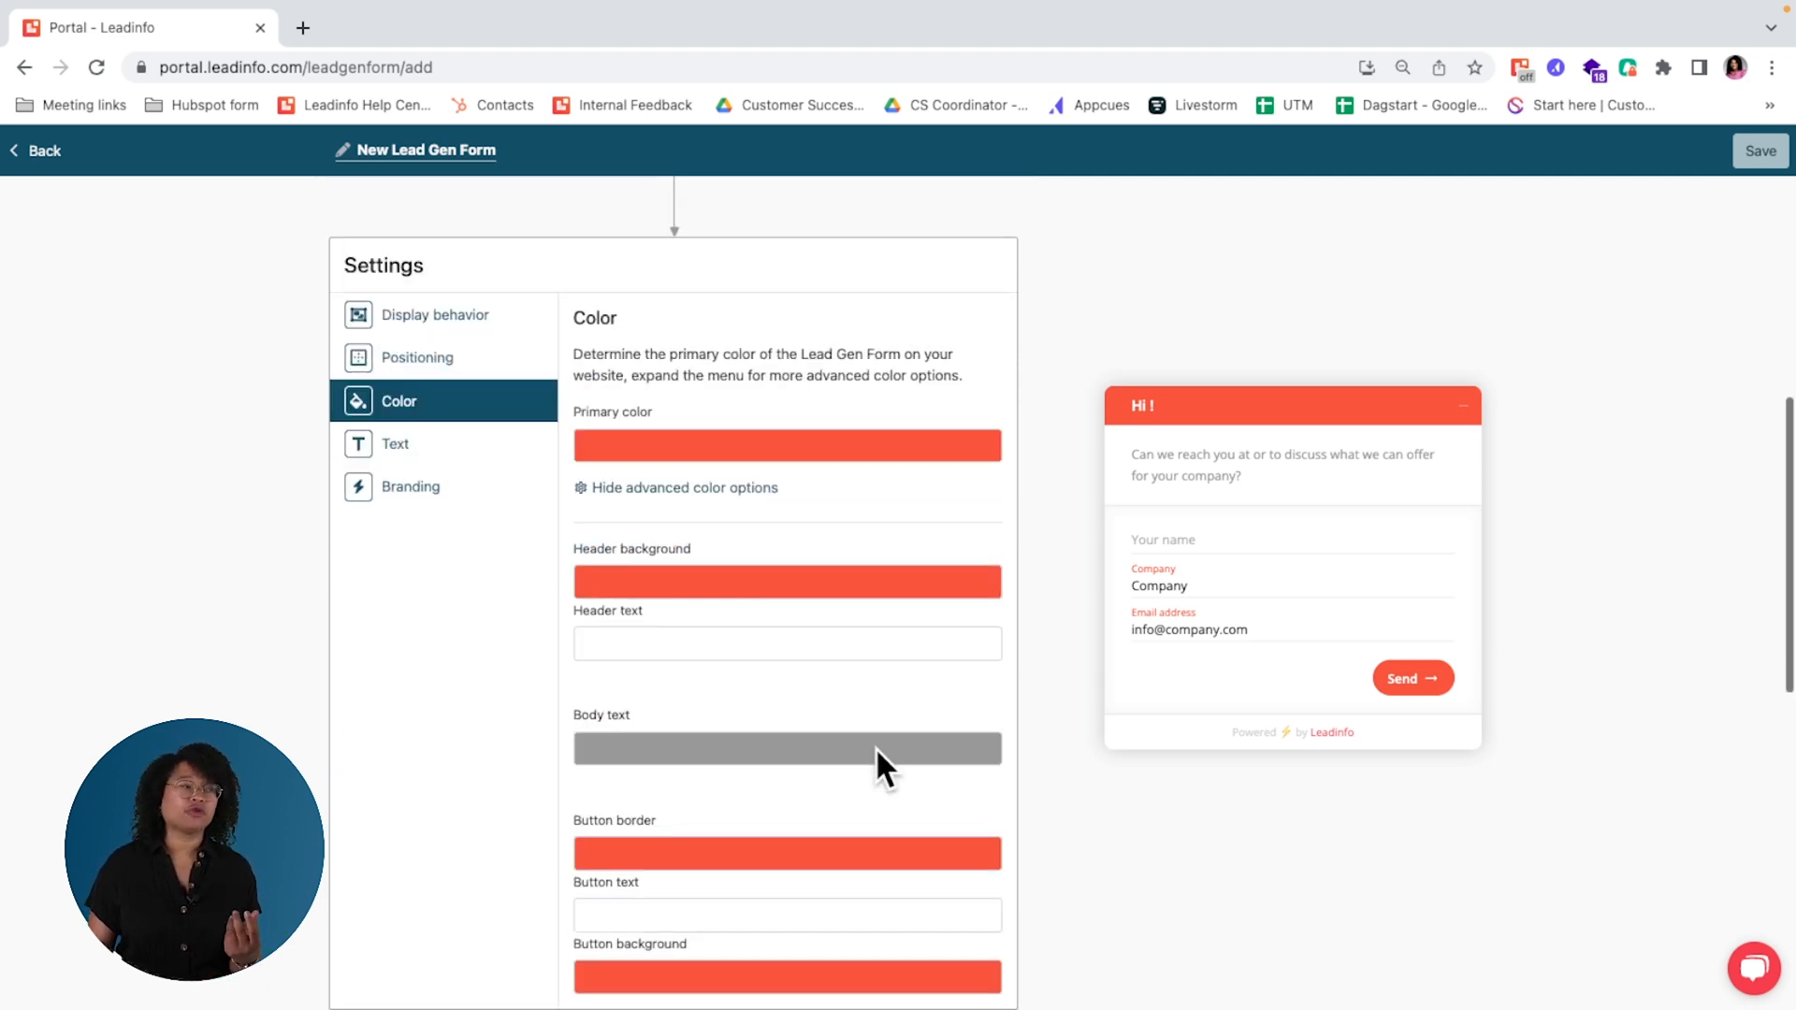
left_click(366, 366)
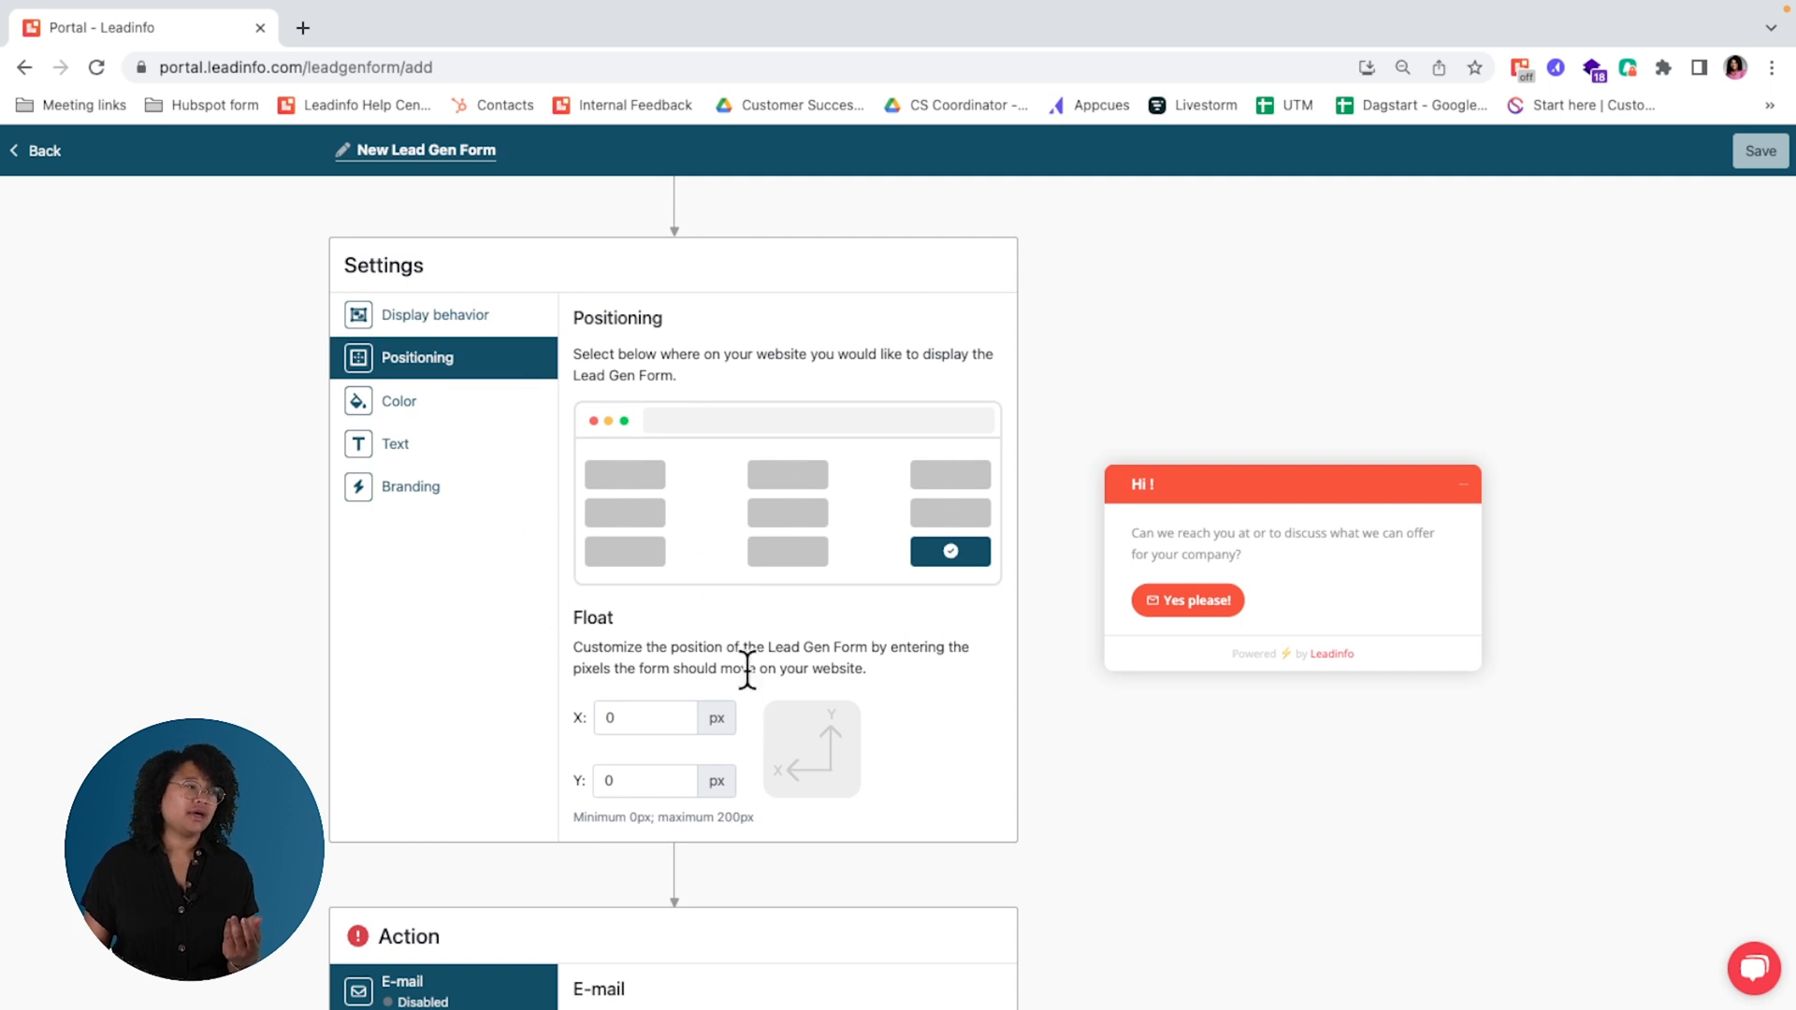
scroll(746, 669, "down", 6)
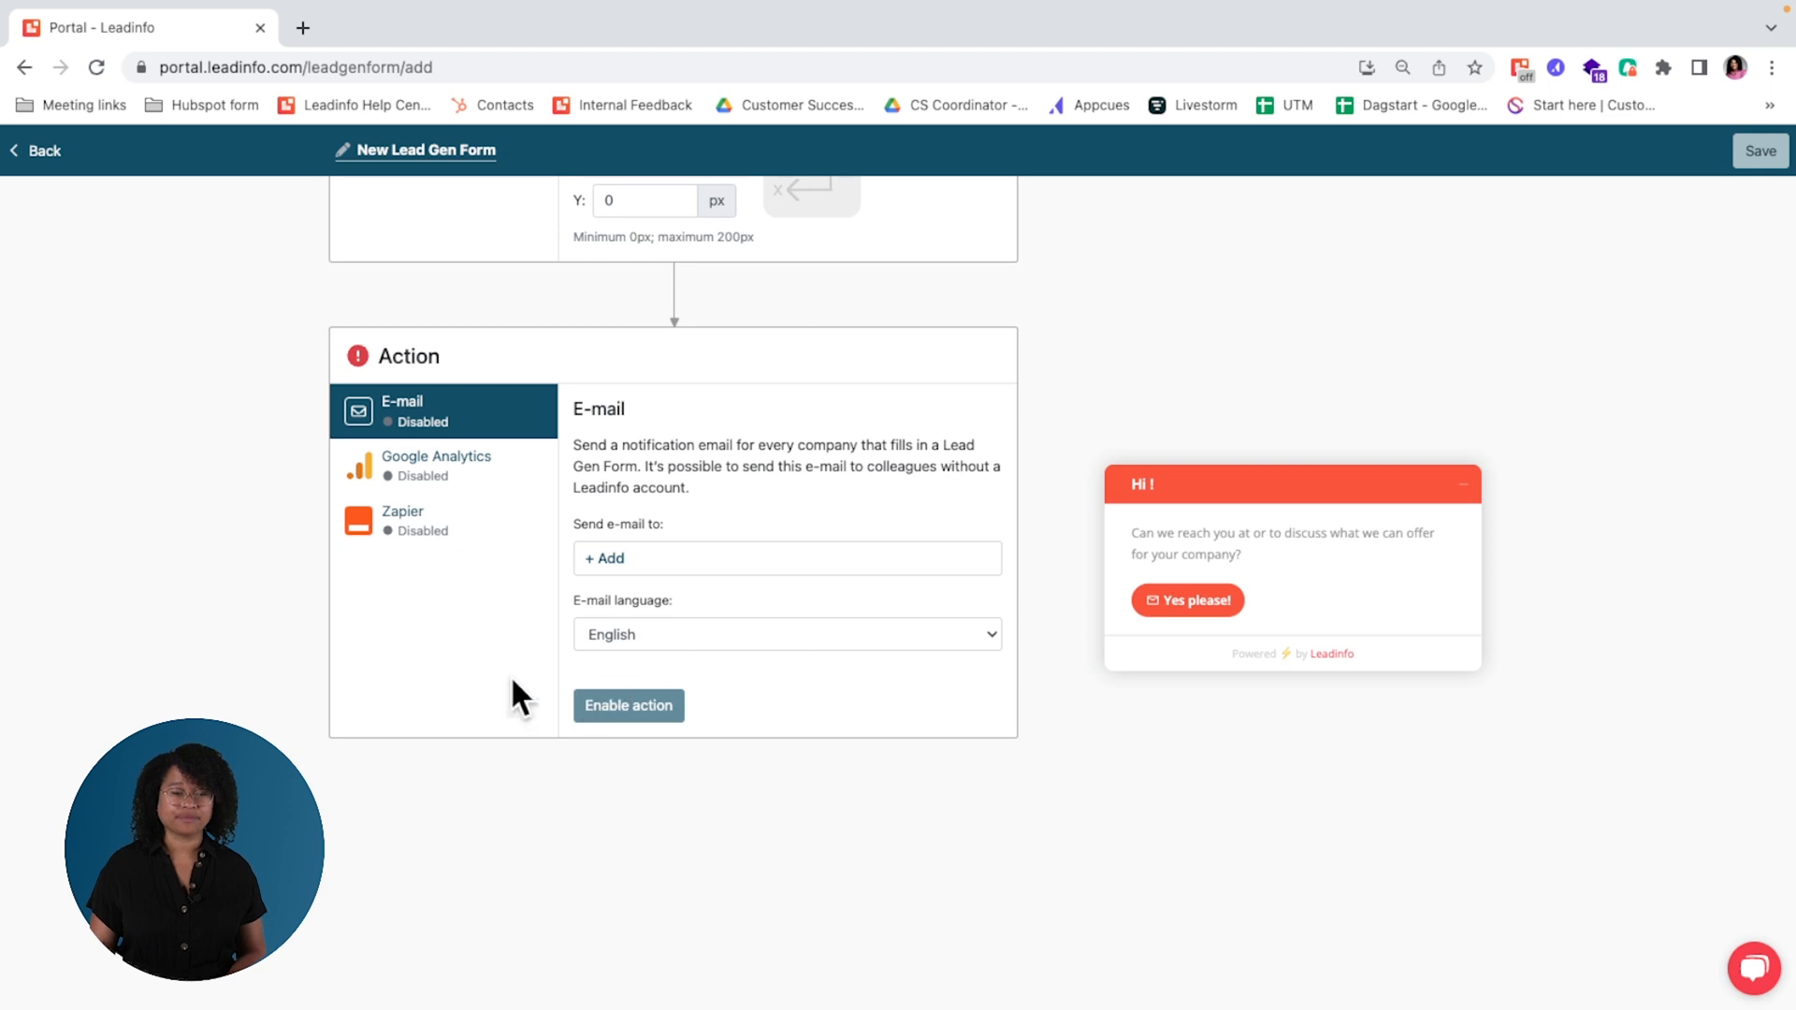
Step: Leave the new Lead Gen Form without saving and open the portal's profile settings
left_click(43, 152)
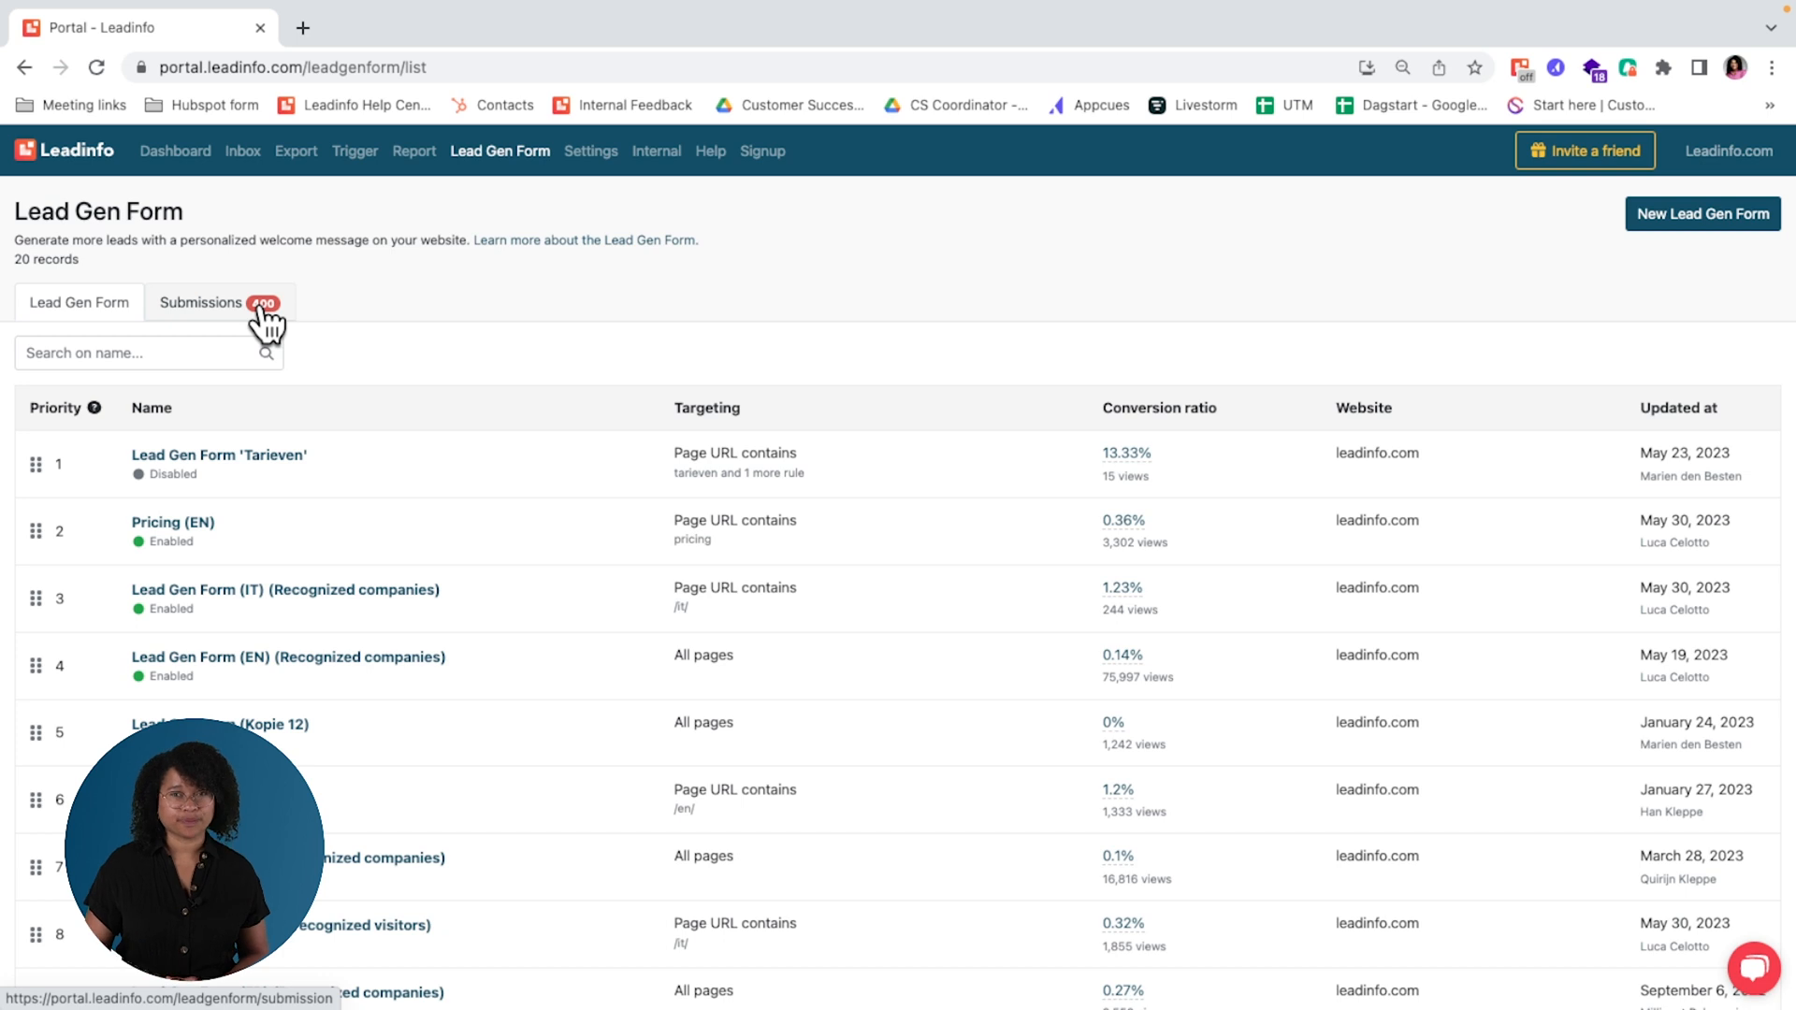
left_click(590, 152)
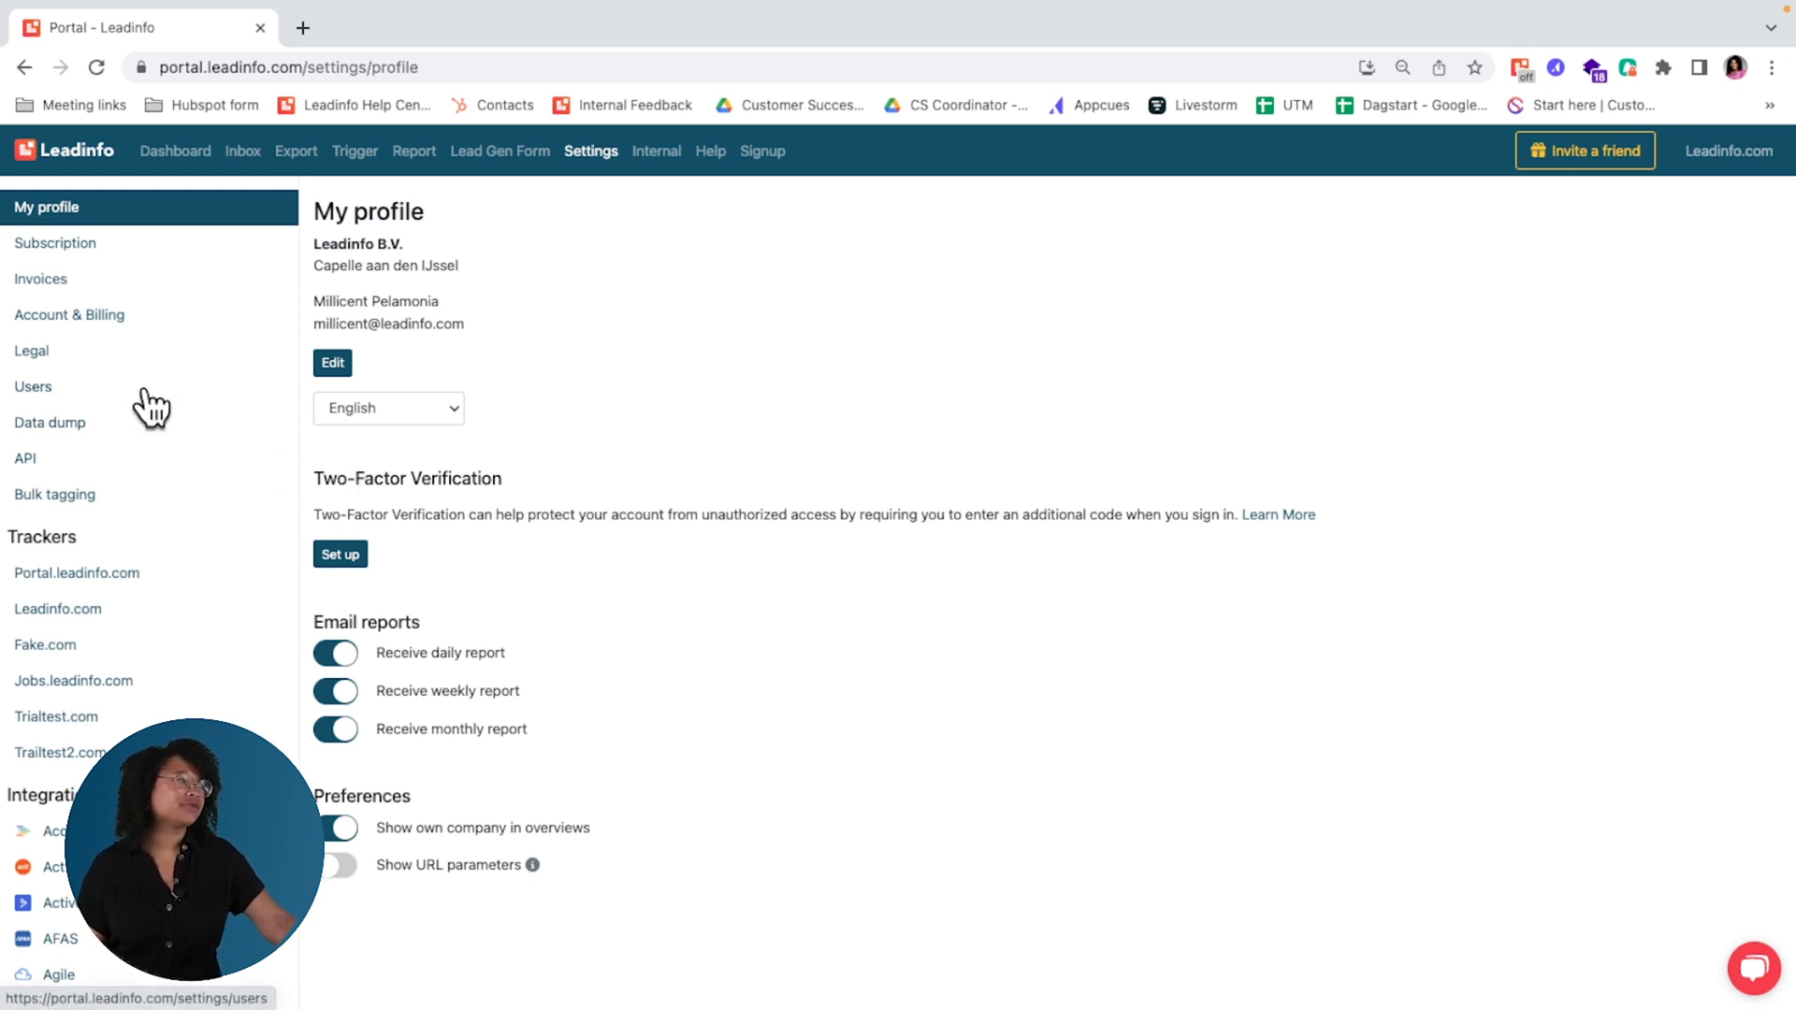
Step: Start a bulk tagging file import with the Customer tag selected, then dismiss it without importing
left_click(73, 500)
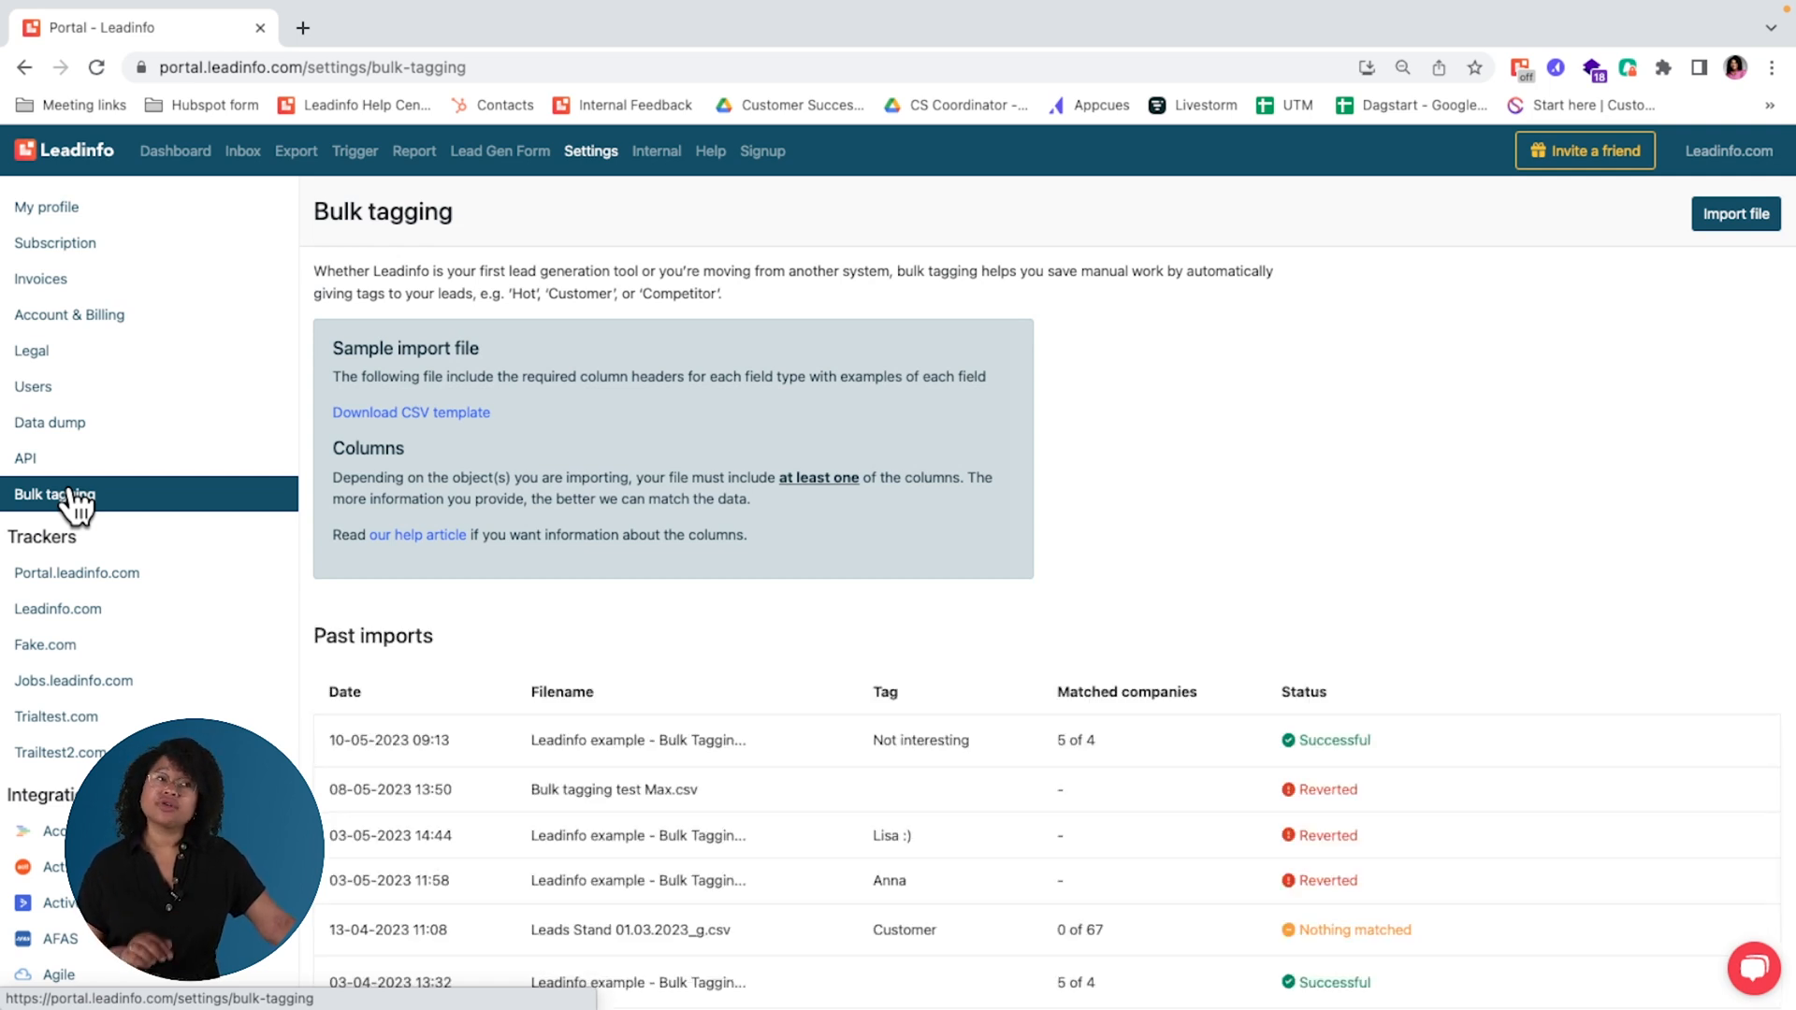
left_click(1727, 217)
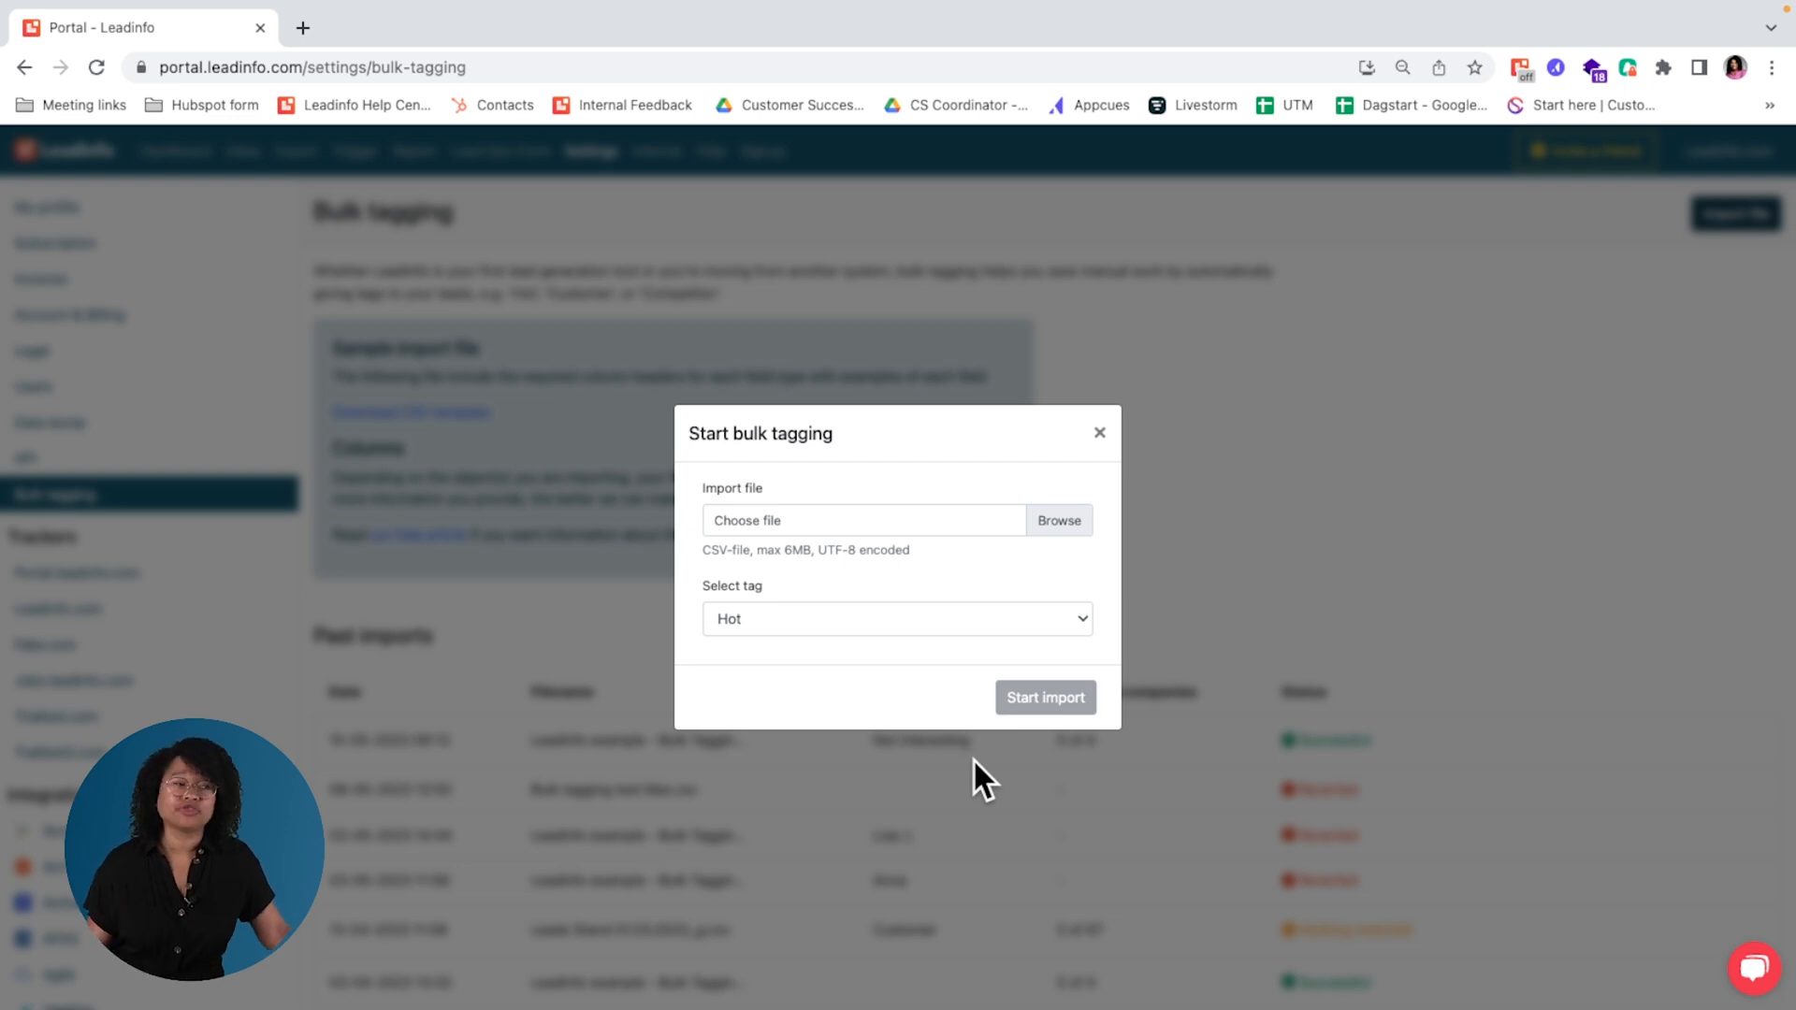
left_click(812, 636)
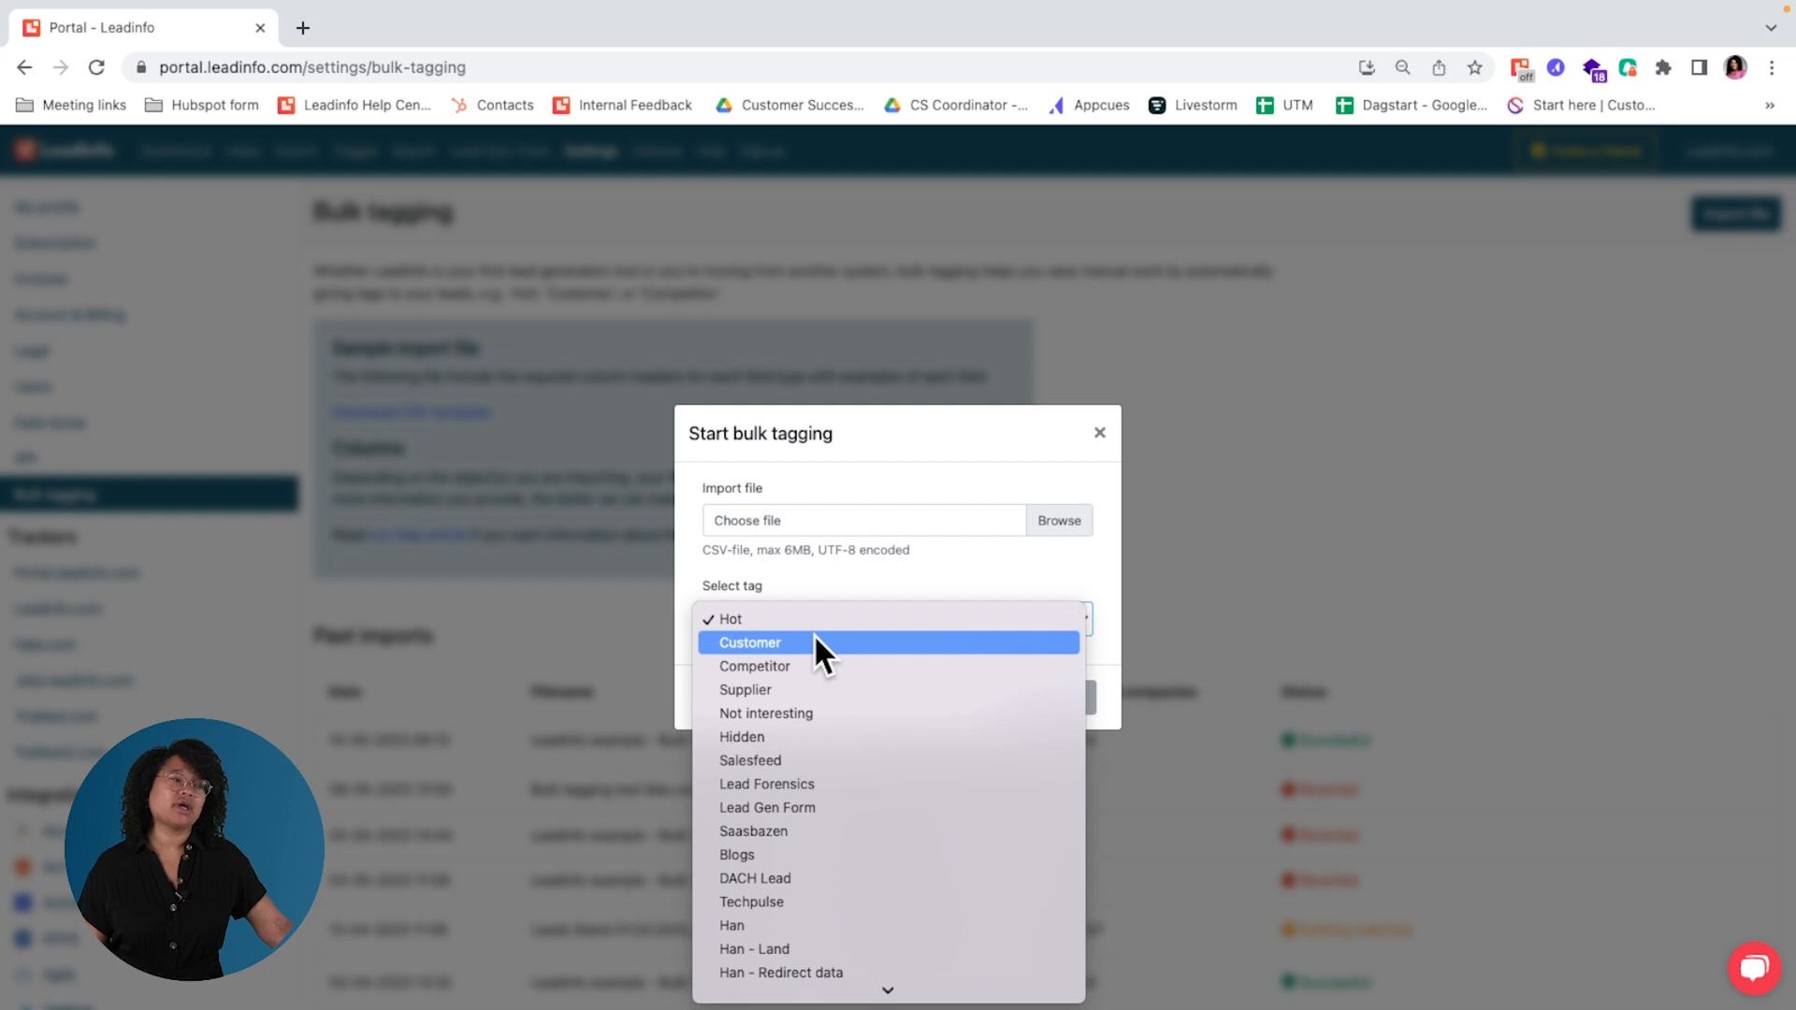
left_click(812, 636)
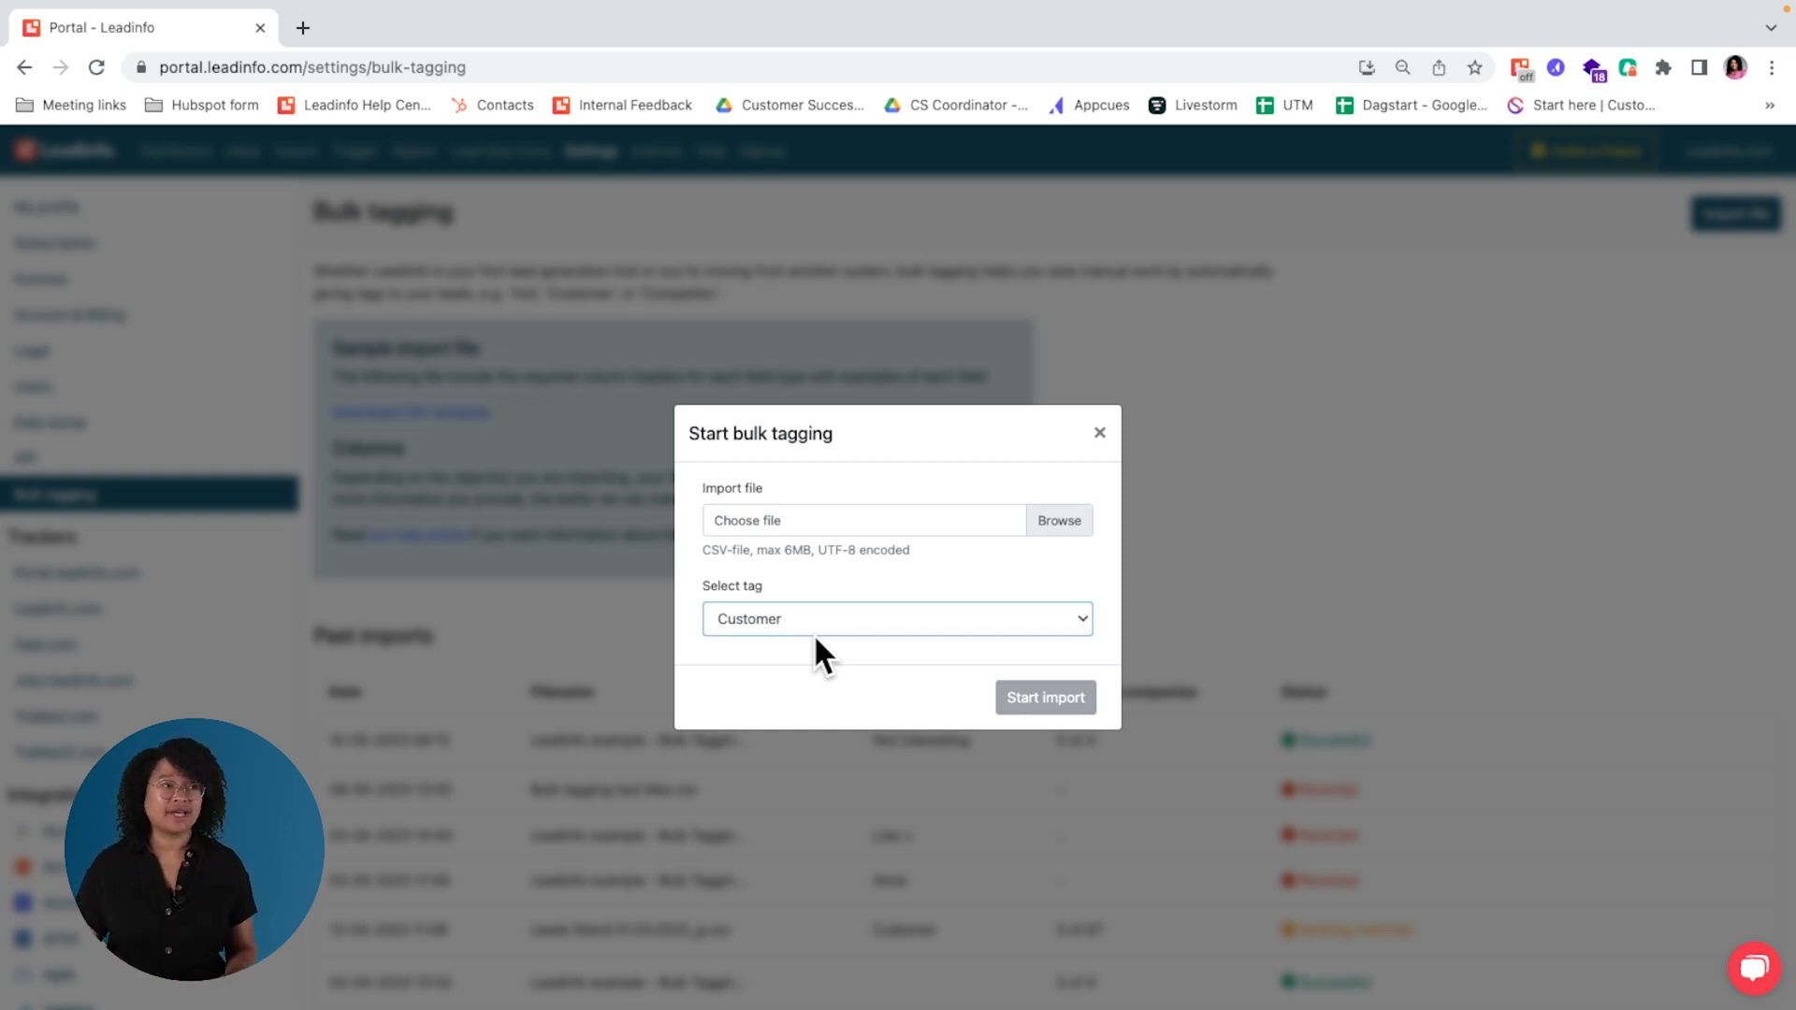
left_click(1099, 432)
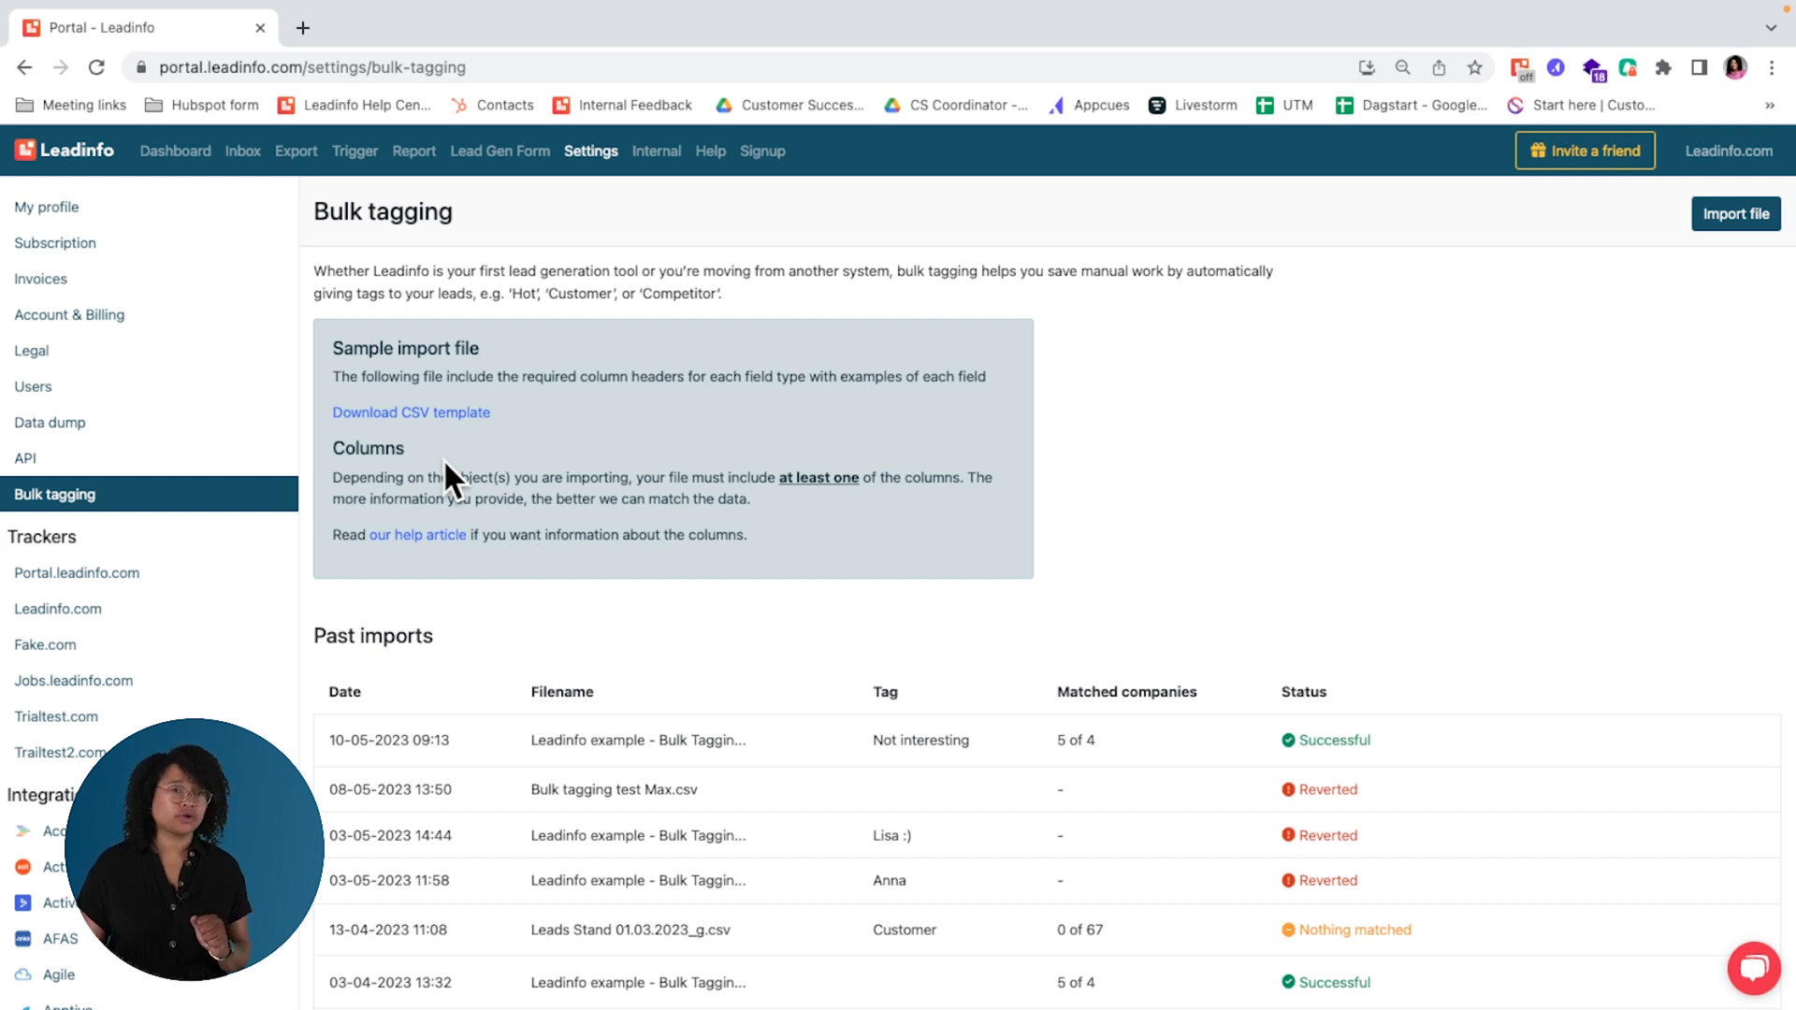
Step: Review the data dump page and the add-ons listed under the account's subscription
left_click(181, 426)
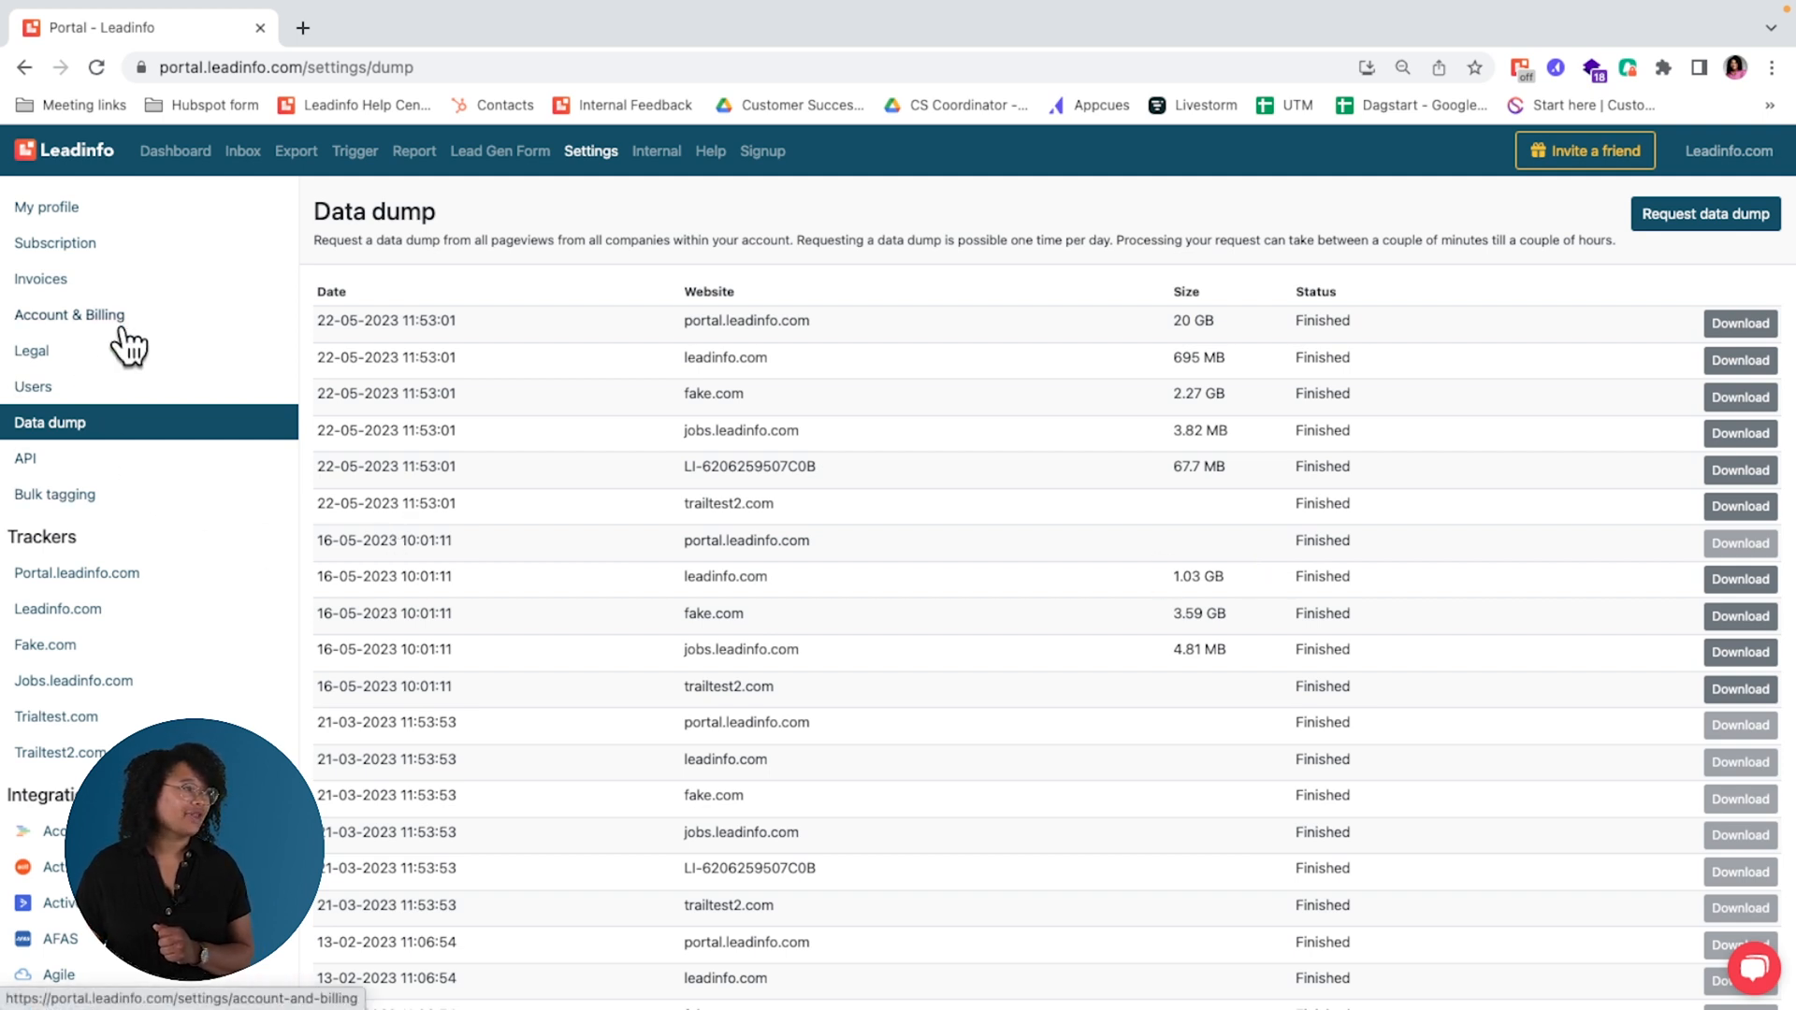
left_click(99, 247)
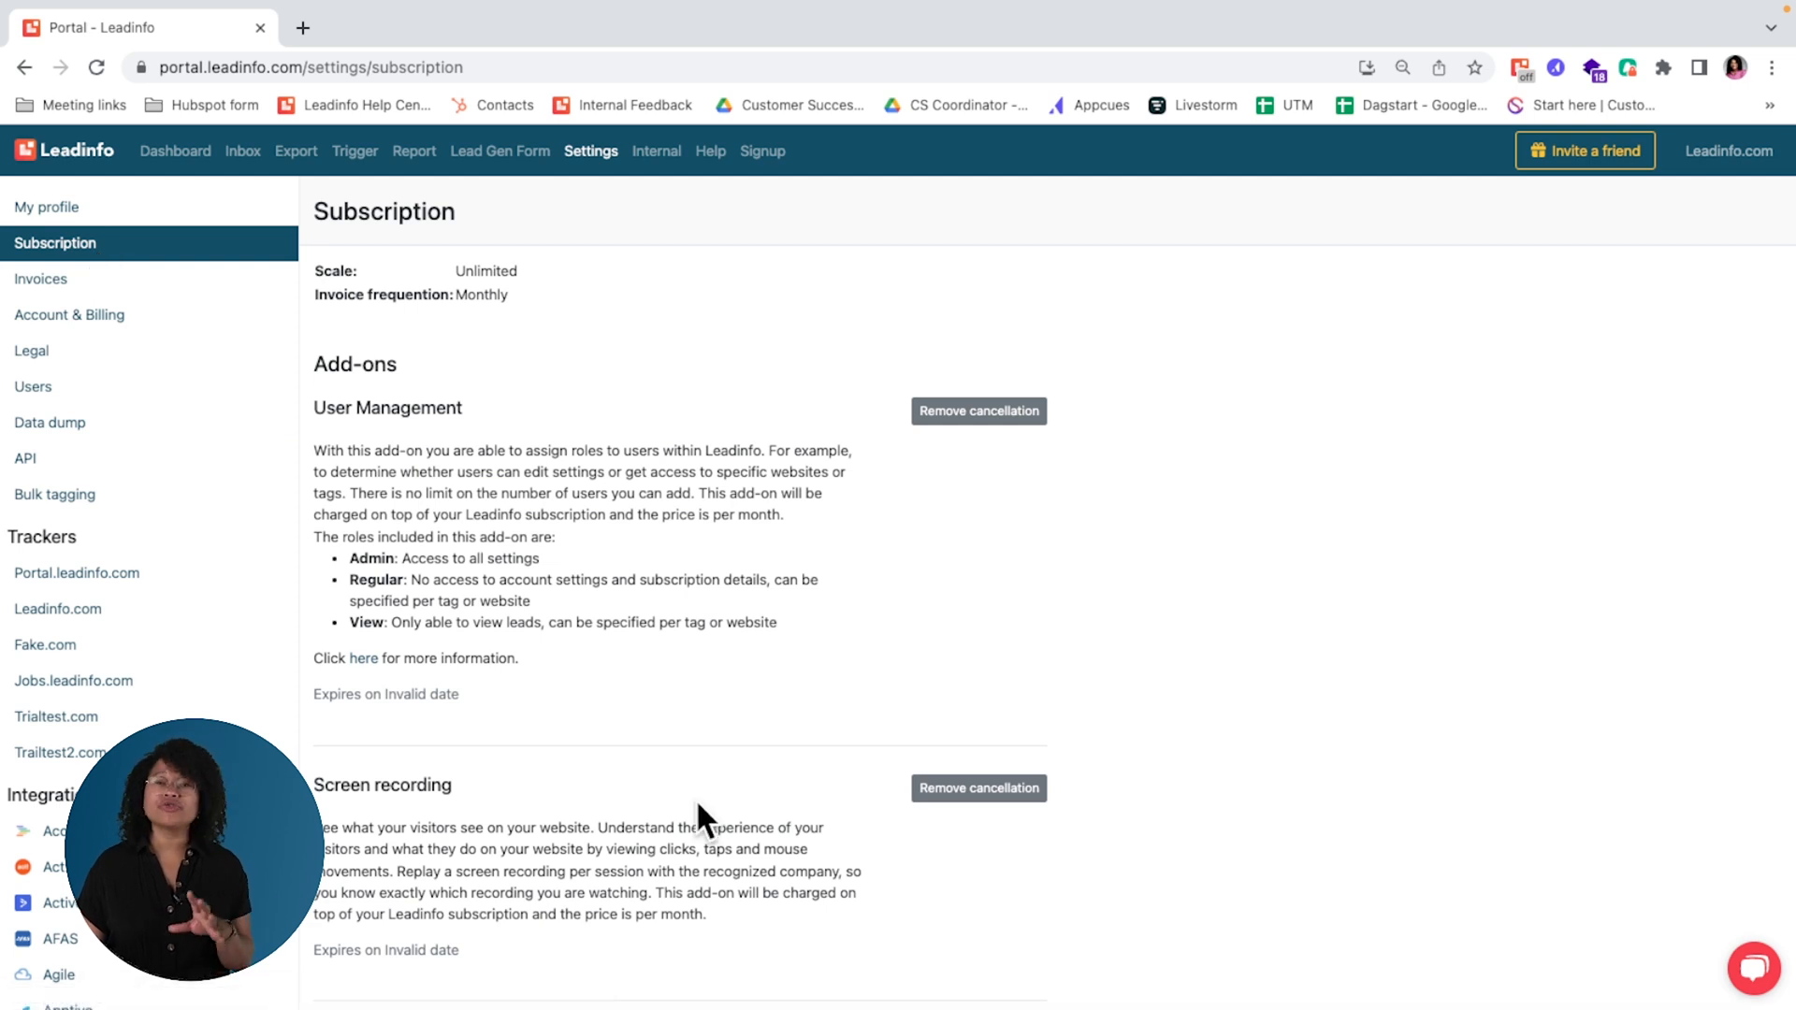
scroll(698, 803, "down", 1)
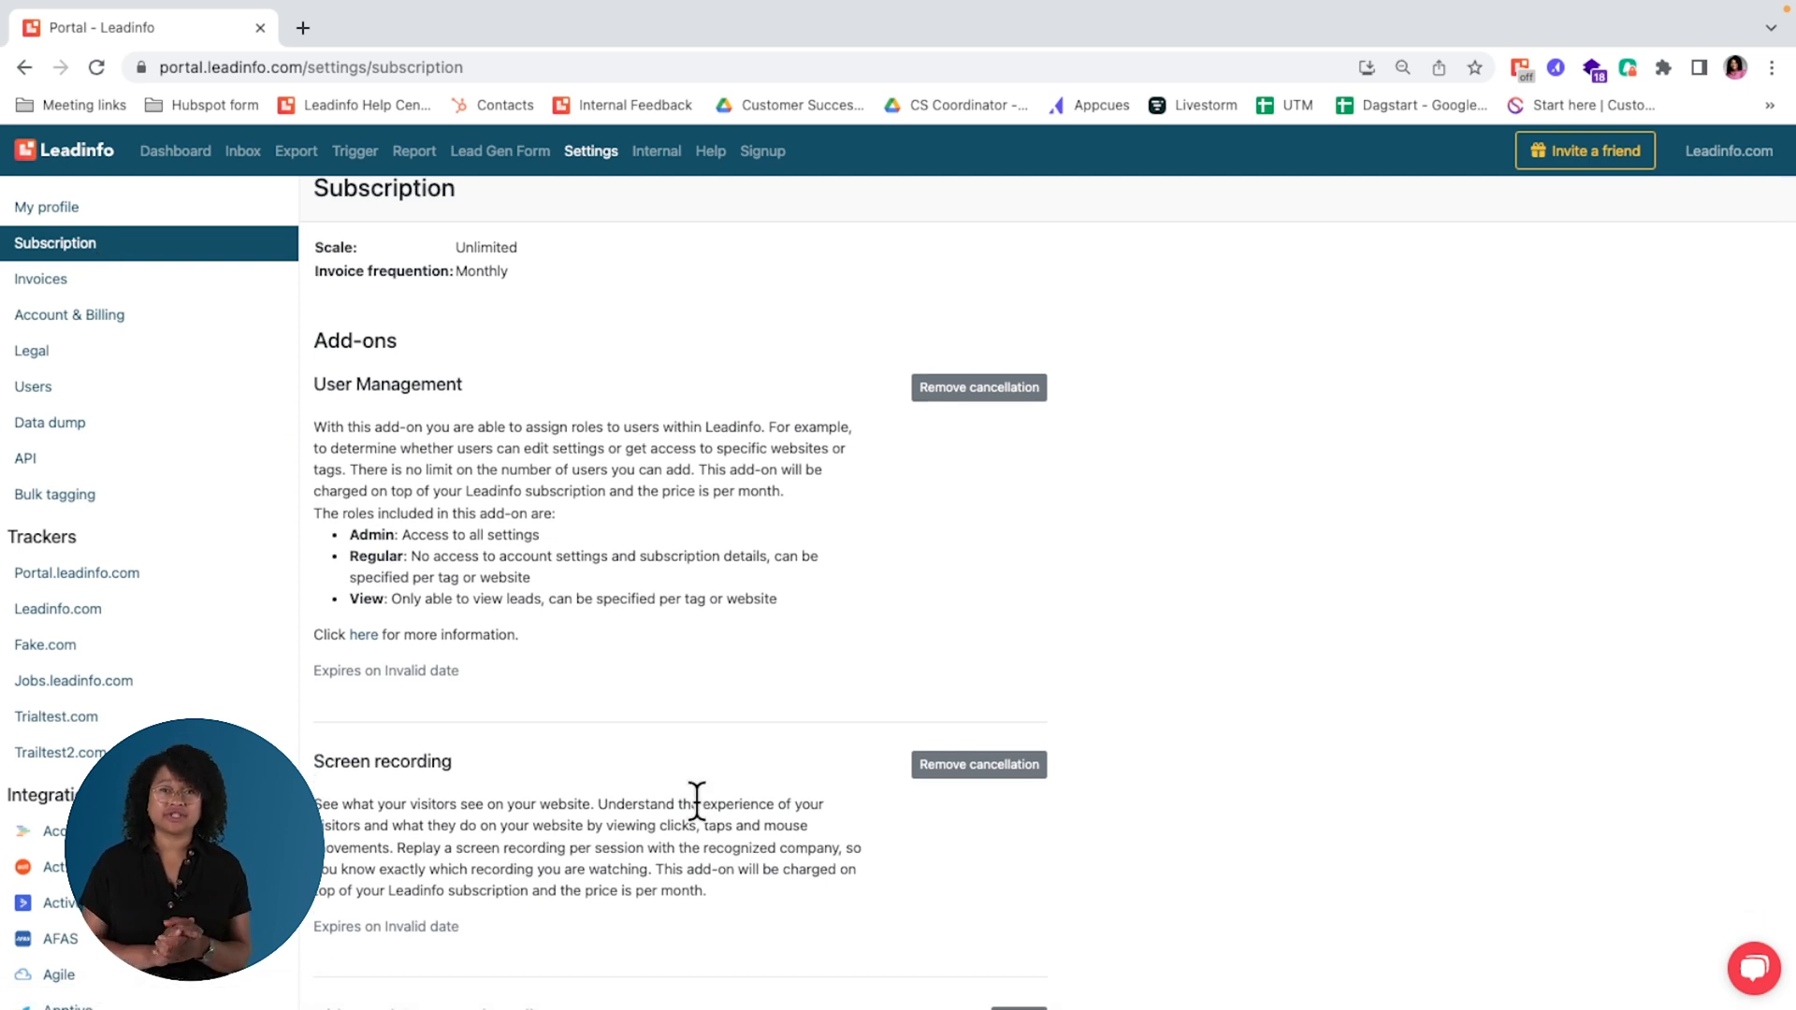
scroll(696, 801, "down", 4)
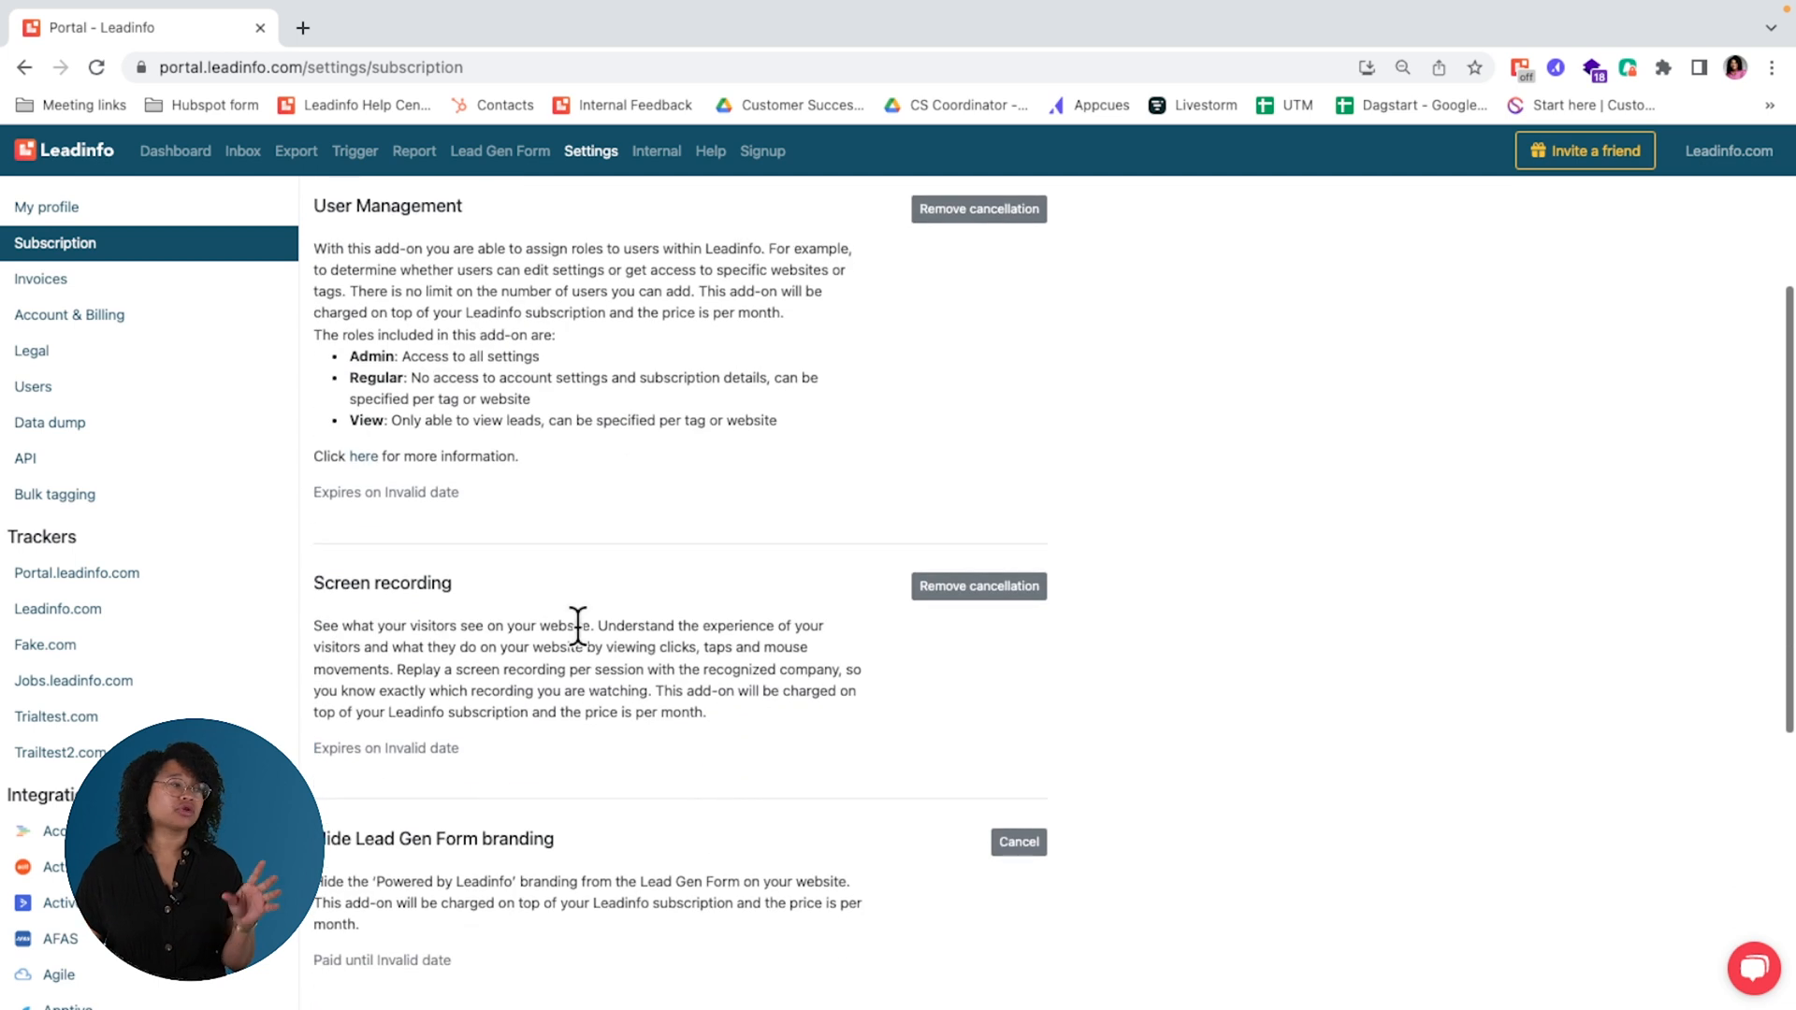
scroll(521, 646, "down", 4)
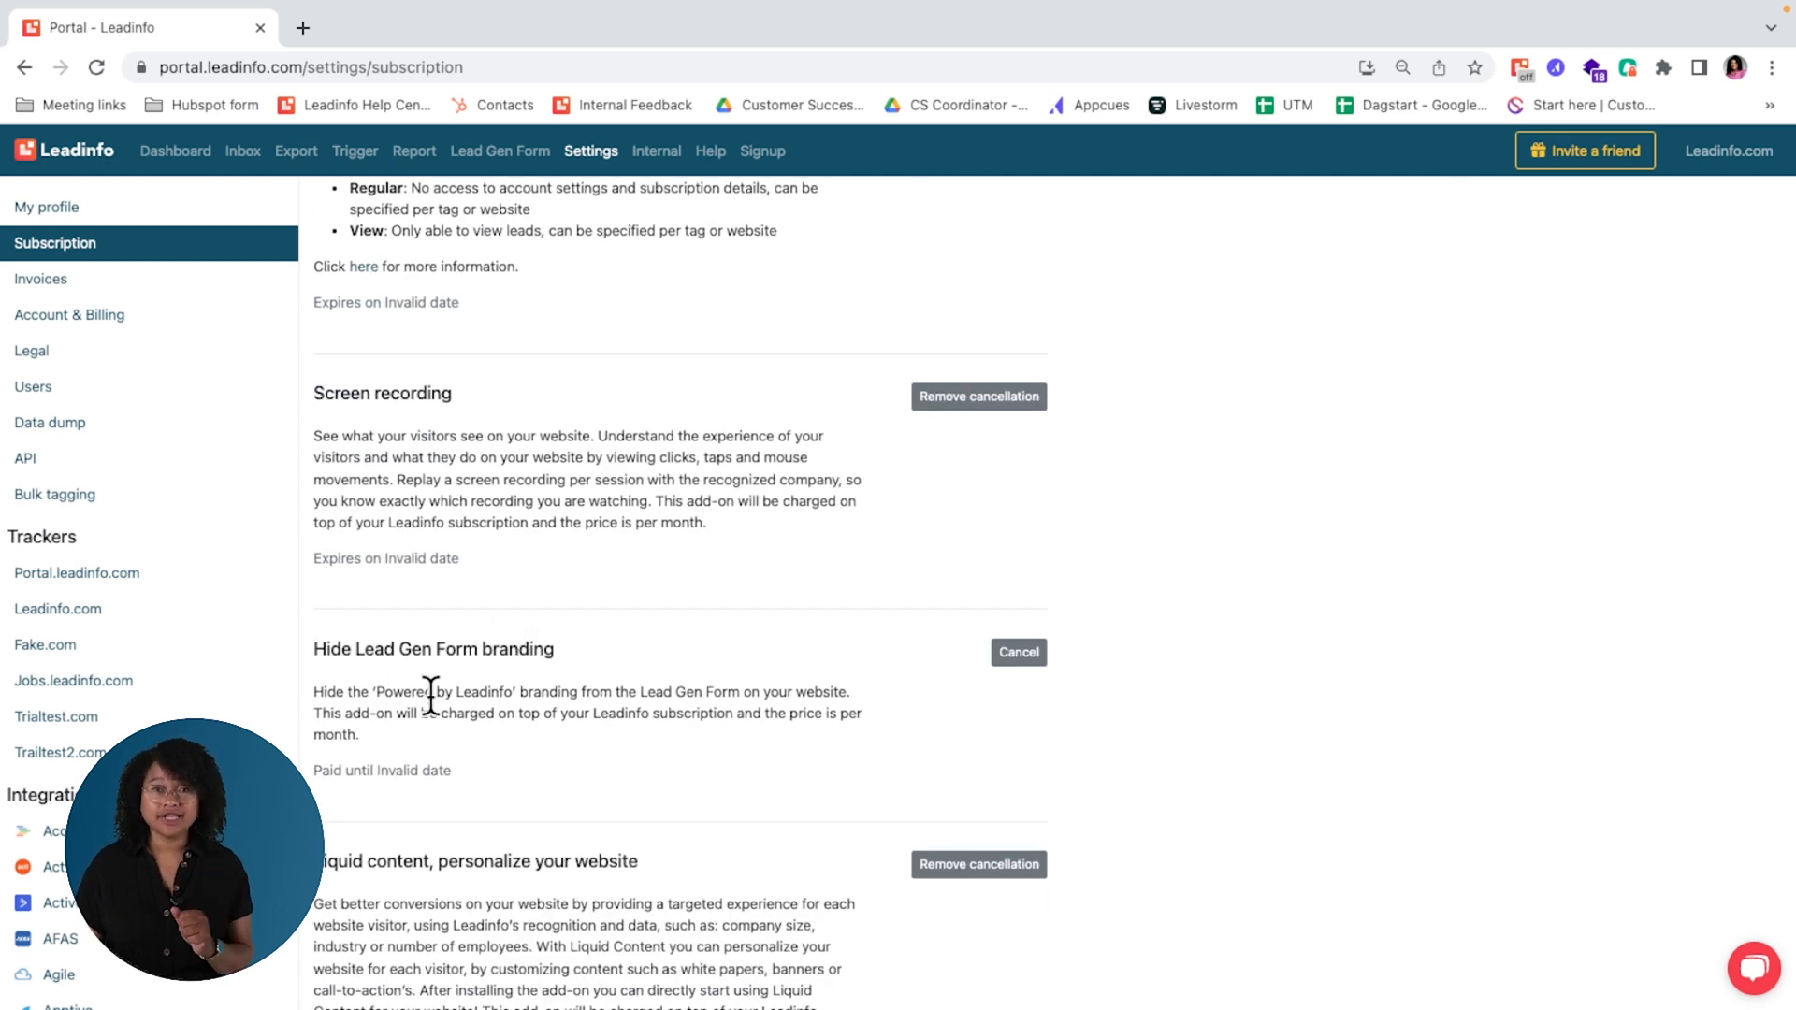
scroll(430, 693, "up", 6)
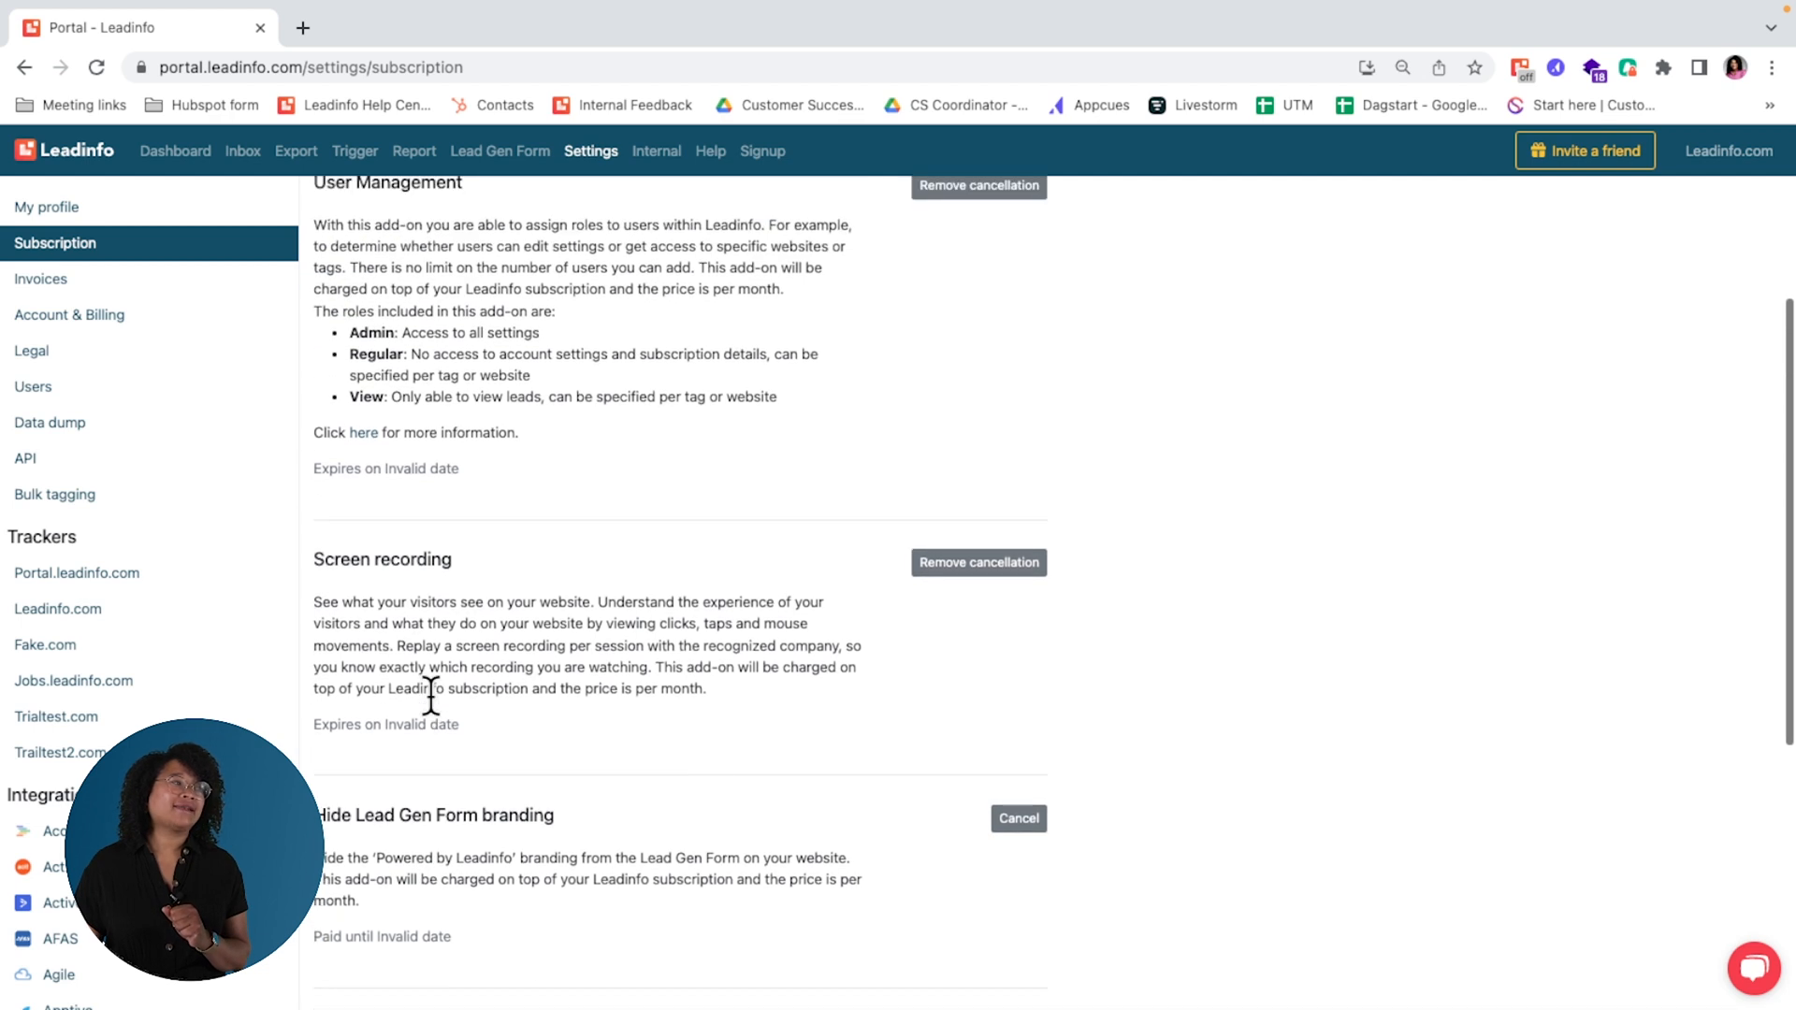
scroll(429, 693, "up", 2)
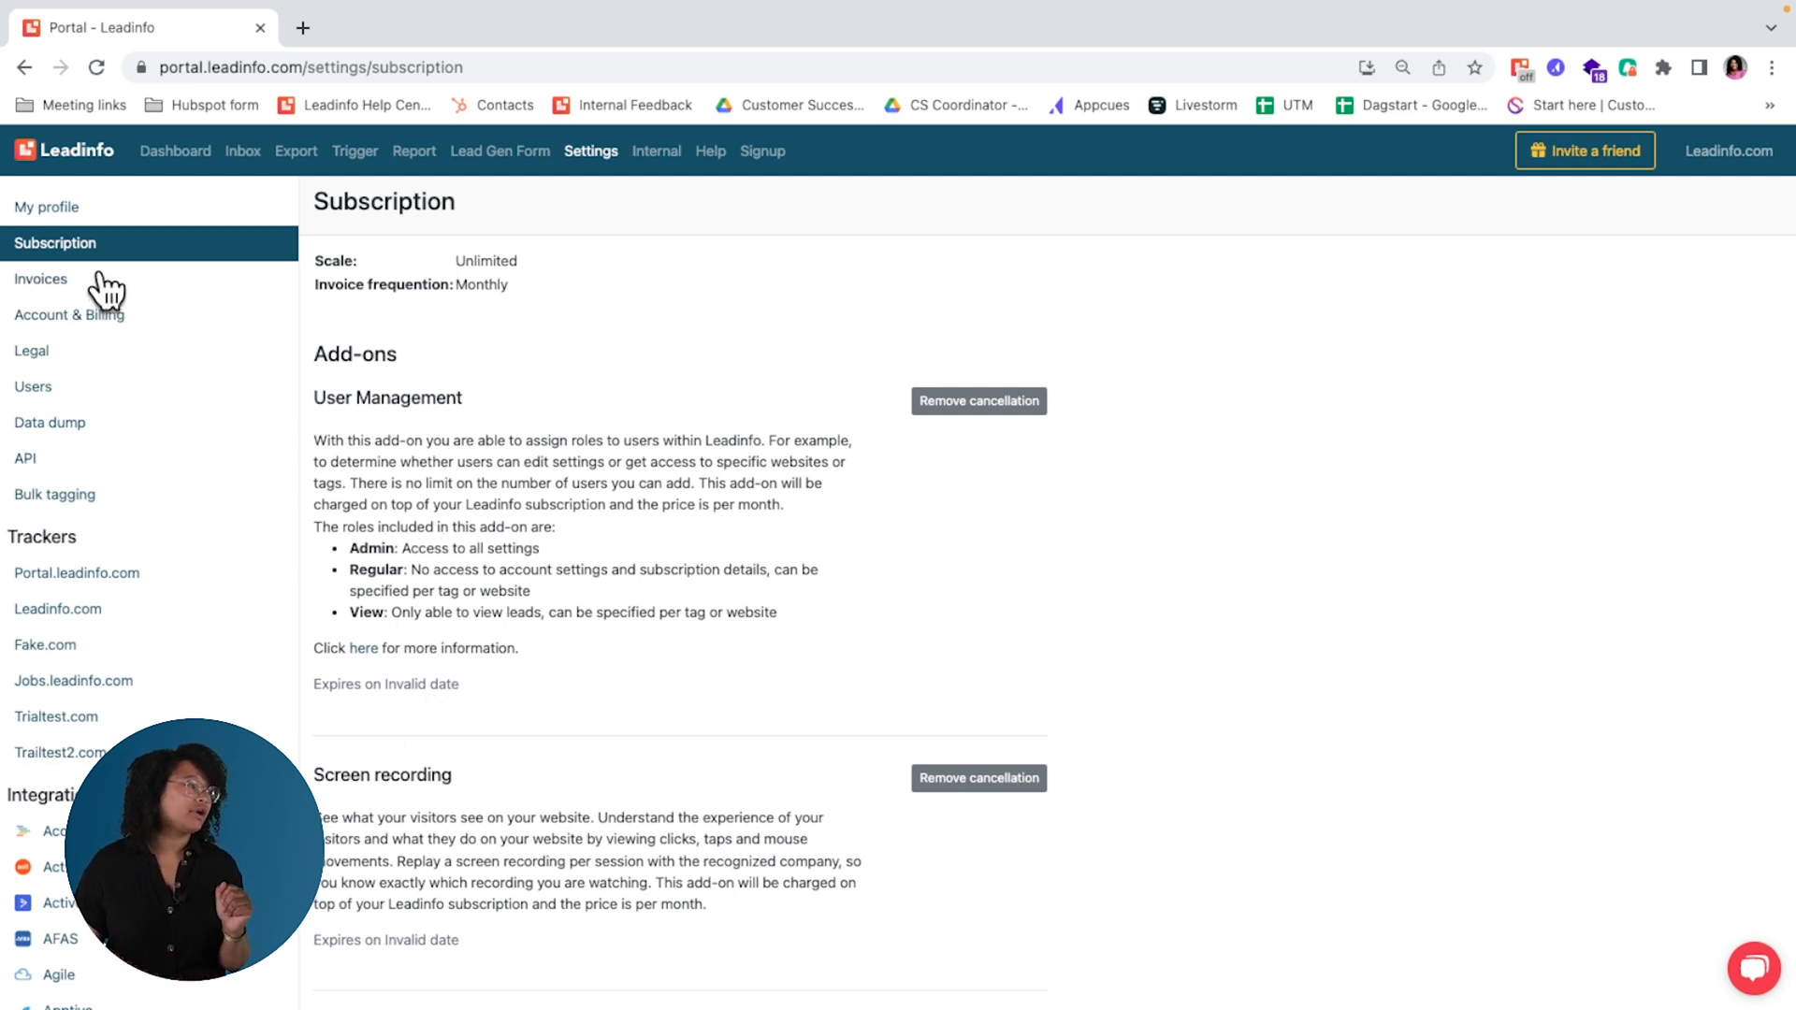
Step: Edit the first active user in the account's user list and set the role to View
left_click(90, 402)
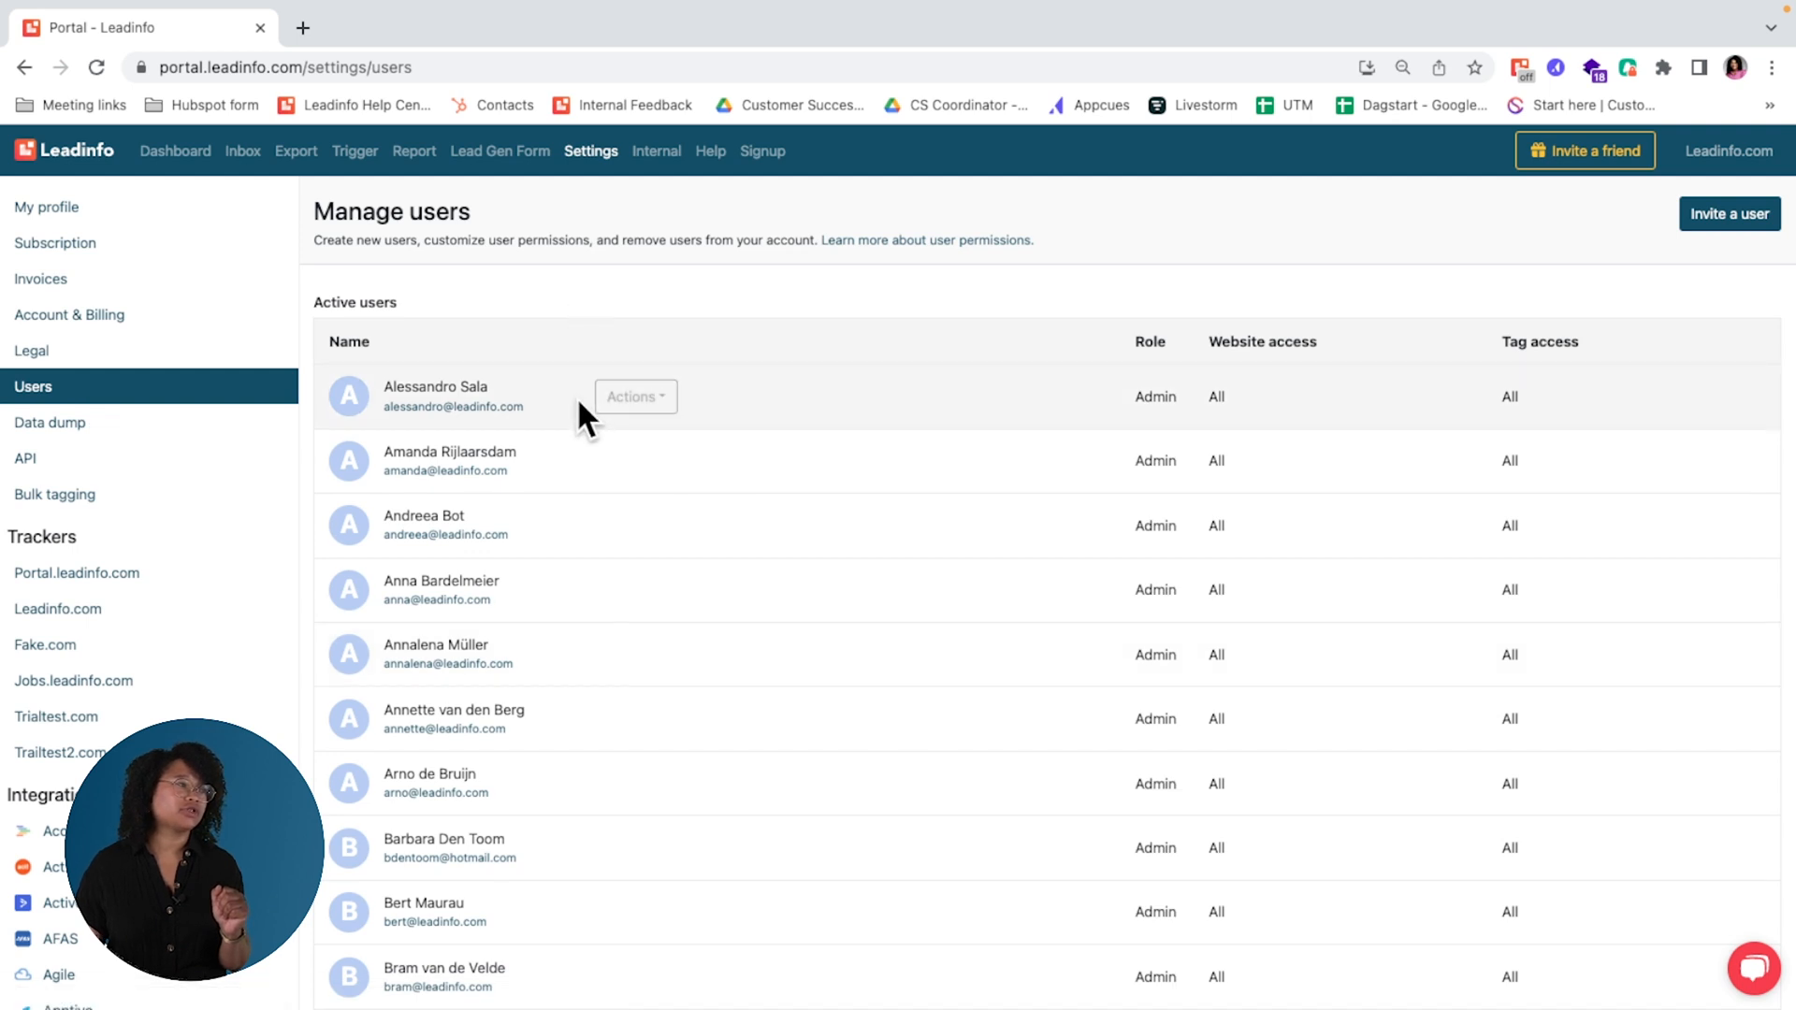
left_click(624, 400)
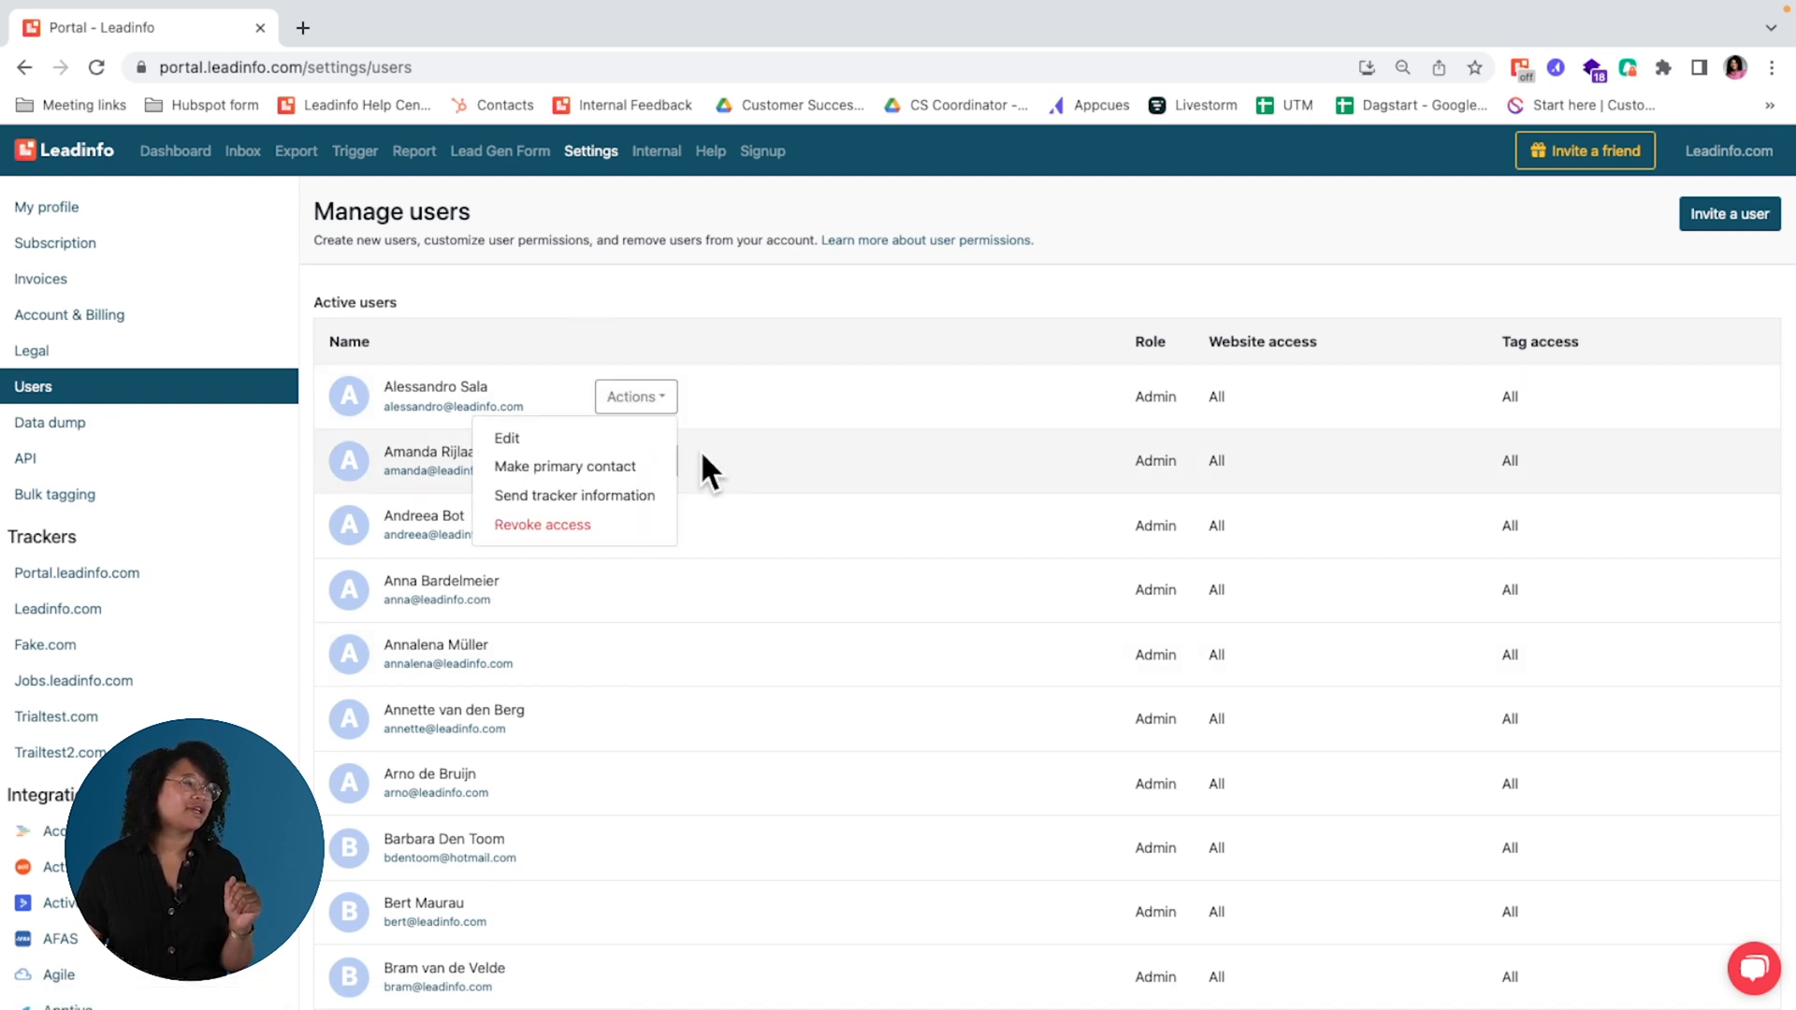
left_click(609, 438)
left_click(866, 670)
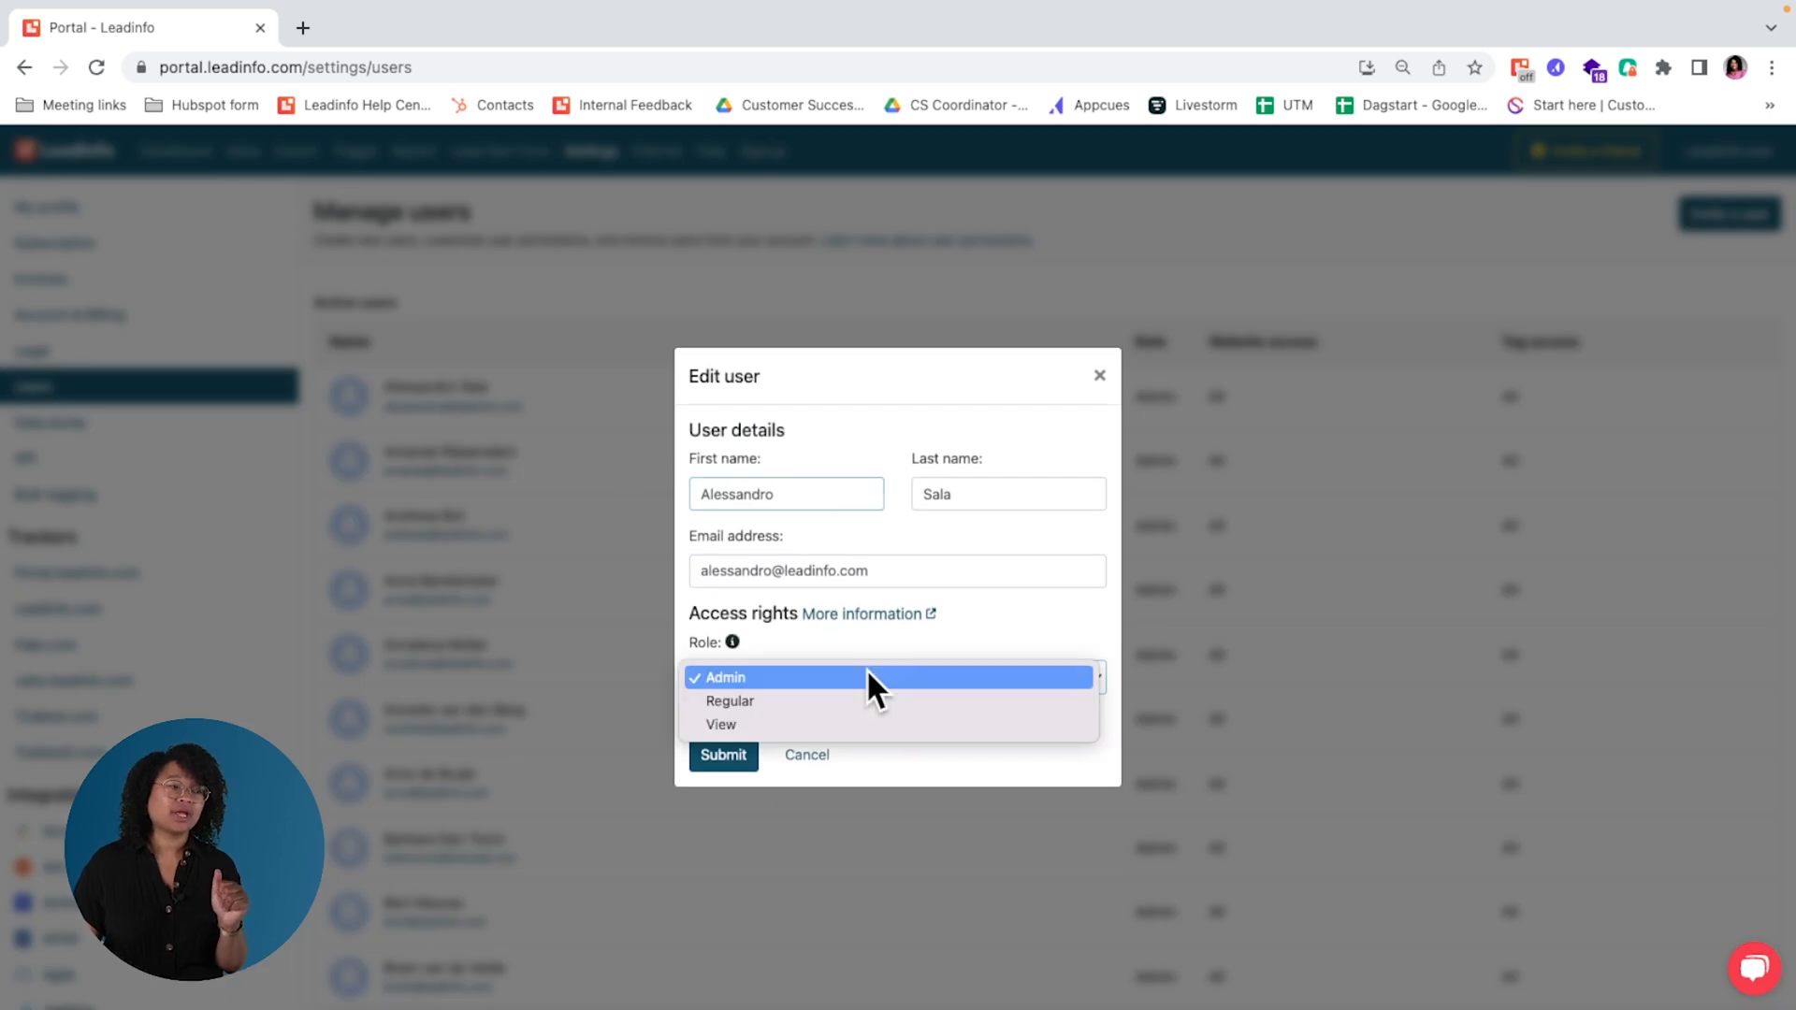
left_click(876, 722)
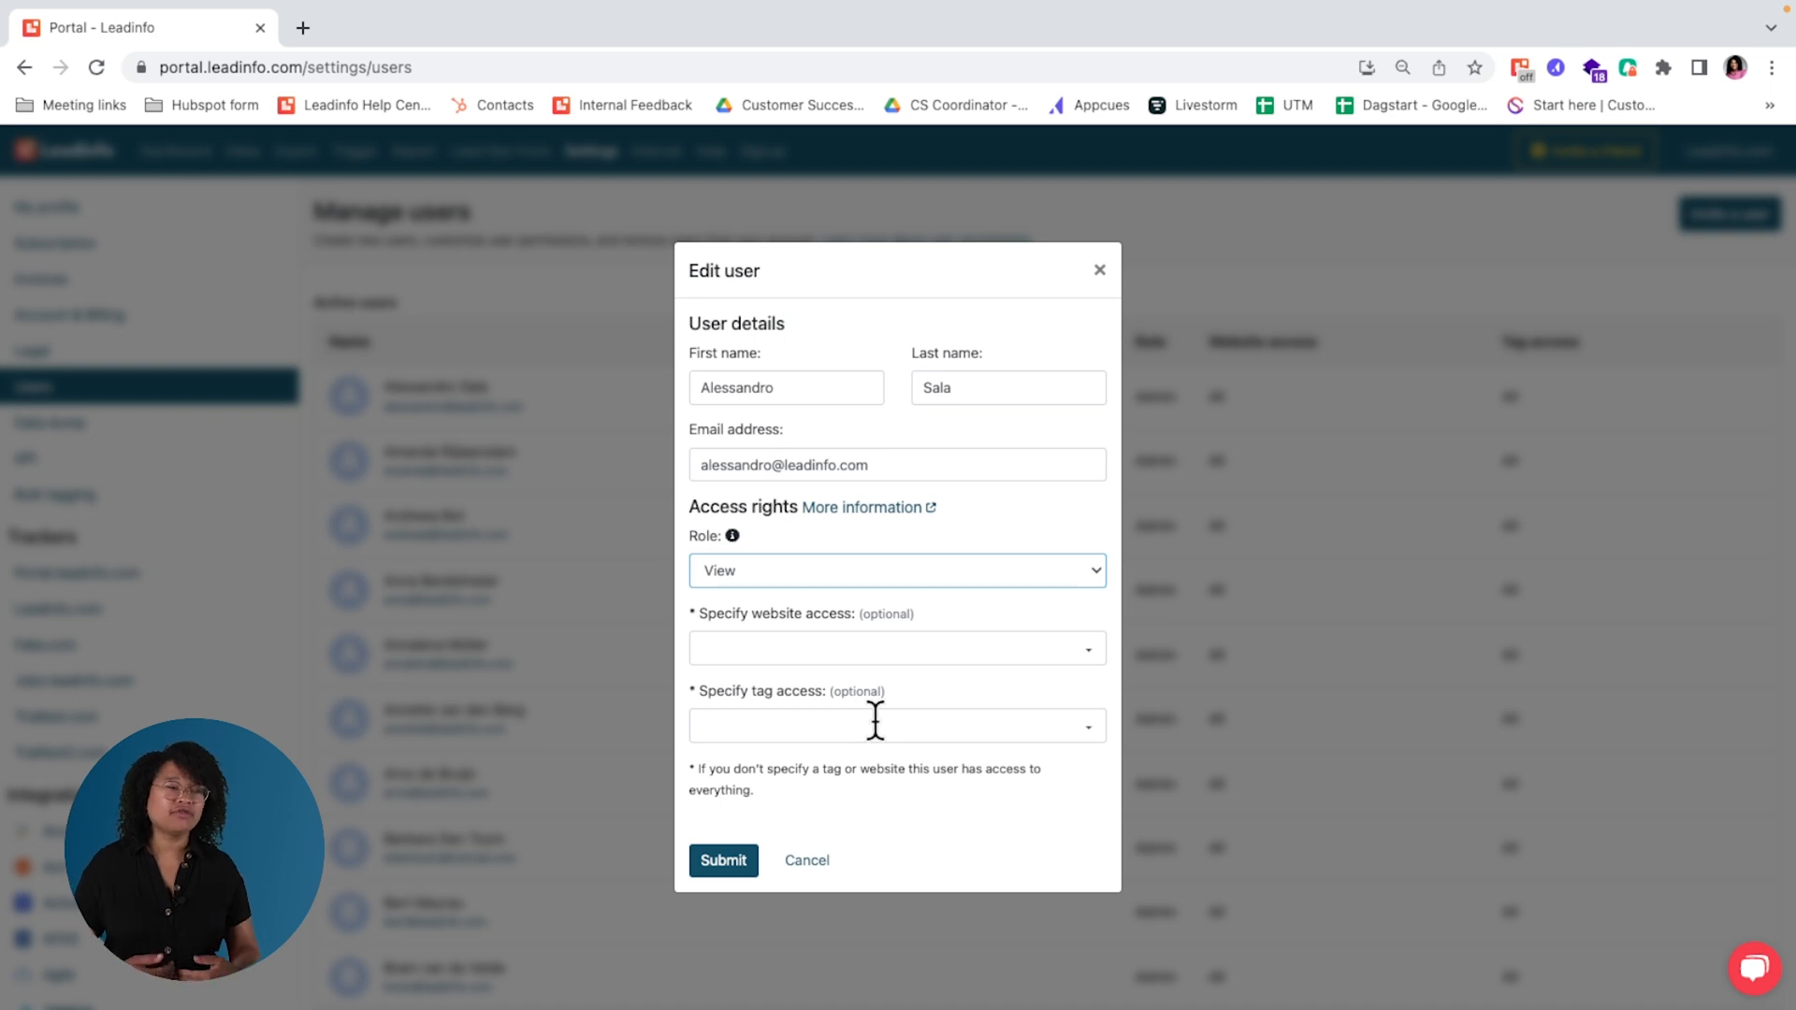
Step: Limit the user's website access to leadinfo.com and tag access to Hot, then close the form without submitting
left_click(822, 649)
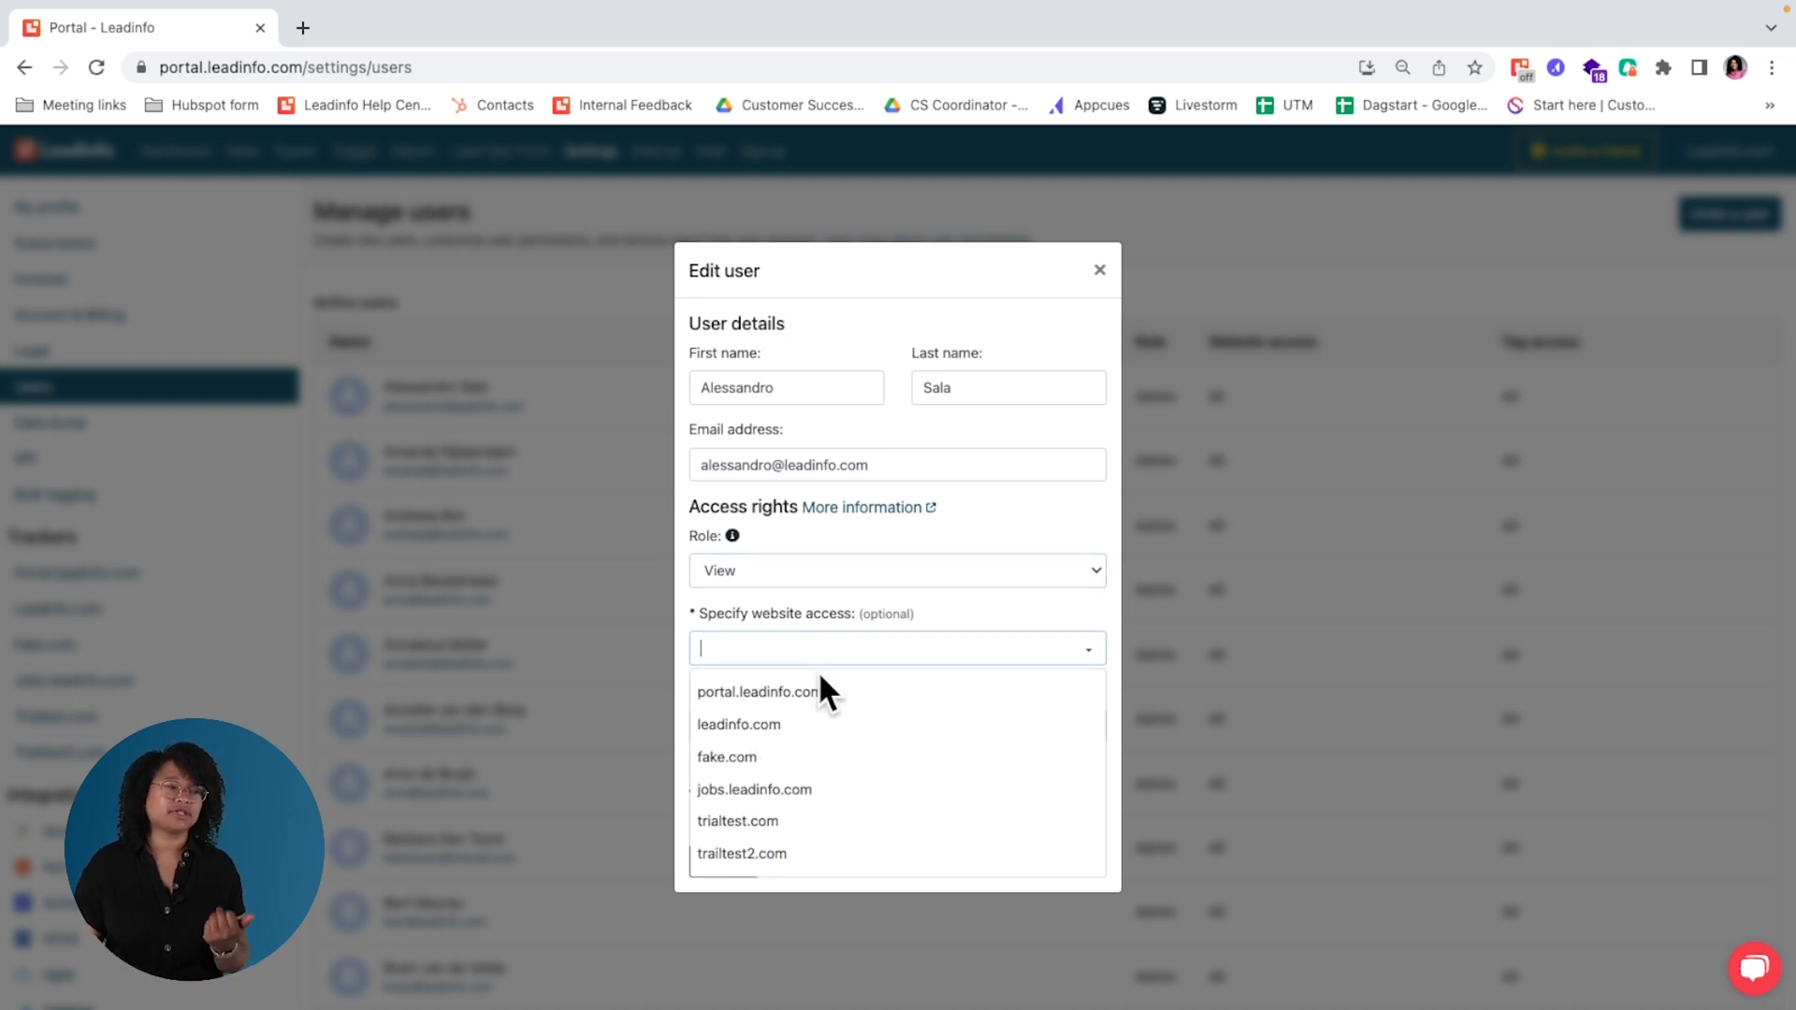
left_click(823, 738)
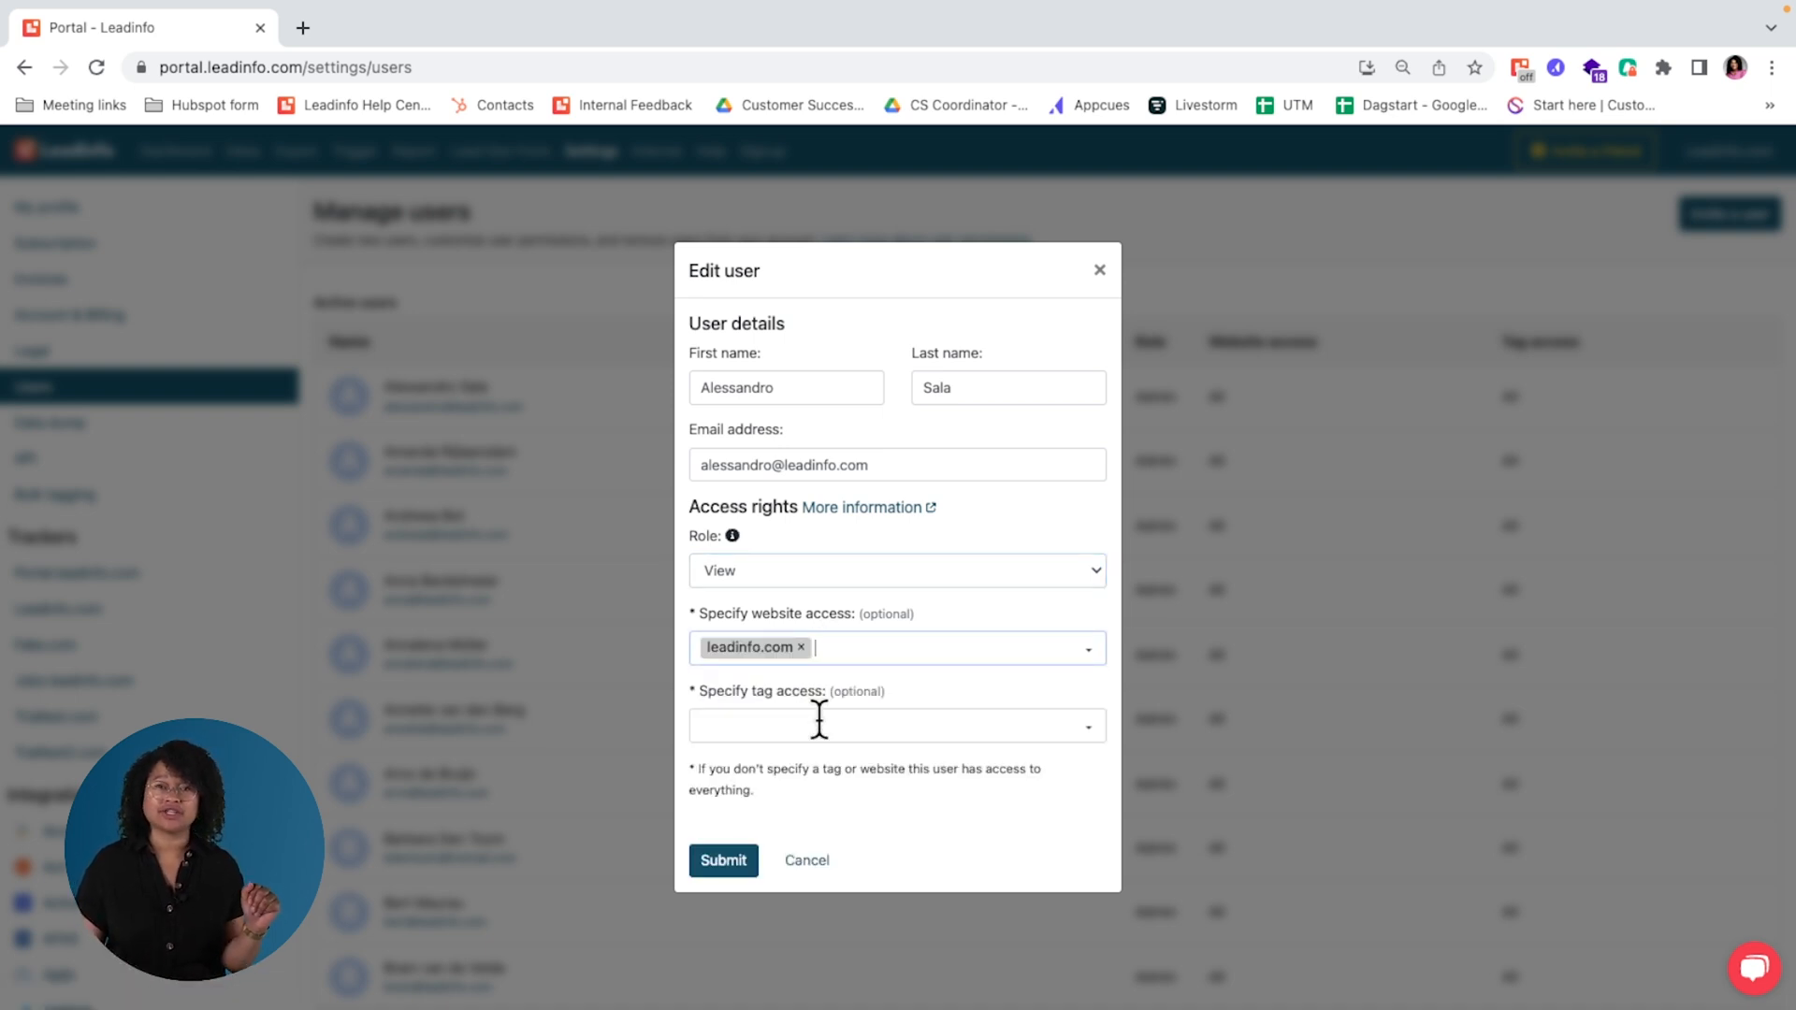
left_click(822, 733)
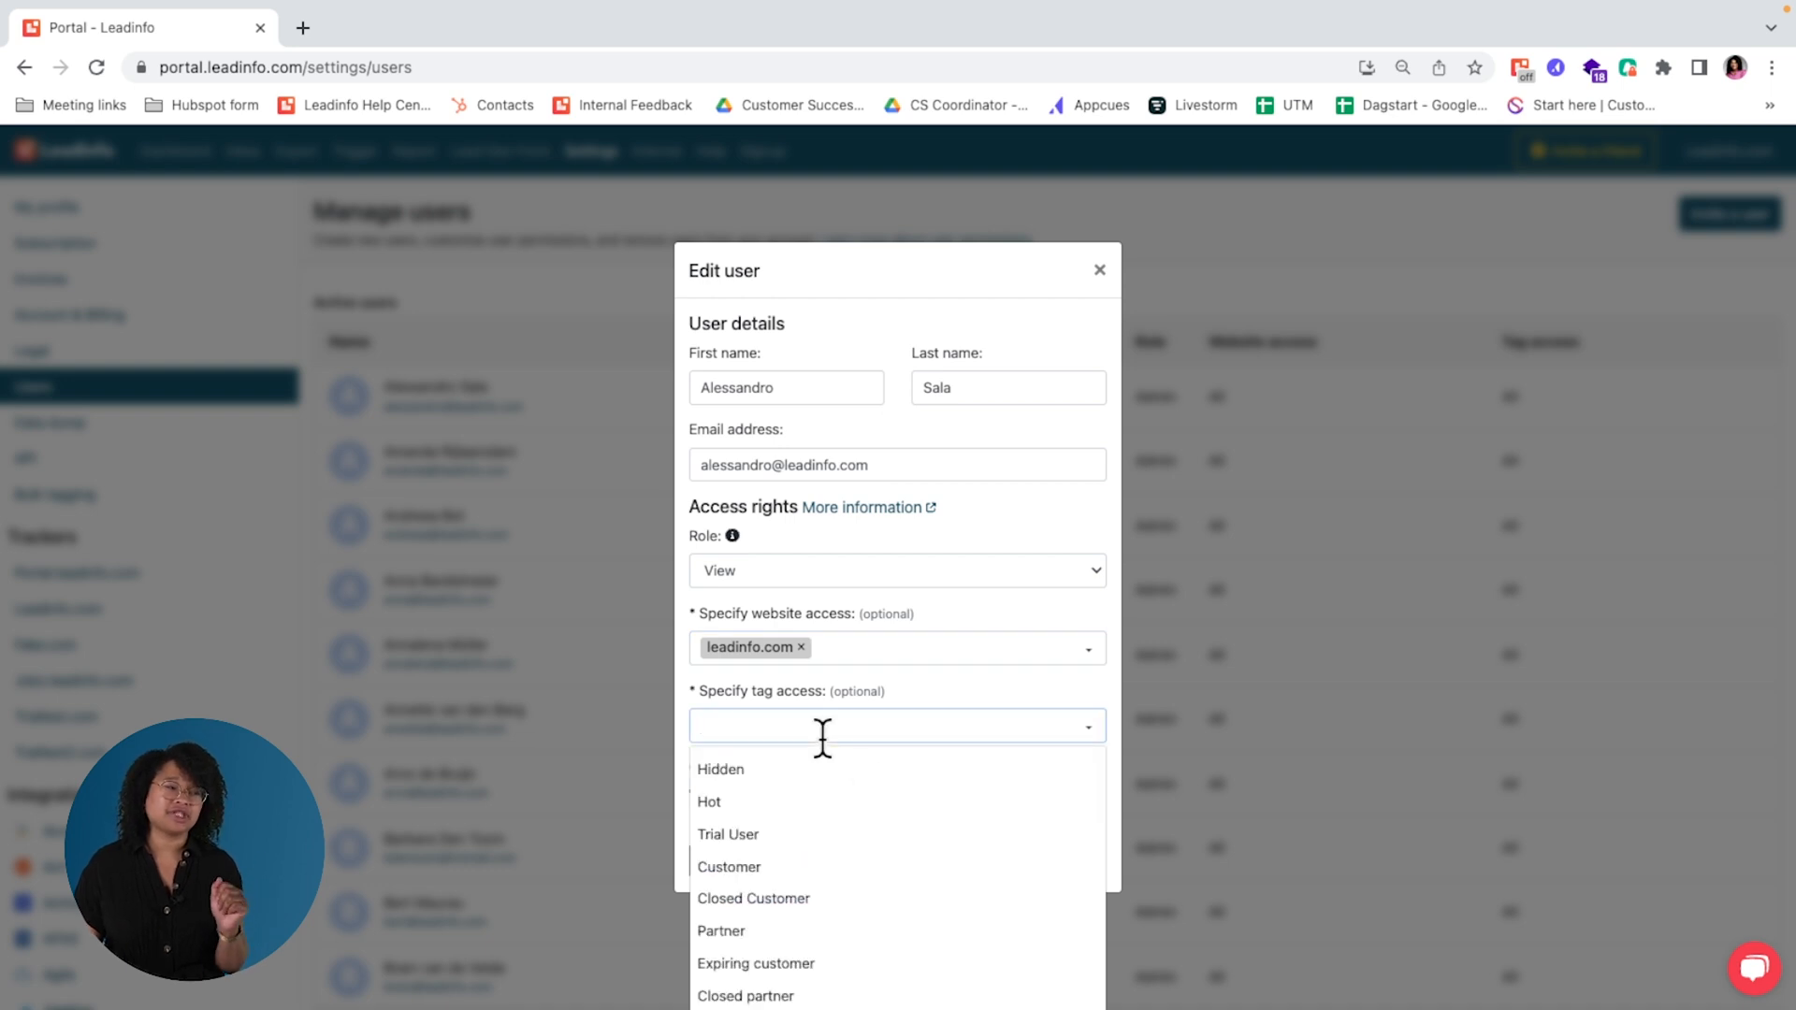
scroll(821, 795, "down", 1)
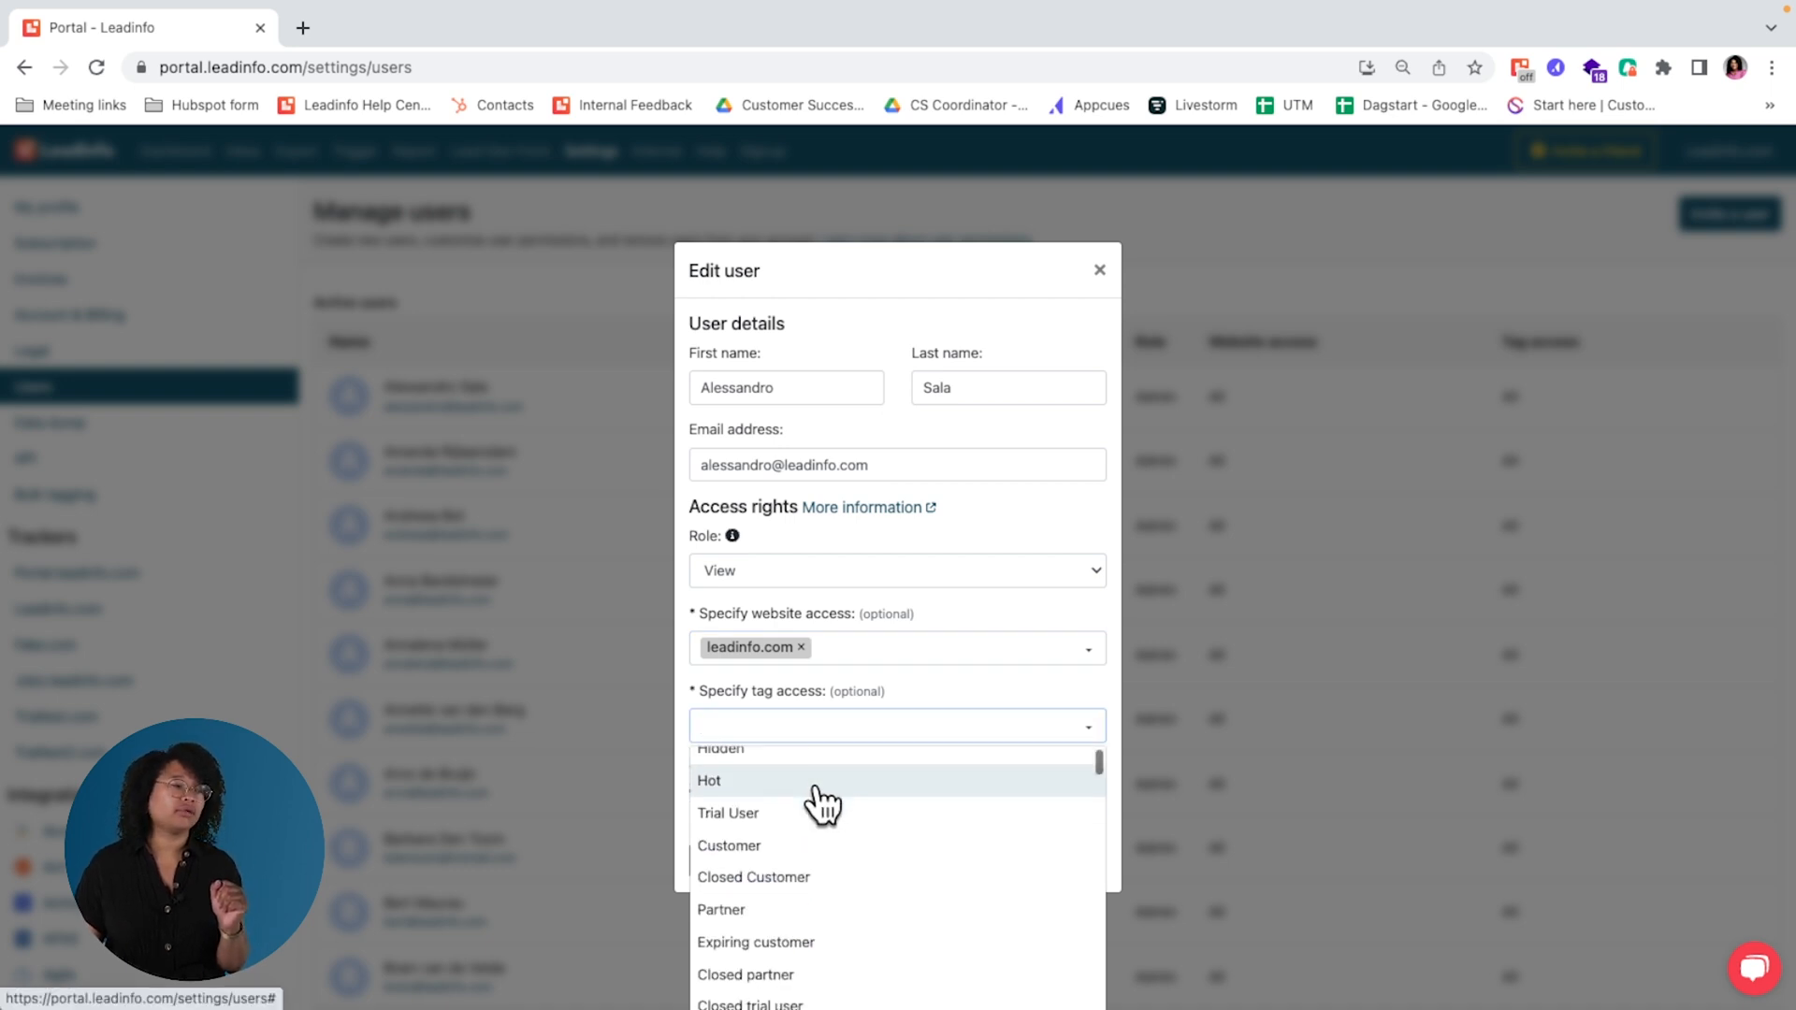
left_click(784, 782)
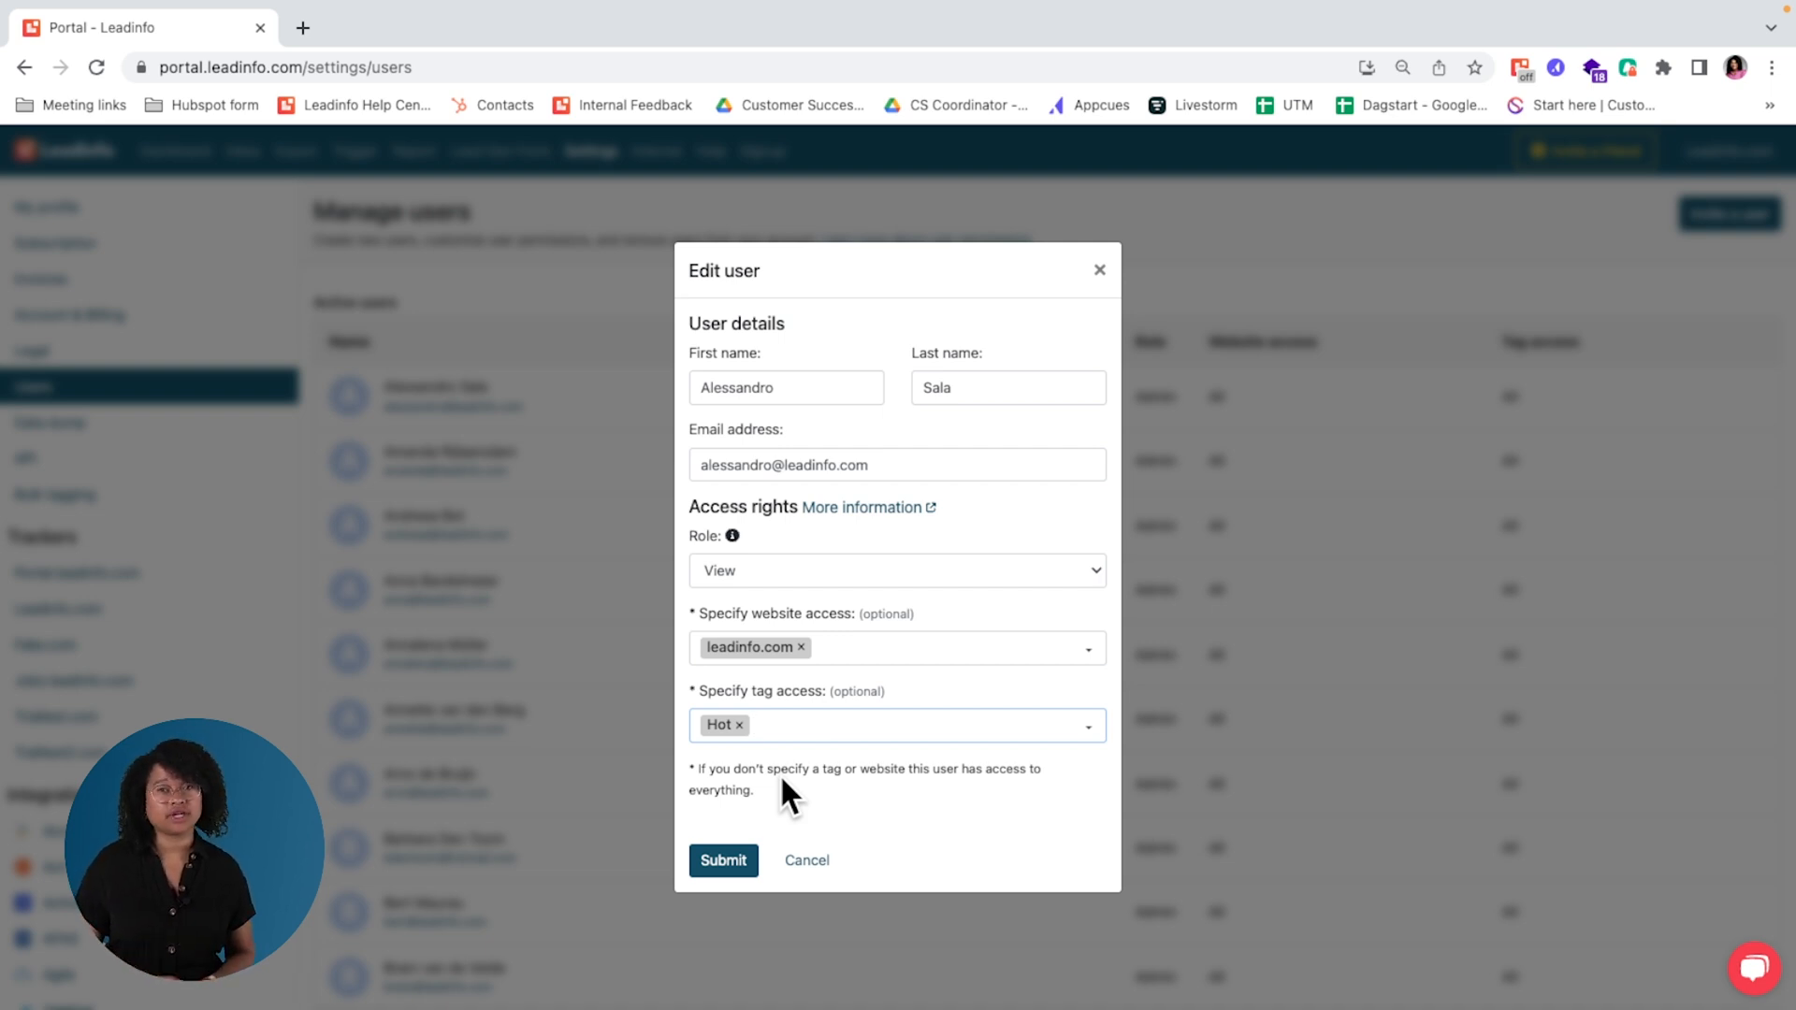
left_click(1101, 271)
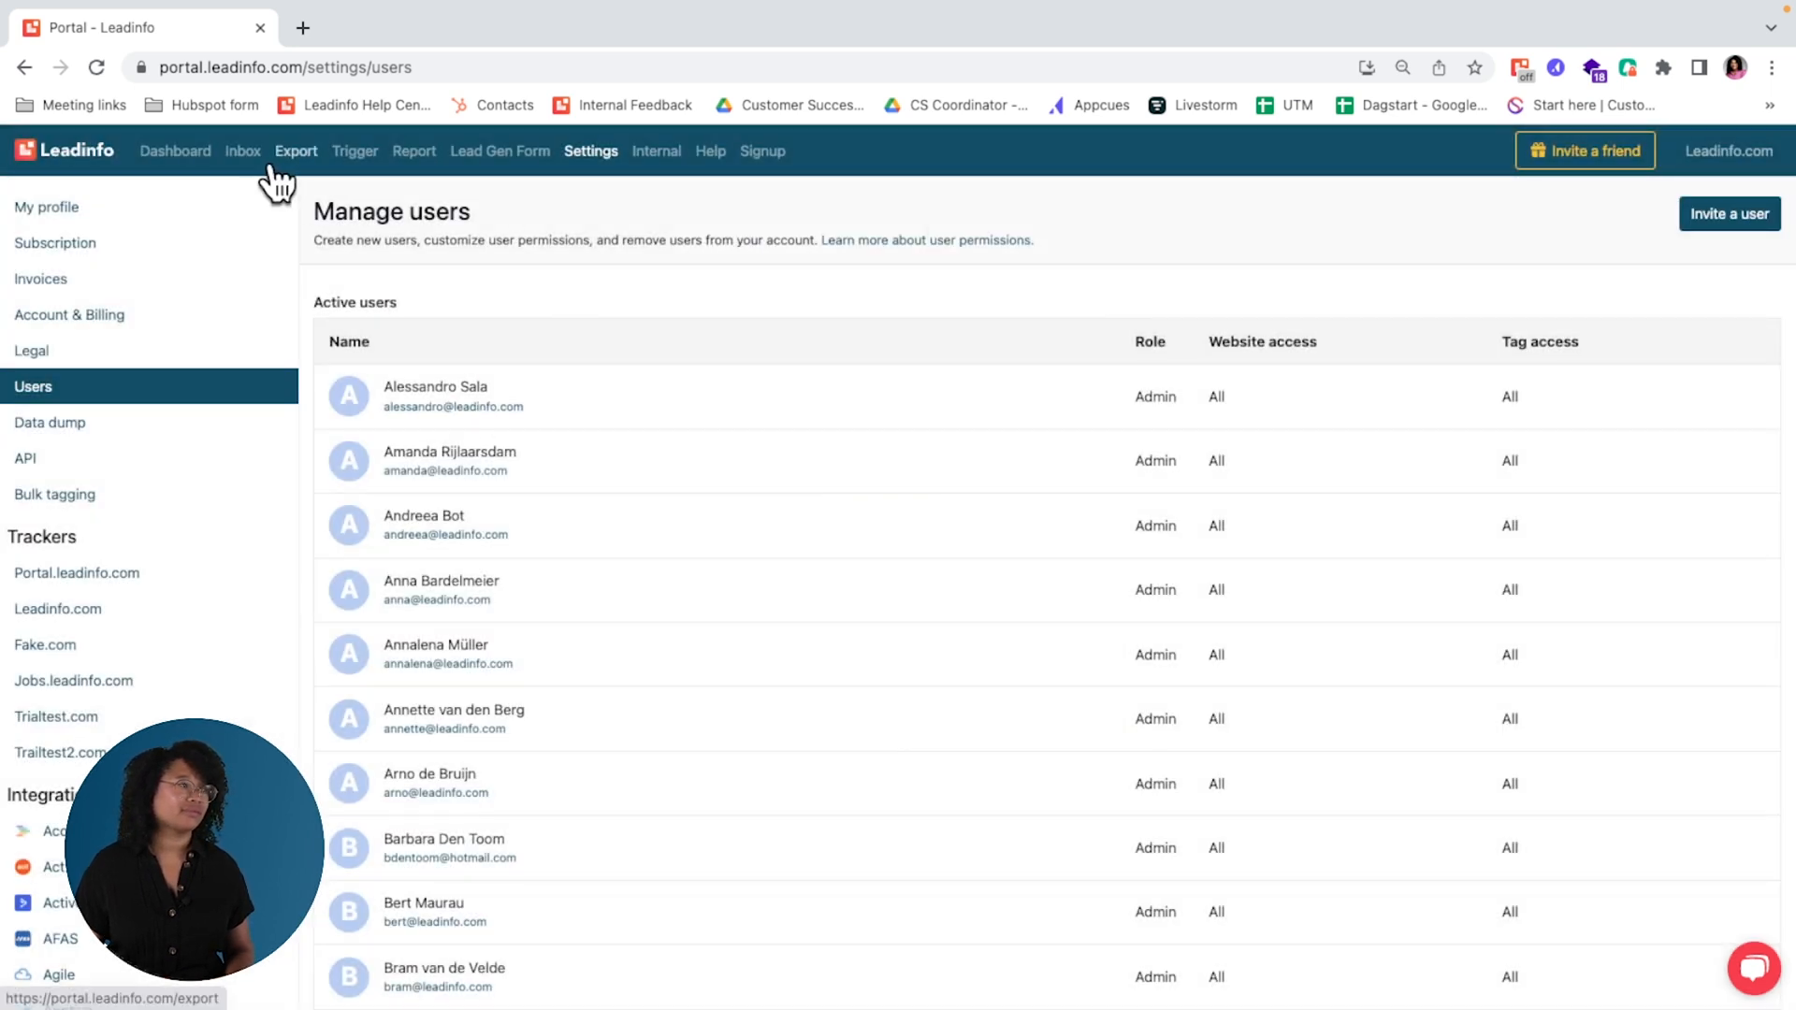
Step: Return to the company inbox, then open and close the support chat
left_click(245, 159)
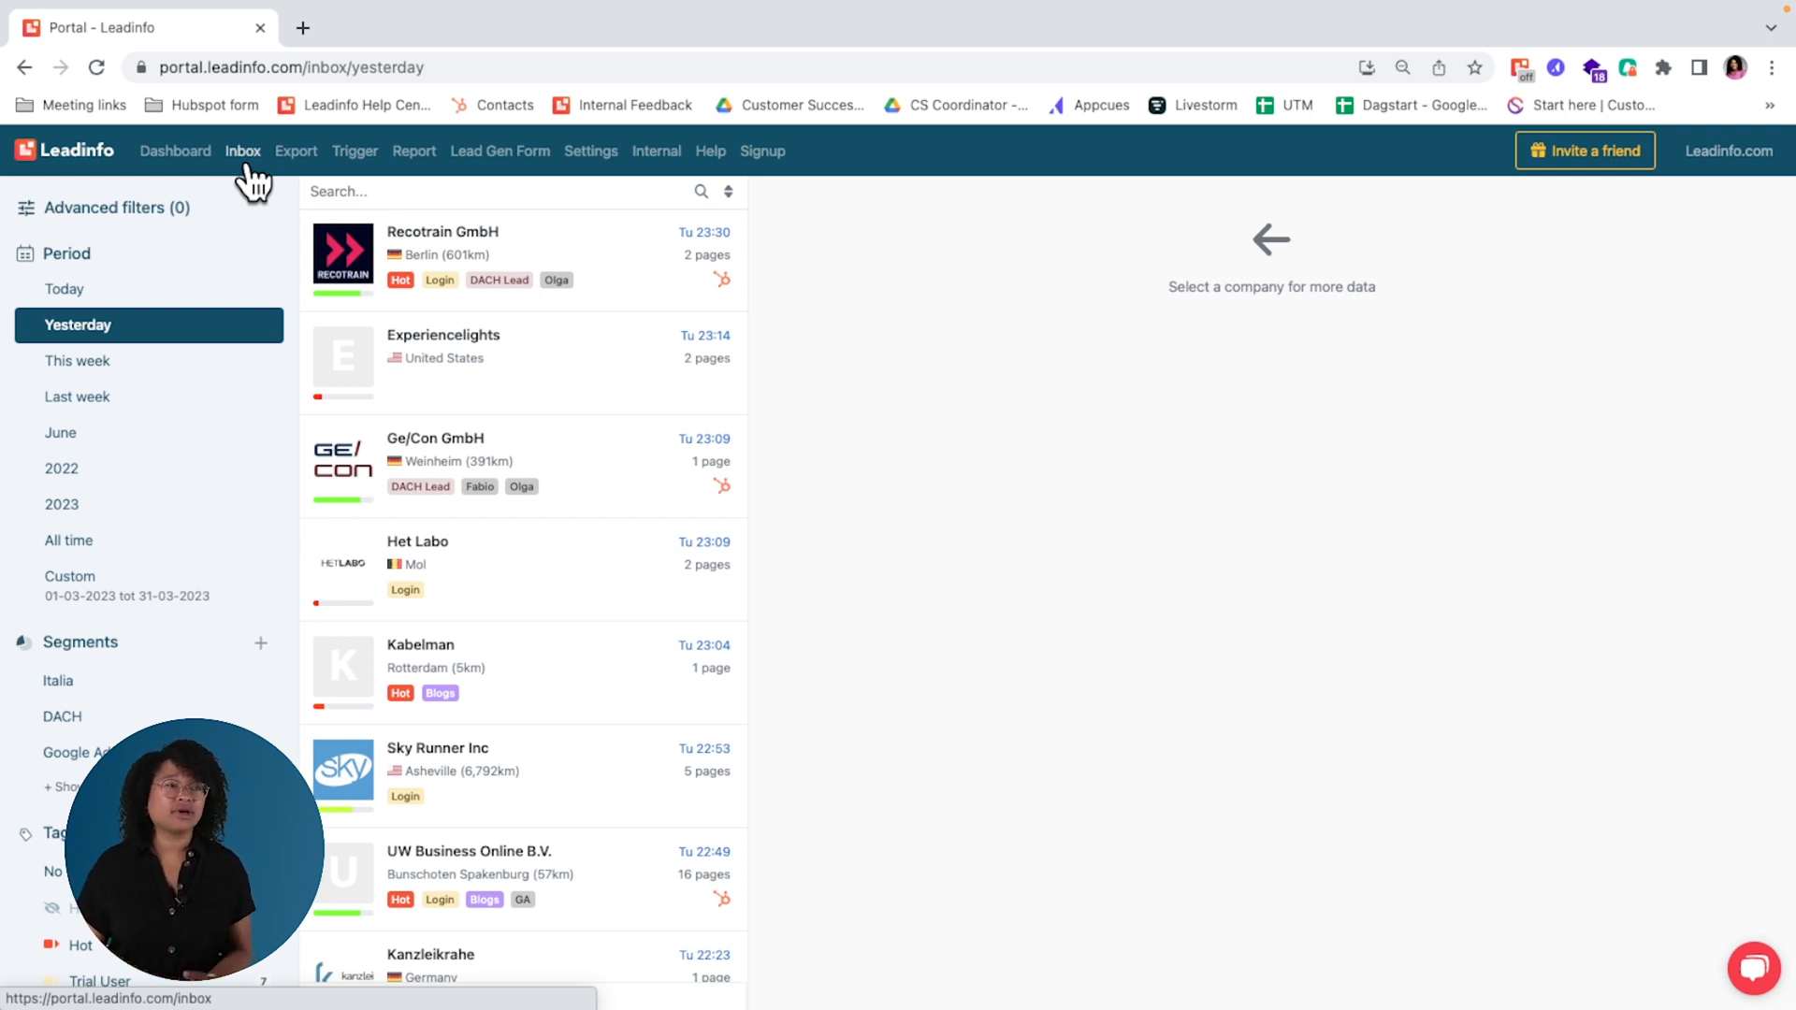
left_click(1752, 982)
left_click(1752, 982)
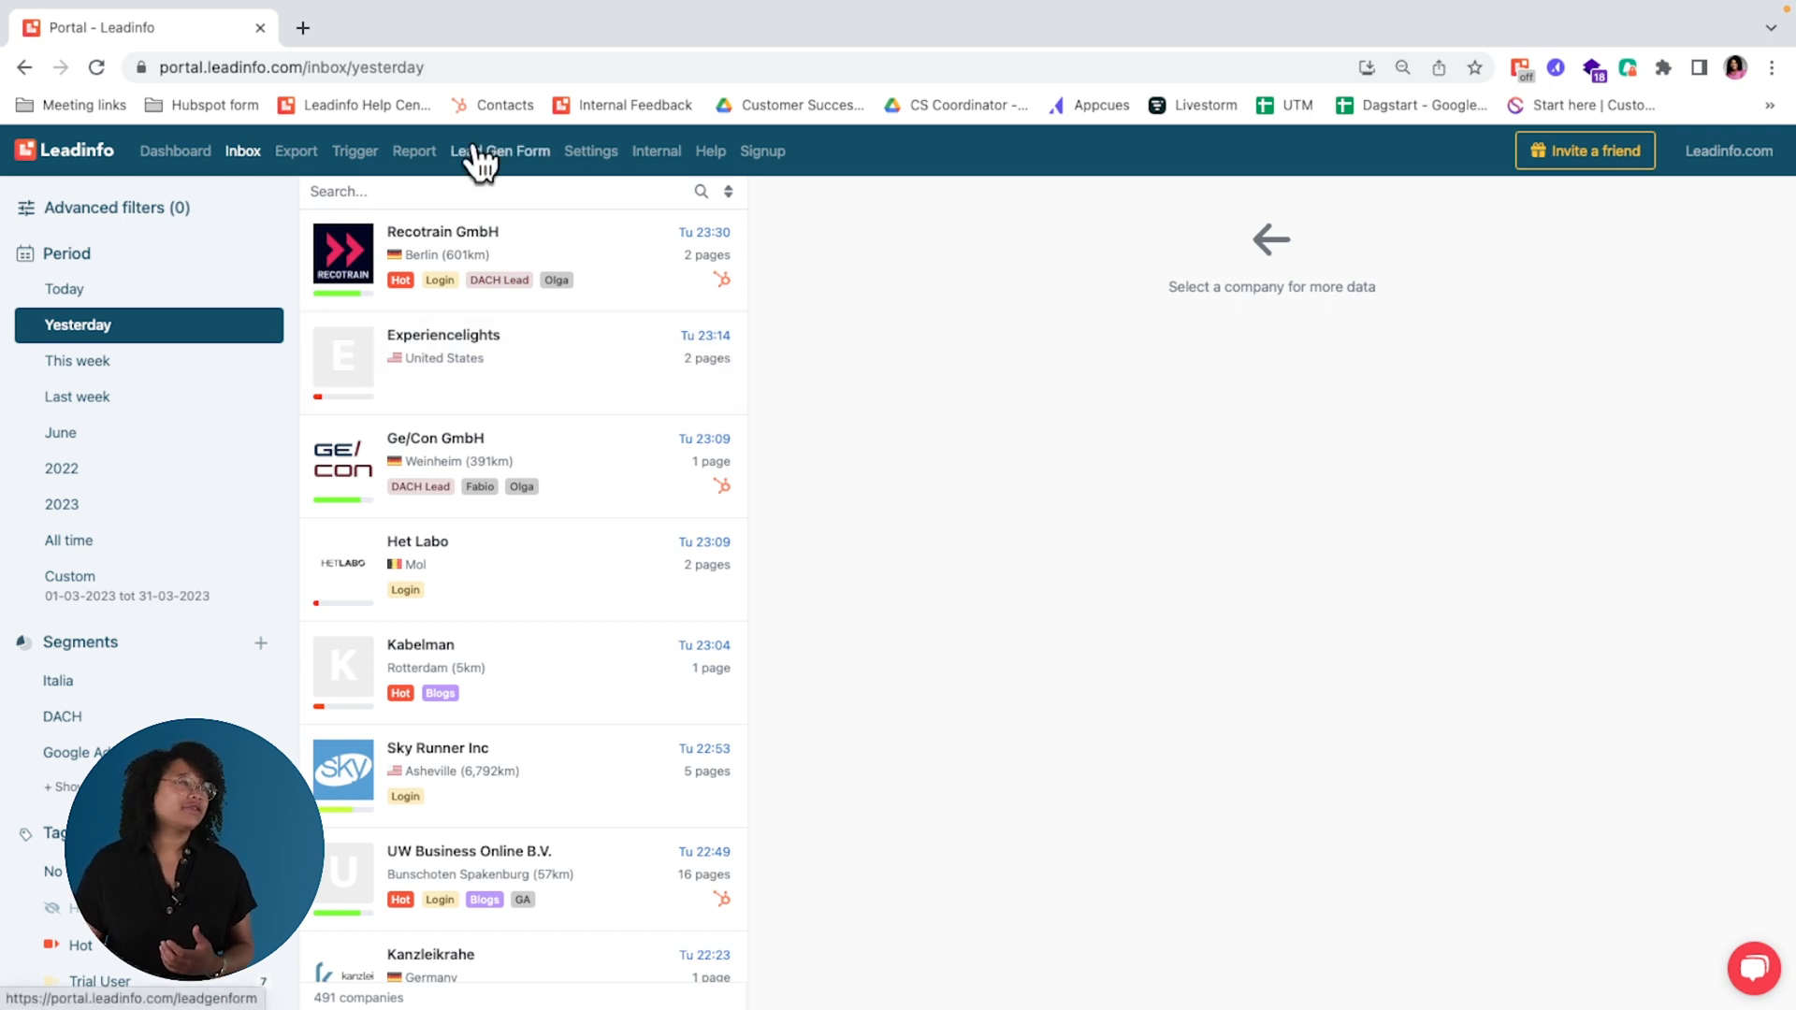
Step: Open the Leadinfo Help Centre and look over its topic categories
left_click(722, 152)
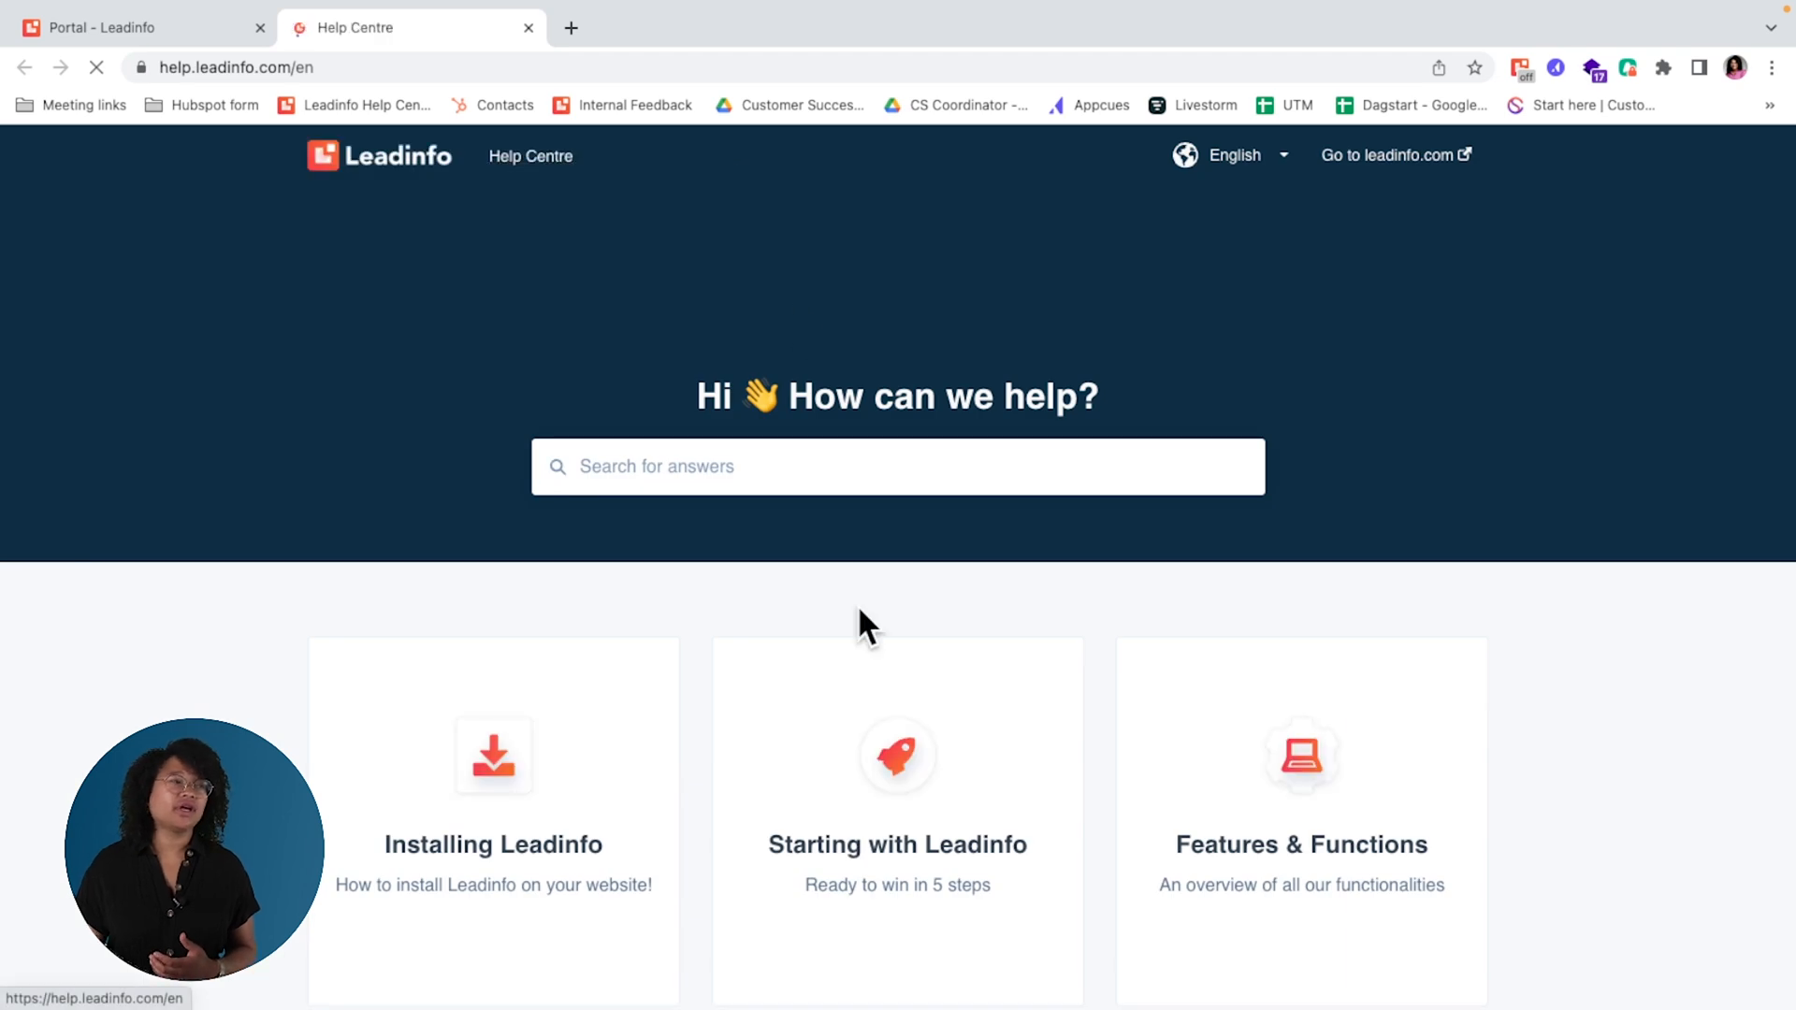
scroll(857, 604, "down", 2)
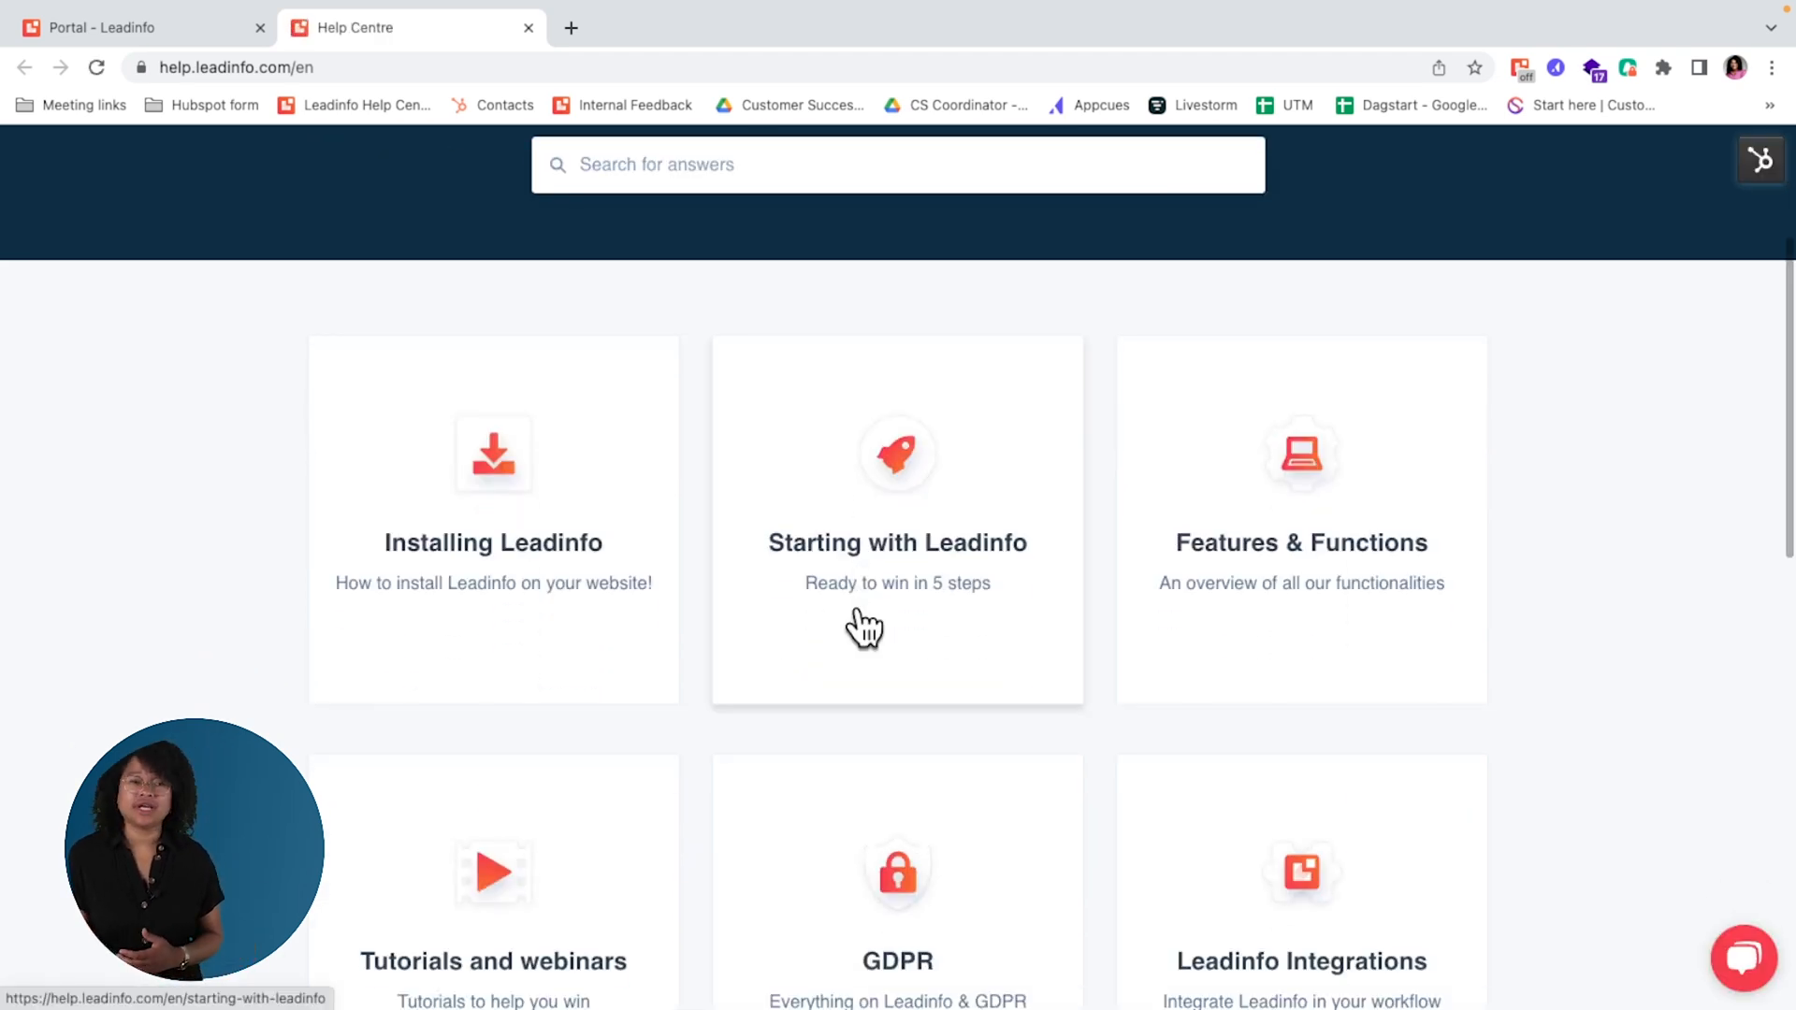